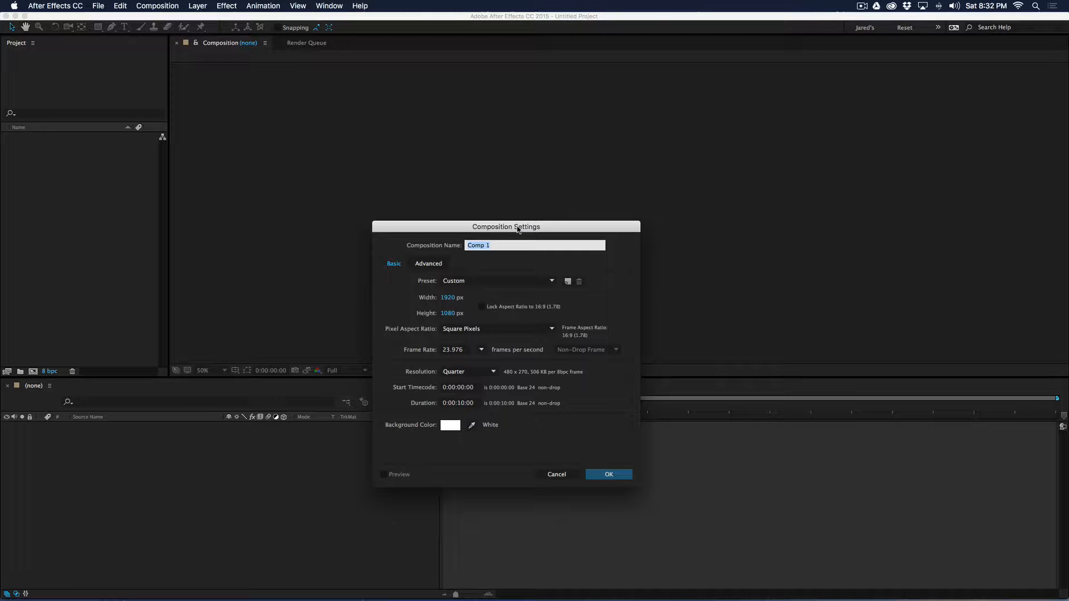
Name the new composition "Easing", set its background to dark grey (RGB 75, 75, 75), and create it.
text(Easing)
click(461, 403)
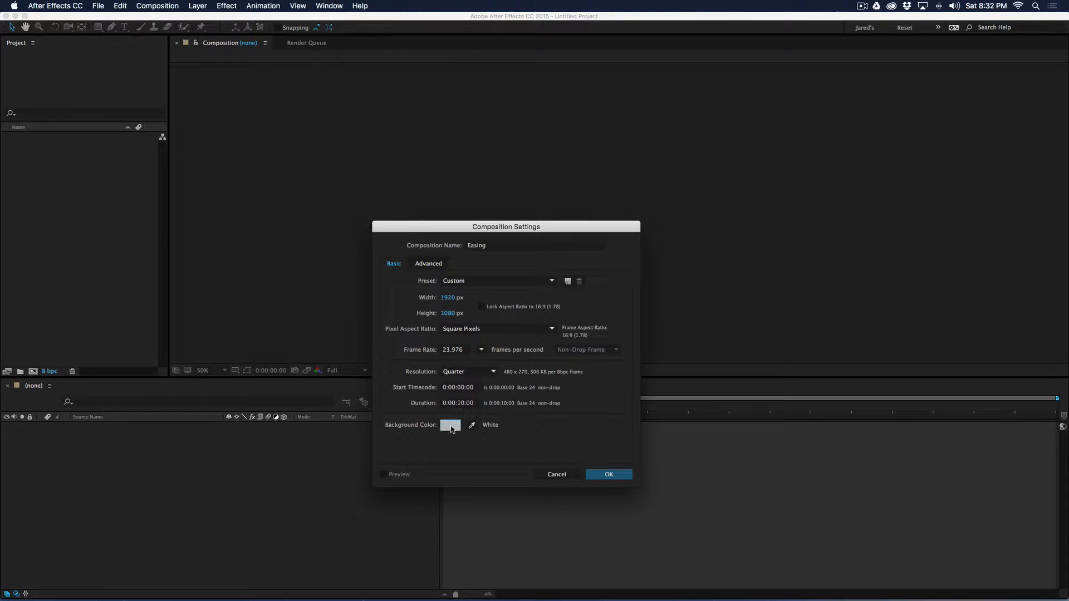
click(451, 429)
drag(384, 408, 310, 451)
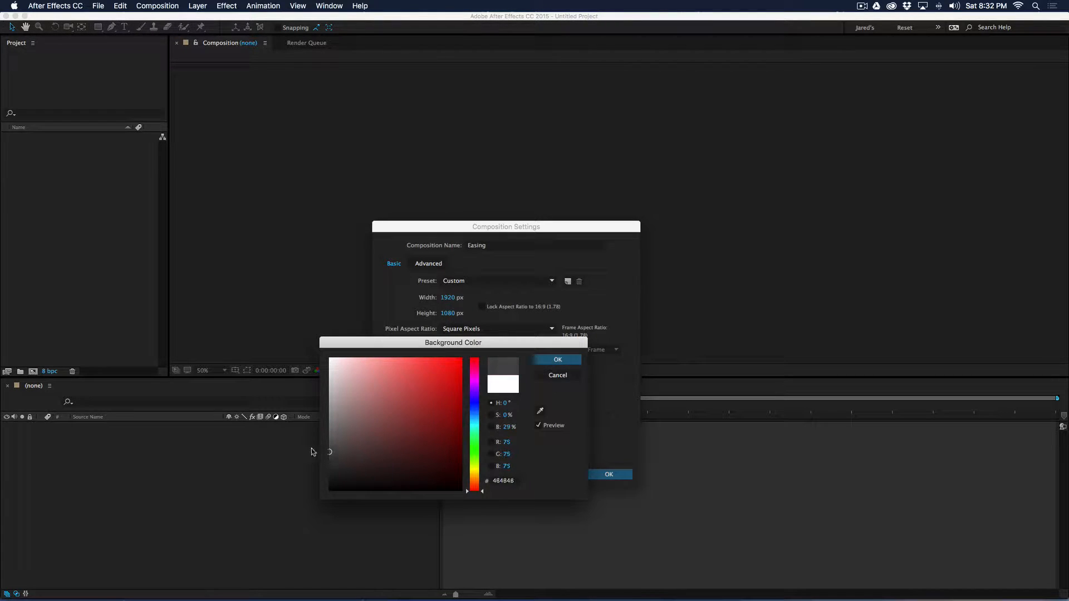
click(557, 361)
click(608, 474)
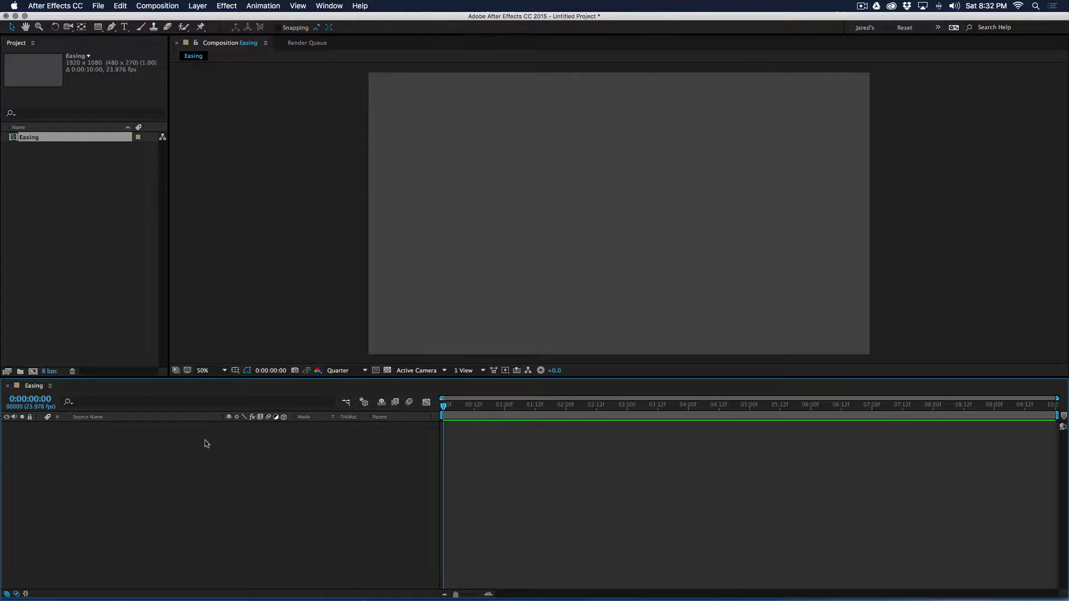
Narrow the timeline's Source Name column to give the time ruler more room.
click(46, 177)
click(53, 140)
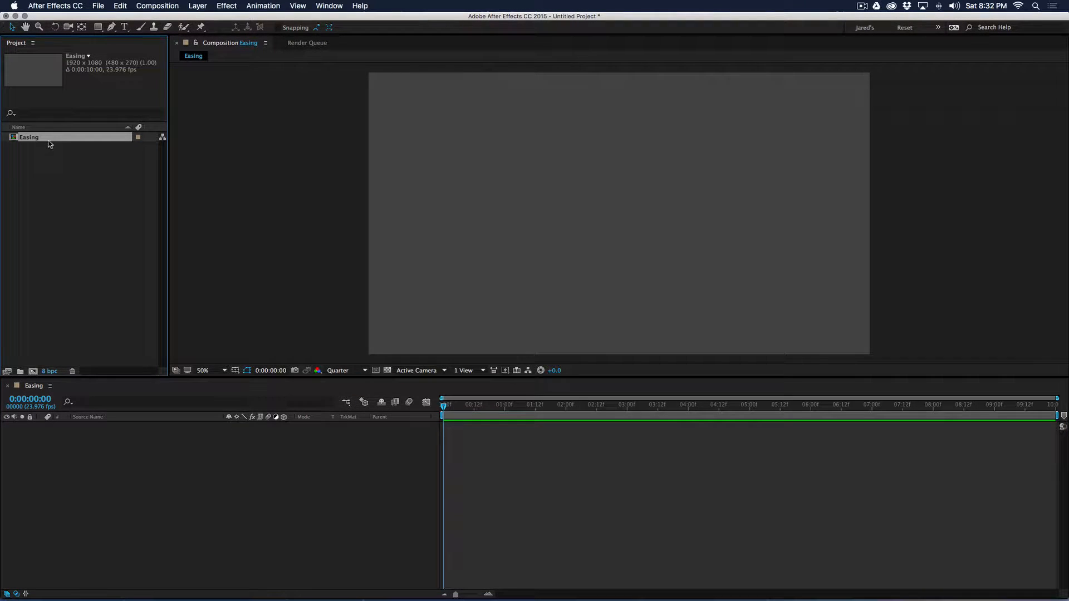
click(243, 475)
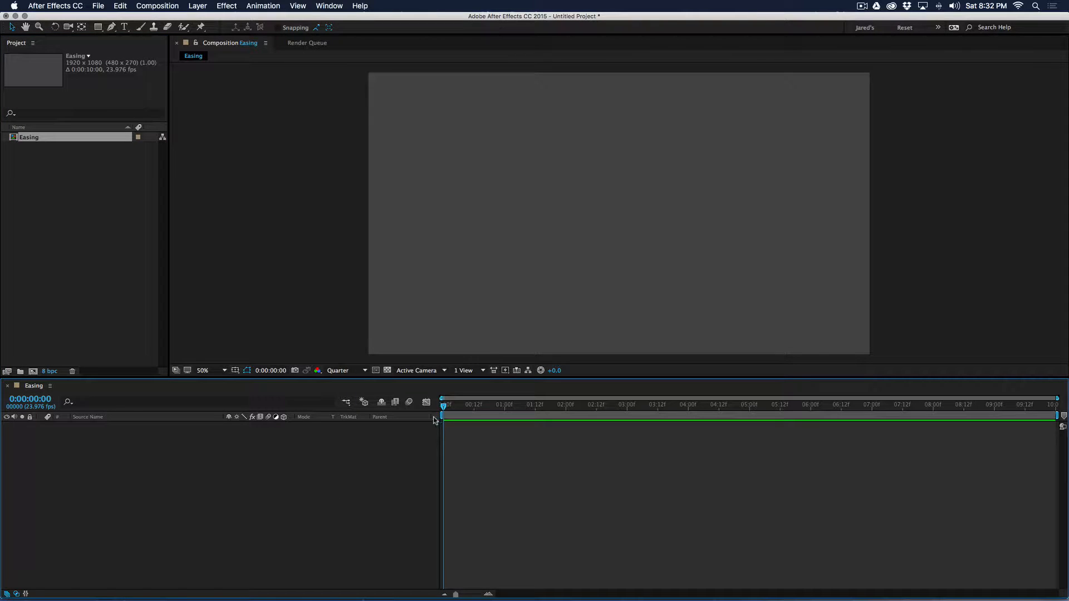
drag(220, 419, 157, 422)
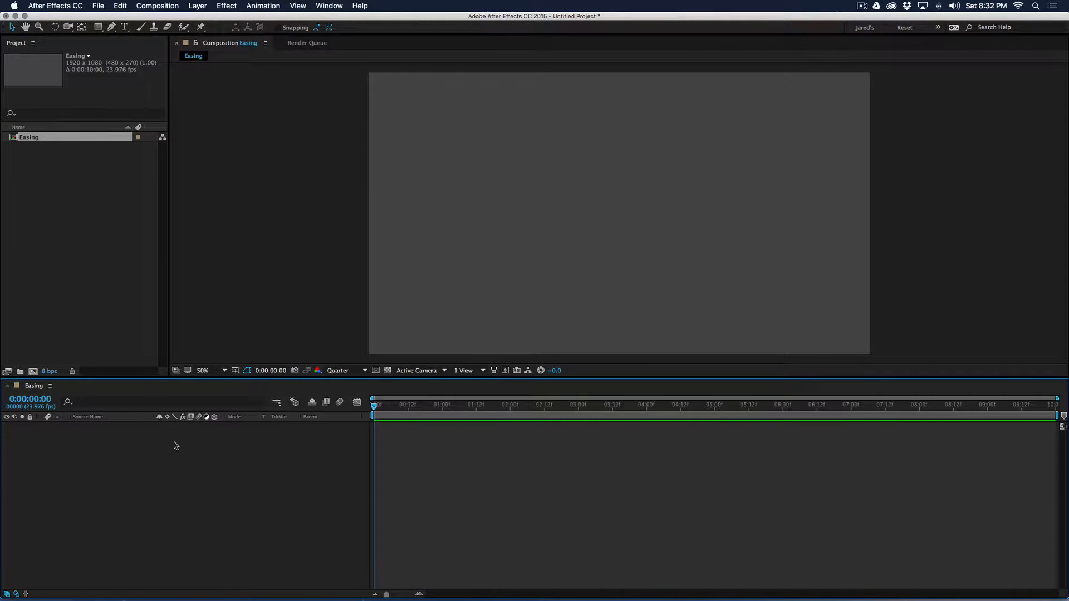
Draw a lime-green square near the composition's upper-left corner and move its anchor point to the square's centre.
click(98, 27)
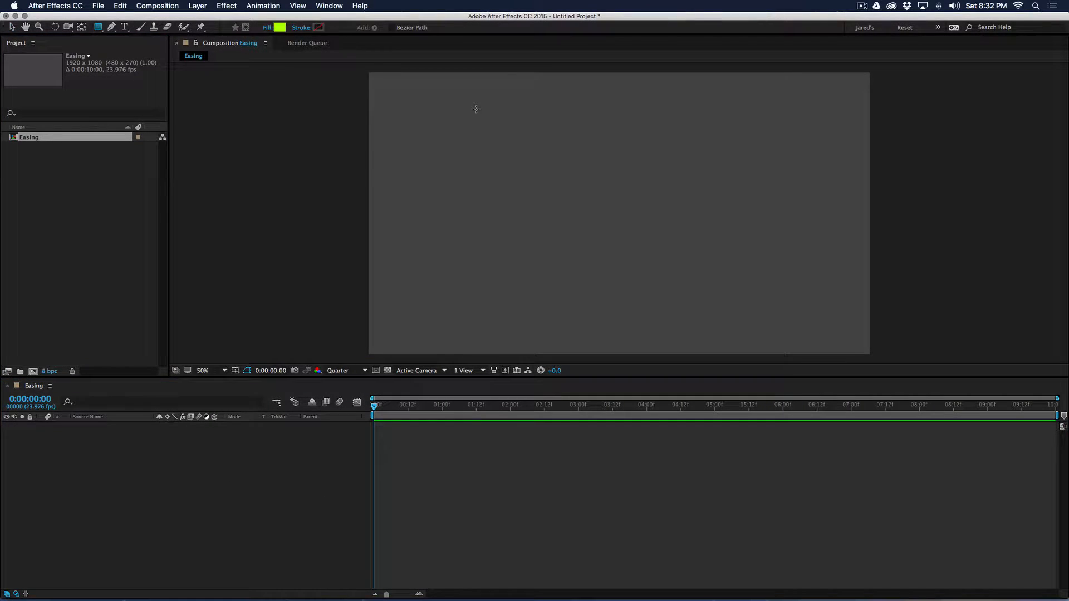
drag(408, 96, 462, 149)
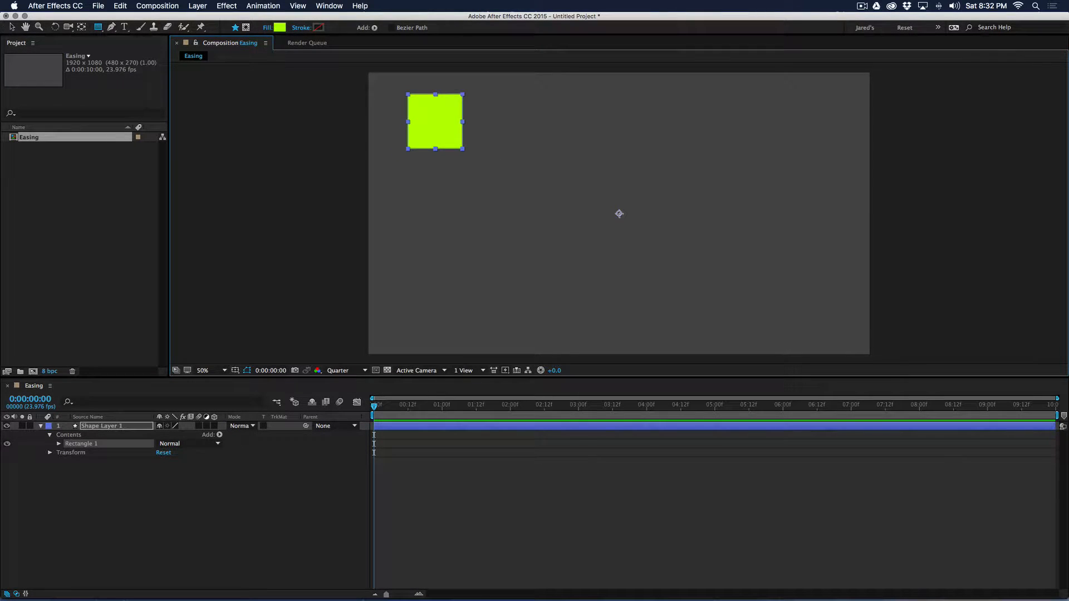
key(y)
click(465, 144)
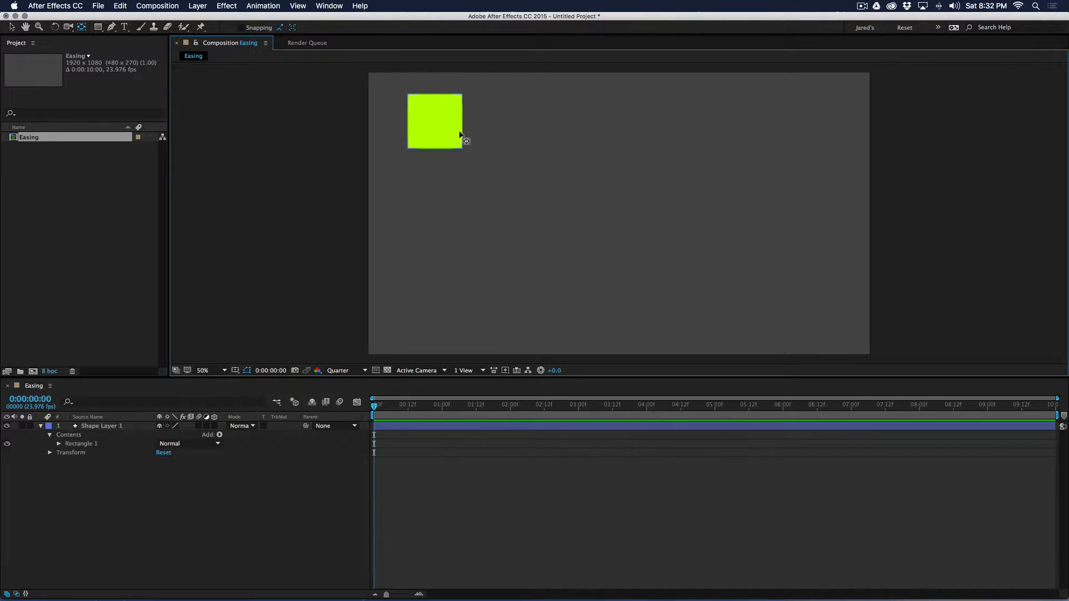
click(444, 119)
click(620, 217)
click(444, 130)
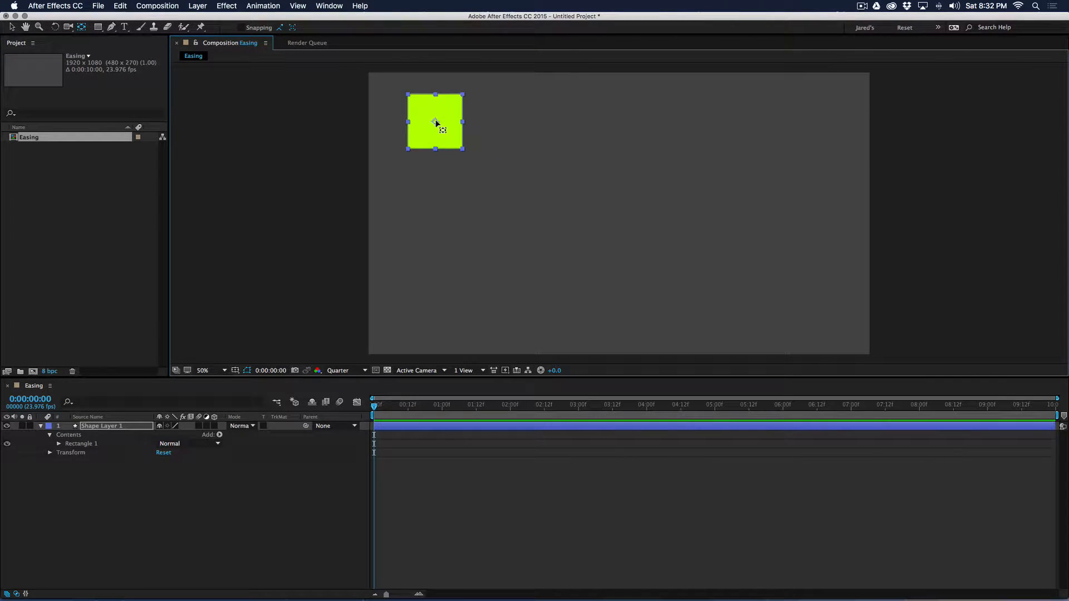
Scale the green square down proportionally in the composition's upper-left area.
key(comma)
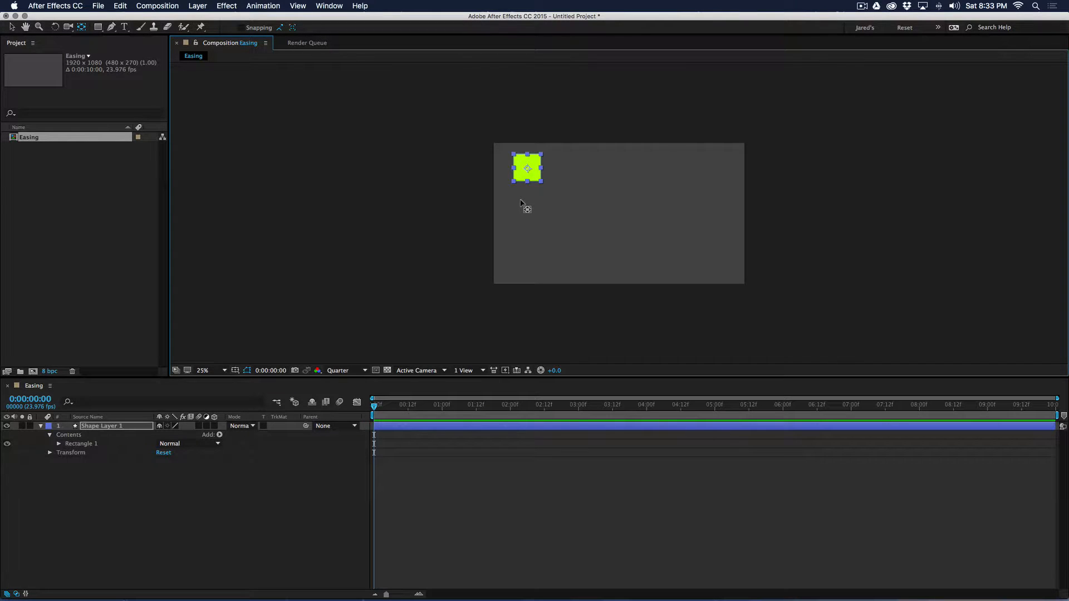
key(period)
key(v)
drag(455, 142, 433, 128)
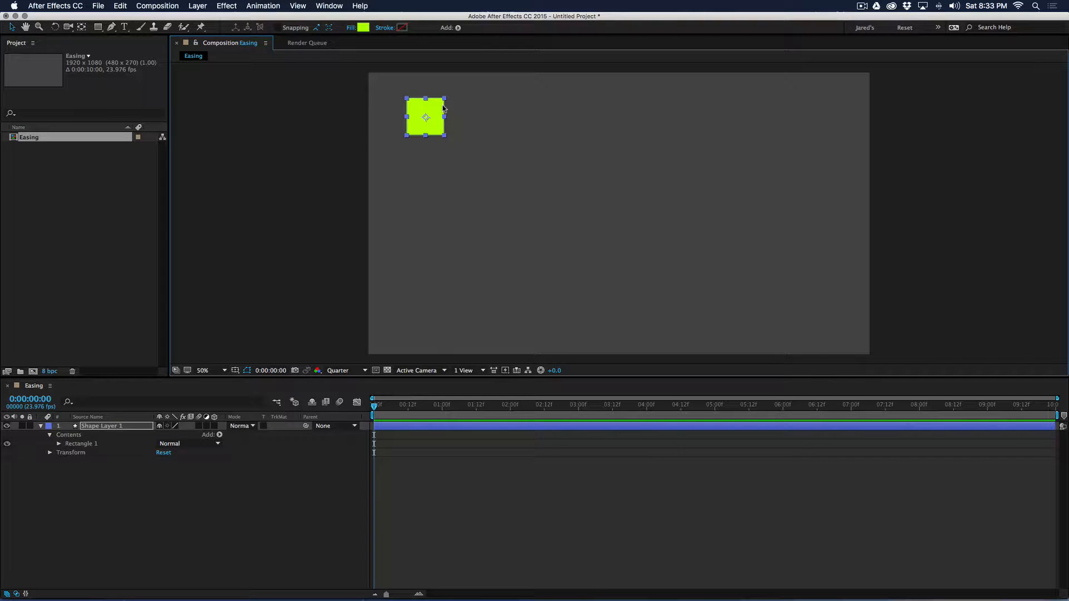
Duplicate the green square, placing the copy straight below the original, and fill the copy with purple.
click(389, 426)
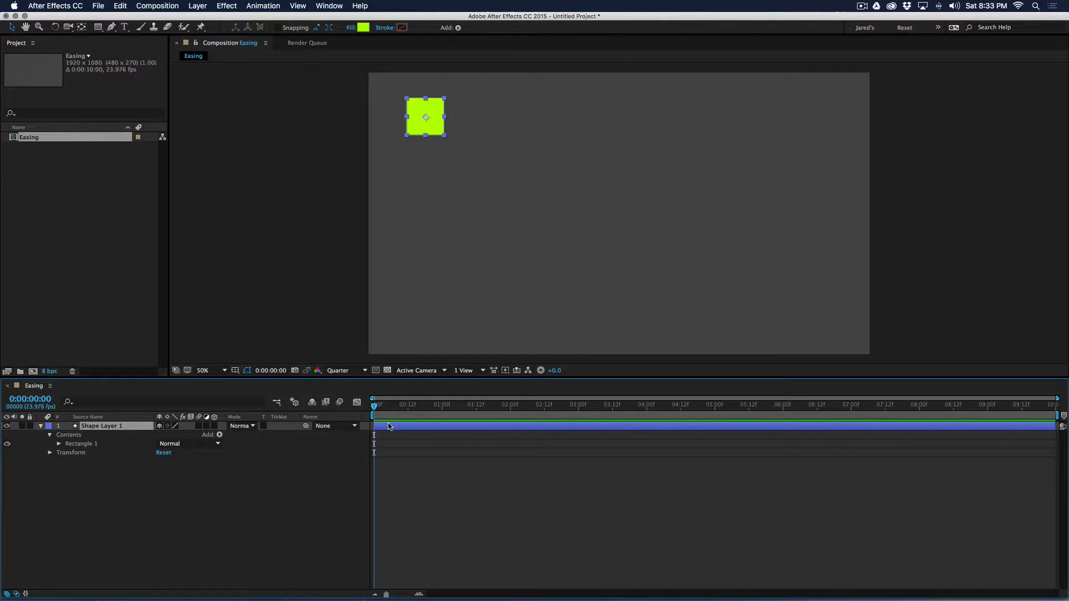
click(435, 128)
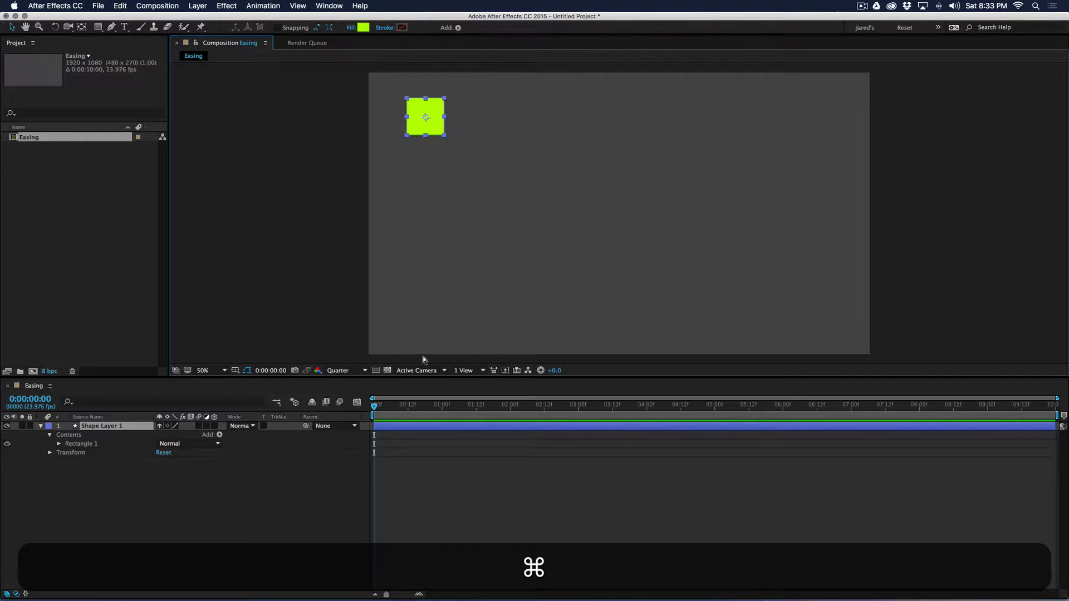
key(super+d)
drag(441, 129, 436, 175)
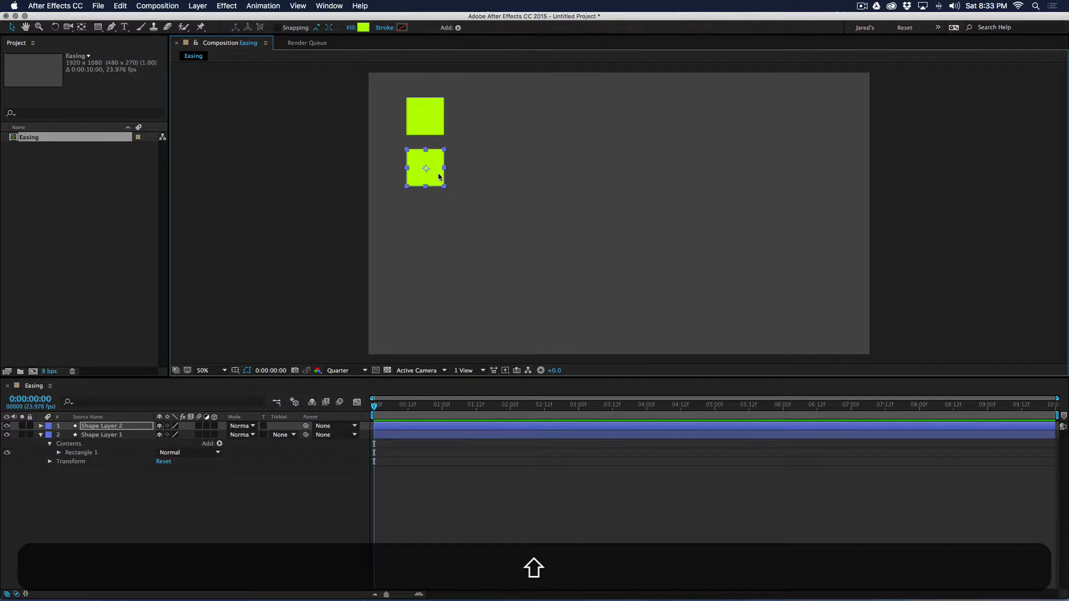
click(362, 27)
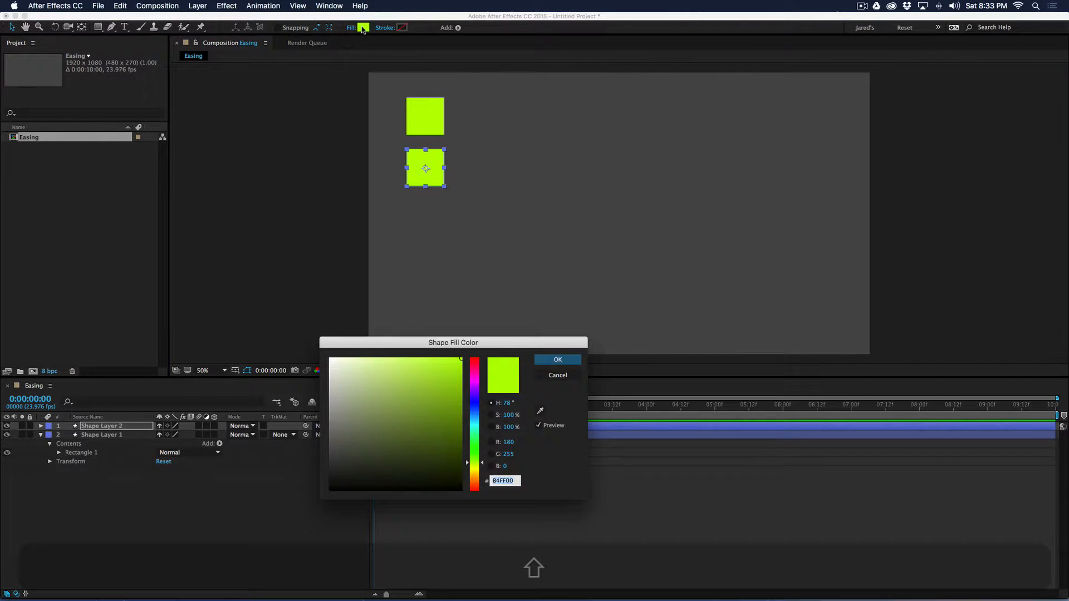
click(475, 385)
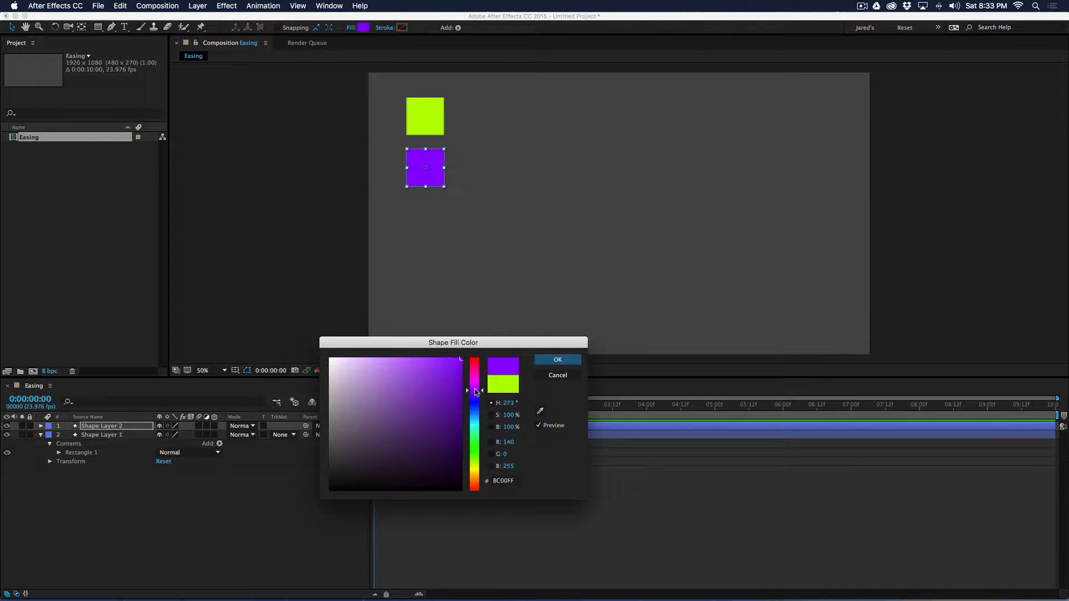
click(556, 361)
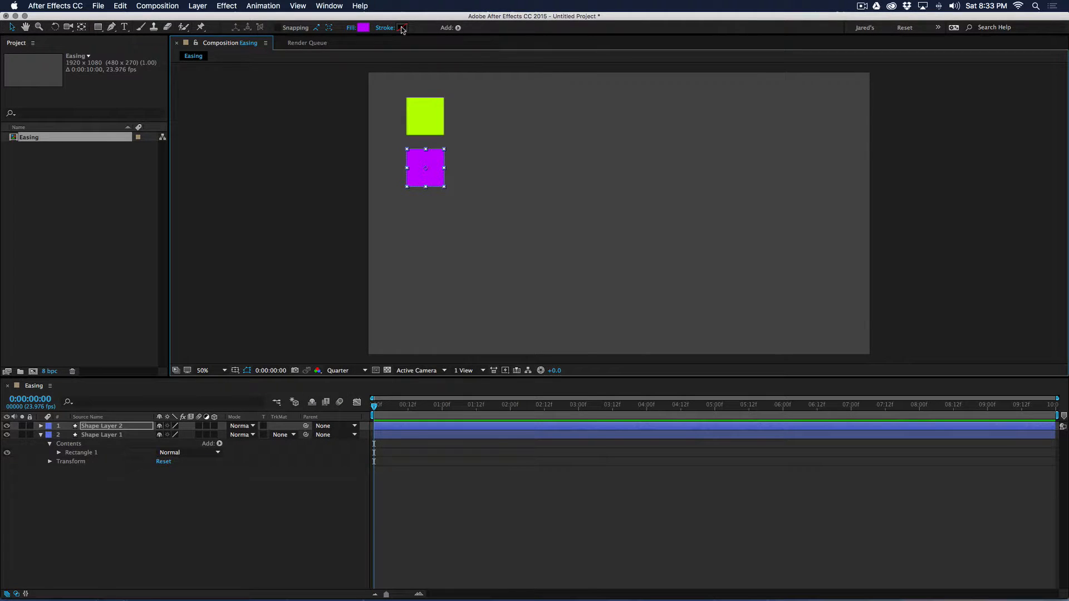
Add a light-blue stroke to the purple square, and cycle its stroke type back to none.
click(402, 27)
click(469, 394)
click(554, 360)
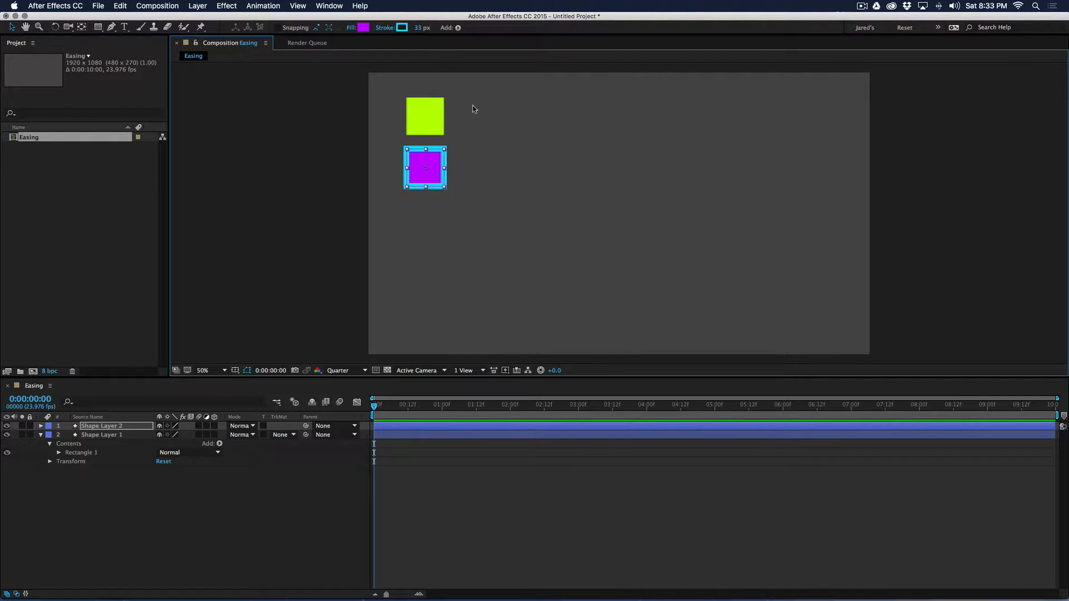
key(alt)
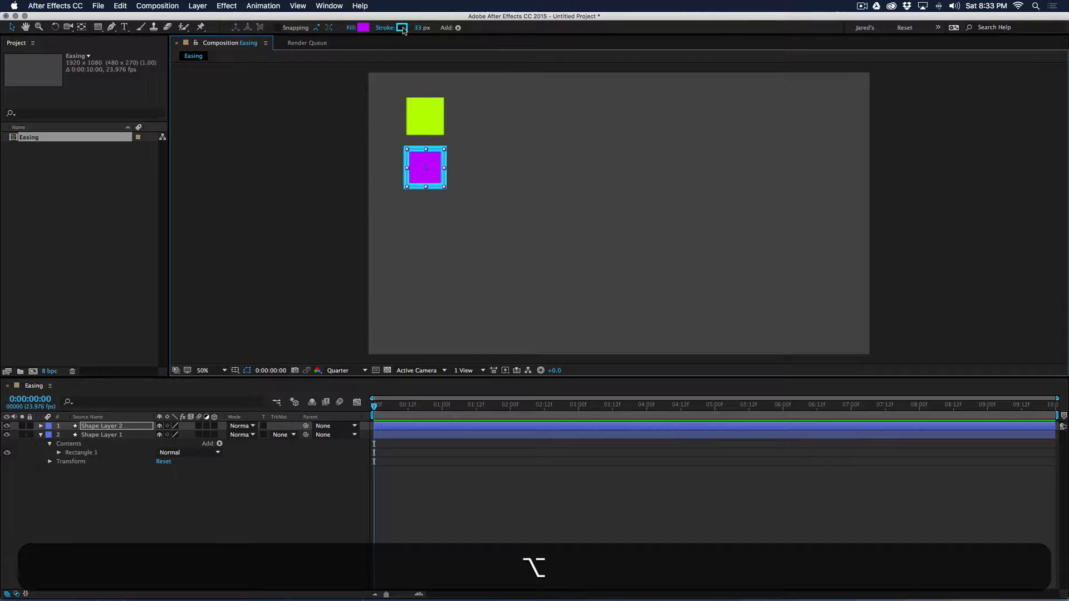
alt+click(401, 28)
alt+click(402, 28)
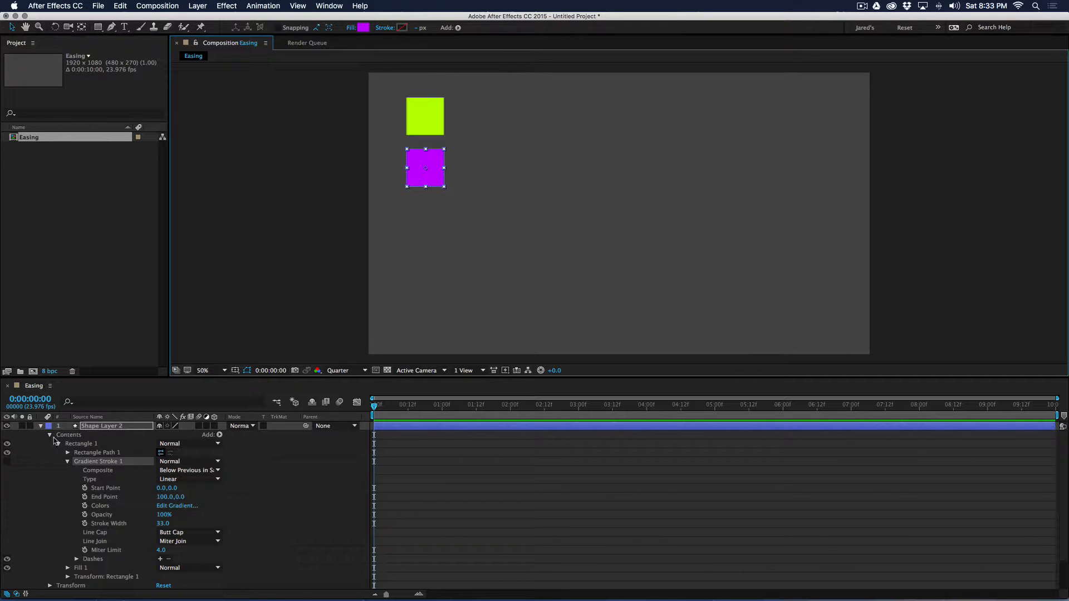
Collapse both shape layers' properties and duplicate the purple square, placing the copy straight below it.
click(40, 426)
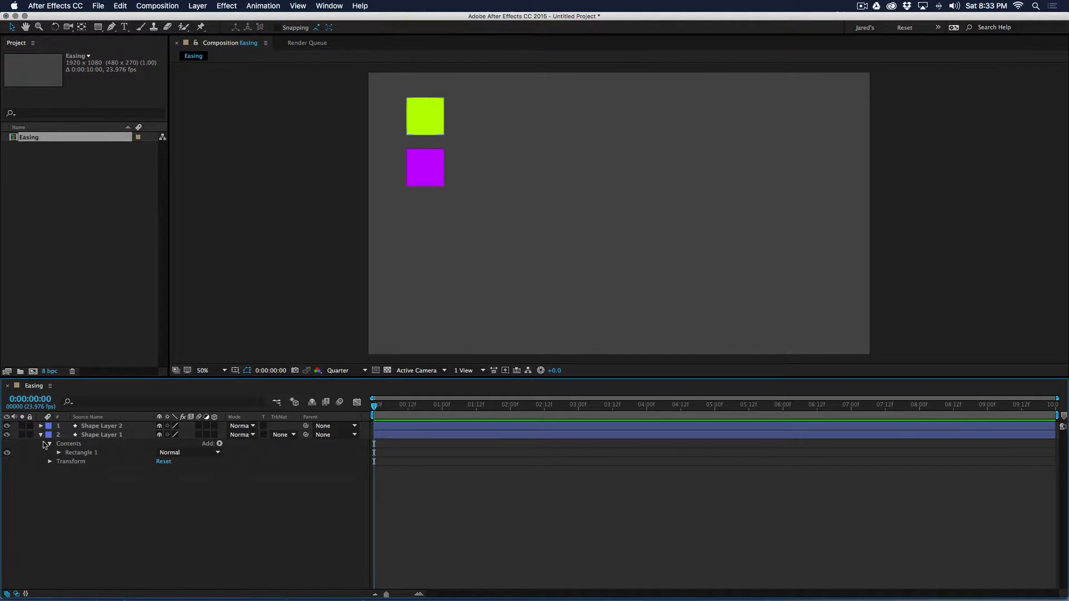
click(41, 435)
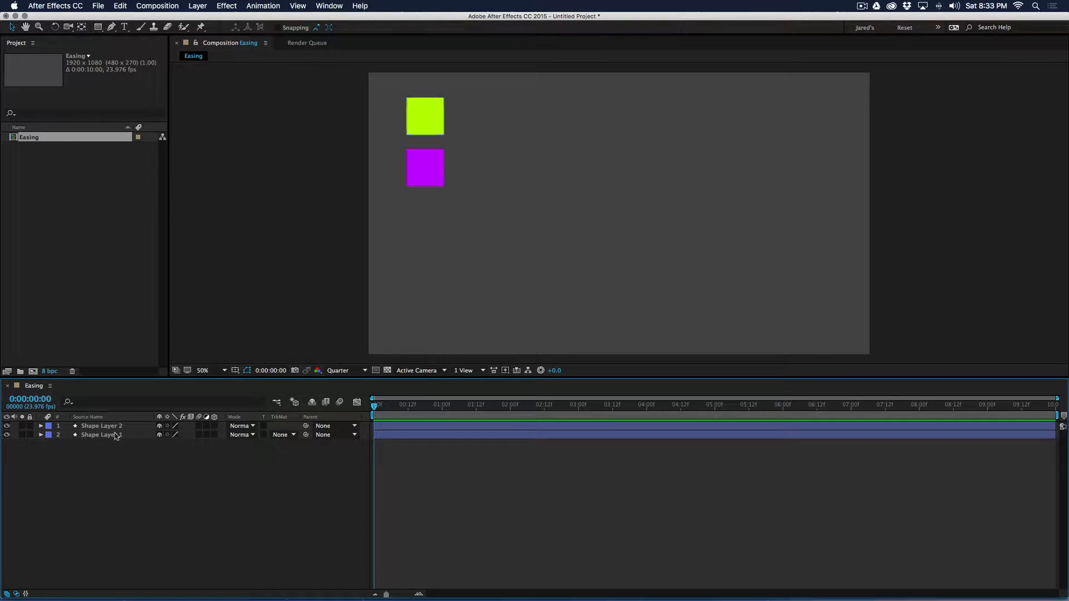
click(115, 427)
key(super+d)
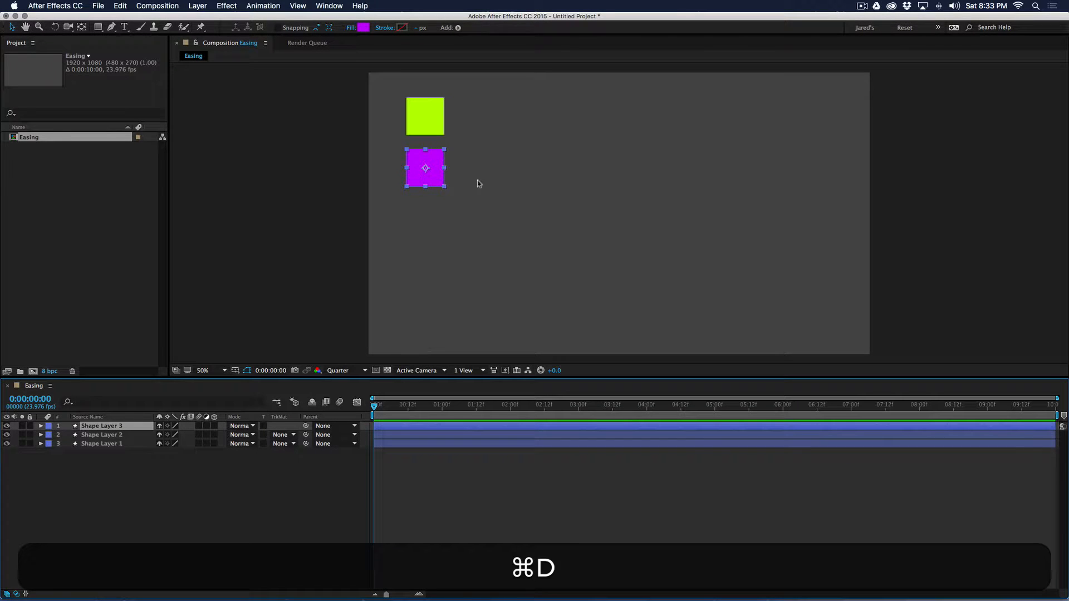
drag(434, 180, 432, 243)
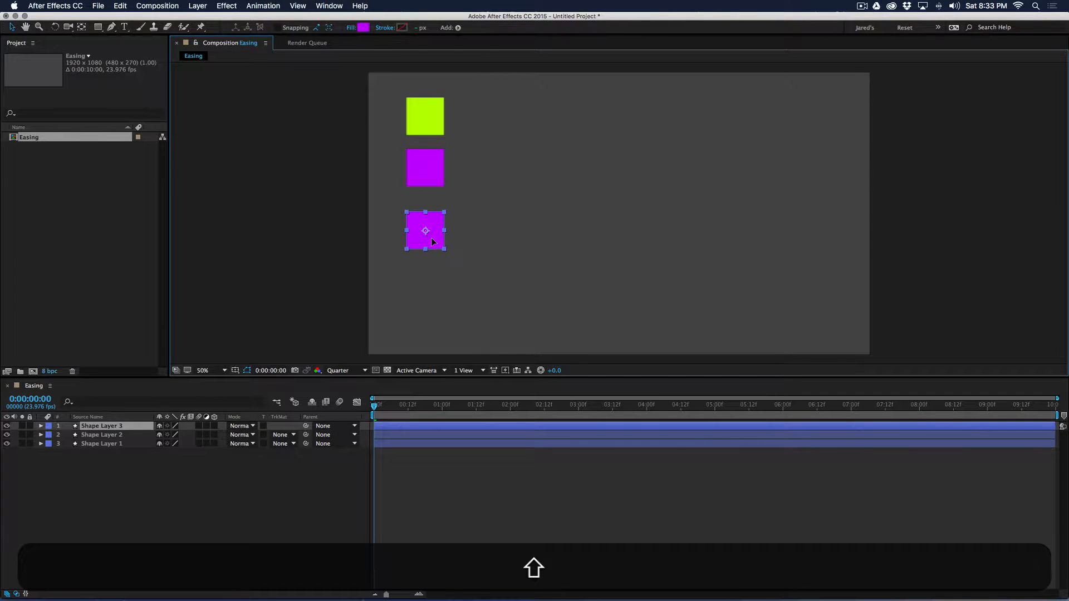
Change the fill of the lower purple square to cyan and deselect it.
click(365, 30)
drag(474, 415, 474, 423)
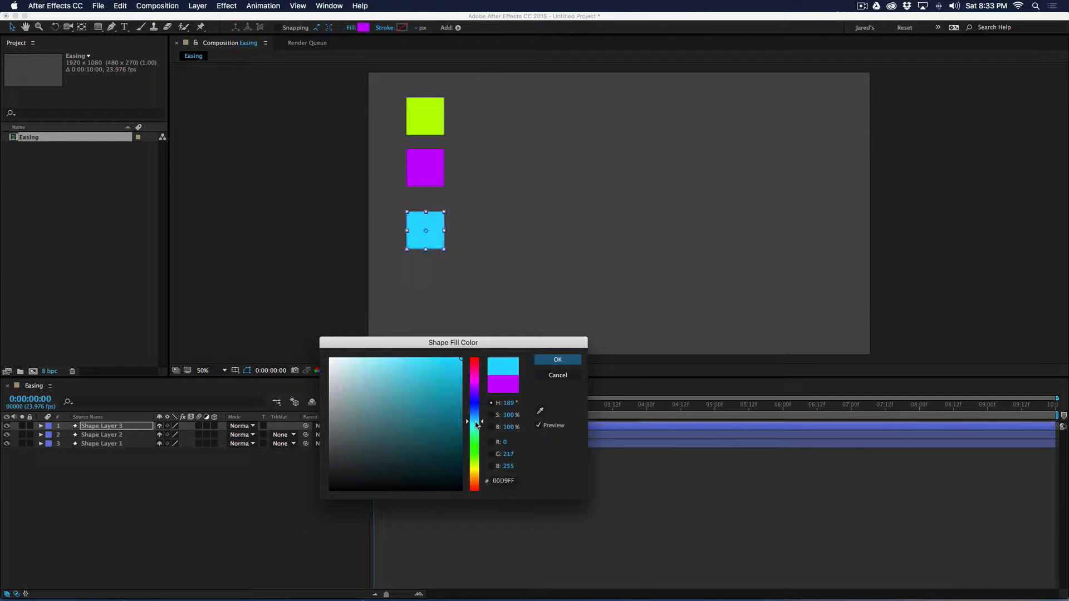
click(558, 360)
click(414, 449)
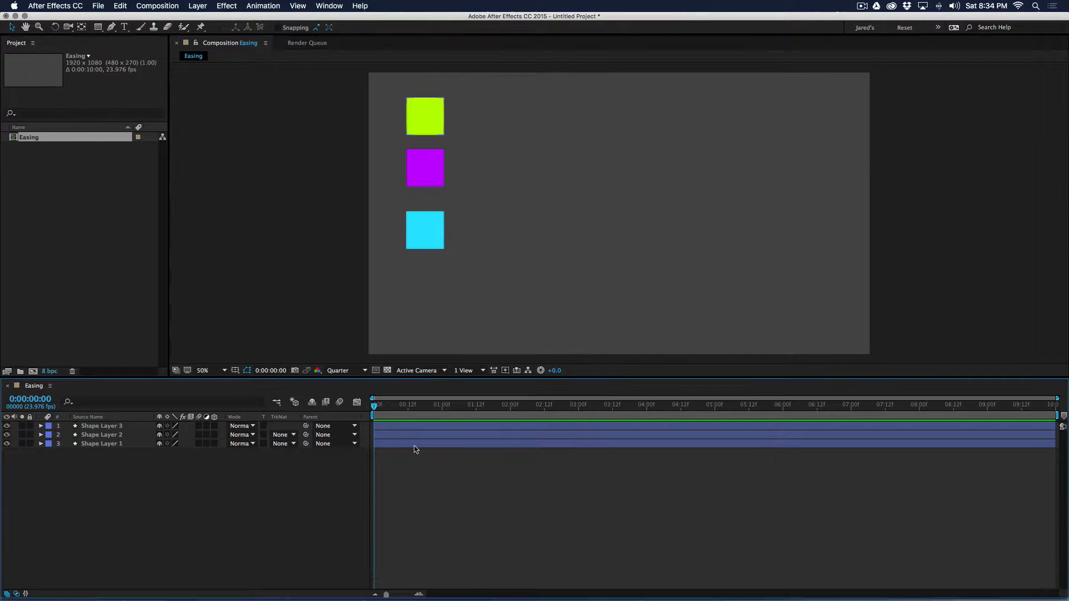
Duplicate the cyan square near the composition's lower edge and fill the copy with golden yellow (FFD000).
click(440, 236)
key(cmd+d)
drag(440, 236, 442, 312)
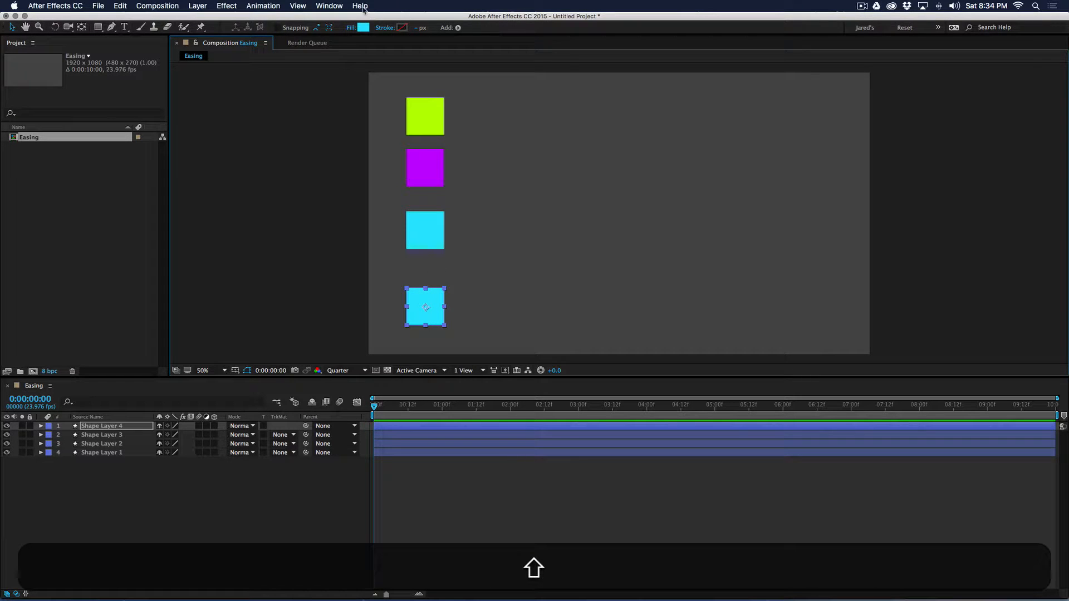
click(362, 27)
drag(480, 444, 477, 475)
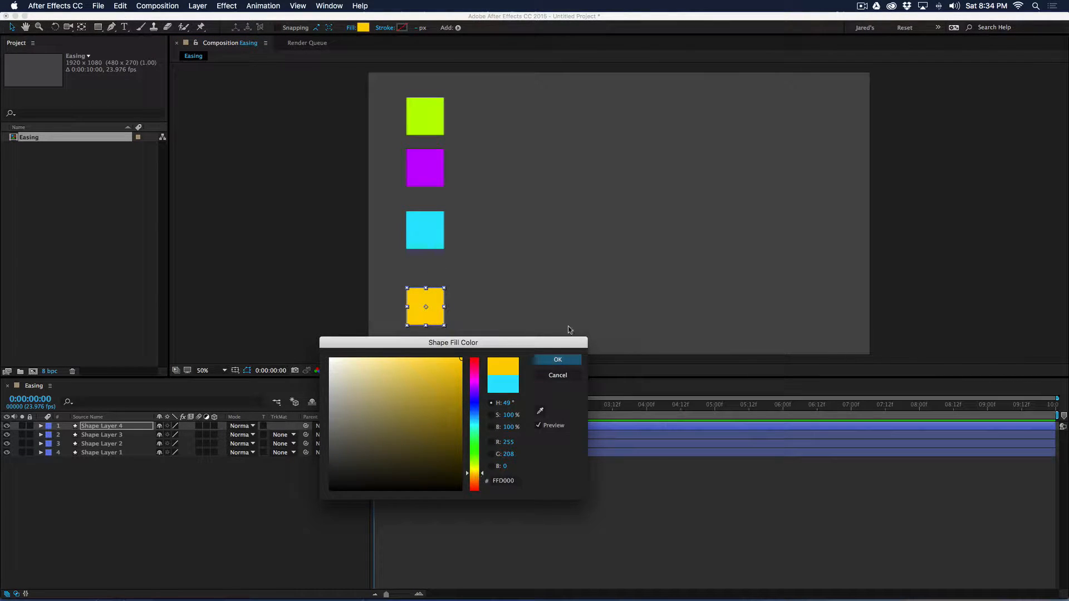
click(558, 361)
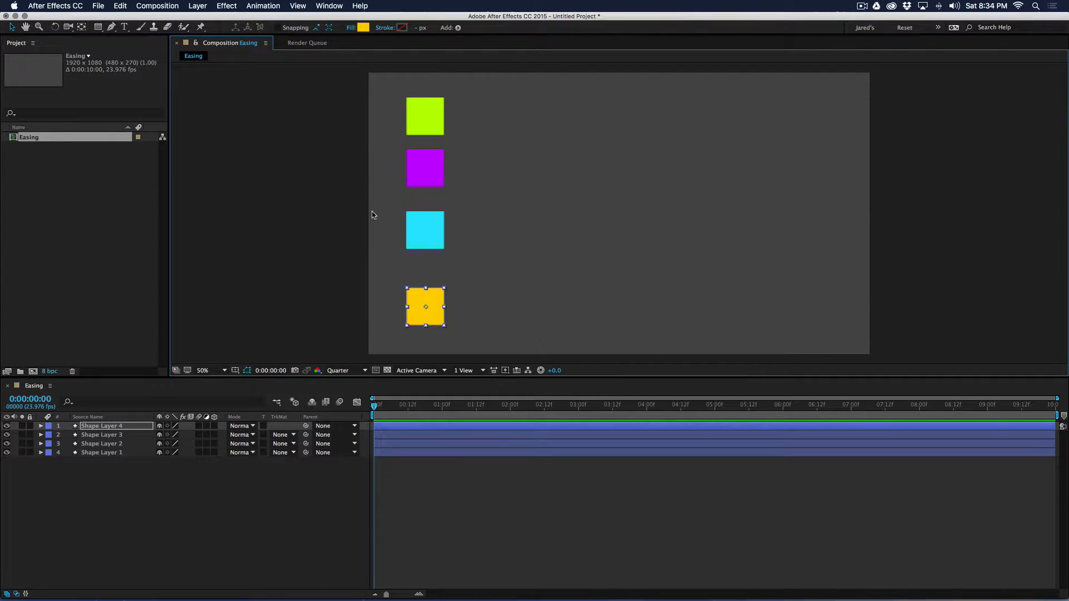
Open the Align panel and dock it on the side of the composition viewer opposite the project items.
click(325, 4)
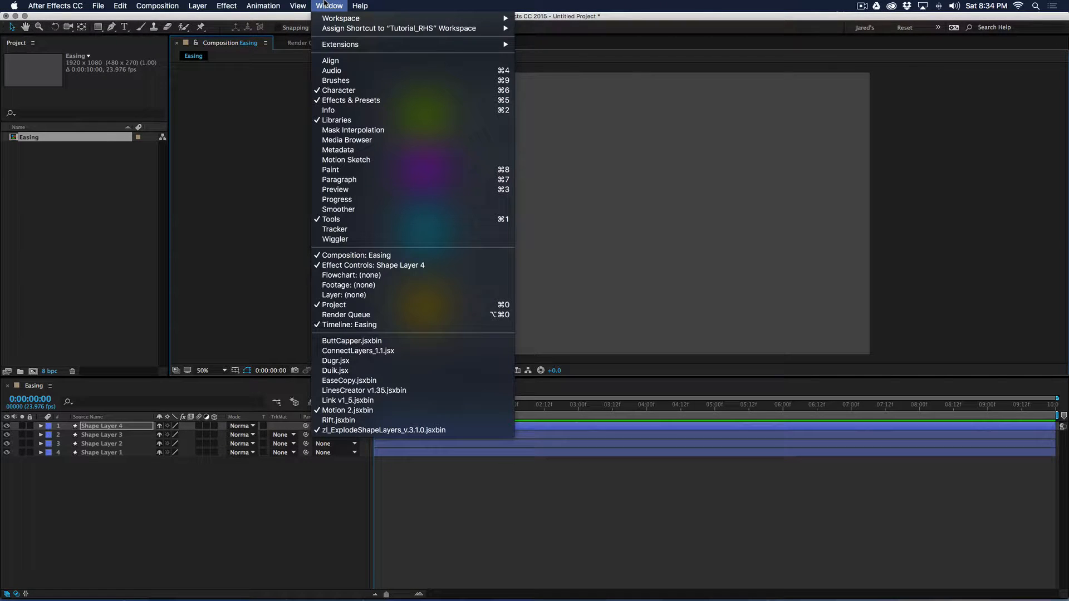
click(339, 61)
drag(1, 78, 1064, 79)
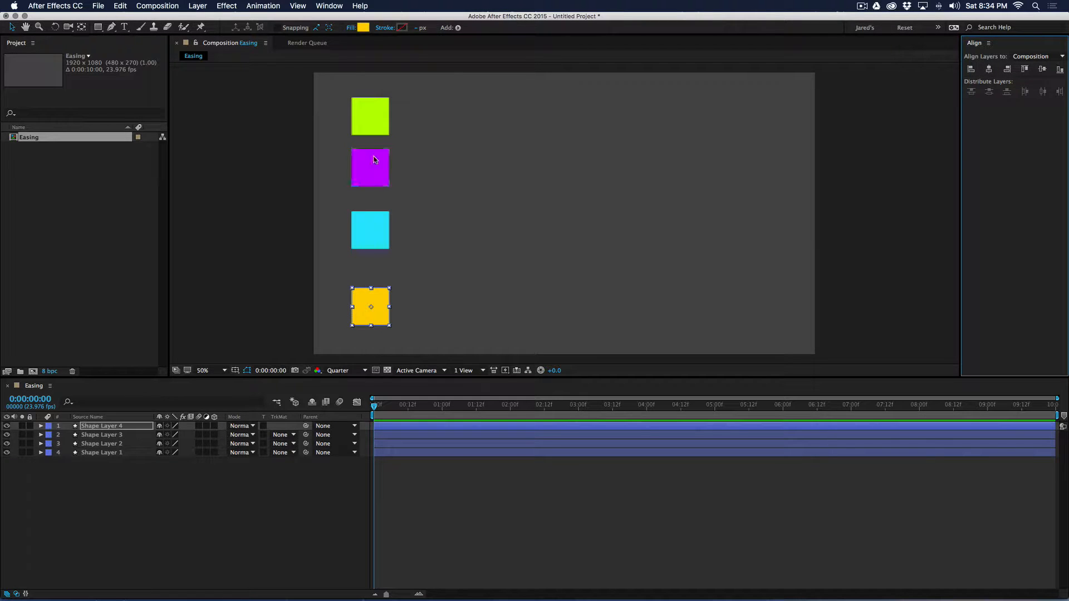
Select all four squares, set alignment relative to the selection, and distribute them evenly by their vertical centres.
drag(319, 115, 403, 329)
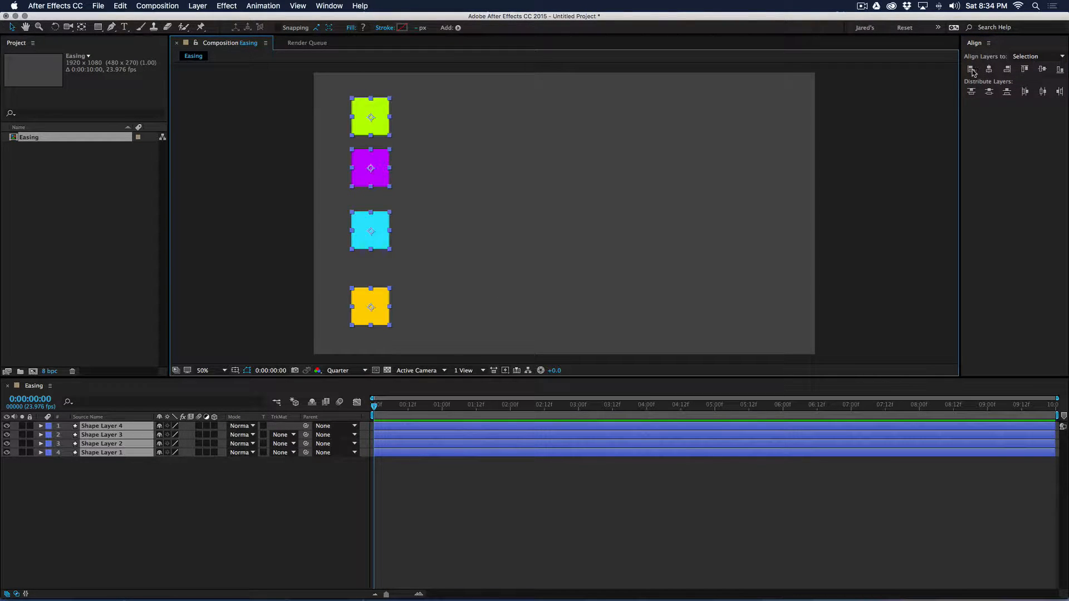
click(1027, 57)
click(1003, 66)
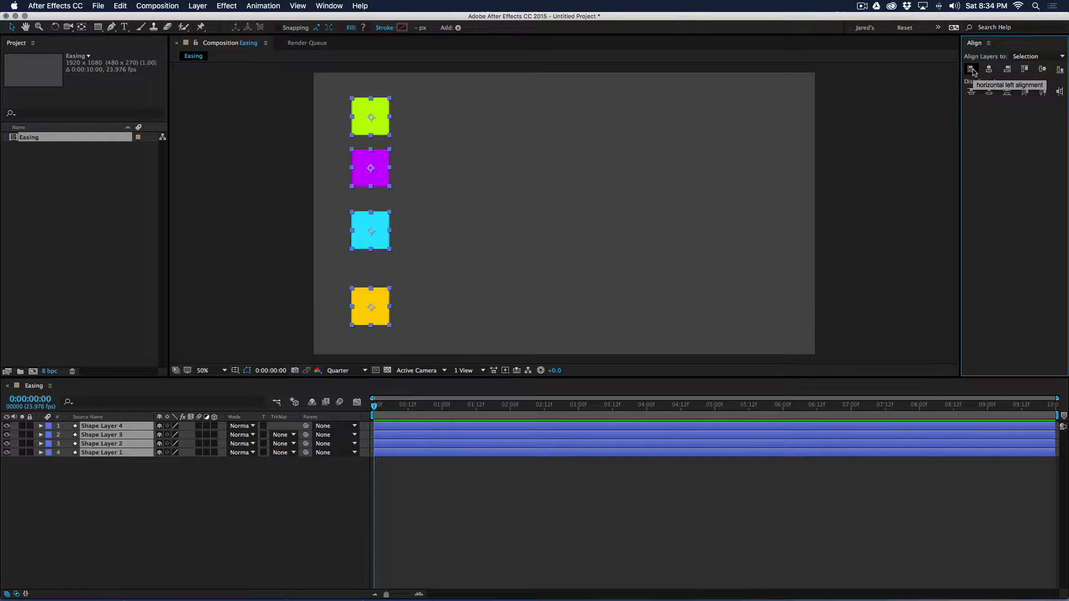
click(990, 91)
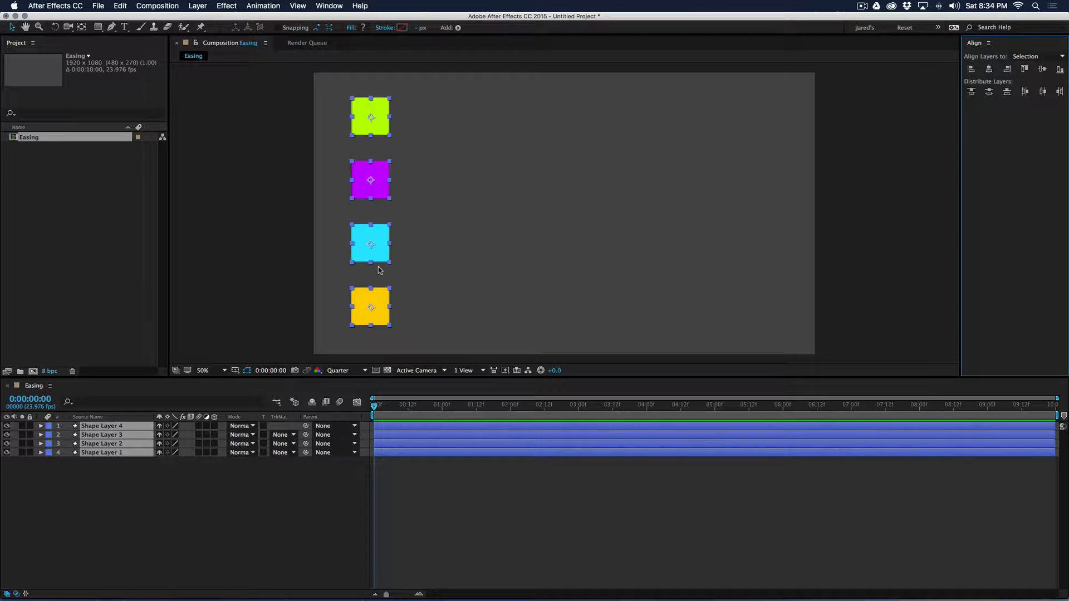
Select only the green square, reveal its Position property, and set a Position keyframe at 0 seconds.
click(409, 475)
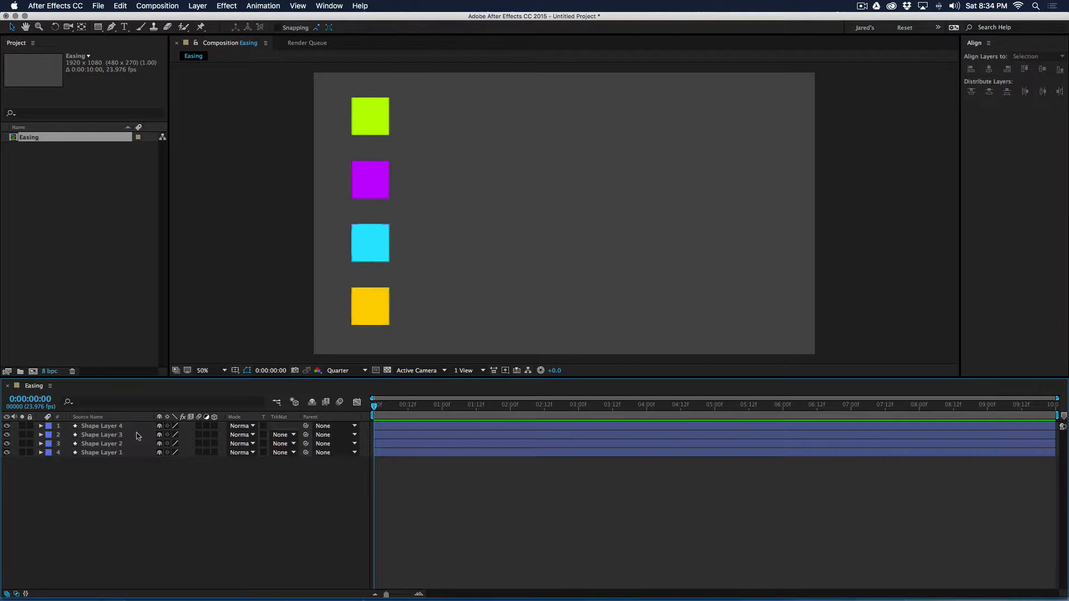
click(123, 427)
click(370, 122)
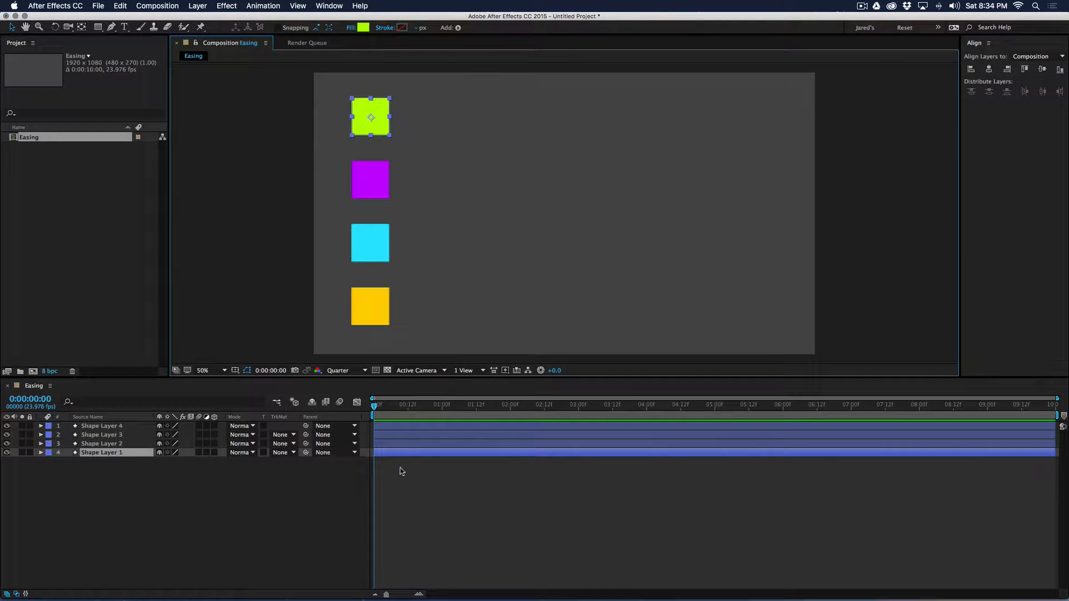
key(p)
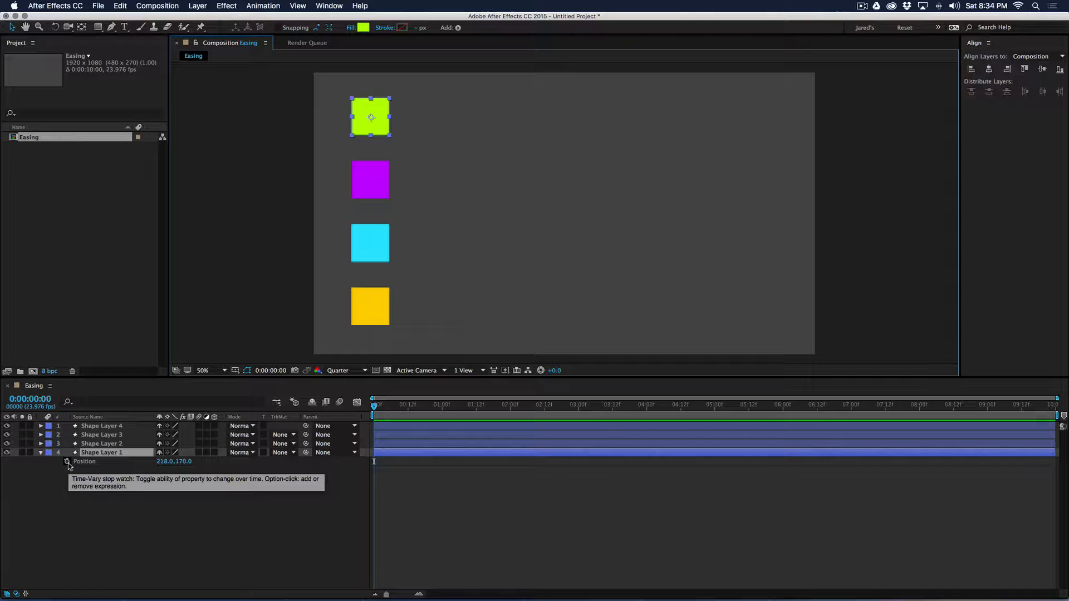
click(41, 452)
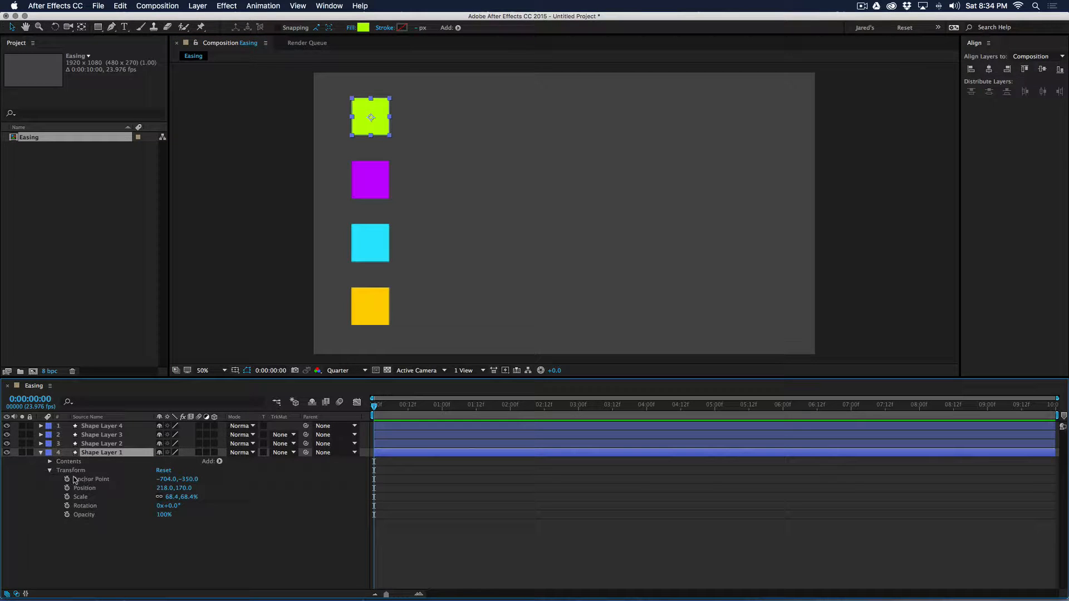
key(p)
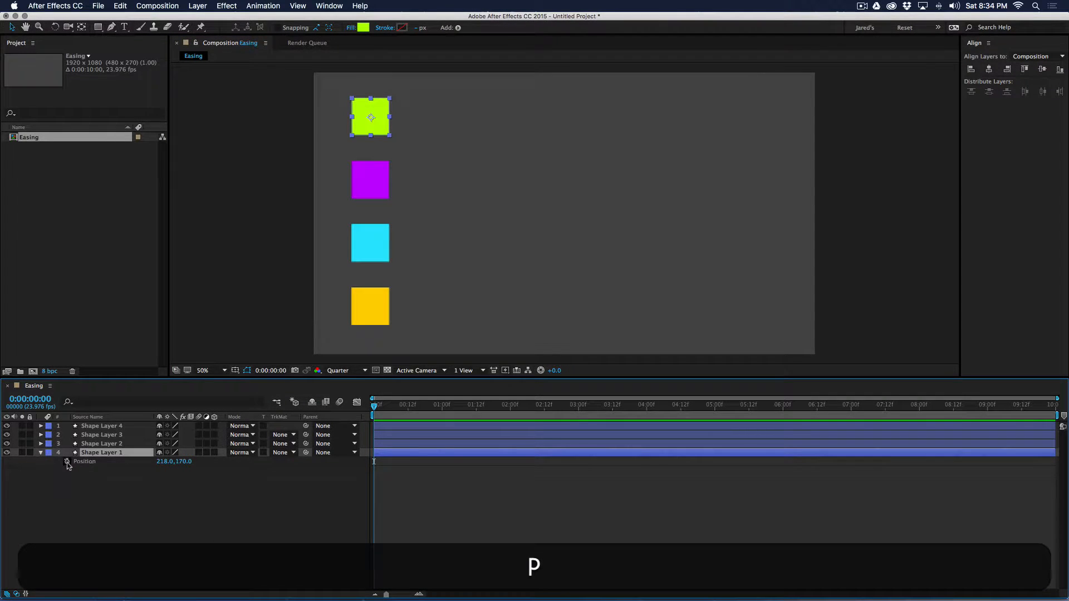
click(67, 462)
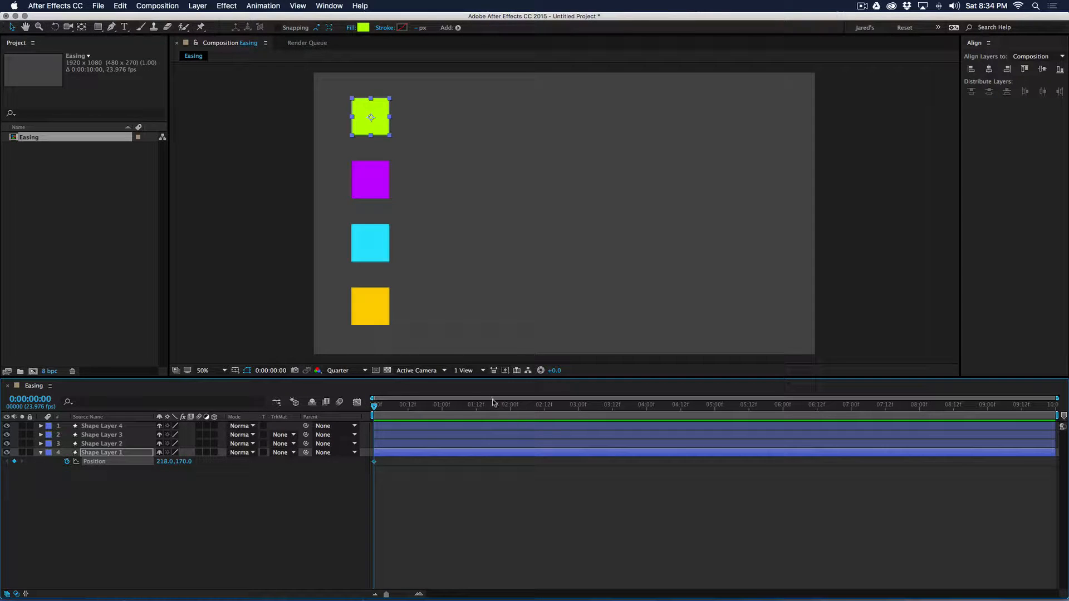
At 2 seconds, move the green square horizontally across the composition to about 1616, 170, preview the motion, and return to the start.
drag(505, 406, 510, 408)
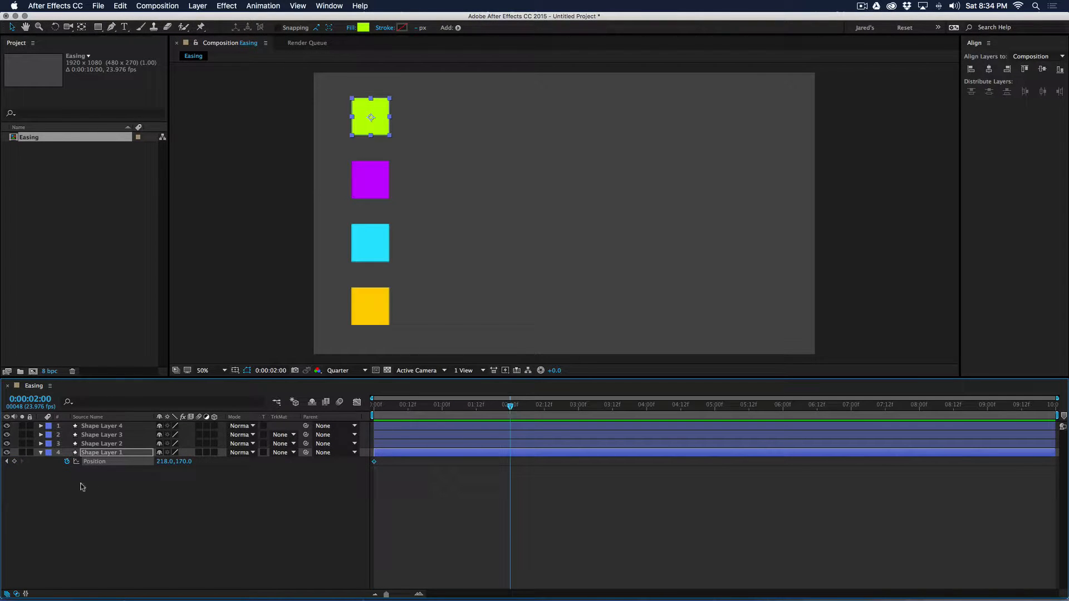
drag(378, 108, 748, 116)
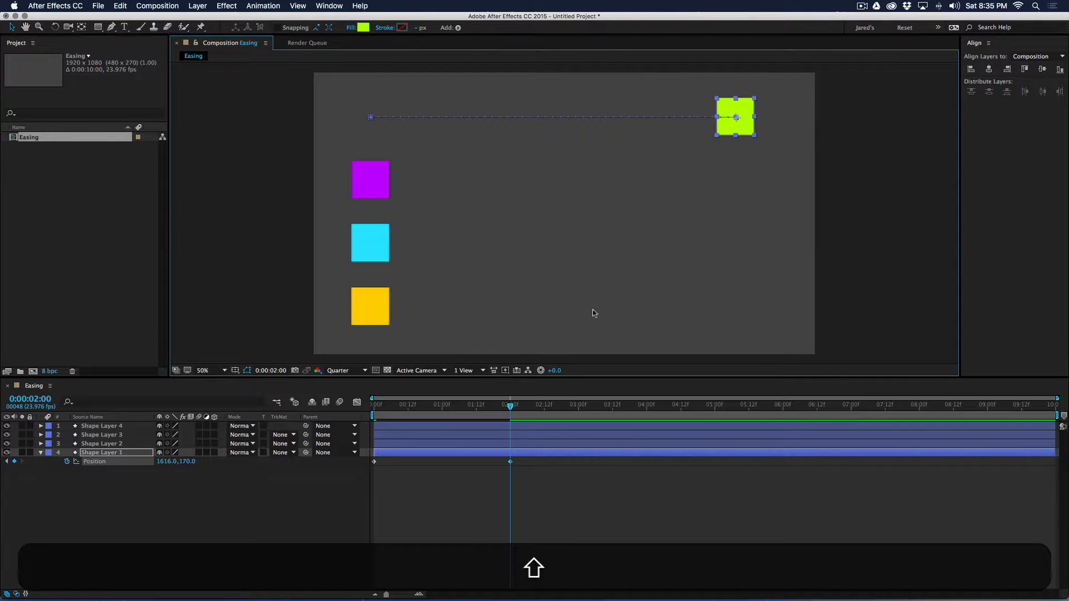
key(space)
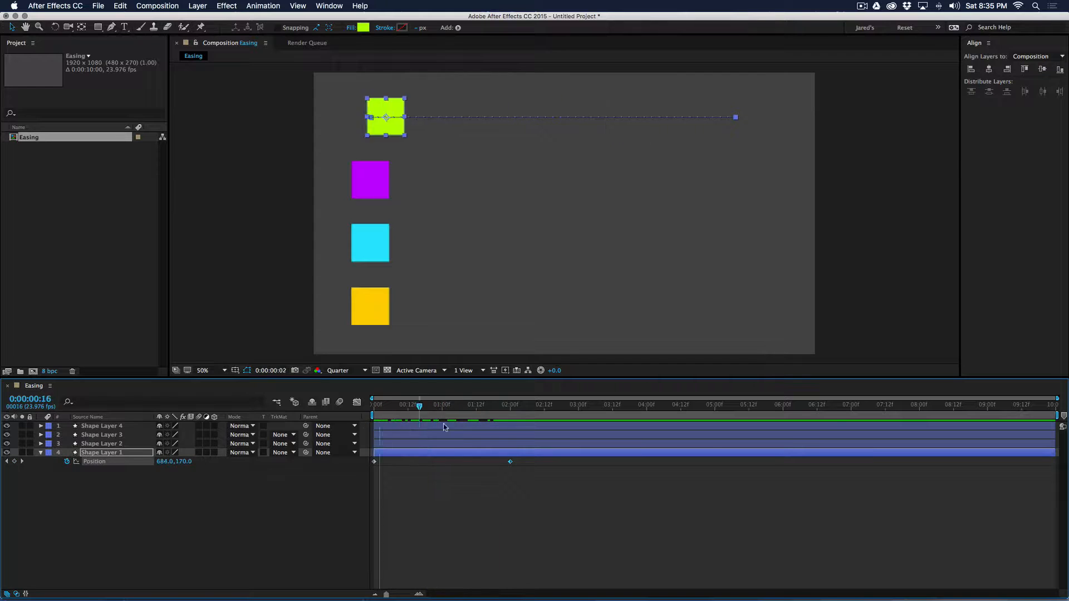
key(space)
drag(525, 466, 370, 471)
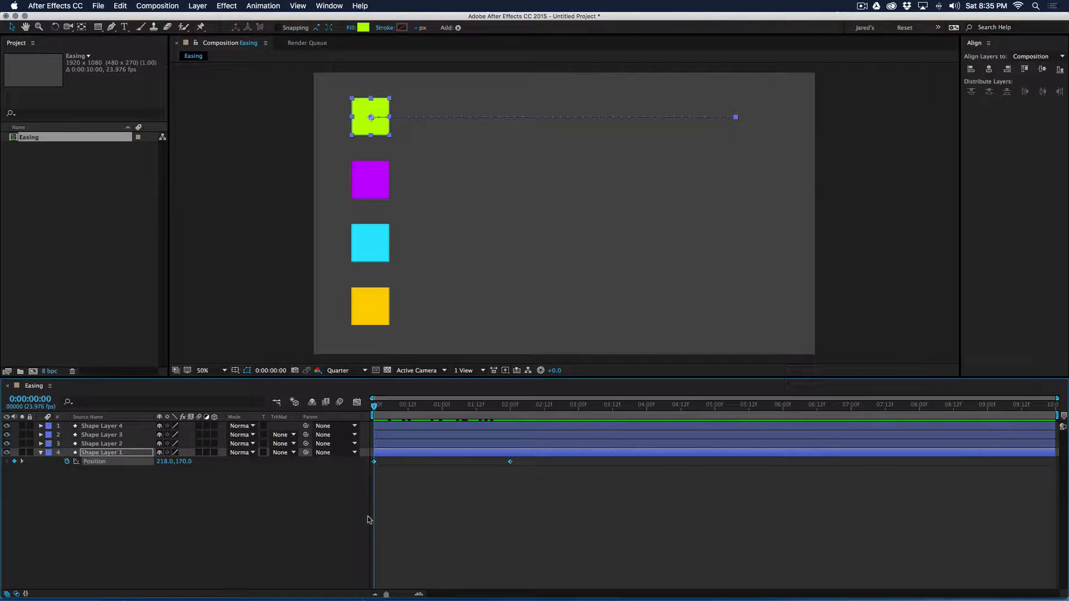
Rename the green square's layer as Linear.
click(123, 454)
key(Return)
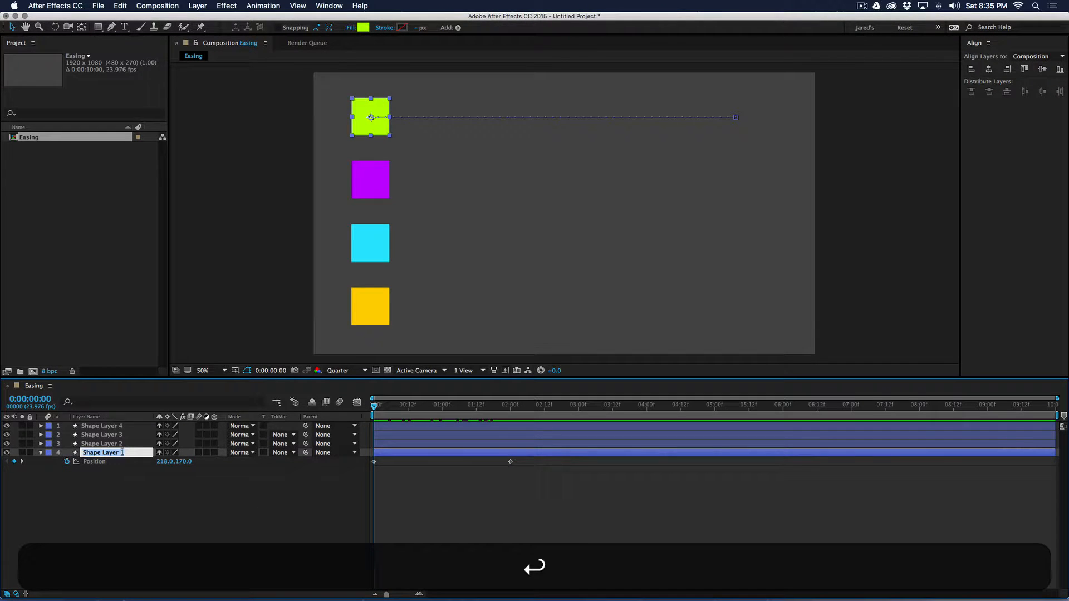
text(Linear)
key(Return)
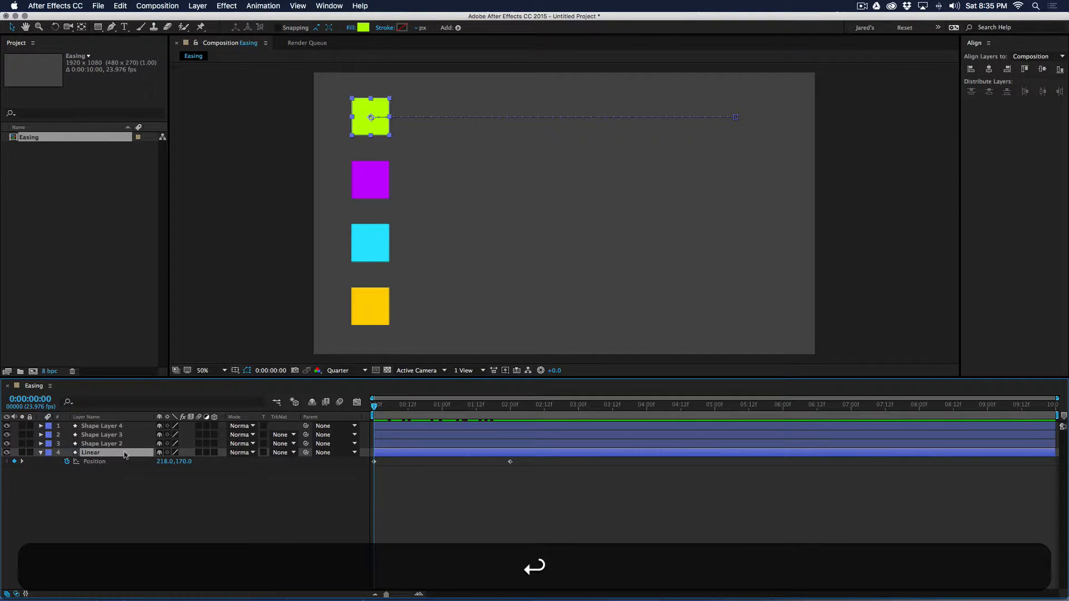
Animate the purple square's Position from its starting place at 0 seconds horizontally to about 1626, 412.7 at 2 seconds.
click(395, 446)
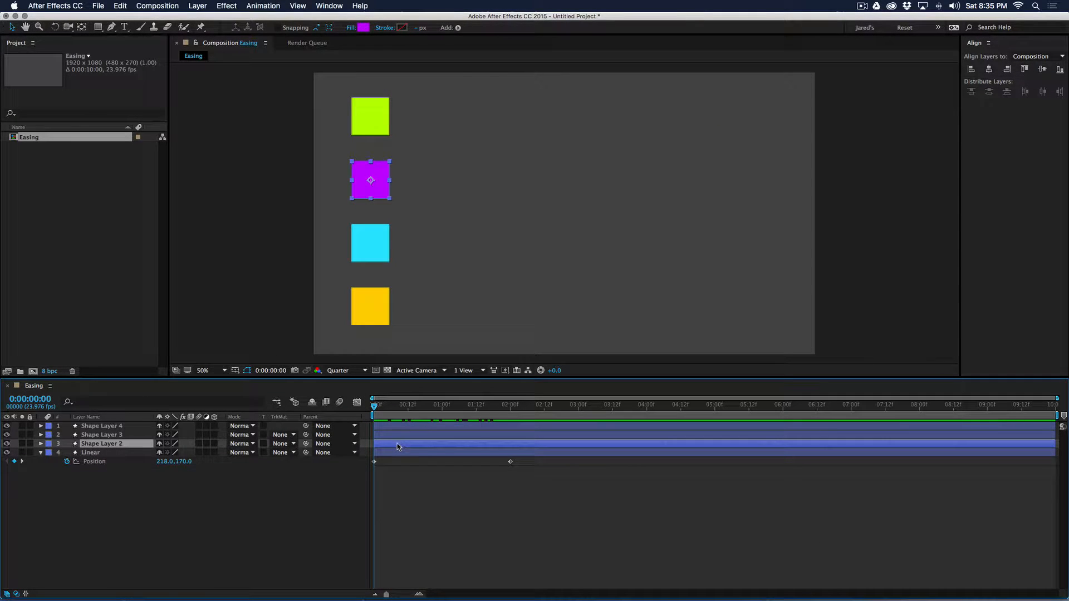
key(p)
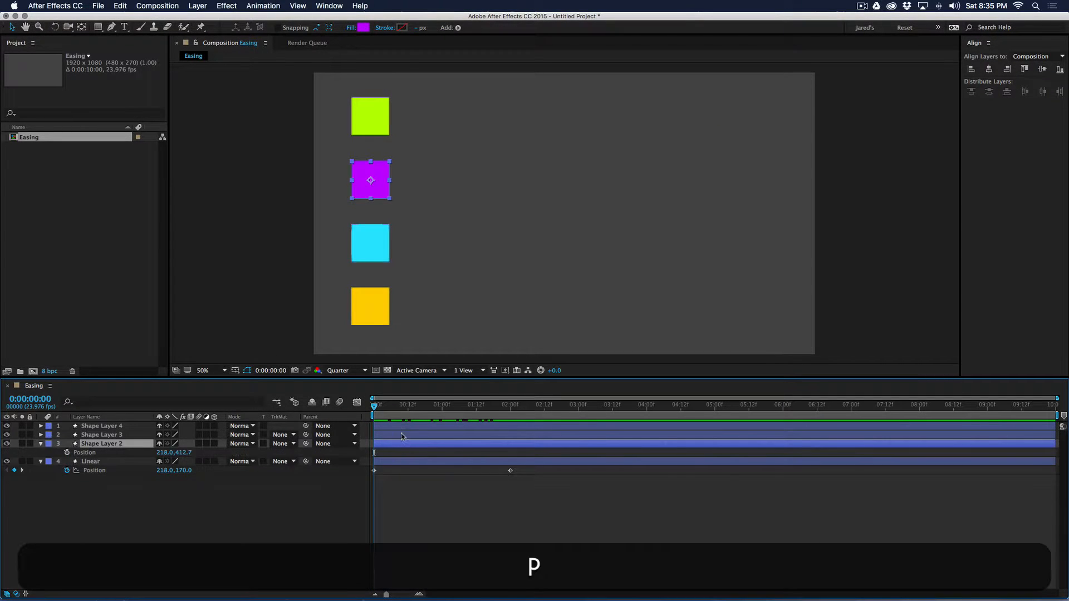
click(67, 453)
drag(409, 409, 514, 409)
drag(383, 175, 749, 170)
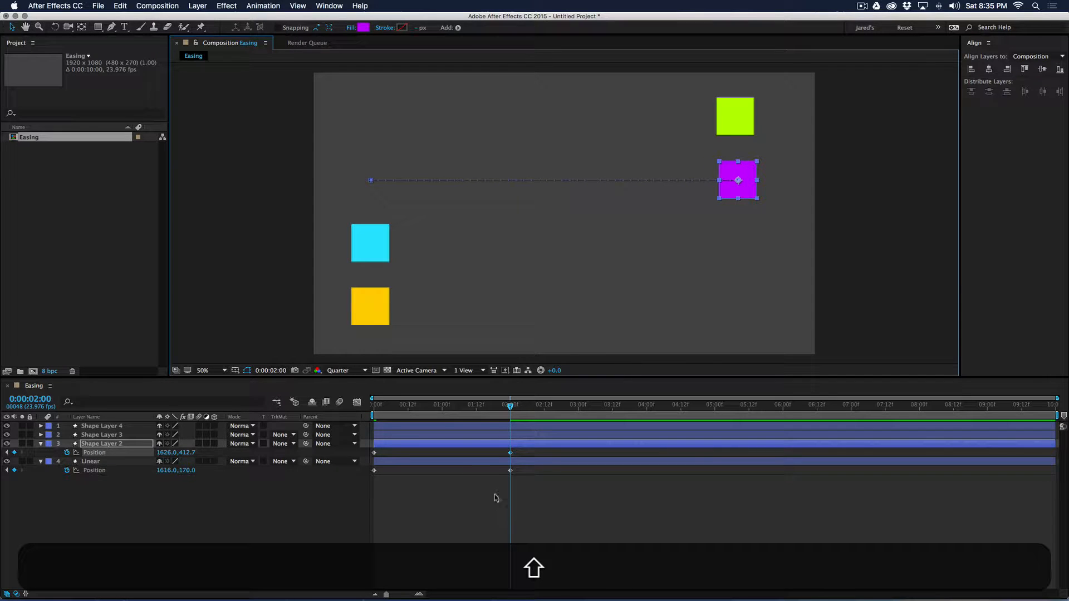
Apply Easy Ease to the purple square's first Position keyframe at 0 seconds.
drag(487, 405, 361, 411)
click(359, 369)
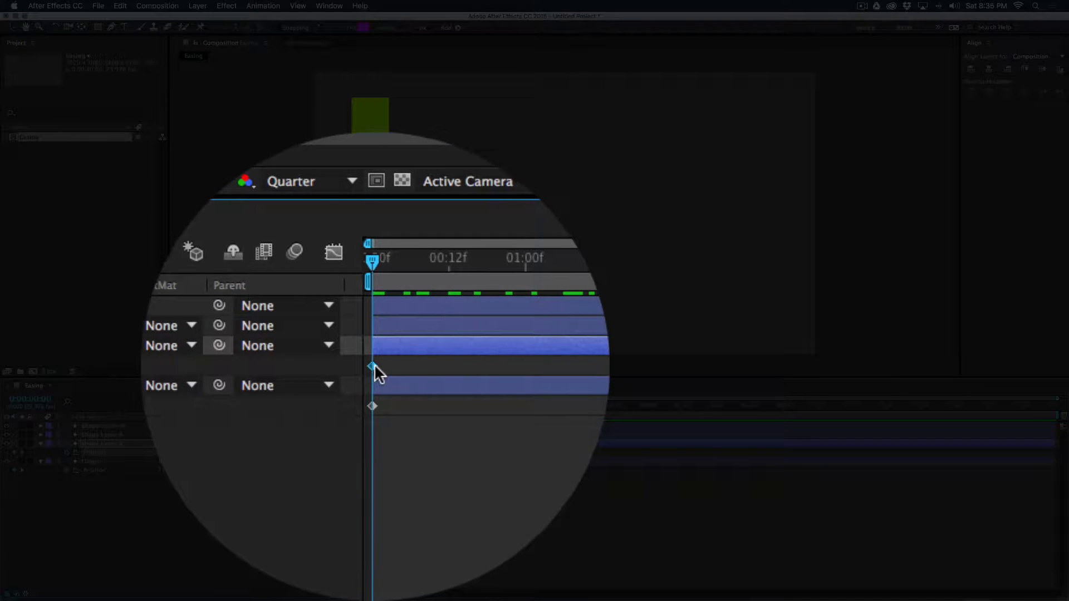
right_click(373, 367)
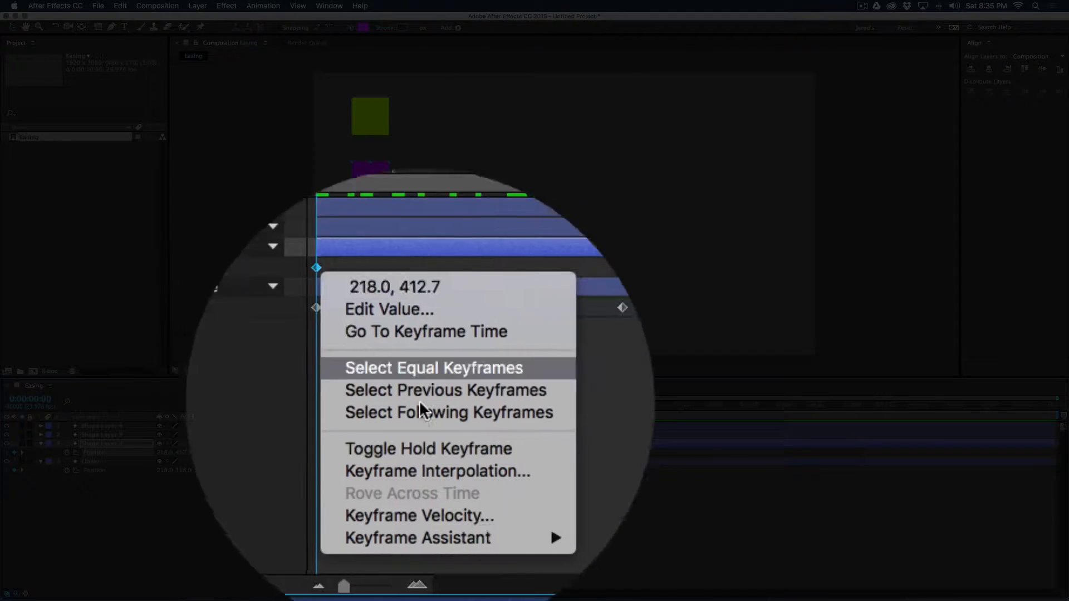
mouse_move(452, 541)
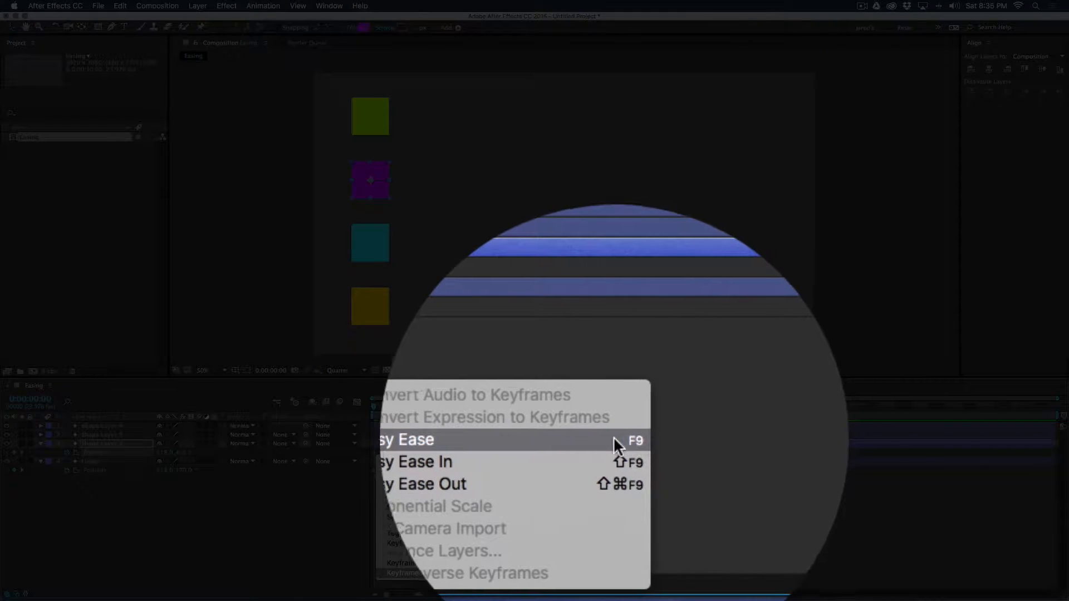
click(599, 440)
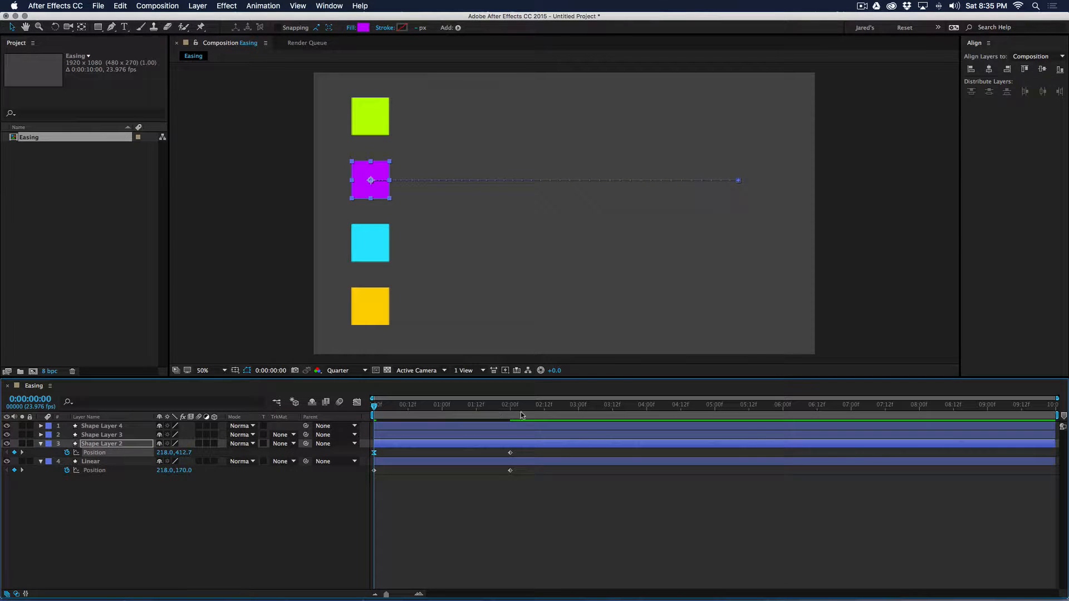
End the work area at about 2 seconds and preview the green and purple squares' motion.
click(510, 407)
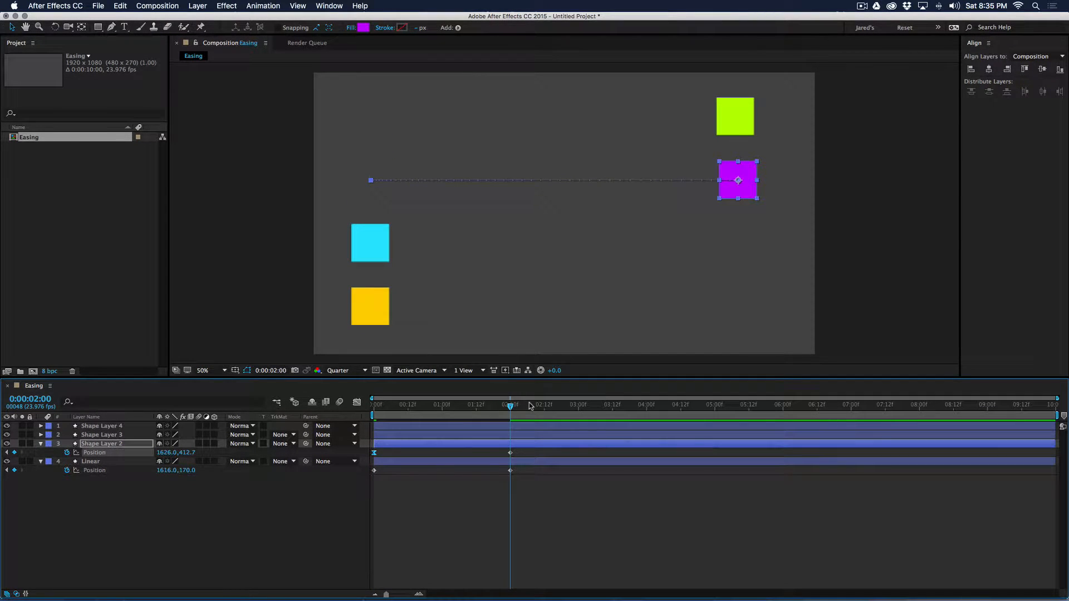
key(n)
key(space)
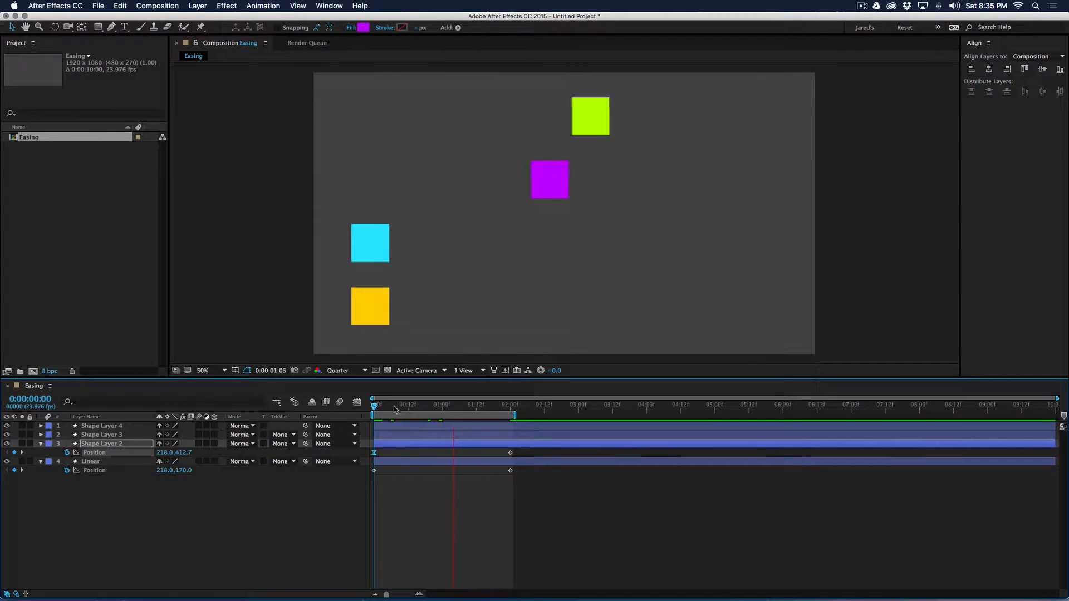
key(space)
Rename the purple square's layer as Ease In.
key(Return)
text(Ease In)
key(Return)
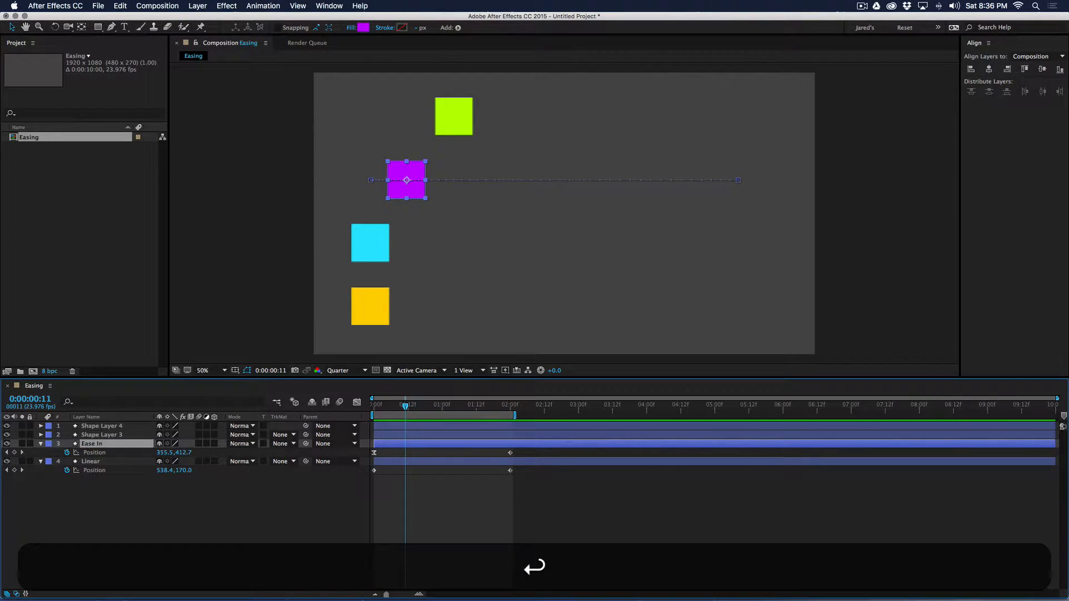
Animate the cyan square's Position from its starting place at 0 seconds horizontally to about 1630, 655.3 at 2 seconds.
click(128, 433)
drag(405, 406, 359, 409)
key(p)
key(alt+p)
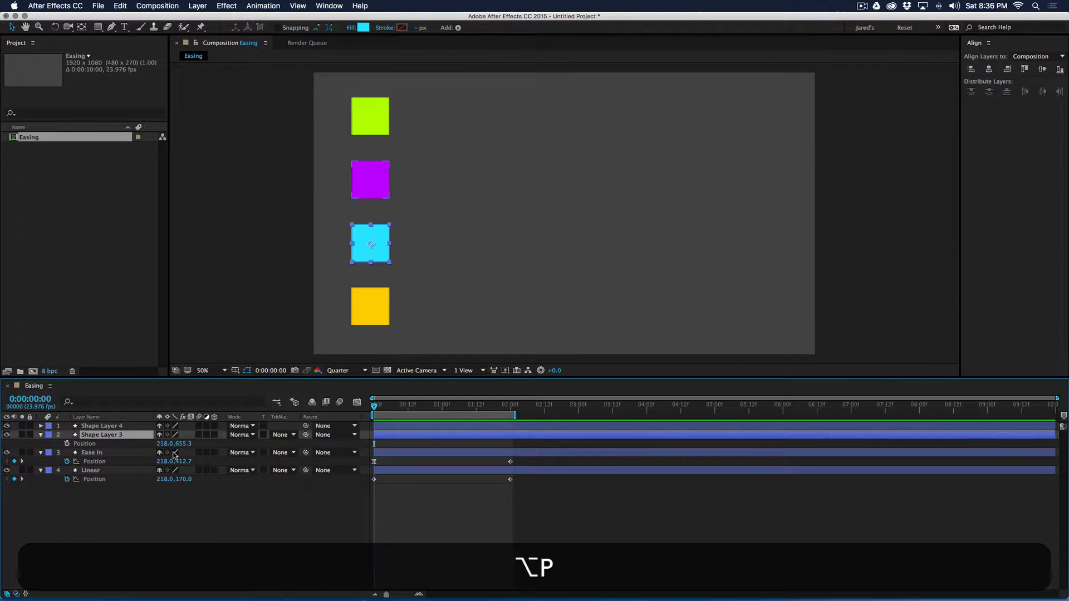
click(67, 443)
drag(387, 407, 510, 408)
drag(376, 242, 768, 241)
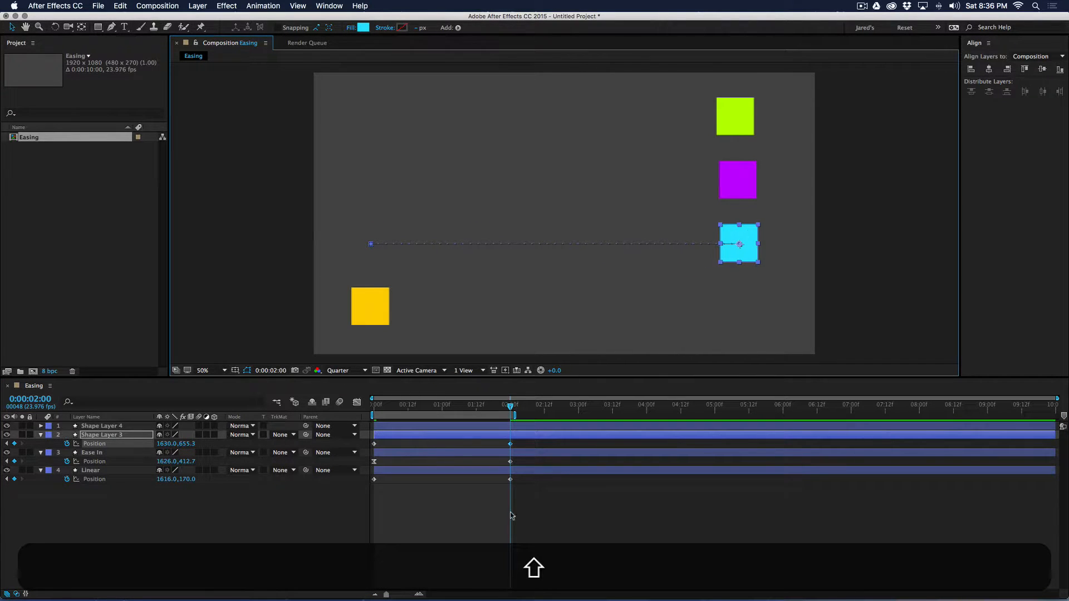
Apply Easy Ease to the cyan square's Position keyframe at 2 seconds and preview the animation.
drag(515, 442, 495, 448)
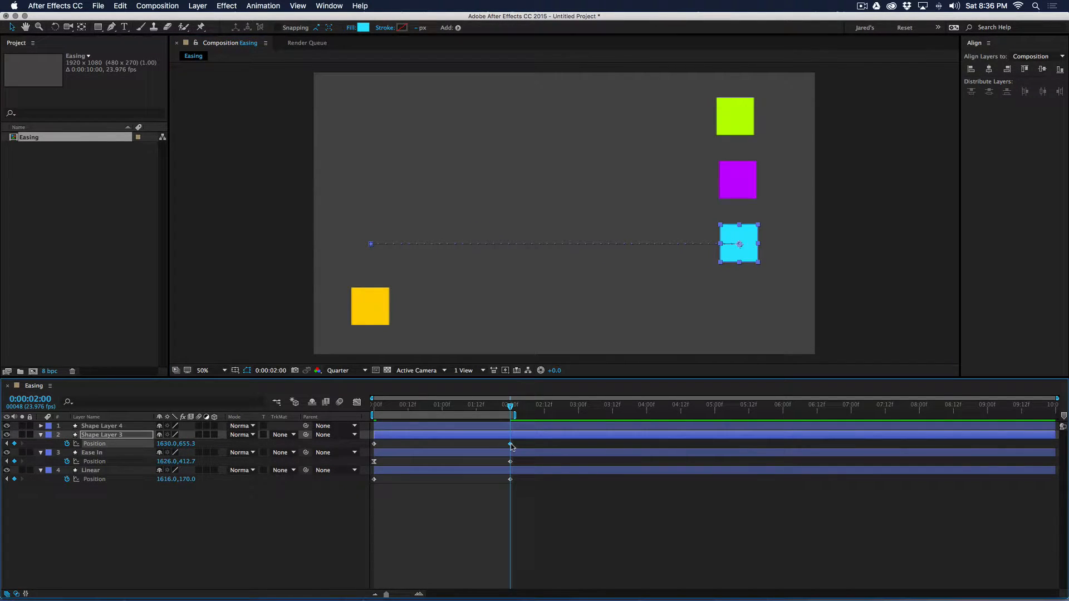
right_click(510, 444)
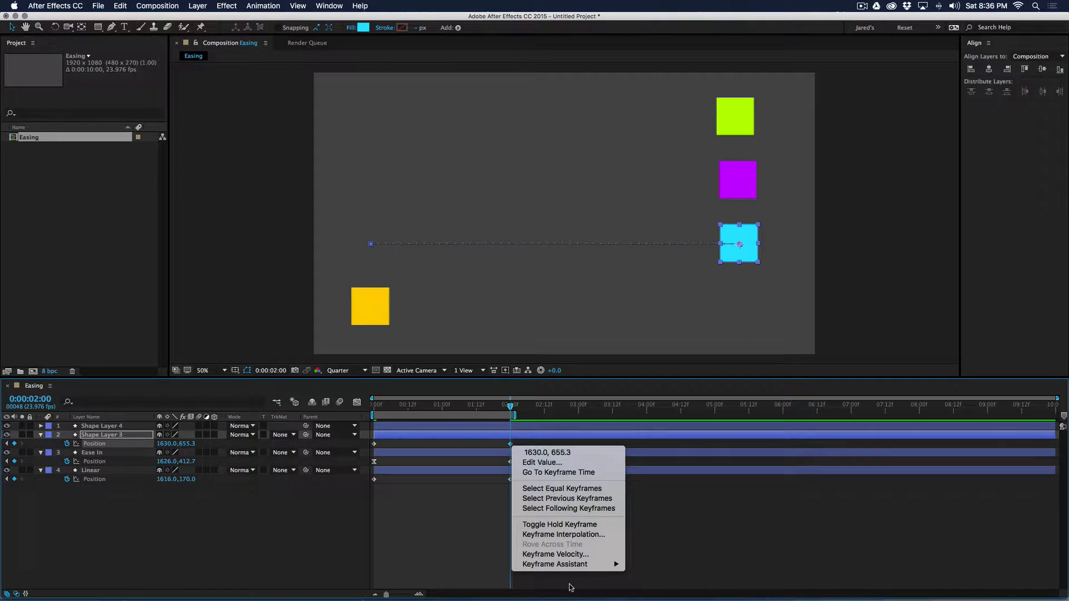
mouse_move(577, 564)
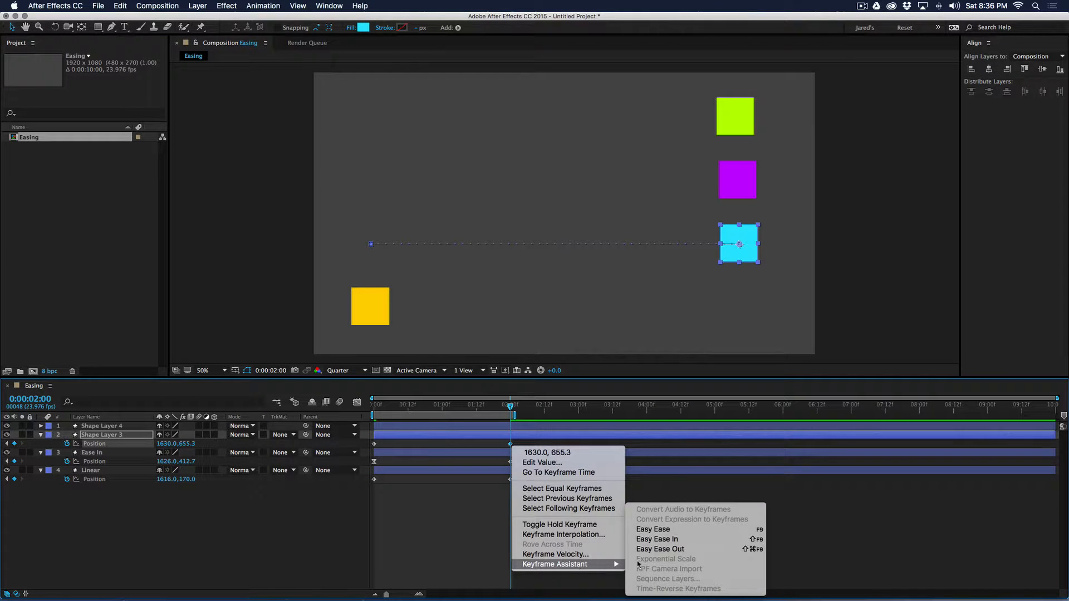
click(660, 531)
drag(508, 408, 485, 406)
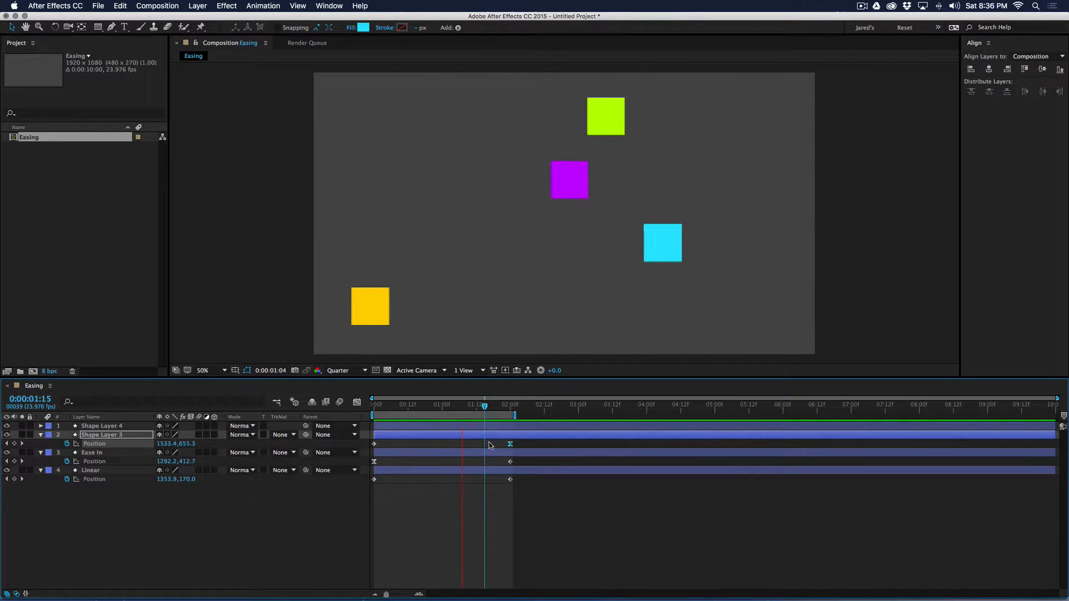
key(space)
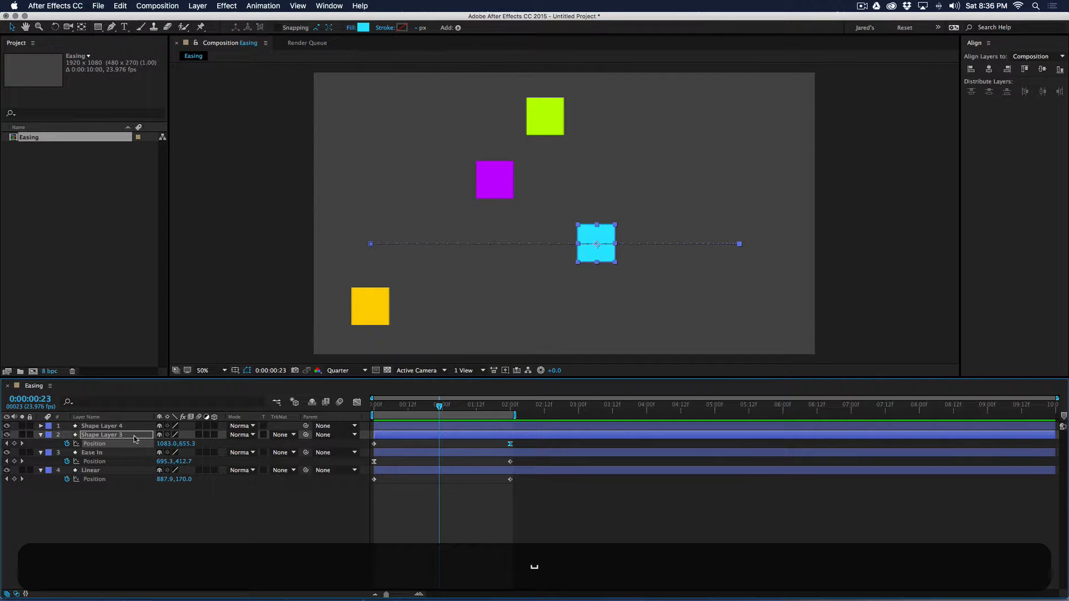
Rename the cyan square's layer as Ease Out.
key(Return)
text(Ease Out)
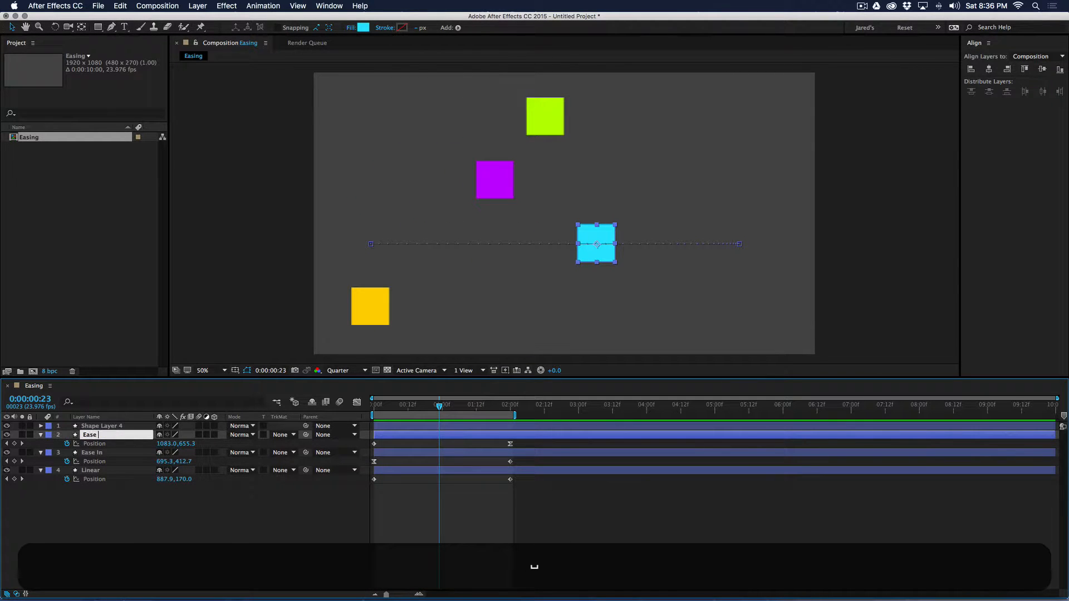
key(Return)
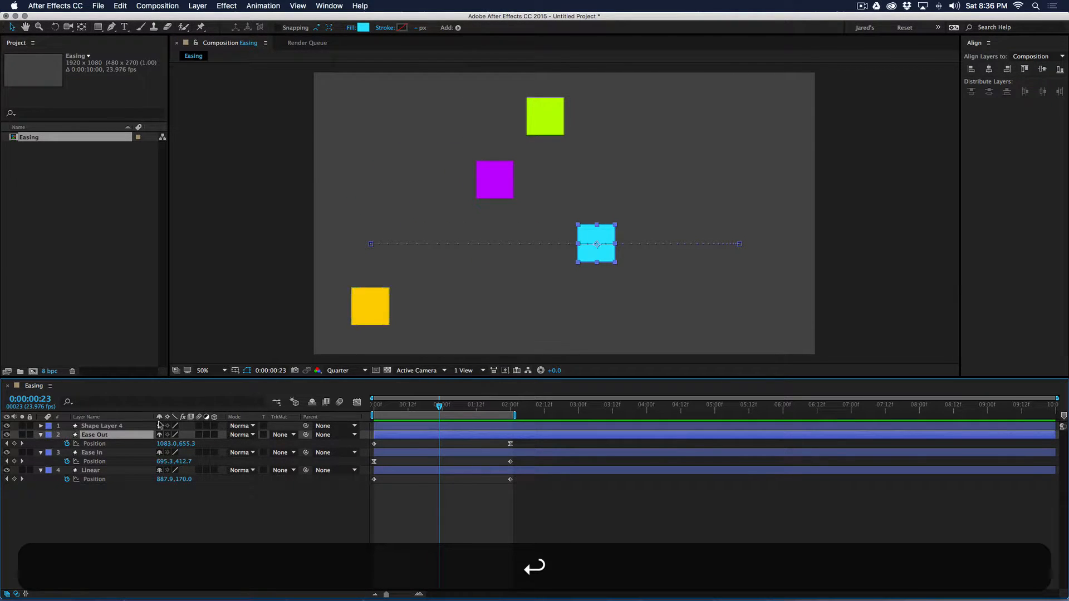
Animate the yellow square's Position from its starting place at 0 seconds horizontally to about 1632, 898 at 2 seconds.
click(124, 426)
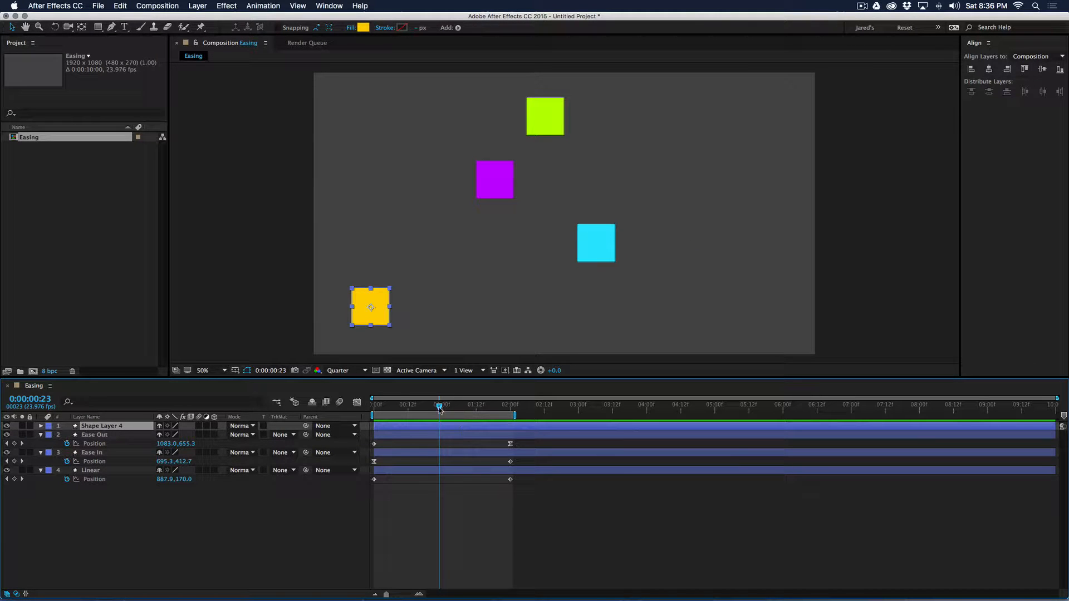
drag(429, 407, 344, 412)
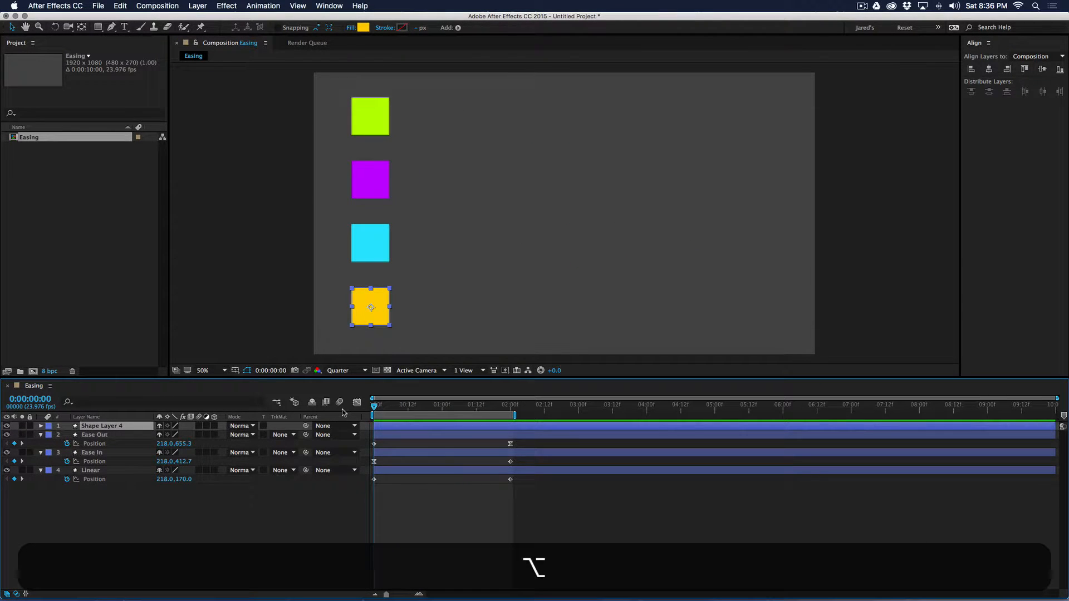
key(p)
click(67, 435)
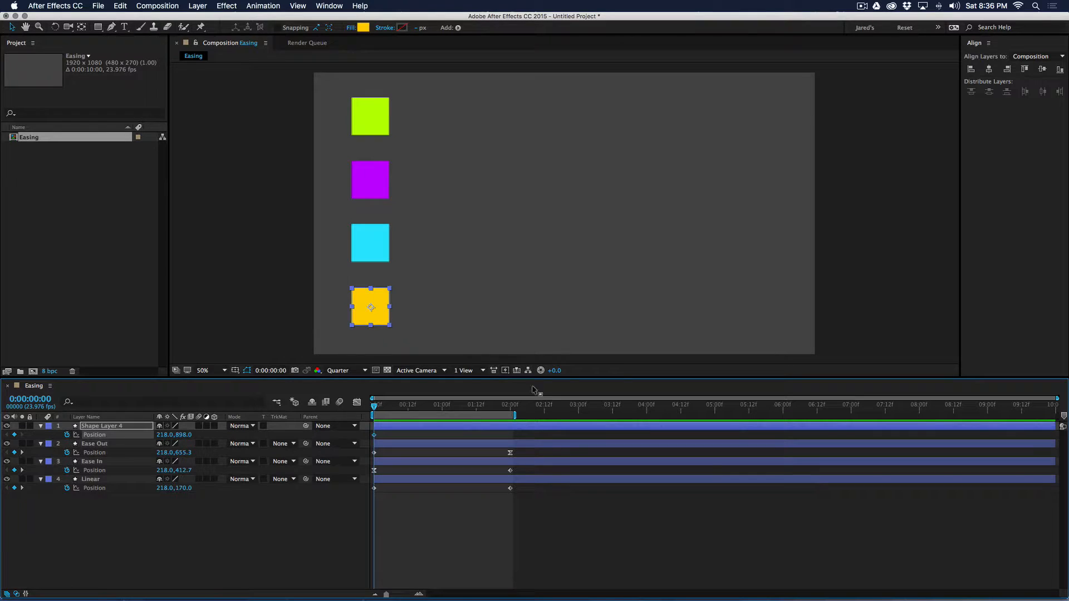
shift+click(506, 411)
drag(370, 305, 740, 306)
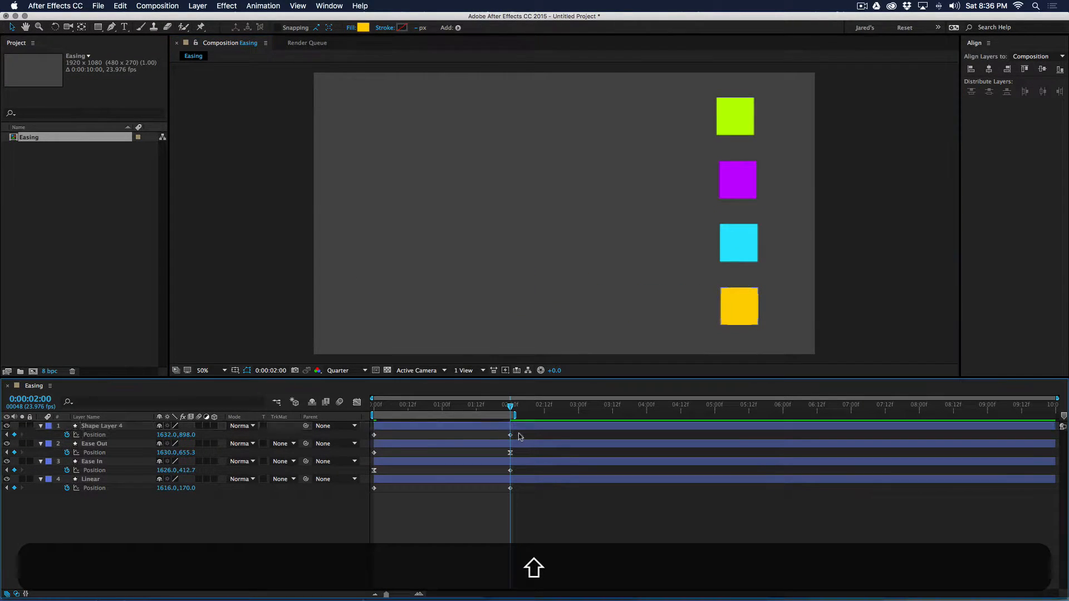
Apply Easy Ease to both of the yellow square's Position keyframes and preview the animation from the start.
right_click(374, 435)
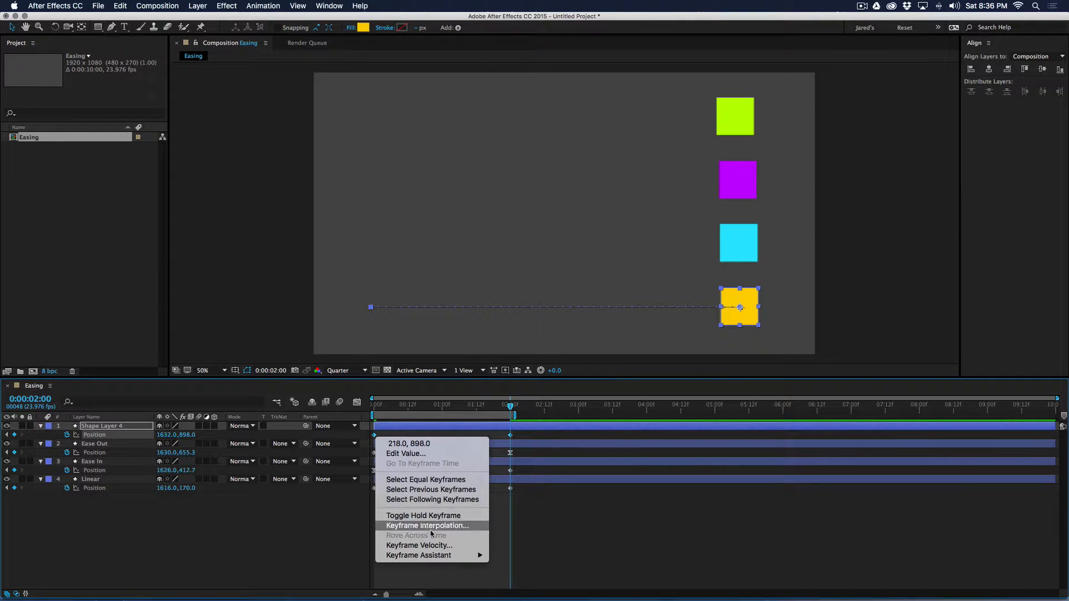
mouse_move(445, 555)
click(553, 526)
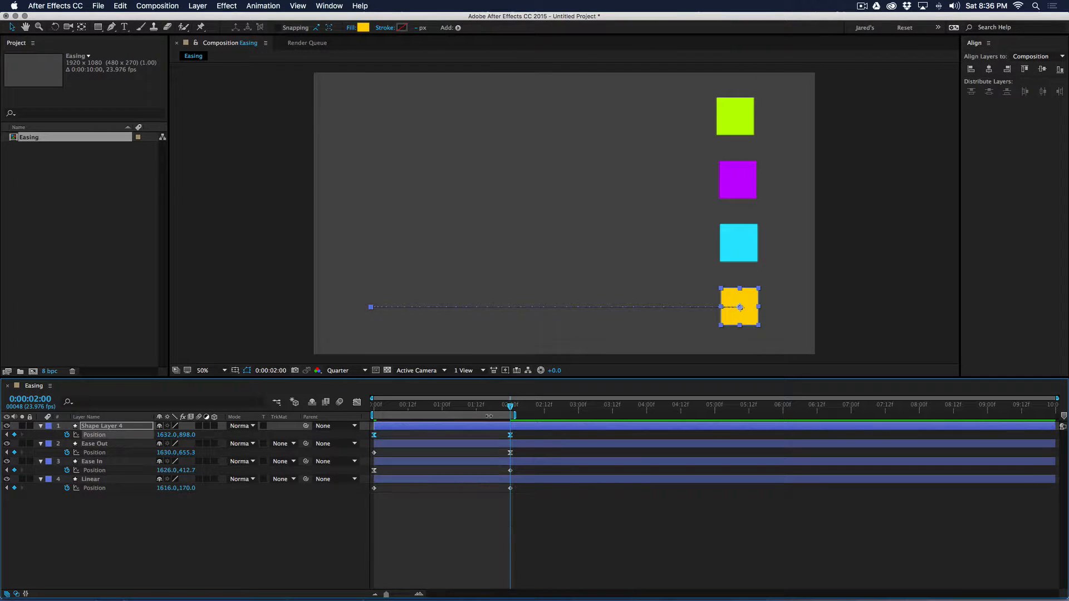
drag(490, 405, 367, 412)
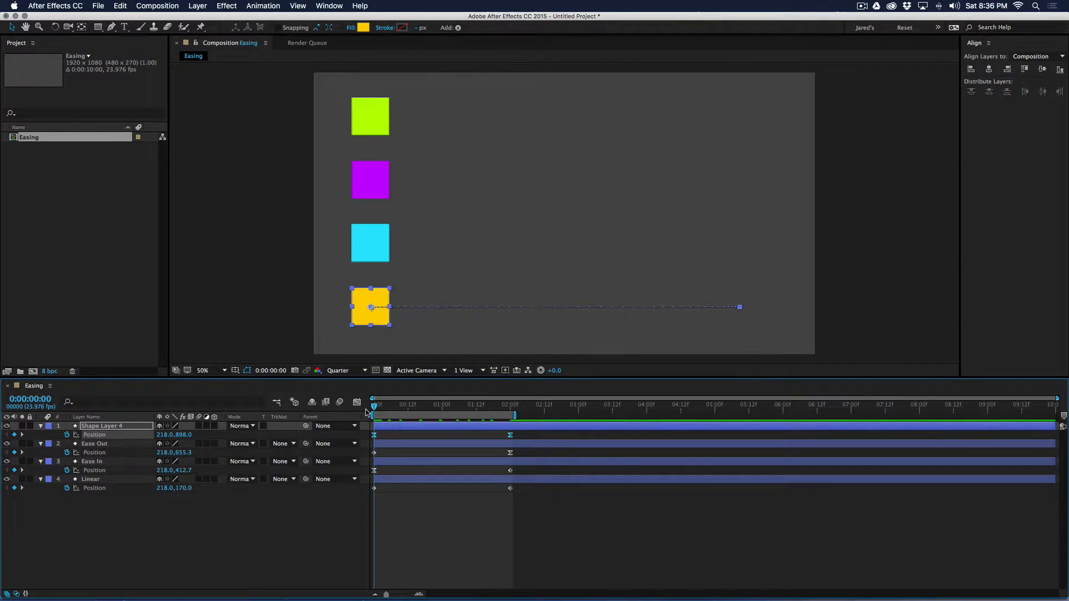
key(space)
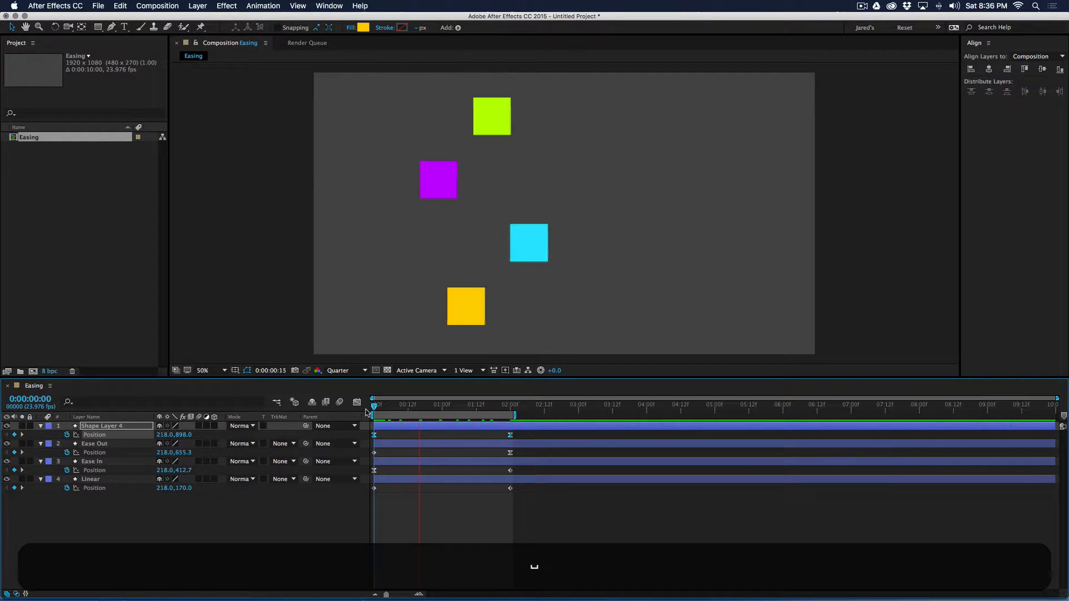
key(space)
Rename the yellow square's layer as Easy Ease.
click(124, 426)
key(Return)
text(Easy Ease)
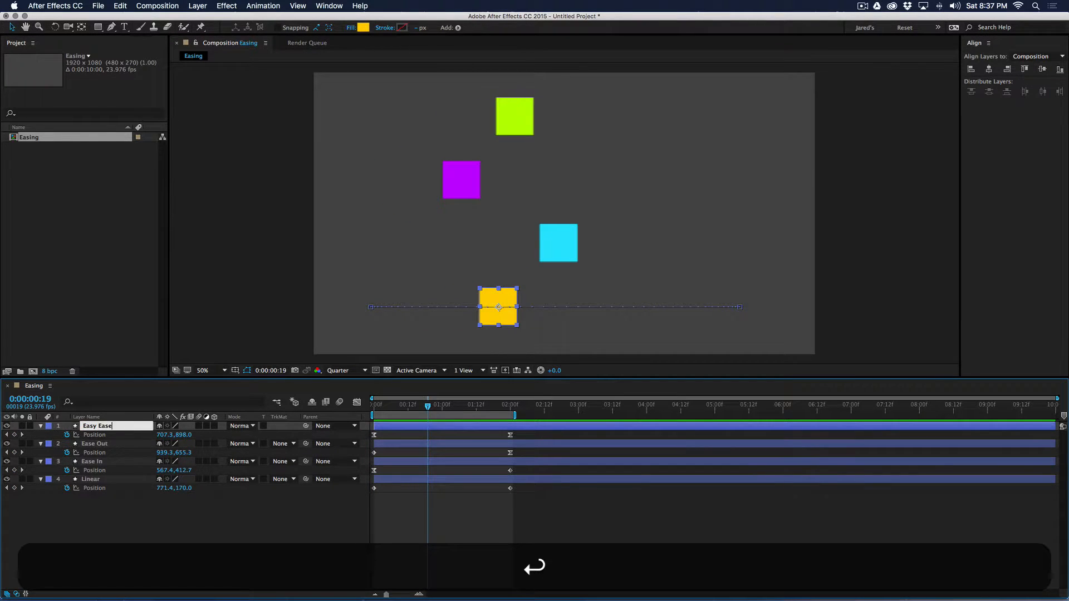
key(Return)
Save the project to the Desktop as MoGraph Training.
key(super+s)
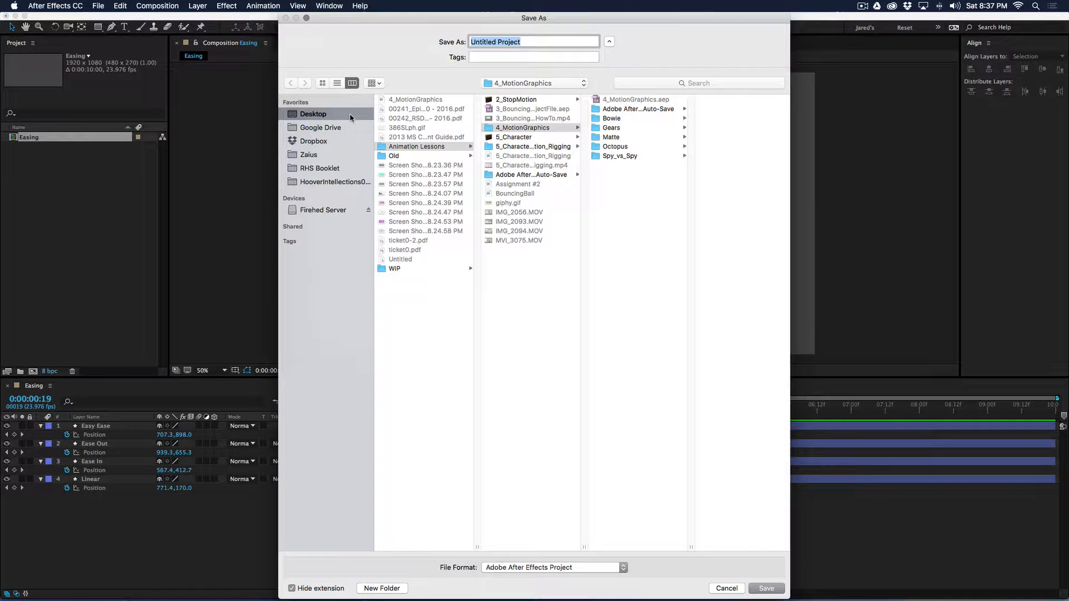
click(351, 115)
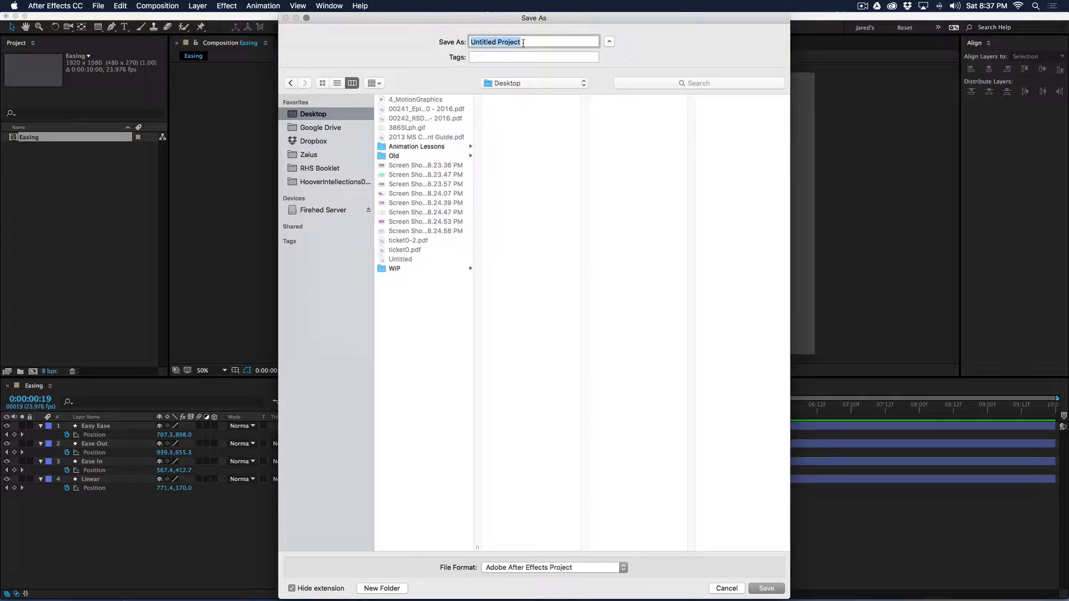
text(MoGra)
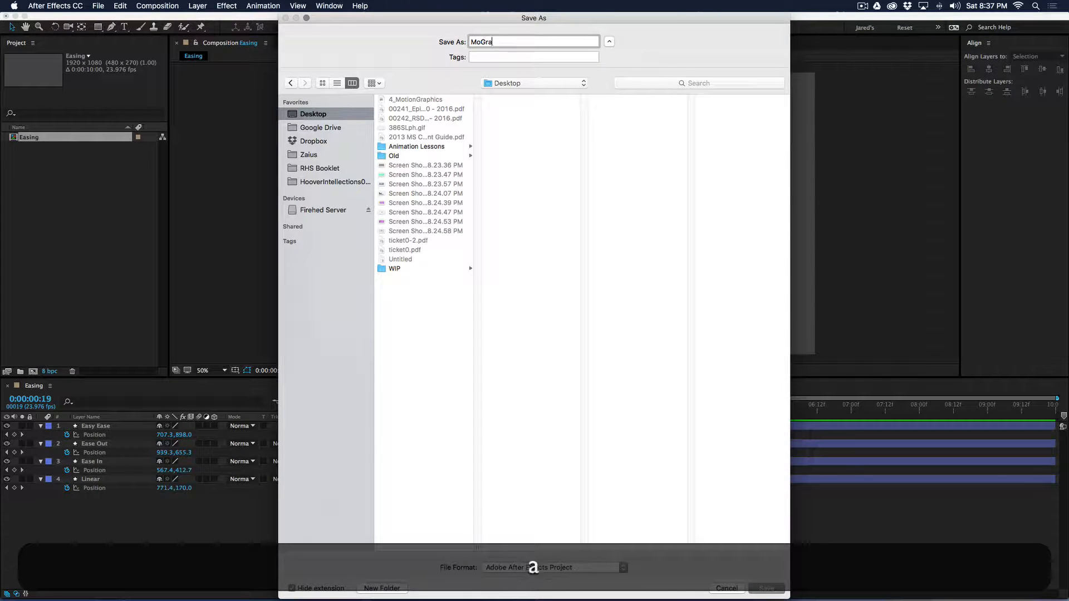
text(ph G)
key(BackSpace)
text(t)
key(BackSpace)
text(Training)
key(super+d)
key(super+Return)
Preview all four squares from the start to compare their easing.
drag(428, 406, 372, 407)
key(space)
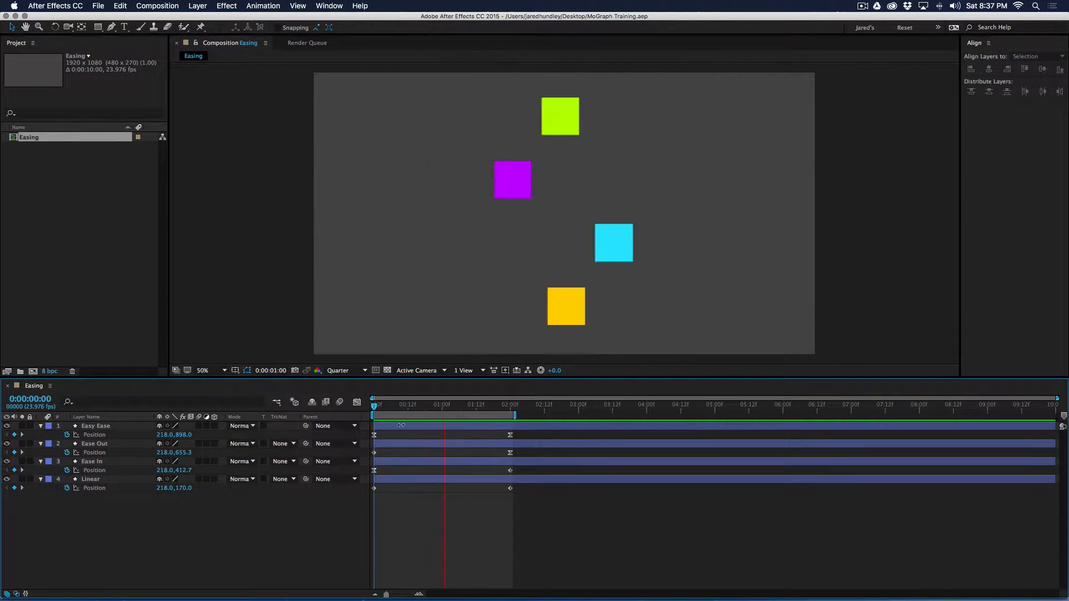
key(space)
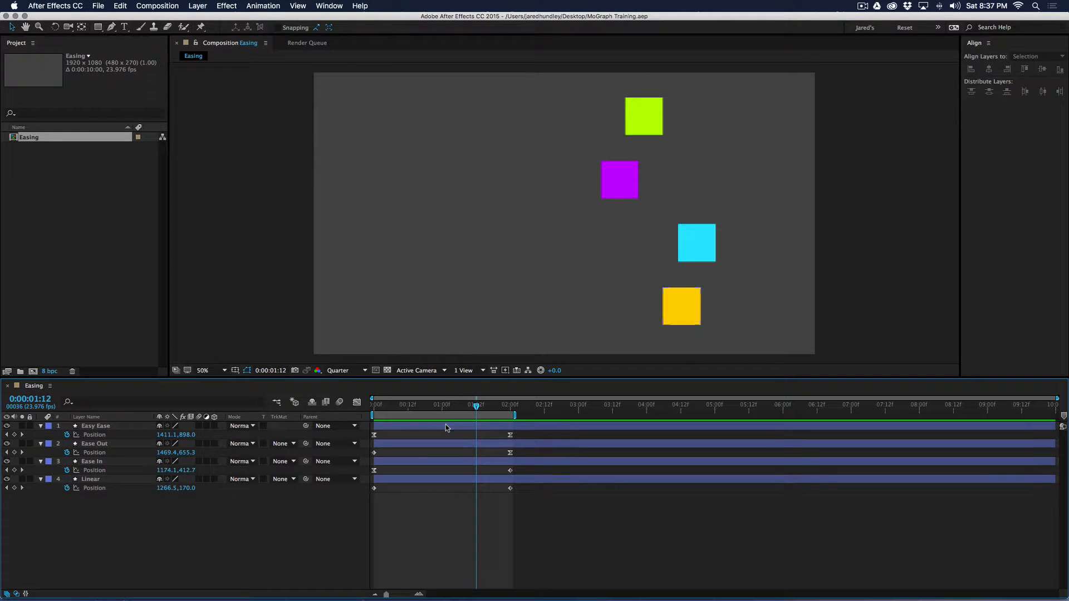
Hide the Ease Out, Ease In and Linear layers, leaving only the Easy Ease layer visible.
click(445, 424)
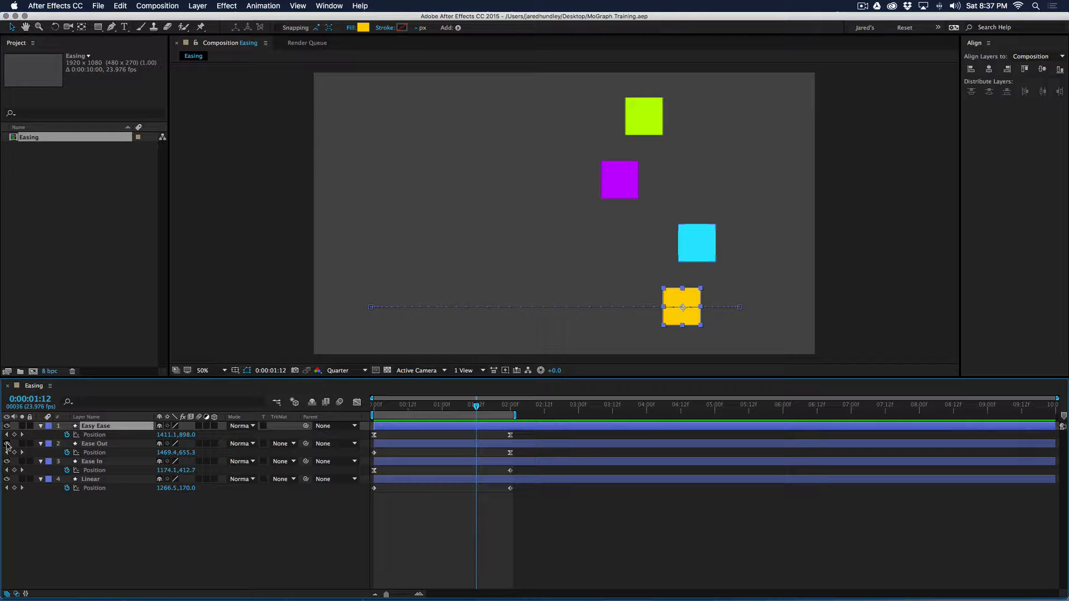
click(7, 425)
click(6, 426)
click(6, 426)
drag(7, 443, 7, 479)
click(7, 426)
drag(476, 407, 435, 407)
key(space)
drag(555, 294, 531, 246)
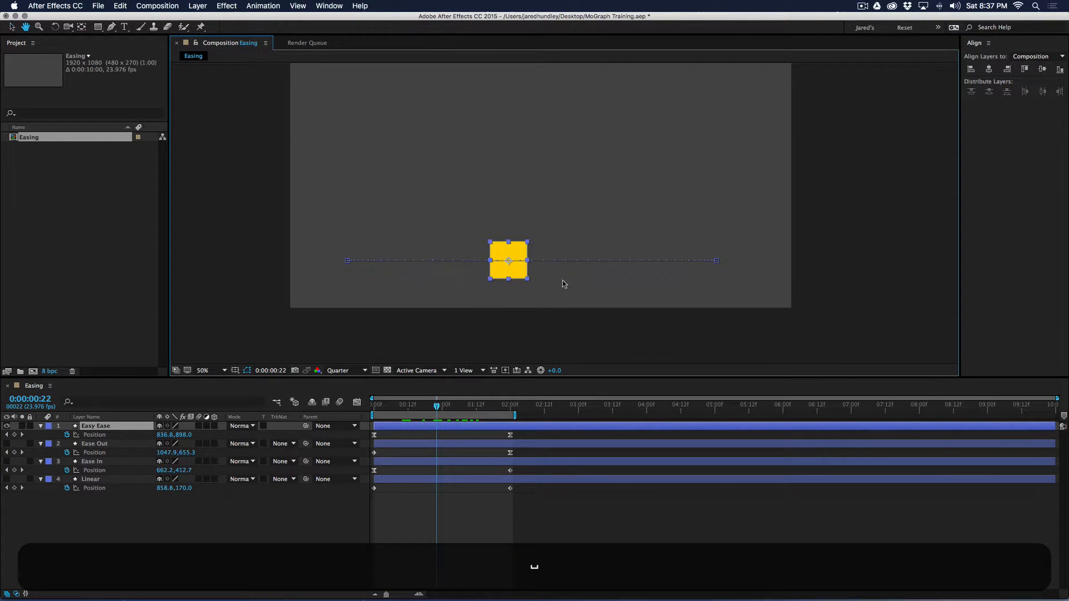
scroll(567, 287, up, 1)
key(space)
drag(532, 286, 556, 270)
key(shift+slash)
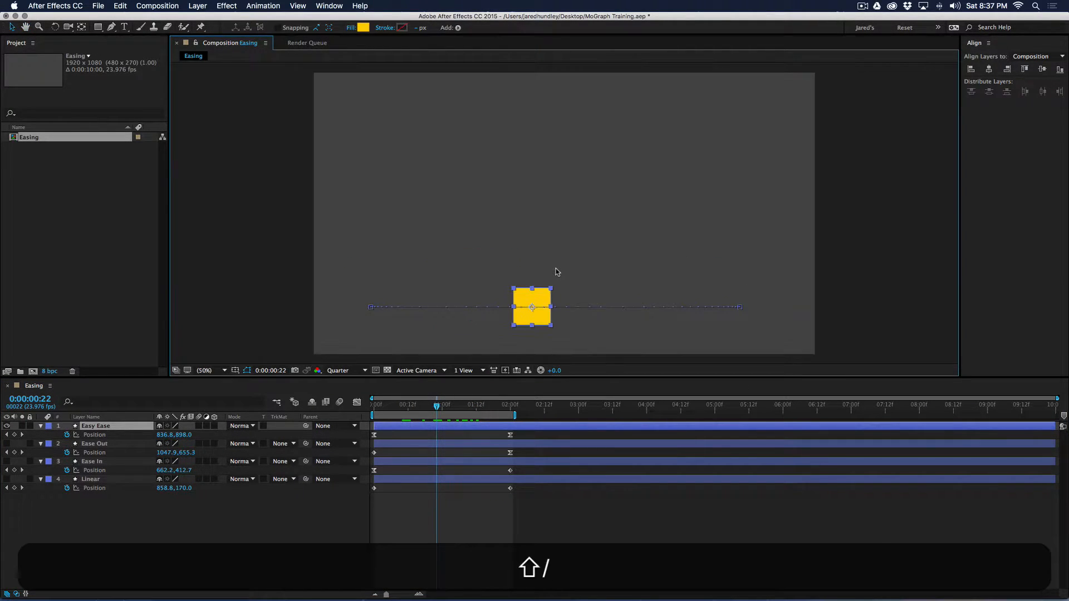
Select the Easy Ease layer's Position keyframes and display their speed graph in the Graph Editor.
key(Home)
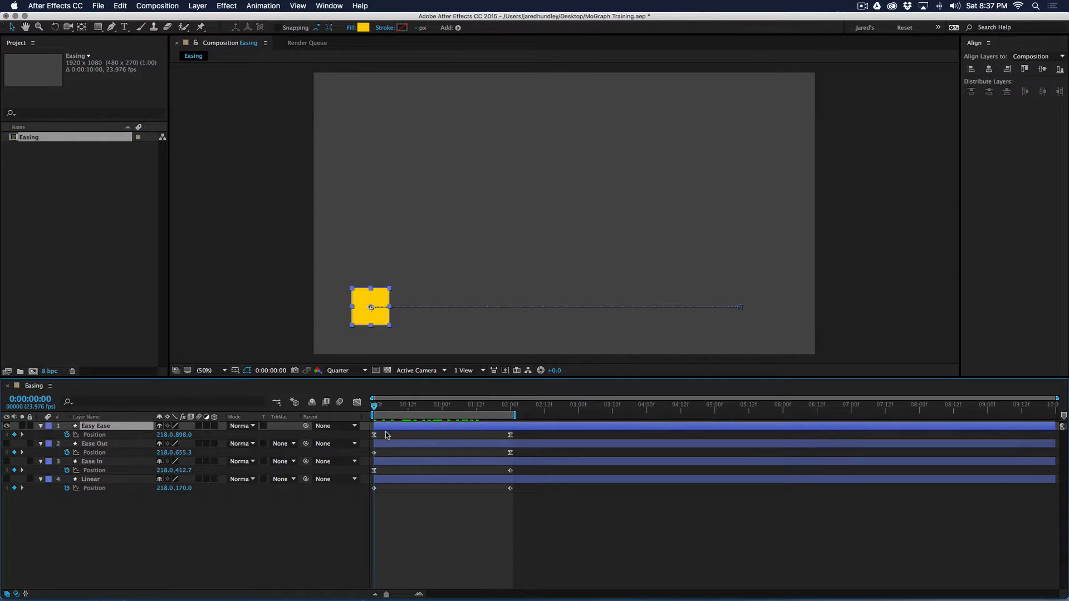
drag(387, 435, 370, 438)
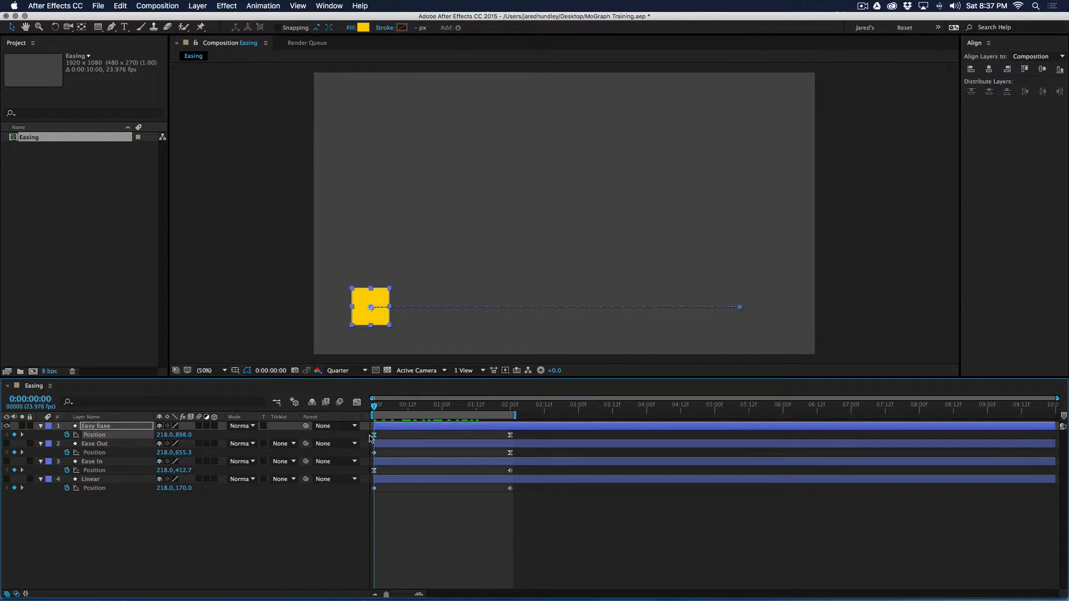
click(357, 403)
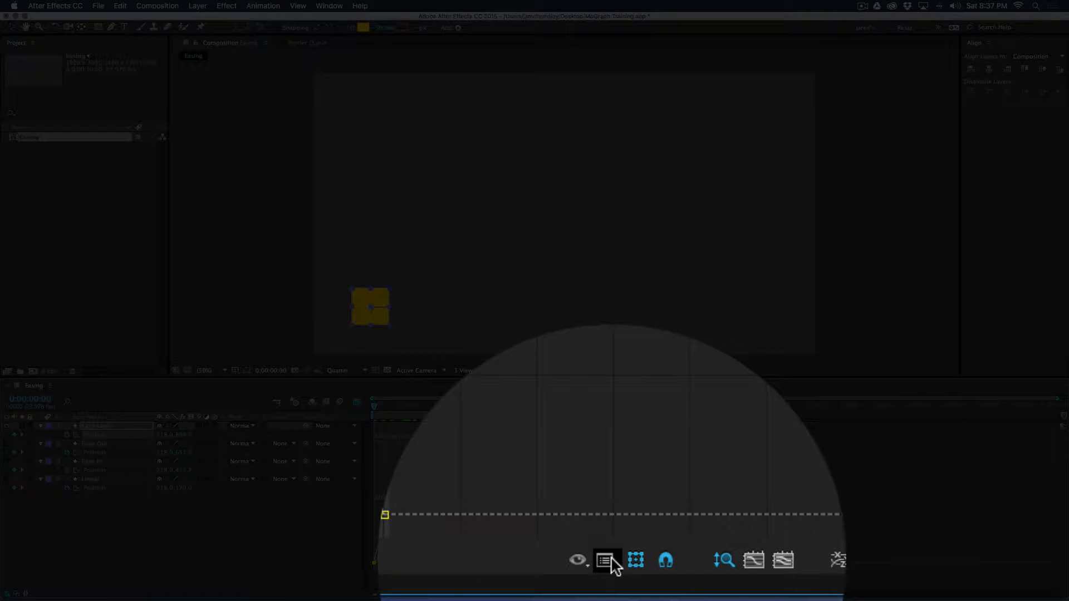
click(607, 560)
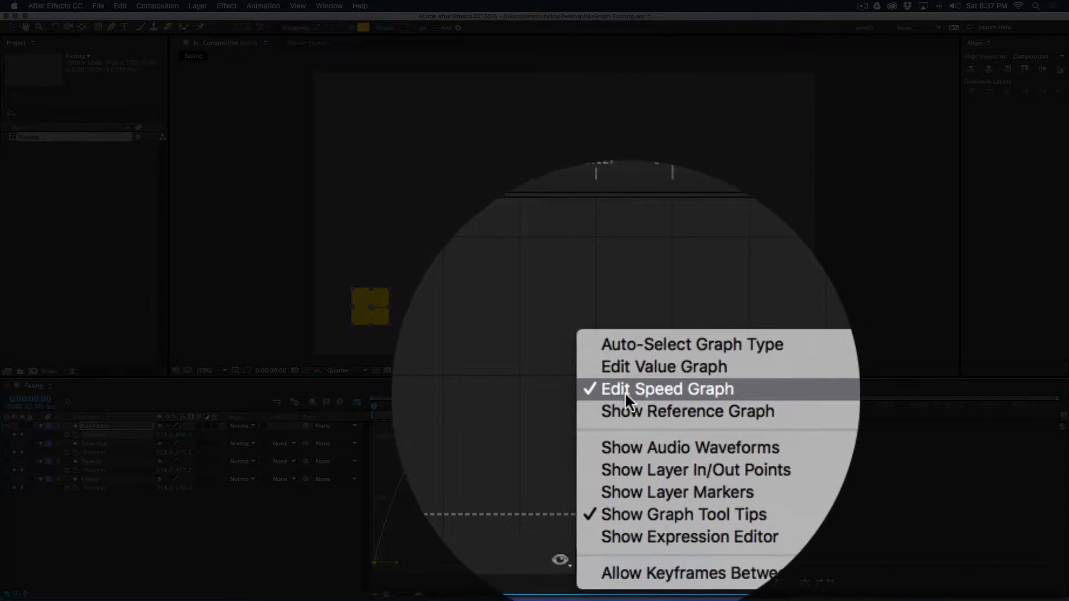
click(555, 376)
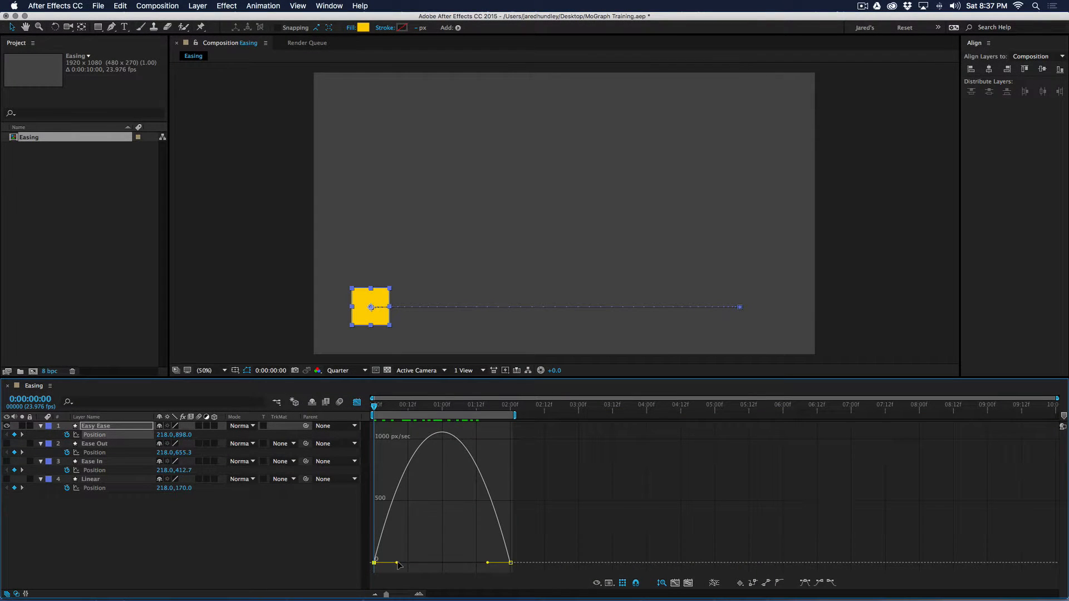
Lengthen both ease handles of the yellow square's speed graph toward the middle for a steep central peak, and preview the motion.
drag(397, 563, 419, 557)
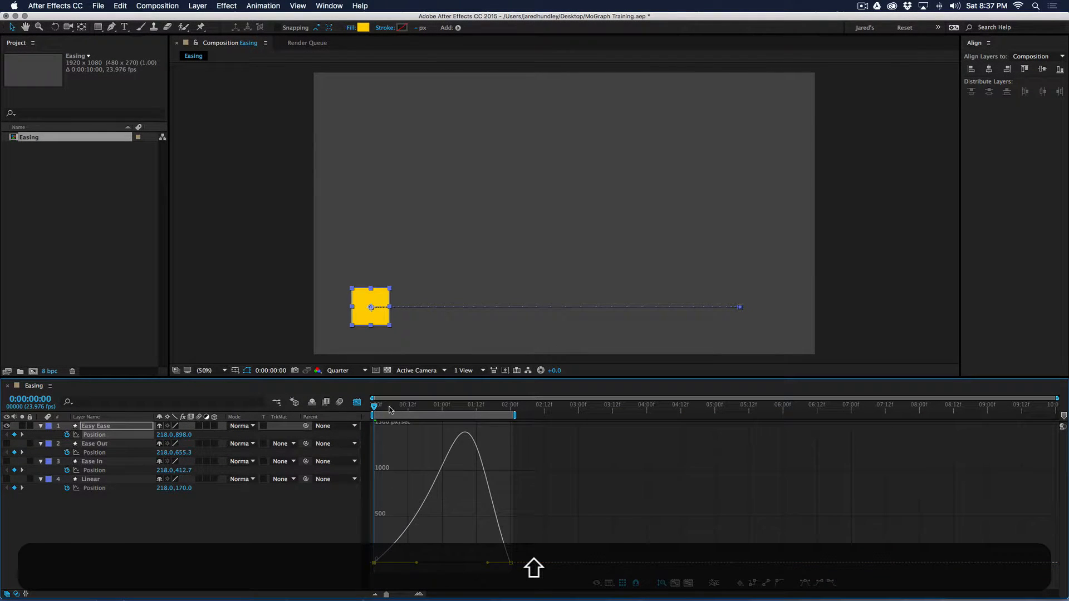
drag(374, 406, 399, 406)
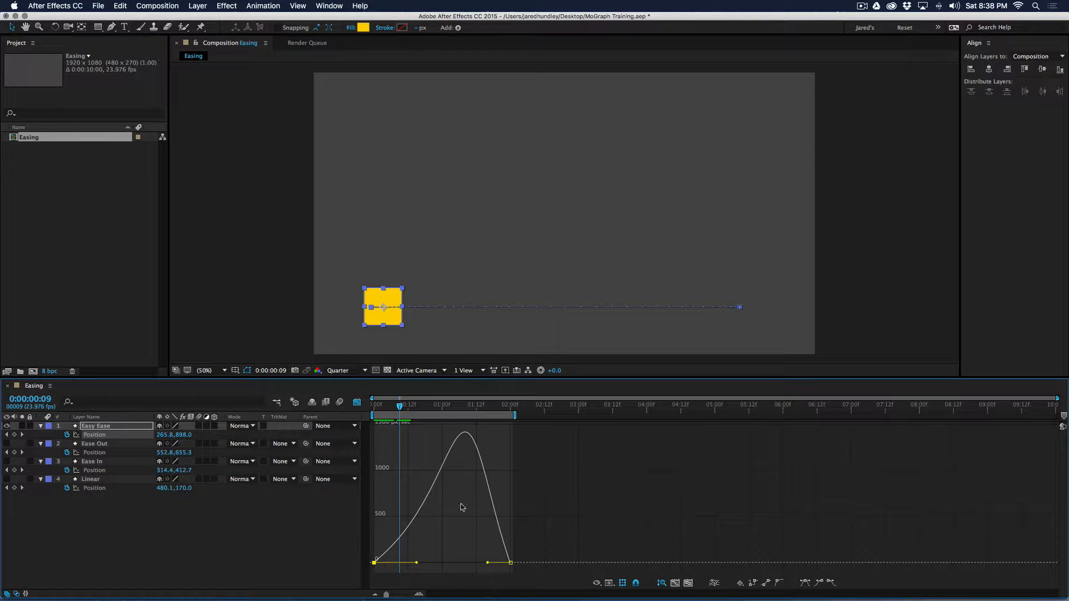
drag(416, 565, 421, 562)
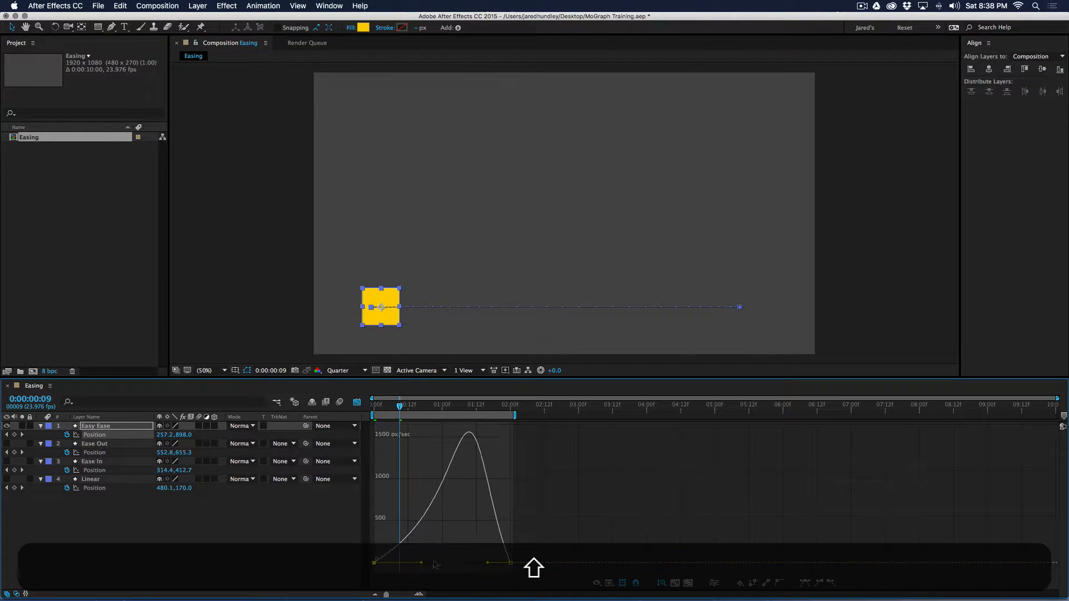
drag(487, 563, 462, 563)
drag(395, 406, 369, 409)
key(space)
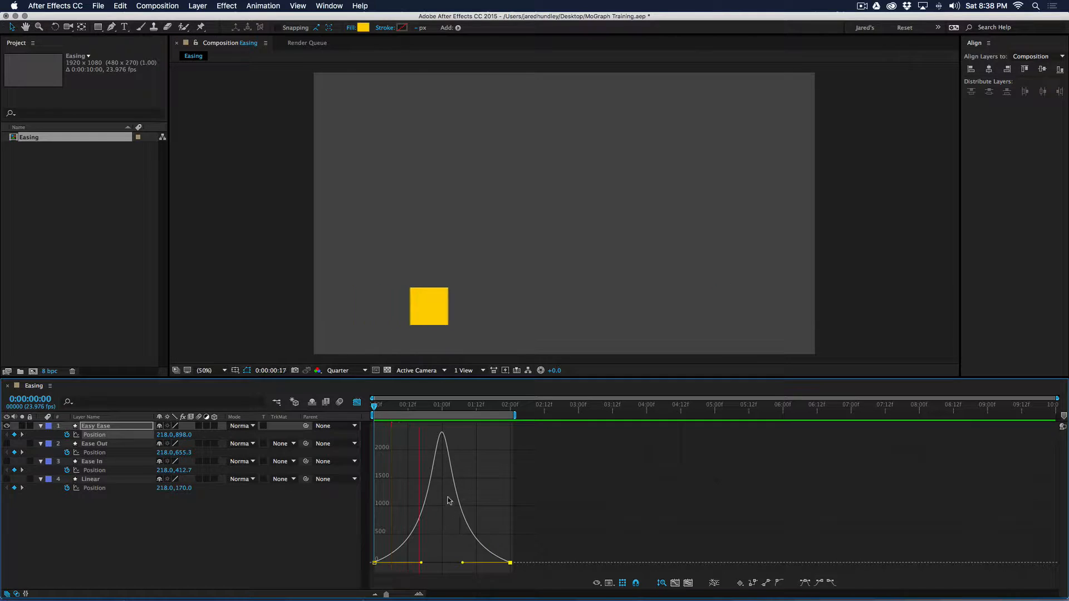
key(space)
Examine the Position speed graphs of the Ease Out and Linear layers, and return to the layer bar view.
key(shift+F3)
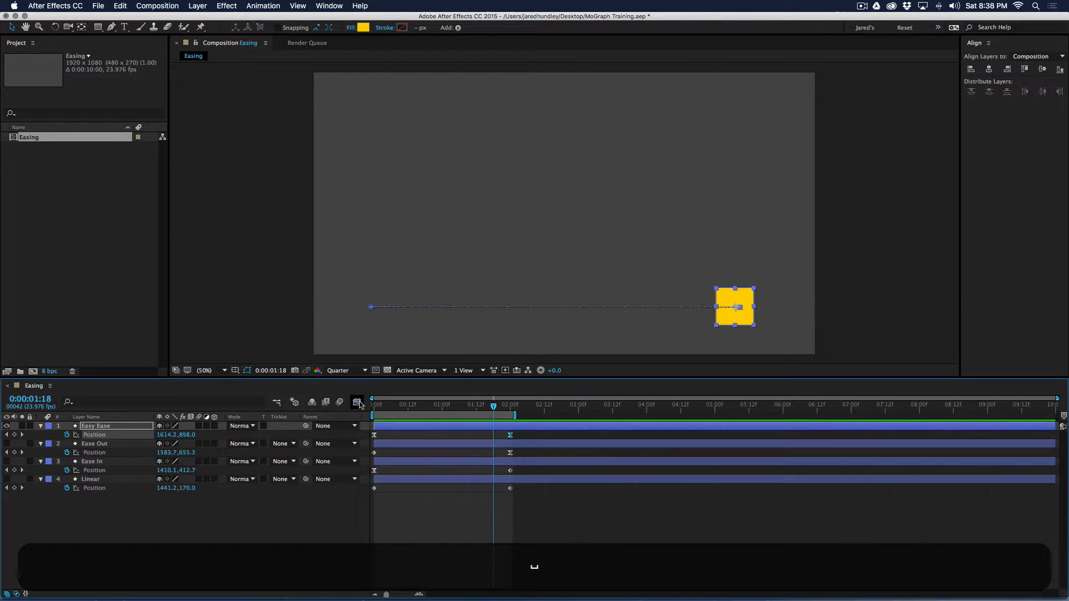
key(F2)
click(510, 453)
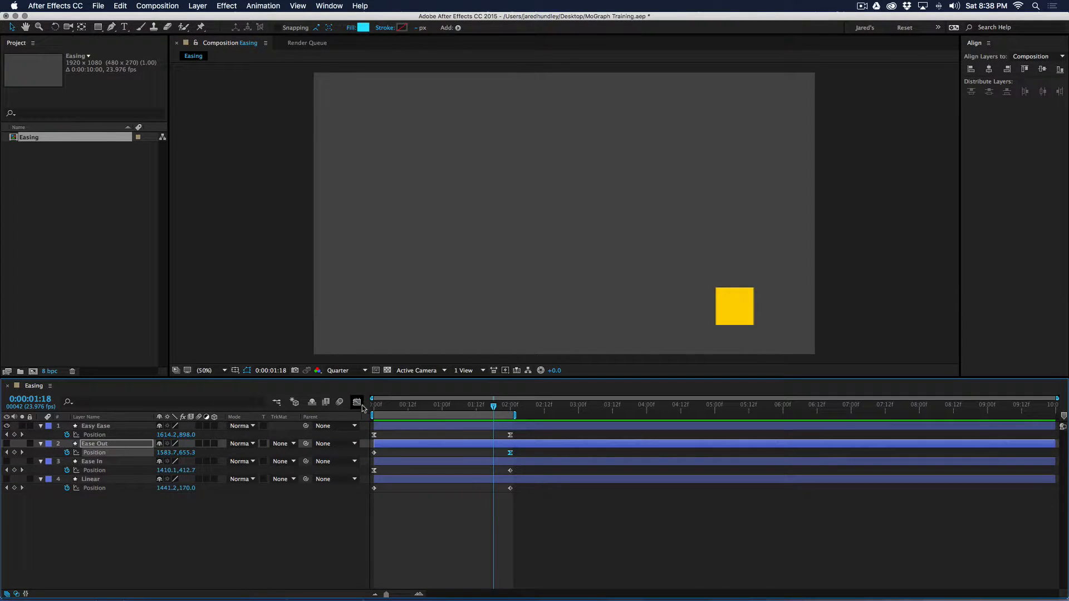
click(357, 402)
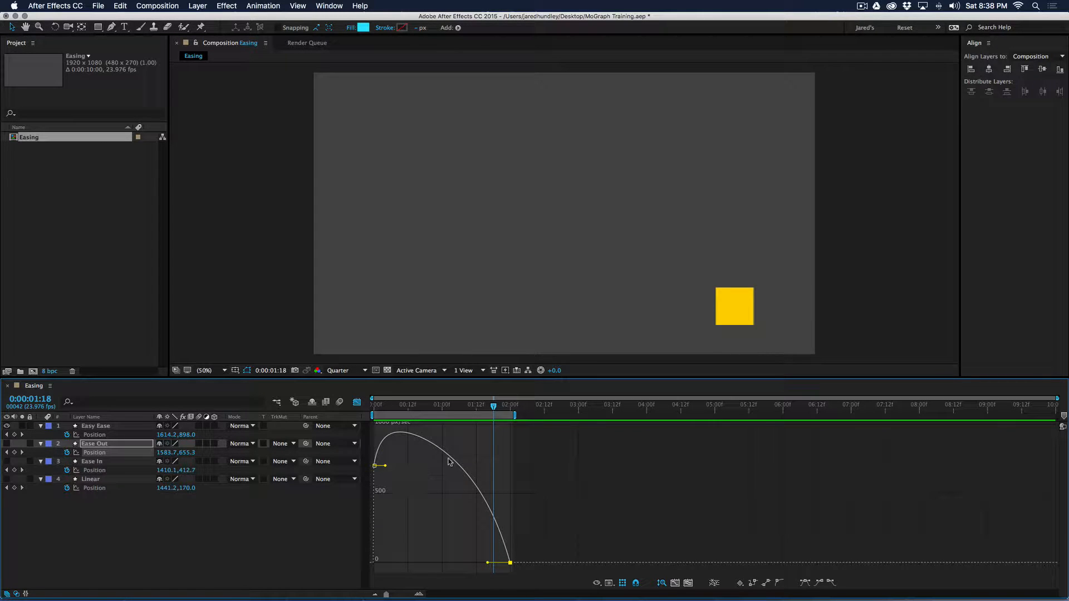
key(shift+F3)
click(510, 488)
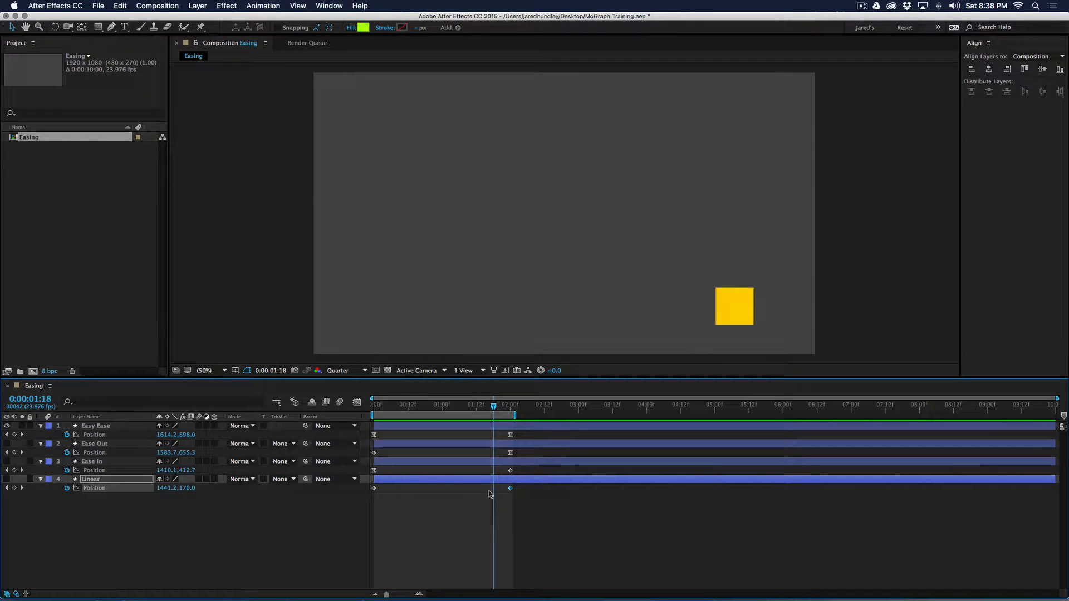
click(356, 402)
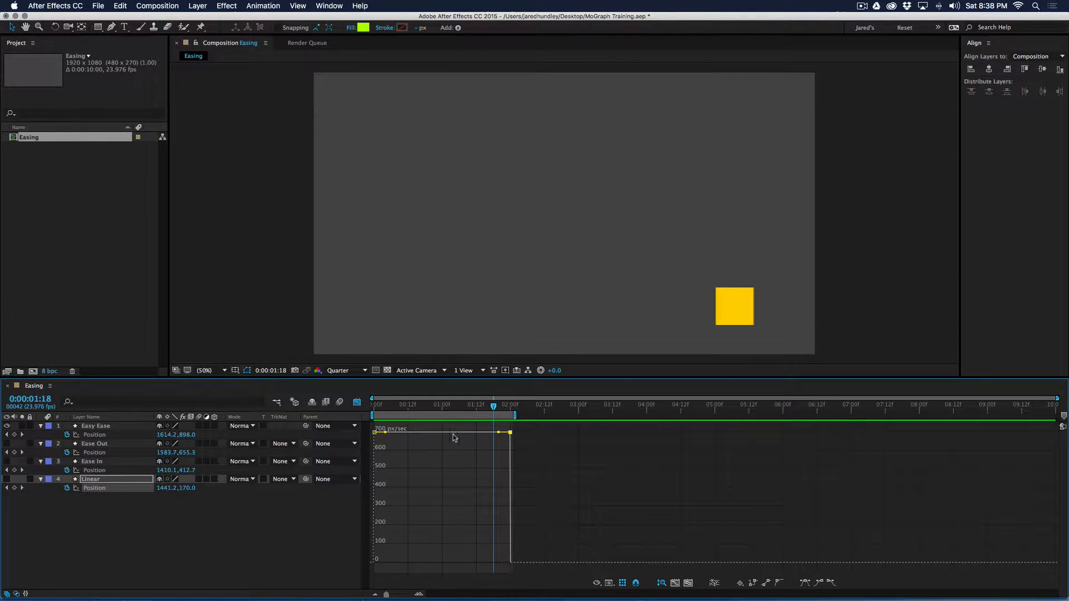
click(356, 403)
click(493, 509)
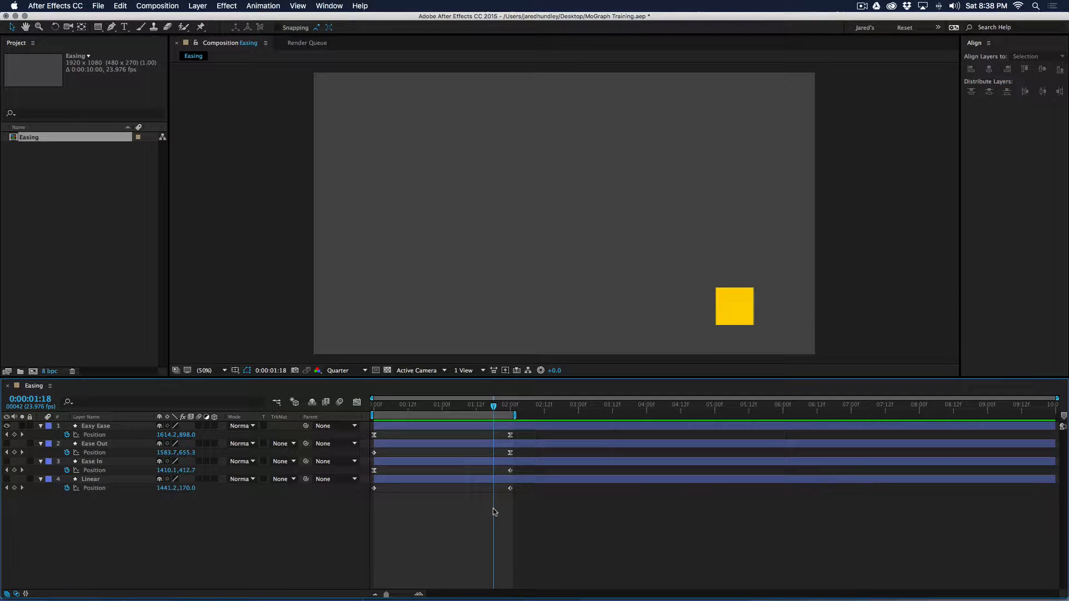
Make the Ease Out, Ease In and Linear layers visible again.
drag(6, 444, 6, 479)
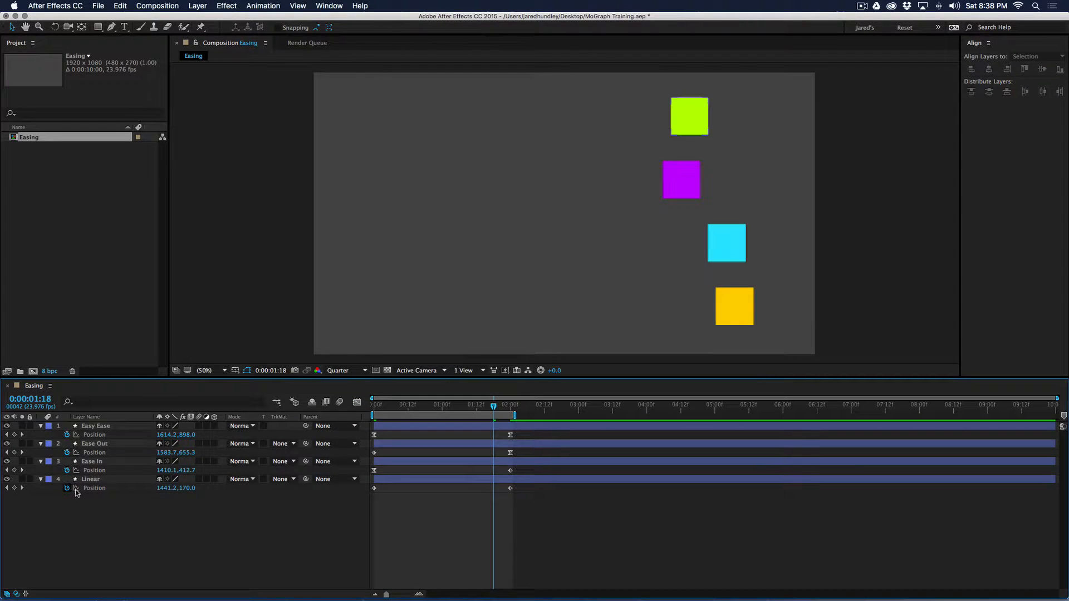
key(space)
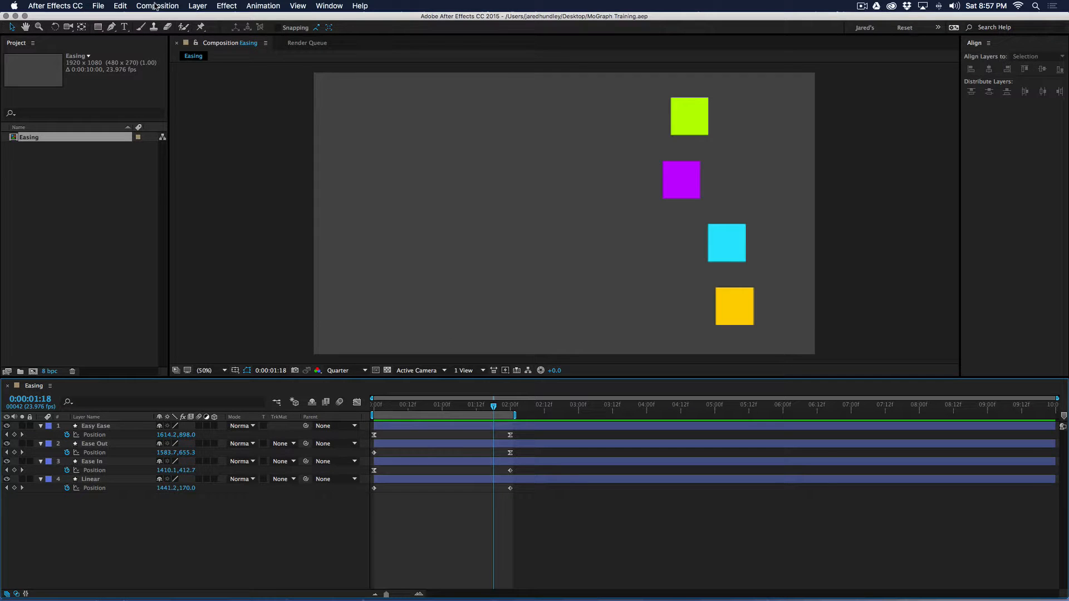
Create a new composition named Text with a bright cyan background colour, 00F0FF.
click(157, 5)
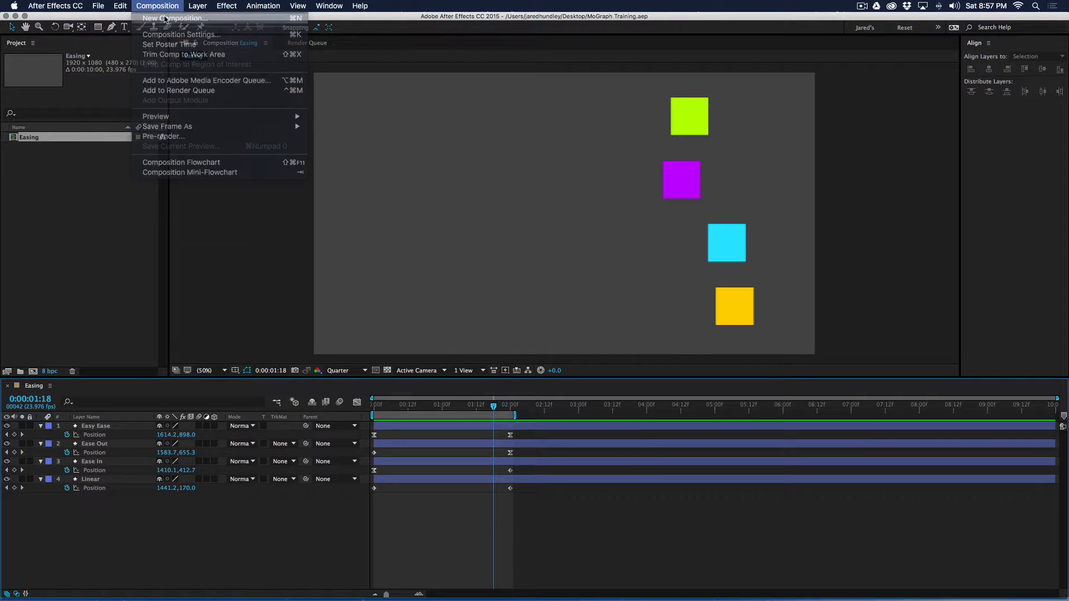
click(162, 18)
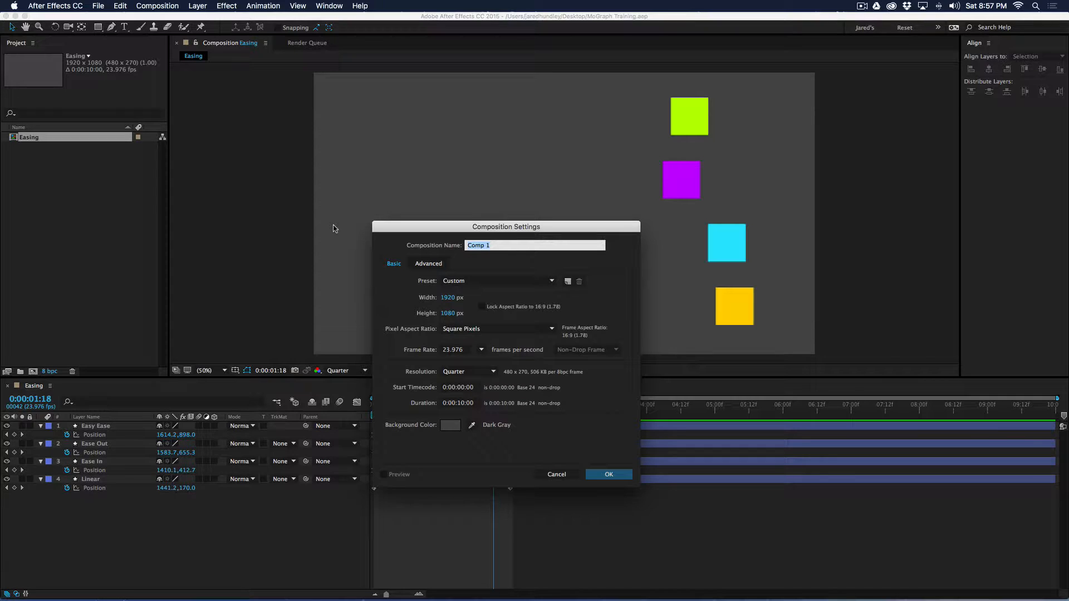
text(Text)
click(451, 424)
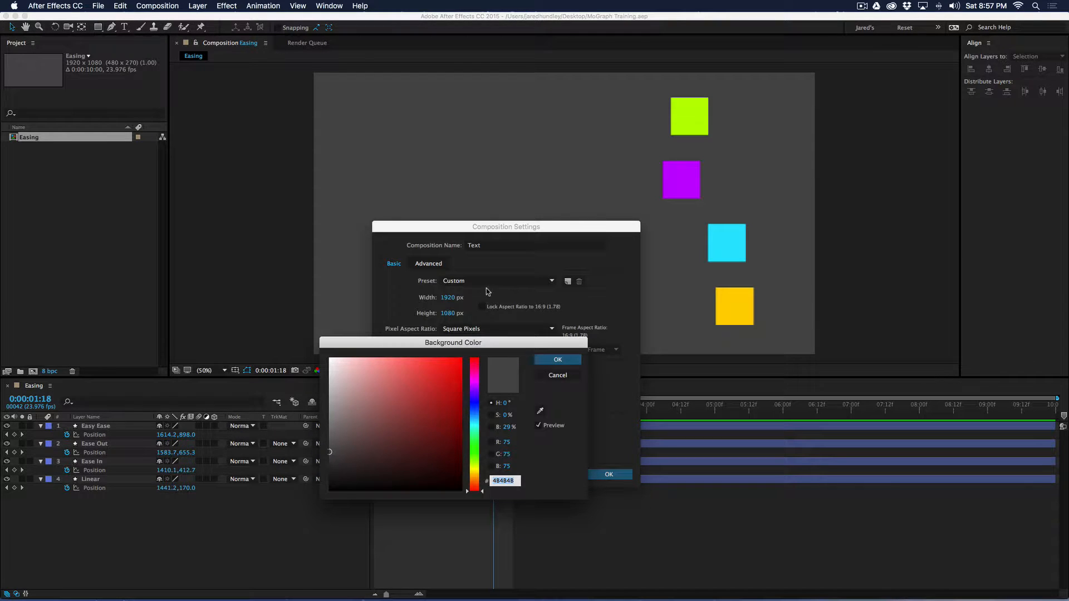
drag(474, 405, 477, 424)
drag(450, 379, 471, 337)
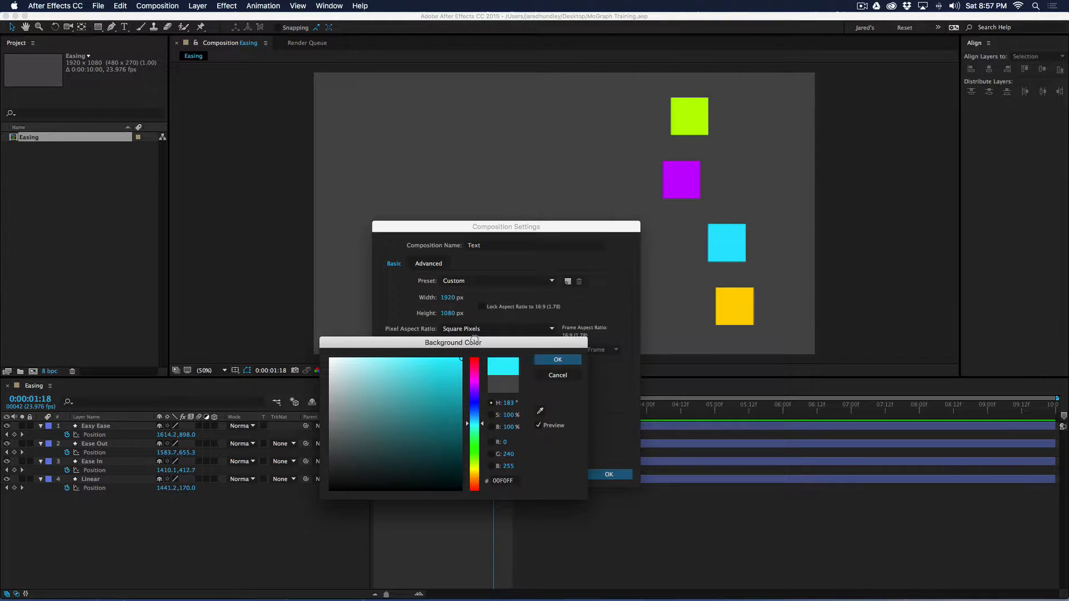
click(553, 361)
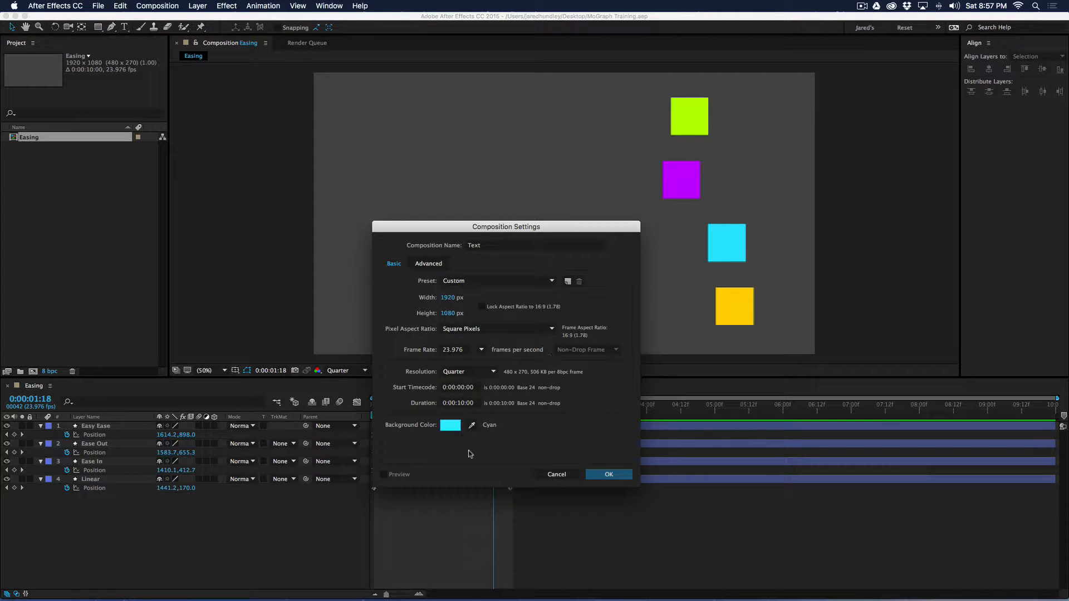
click(607, 473)
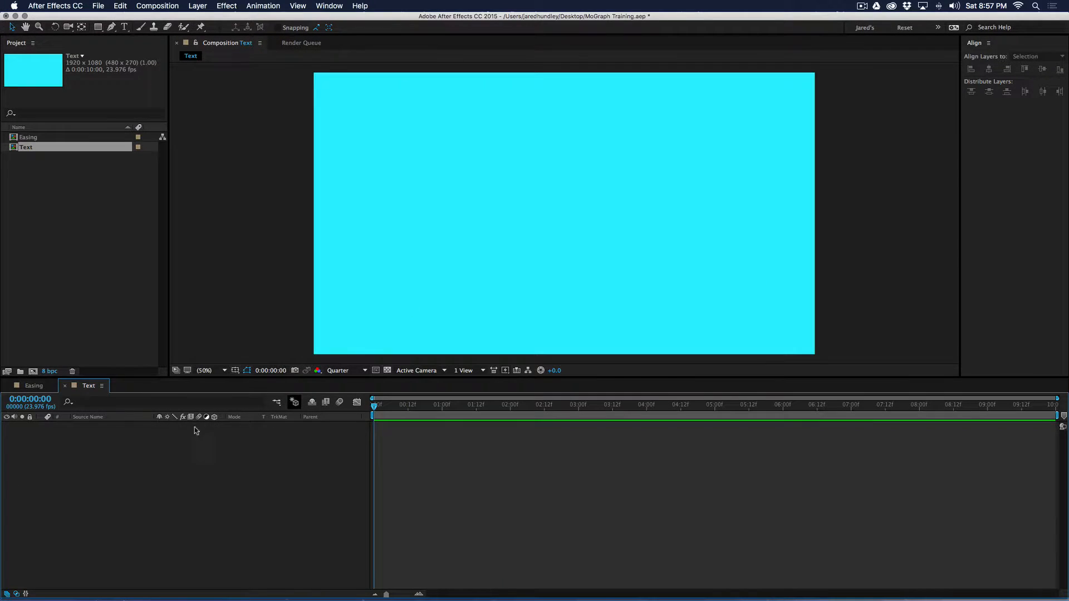
Look through the Easing and Text timelines and the Render Queue, and return to the Text composition's view.
click(47, 386)
click(89, 387)
mouse_move(281, 46)
mouse_down()
mouse_move(202, 269)
mouse_move(139, 389)
mouse_move(151, 394)
mouse_move(106, 387)
mouse_move(190, 387)
mouse_move(272, 44)
mouse_move(282, 45)
mouse_up()
click(90, 387)
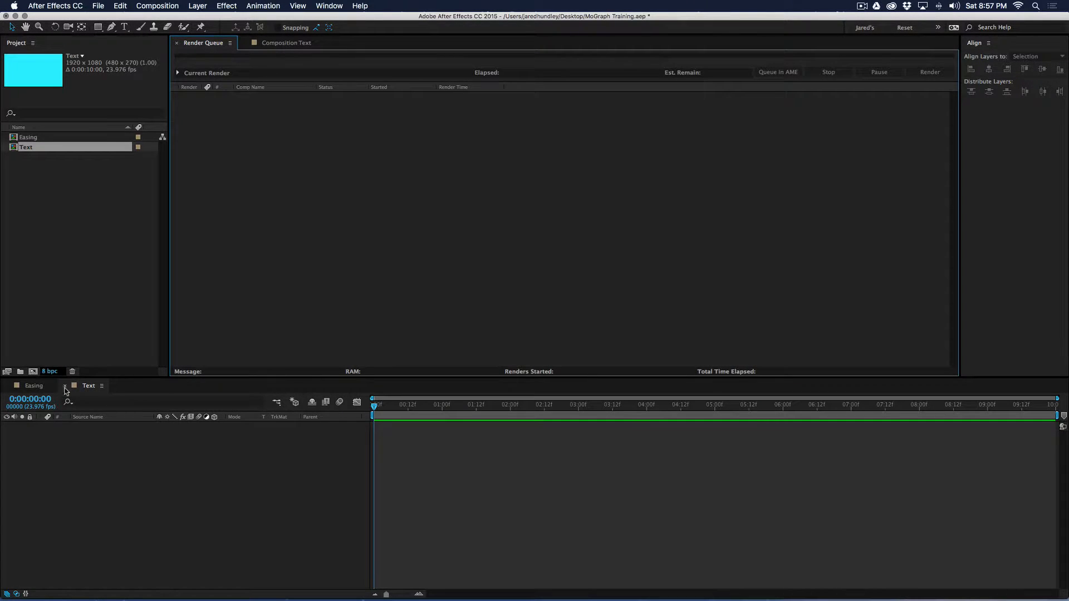
click(300, 43)
click(263, 475)
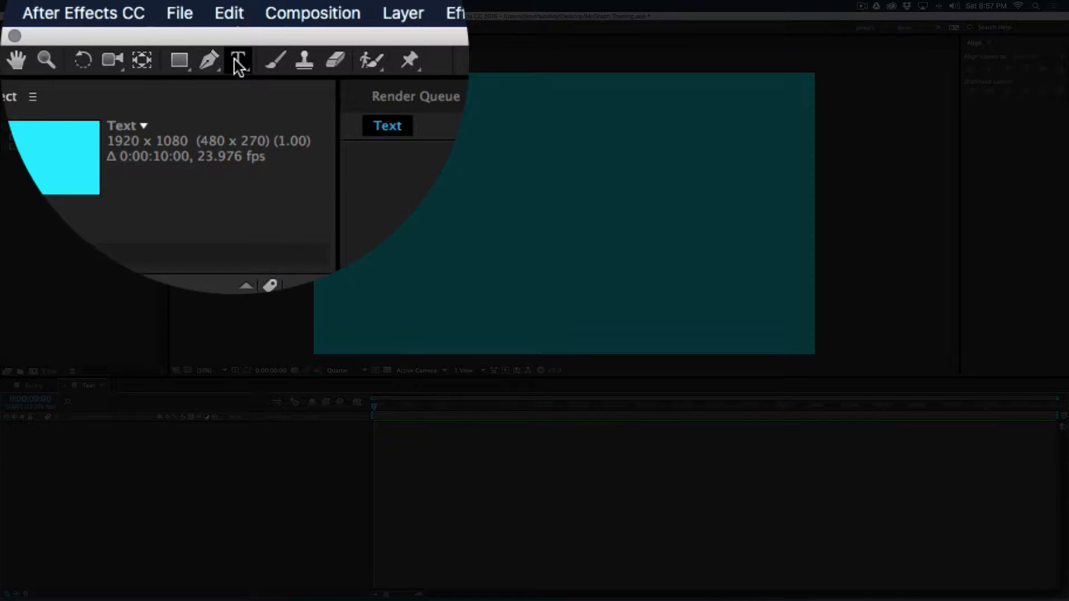
Start an empty text layer near the centre of the frame with the Type tool and display the character settings.
click(123, 27)
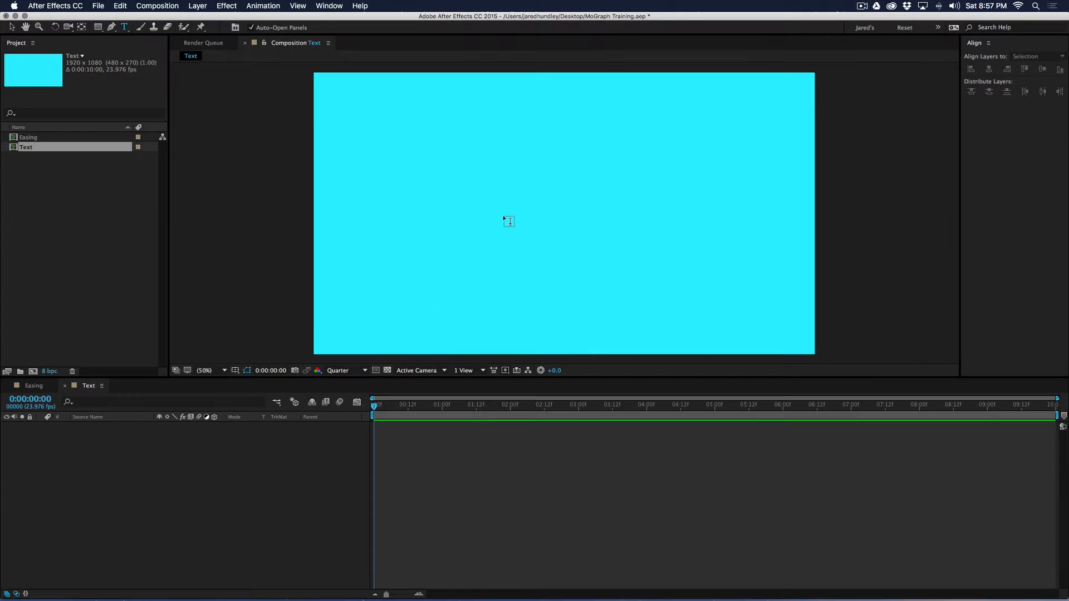
click(503, 211)
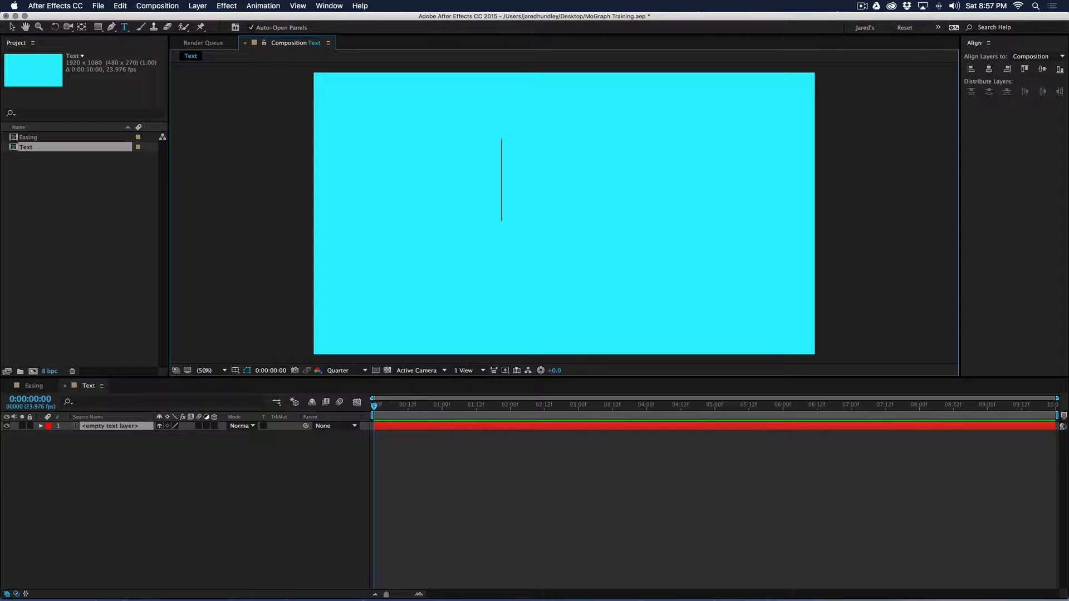
drag(612, 600, 1015, 43)
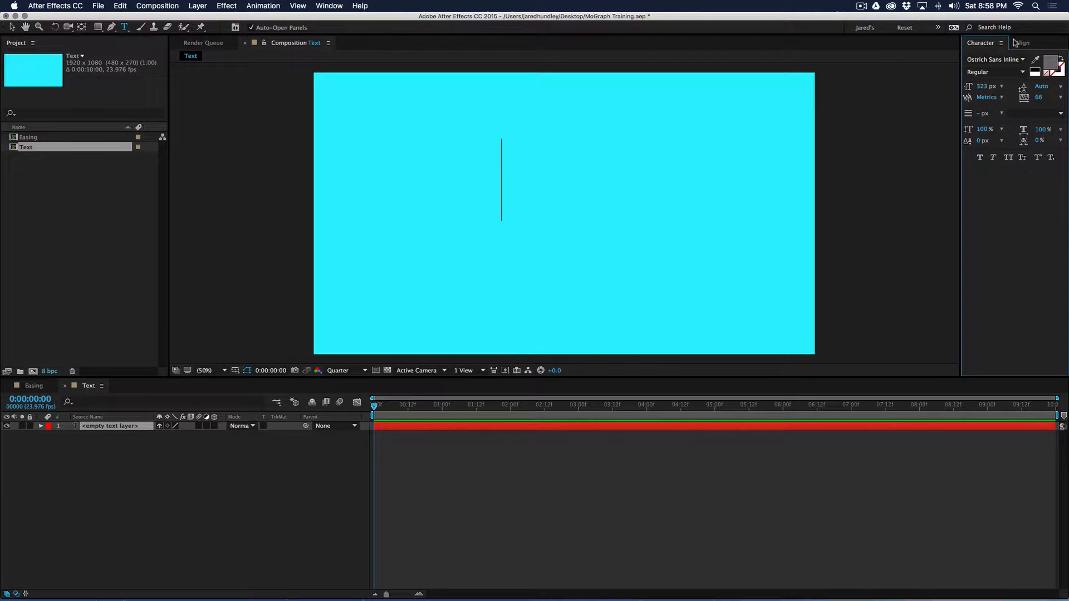
click(336, 6)
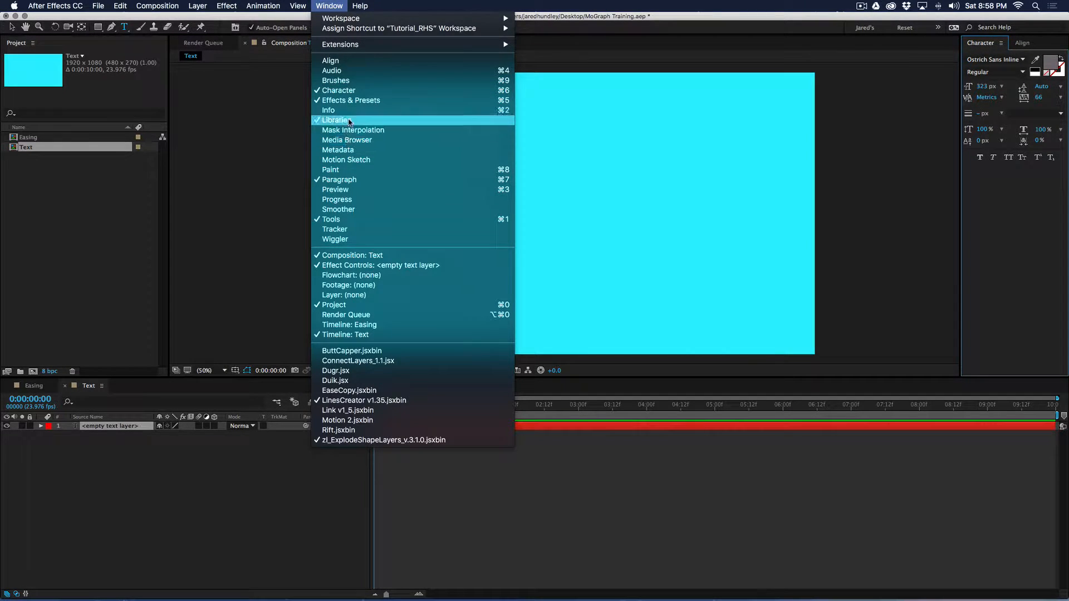
click(823, 160)
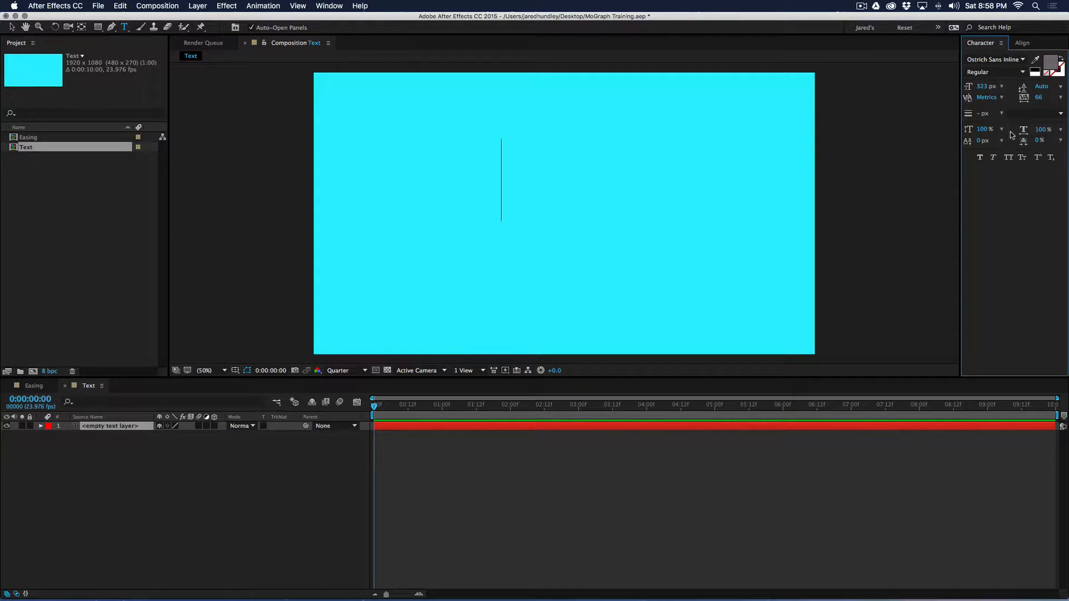
mouse_move(1004, 373)
mouse_down()
mouse_move(1004, 104)
mouse_move(1008, 365)
mouse_up()
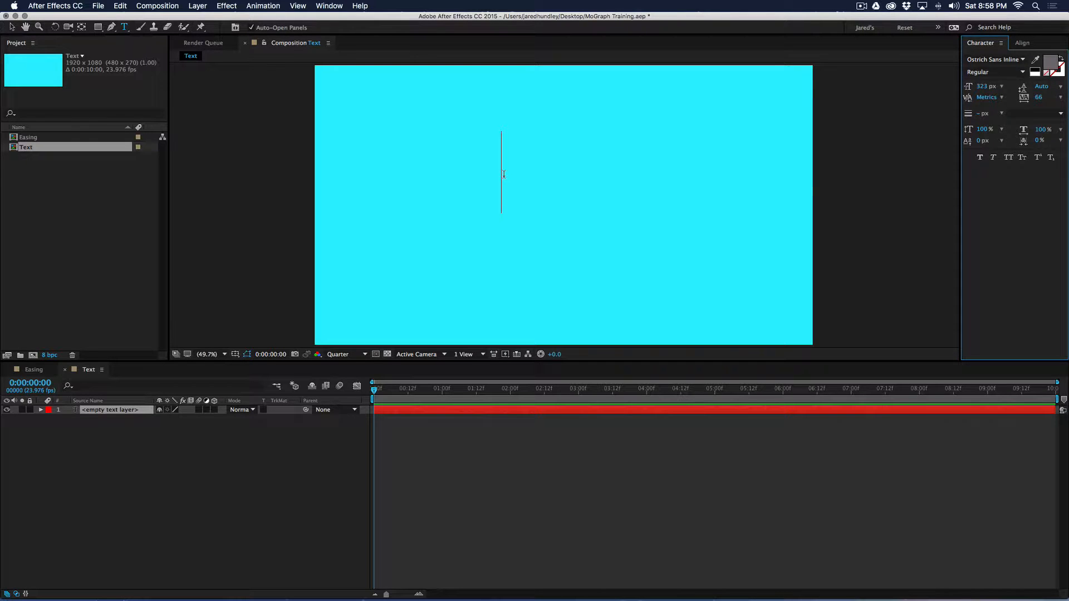
Enter "text" on the new text layer and move it to the upper centre of the frame.
key(shift+t)
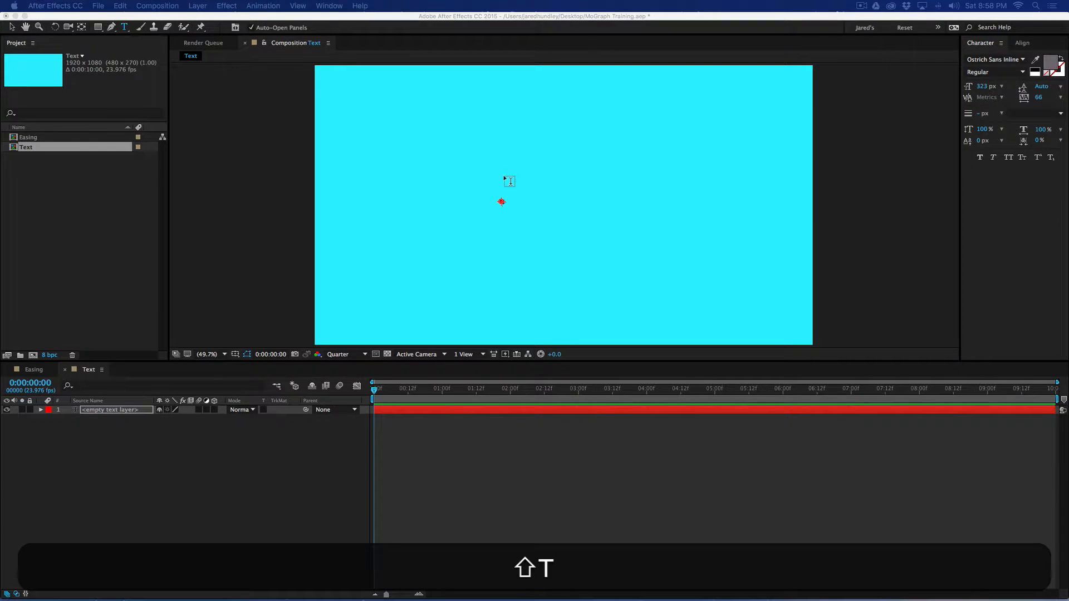
click(402, 410)
text(t)
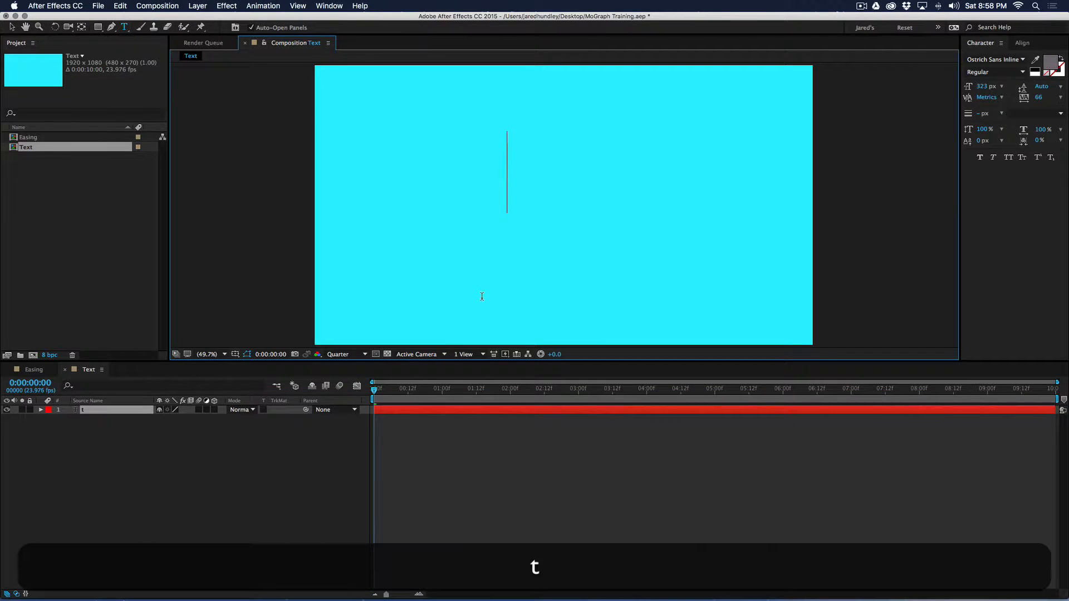
text(ext)
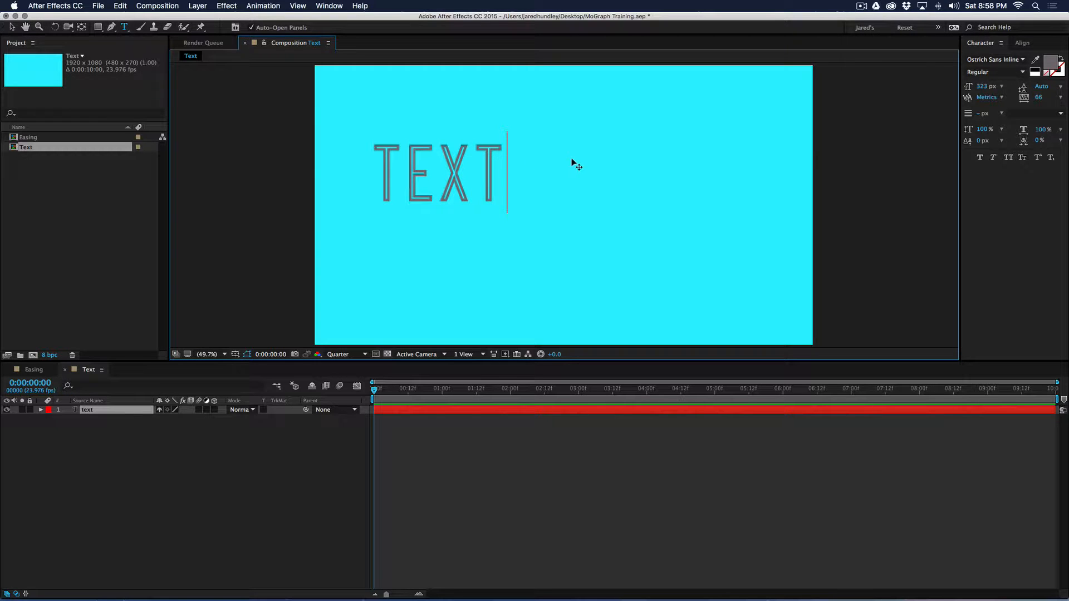
drag(593, 165, 705, 166)
click(617, 167)
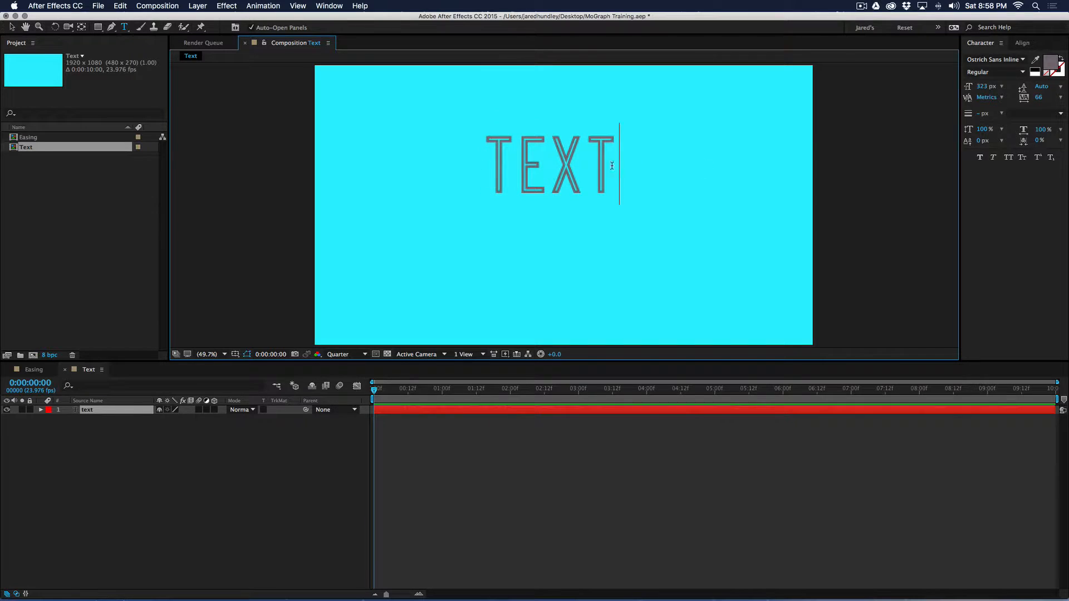
Select the whole word and set its font size to 367 px and its style to Italic.
drag(618, 159, 429, 159)
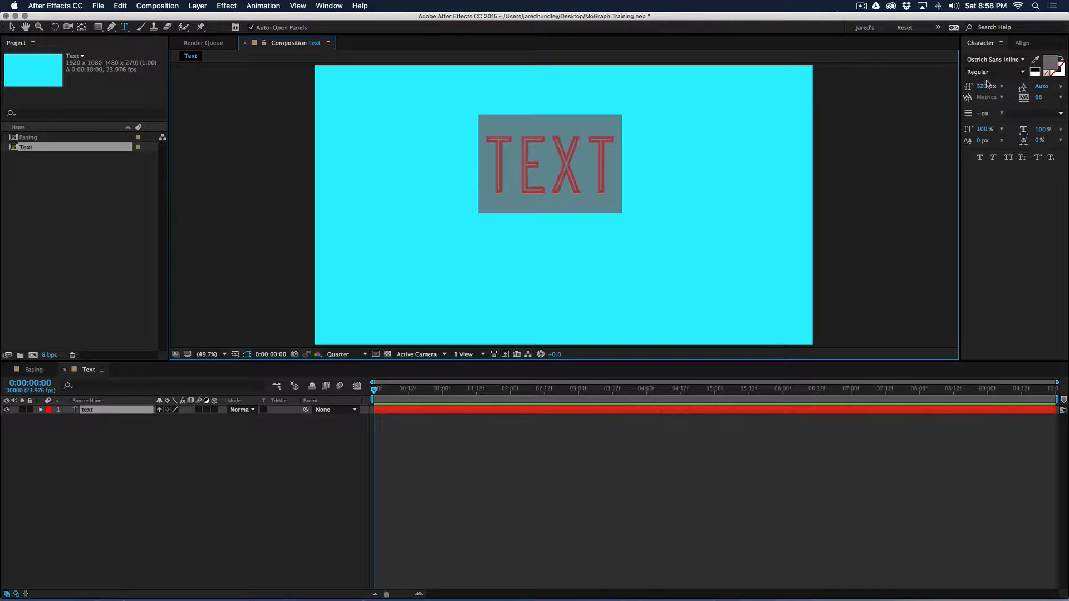
drag(983, 87, 1013, 99)
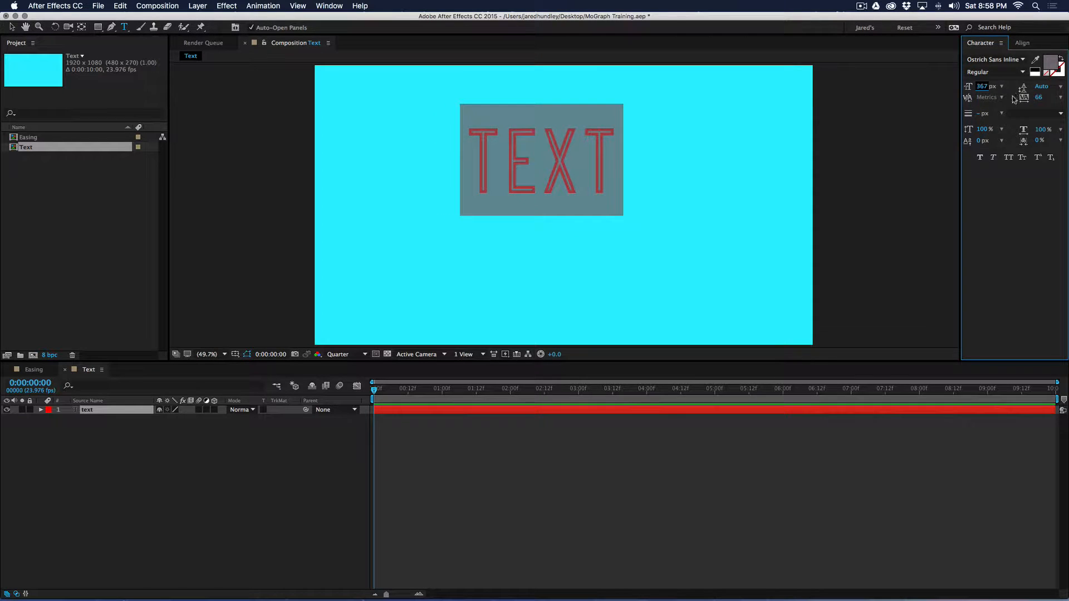
click(1023, 60)
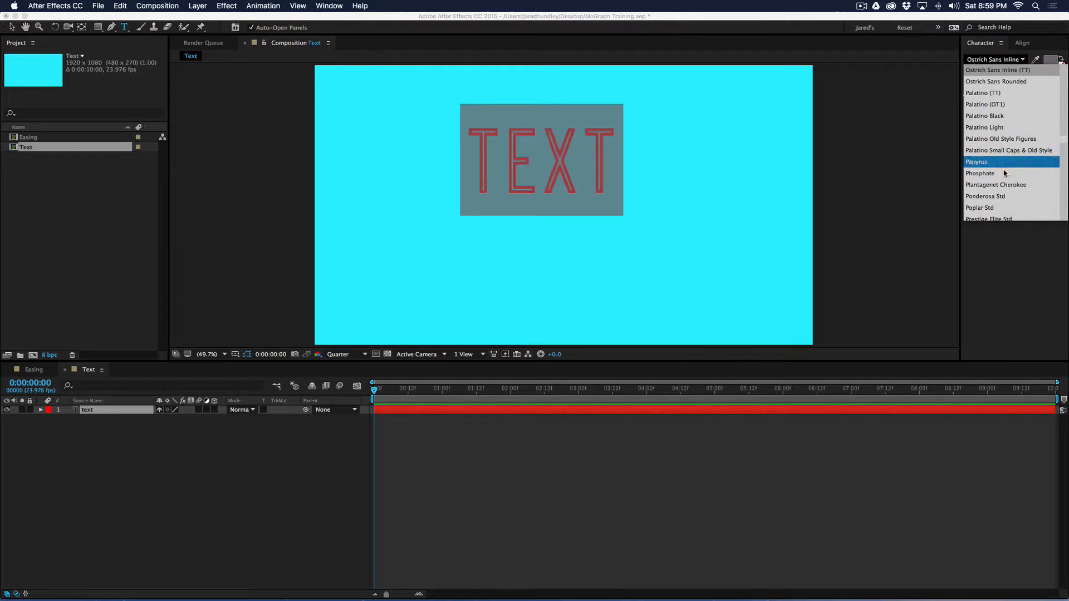
click(1003, 261)
click(1022, 72)
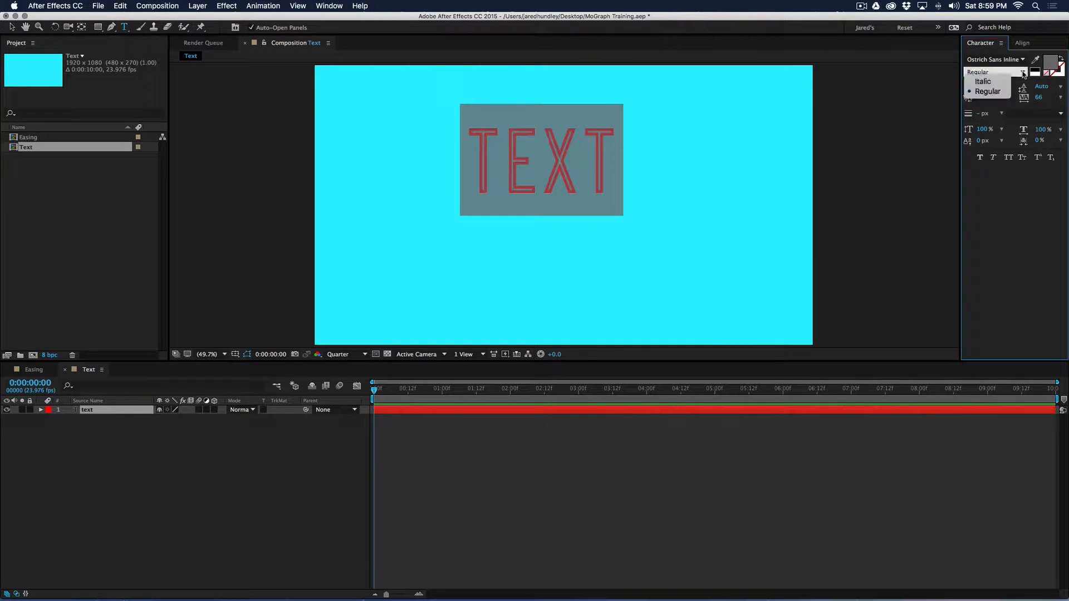
click(1001, 82)
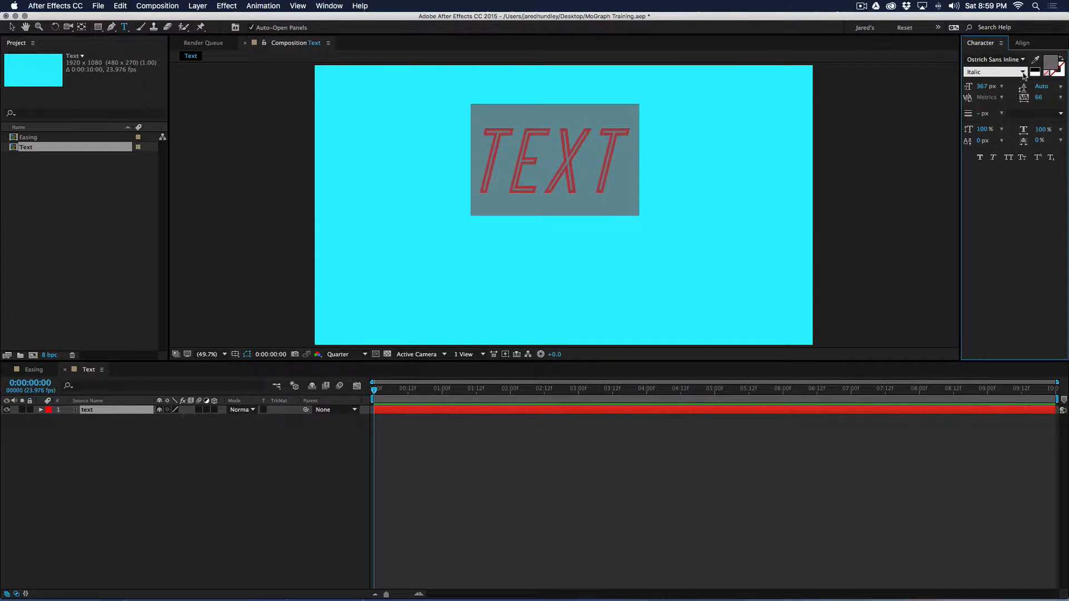
Change the text's fill colour to dark blue, 224A88.
click(1052, 65)
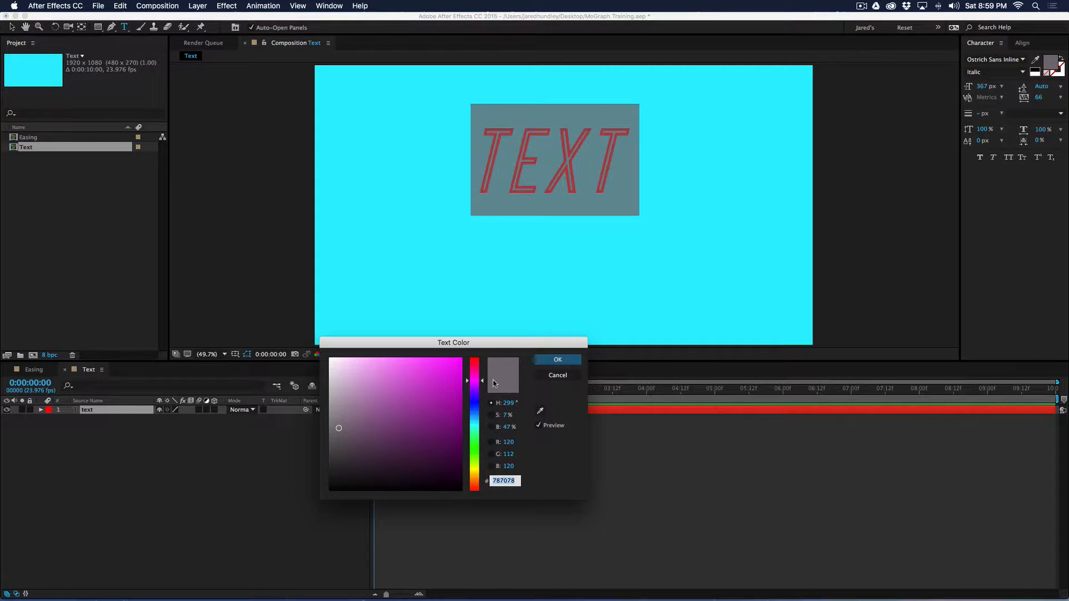
mouse_move(450, 414)
mouse_down()
mouse_move(457, 382)
mouse_move(437, 391)
mouse_move(450, 369)
mouse_up()
mouse_move(475, 440)
mouse_down()
mouse_move(478, 412)
mouse_move(429, 420)
mouse_up()
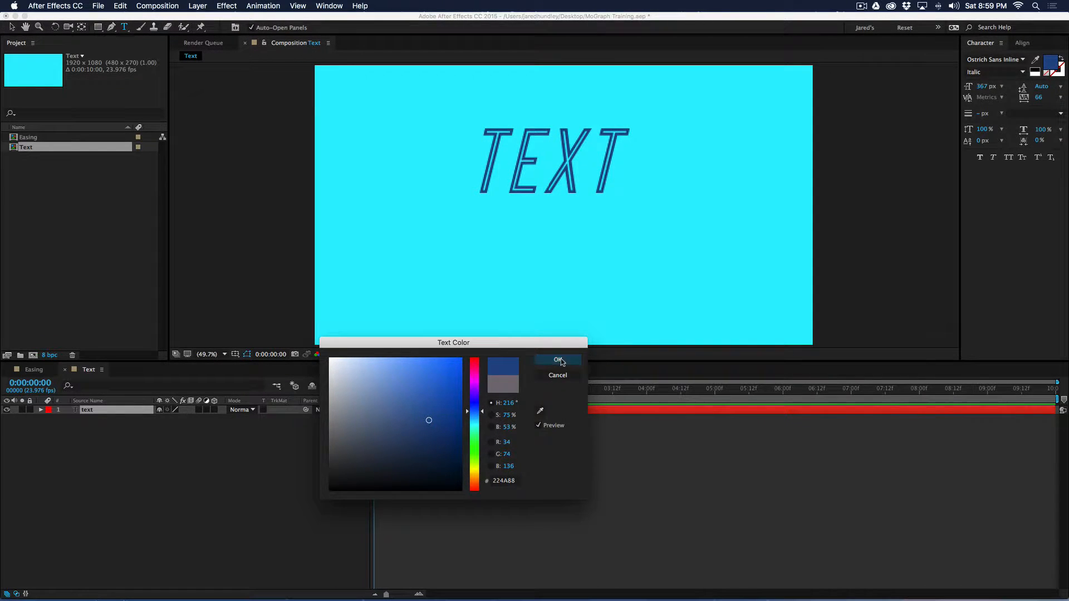
click(559, 360)
Set the font size to 383 px and move the text closer to the top of the frame.
drag(983, 87, 1001, 88)
drag(689, 159, 699, 132)
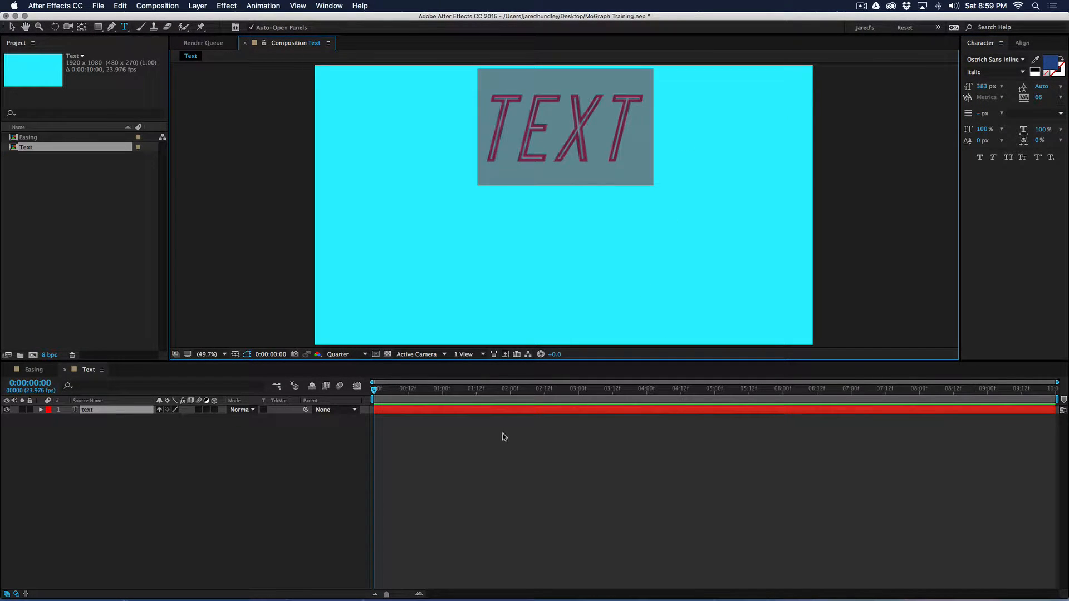
click(487, 450)
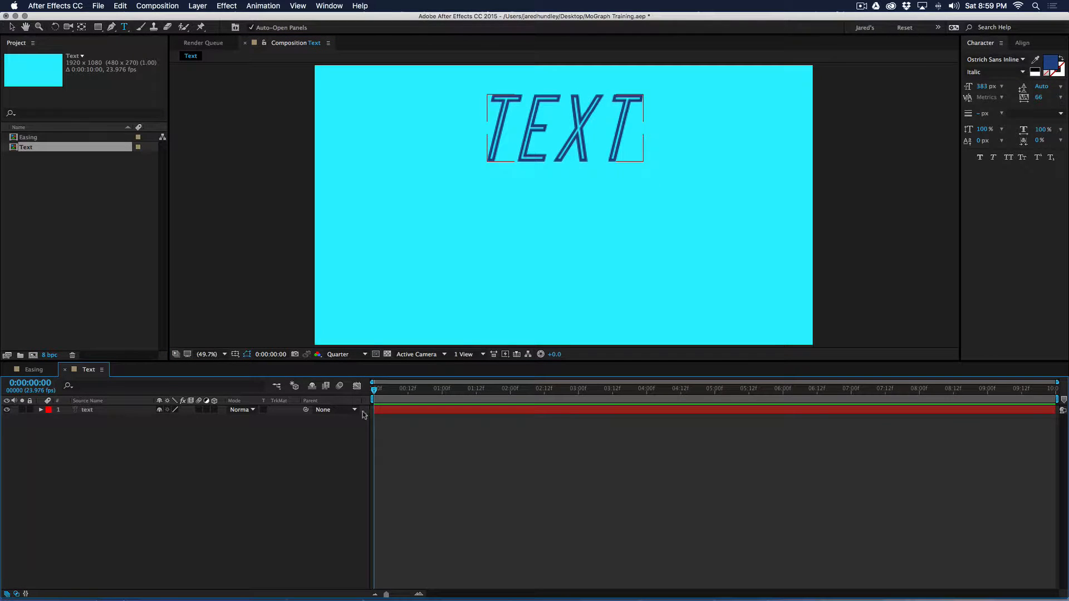
Examine the text layer's Transform properties, including Position, Scale and Rotation, and collapse the group.
click(41, 410)
click(68, 427)
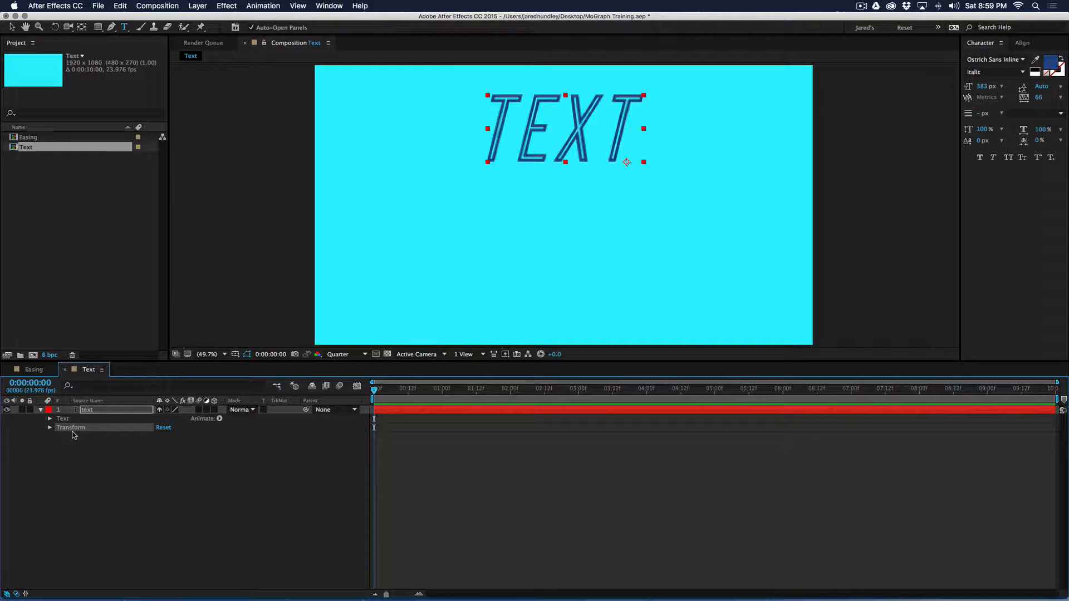
click(50, 427)
click(84, 445)
click(82, 455)
click(86, 465)
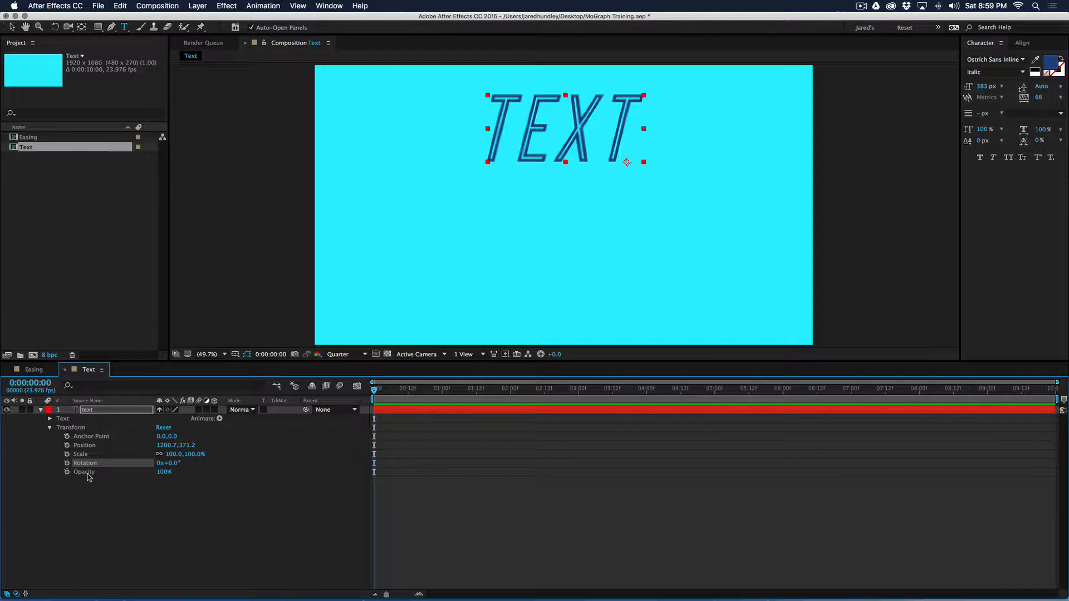
click(53, 426)
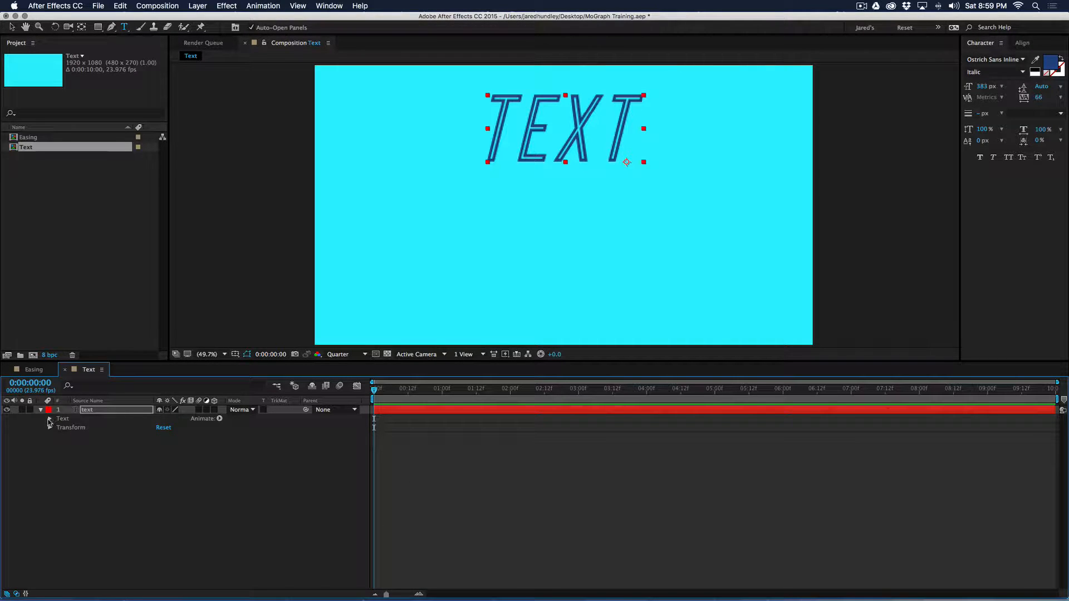
Add an Opacity animator to the text layer, set its opacity to 0% and expand its range selector.
click(50, 420)
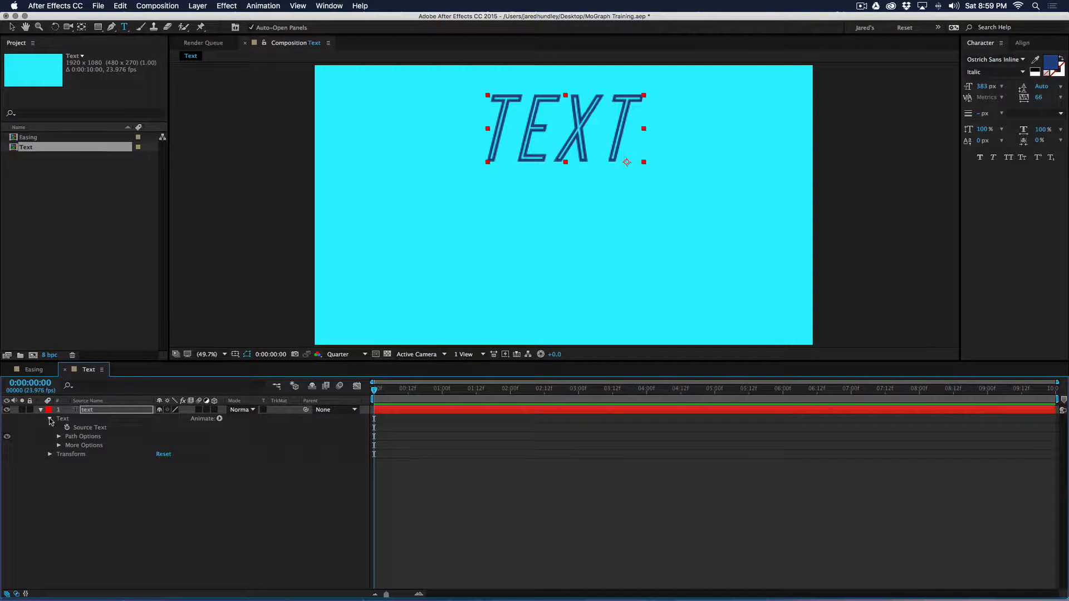
click(220, 419)
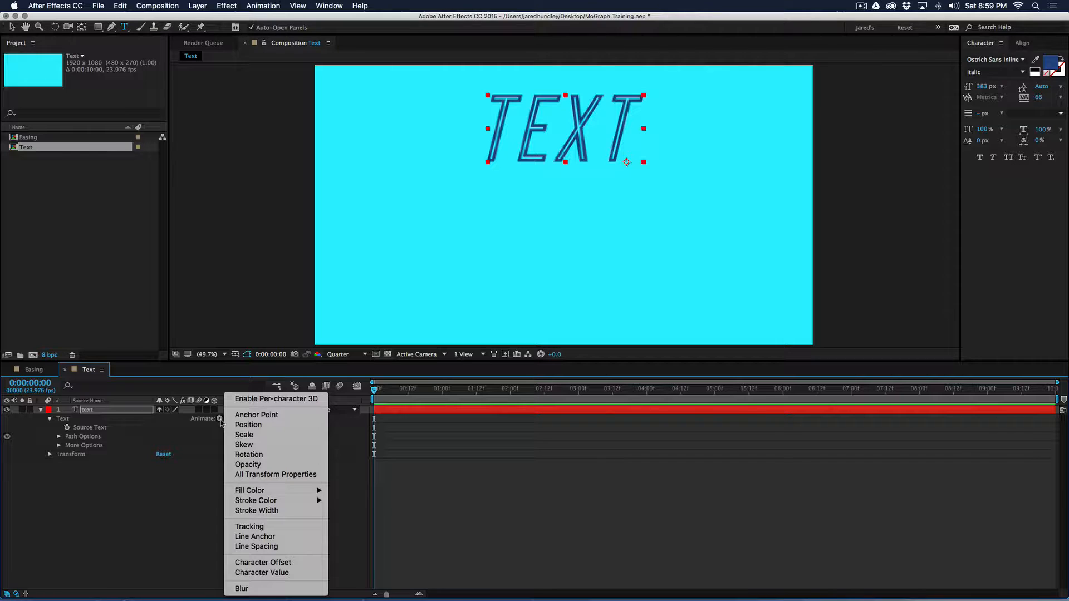
click(273, 465)
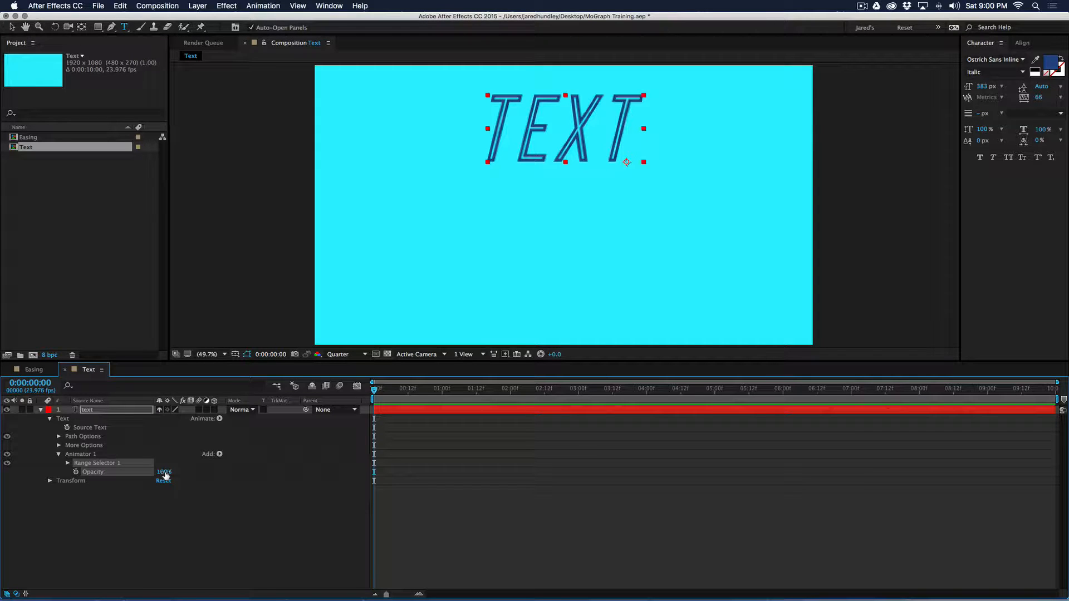
drag(164, 474, 58, 468)
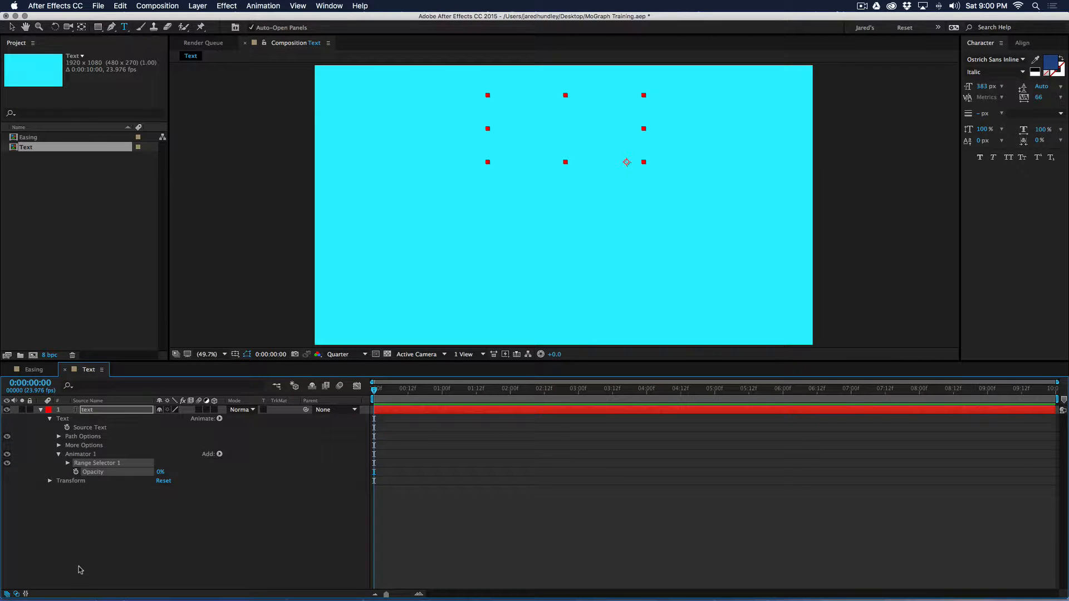
click(67, 463)
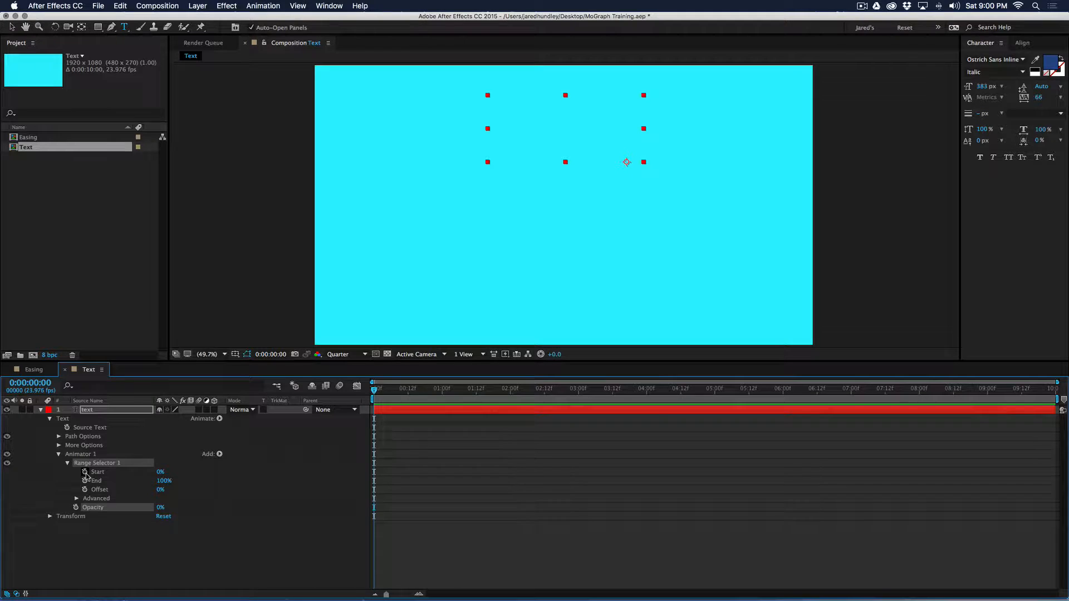
Keyframe the range selector's Start from 0% at the beginning to 100% at 2 seconds.
click(84, 472)
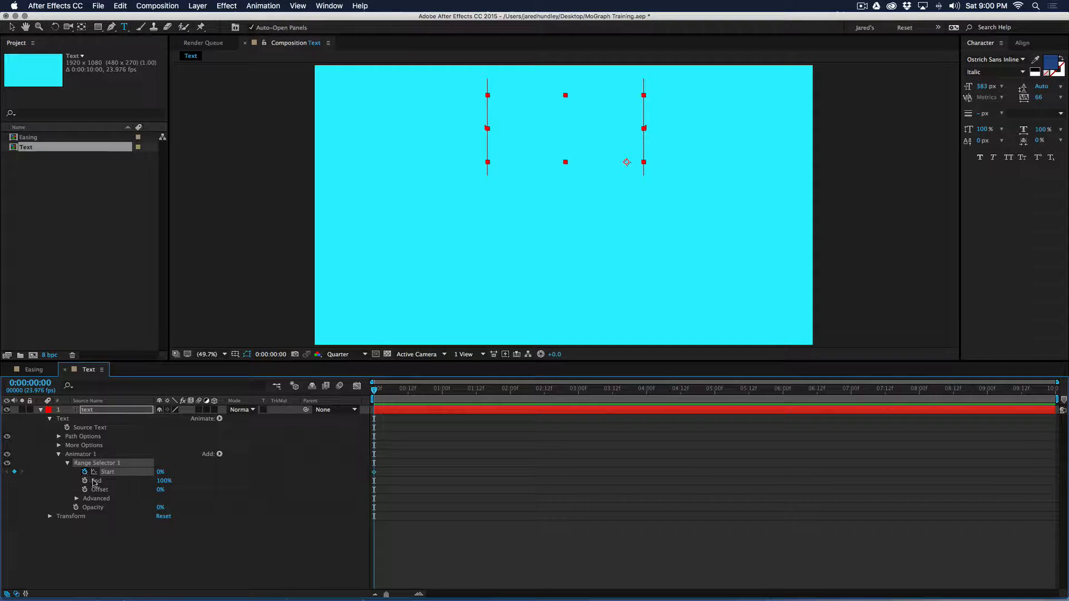
drag(497, 390, 510, 392)
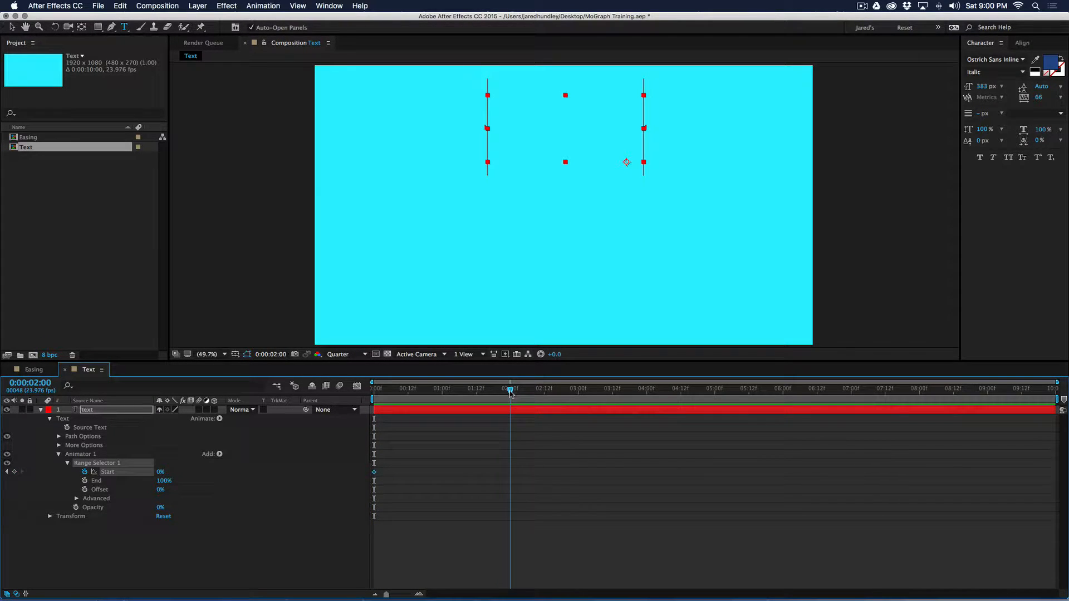
drag(160, 472, 247, 472)
drag(482, 392, 510, 392)
click(174, 496)
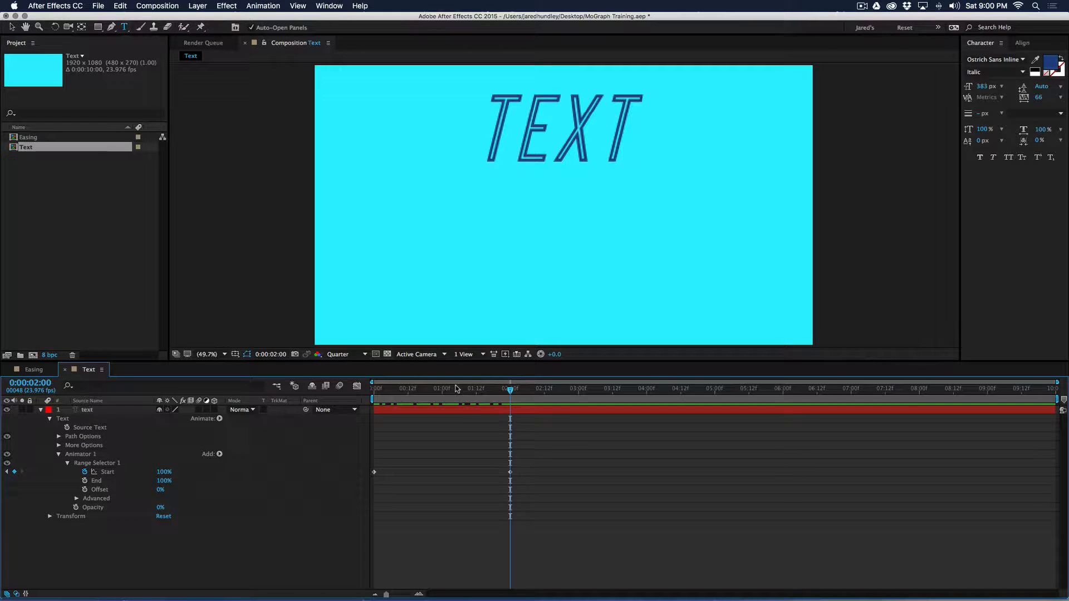
Duplicate the text layer and move the copy straight down below the original word.
click(12, 26)
click(41, 410)
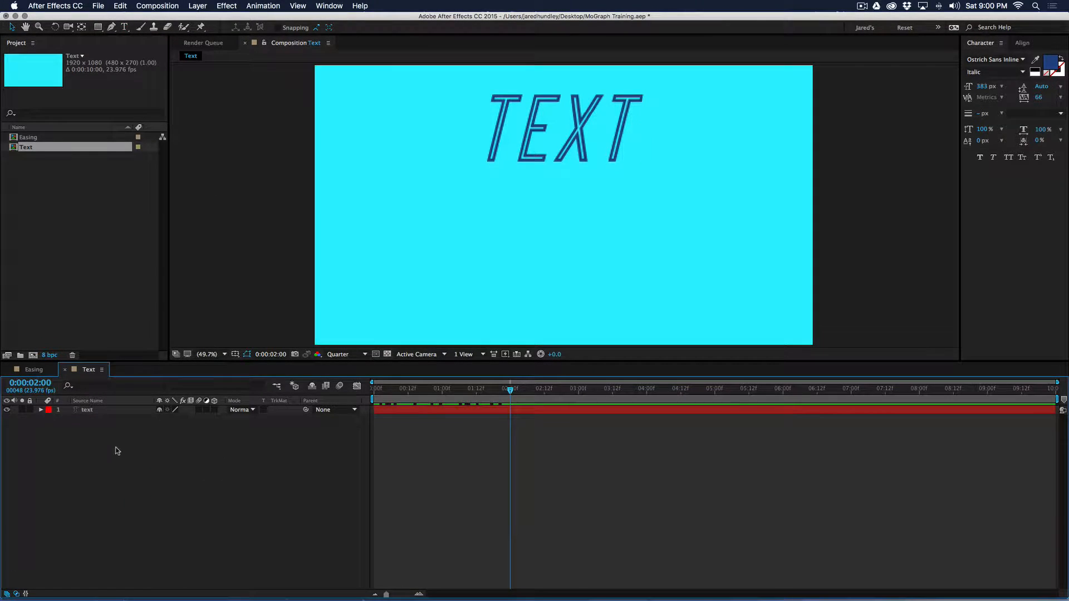
click(95, 410)
key(super+d)
drag(583, 136, 584, 261)
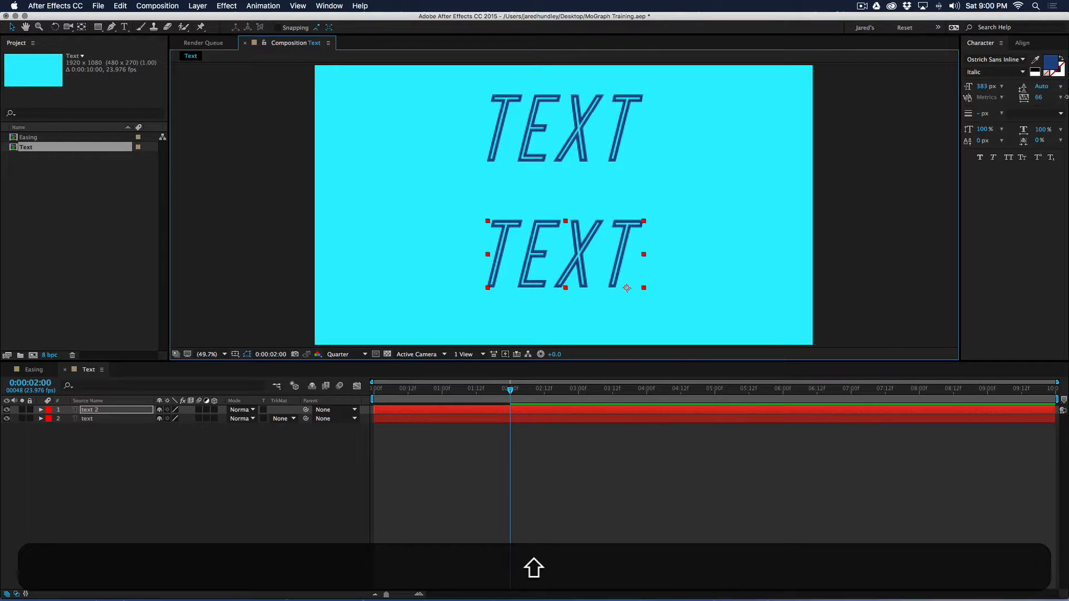
Set the copied text to the Regular style with a bright yellow fill and shift it slightly right.
click(997, 72)
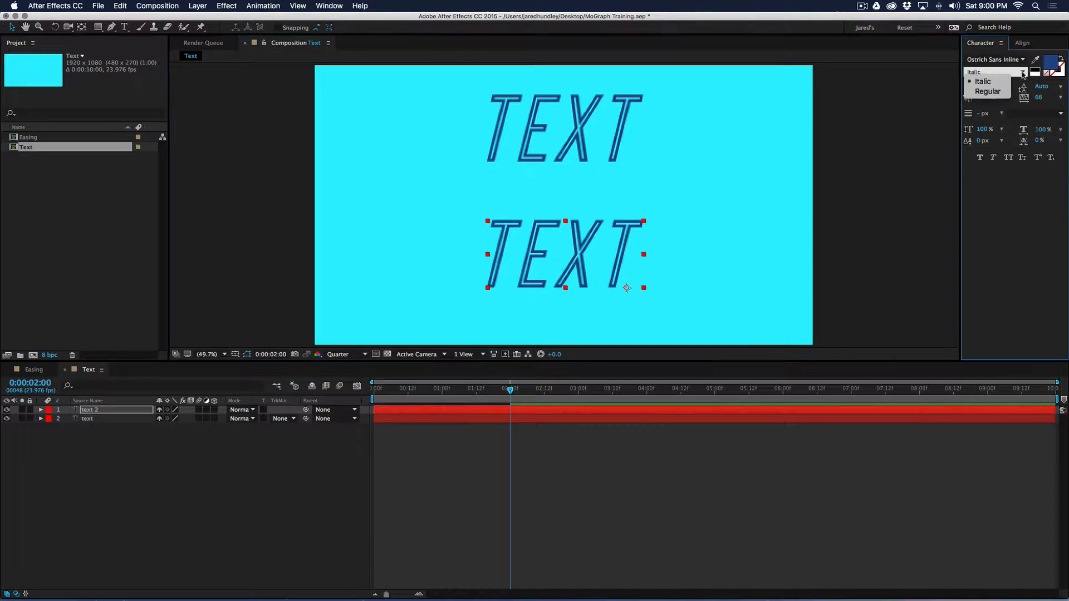
click(1005, 92)
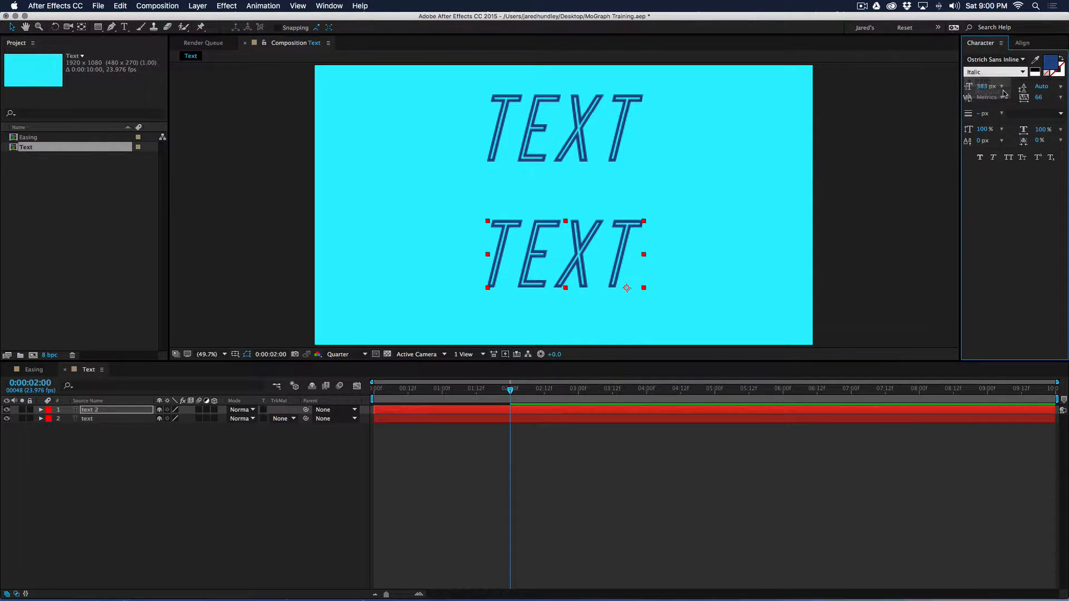
click(1049, 65)
drag(473, 434, 472, 469)
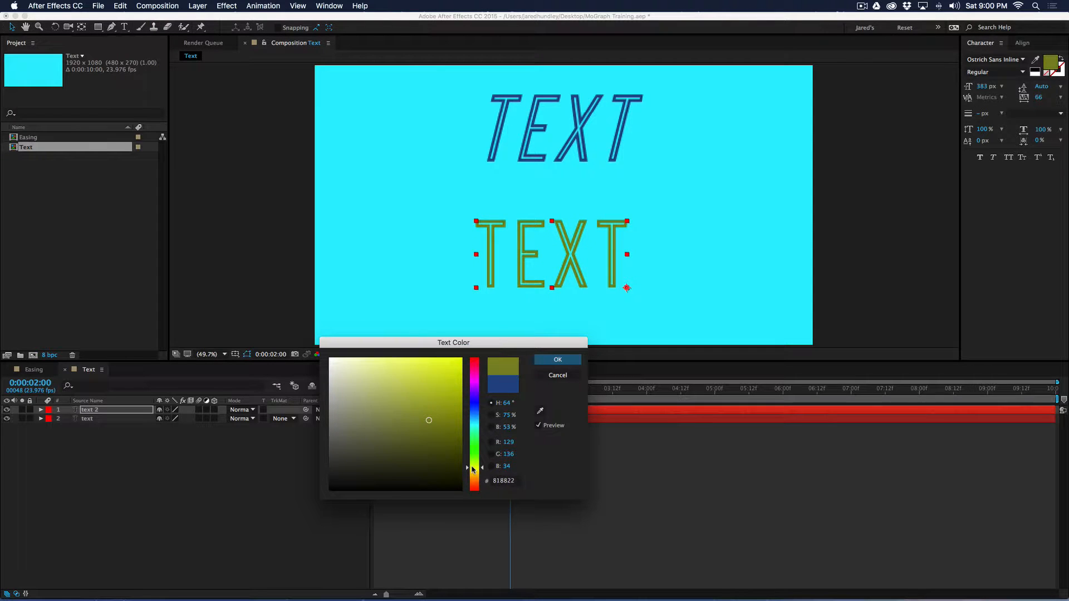
click(445, 391)
drag(457, 375, 408, 359)
click(558, 360)
drag(593, 253, 601, 254)
Preview the text animation and delete the Opacity animator from the text 2 layer.
key(u)
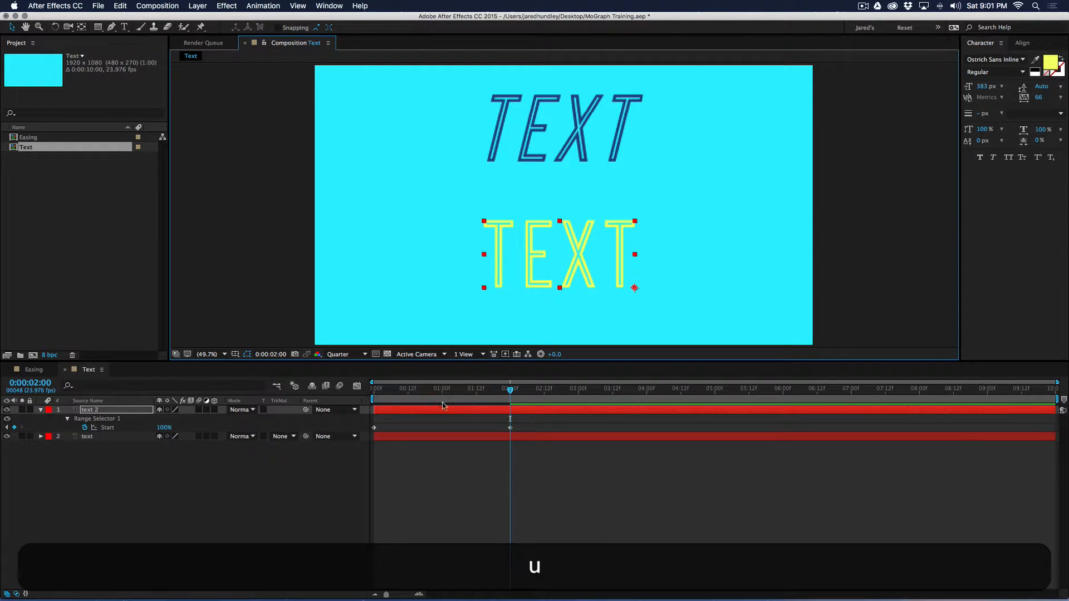
key(space)
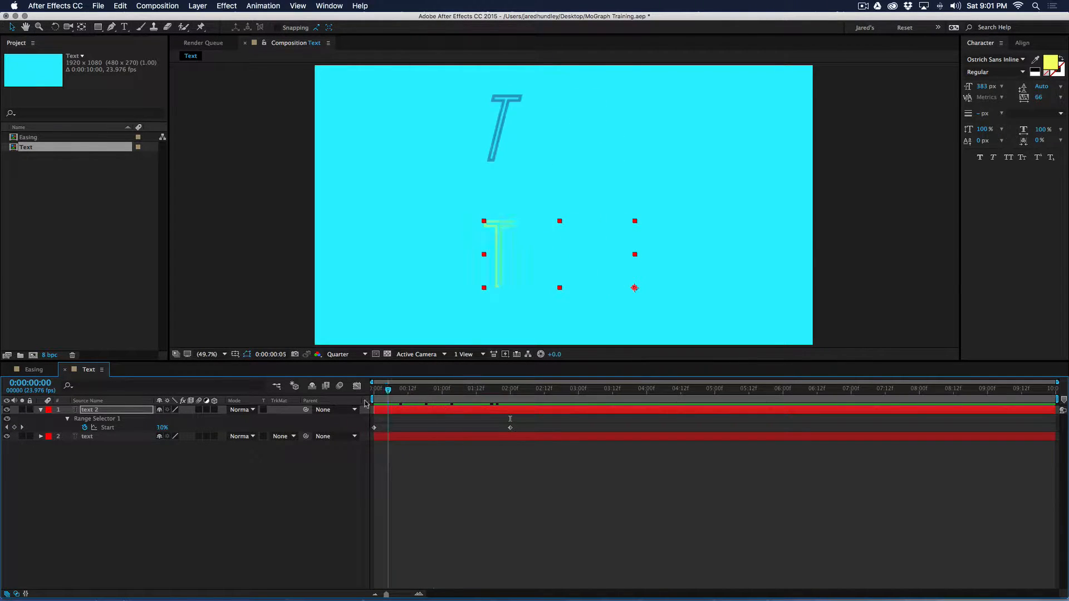
click(66, 420)
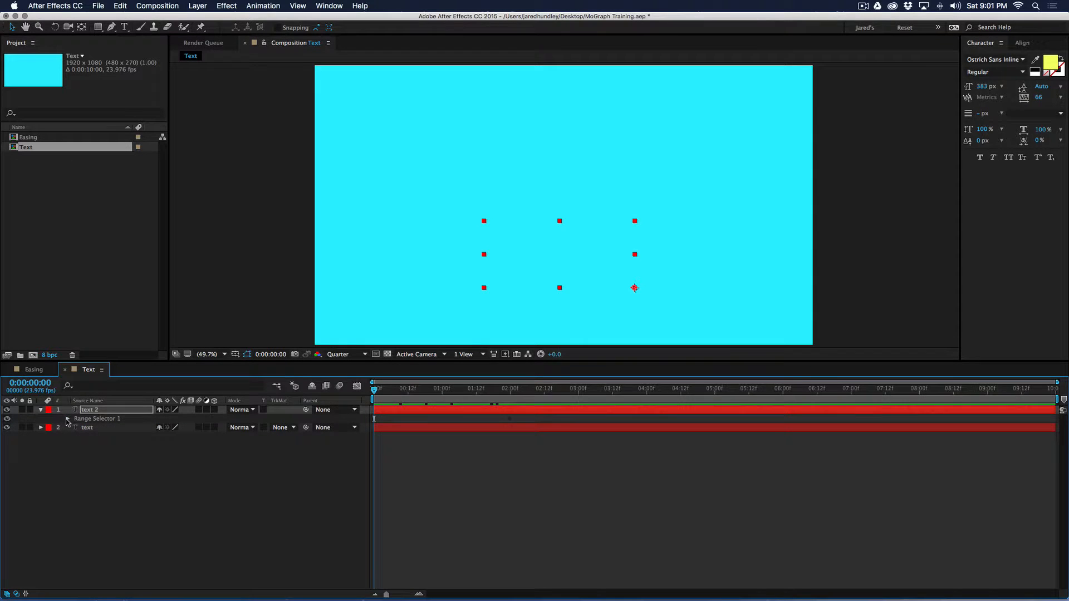
click(67, 419)
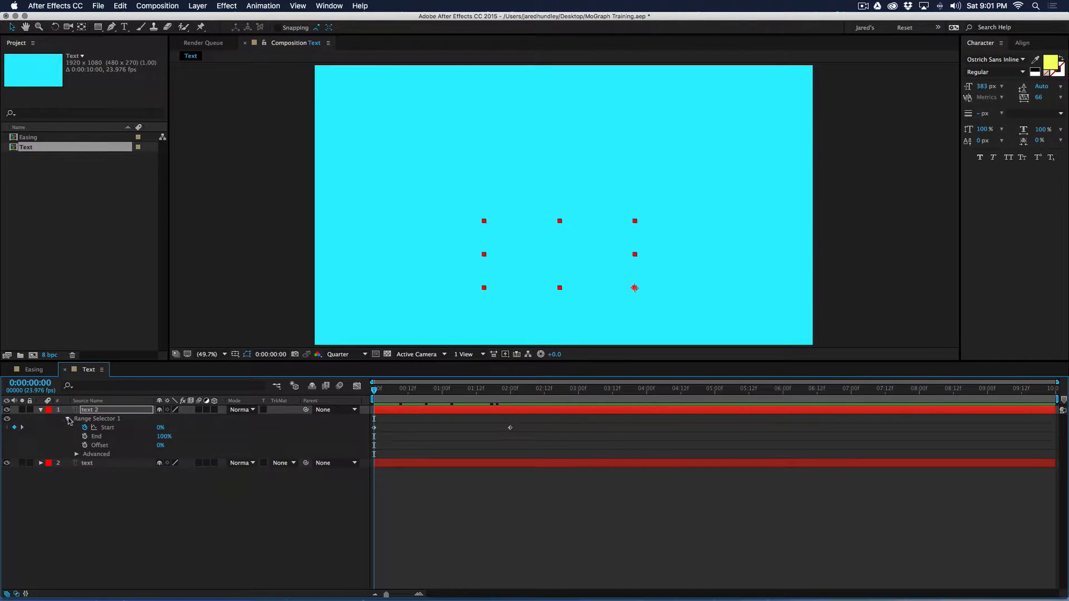
click(41, 410)
click(42, 410)
click(88, 455)
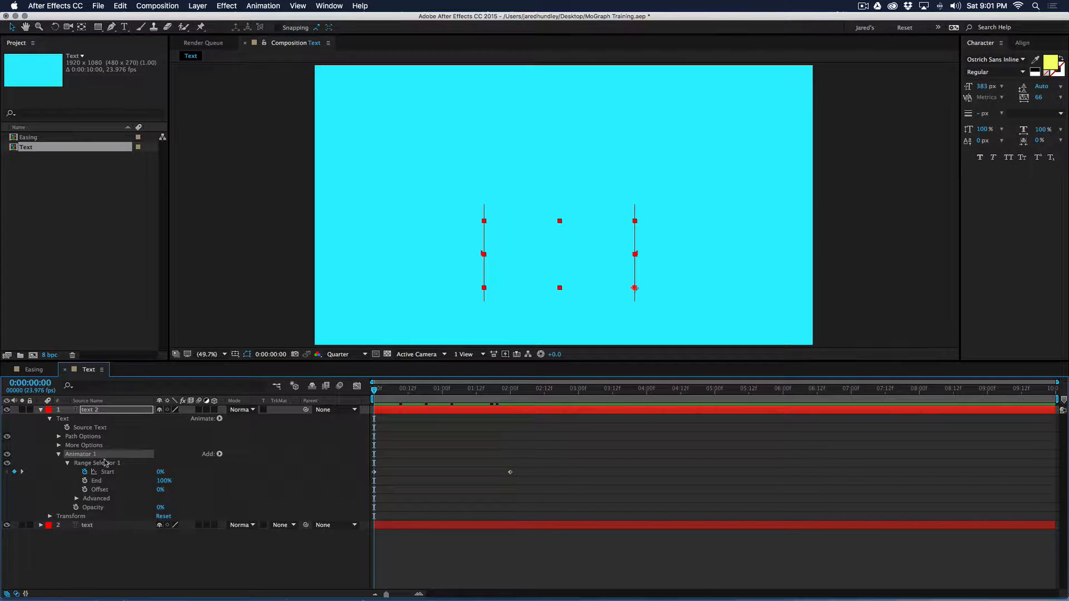
click(41, 411)
click(41, 410)
key(BackSpace)
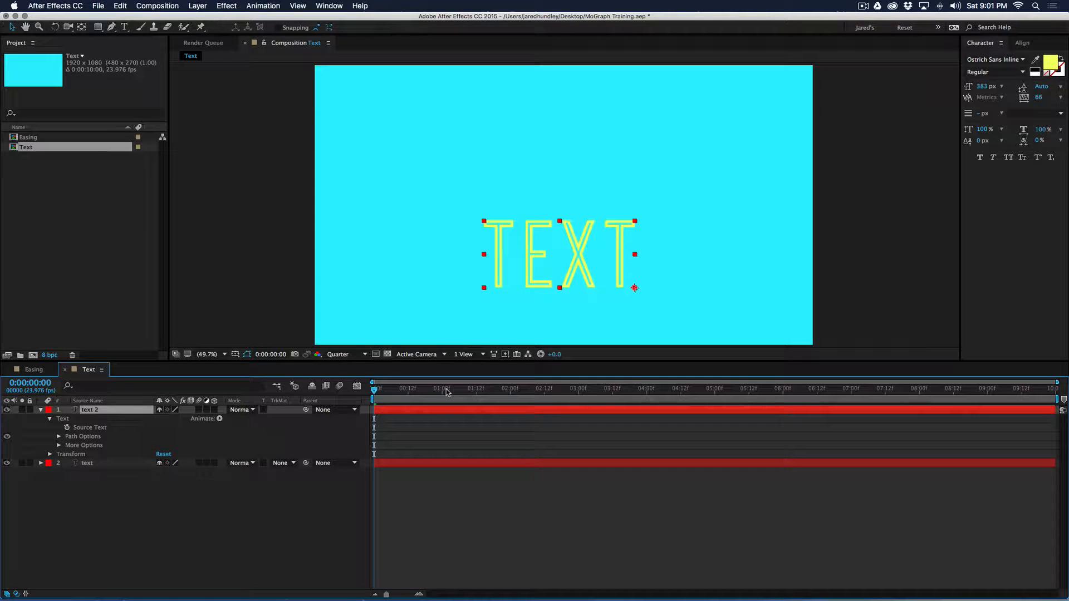
Add a Scale animator to the text 2 layer and set its scale to 0%.
click(219, 419)
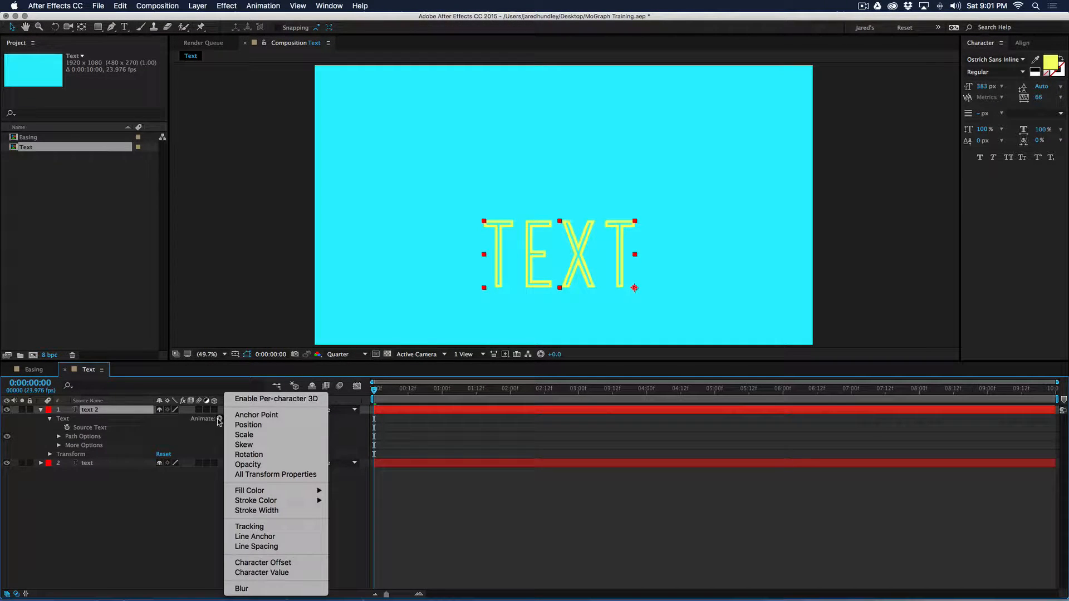
click(262, 436)
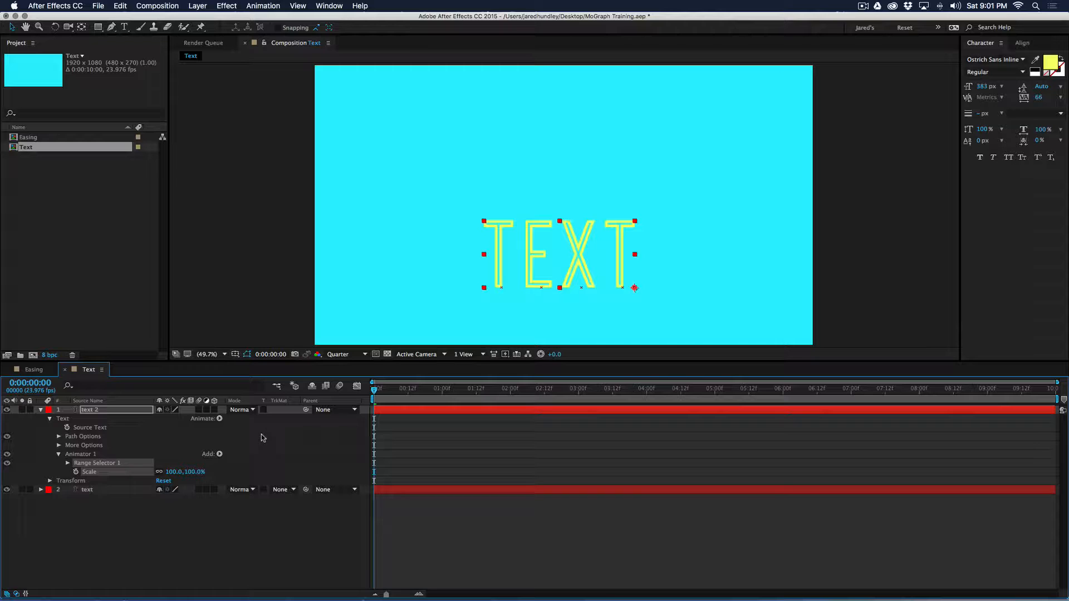
click(174, 472)
text(0)
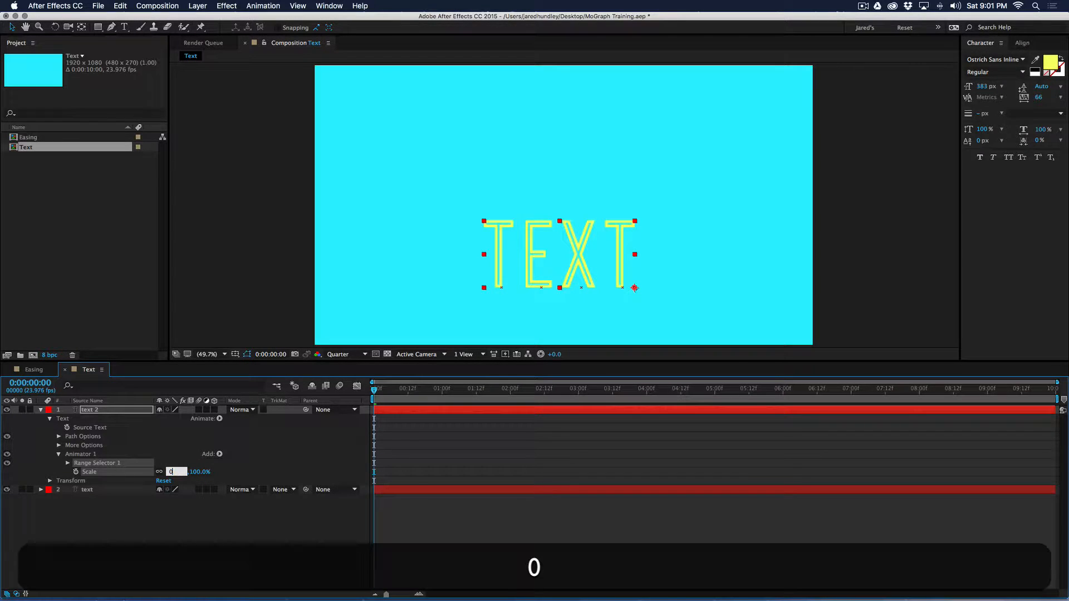
key(Return)
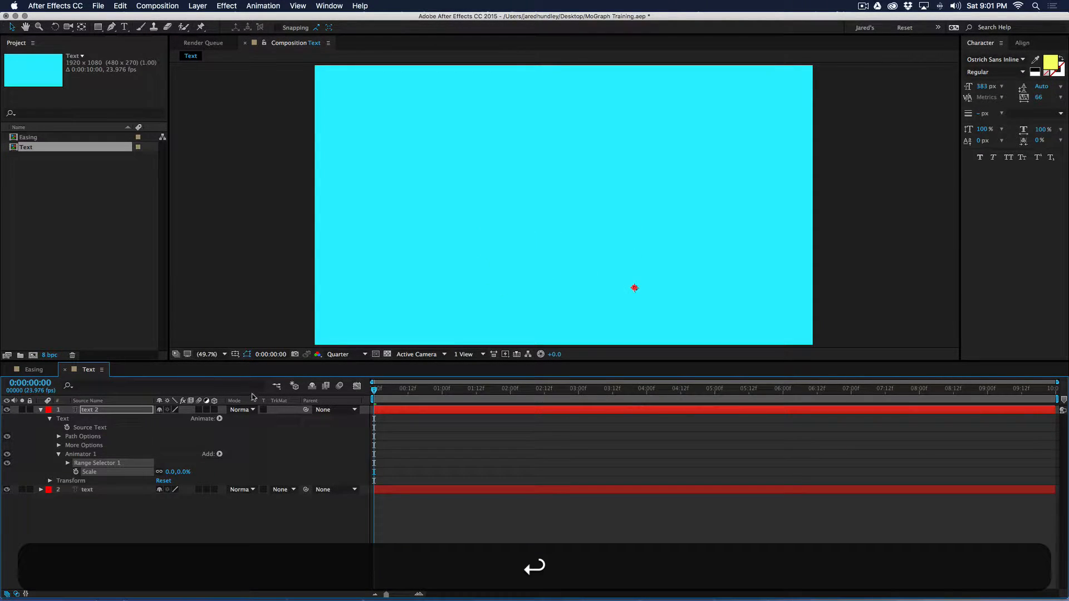
Keyframe the Scale animator's range selector Start from 0% at the beginning to 100% at 2 seconds and scrub through the animation.
click(68, 463)
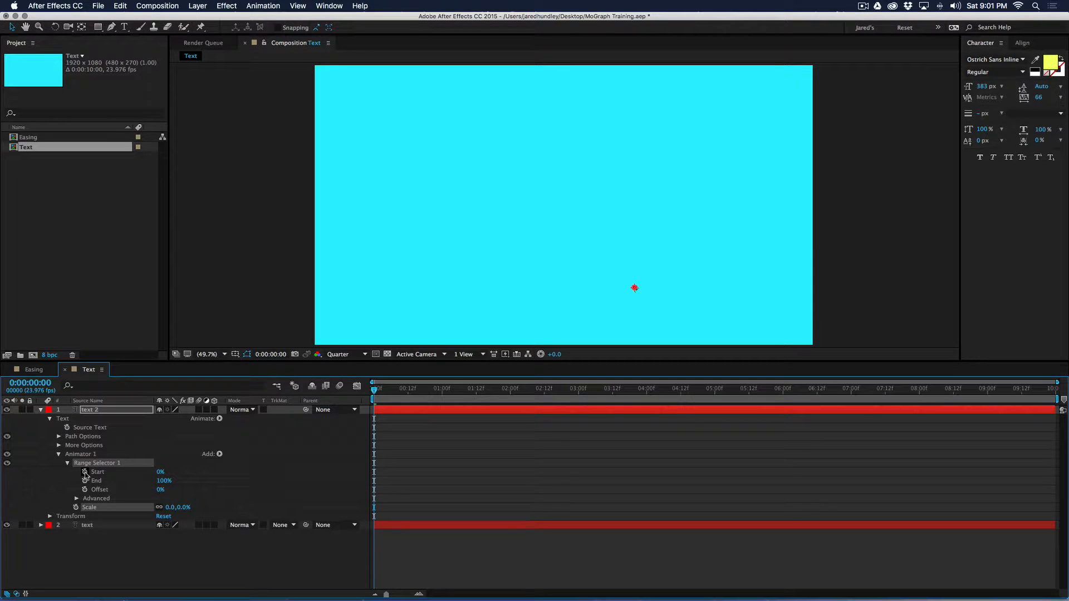
click(84, 472)
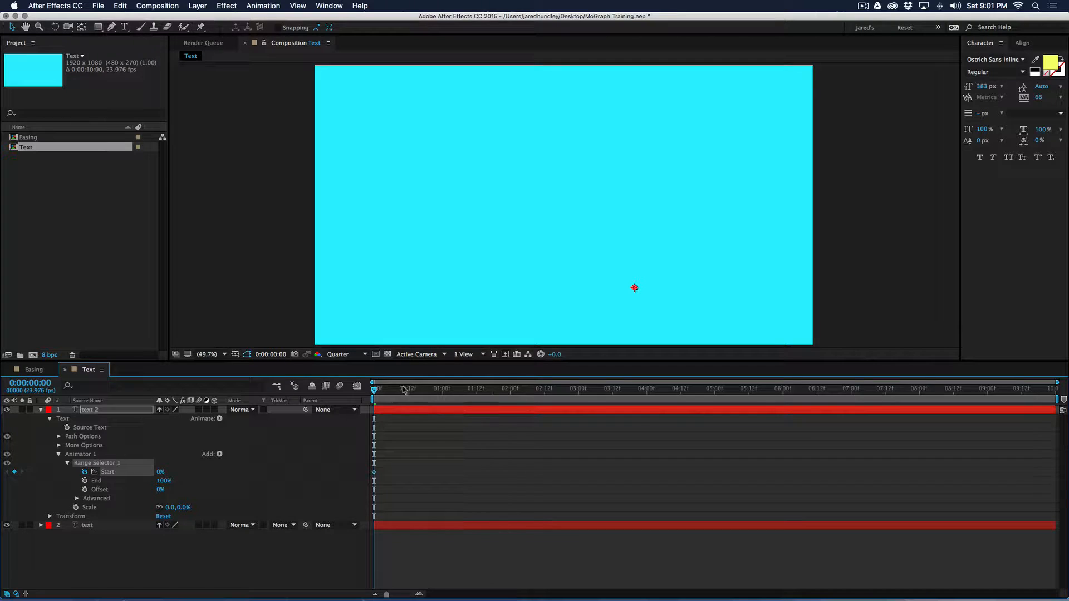
drag(399, 391, 510, 391)
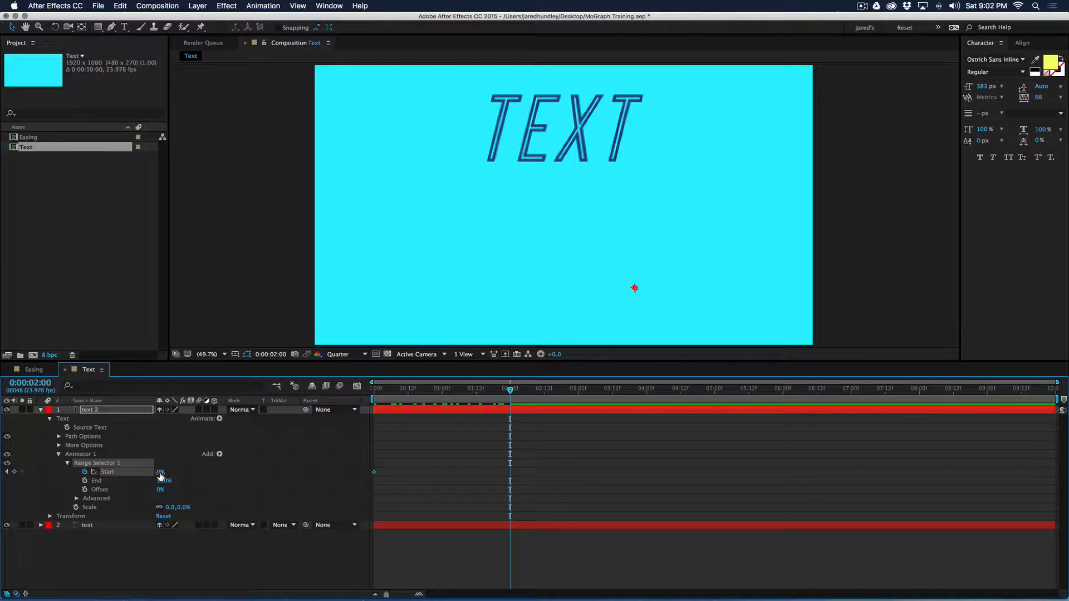
drag(161, 472, 232, 474)
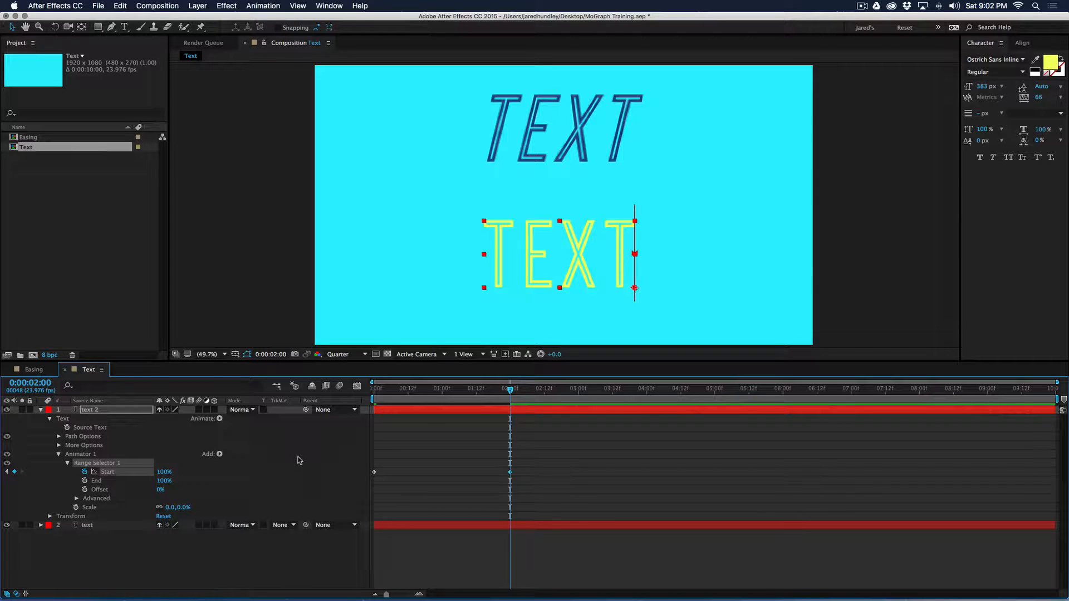
drag(451, 392, 510, 407)
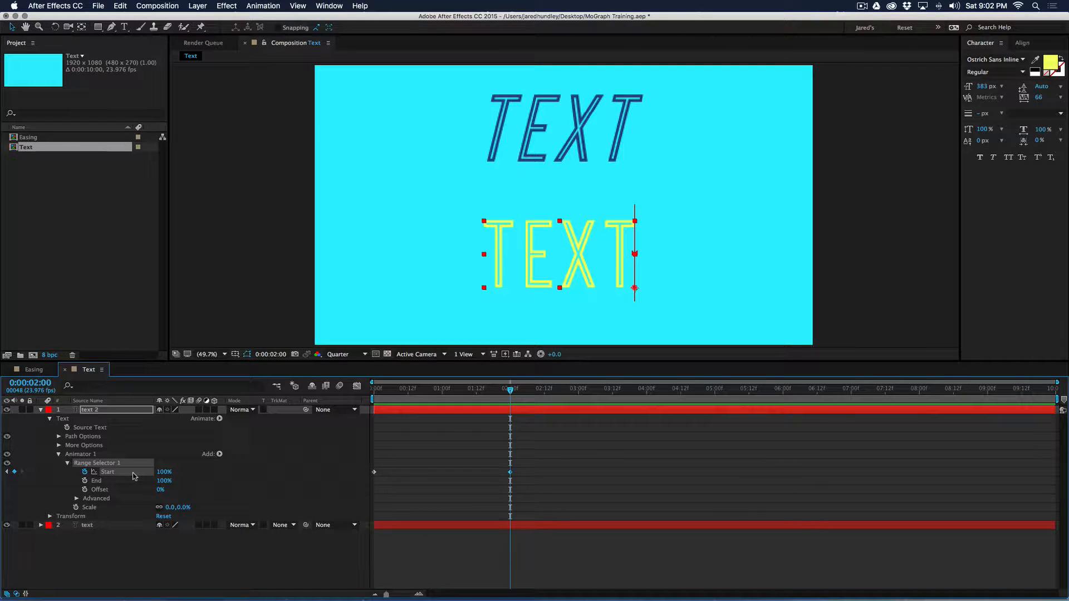
Add Position keyframes to the text 2 layer at the beginning and at 2 seconds in its Transform properties.
click(557, 263)
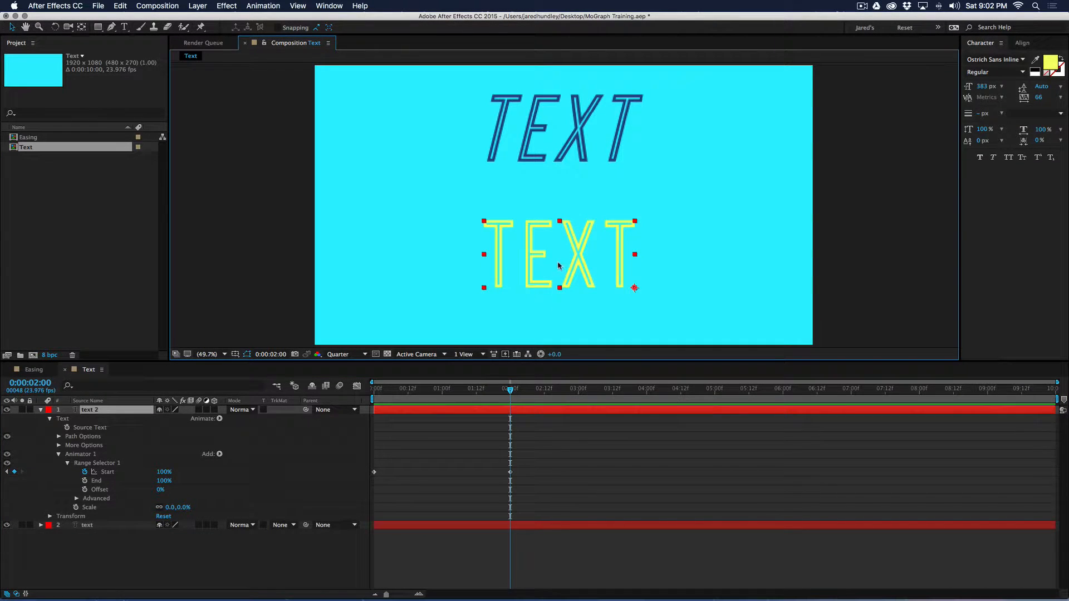
click(49, 418)
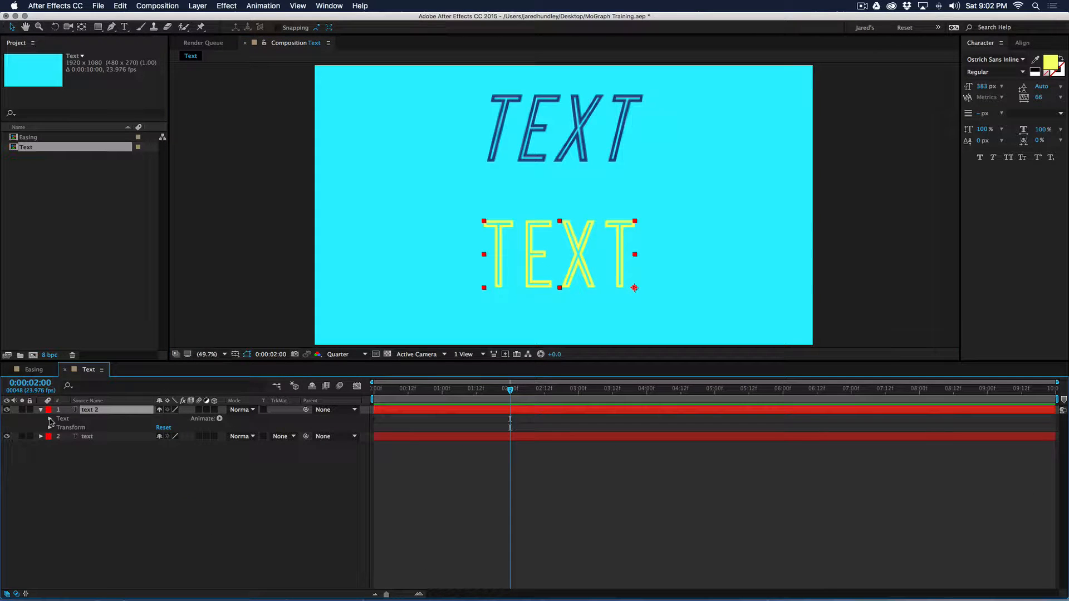
click(50, 427)
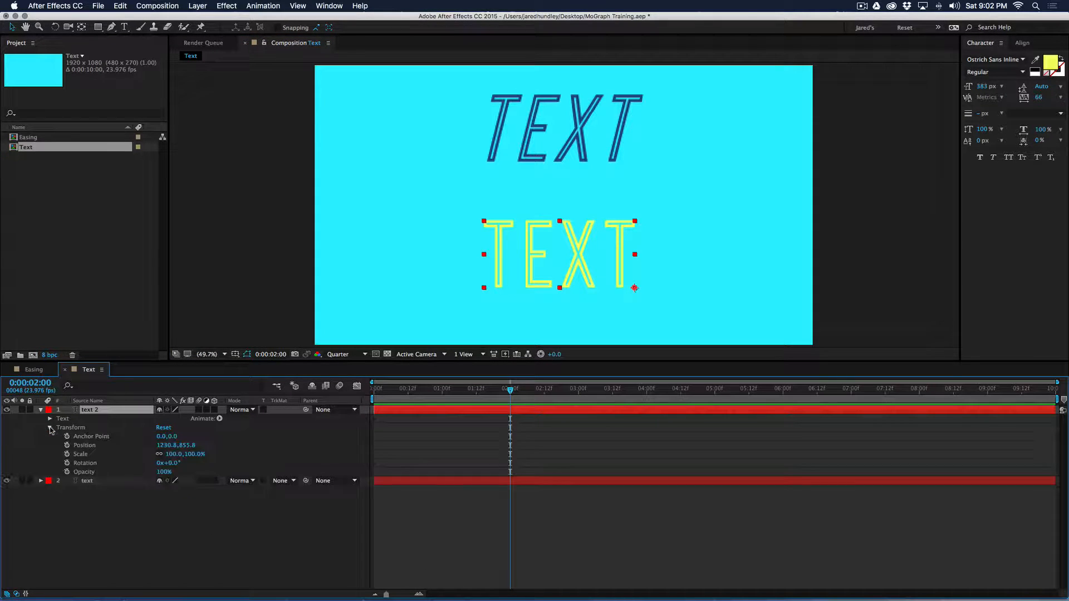
drag(497, 393, 336, 397)
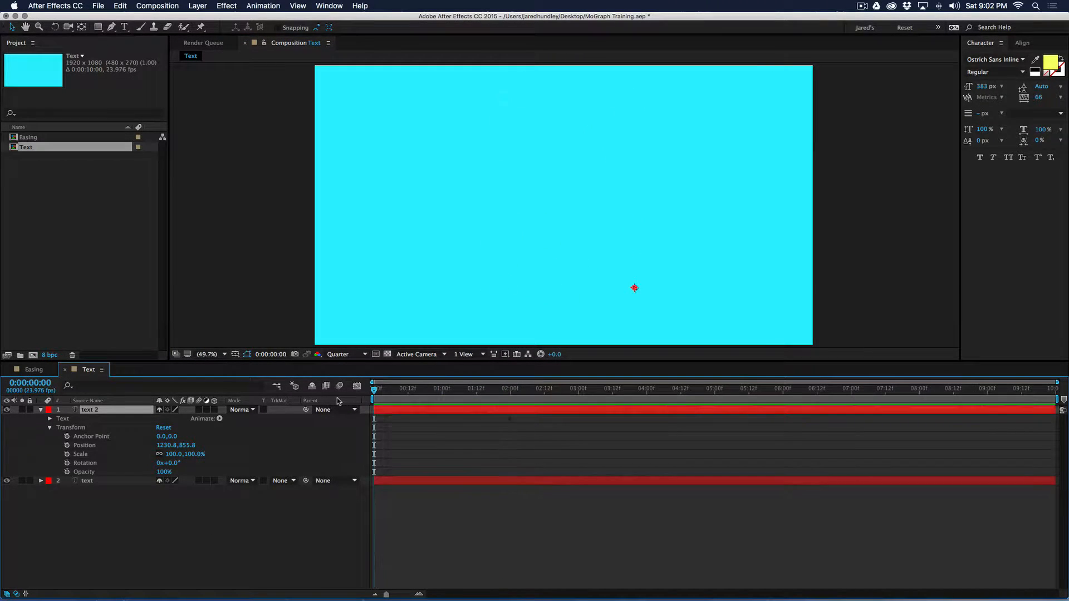
click(67, 446)
drag(444, 391, 509, 396)
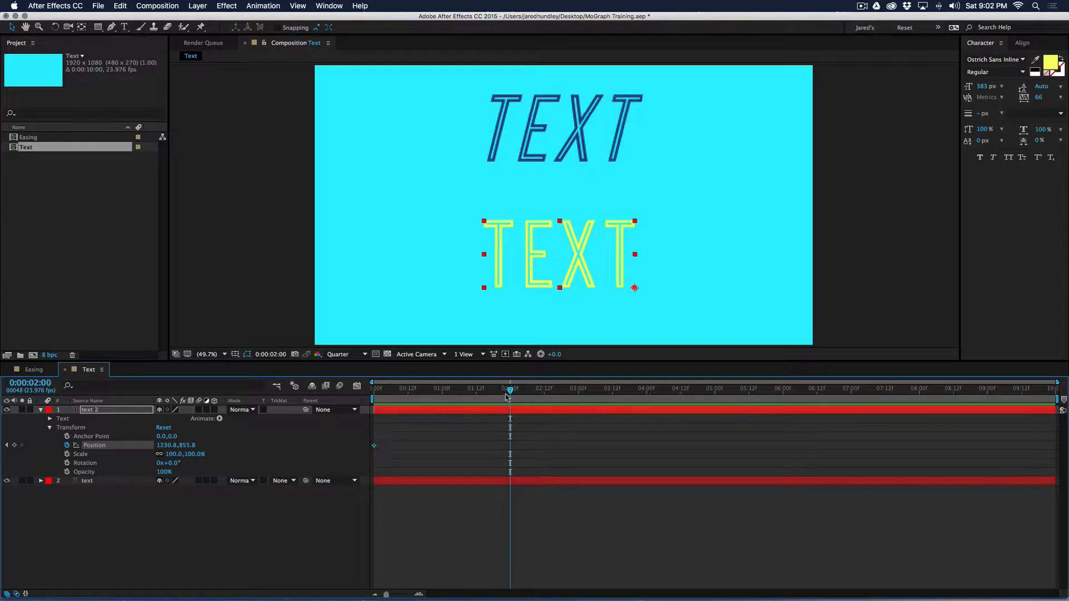
click(15, 445)
Try to move the yellow text horizontally to about 384 px to offset it, and undo the move.
drag(503, 390, 374, 391)
drag(634, 289, 412, 293)
drag(381, 397, 511, 394)
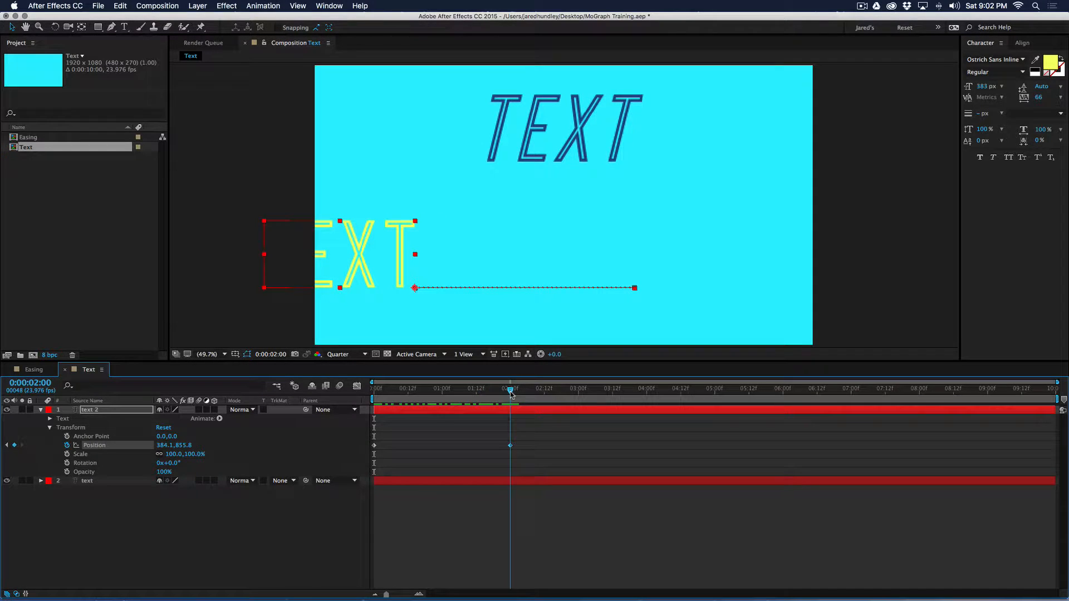
key(super+z)
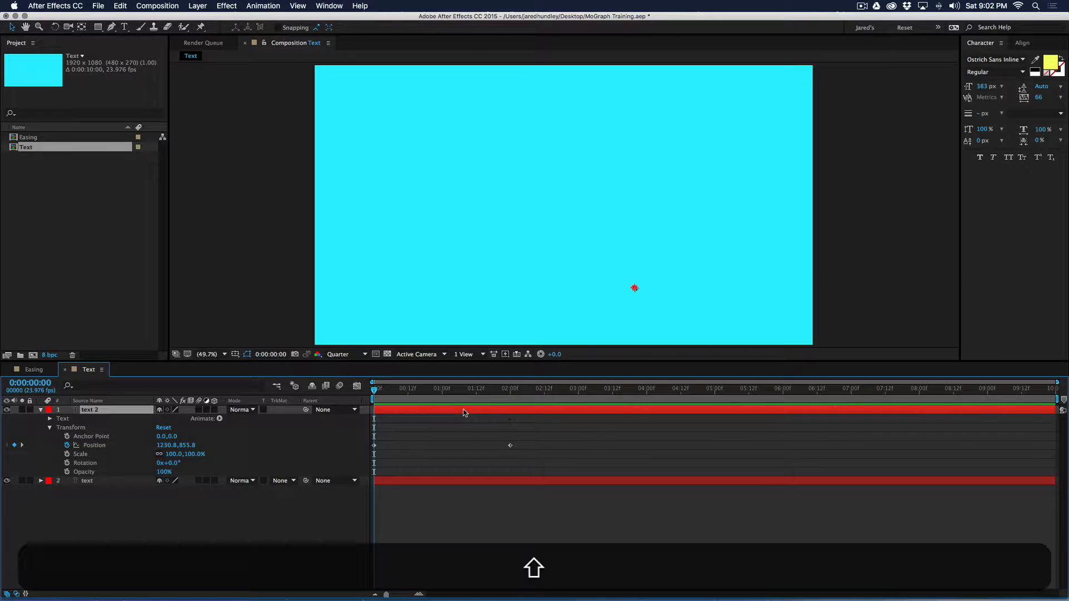
Shift the yellow text's starting Position keyframe left to 330.8, 855.8 and preview the slide-in.
key(shift+Left)
key(shift+Left)
key(shift+Left)
key(shift+Left)
key(shift+Left)
key(shift+Left)
key(shift+Left)
key(shift+Left)
key(shift+Left)
key(shift+Left)
key(shift+Left)
key(shift+Left)
key(shift+Left)
key(shift+Left)
key(shift+Left)
key(shift+Left)
key(shift+Left)
key(shift+Left)
key(shift+Left)
key(shift+Left)
key(shift+Left)
key(shift+Left)
key(shift+Left)
key(shift+Left)
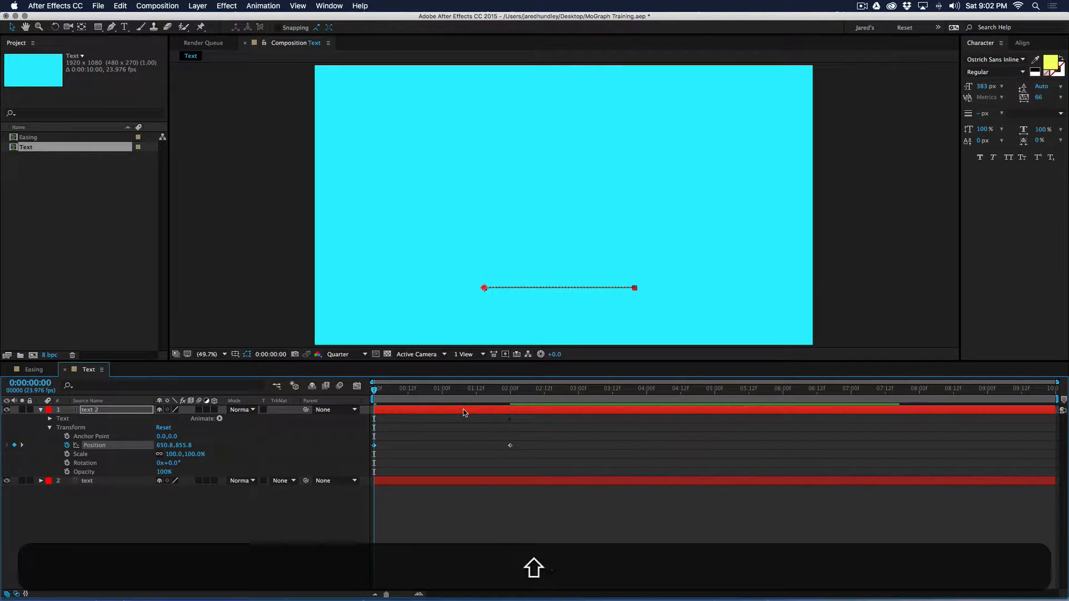
key(shift+Left)
key(shift+Left)
key(shift+Left)
key(shift+Left)
key(shift+Left)
key(shift+Left)
key(shift+Left)
key(shift+Left)
key(shift+Left)
key(shift+Left)
key(shift+Left)
key(shift+Left)
key(shift+Left)
key(shift+Left)
key(shift+Left)
key(shift+Left)
key(shift+Left)
key(shift+Left)
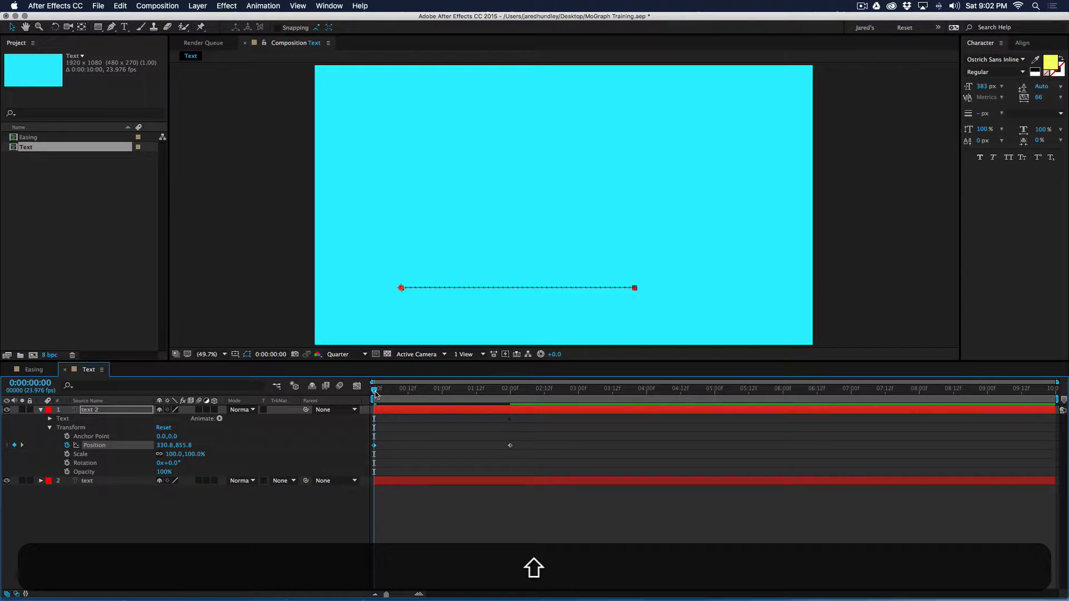
key(space)
drag(471, 396, 373, 399)
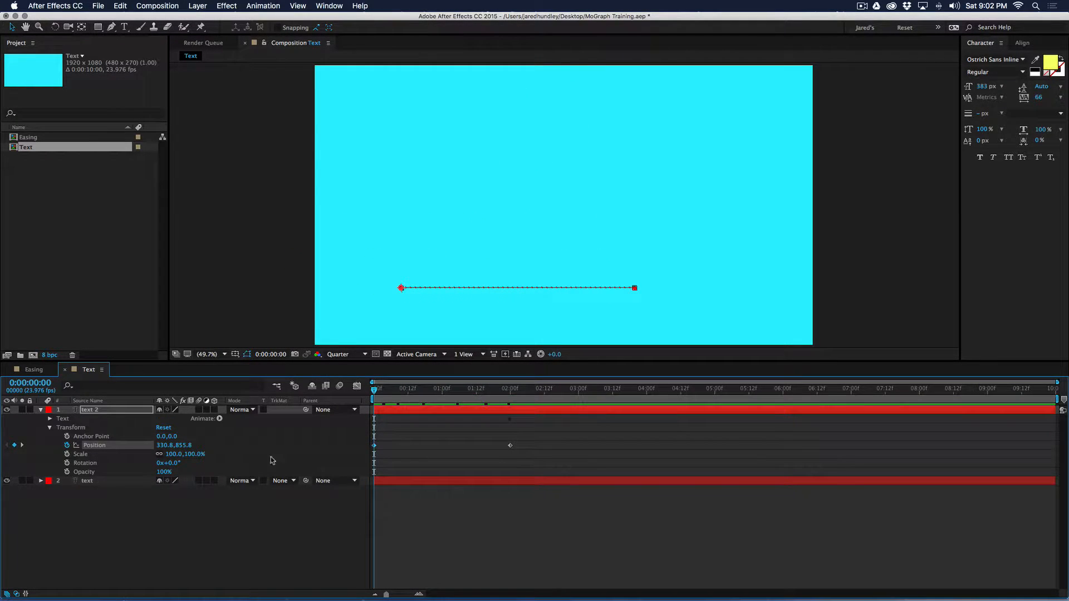
Keyframe the text 2 layer's Transform Opacity from 0% at the beginning to 100% at 2 seconds and preview the fade-in.
click(67, 472)
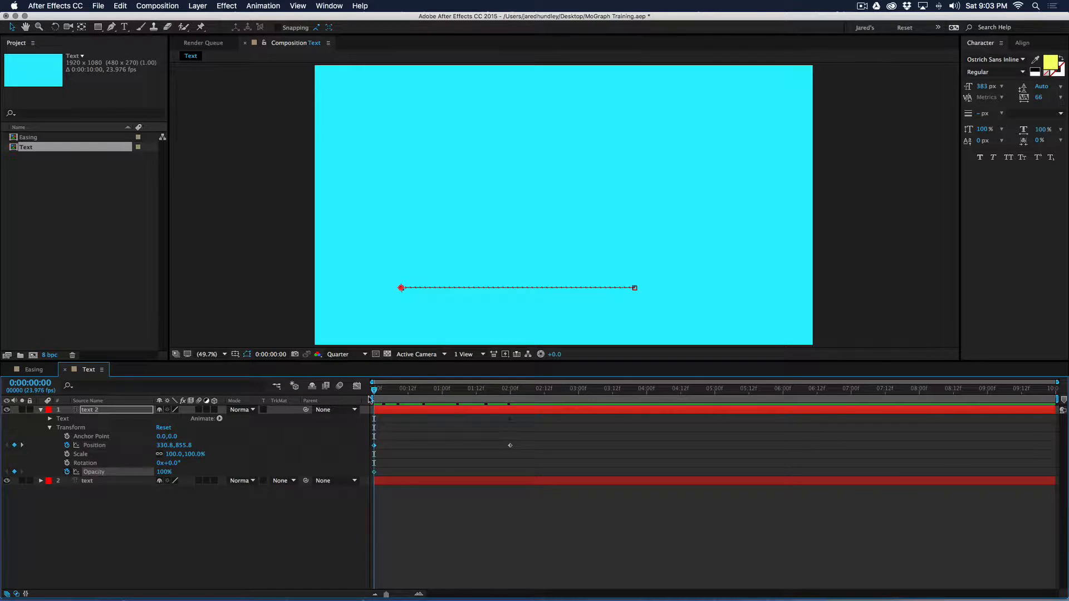
drag(391, 395, 510, 395)
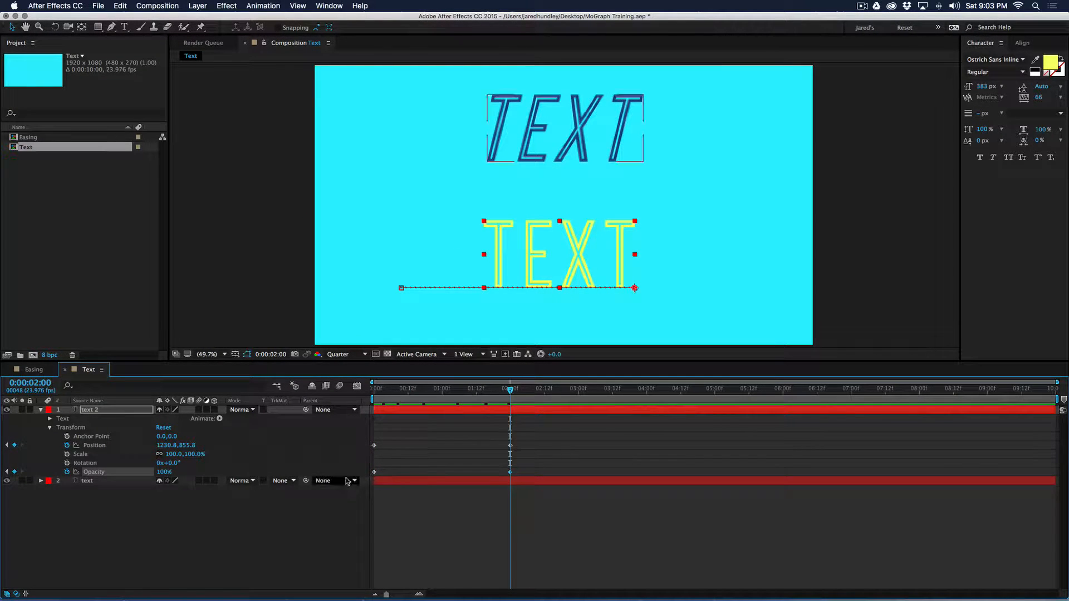
drag(447, 391, 372, 393)
click(297, 520)
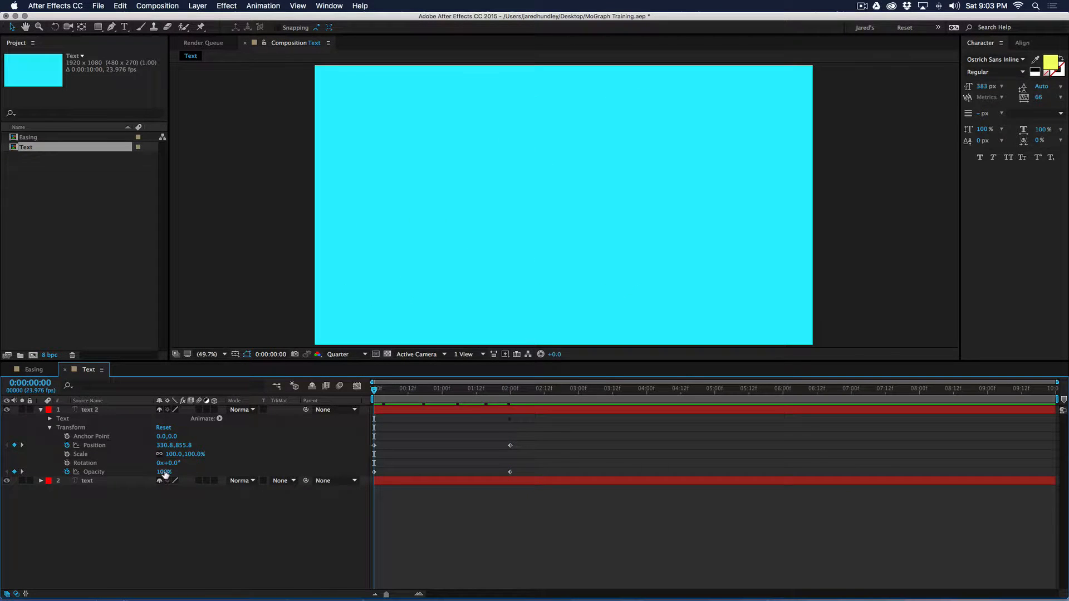
click(170, 472)
text(0)
key(Tab)
drag(374, 392, 405, 409)
key(space)
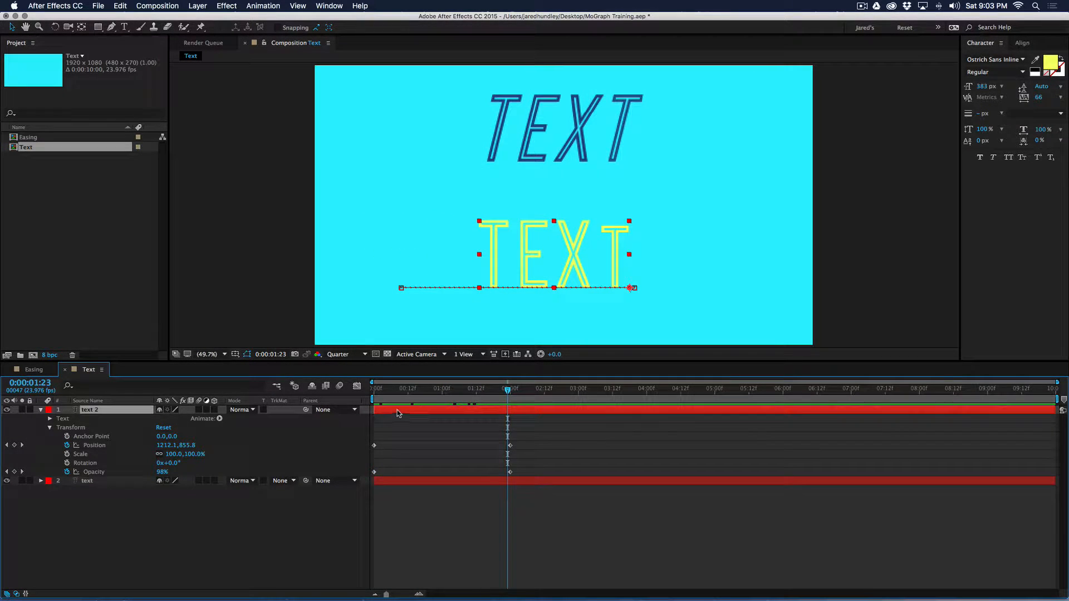
Show only the keyframed properties of text 2 and apply Easy Ease to its Position keyframe at 2 seconds.
key(u)
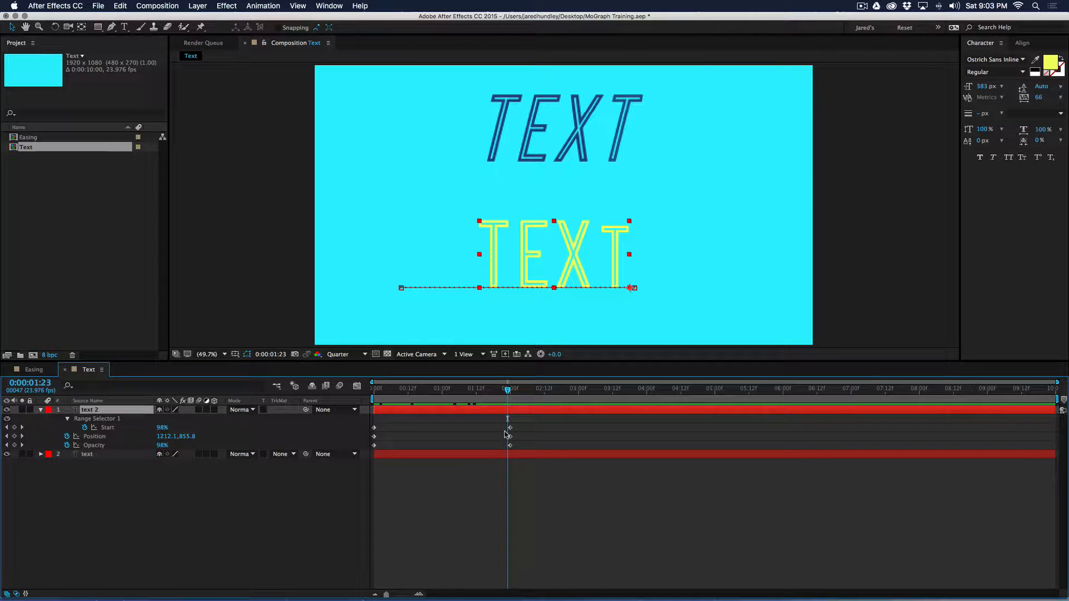
mouse_move(505, 391)
mouse_down()
mouse_move(374, 390)
mouse_move(496, 390)
mouse_move(442, 391)
mouse_move(510, 412)
mouse_up()
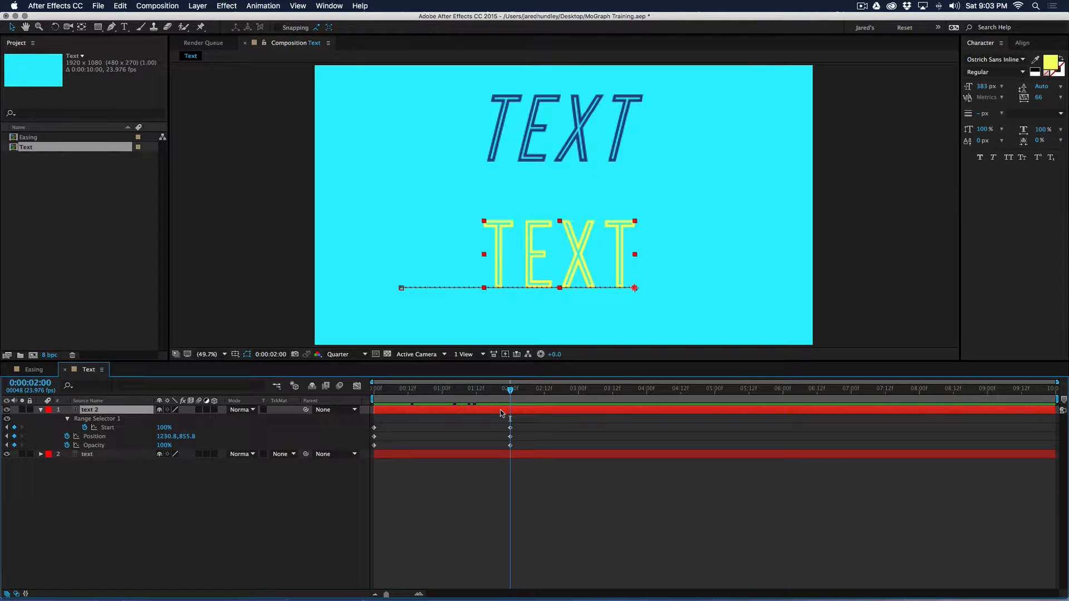
drag(516, 434, 505, 437)
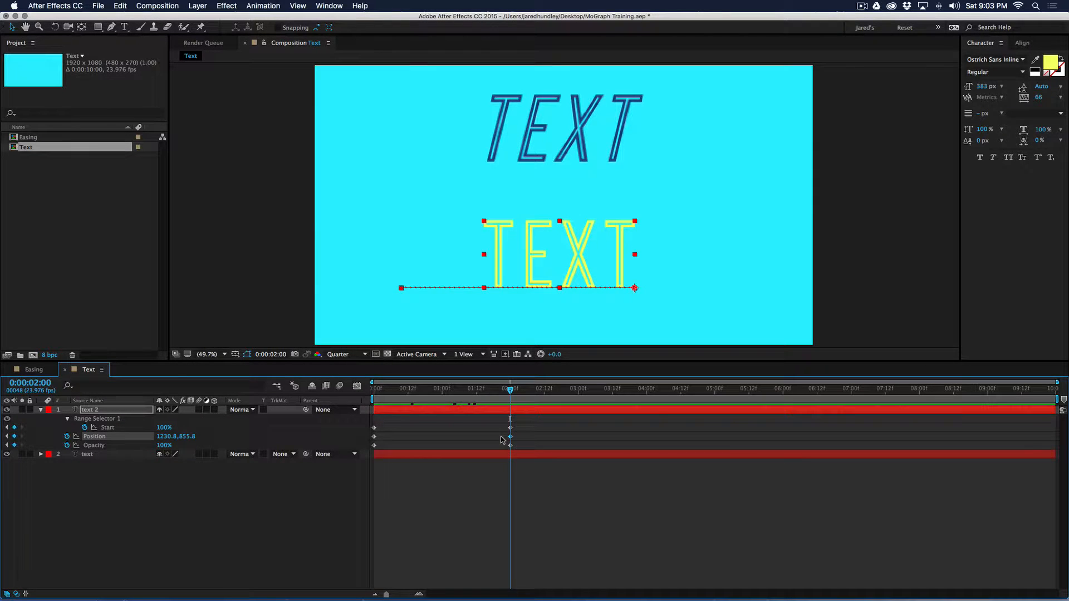
key(F9)
drag(450, 391, 514, 394)
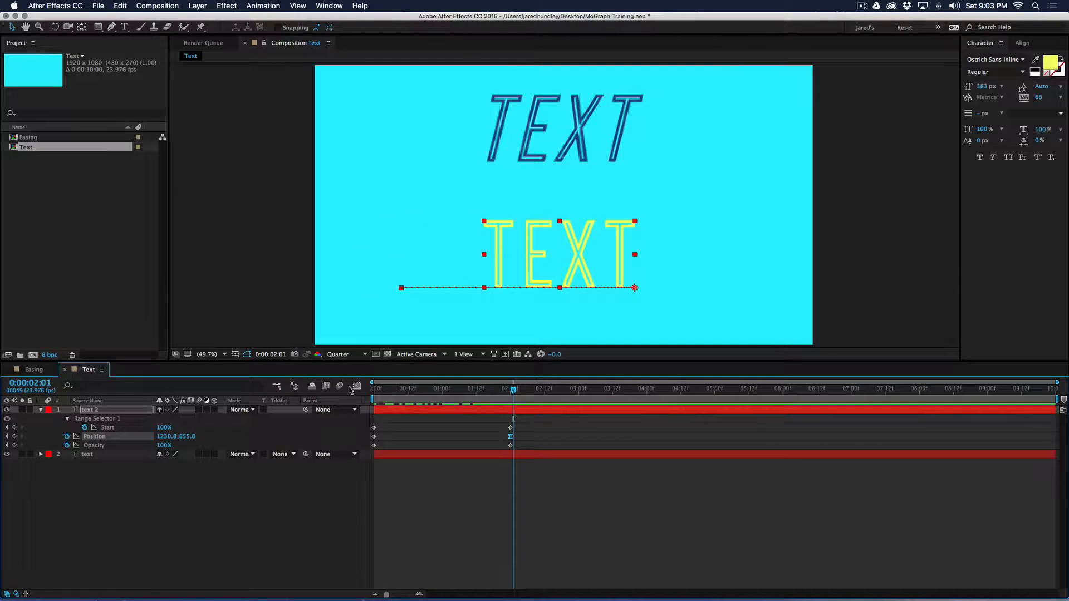
Lengthen the incoming ease of the final Position keyframe in the speed graph and preview the text slowing into place.
click(356, 385)
drag(487, 562, 458, 562)
drag(513, 392, 361, 396)
key(space)
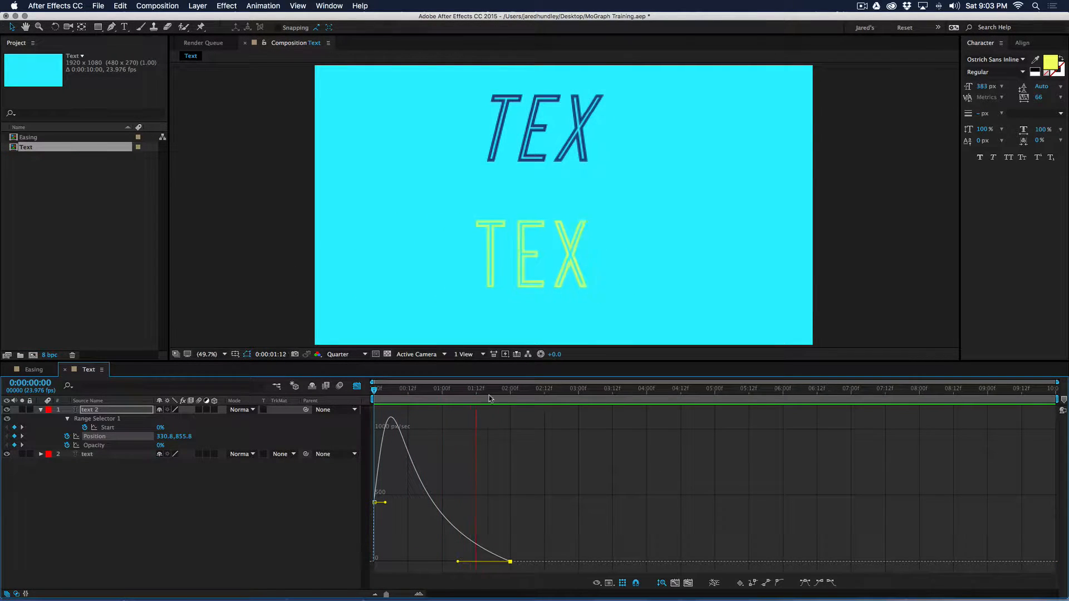
click(536, 393)
click(357, 385)
click(544, 510)
End the Text composition's work area at 2 seconds and play the preview.
drag(533, 391, 510, 394)
click(508, 394)
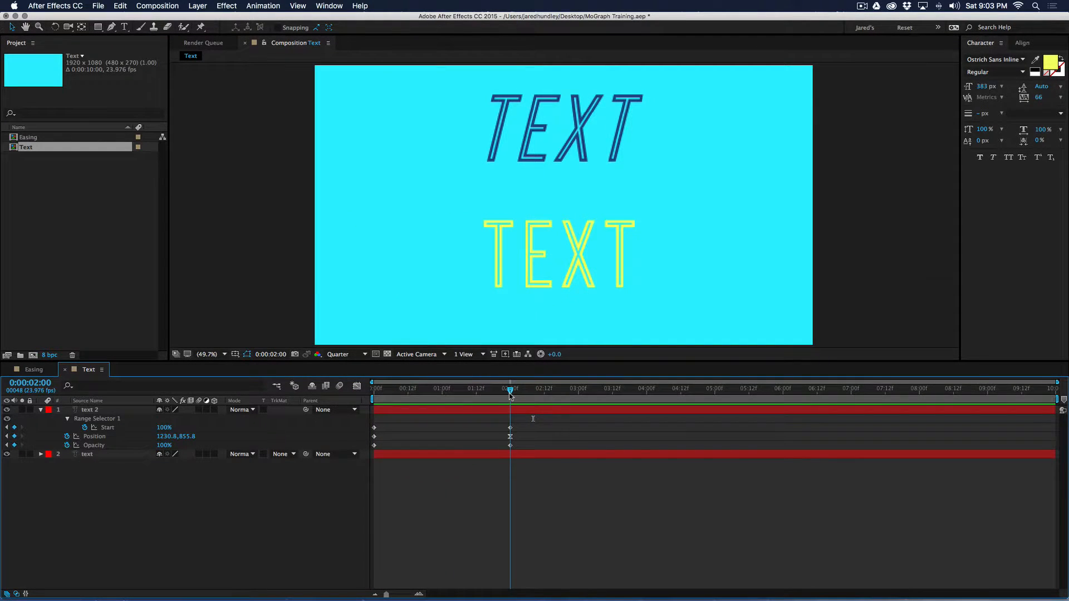
key(n)
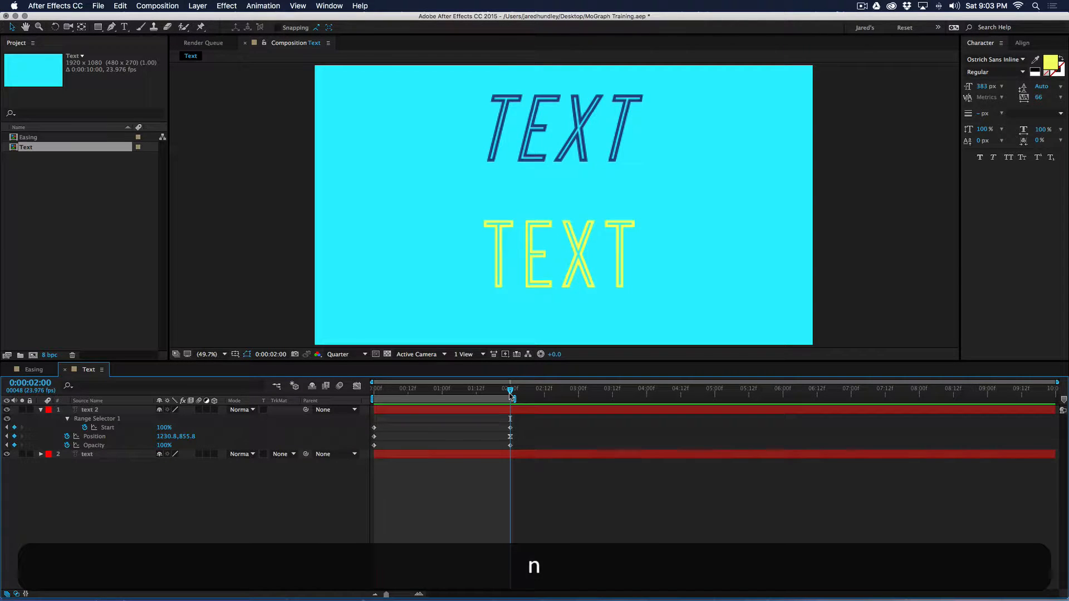
key(space)
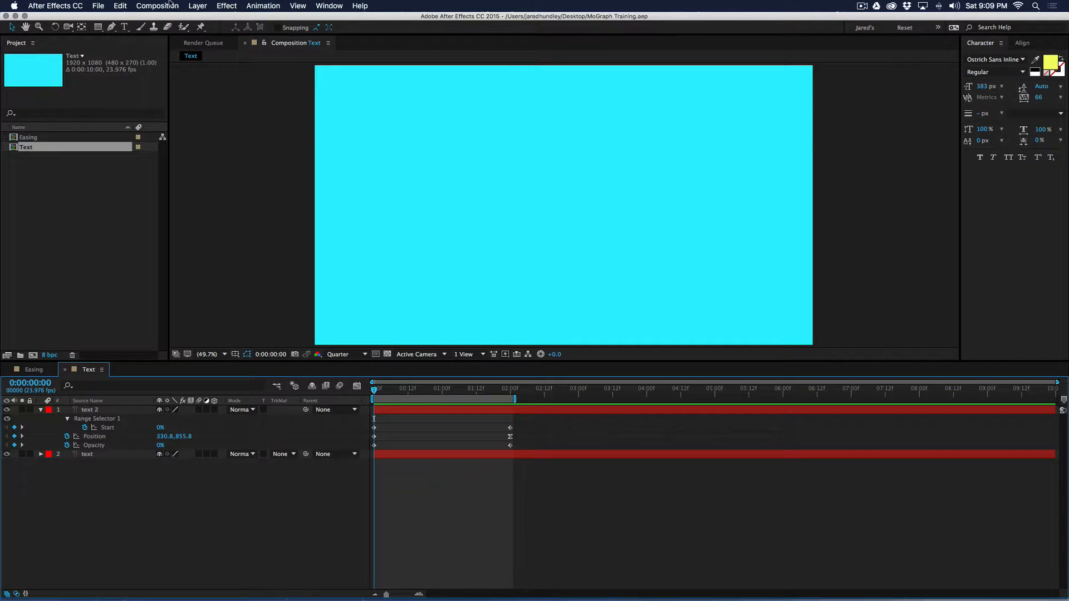
Create a new composition named Line with a gray 6C6C6C background.
click(161, 6)
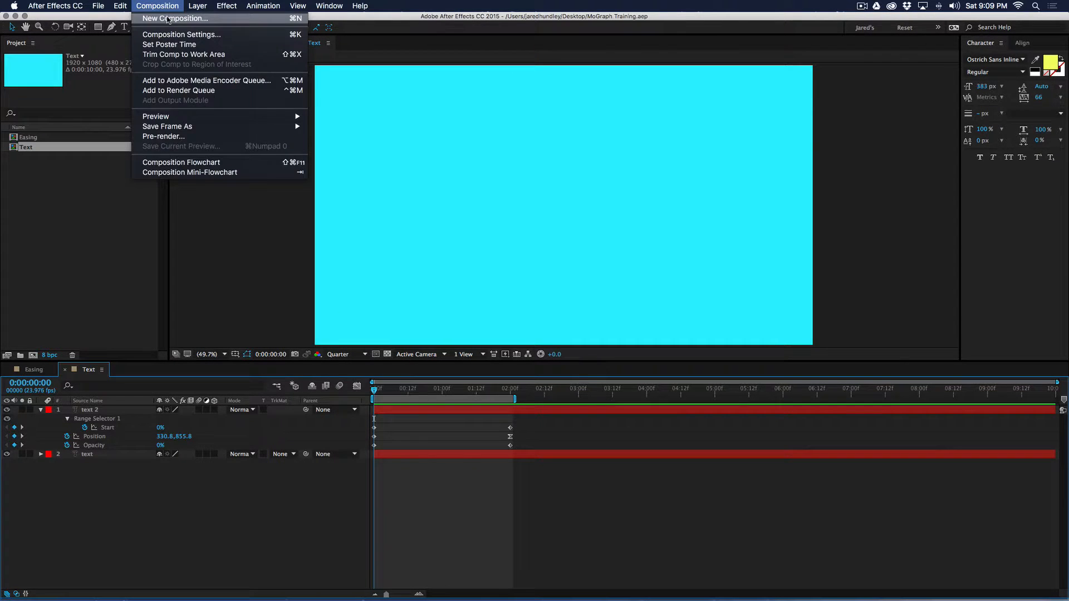
click(168, 19)
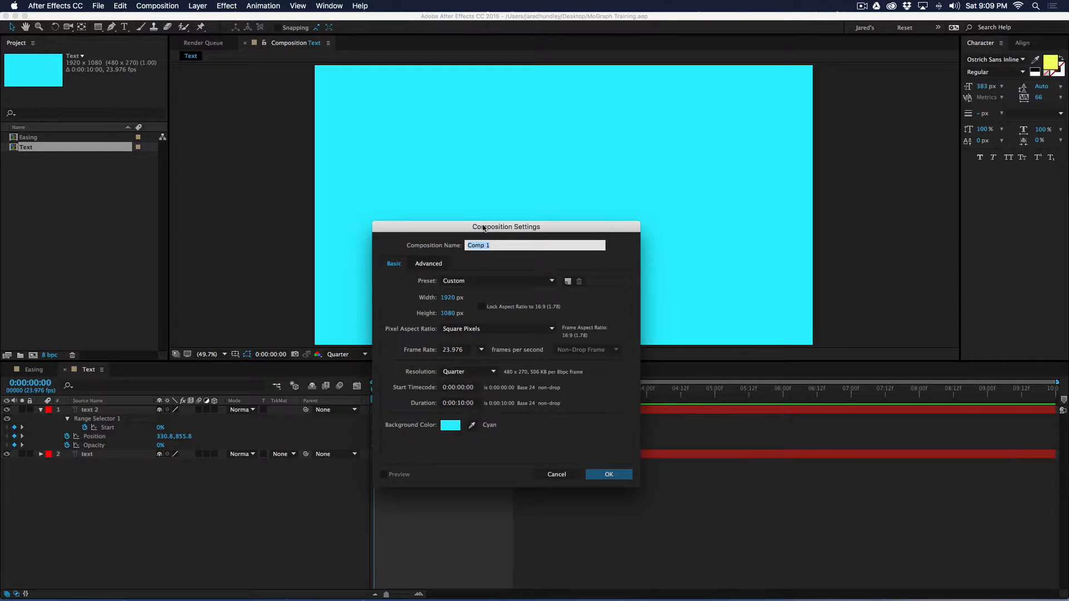
text(Line)
click(450, 425)
drag(478, 401, 479, 463)
drag(461, 359, 302, 434)
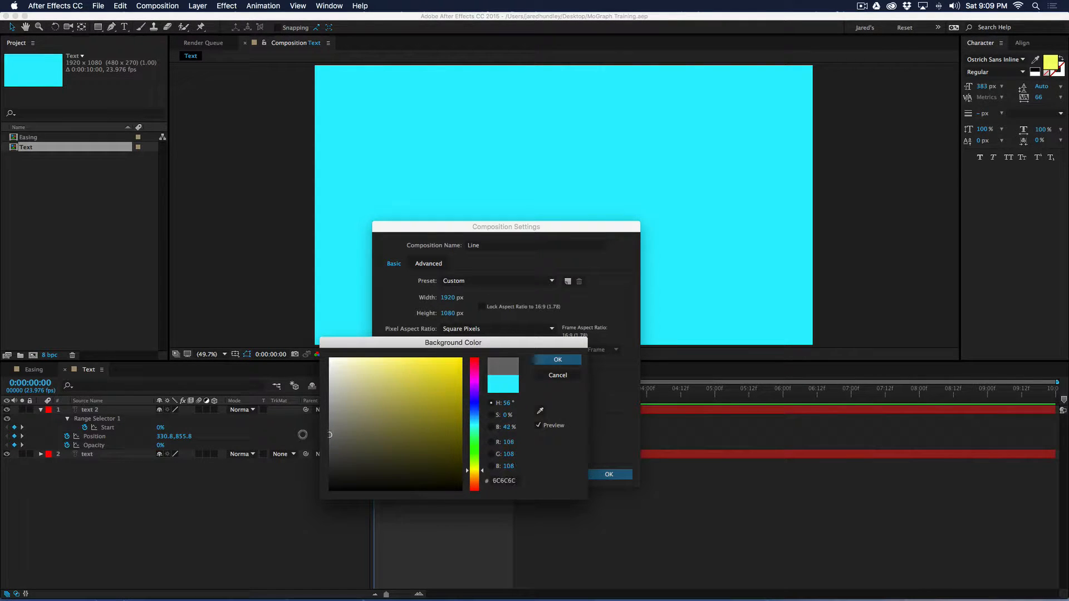
click(556, 360)
click(612, 474)
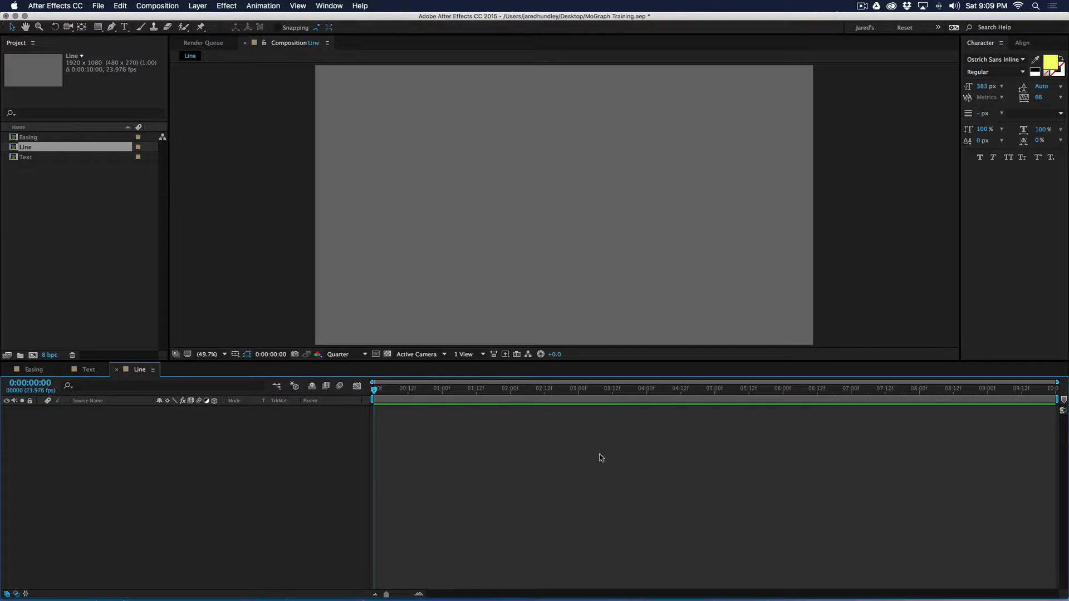
Create a project folder named Comps, move the Easing, Line and Text compositions into it, and expand it.
drag(503, 396, 479, 395)
click(95, 222)
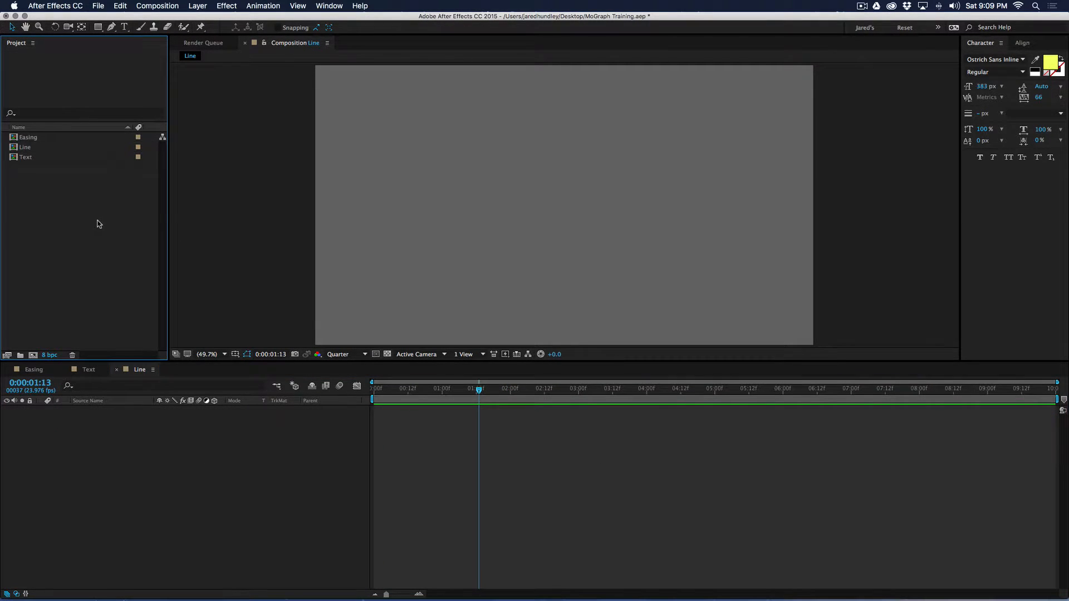
drag(65, 166, 17, 120)
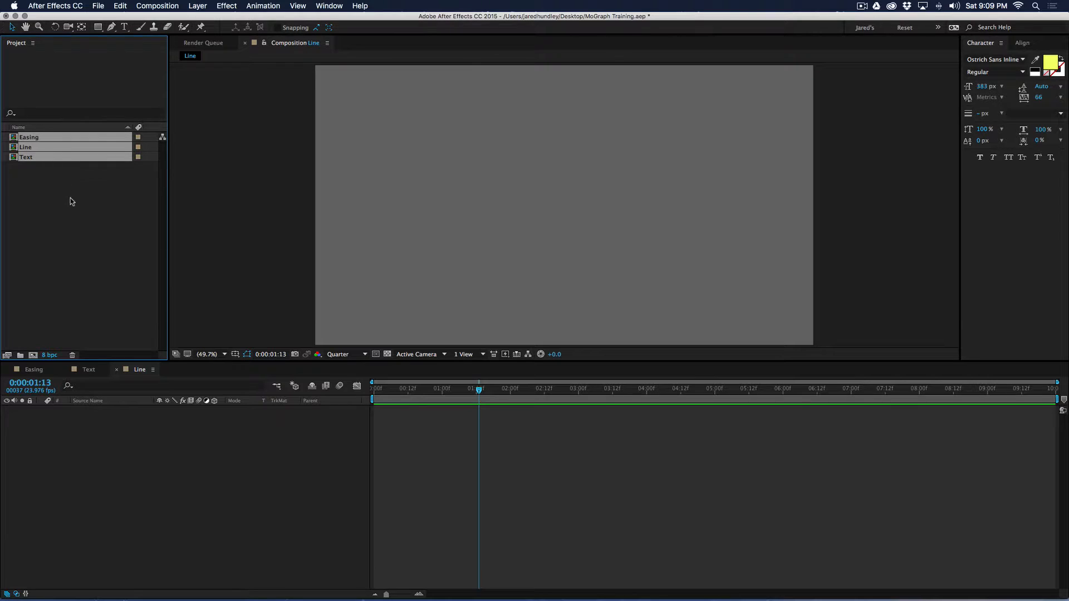
drag(72, 199, 34, 138)
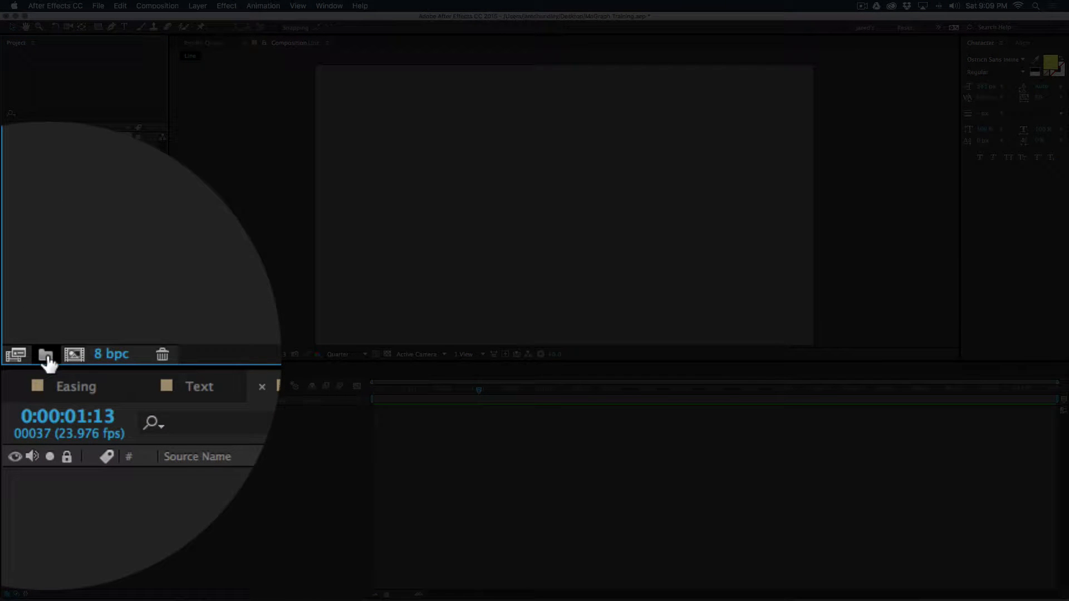
click(47, 359)
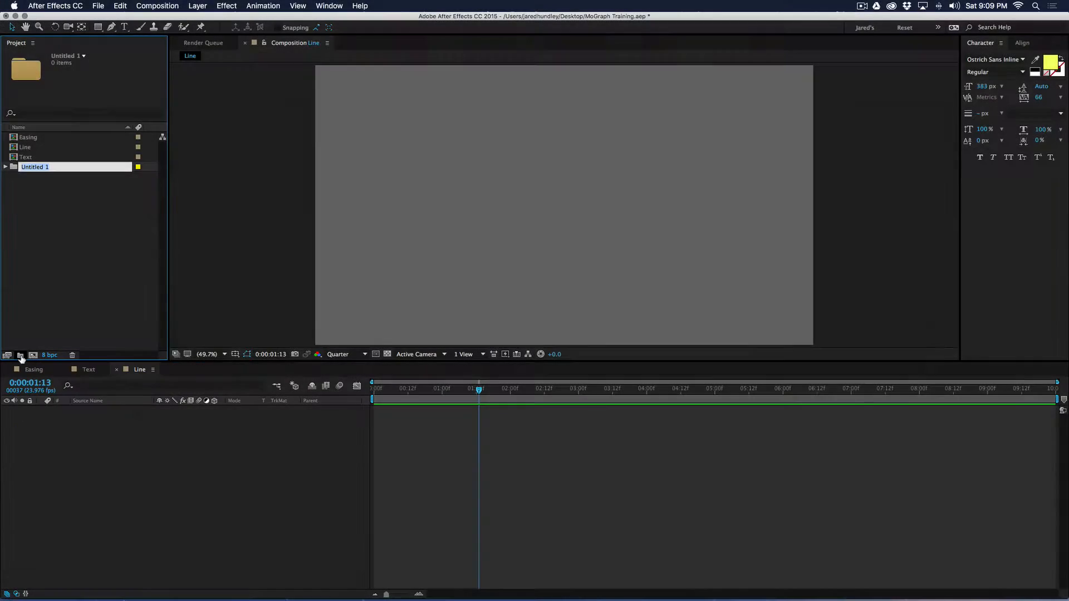
text(Comp)
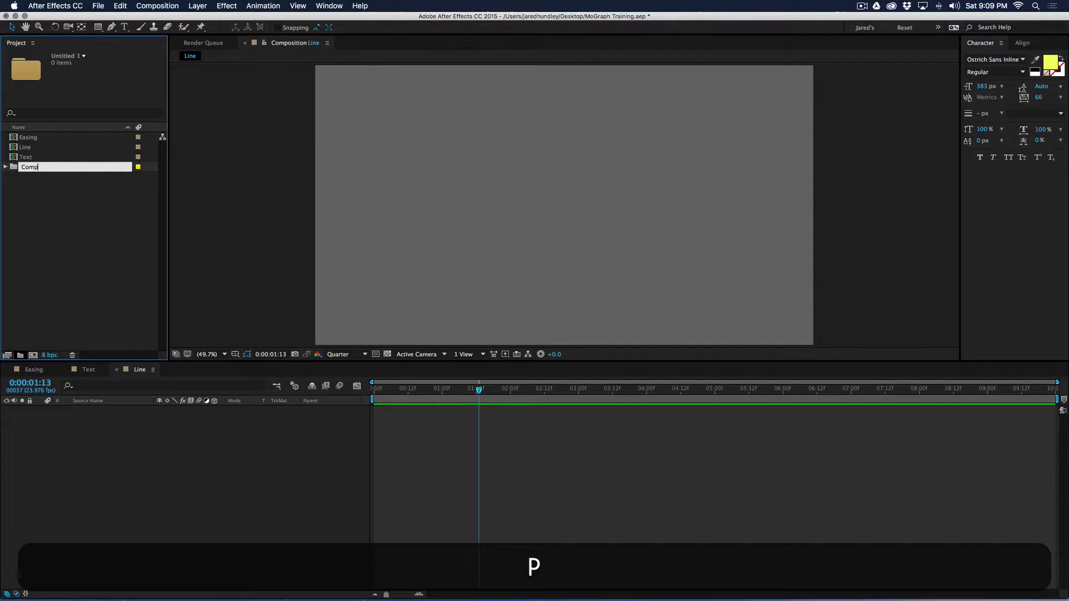
text(s)
key(Return)
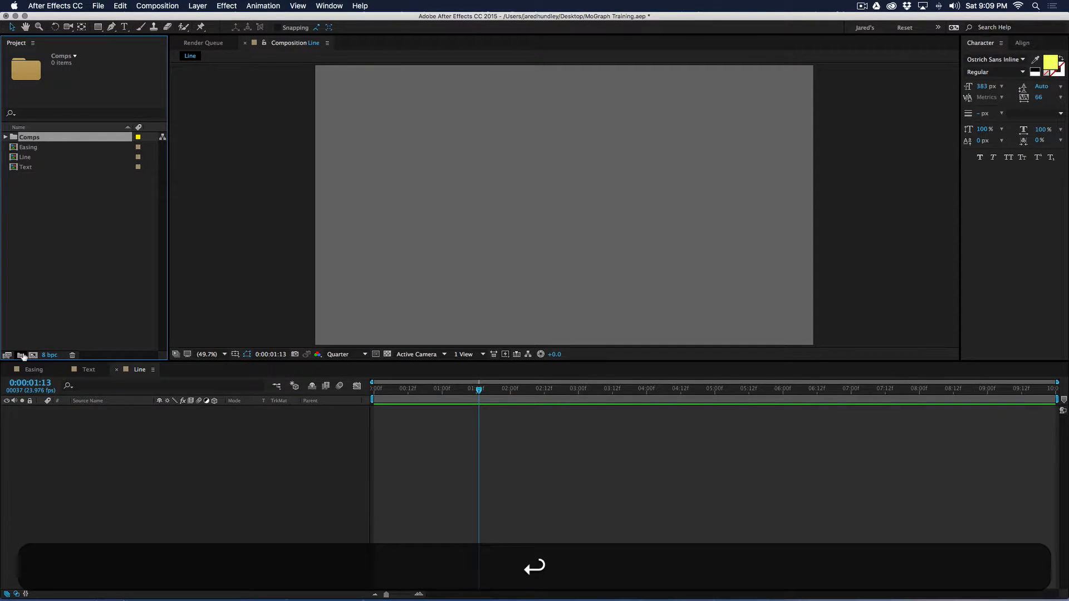
drag(43, 181, 9, 138)
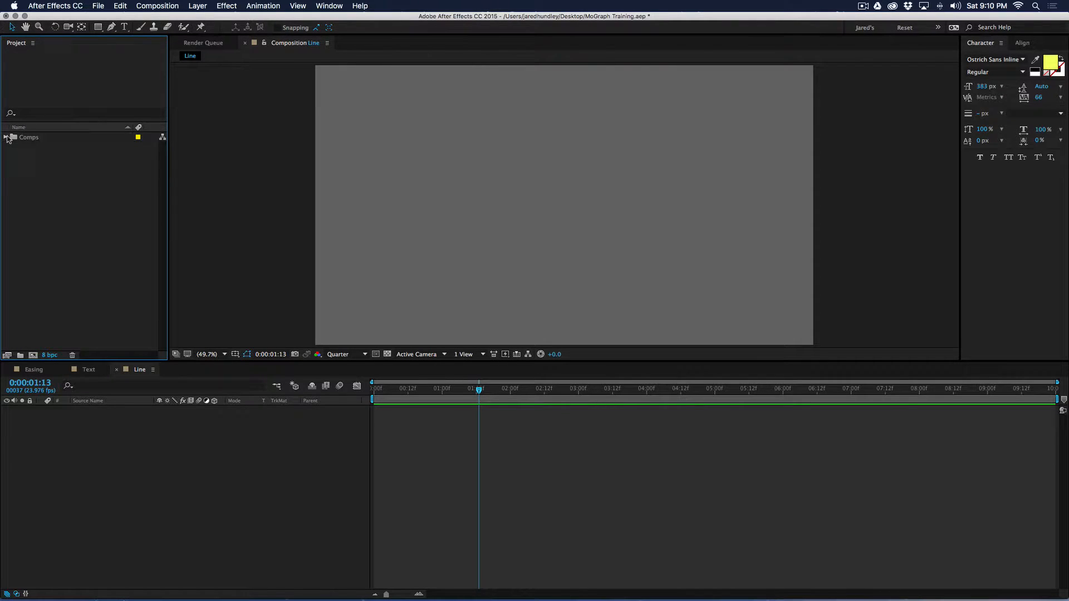
click(6, 137)
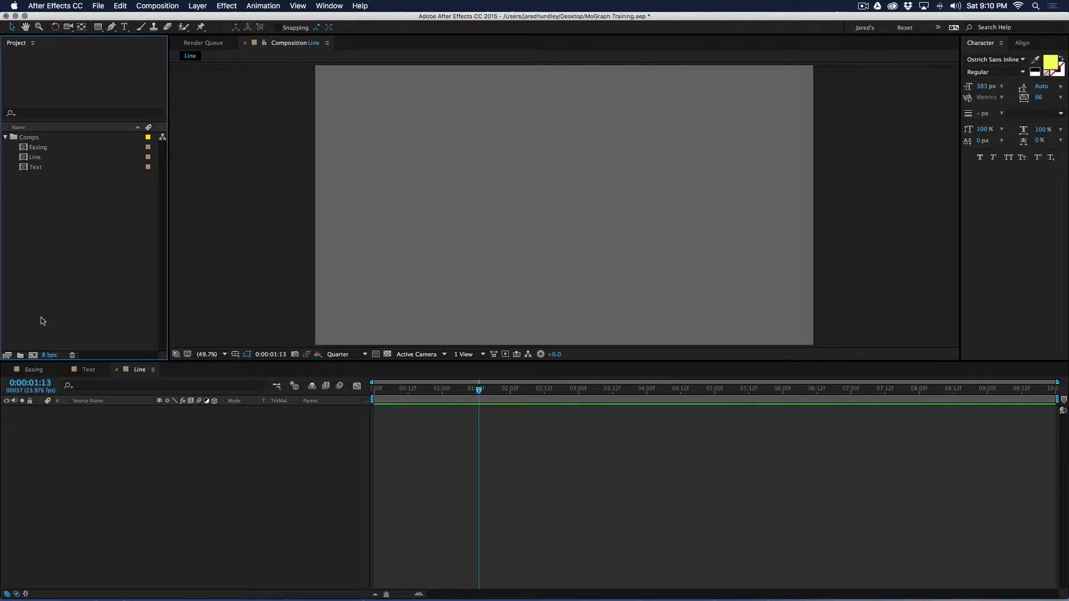
Return to the beginning of the Line composition, activate the Pen tool and set its fill to none.
drag(464, 392, 510, 391)
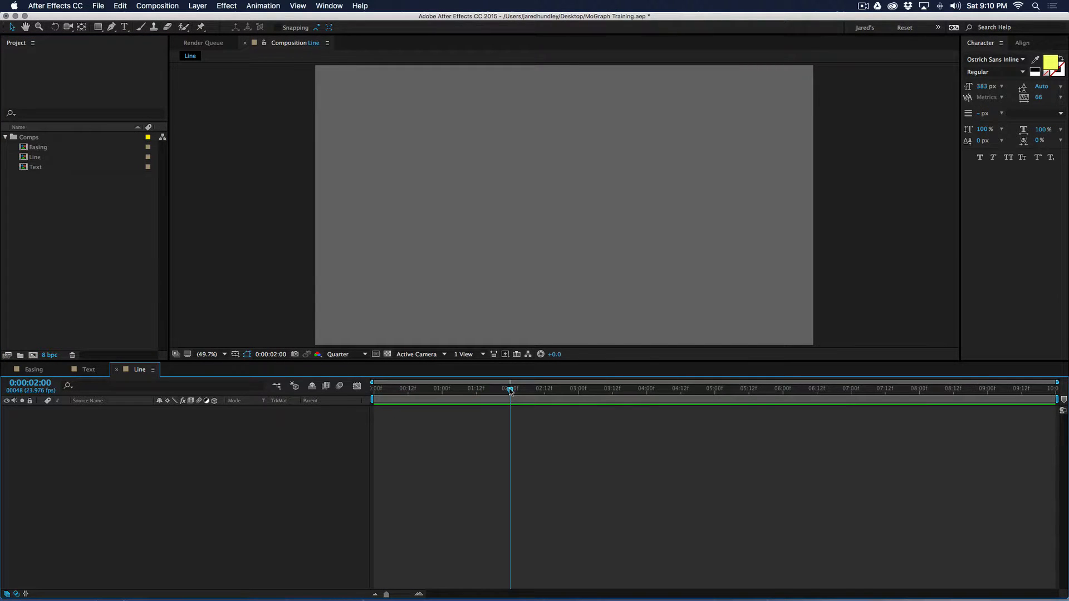
drag(428, 391, 374, 391)
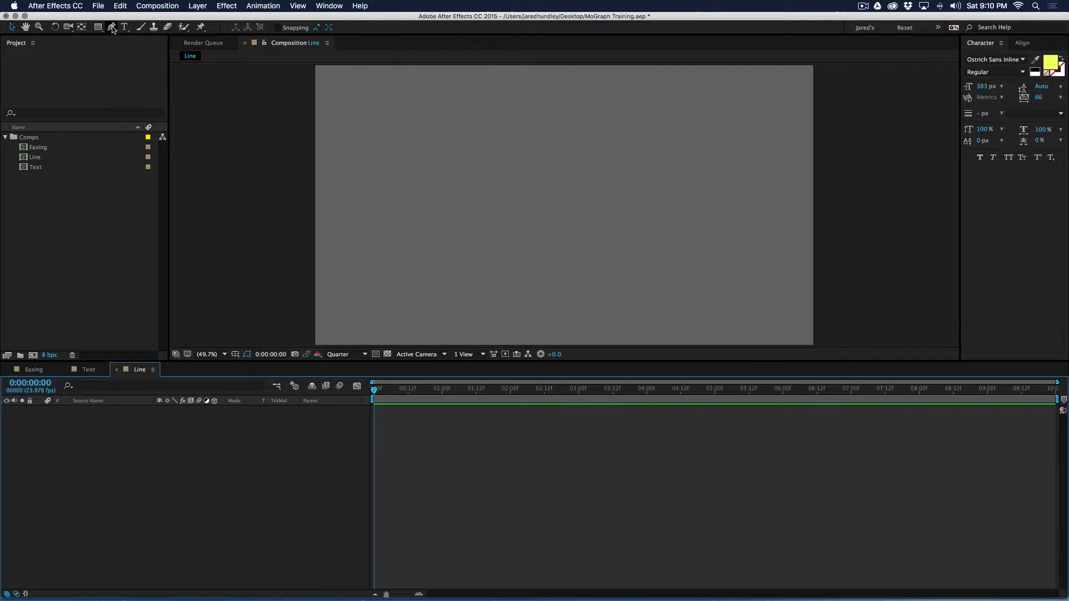
click(111, 27)
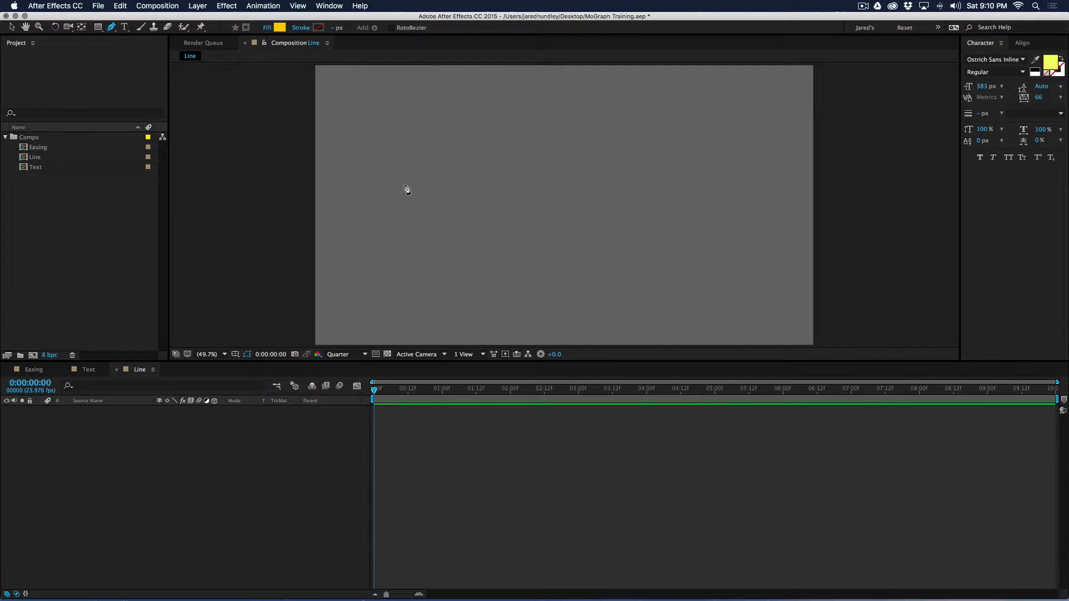
key(alt)
alt+click(281, 28)
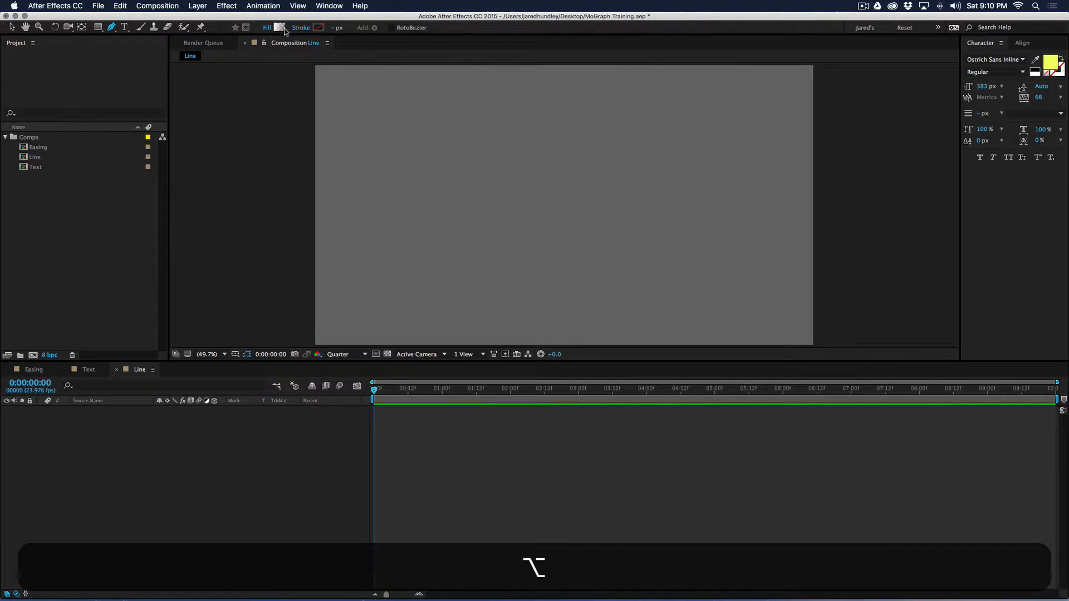
alt+click(281, 27)
alt+click(281, 28)
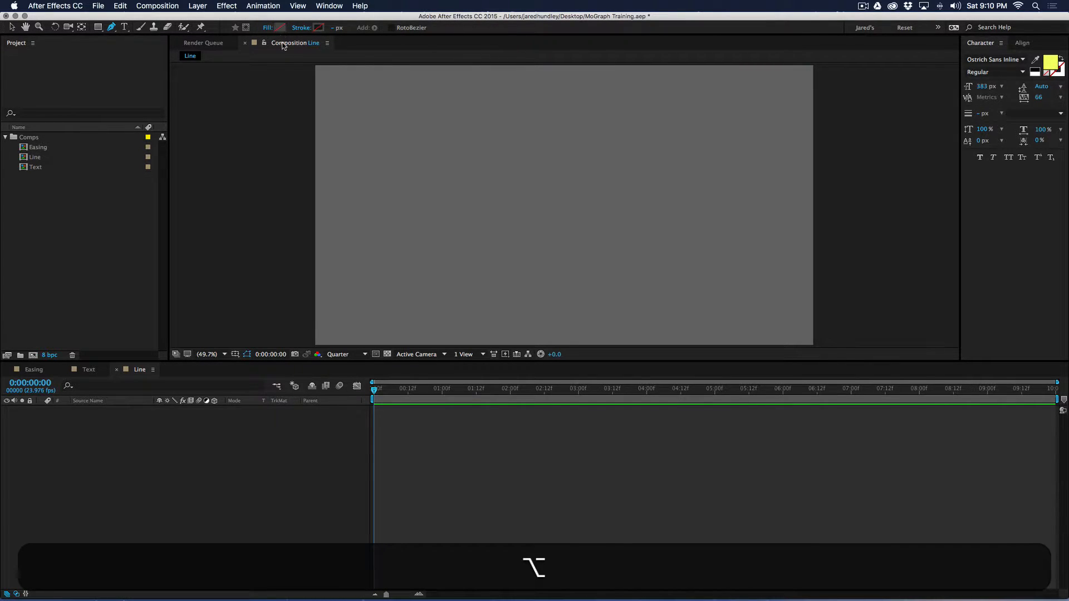
Set the shape stroke to solid 00D8FF at 40 px wide and draw a short diagonal line with the Pen tool.
click(319, 29)
drag(455, 374, 472, 352)
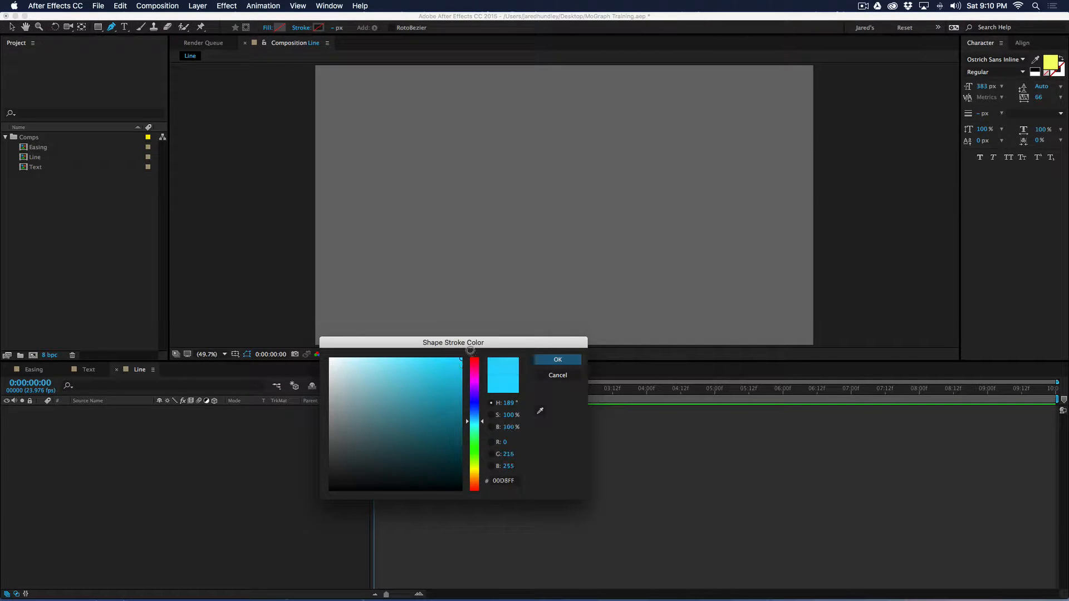
click(558, 360)
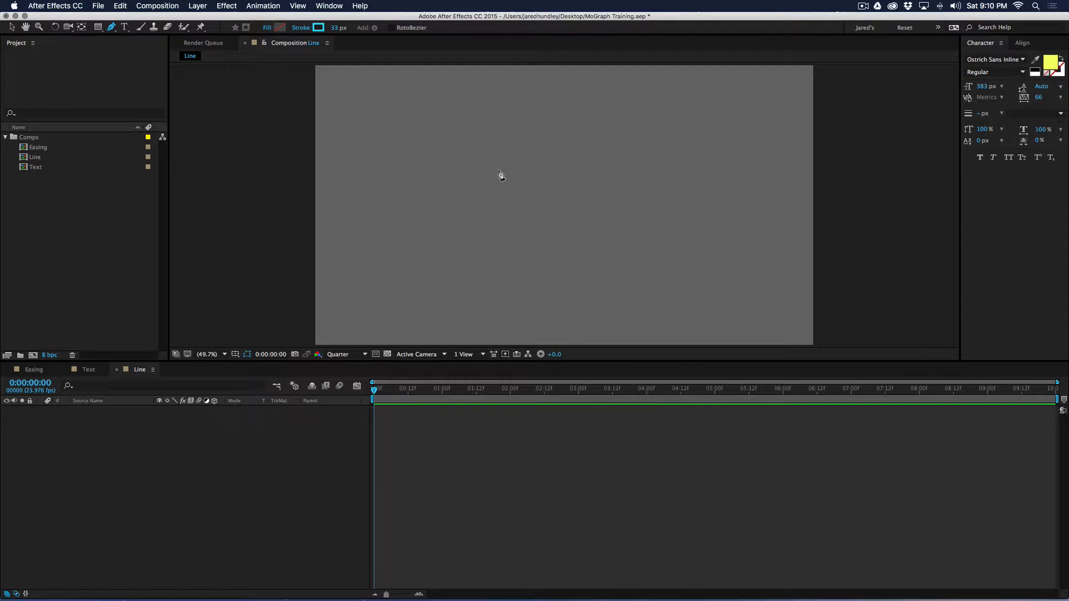
click(338, 28)
text(40)
key(Tab)
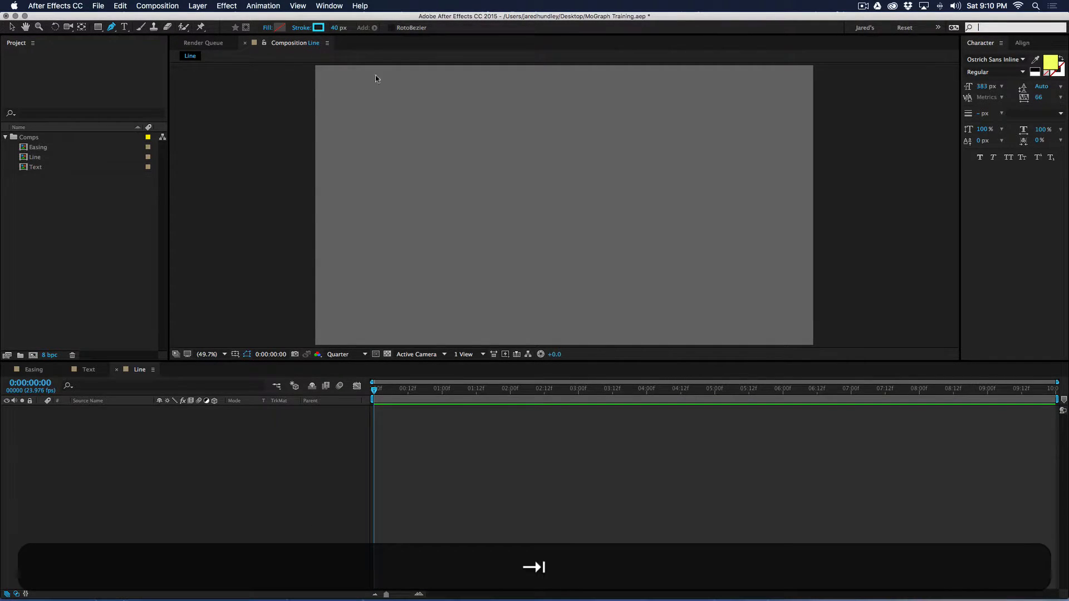
click(376, 203)
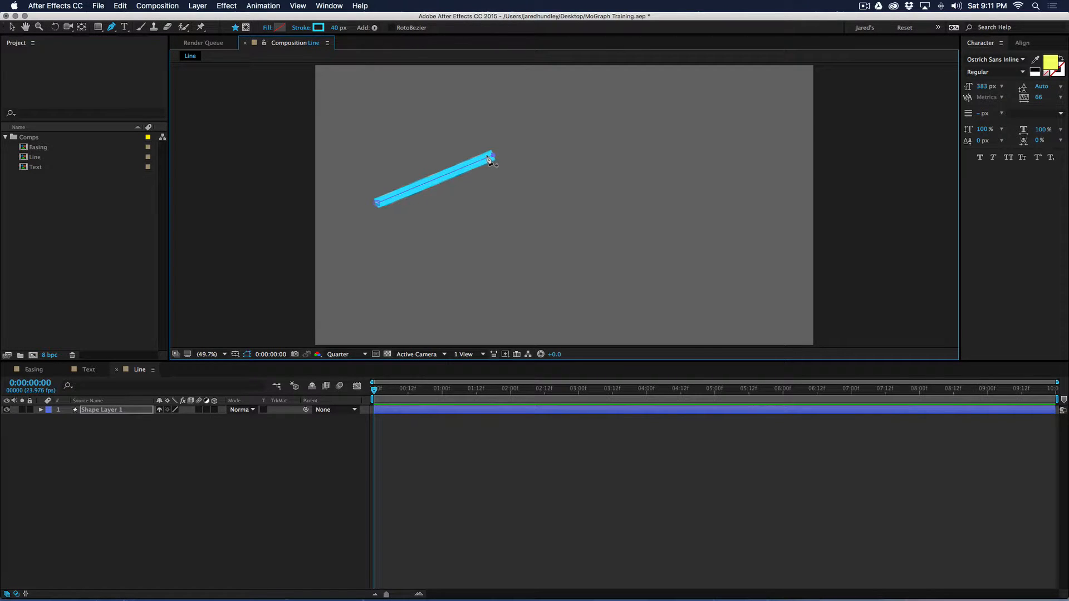
Turn on a solid FFD000 fill for the diagonal line and delete its shape layer.
click(279, 28)
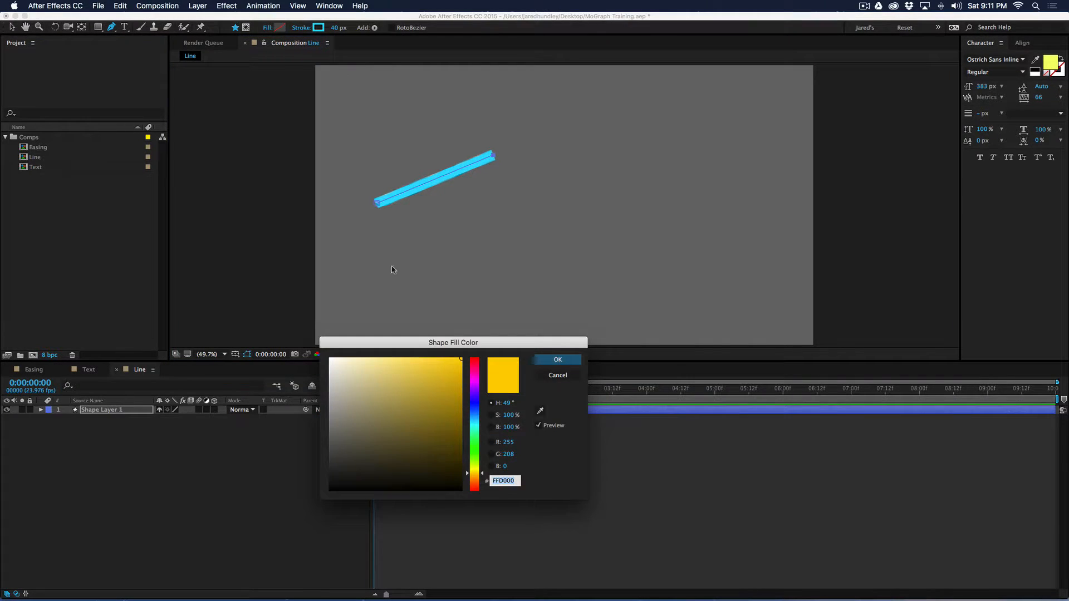
click(557, 360)
click(401, 433)
click(400, 410)
key(BackSpace)
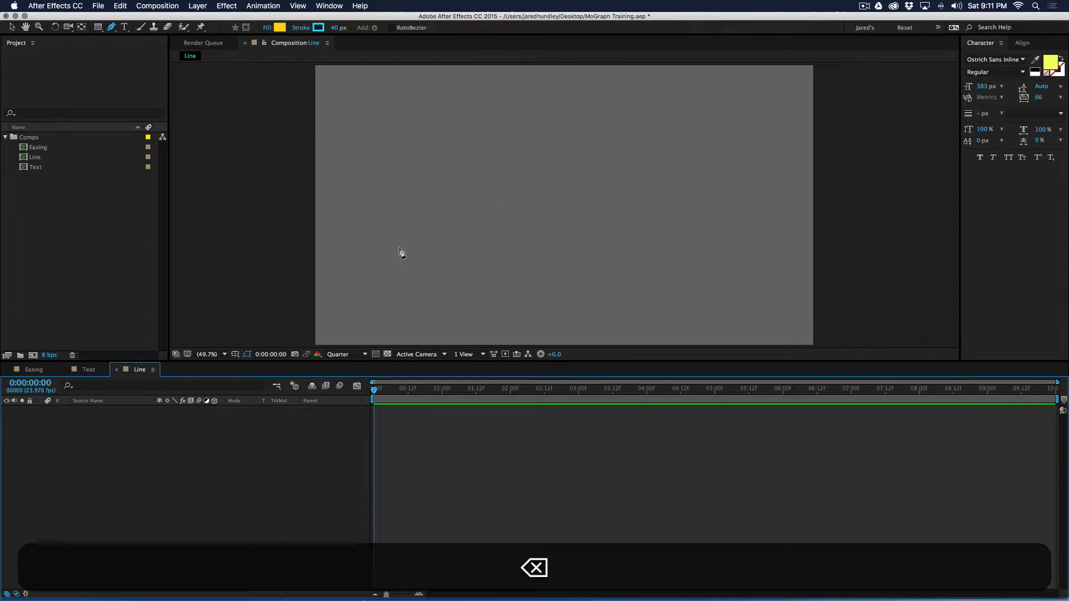
Draw a three-point angled test path with the Pen tool, using the yellow fill and blue stroke.
click(387, 190)
click(523, 157)
click(569, 232)
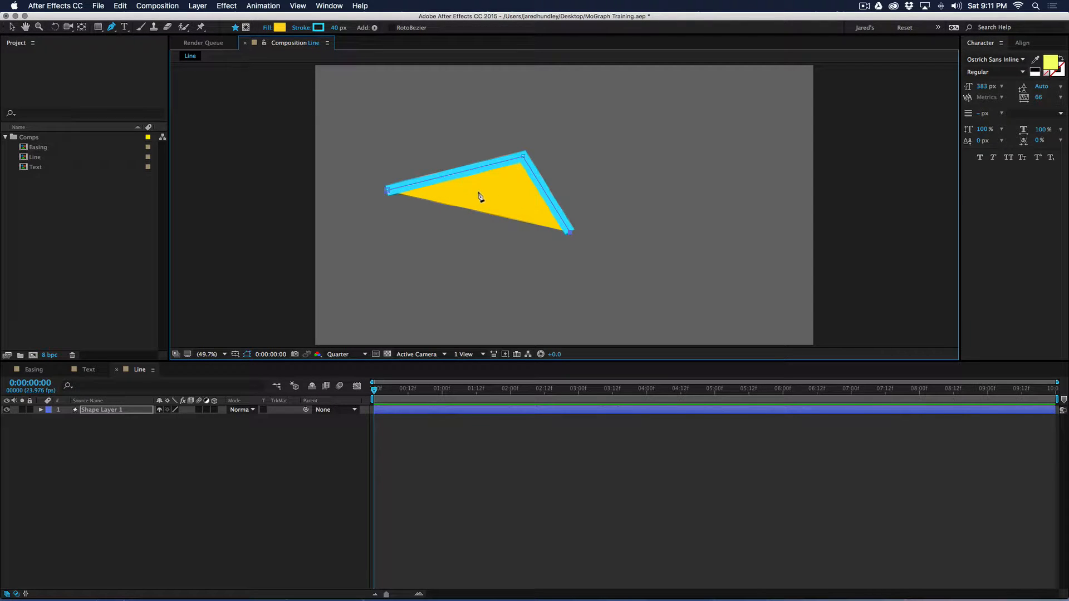
click(280, 27)
click(562, 375)
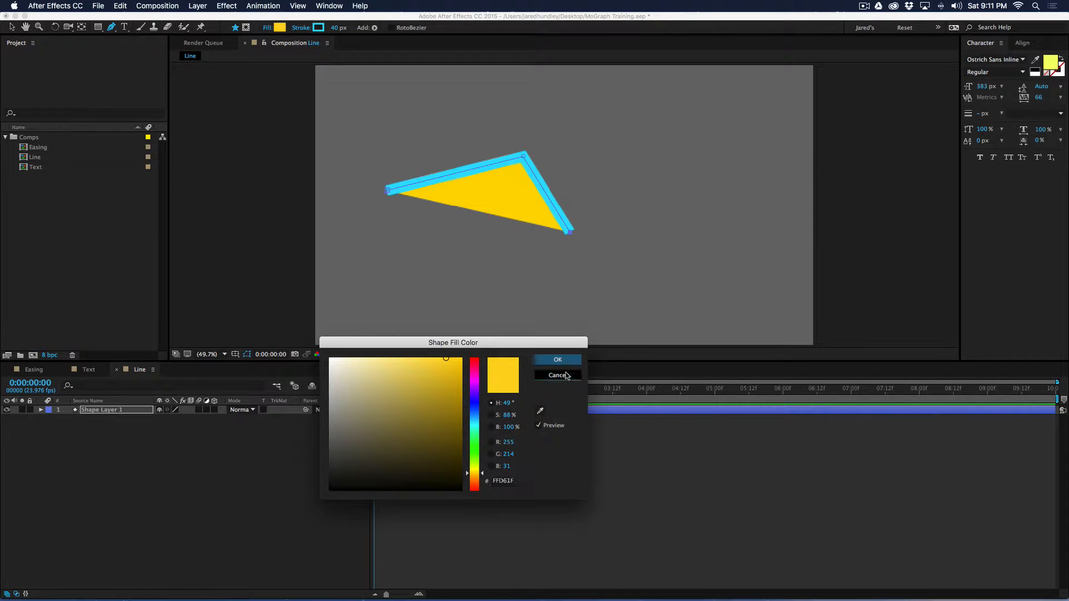
Cycle the test shape's fill type through to none and delete its shape layer.
alt+click(280, 28)
alt+click(280, 28)
alt+click(281, 28)
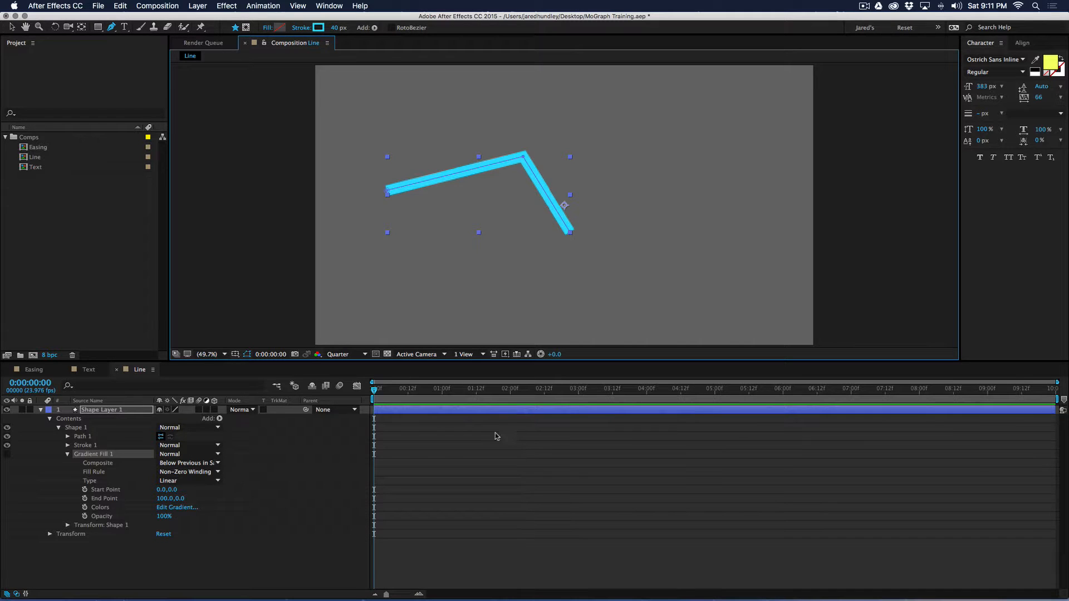
click(133, 414)
key(BackSpace)
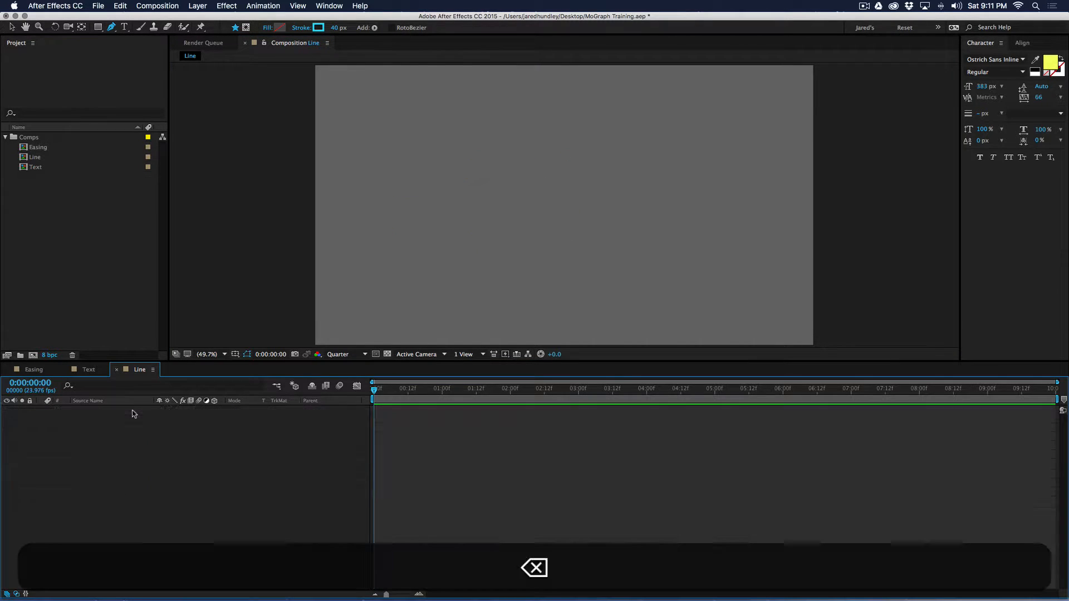
click(390, 225)
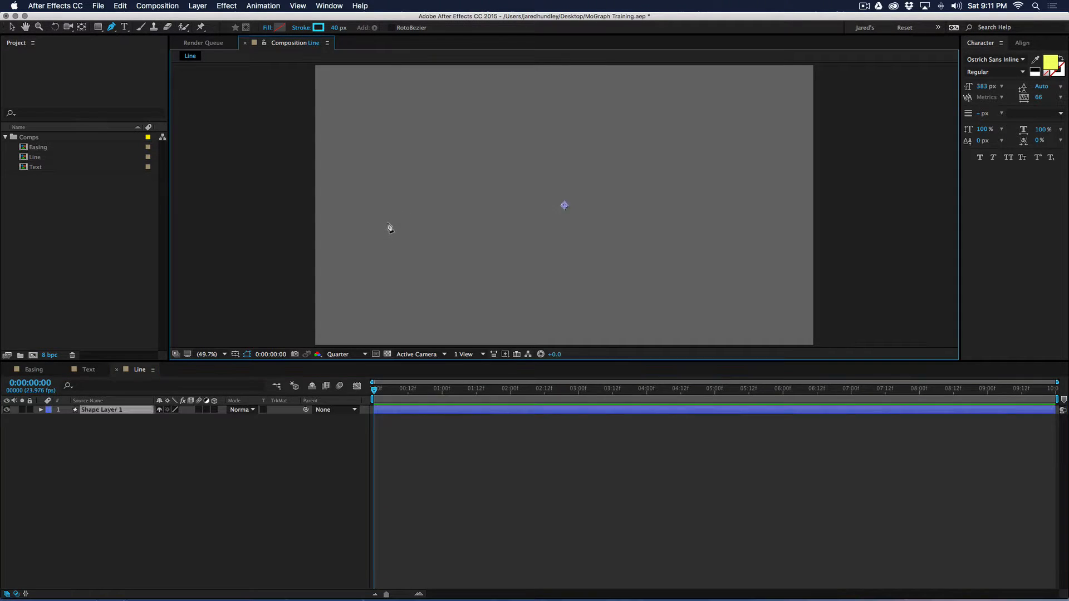
key(super+z)
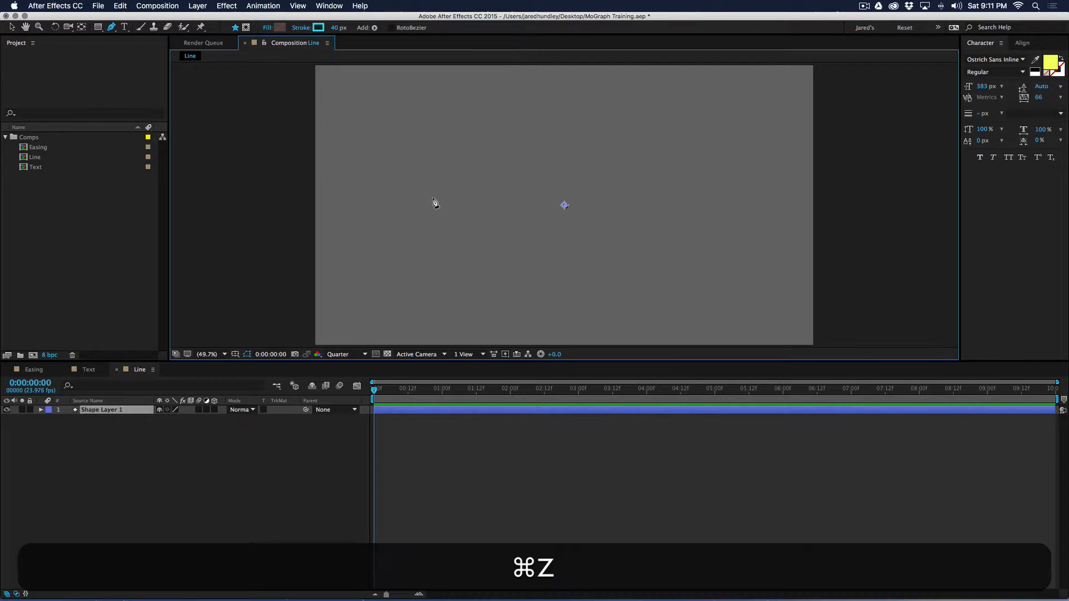
key(BackSpace)
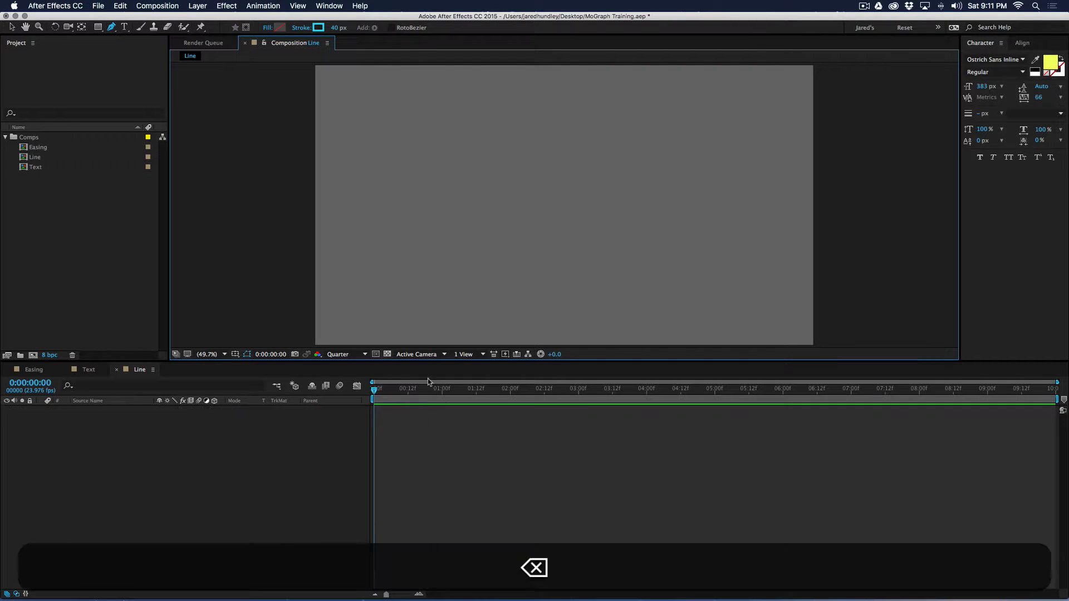
Draw a zigzag of three straight stroked segments with the Pen tool across the composition's upper half.
click(394, 240)
click(502, 162)
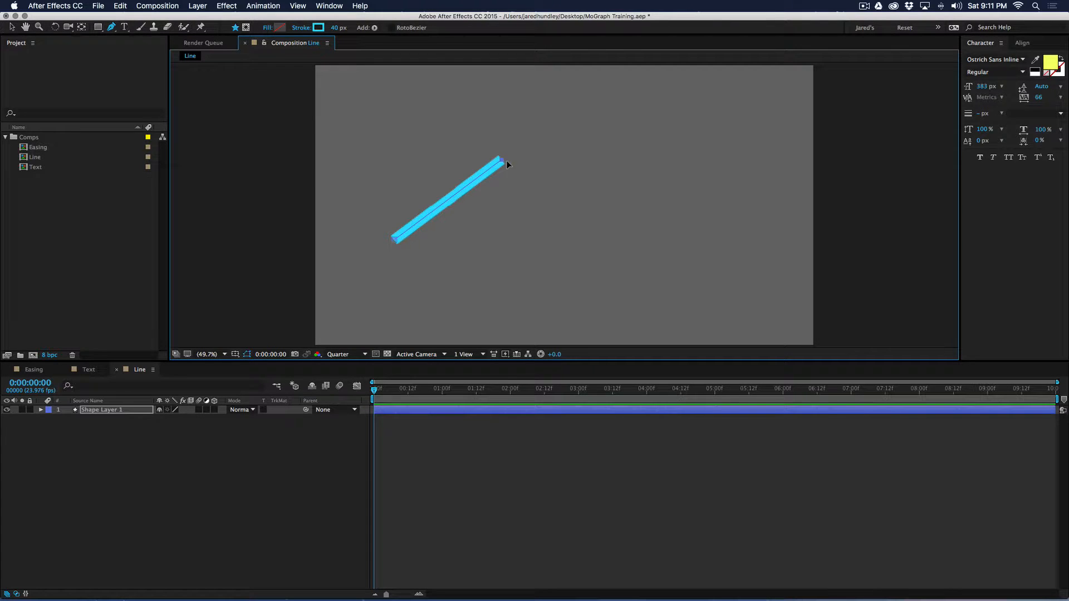
click(556, 183)
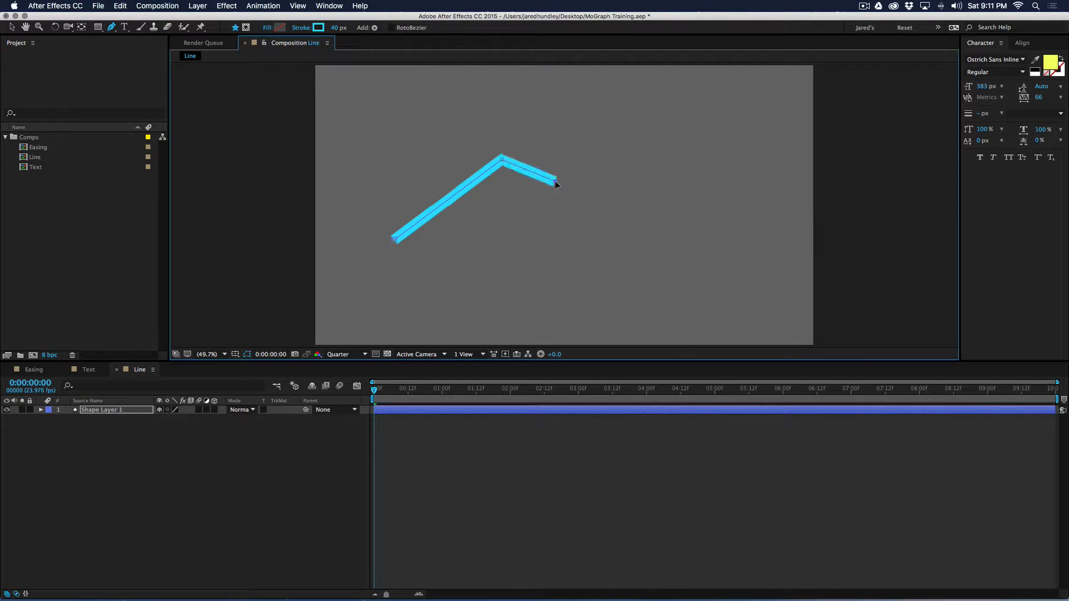
click(588, 142)
Continue the path with smooth curves: a large loop that crosses itself, a downward sweep and an inward curl at the end.
drag(619, 166, 615, 195)
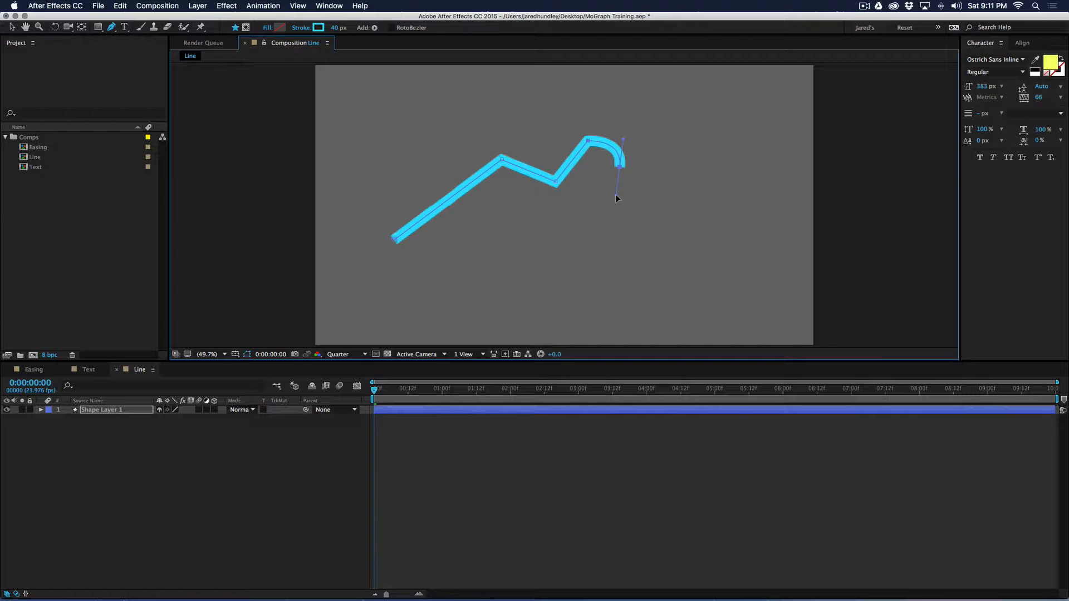
drag(692, 254, 753, 237)
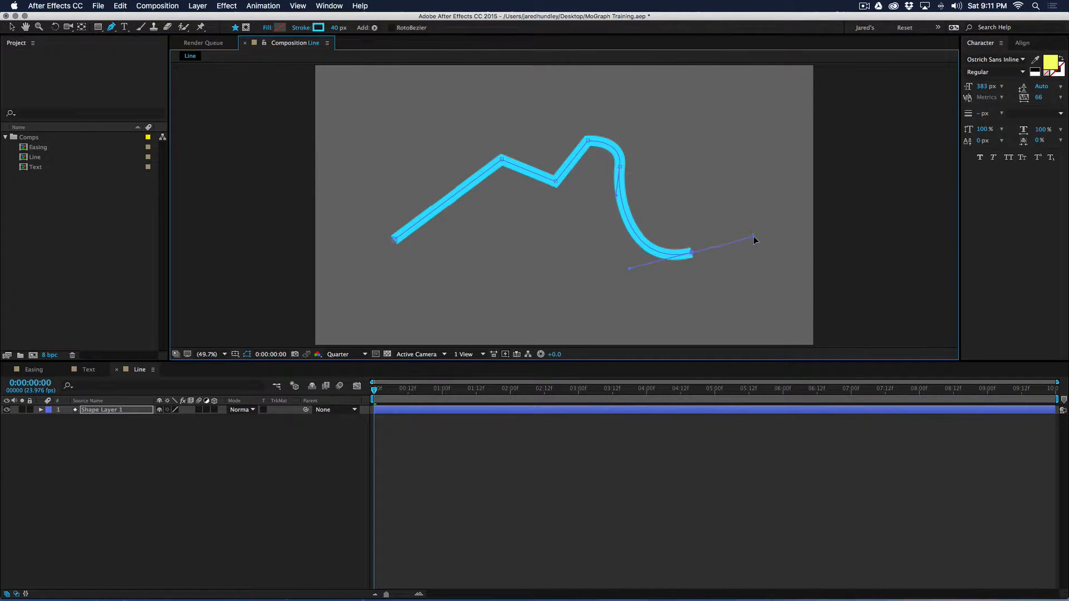
click(710, 136)
drag(708, 136, 692, 122)
drag(573, 241, 544, 365)
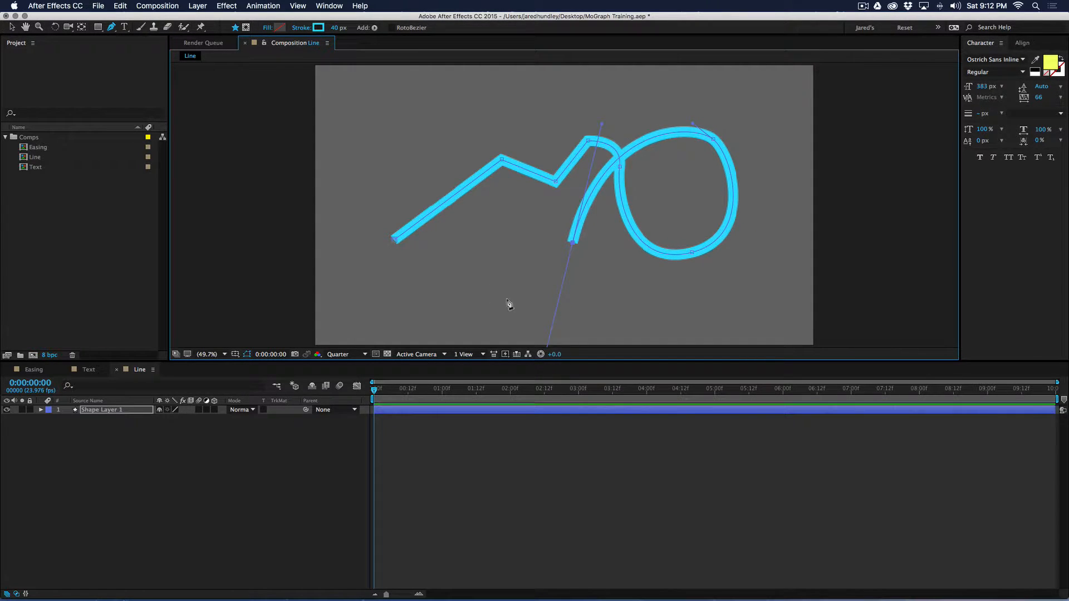
drag(443, 269, 429, 221)
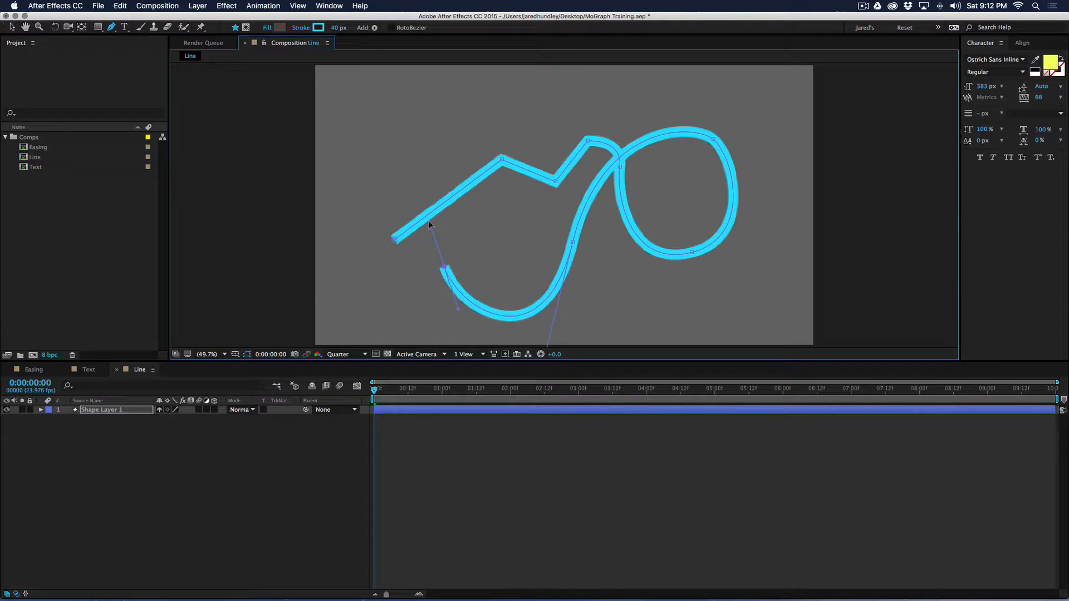
mouse_move(512, 257)
mouse_down()
mouse_move(522, 298)
mouse_move(509, 265)
mouse_move(510, 277)
mouse_up()
mouse_move(512, 215)
mouse_down()
mouse_move(523, 203)
mouse_move(504, 204)
mouse_up()
Adjust the Bezier handles of the curl, the downward sweep and the loop's upper point to smooth the curves.
click(448, 265)
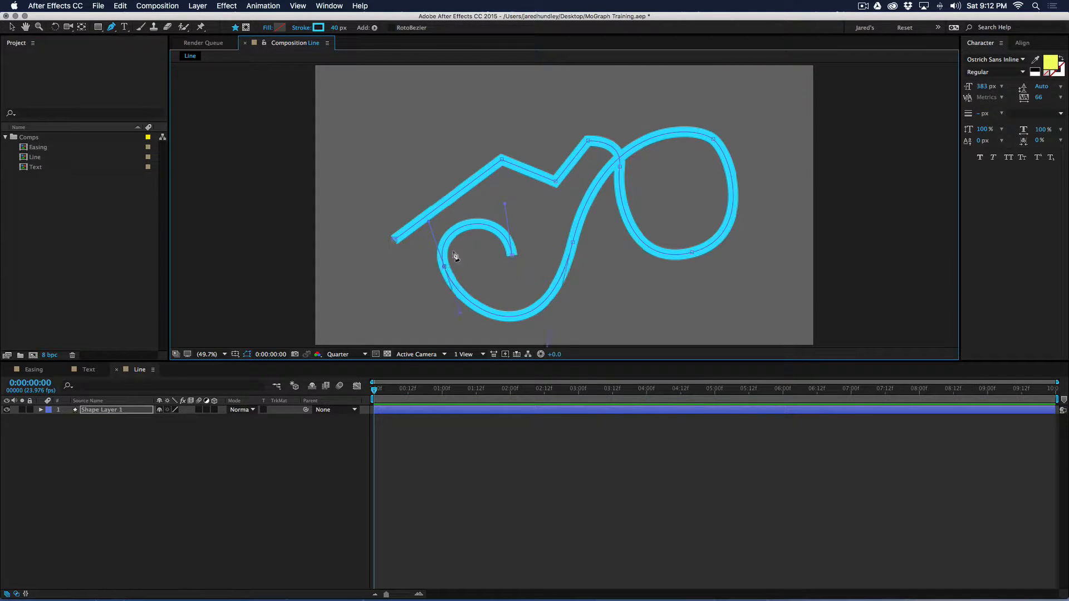
drag(427, 224, 434, 225)
click(573, 242)
drag(601, 124, 594, 138)
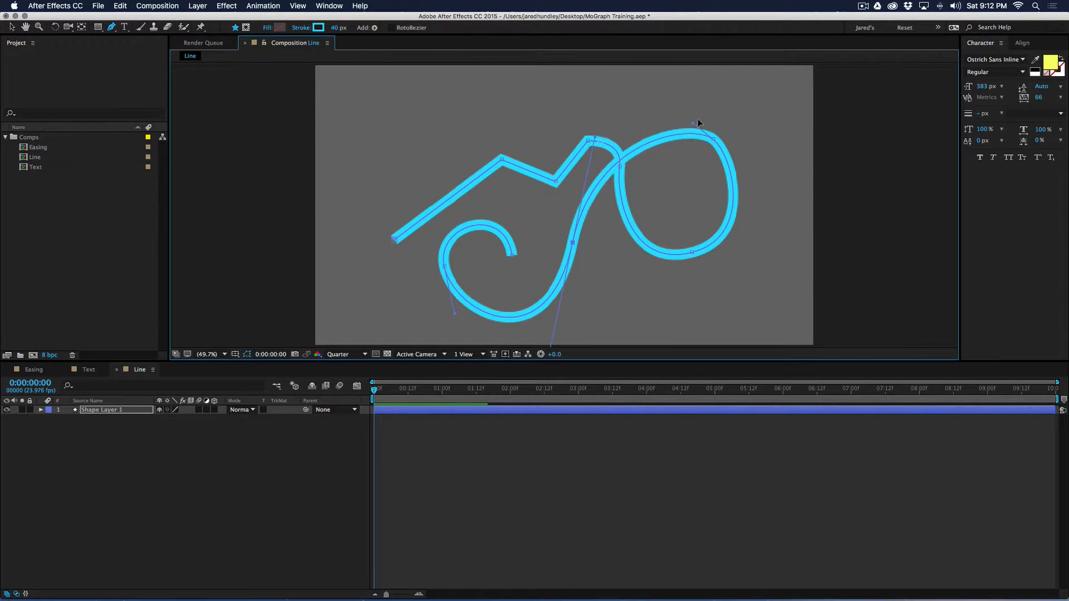
drag(690, 125, 685, 112)
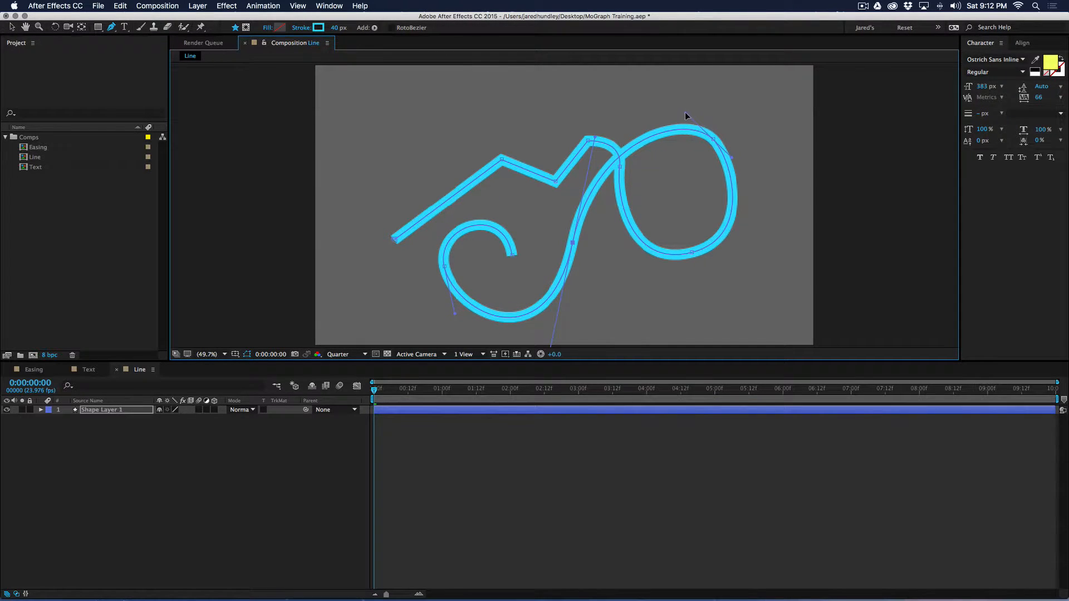
click(513, 255)
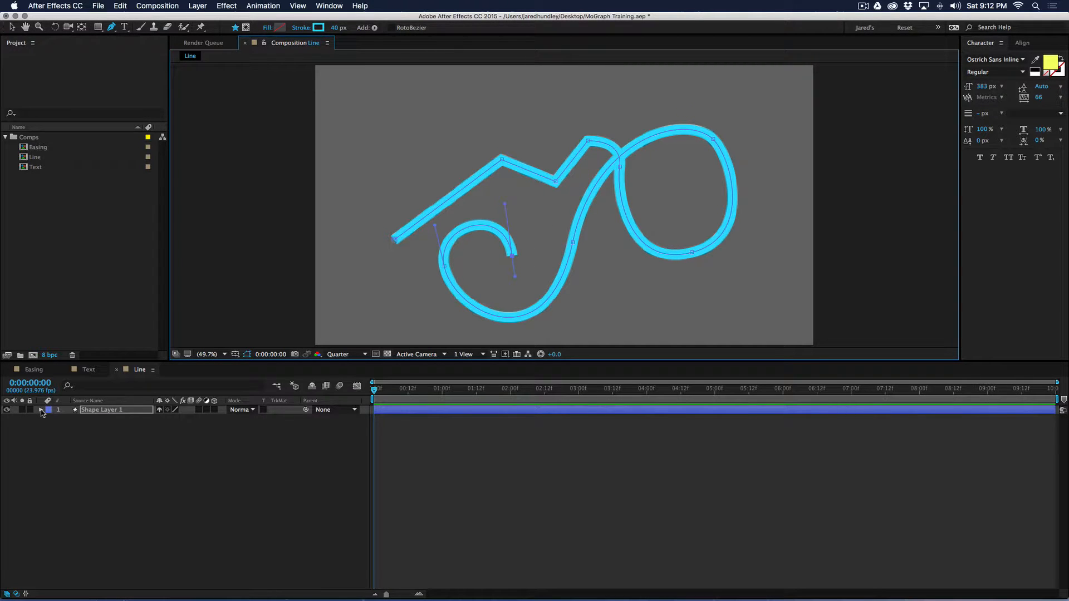
Rename the shape layer as Stroke.
click(68, 412)
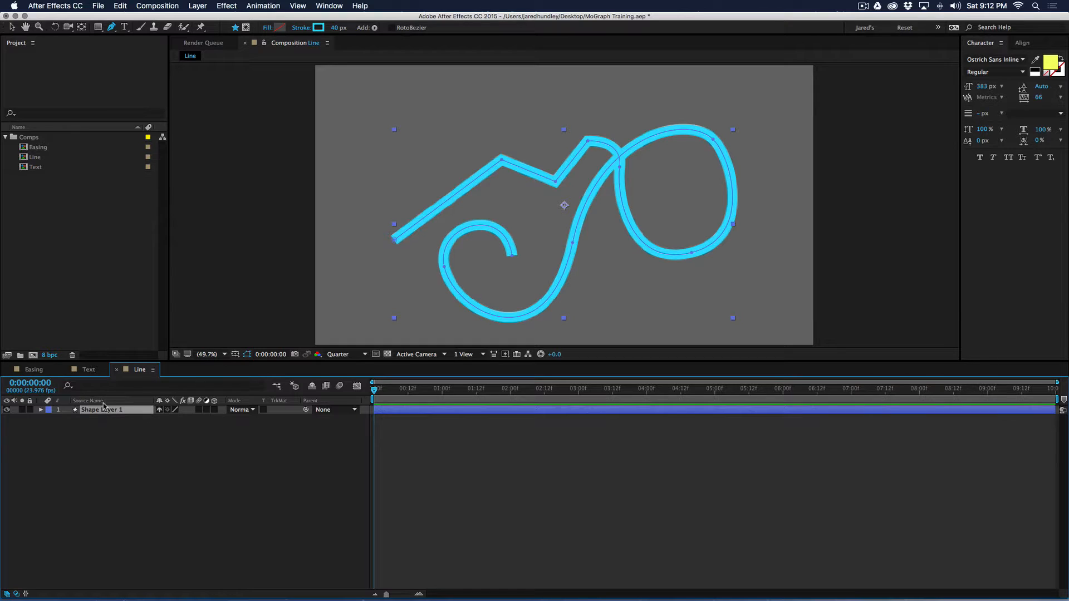
key(Return)
text(Stroke)
key(Return)
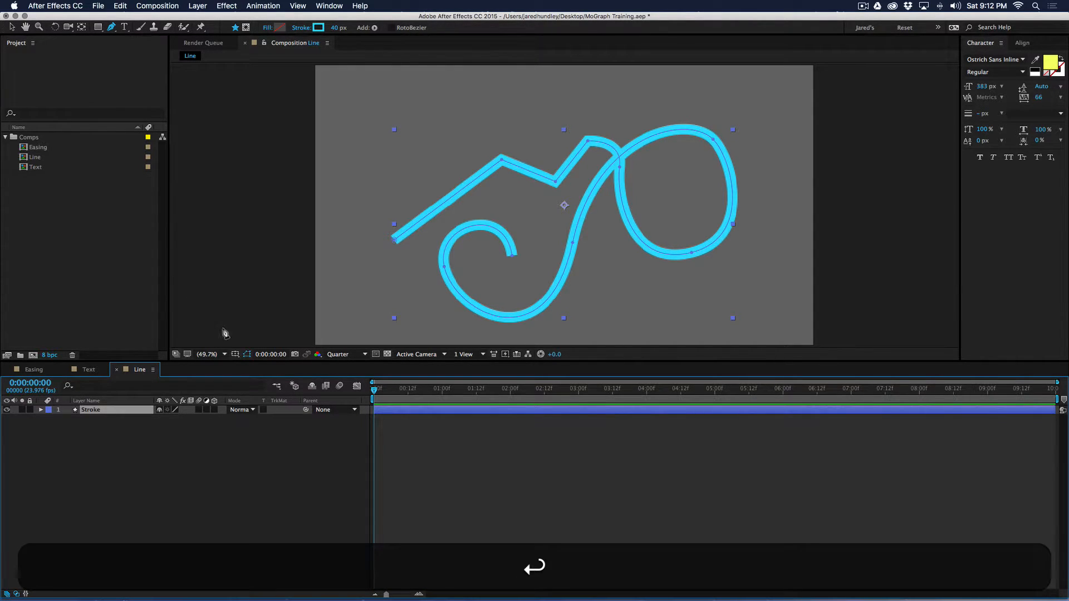
Set the Stroke 1 line cap to Round Cap and the line join to Round Join.
click(40, 410)
click(50, 419)
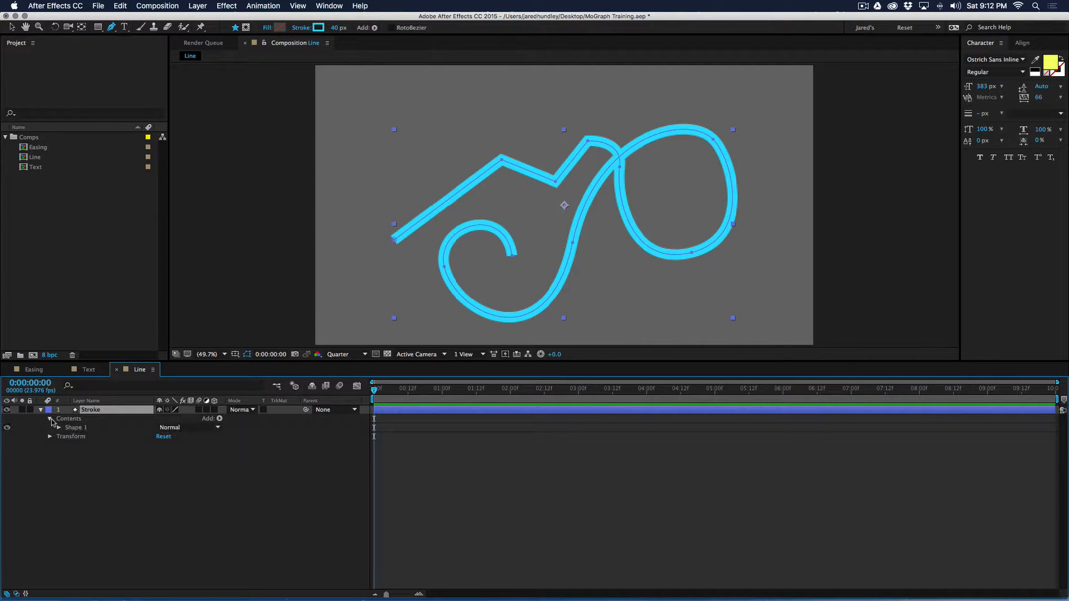
click(59, 428)
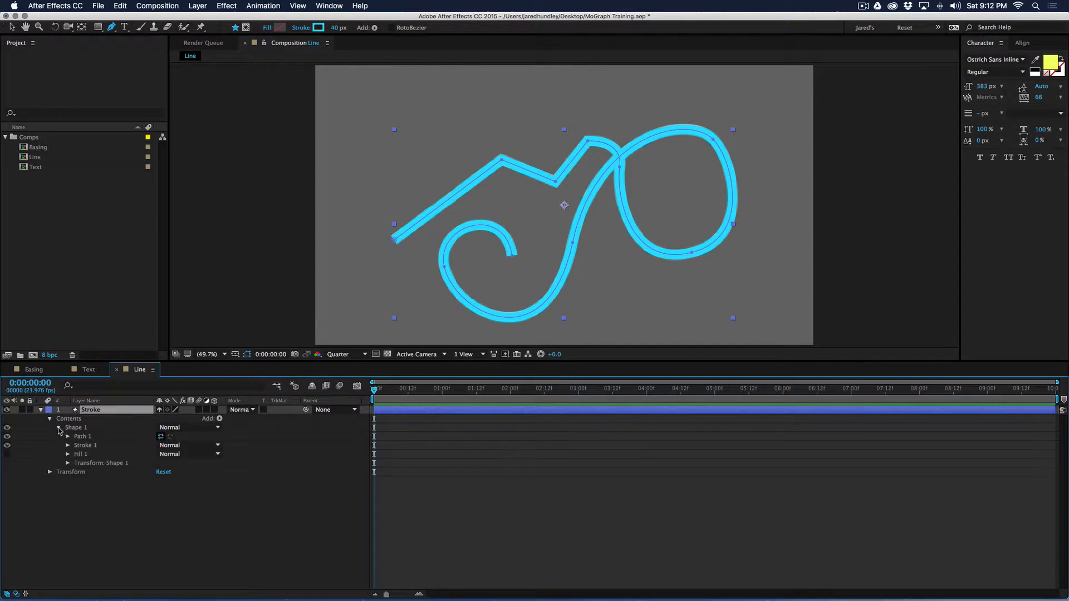
click(68, 445)
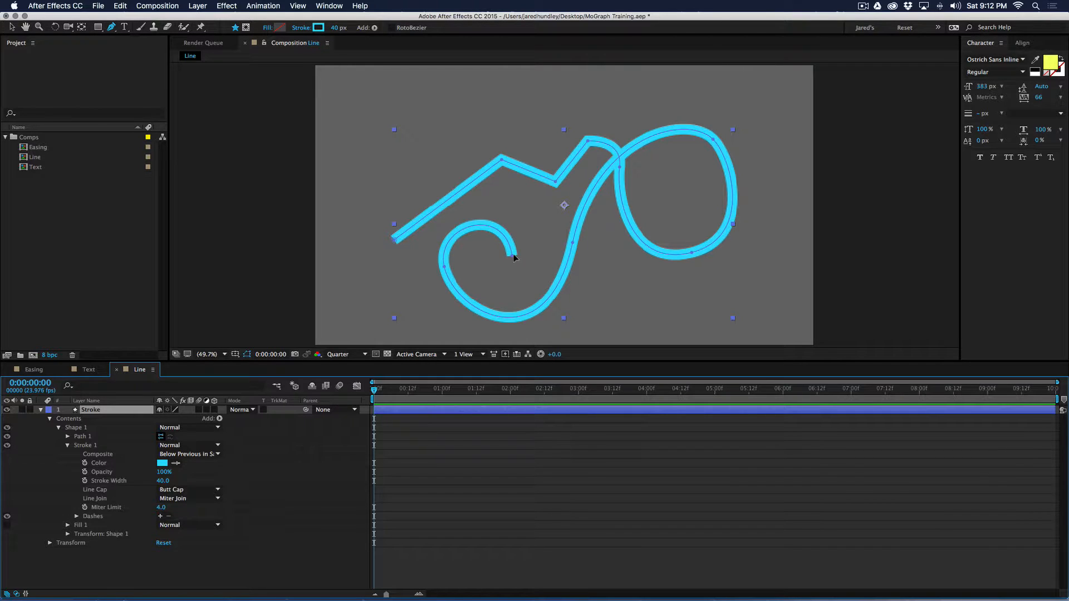
click(184, 489)
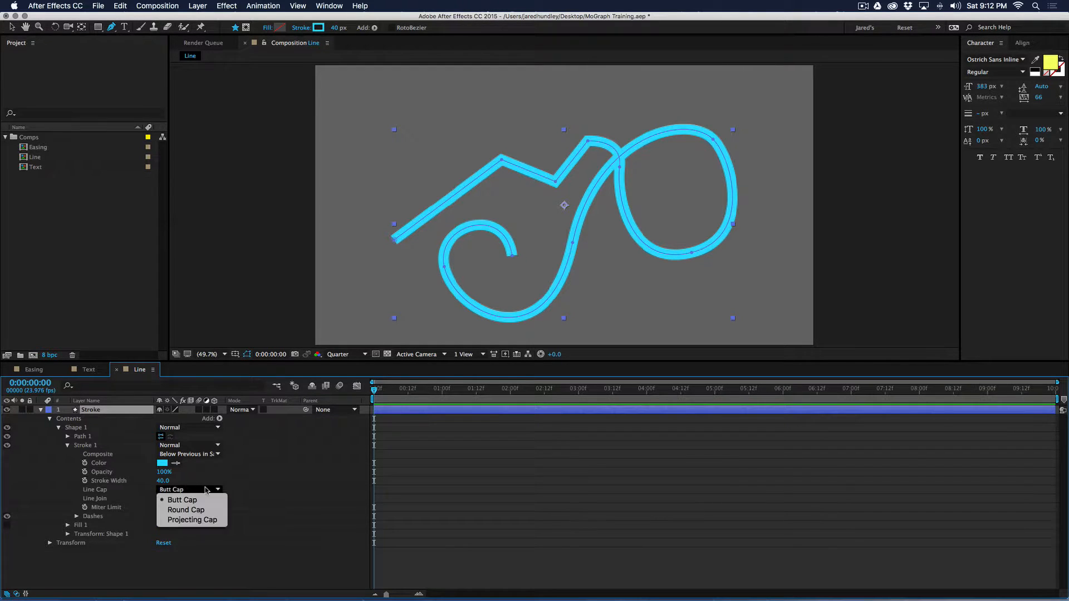
click(200, 510)
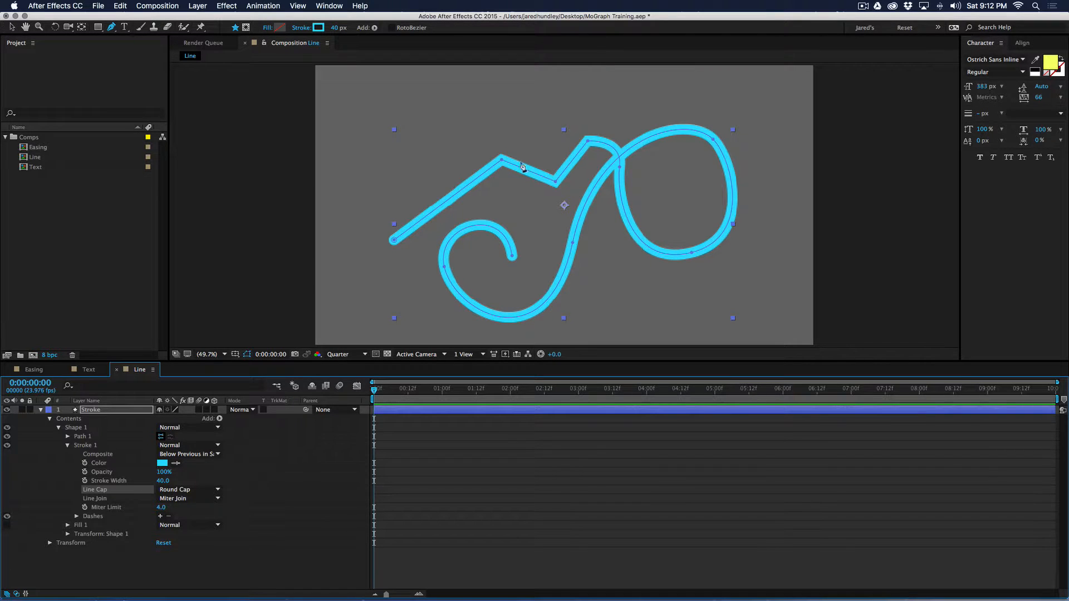
click(199, 498)
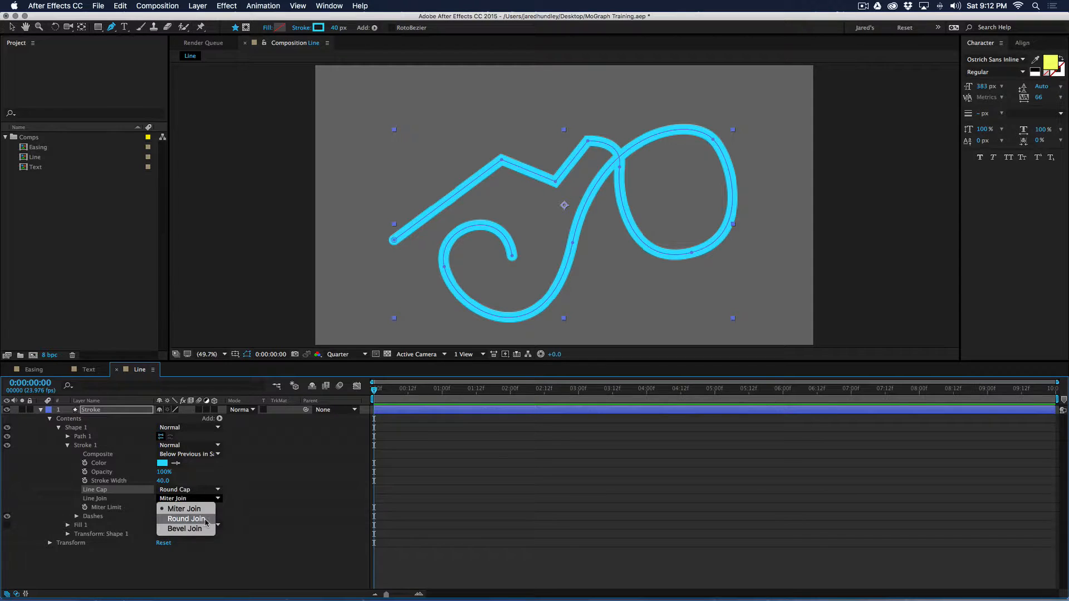
click(186, 519)
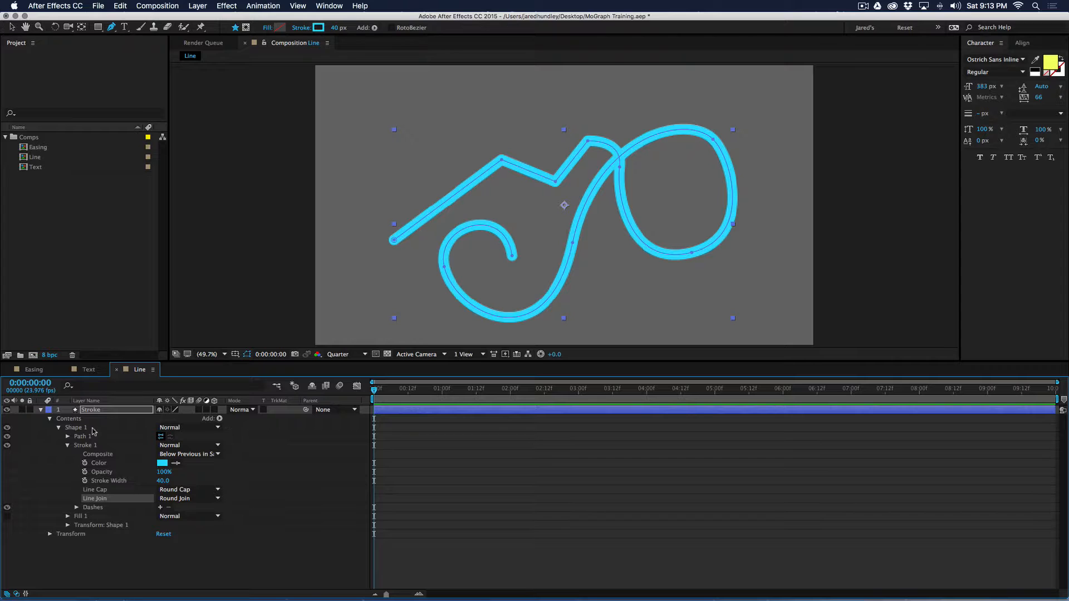
Add Trim Paths to the Stroke layer and expand its properties.
click(220, 419)
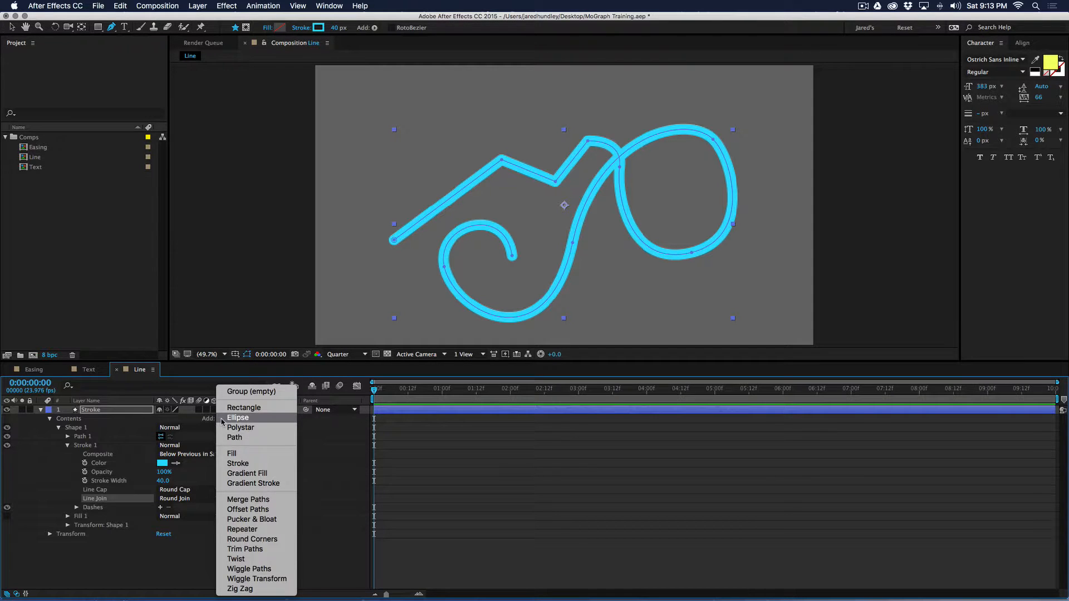
click(264, 550)
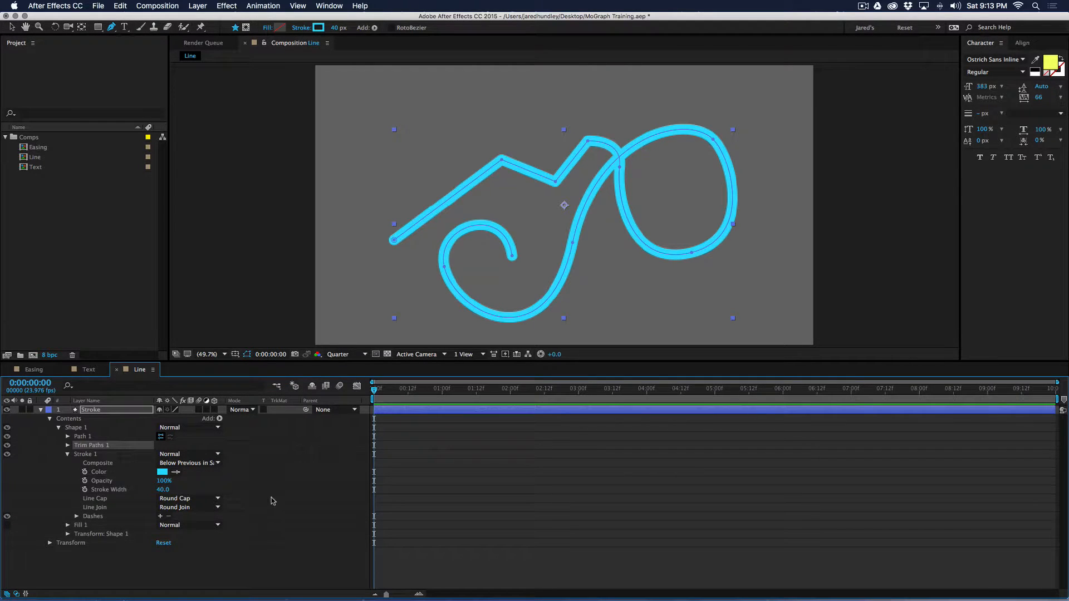
click(67, 445)
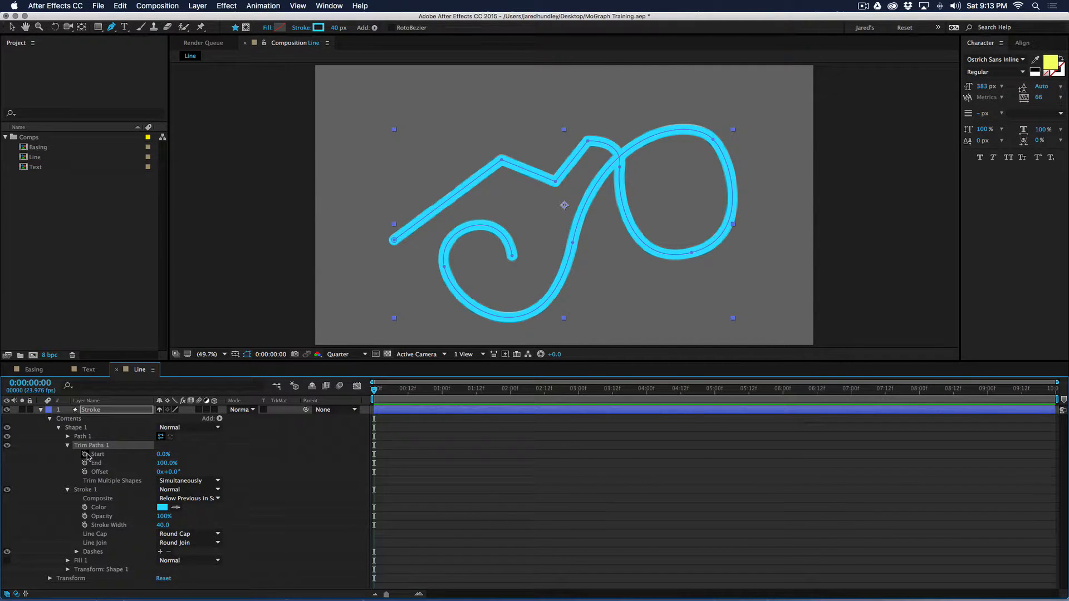
Keyframe the Trim Paths Start from 0% at 0:00 to 100% at 2:00.
click(85, 454)
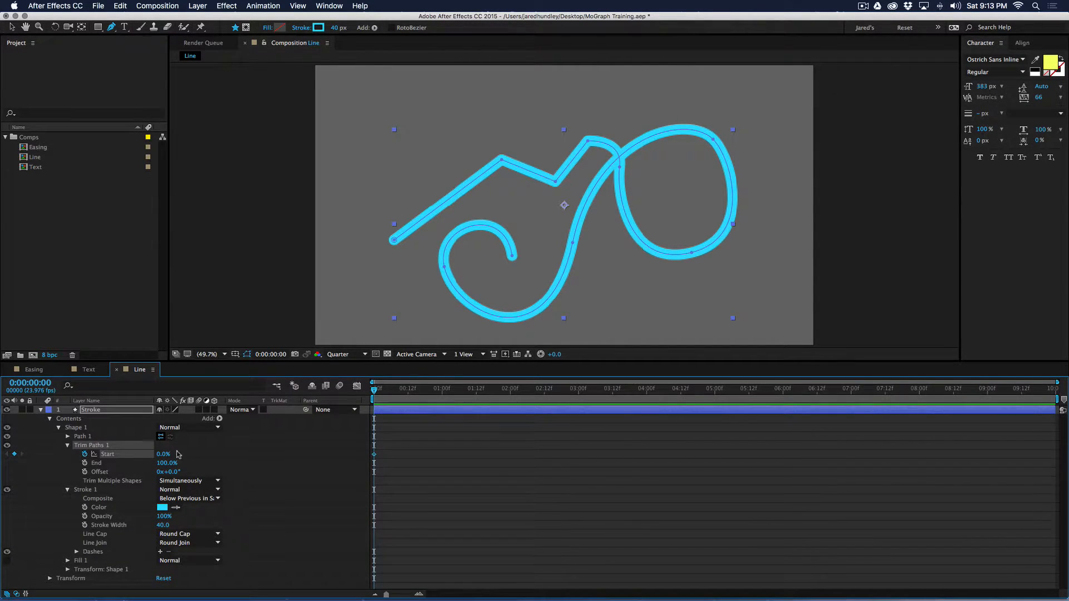
drag(457, 388, 511, 390)
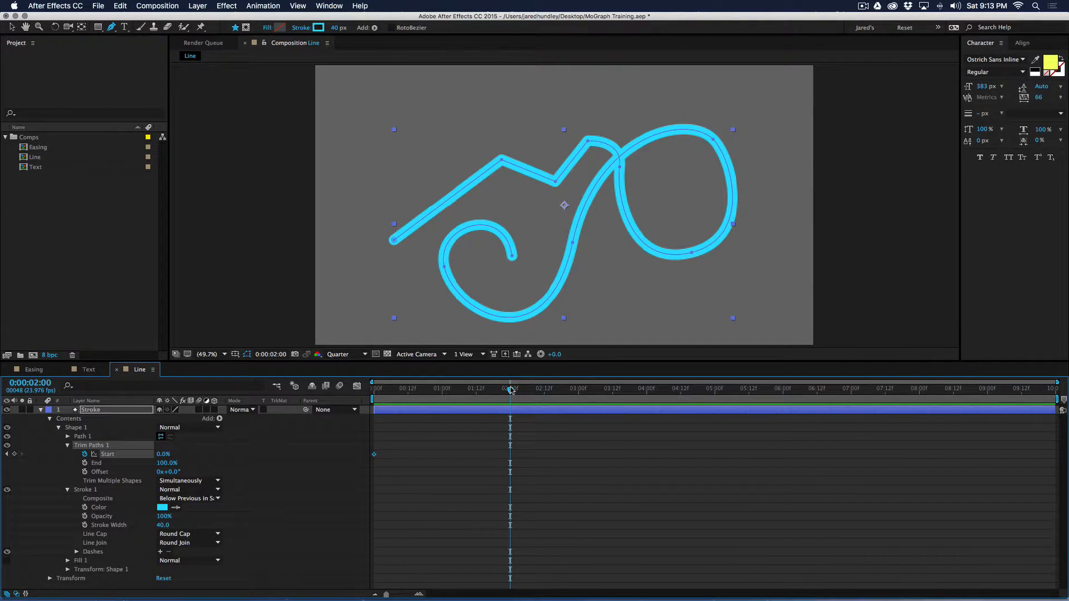
drag(162, 456, 231, 452)
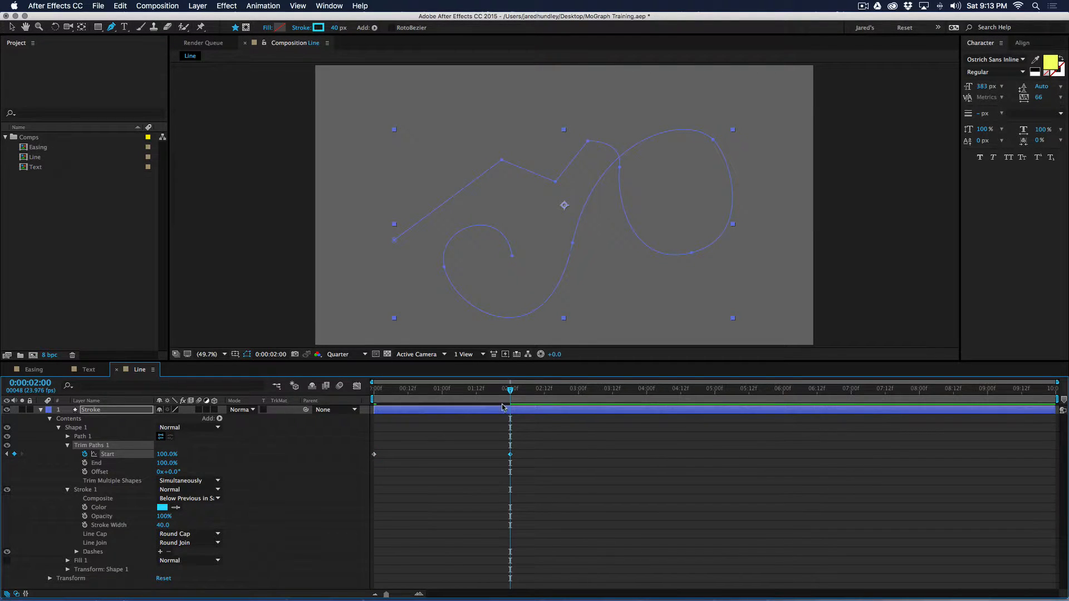
Reverse the Trim Paths Start keyframes to 100% at 0:00 and 0% at 2:00, and scrub through the animation.
drag(506, 393, 372, 391)
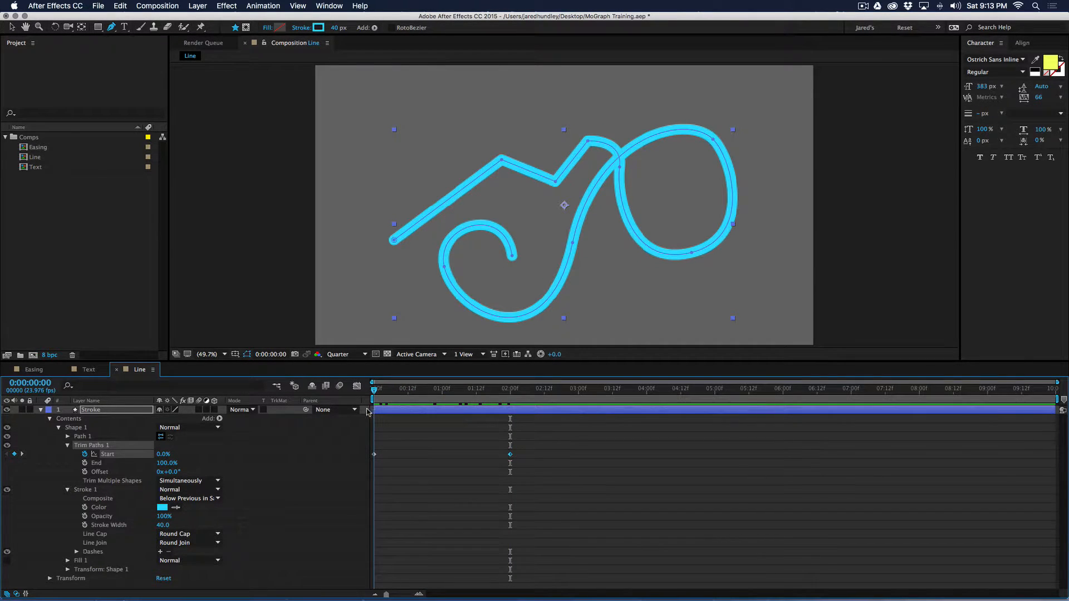
drag(165, 455, 365, 446)
click(440, 419)
drag(452, 390, 510, 389)
drag(165, 454, 136, 454)
click(161, 454)
text(0)
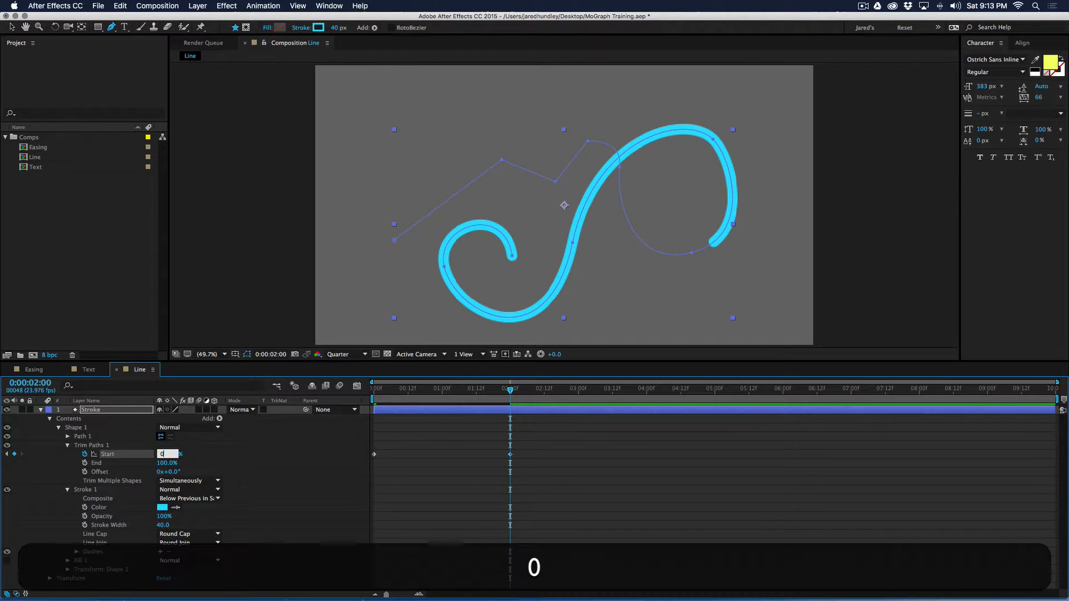
key(Return)
mouse_move(465, 392)
mouse_down()
mouse_move(371, 391)
mouse_move(513, 403)
mouse_move(463, 394)
mouse_up()
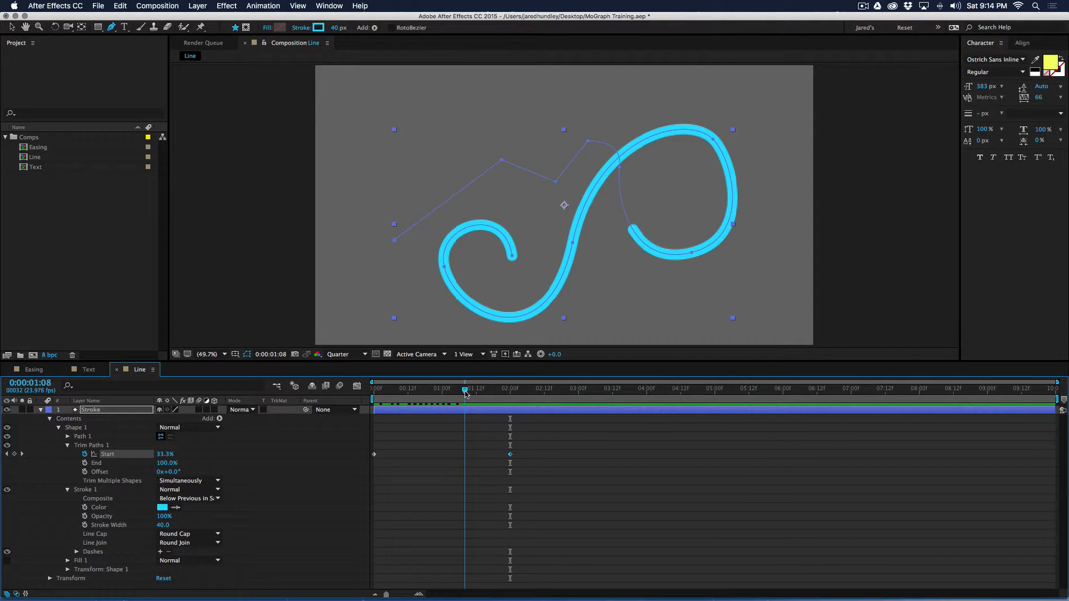
Keyframe the Trim Paths End from 100% at 1:08 to 0% at 3:00, and scrub back through the animation.
click(85, 463)
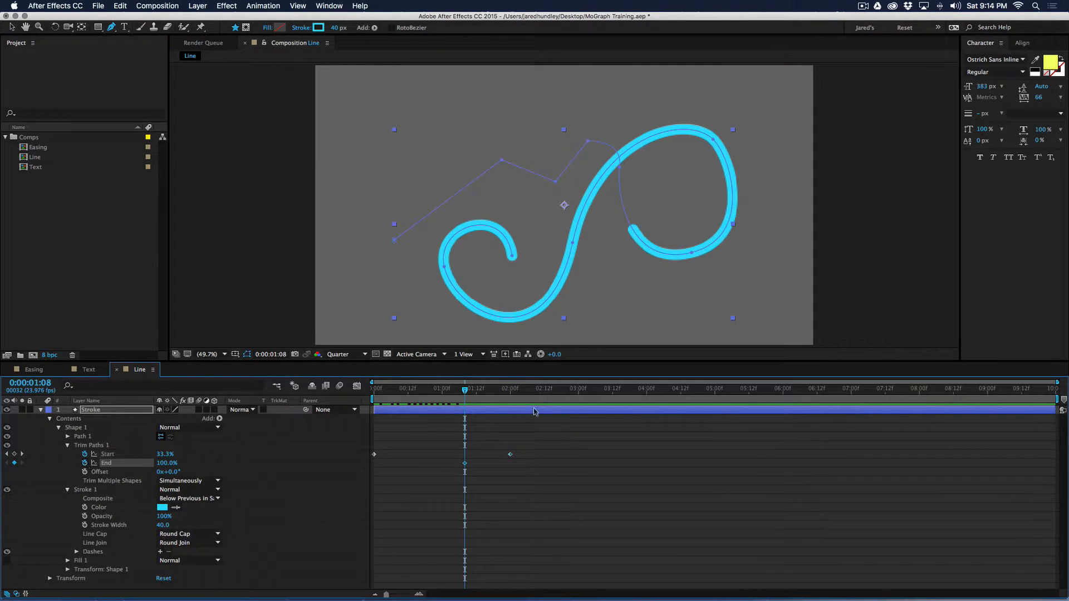
drag(474, 392, 467, 394)
drag(466, 393, 581, 396)
drag(167, 463, 100, 455)
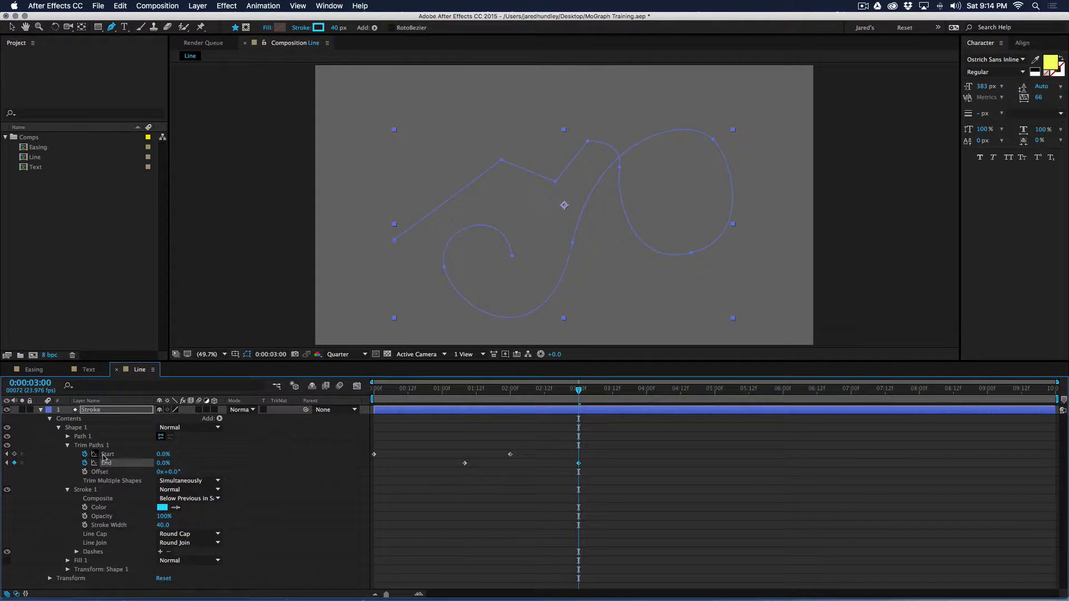
click(539, 436)
mouse_move(578, 389)
mouse_down()
mouse_move(396, 386)
mouse_move(578, 393)
mouse_move(539, 393)
mouse_up()
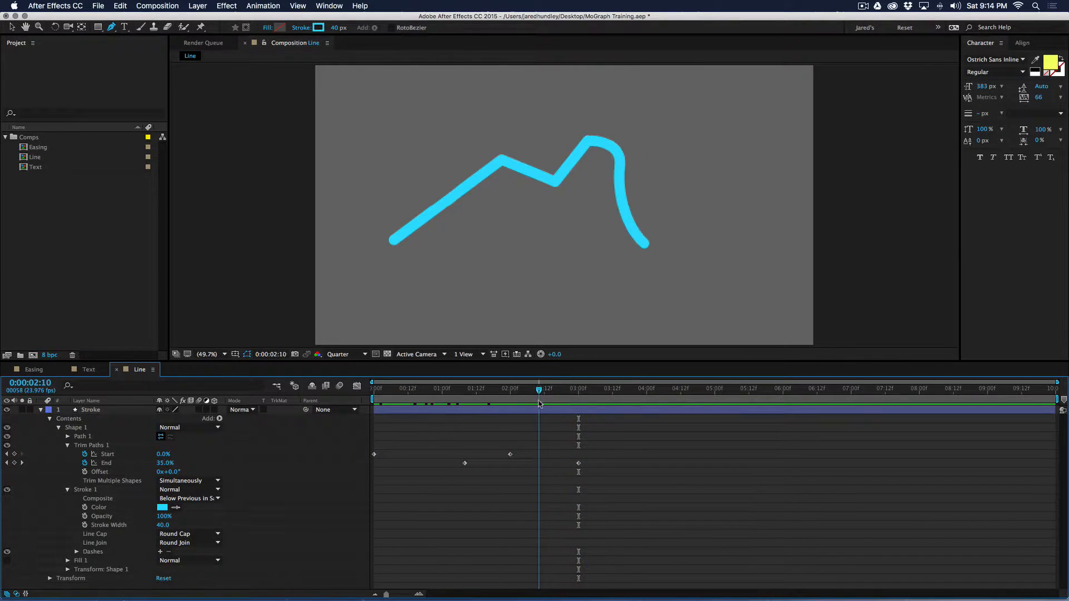
Apply Easy Ease to the first Trim Paths Start keyframe and the last End keyframe.
click(580, 464)
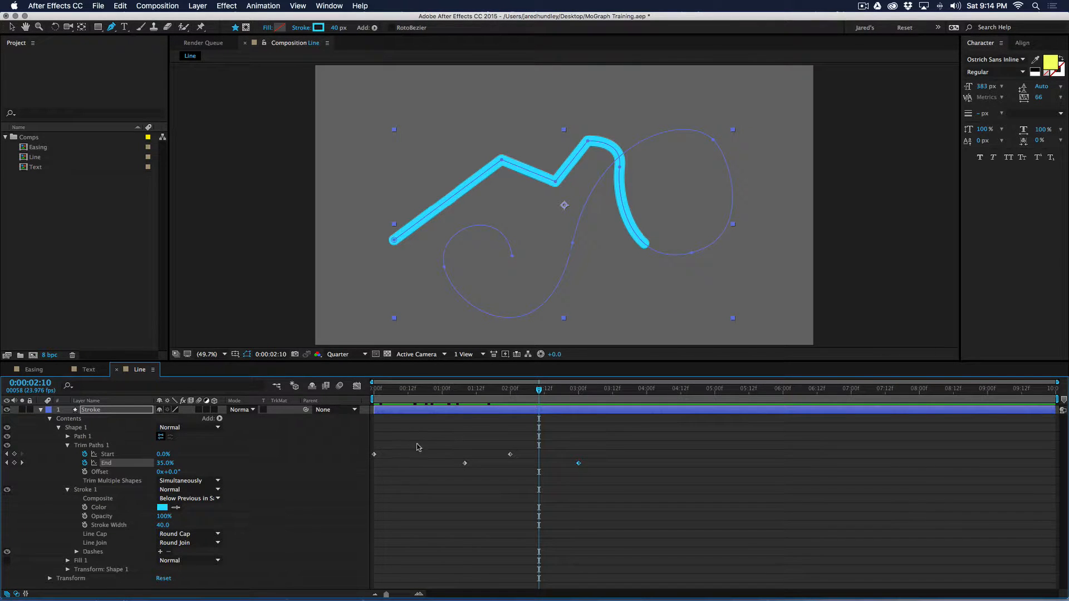
shift+click(374, 454)
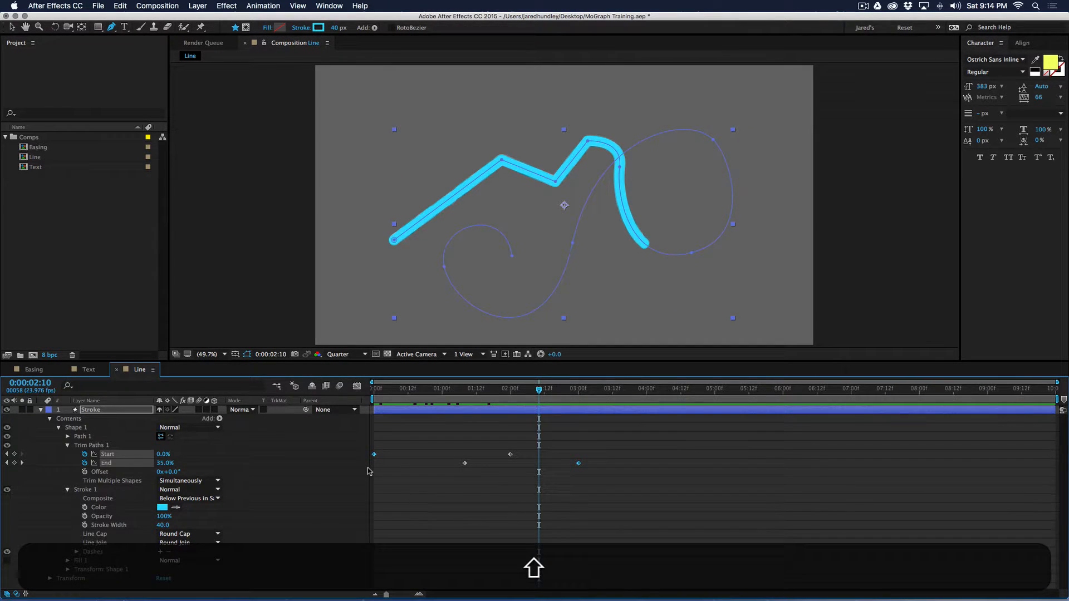
key(F9)
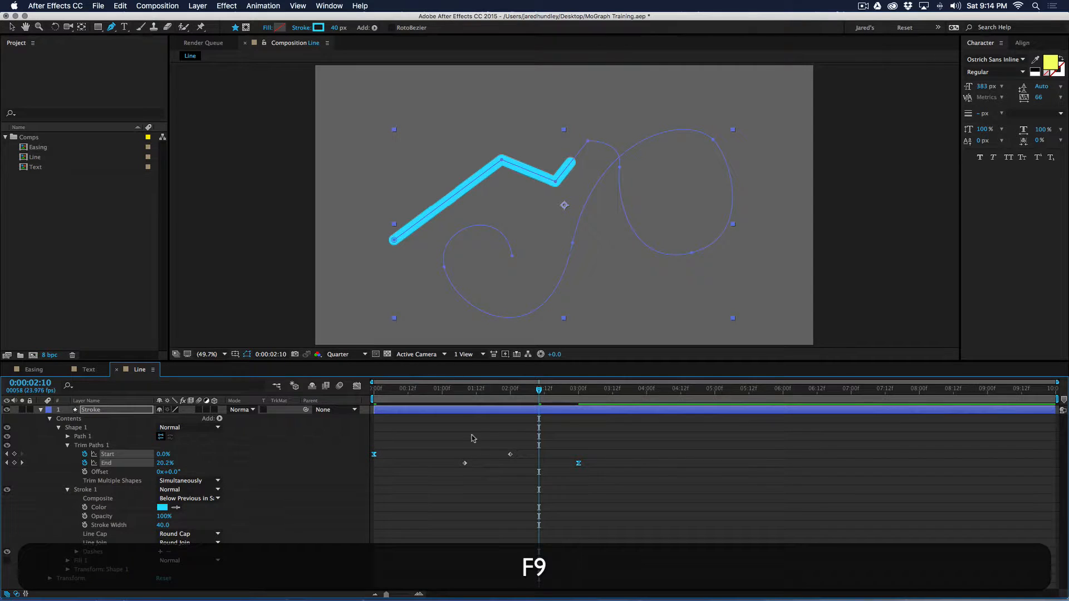
End the work area at 3:00 and preview the line animation.
mouse_move(513, 393)
mouse_down()
mouse_move(429, 392)
mouse_move(598, 393)
mouse_move(579, 408)
mouse_up()
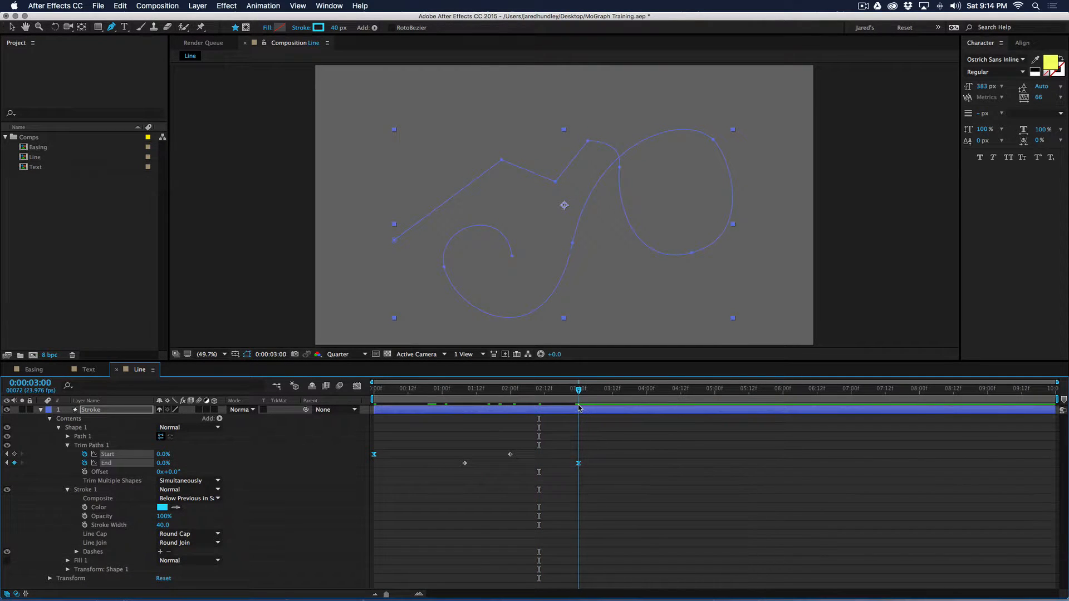
key(n)
key(space)
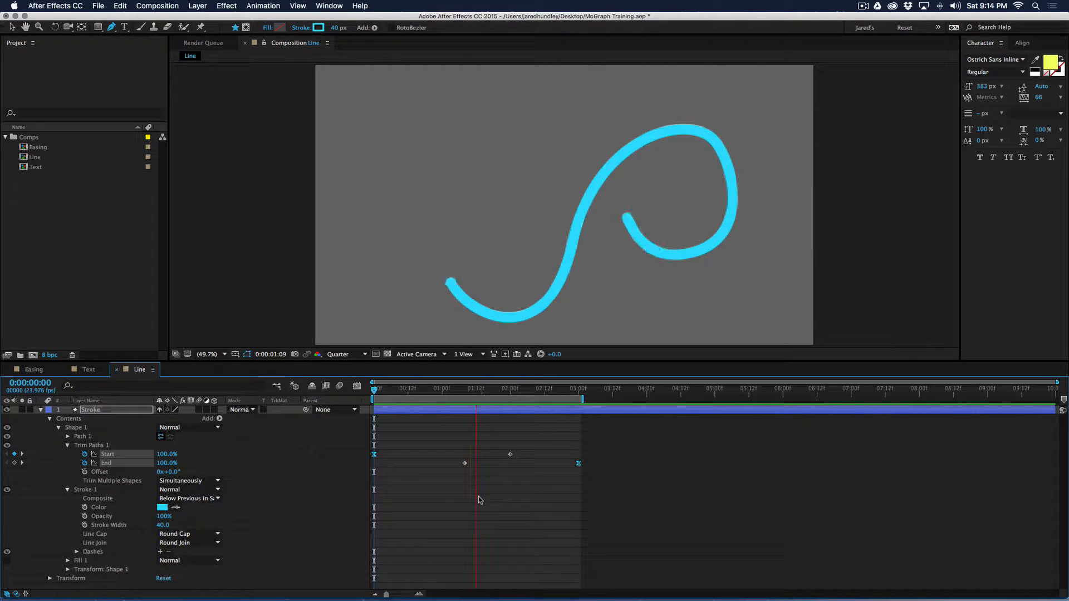
key(space)
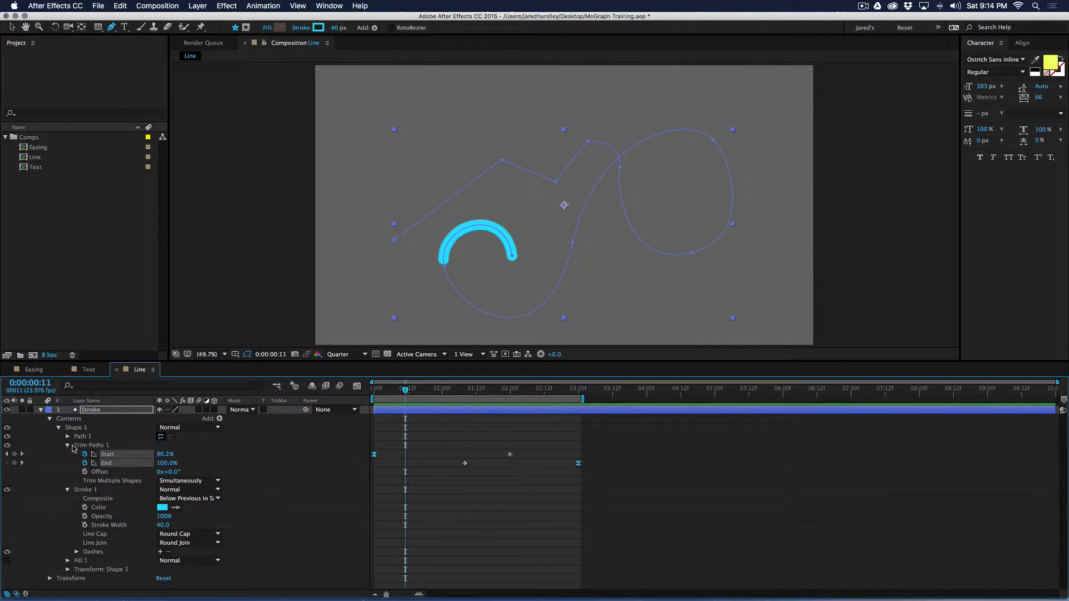
Collapse the Stroke layer's properties, save the project, and hide the Stroke layer.
click(50, 419)
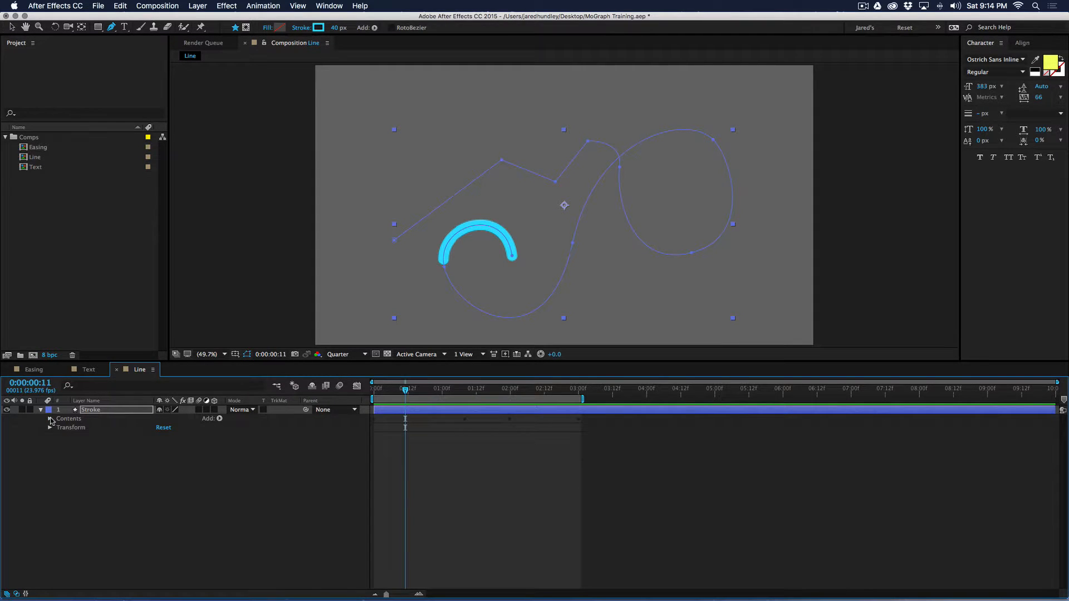
key(super+s)
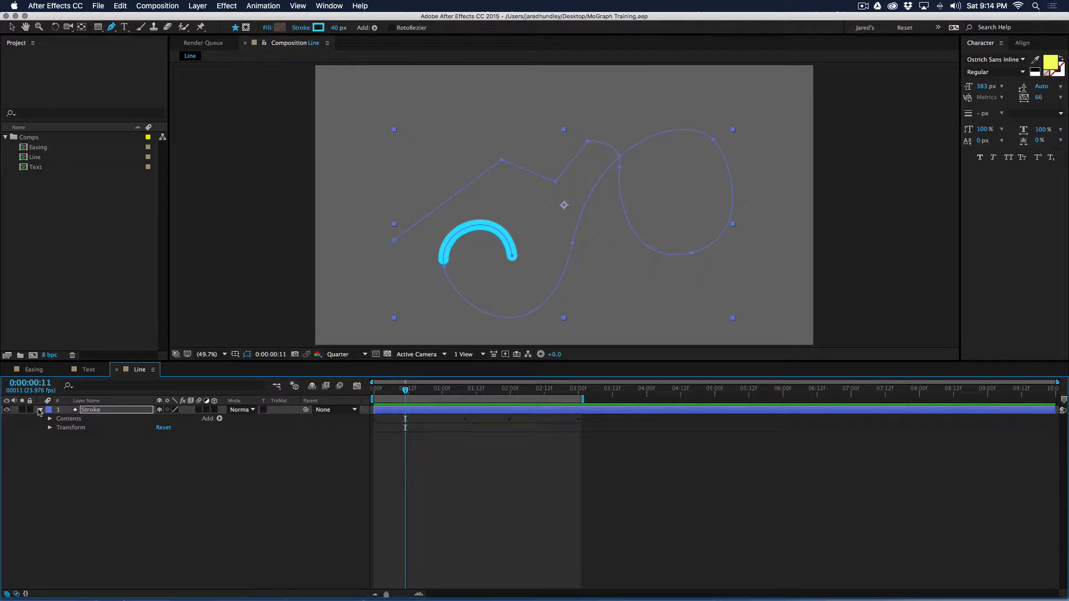
click(41, 411)
click(109, 466)
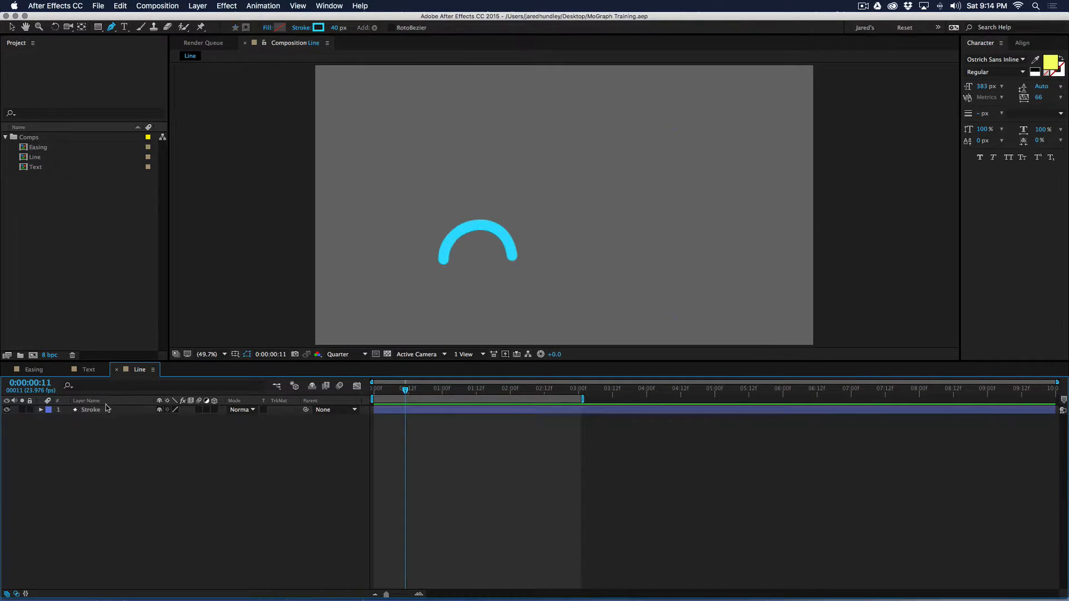
click(7, 411)
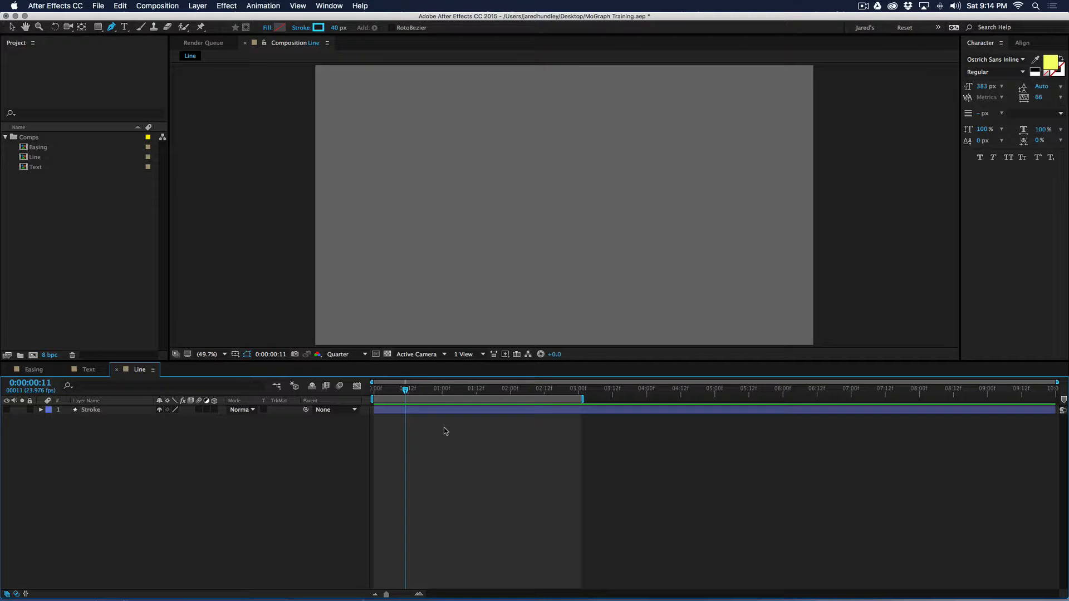
Show the Title/Action Safe guides over the Line composition.
key(apostrophe)
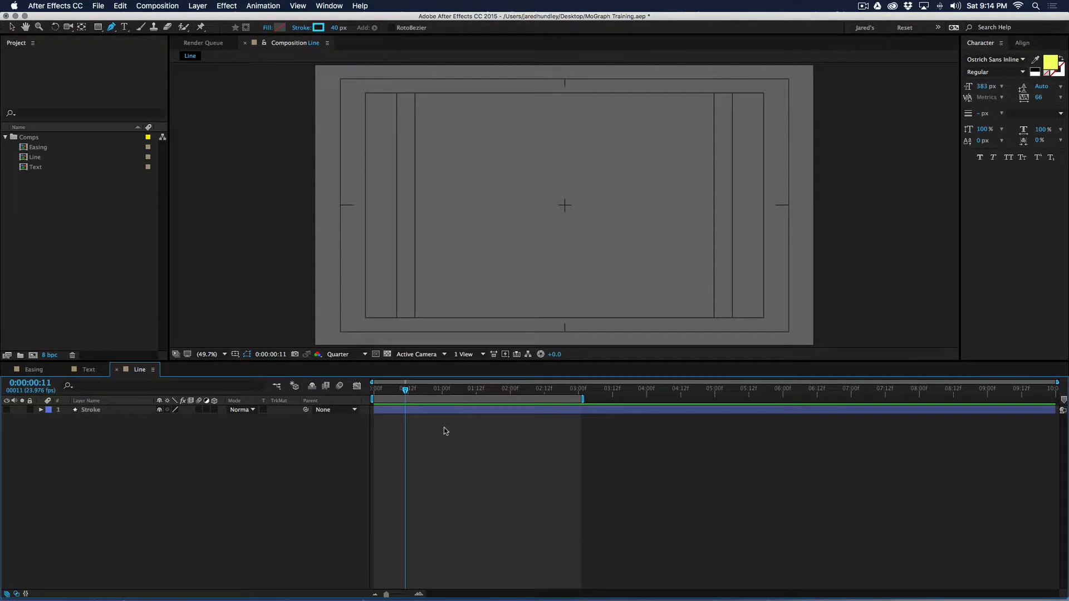
key(apostrophe)
key(apostrophe)
click(235, 354)
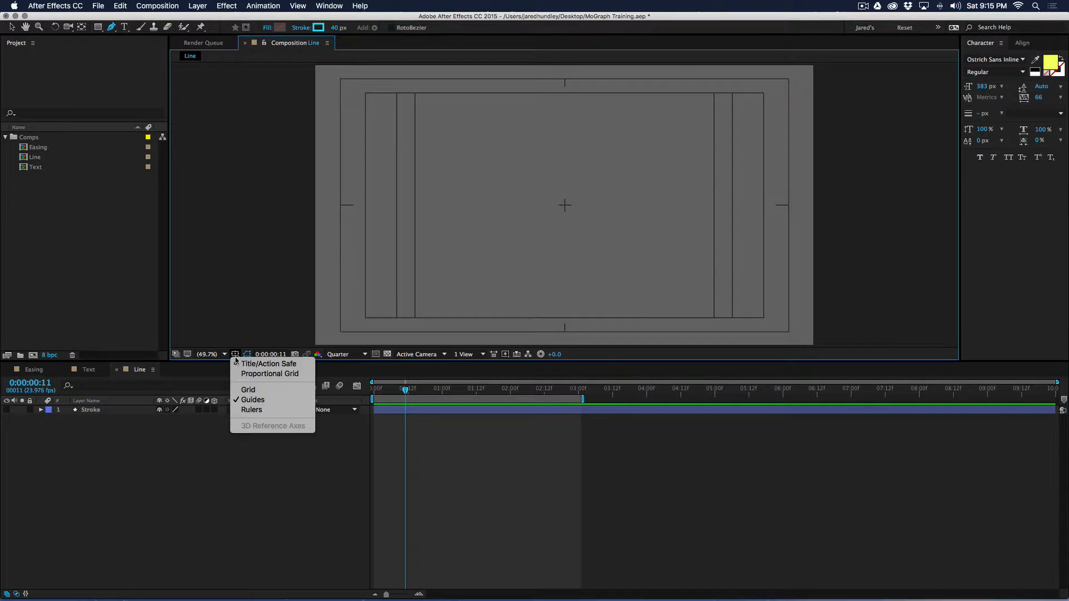
click(288, 506)
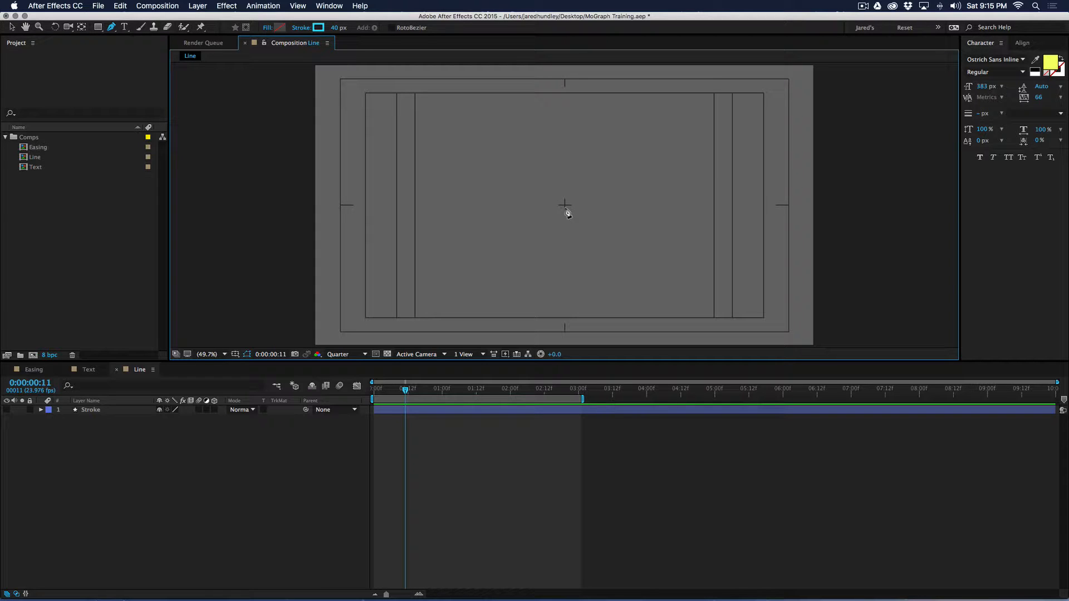
Draw a short, straight vertical line on a new shape layer with the Pen tool, starting at the composition's centre mark and going upward.
key(period)
key(period)
key(period)
key(comma)
click(221, 449)
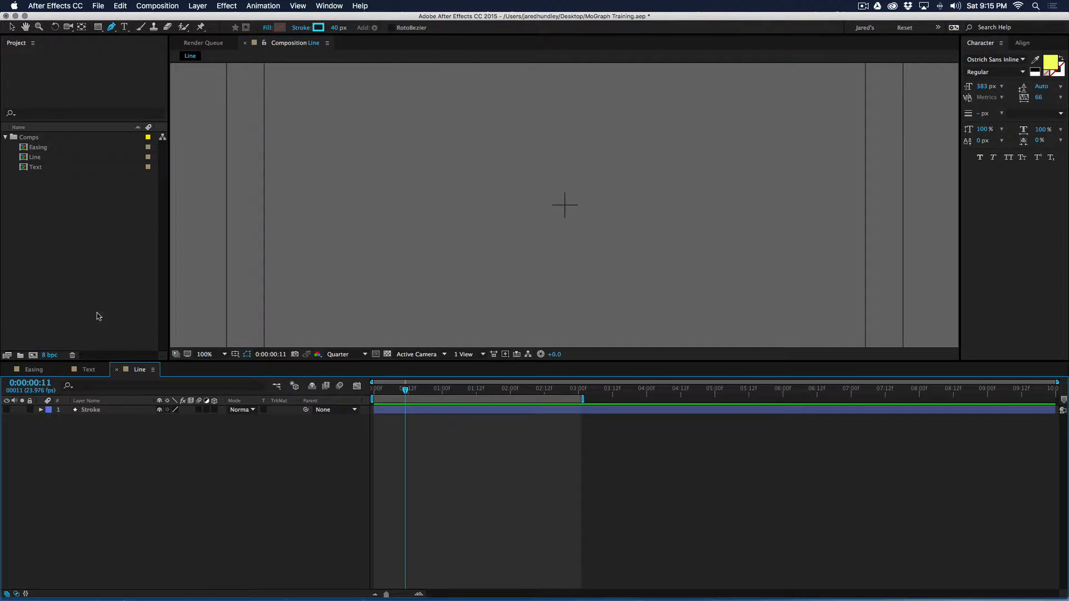
click(90, 410)
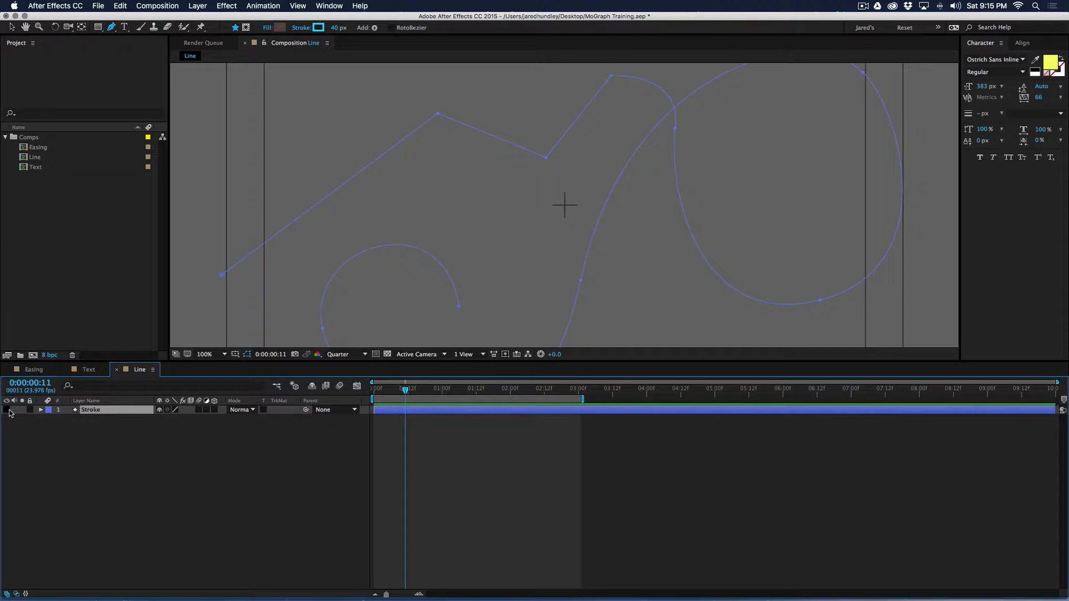
click(198, 466)
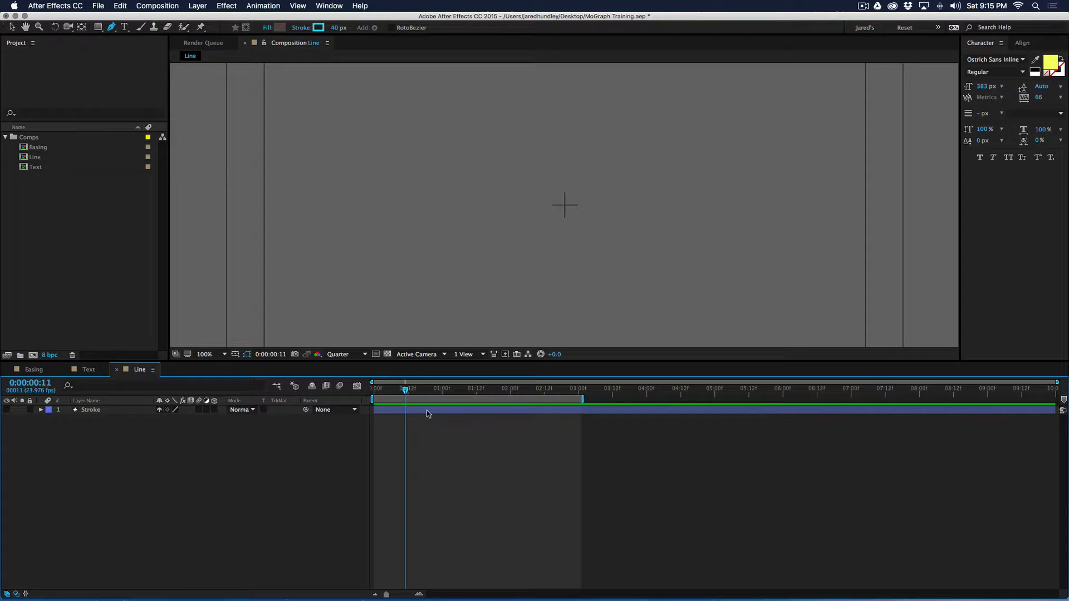
click(427, 413)
click(427, 442)
click(565, 206)
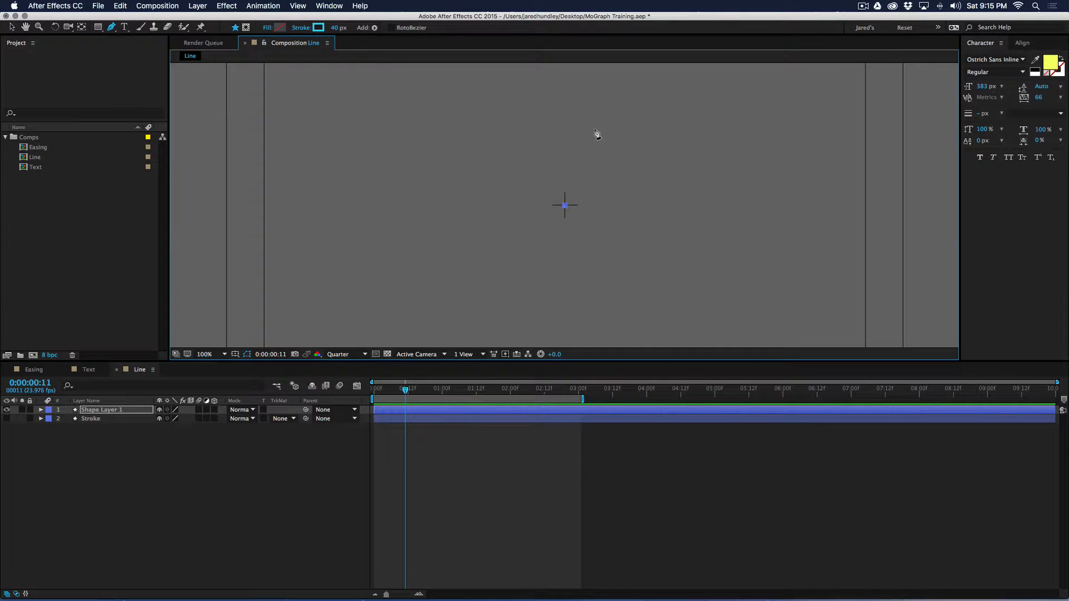
shift+click(565, 154)
Change the new line's stroke color to lime green, C4FF00.
click(319, 28)
drag(474, 456, 474, 463)
drag(442, 376, 474, 346)
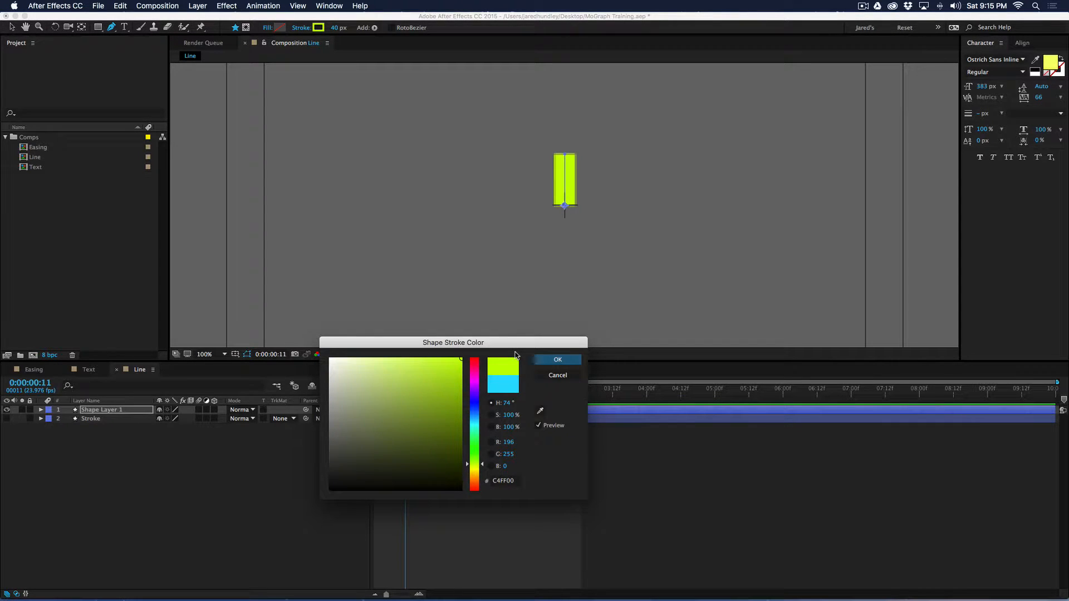
click(555, 360)
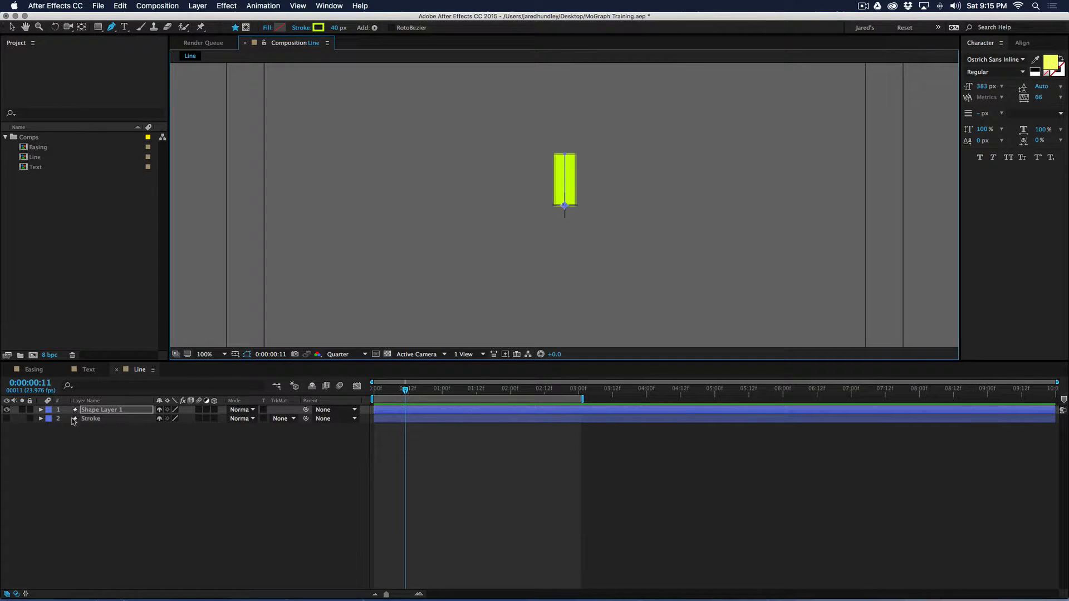
Set Shape Layer 1's Stroke 1 line cap to Round Cap, and expand Path 1 with the time at 0:00.
click(43, 412)
click(50, 421)
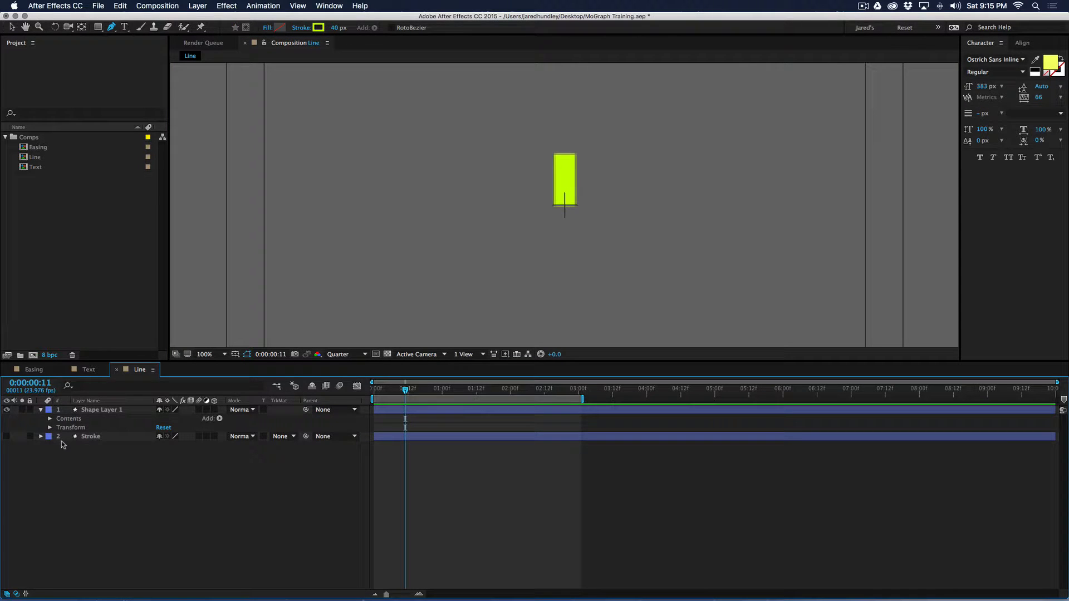
click(50, 419)
click(59, 427)
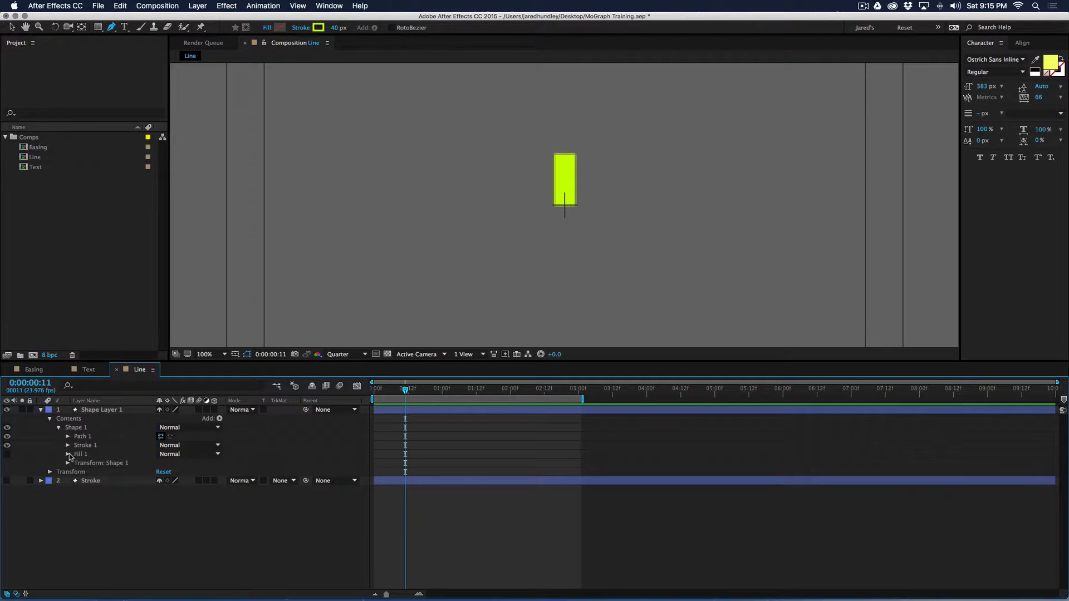
click(67, 446)
click(184, 490)
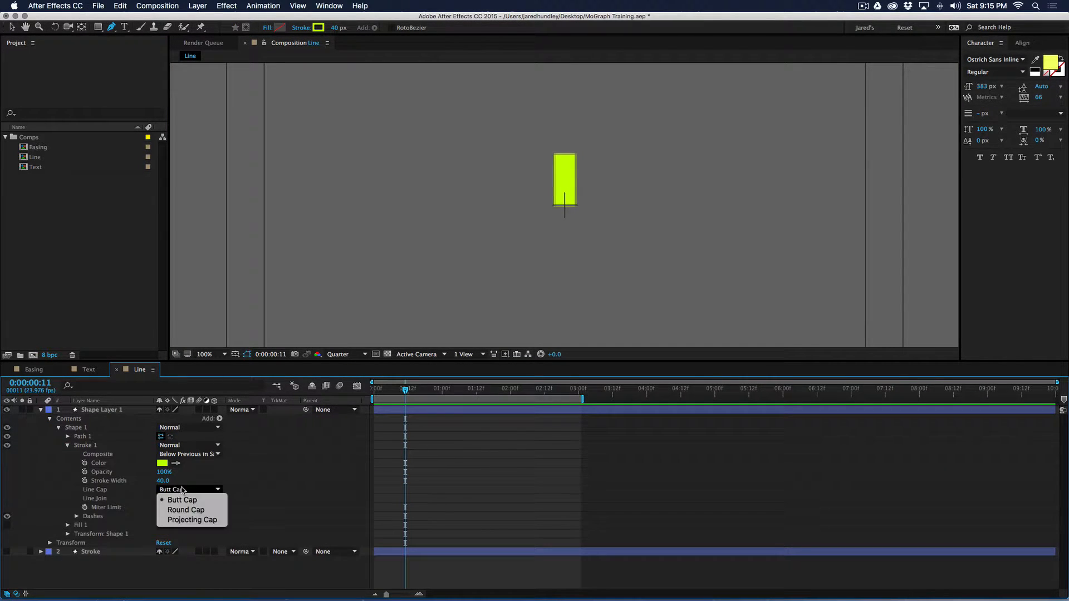
click(186, 510)
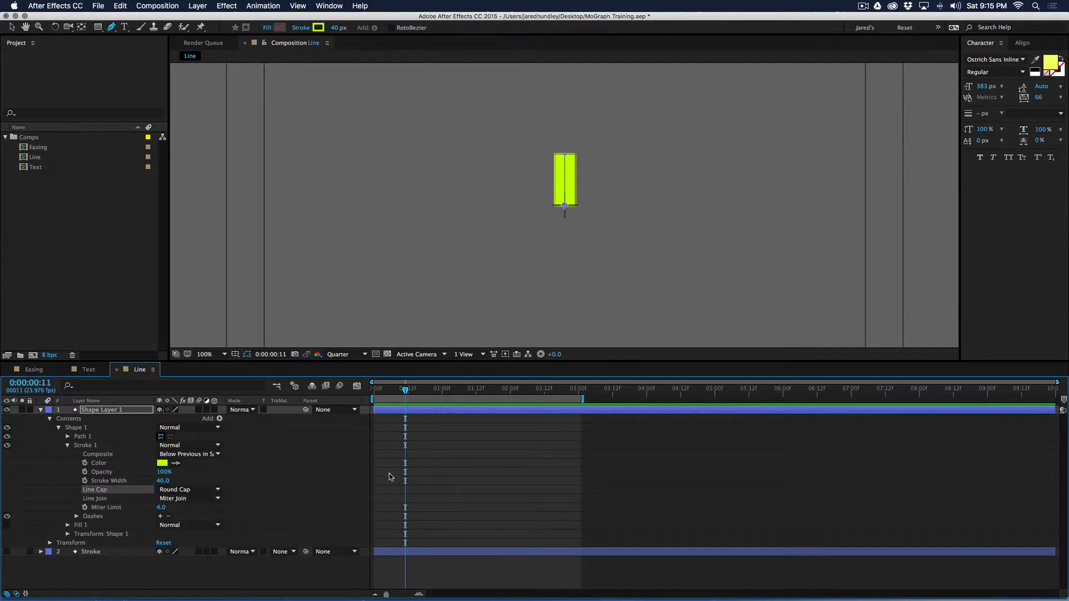
click(67, 436)
drag(405, 389, 373, 389)
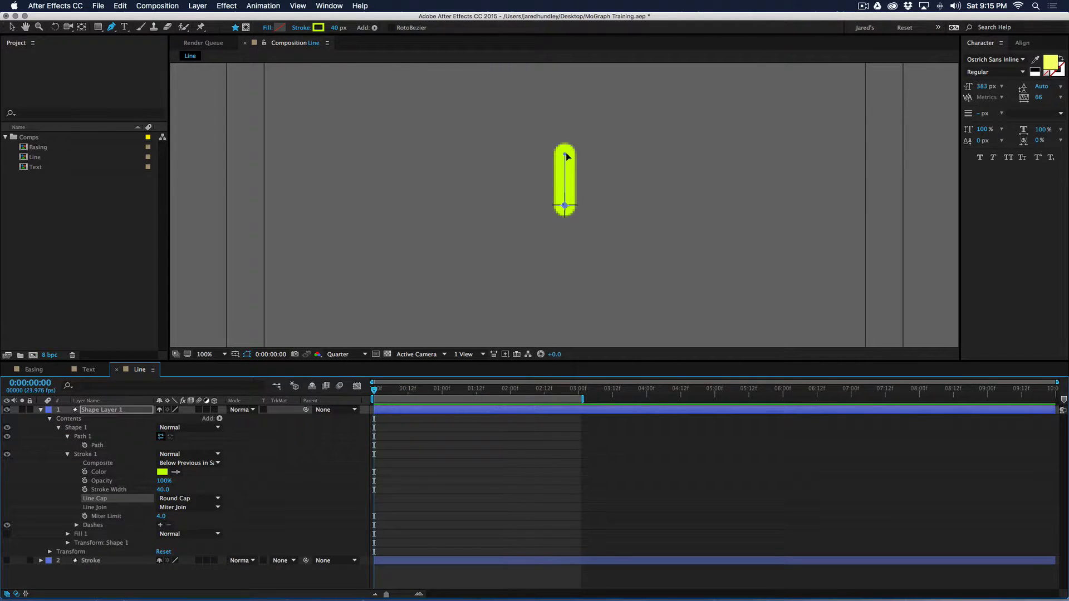
Try moving the green line's two end points individually, and undo both moves.
drag(566, 157, 602, 146)
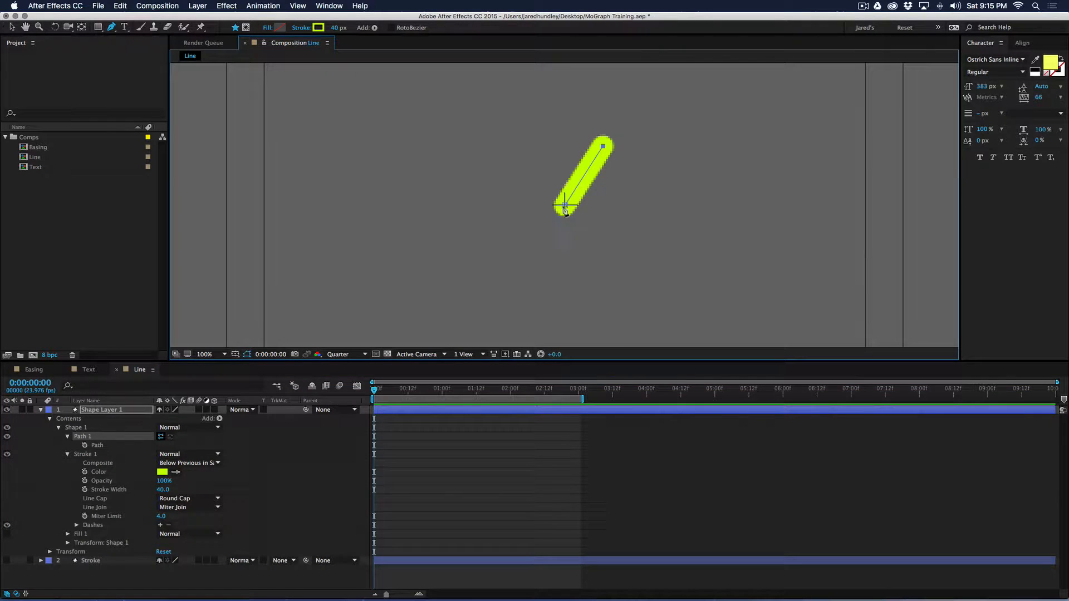
key(v)
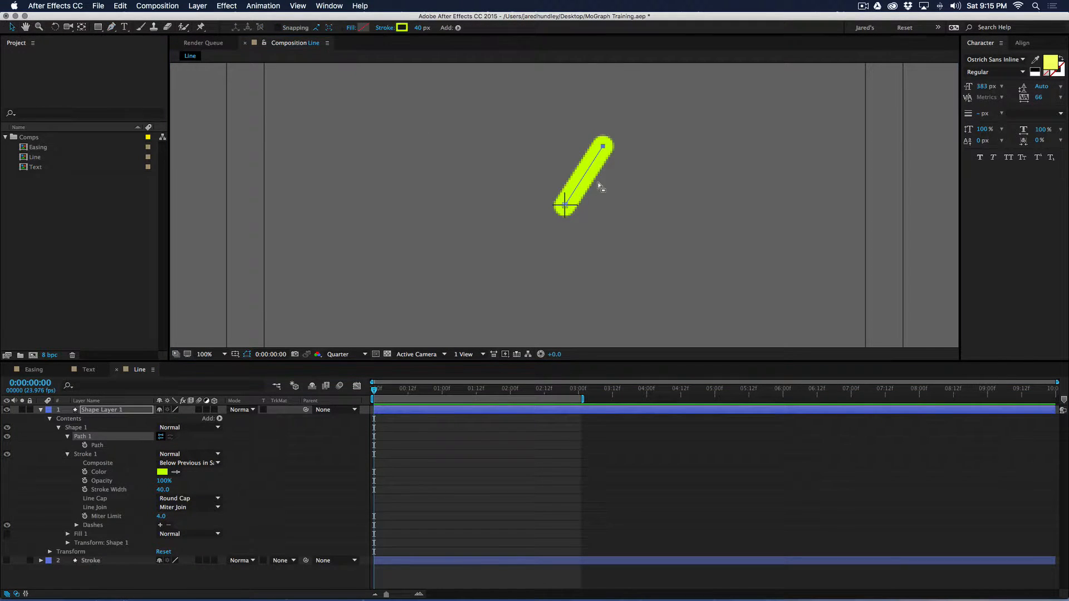
drag(566, 206, 591, 214)
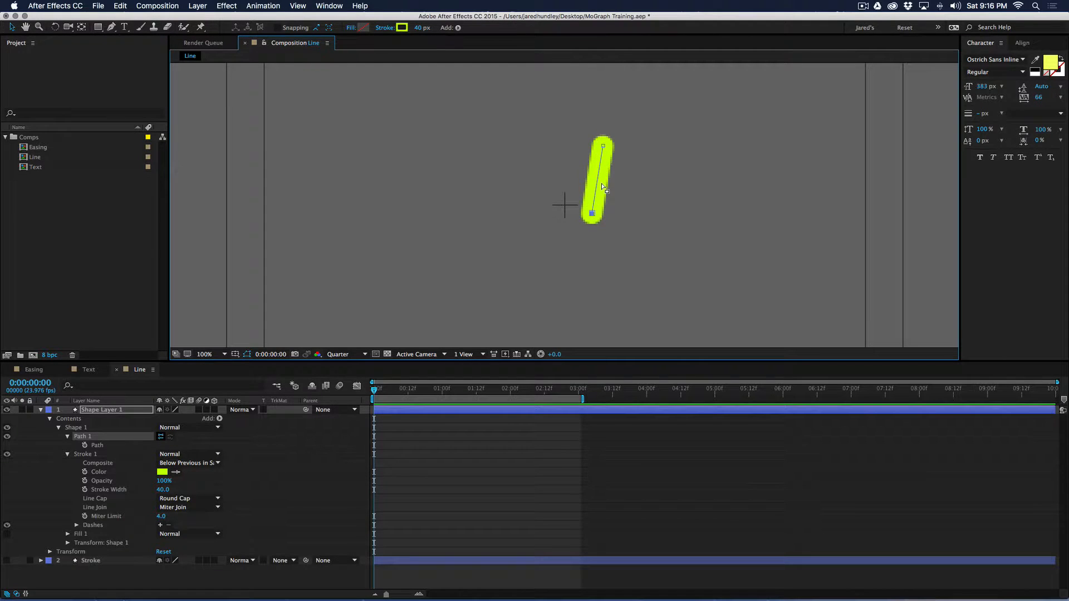
key(super+z)
key(super+z)
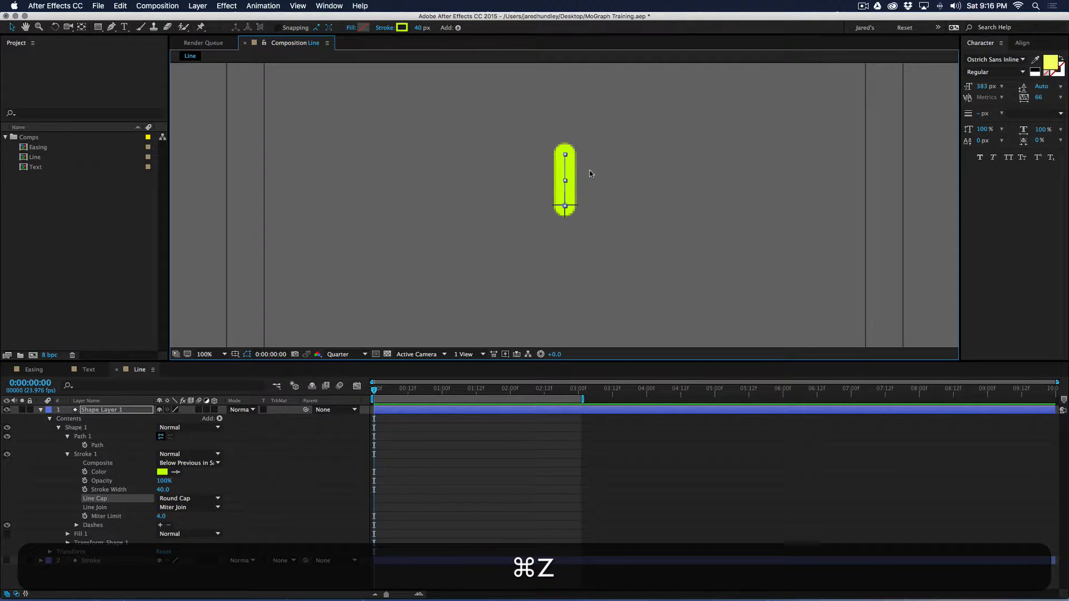
click(396, 450)
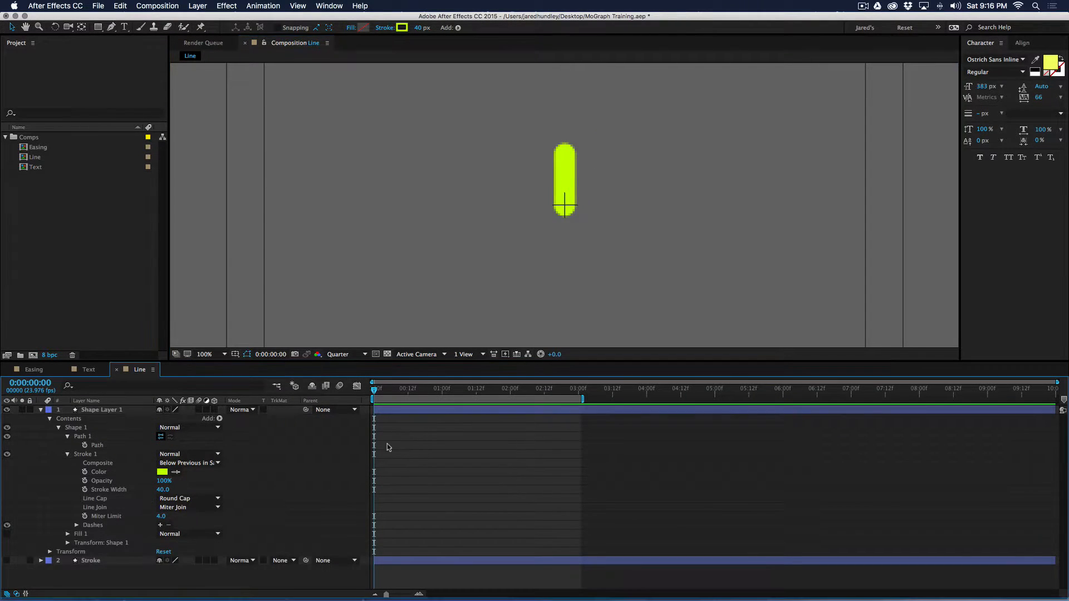
Keyframe Shape Layer 1's Path at 0:00 and, at 1:00, move the line's upper point straight up to lengthen it.
click(85, 446)
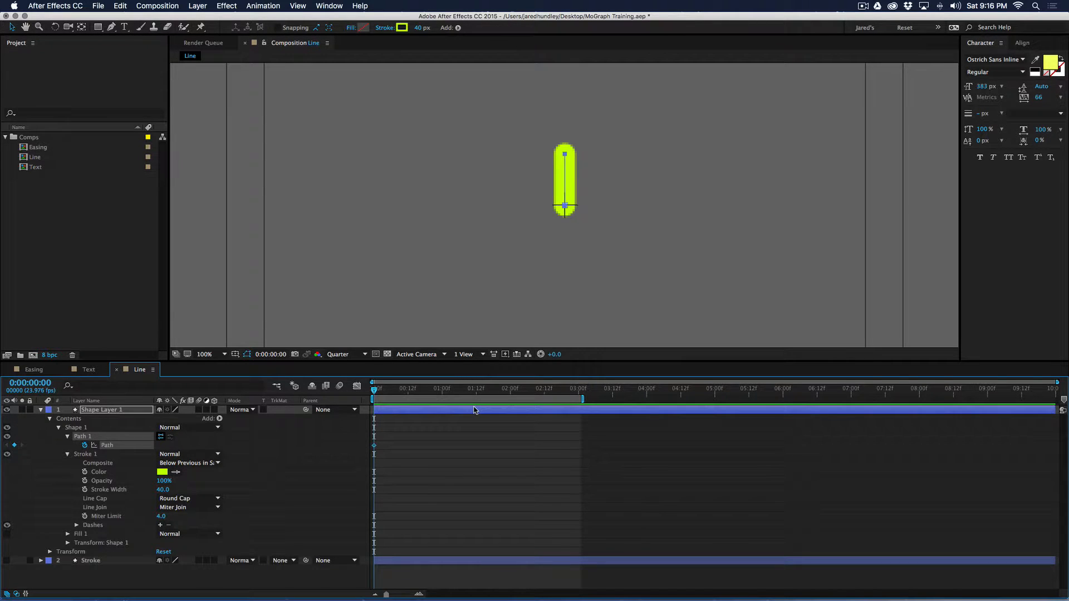
drag(381, 393, 442, 391)
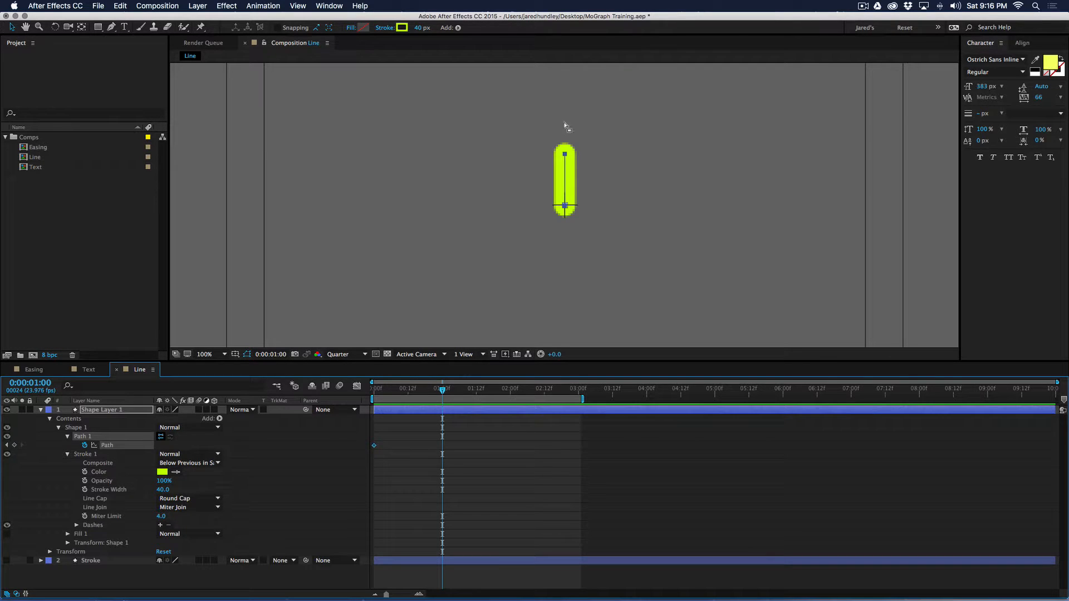
drag(545, 138, 536, 163)
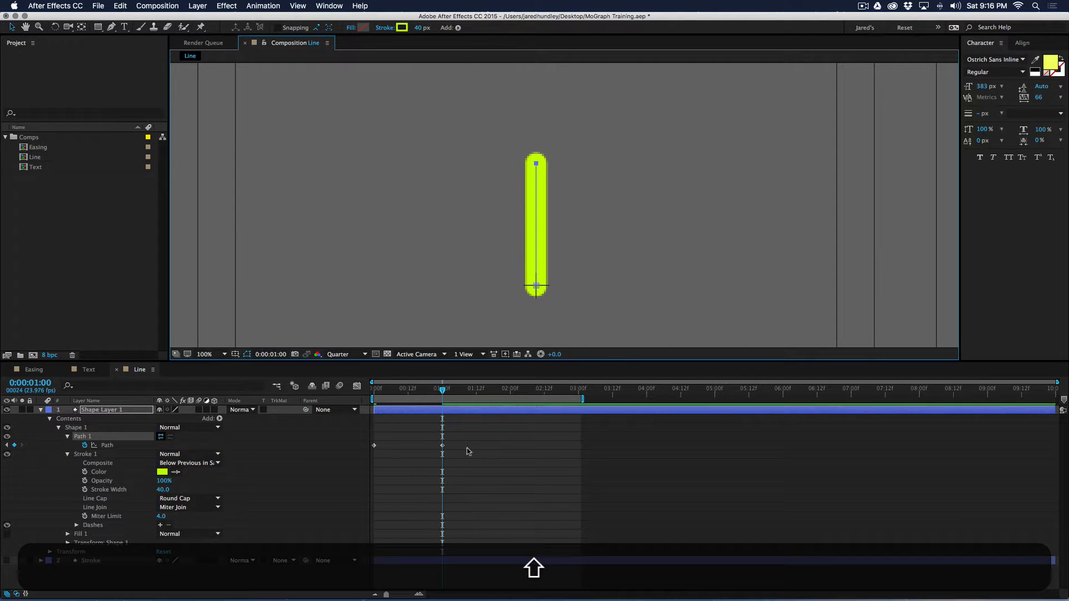
Keyframe the green line's lower point raised onto the upper point at 2:00, and collapse the upper point onto the lower one at 0:00.
drag(442, 390, 511, 391)
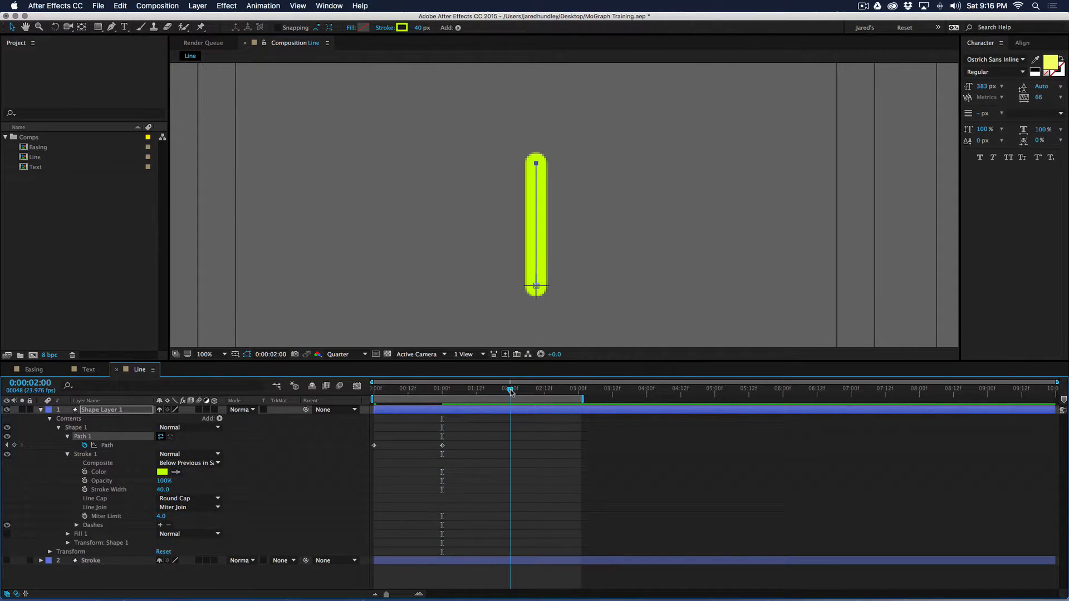
drag(511, 271, 536, 174)
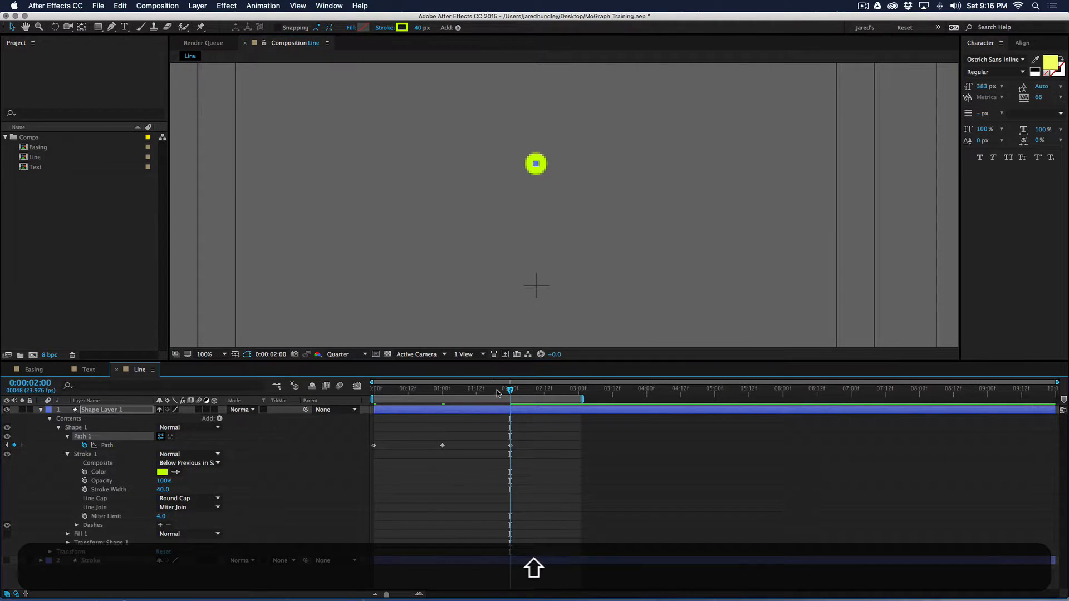
key(space)
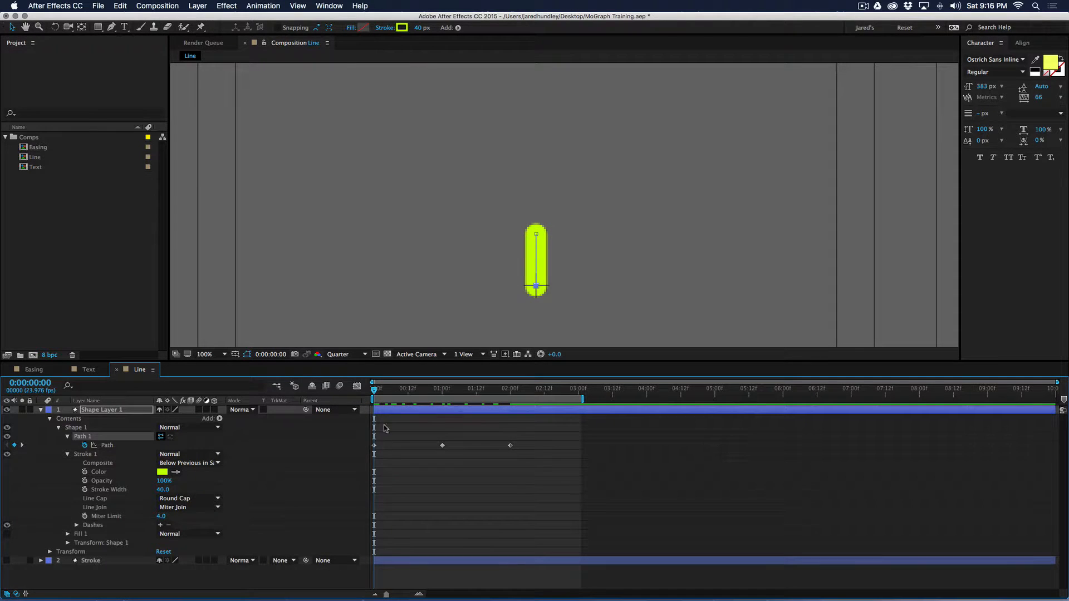
drag(536, 235, 536, 287)
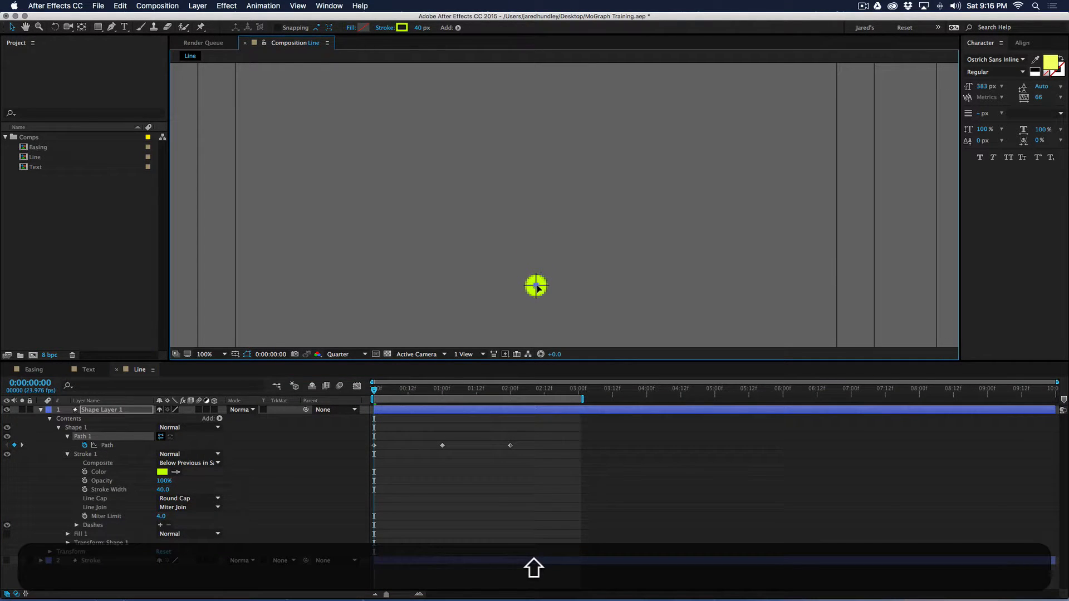
End the work area at 2:00 and preview the line's path animation.
click(380, 389)
drag(384, 391, 510, 396)
key(n)
key(space)
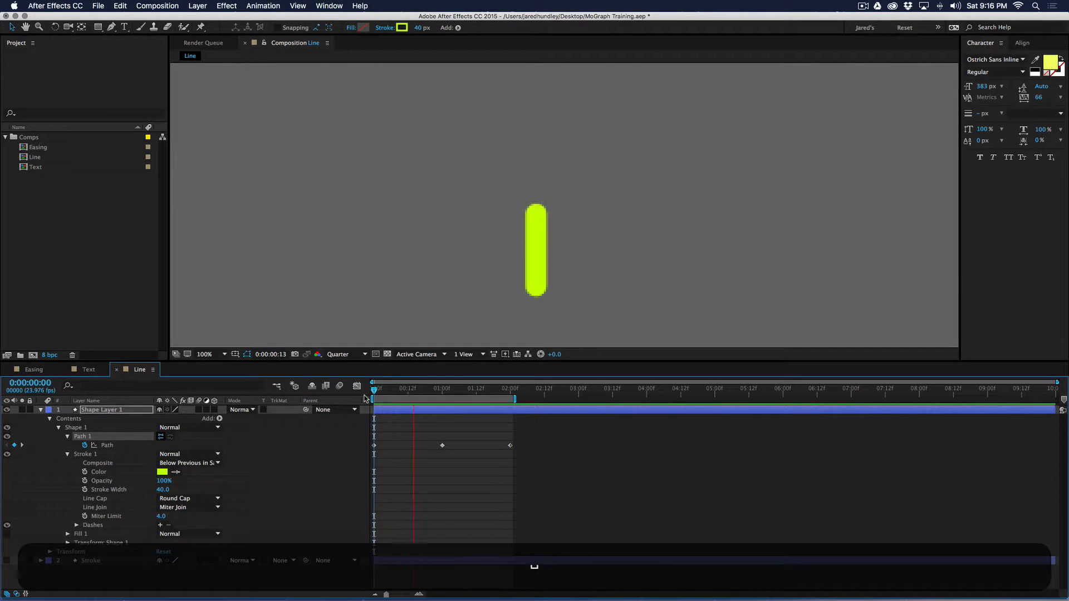
key(space)
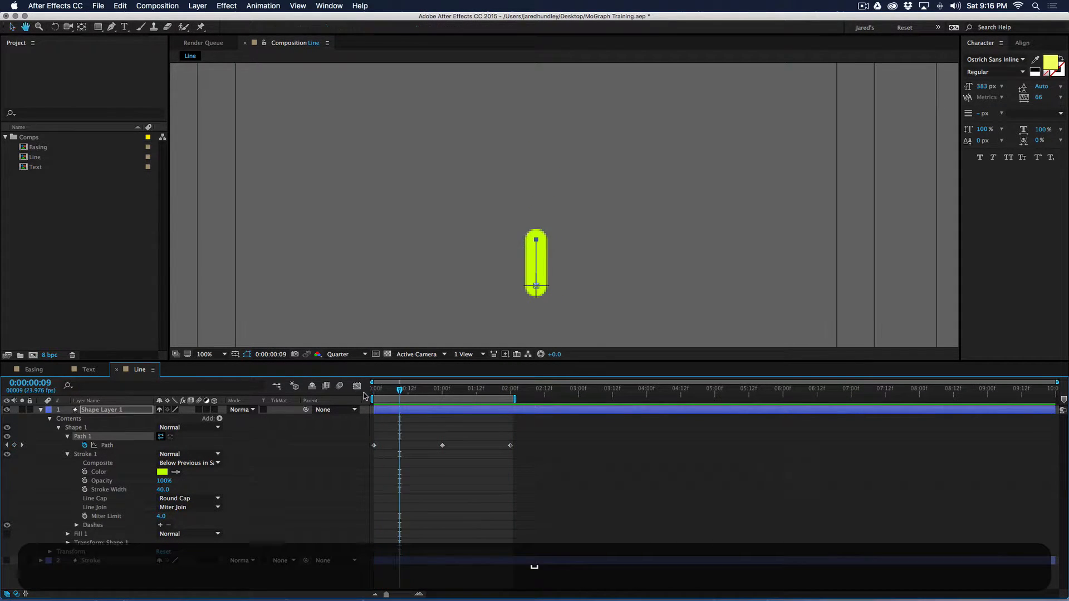
Apply Easy Ease to the middle Path keyframe at 1:00 and preview the motion from the start.
drag(490, 391, 443, 409)
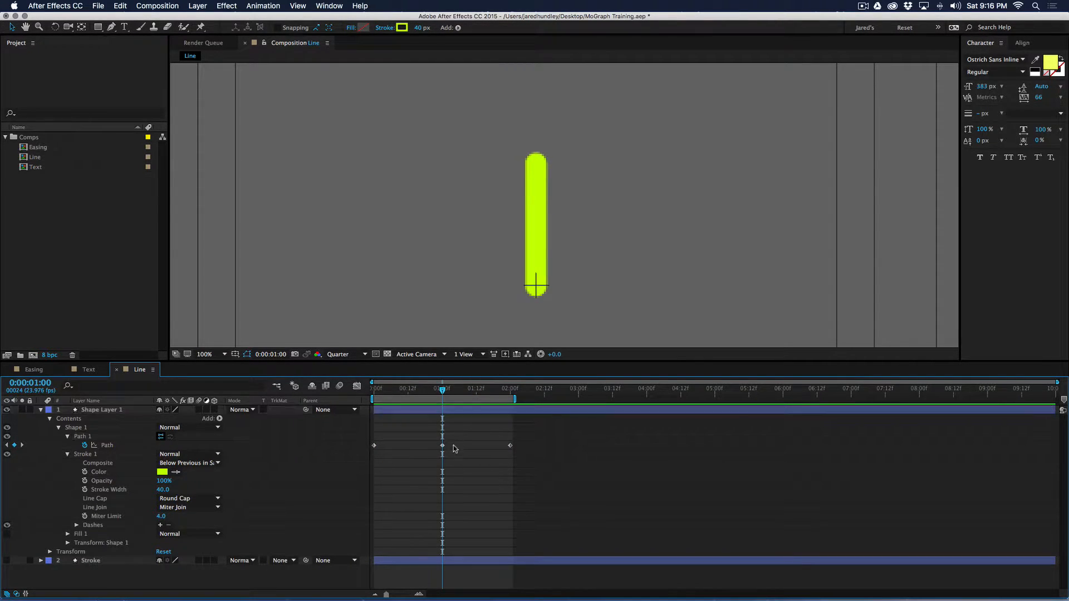
drag(454, 447, 420, 452)
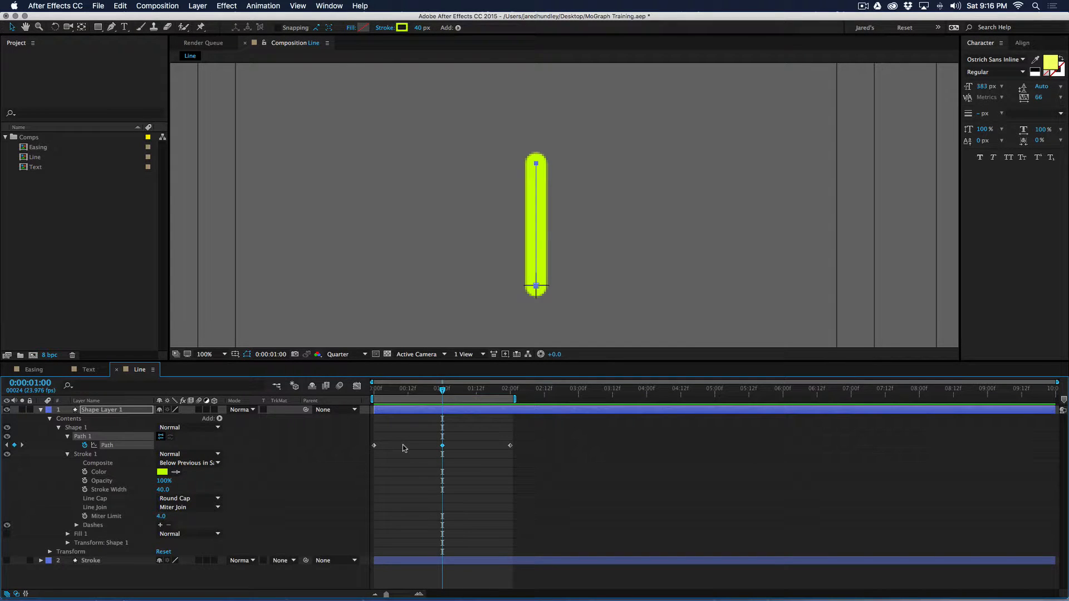
key(F9)
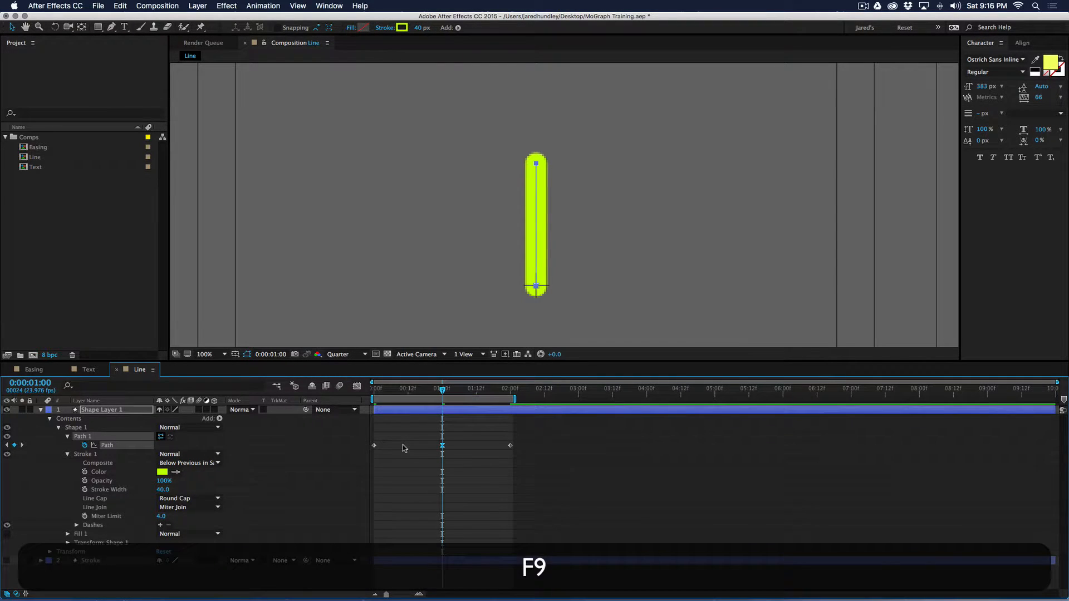
key(Home)
key(space)
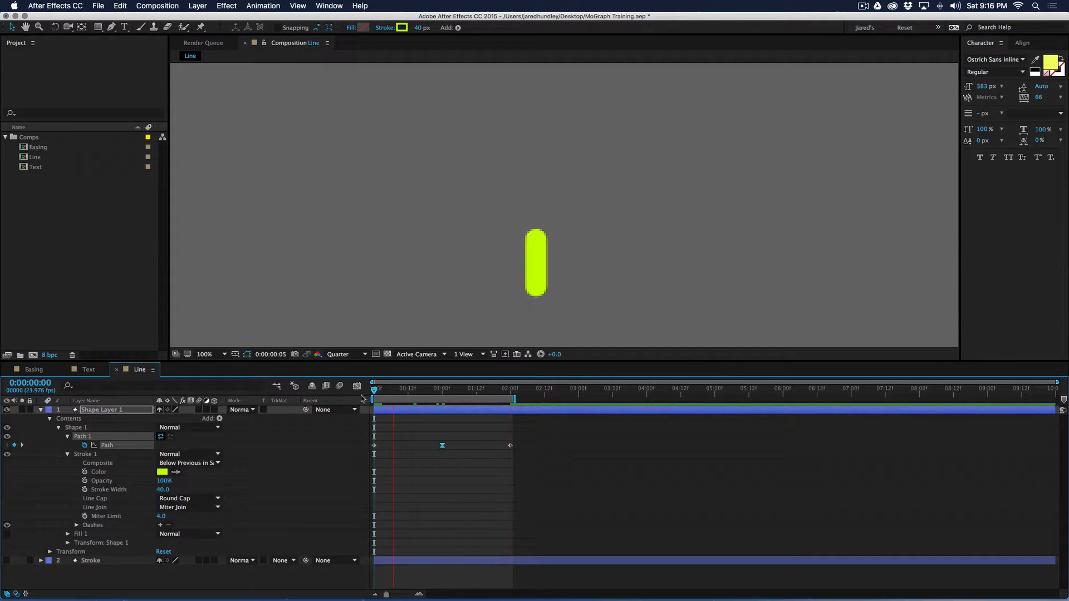
key(space)
In the speed graph, lengthen both influence handles of the middle Path keyframe symmetrically and preview the motion.
click(357, 386)
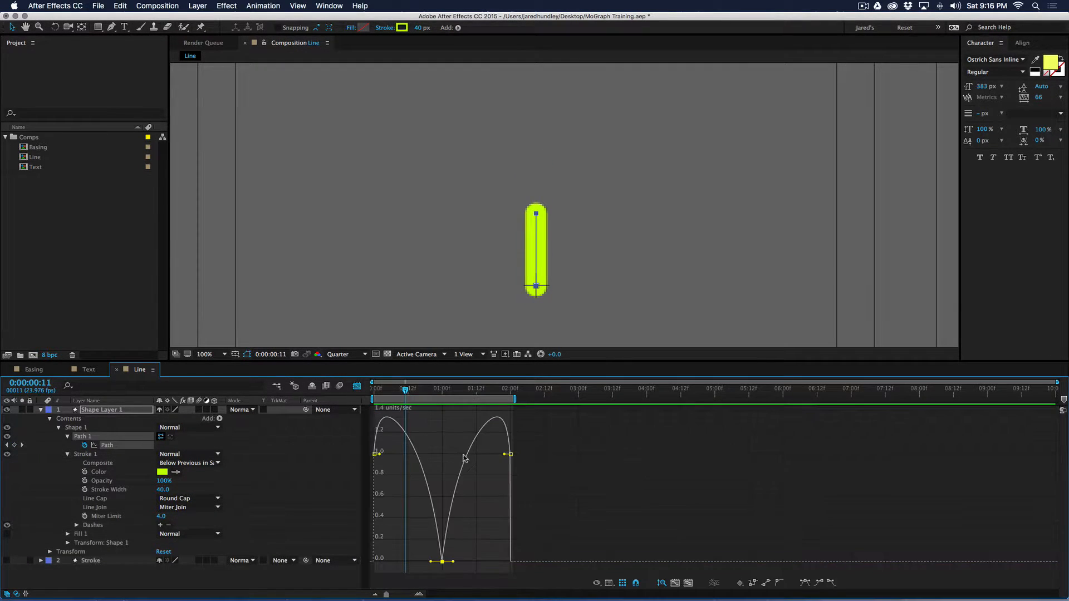
drag(453, 561, 403, 562)
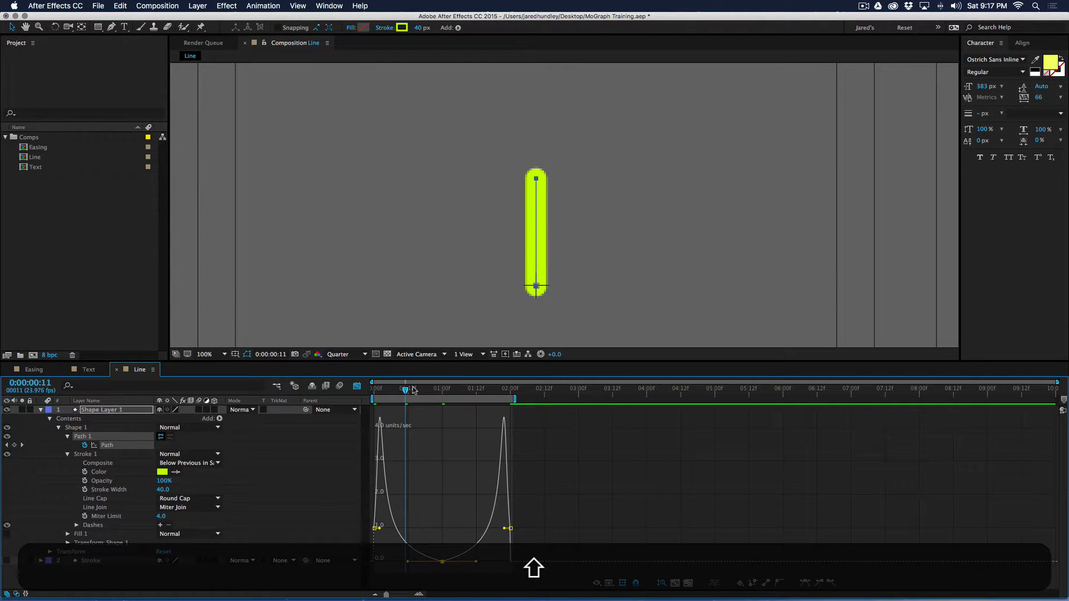
drag(406, 389, 360, 396)
key(space)
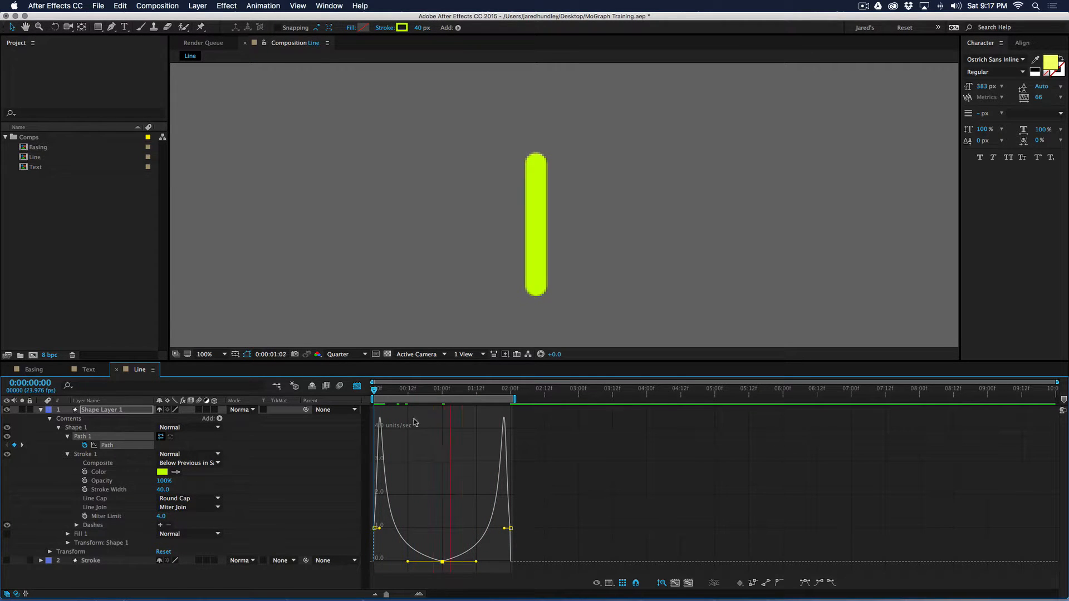
key(space)
Raise the middle Path keyframe's outgoing and incoming speed handles slightly above zero and preview the animation.
drag(476, 562, 475, 550)
drag(407, 562, 410, 546)
key(space)
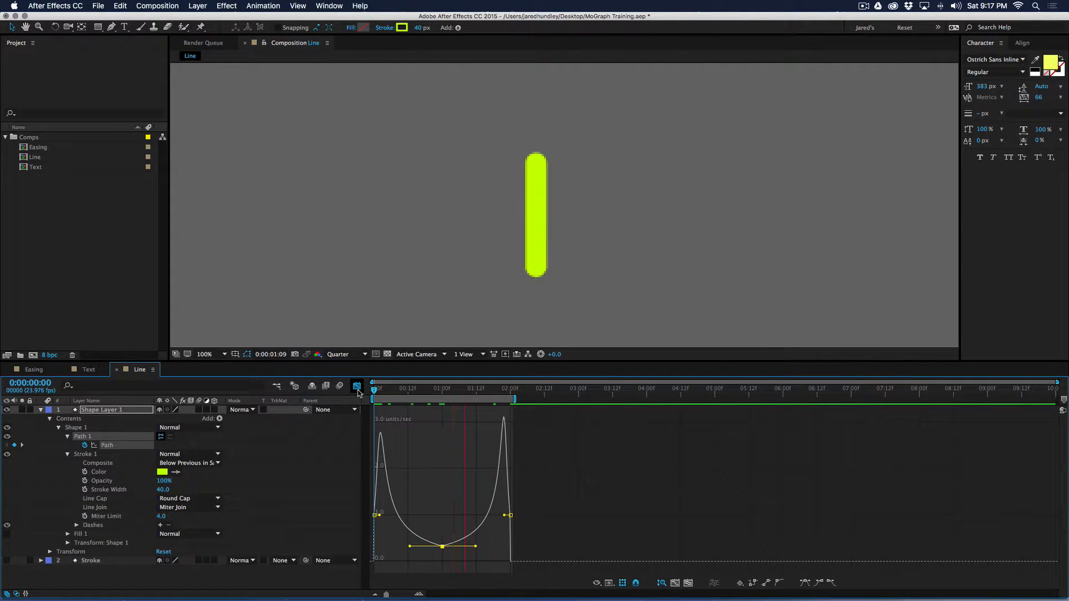
key(space)
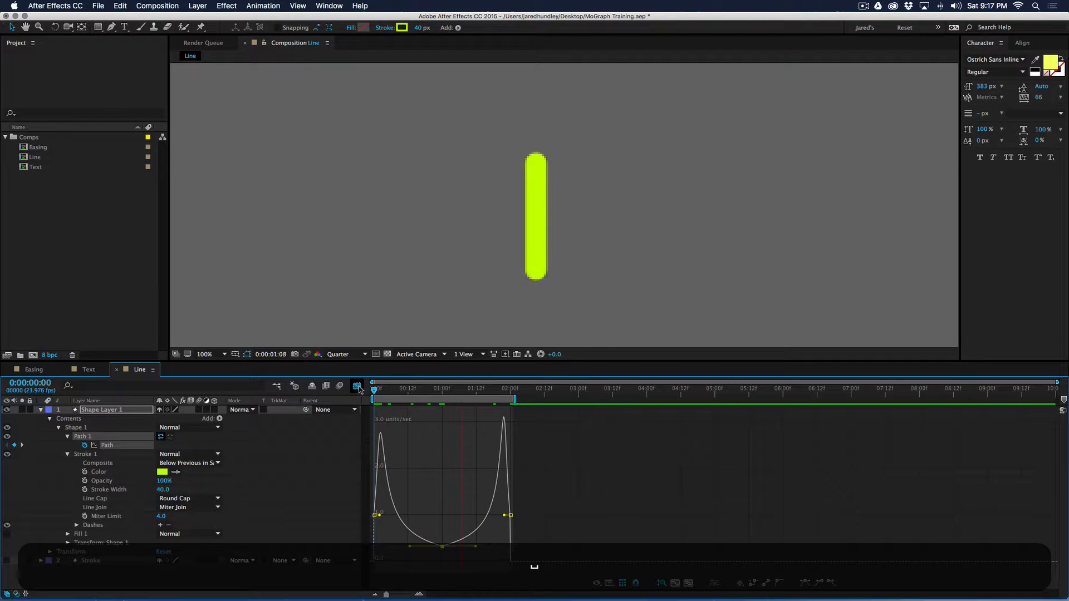
Back in the keyframe view, move the middle Path keyframe to 0:19 and the last one to 1:11, and preview the tighter timing.
key(shift+F3)
drag(437, 389, 427, 397)
drag(443, 445, 438, 449)
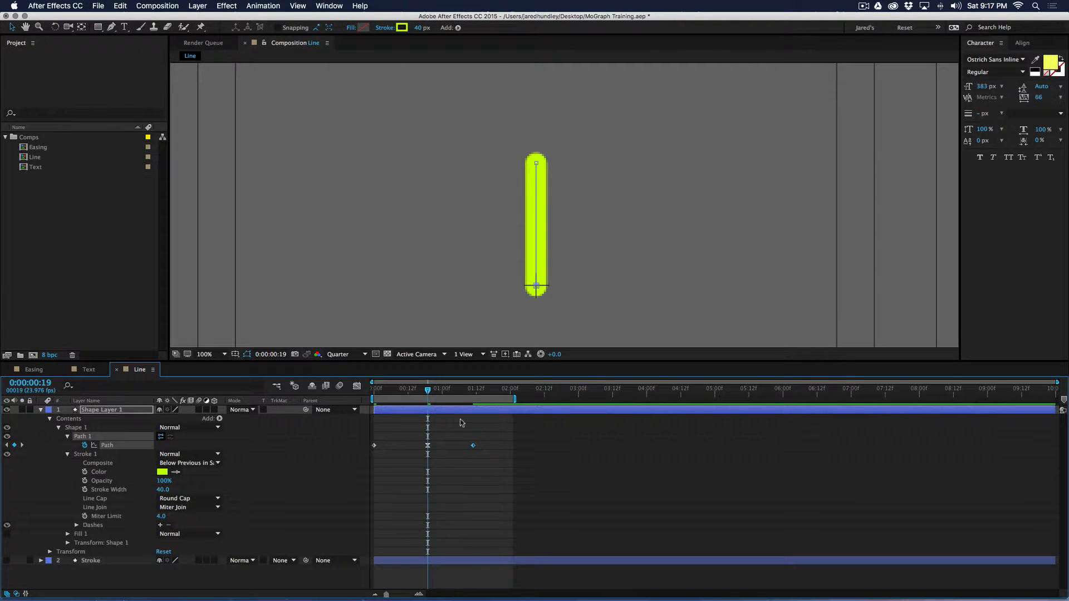
key(Home)
key(space)
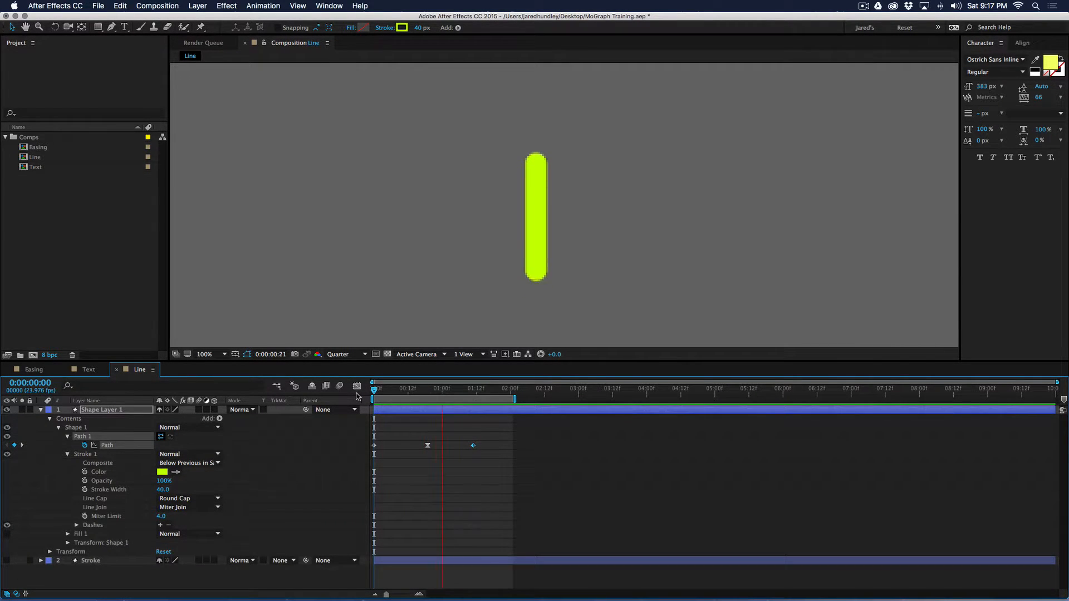
key(space)
Save the project and end the work area at 1:11 for a preview from the start.
drag(385, 389, 474, 393)
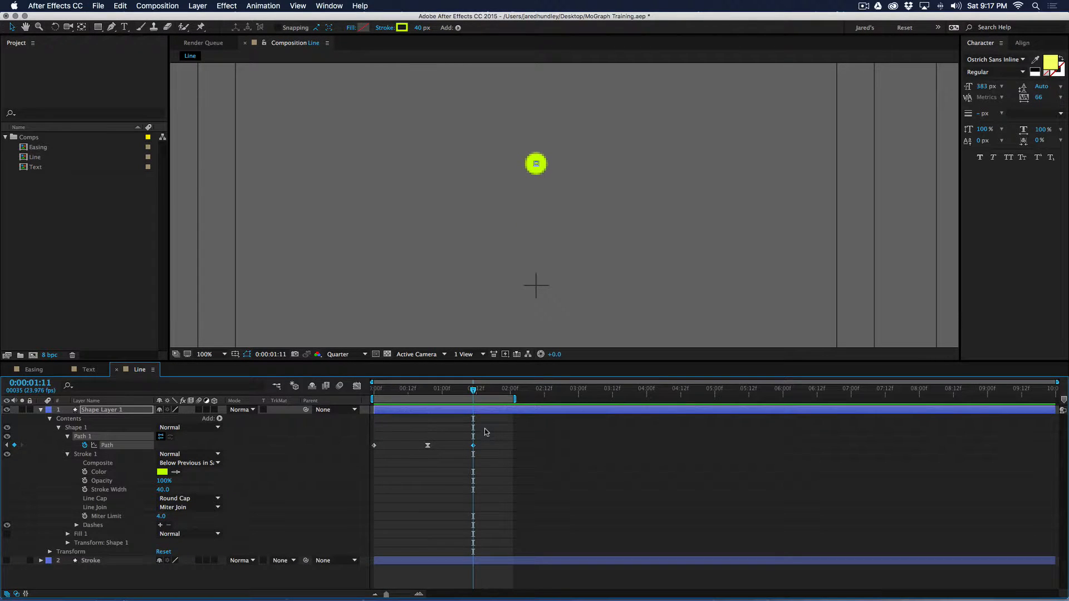
key(super+s)
key(n)
key(space)
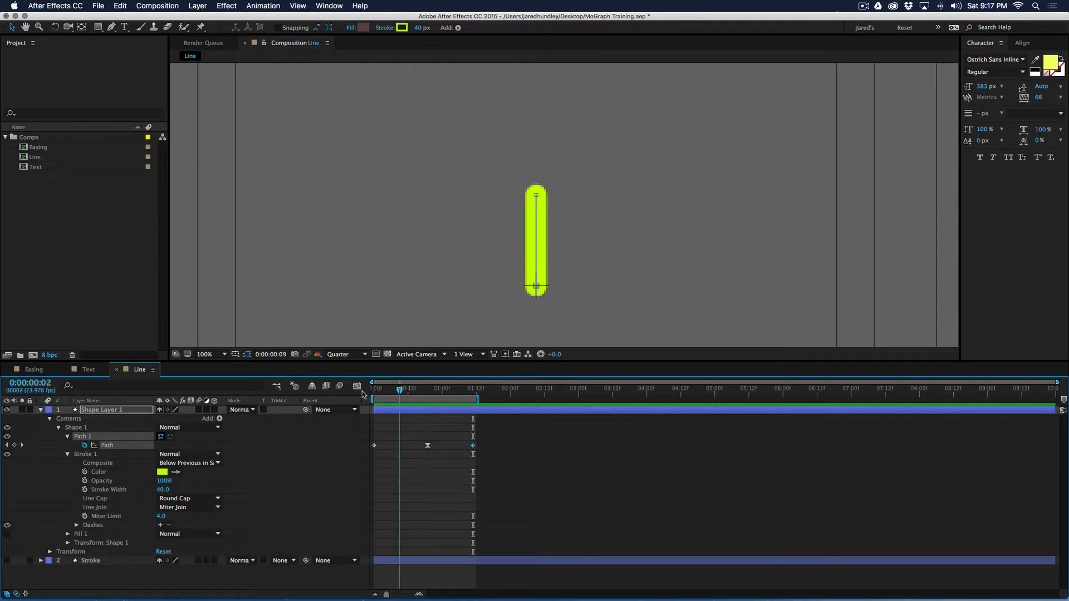
key(Home)
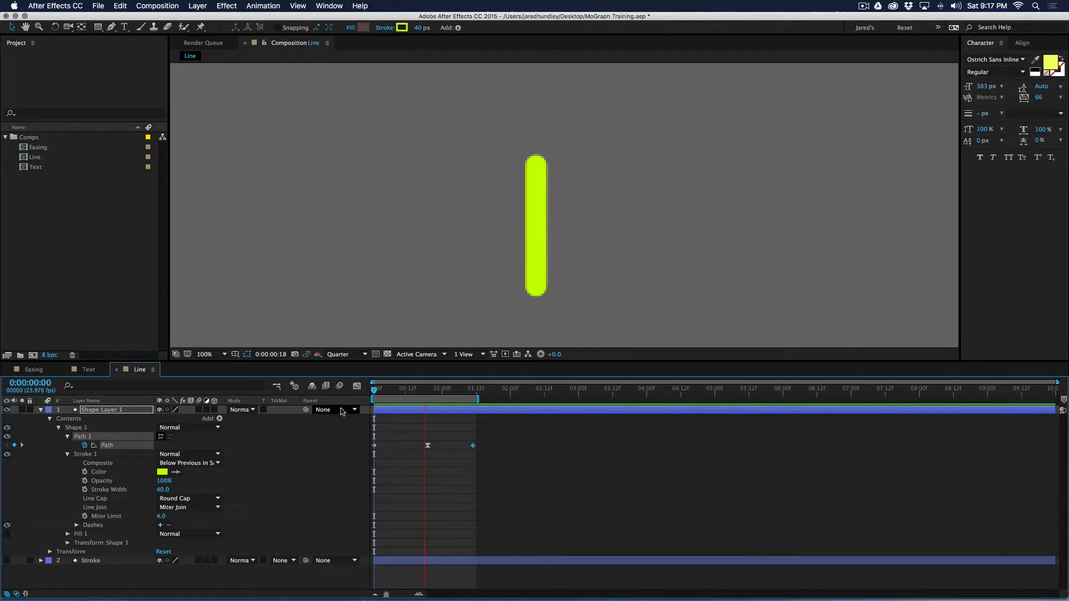
key(space)
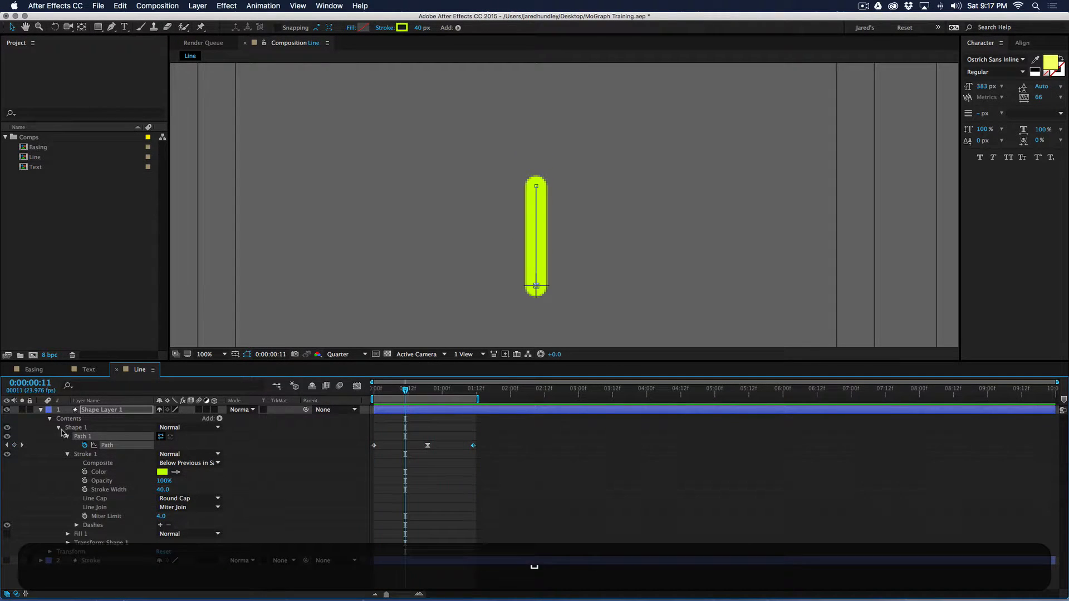
Add a Repeater to the green line's shape and expand its settings, including Transform: Repeater 1.
click(219, 419)
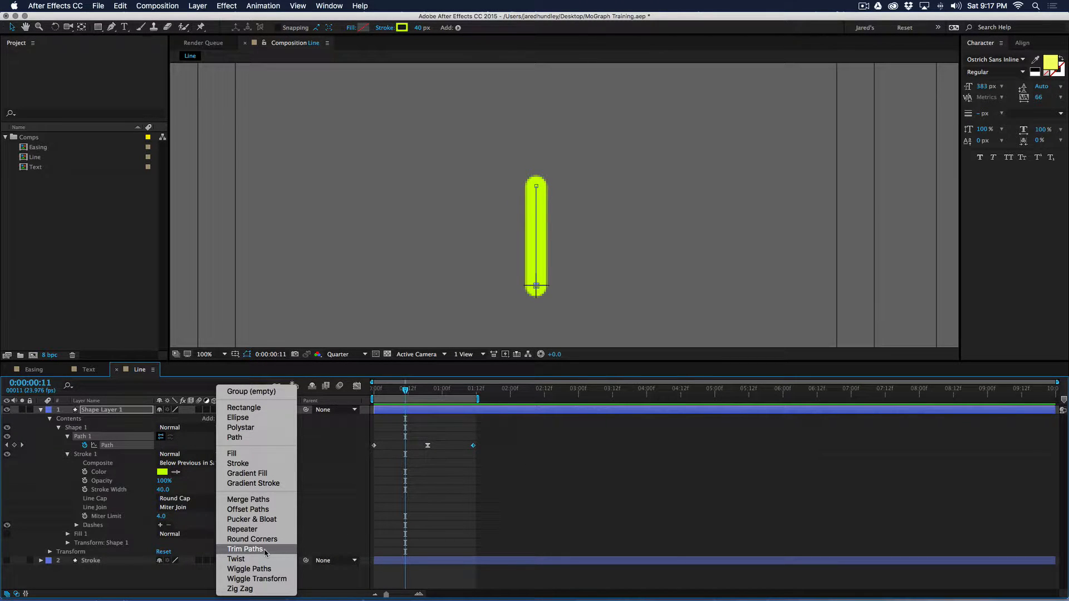
click(260, 529)
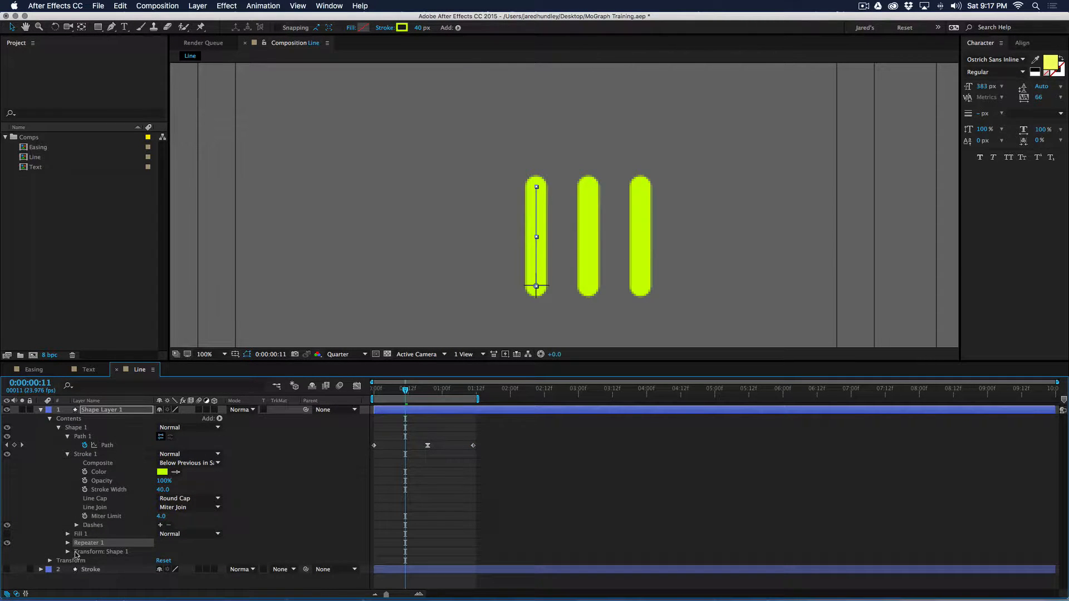
click(67, 544)
scroll(183, 509, down, 1)
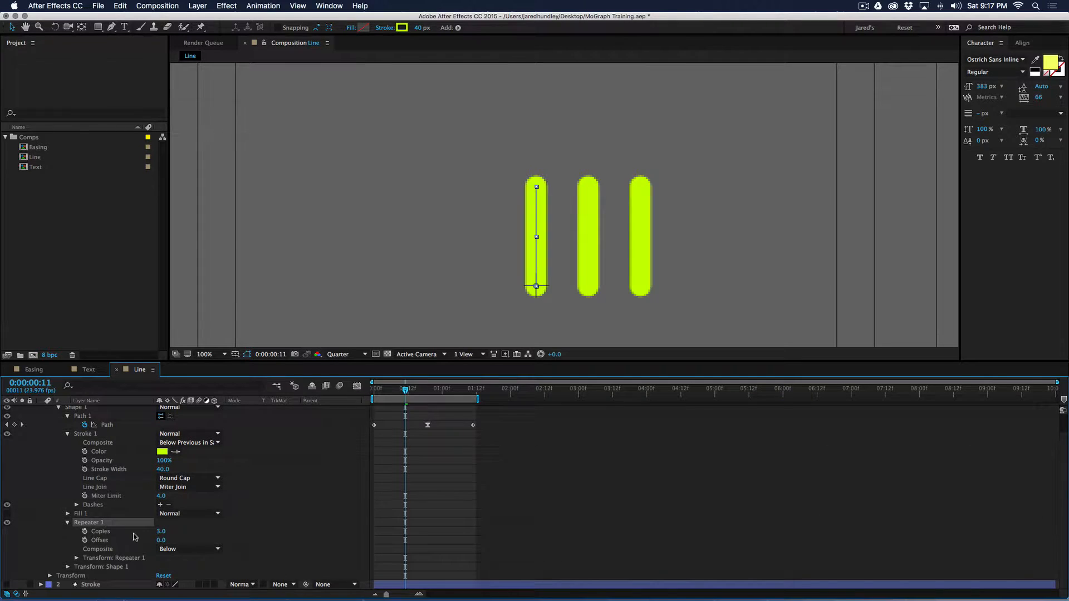
click(76, 557)
scroll(169, 515, down, 2)
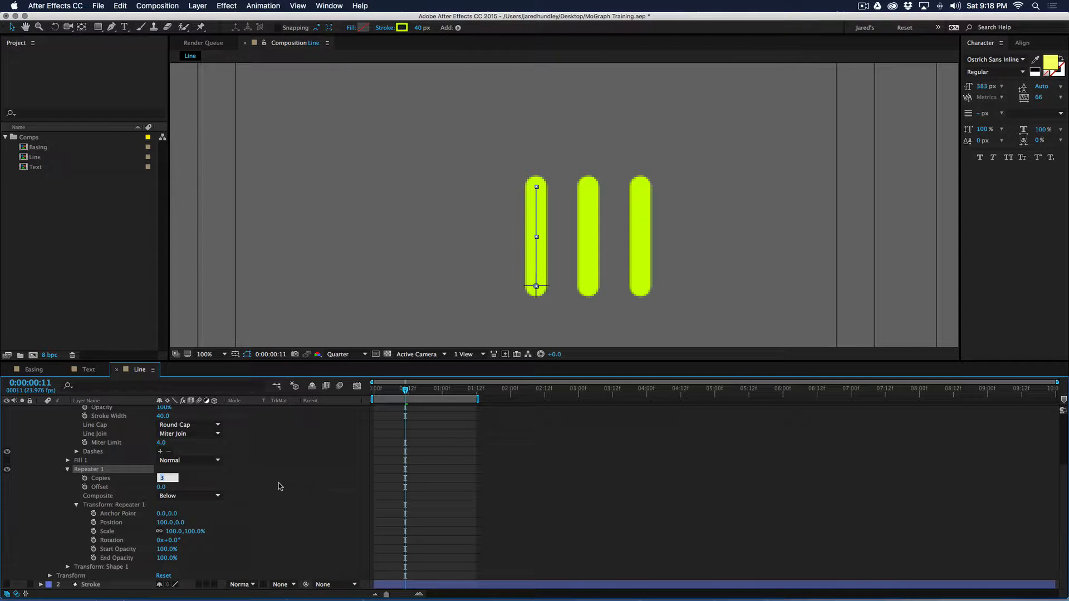
Set Repeater 1 to 6 copies with a horizontal position offset of 0.
text(6)
click(251, 492)
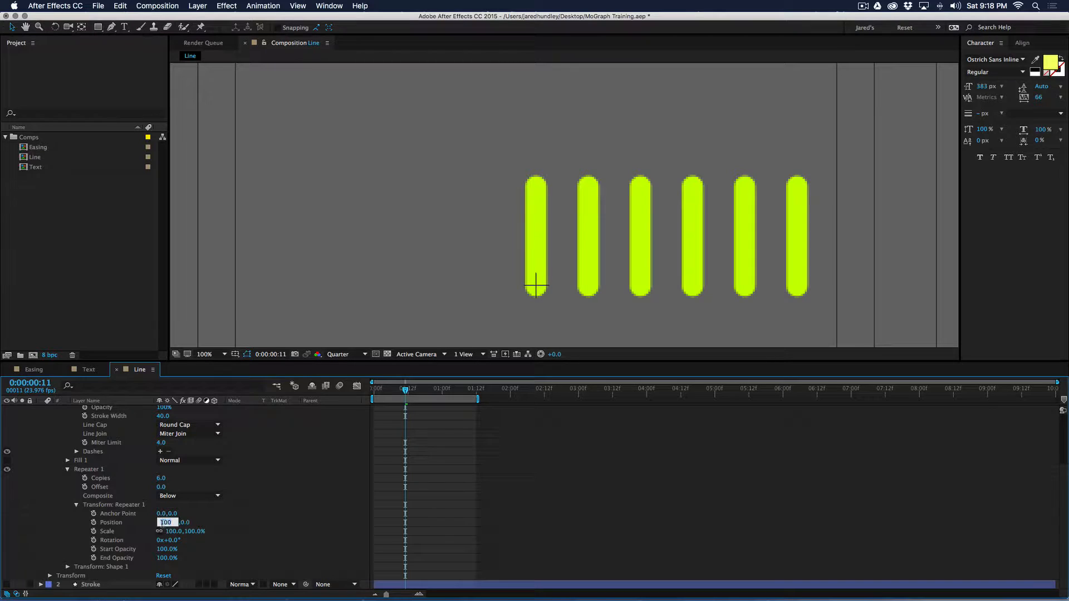
text(0)
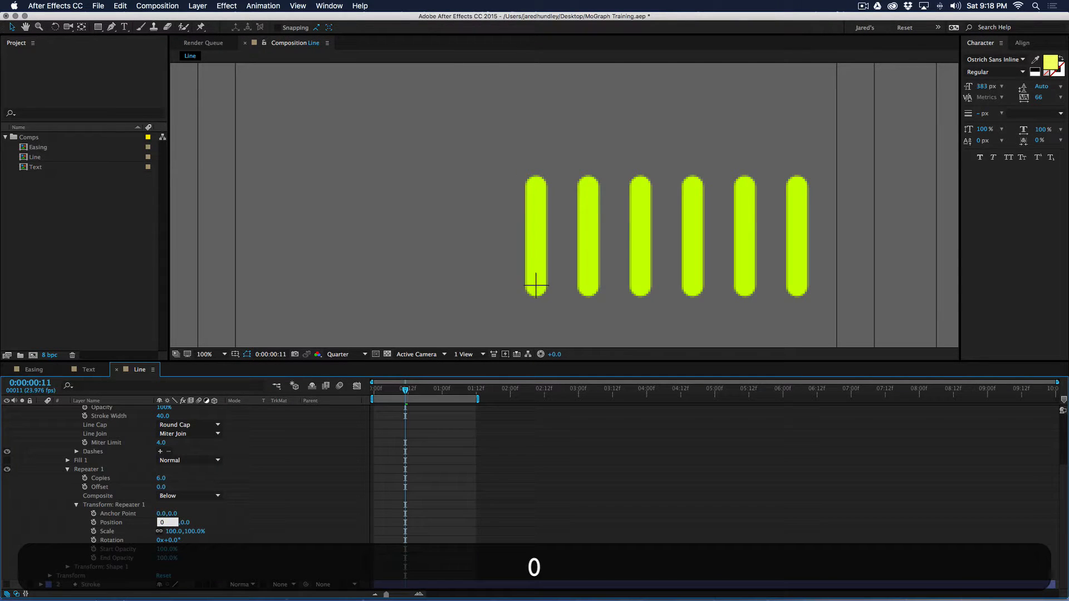
key(Tab)
click(229, 550)
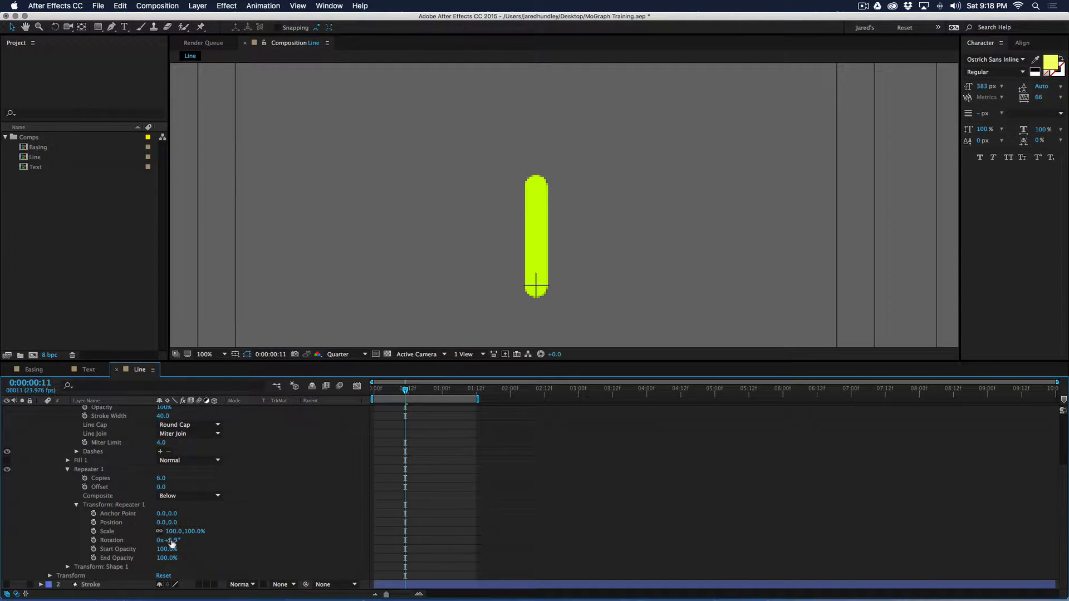
Set Repeater 1's rotation to 360/6 so the copies fan into a full burst, and preview the animation.
drag(174, 544, 208, 554)
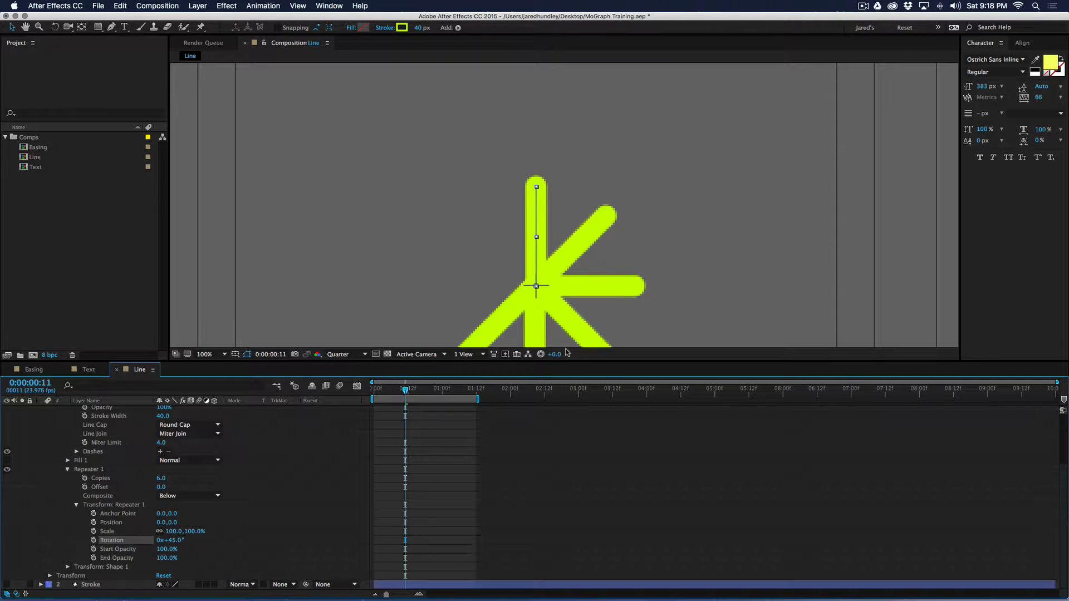
drag(595, 271, 597, 198)
click(178, 540)
text(360/6)
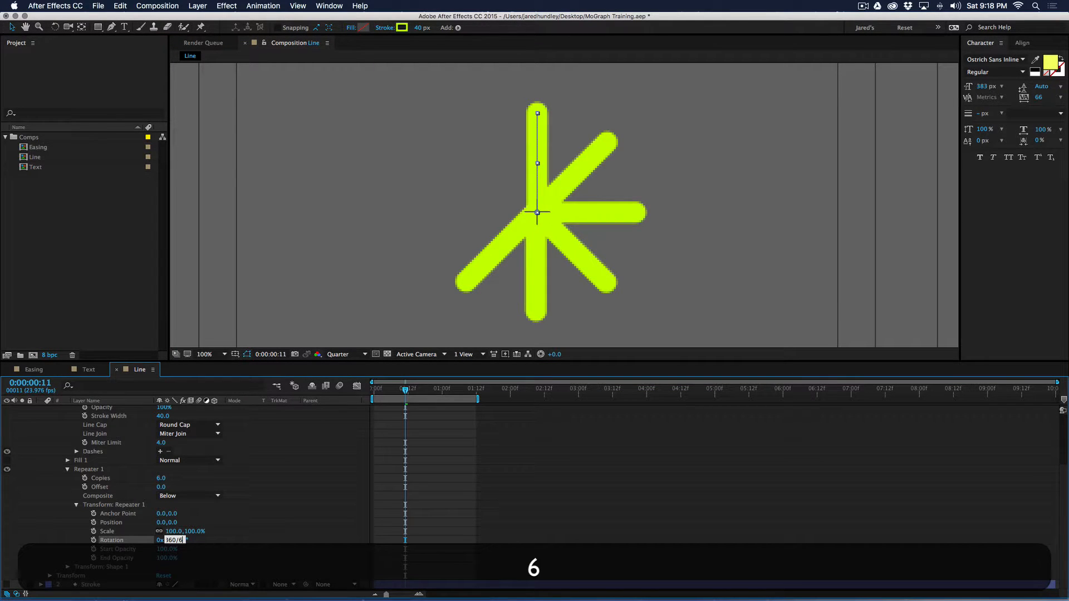
key(Return)
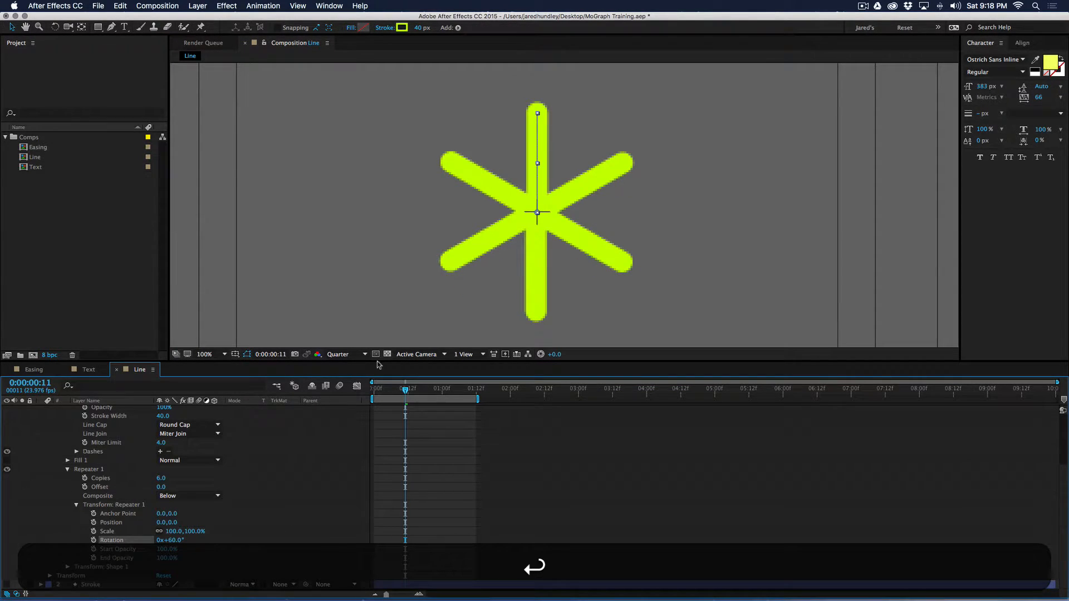
drag(395, 393, 372, 393)
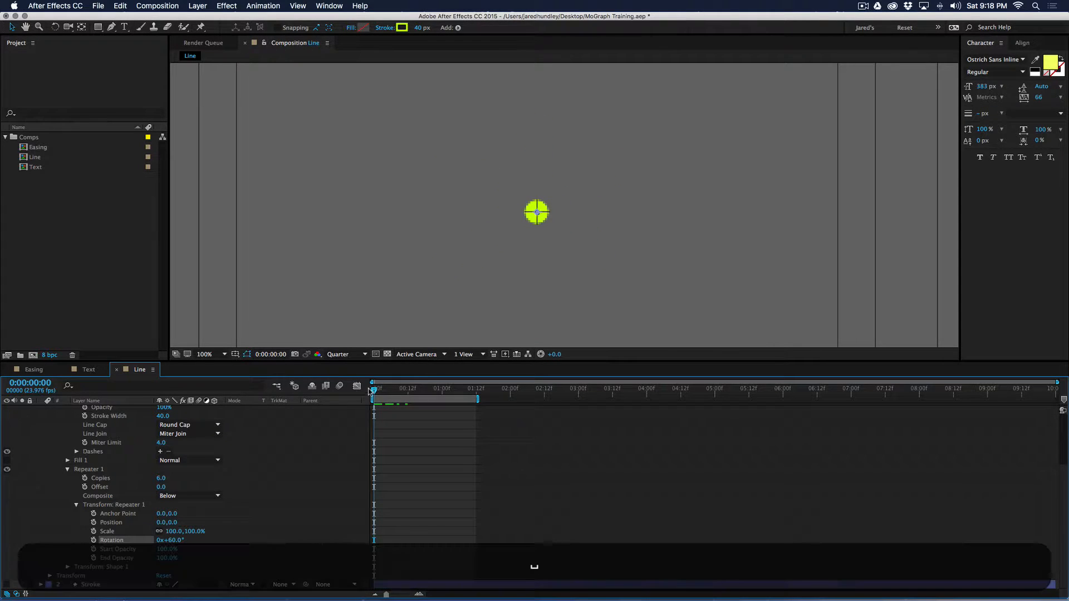
key(space)
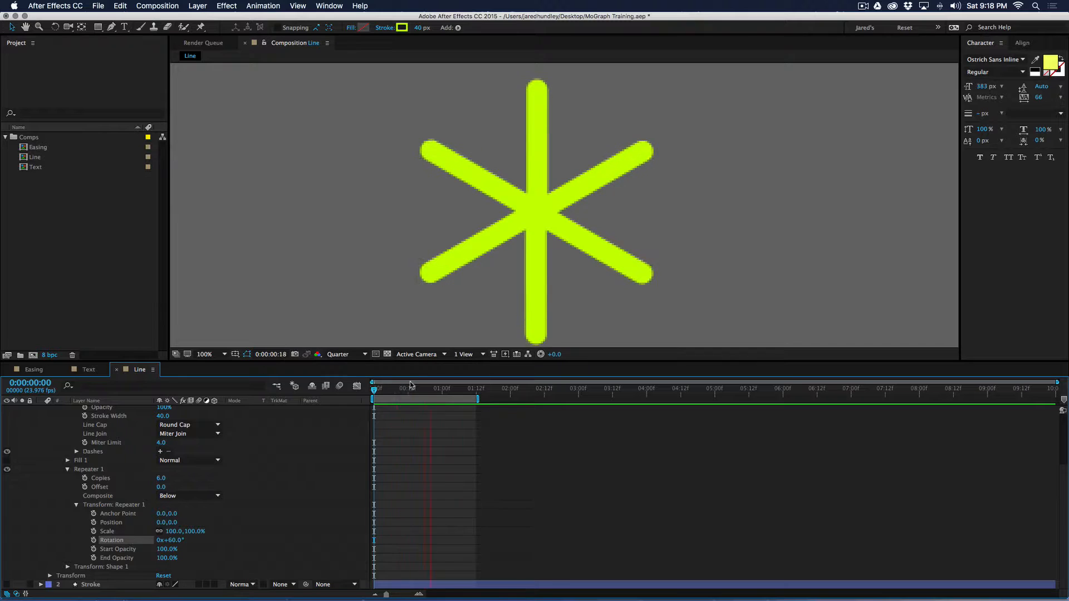
key(space)
At the middle path keyframe (0:00:00:19), move the line's inner end outward so the burst's centre opens, and preview from the start.
scroll(423, 444, up, 3)
drag(438, 390, 425, 392)
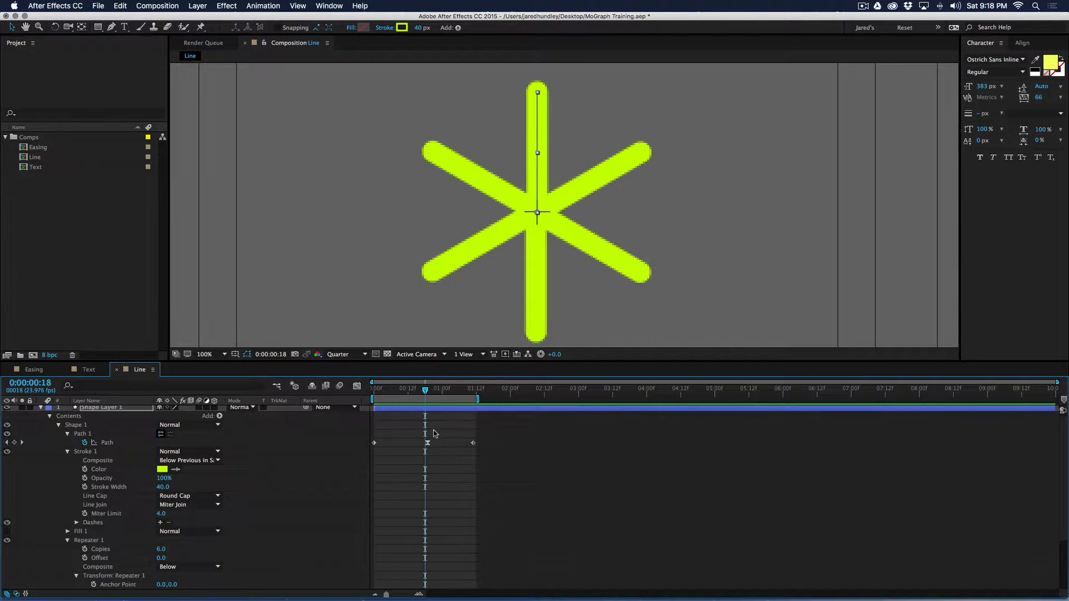
click(427, 442)
click(428, 390)
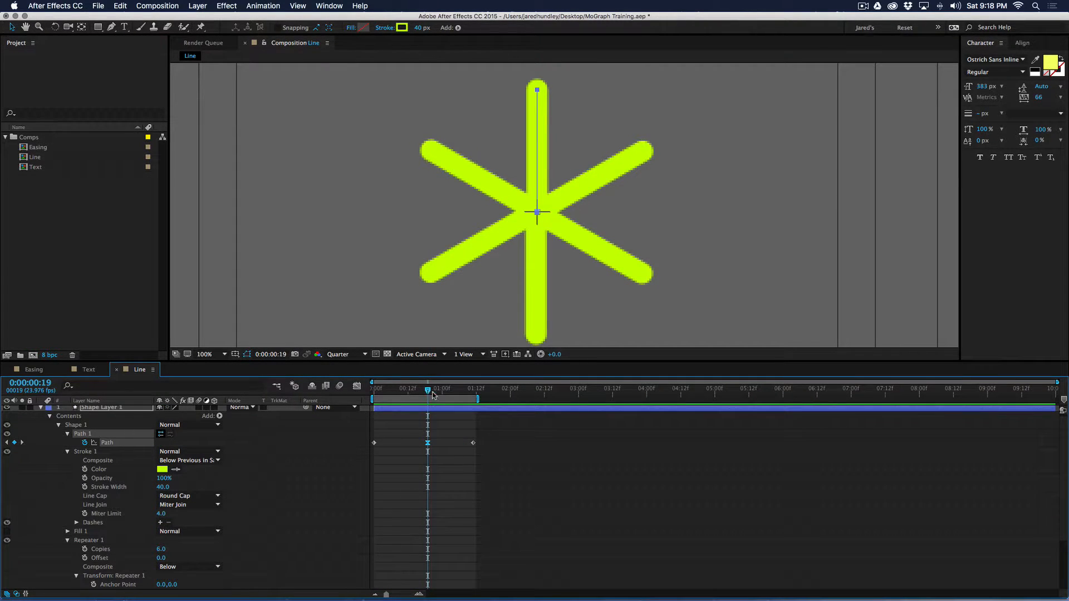
key(v)
drag(537, 213, 535, 170)
drag(429, 391, 356, 392)
key(space)
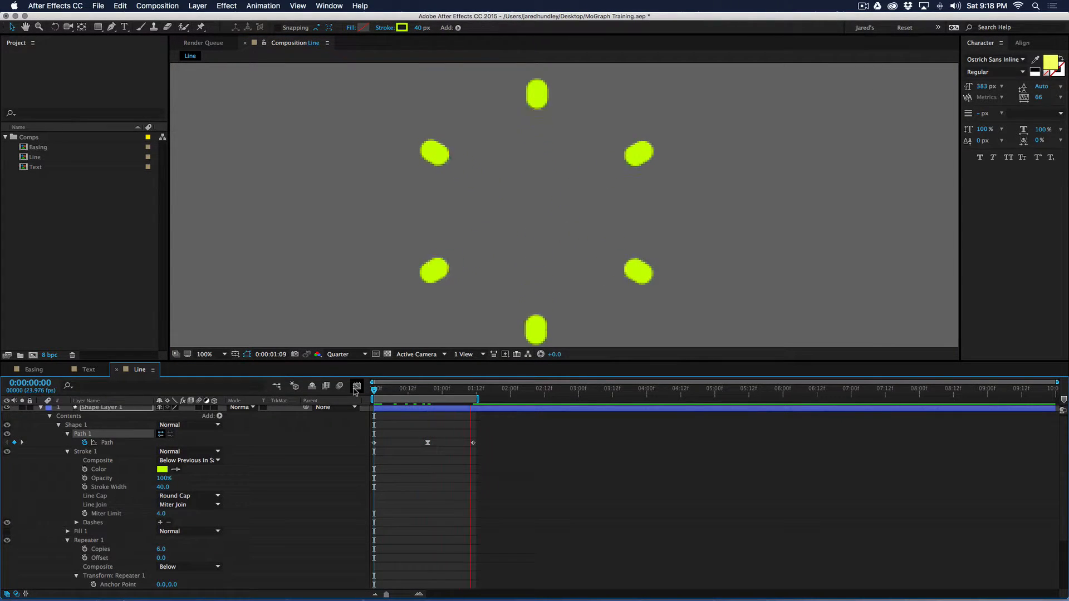
key(space)
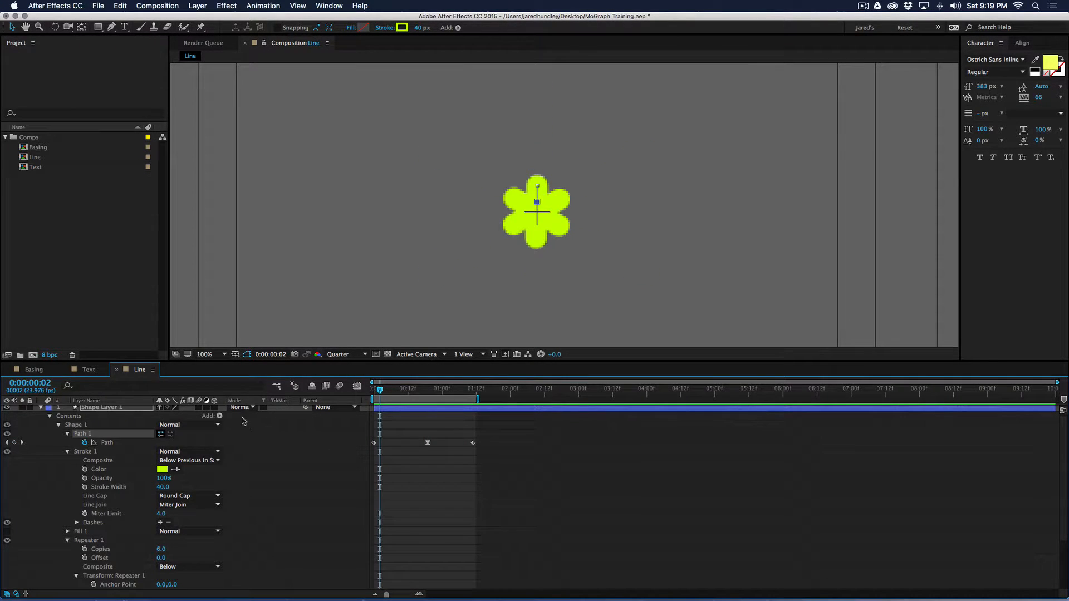
Collapse the green line's shape layer, rename it Burst, save the project, and preview the animation.
click(219, 416)
click(399, 474)
scroll(407, 495, up, 1)
click(37, 410)
click(132, 412)
key(Return)
text(Burst)
key(Return)
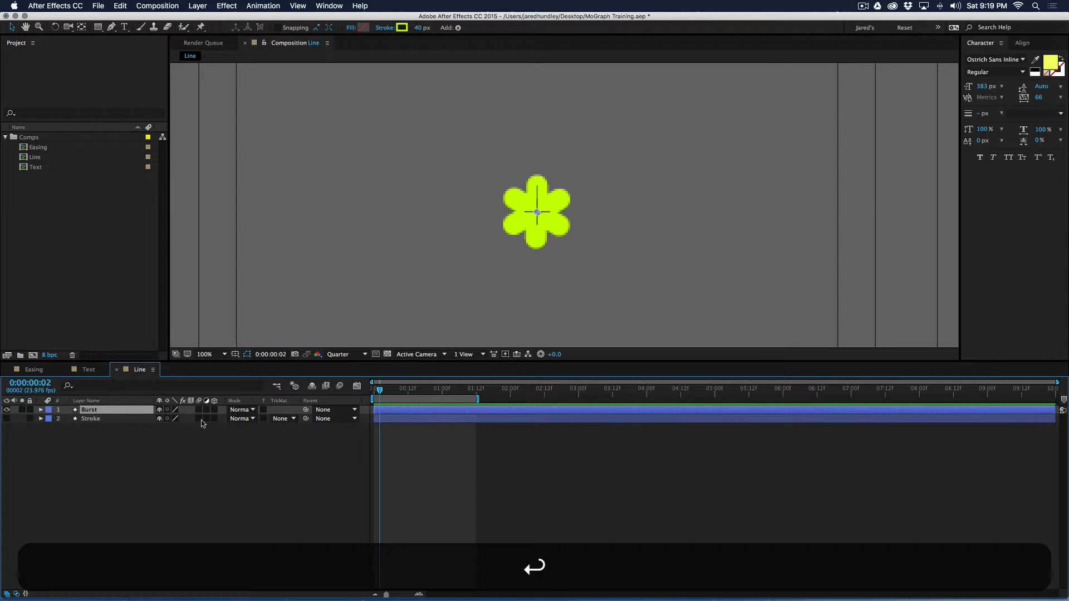
click(429, 457)
key(super+s)
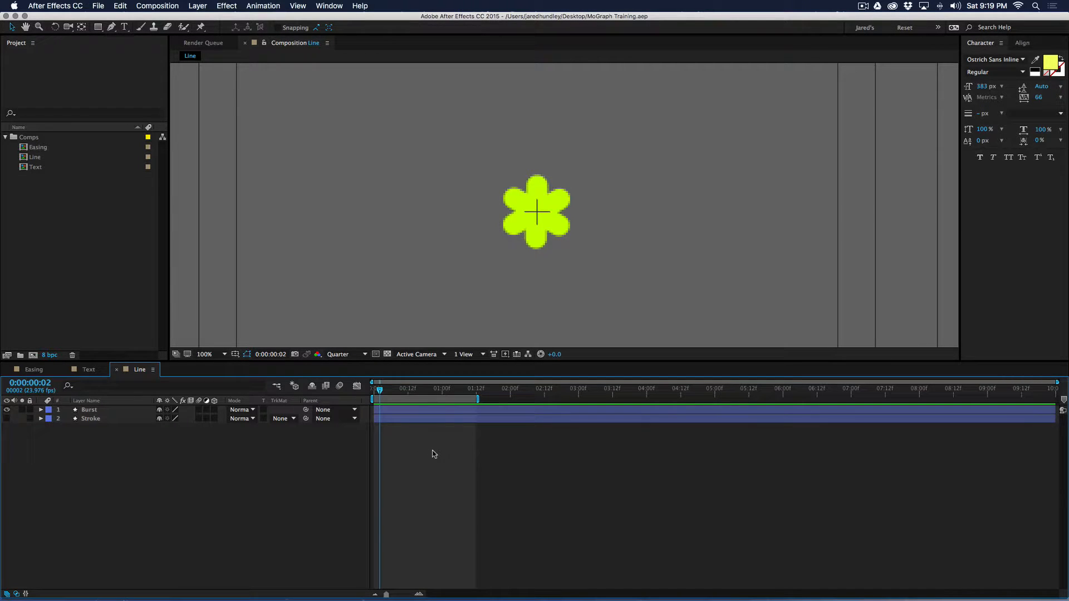
key(space)
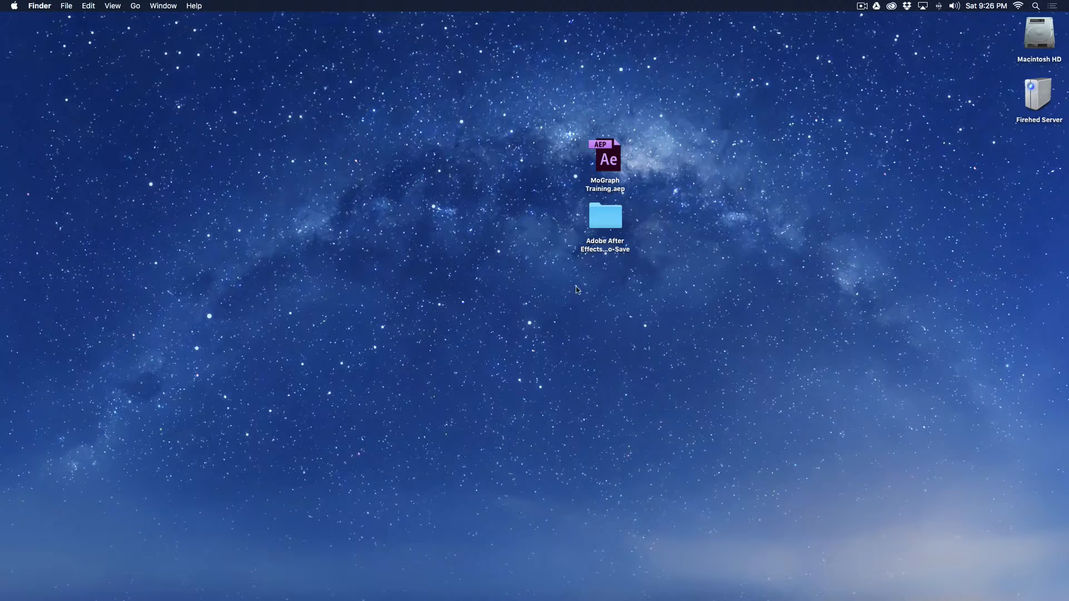
Look through the backup project files in the desktop's Adobe After Effects Auto-Save folder.
drag(638, 150, 563, 238)
click(566, 169)
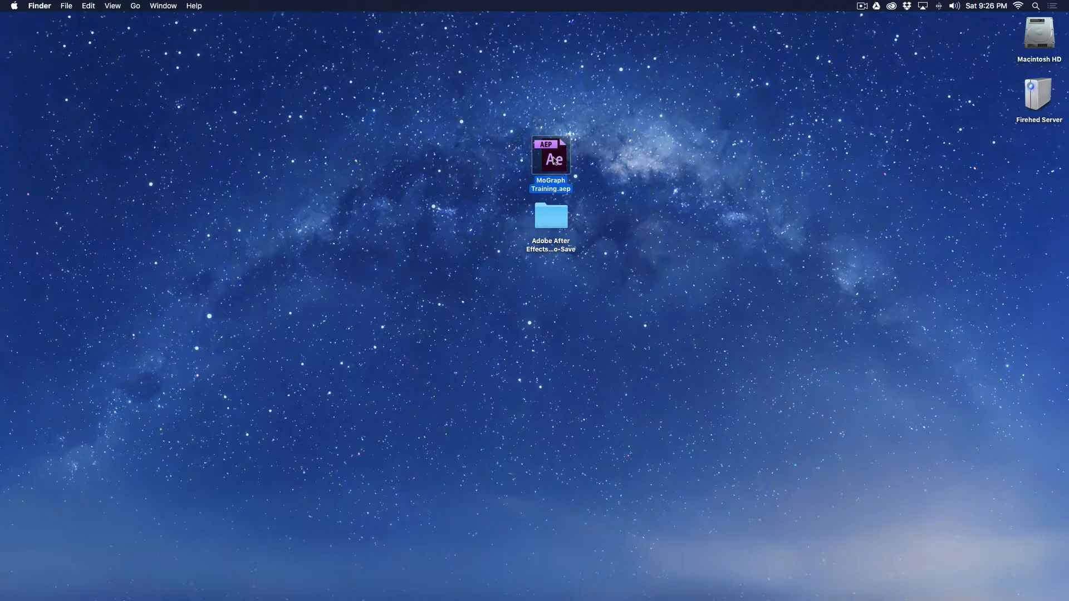
click(601, 196)
double_click(563, 221)
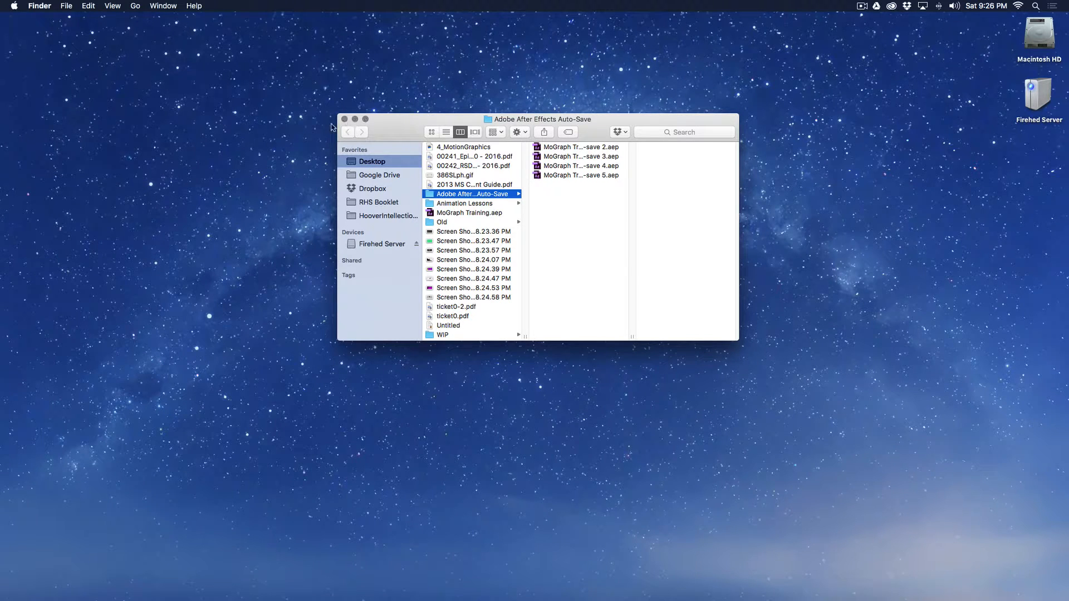
click(343, 119)
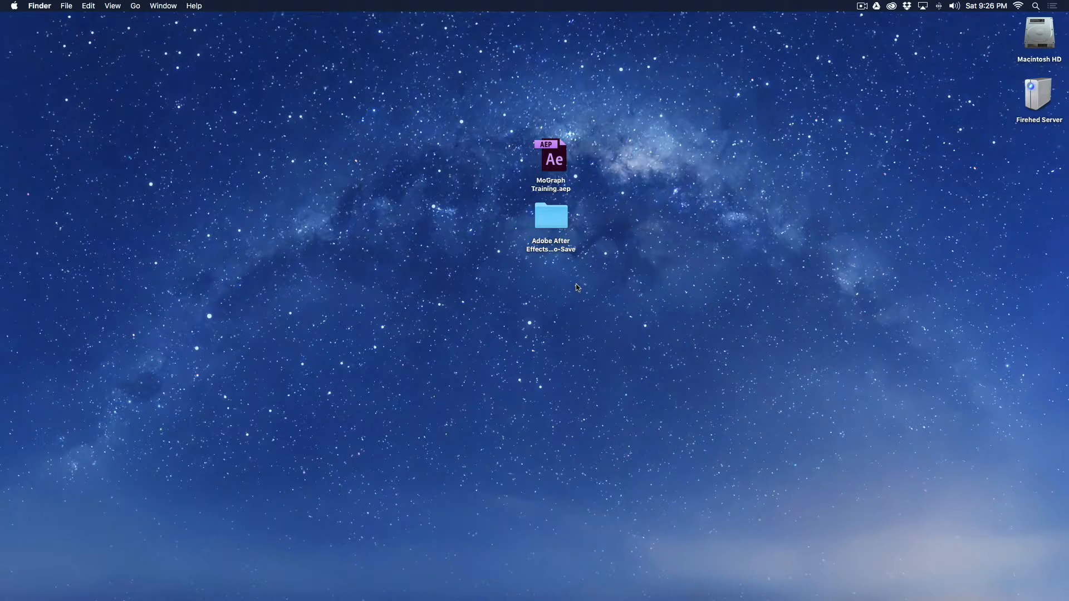
click(553, 215)
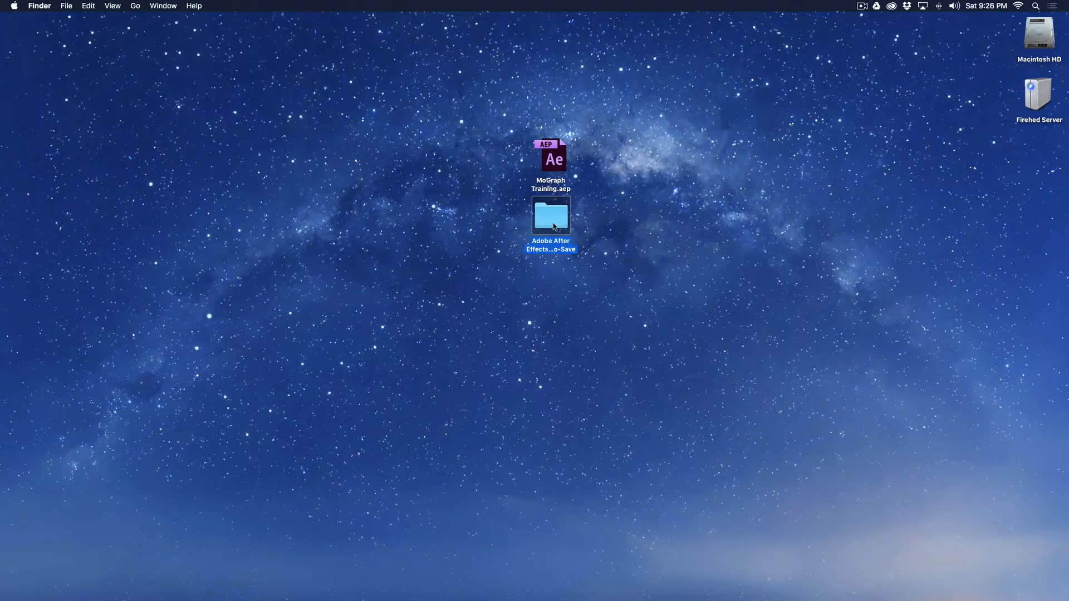
Switch to After Effects and quit it to close the project.
mouse_move(571, 598)
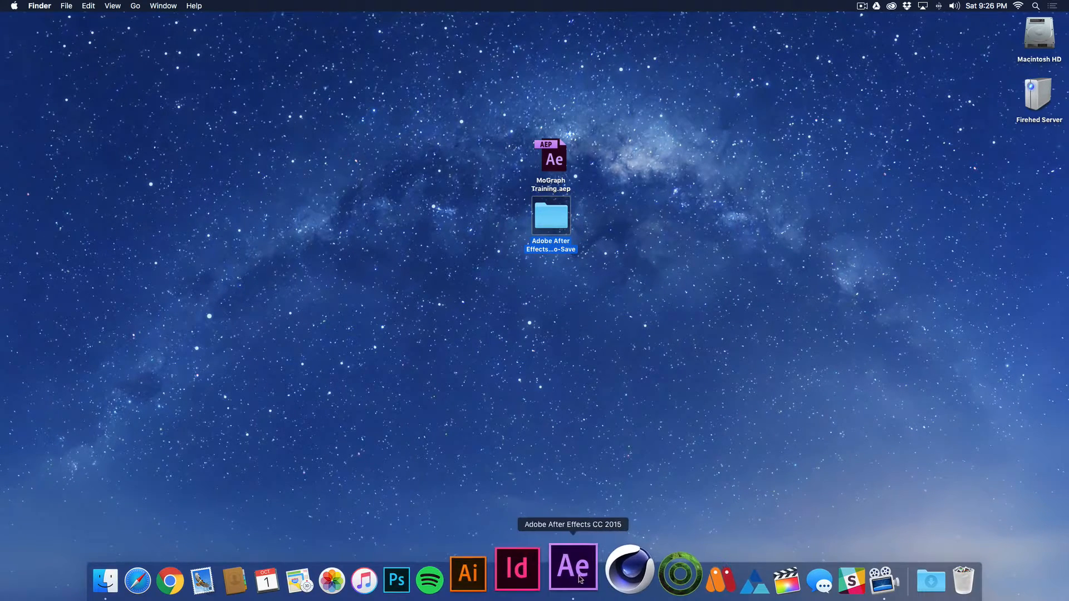
click(571, 567)
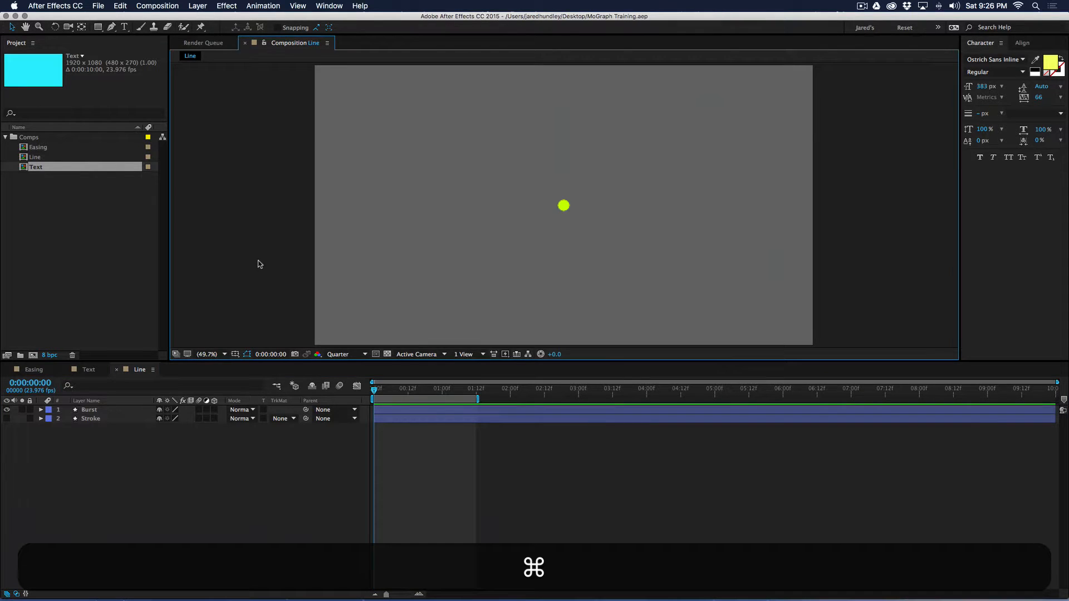
key(super+q)
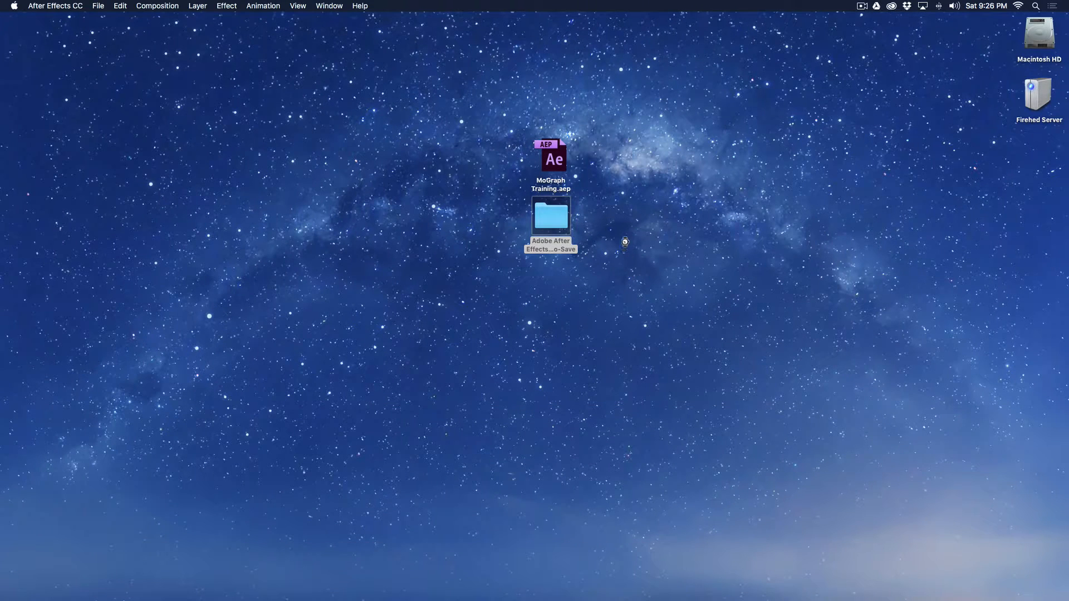
Create a desktop folder named MoGraphicTraining and move MoGraph Training.aep and the Auto-Save folder into it.
click(635, 214)
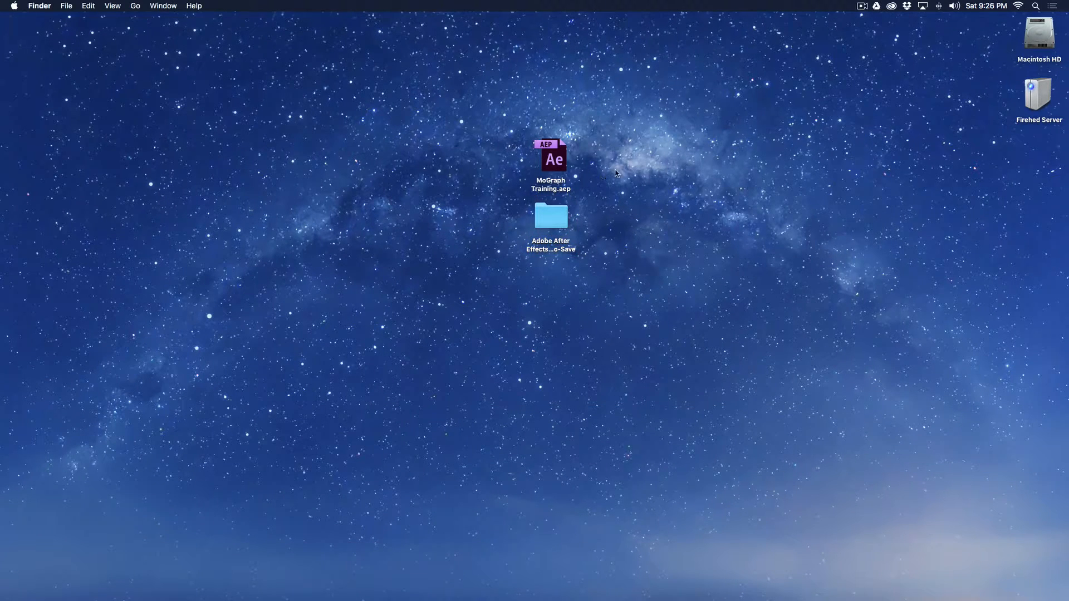
right_click(635, 170)
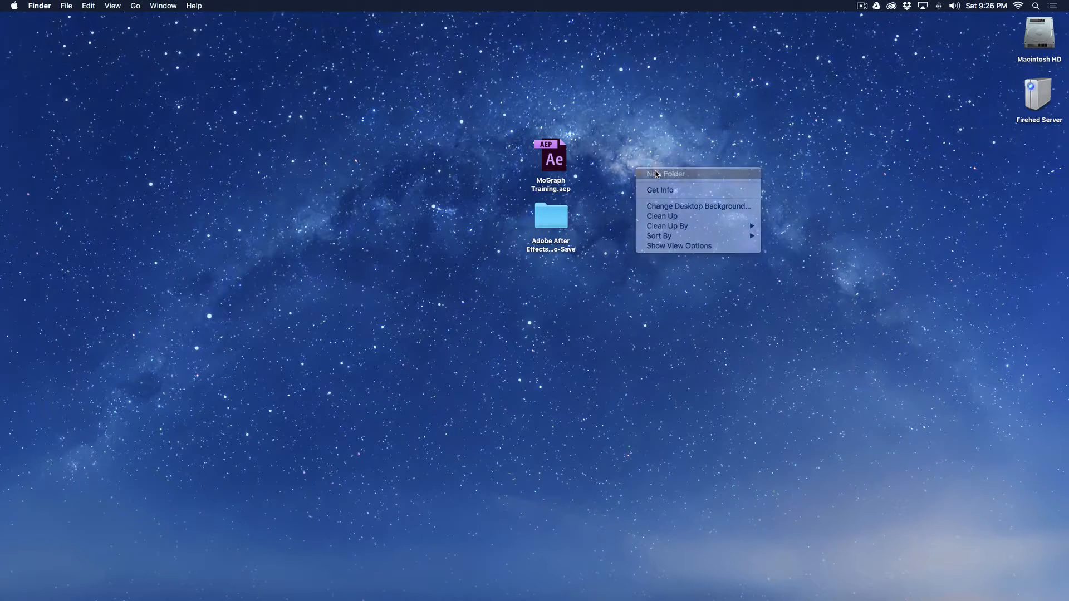
click(657, 174)
text(MO)
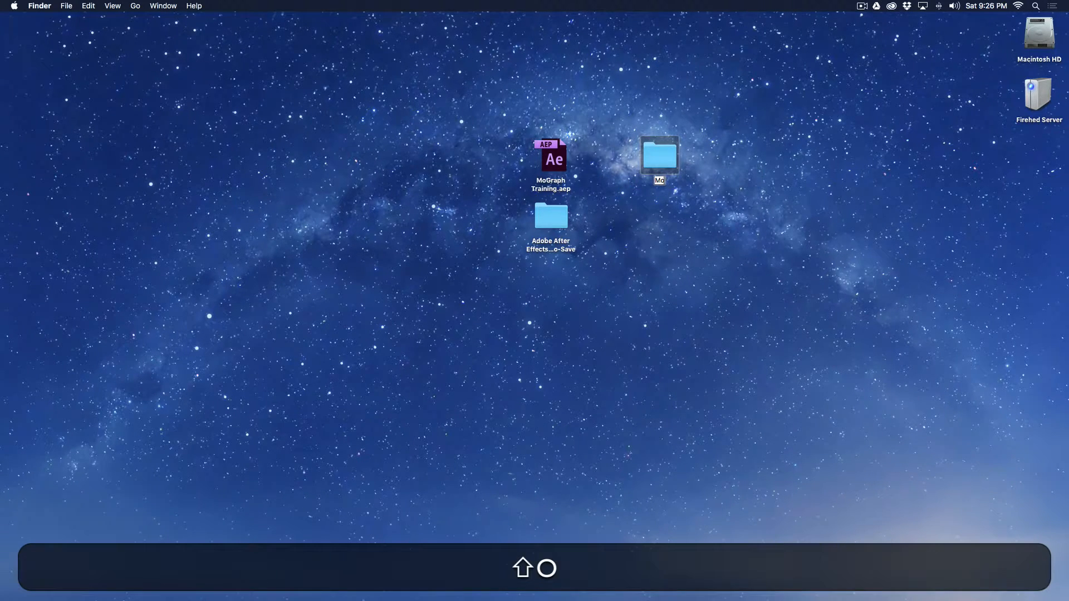
text(Graphic)
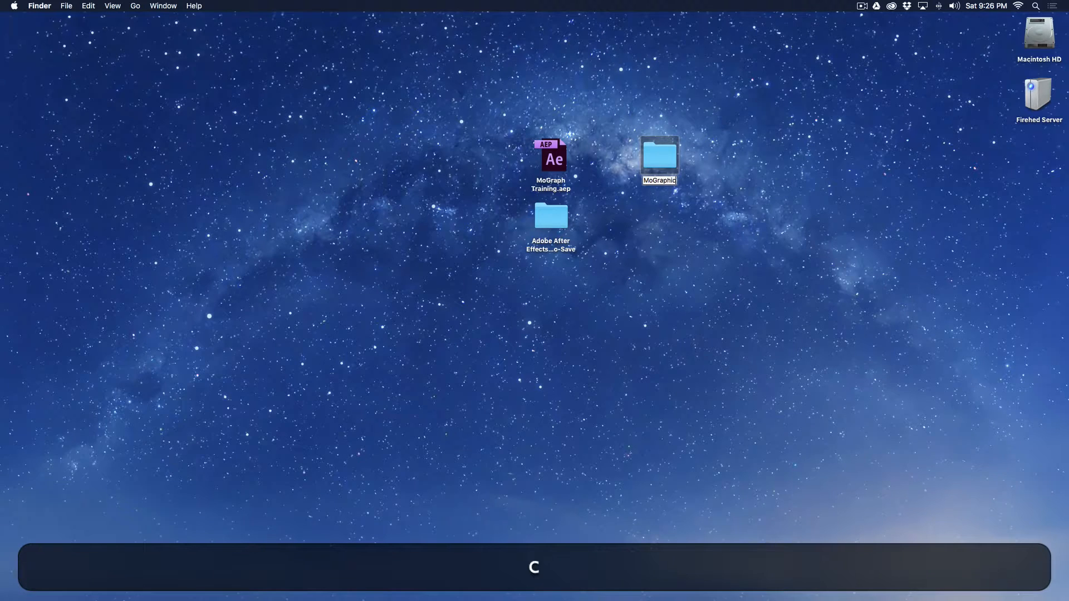
text(Training)
key(Return)
drag(509, 135, 573, 252)
drag(557, 159, 668, 159)
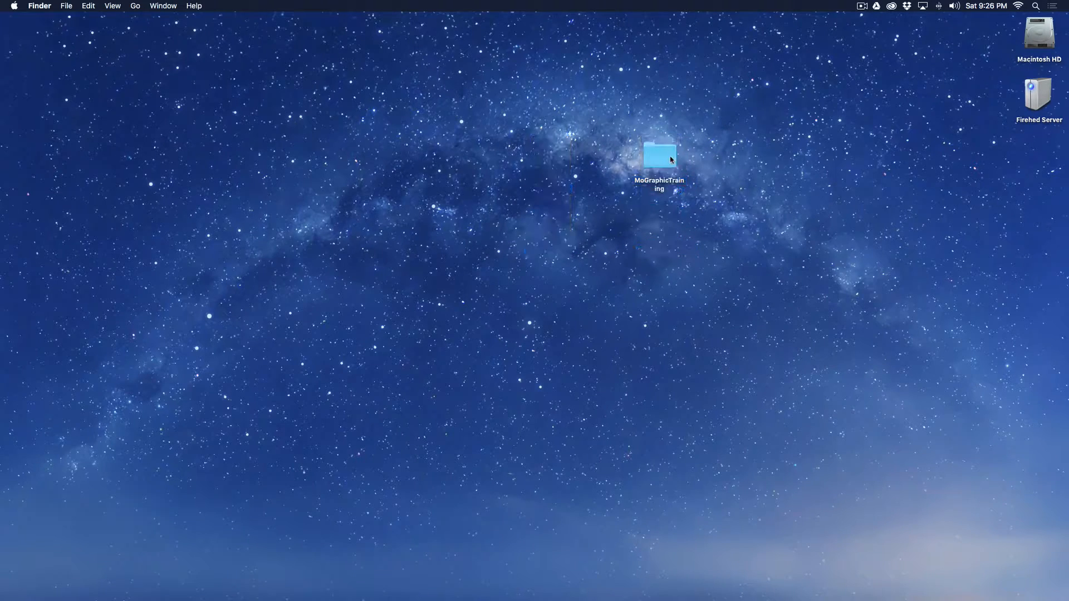
Open the MoGraphicTraining folder and create a subfolder named Graphics inside it.
double_click(672, 157)
drag(596, 121, 524, 125)
right_click(518, 188)
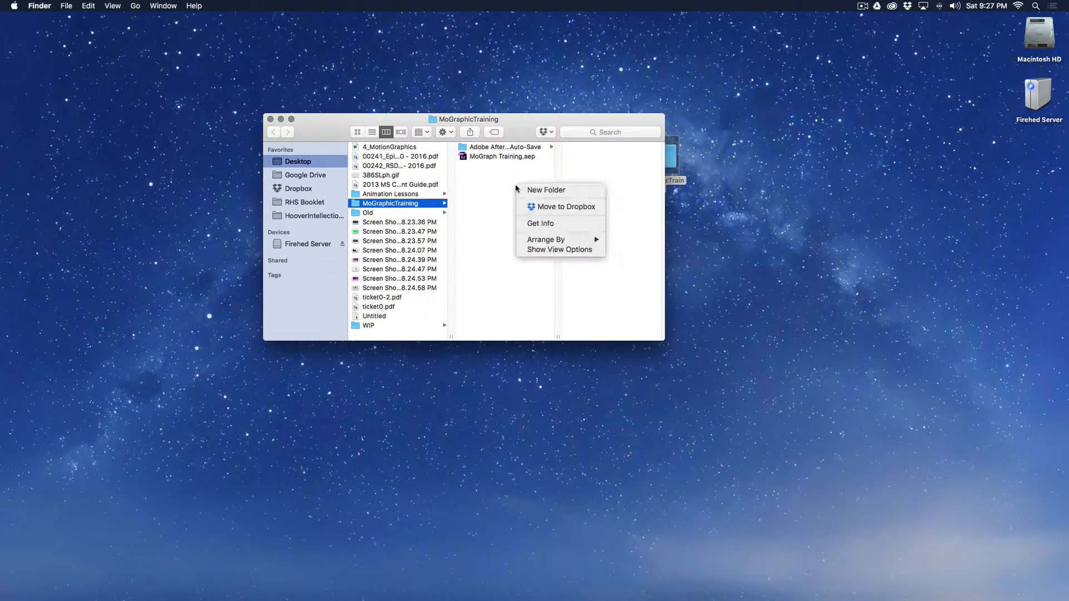
click(538, 190)
text(Gra)
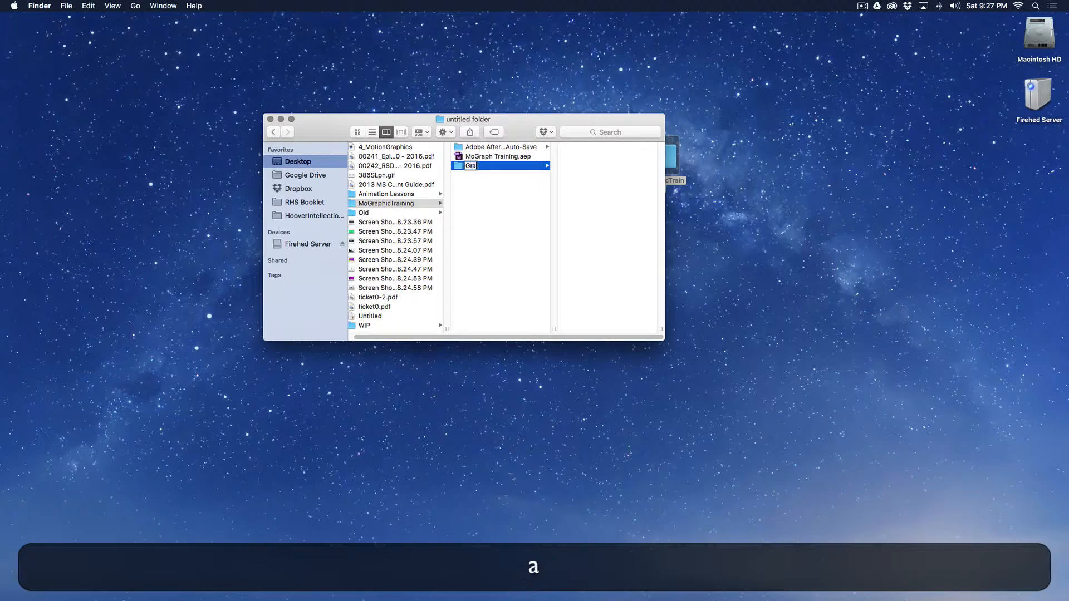
text(phics)
key(Return)
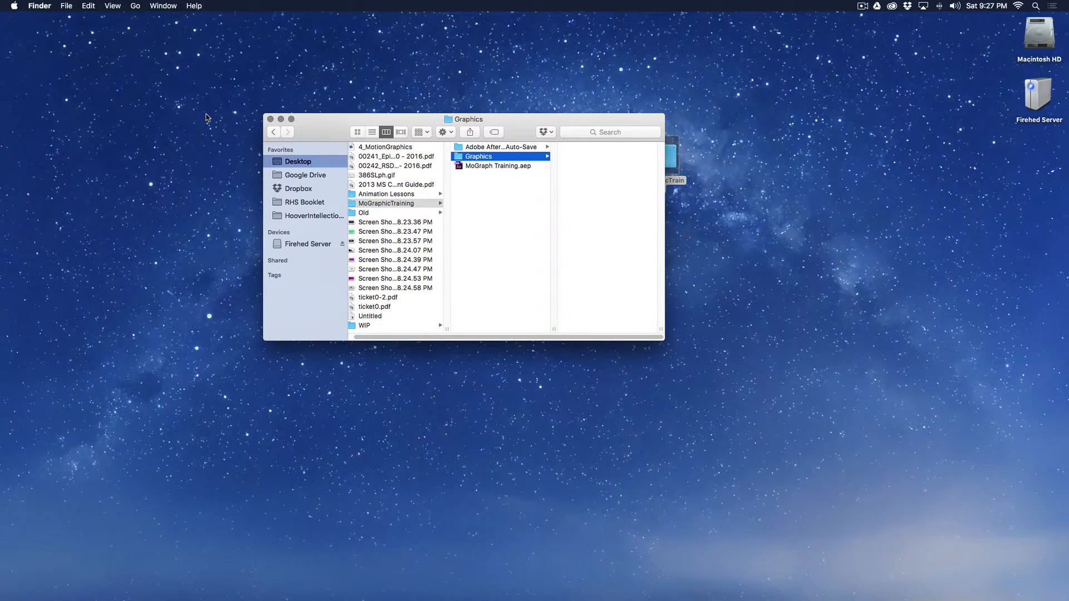
Copy the Bowie, Gears, Matte, Octopus and Spy_vs_Spy folders from 4_MotionGraphics into Graphics, and close all Finder windows.
drag(515, 123, 496, 140)
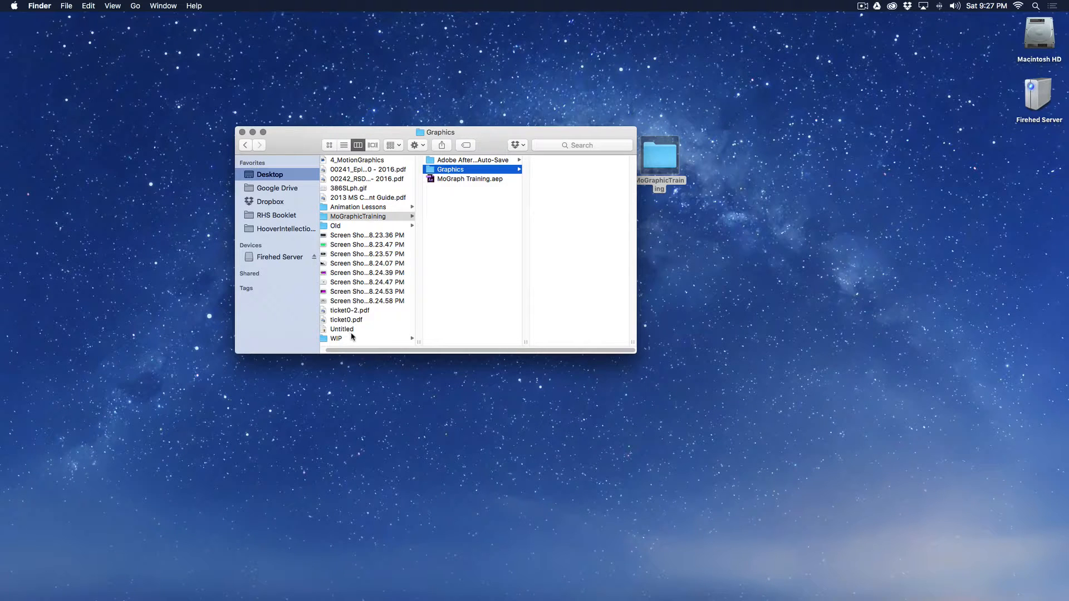
double_click(1, 167)
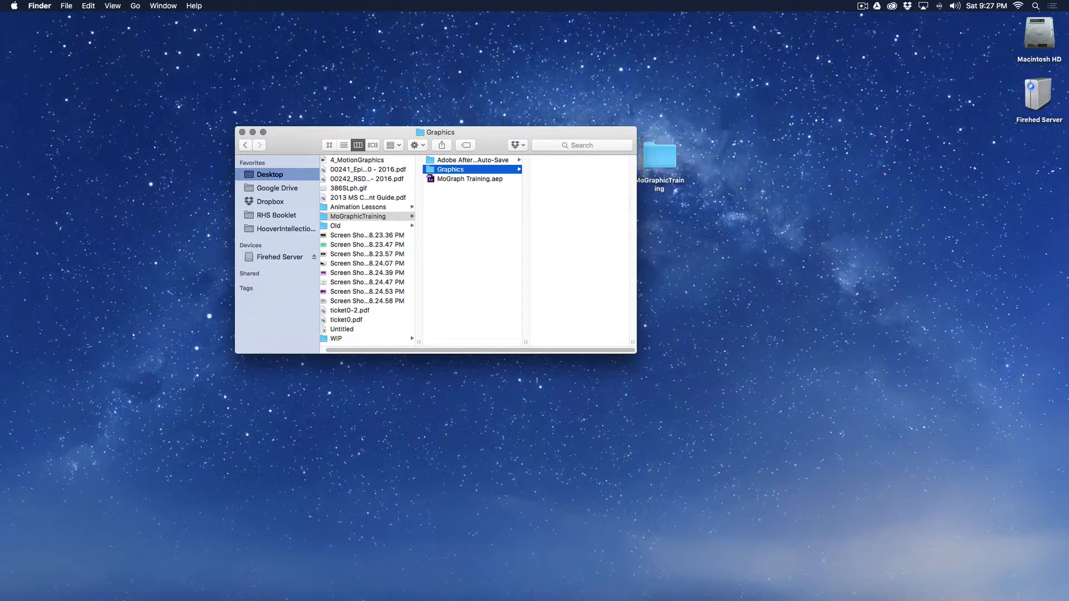
click(610, 127)
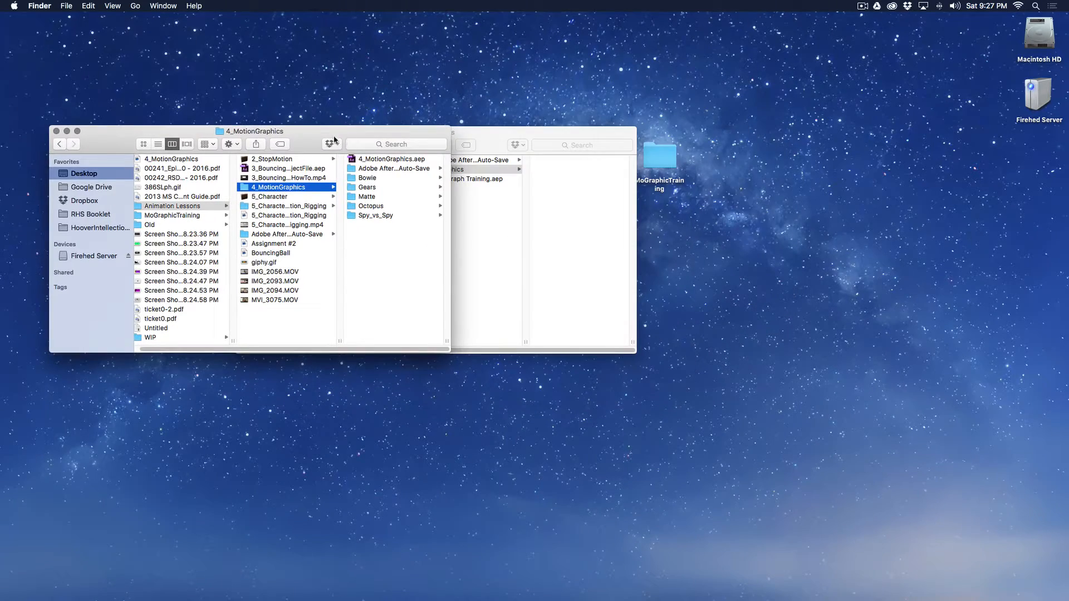
drag(320, 140, 319, 62)
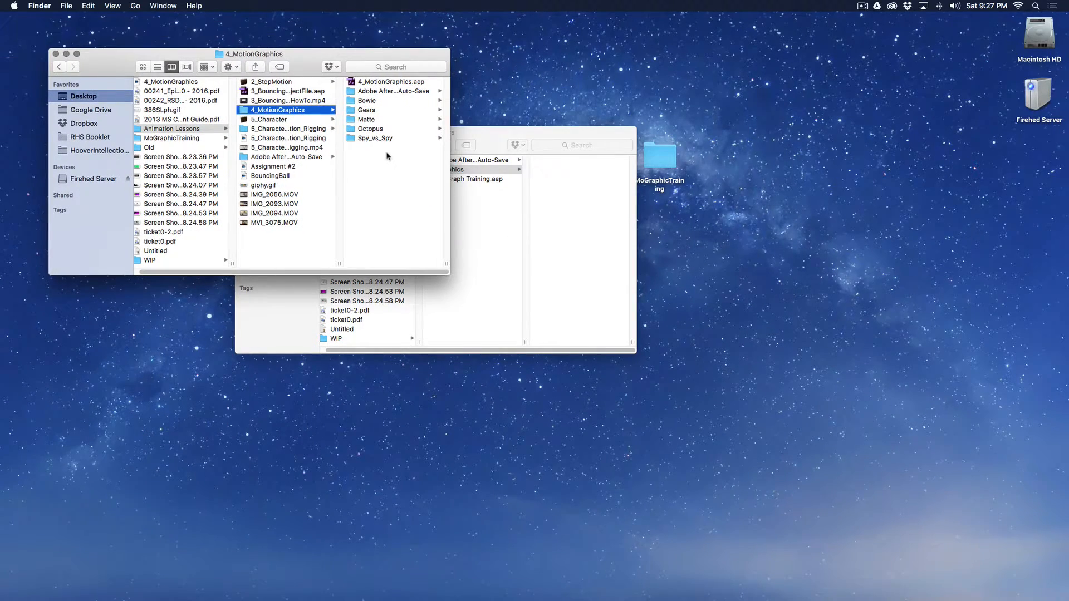
drag(401, 162, 587, 172)
key(alt)
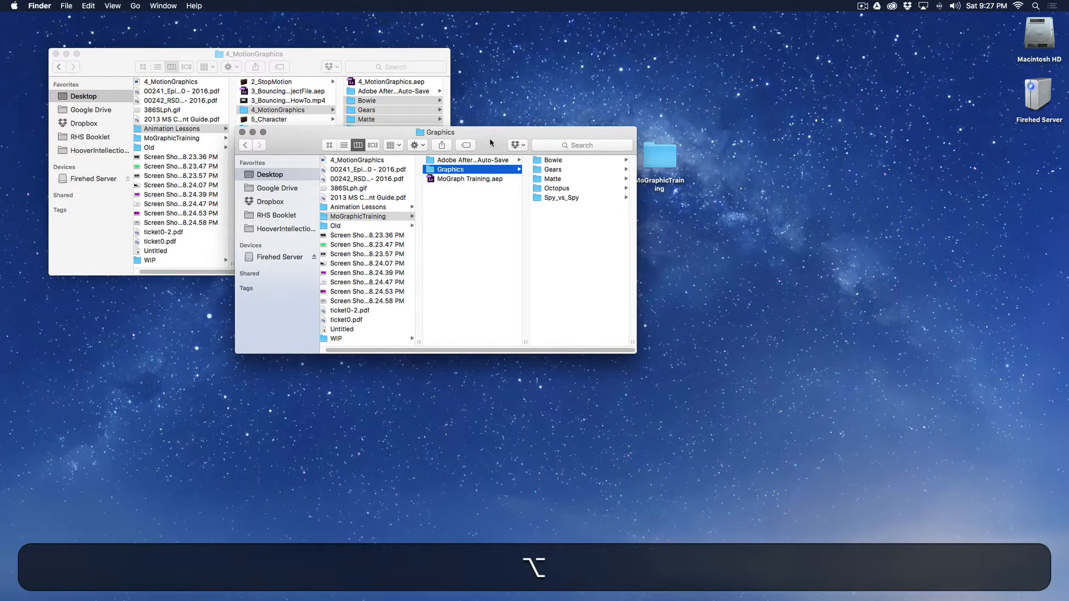
key(super+alt+w)
Reopen the MoGraphicTraining folder and show the contents of Spy_vs_Spy within Graphics.
click(658, 164)
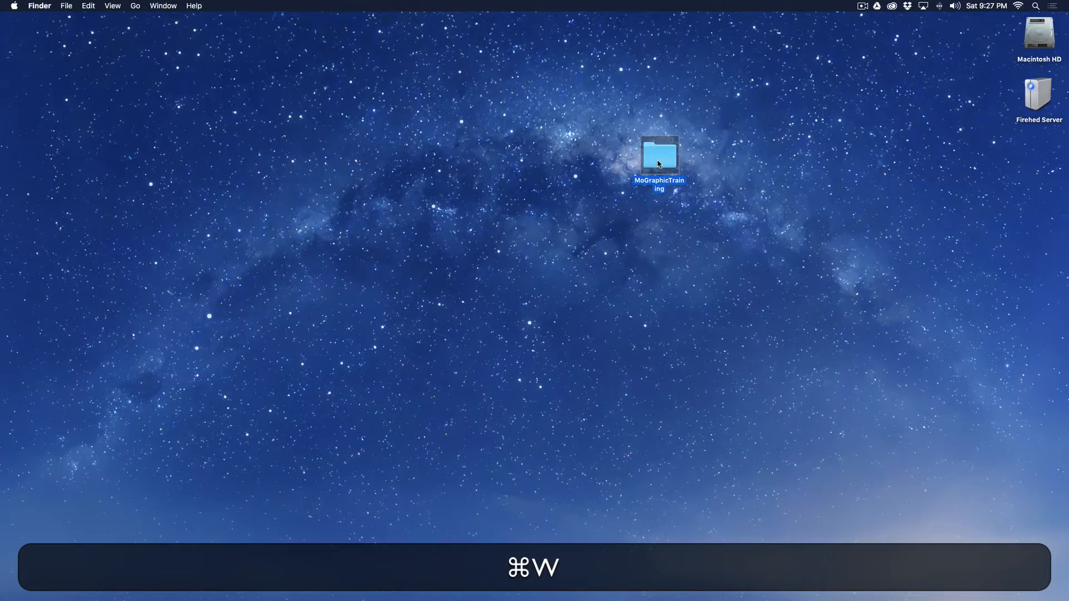
double_click(658, 165)
key(Right)
key(Down)
drag(555, 143, 512, 142)
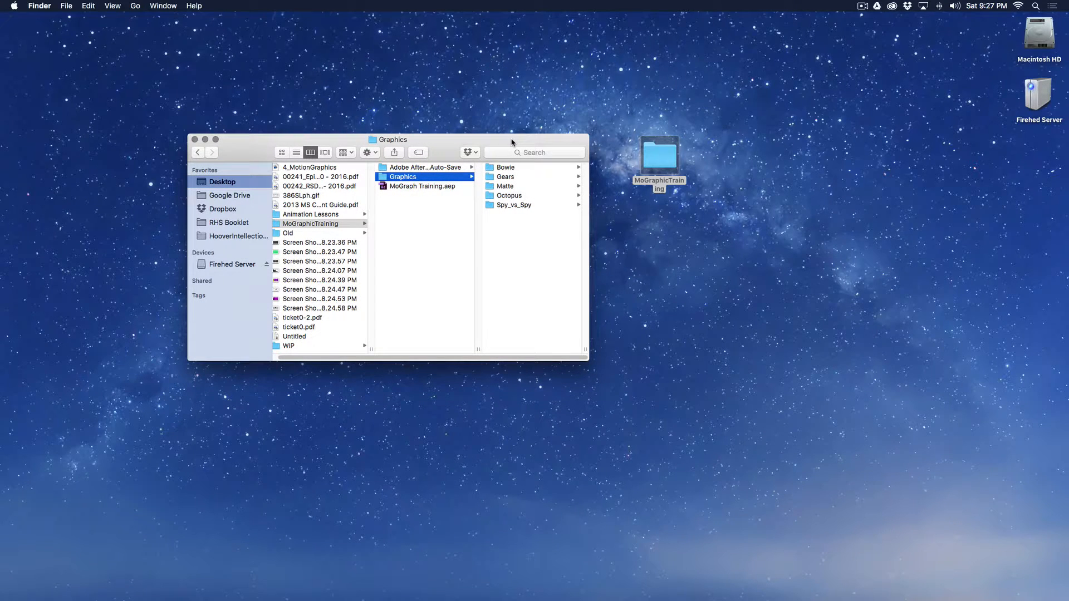
click(526, 206)
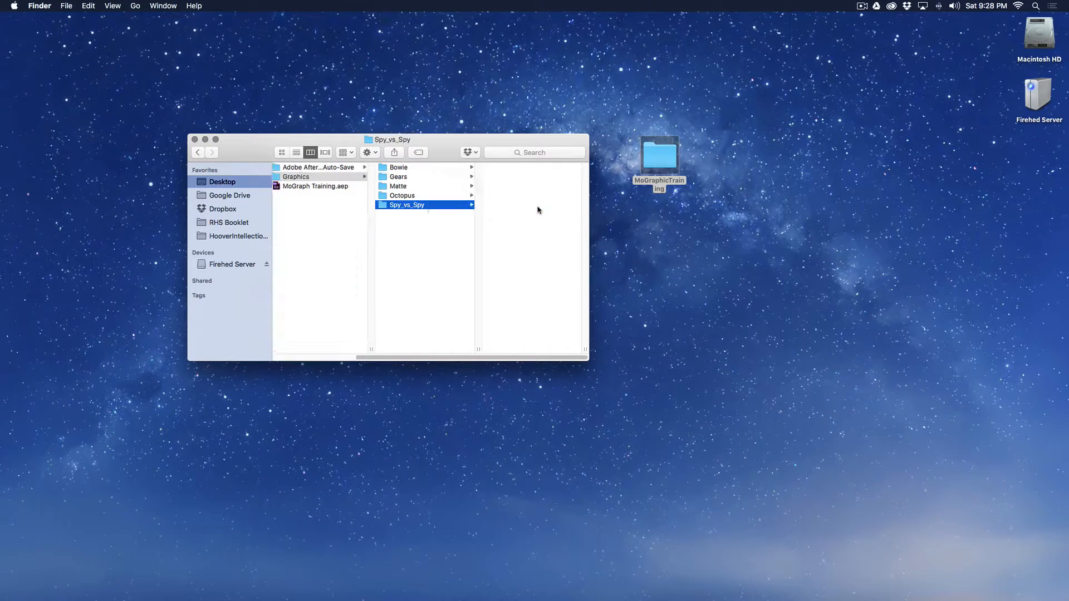
drag(441, 143, 486, 160)
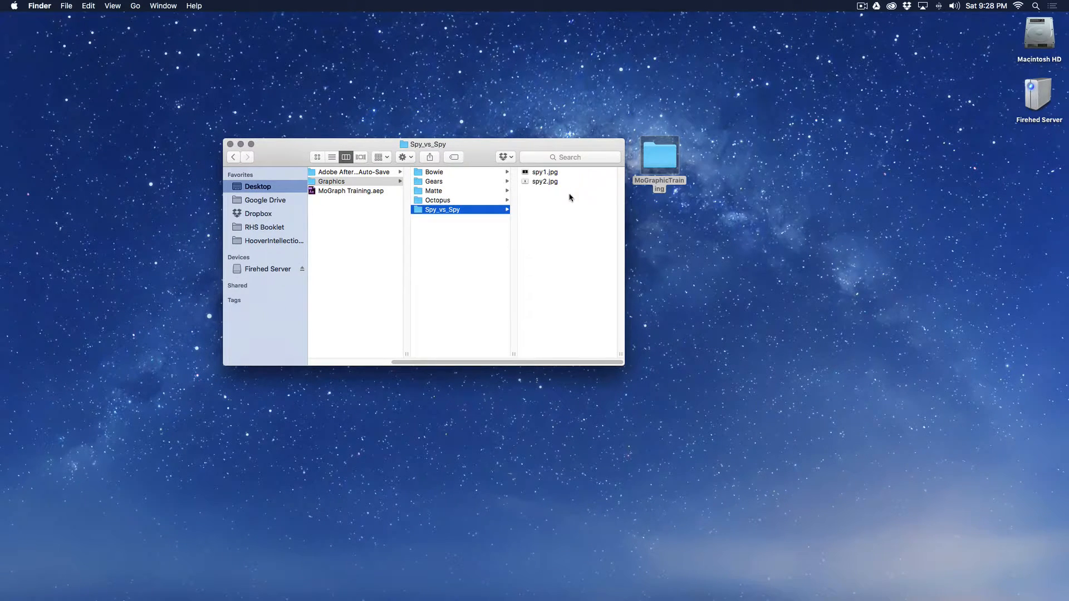
Preview the spy1.jpg and spy2.jpg images, and go back to the Graphics folder.
drag(568, 194, 556, 168)
click(565, 214)
click(551, 174)
key(space)
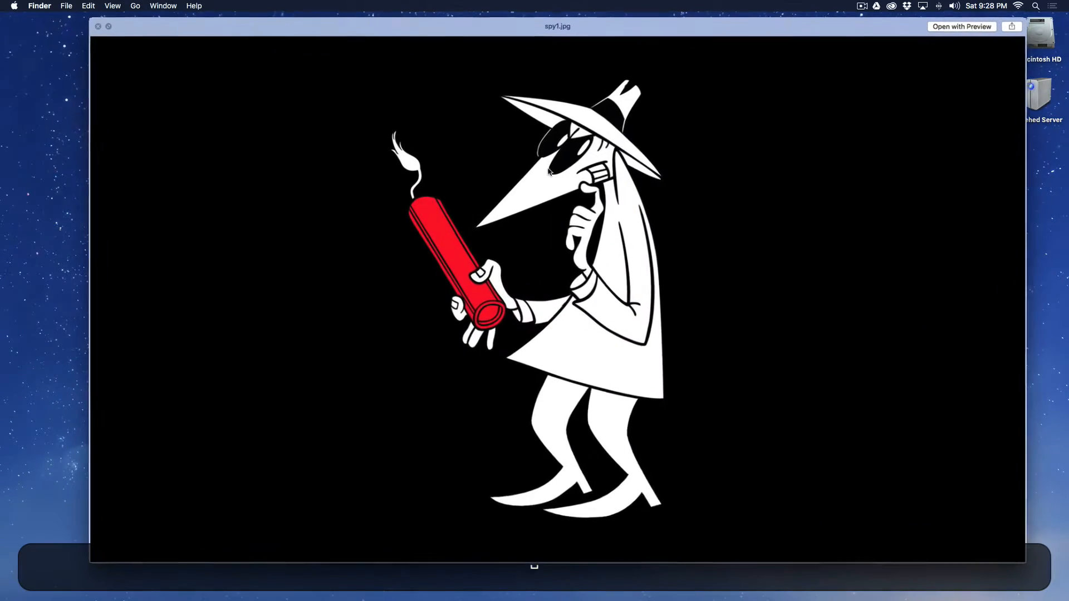
key(space)
click(475, 182)
key(space)
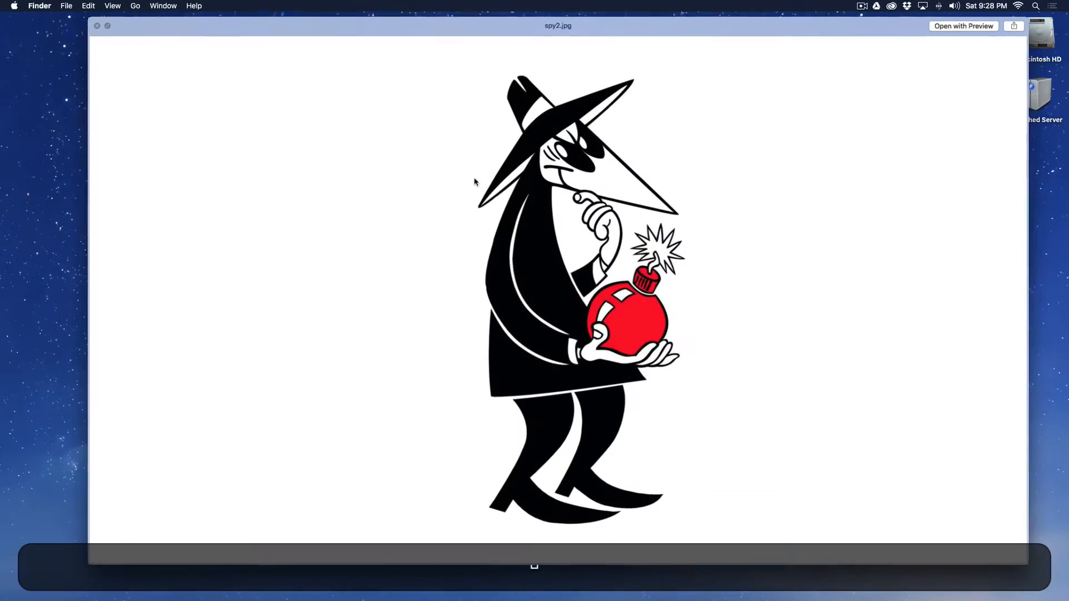
key(space)
key(super+Up)
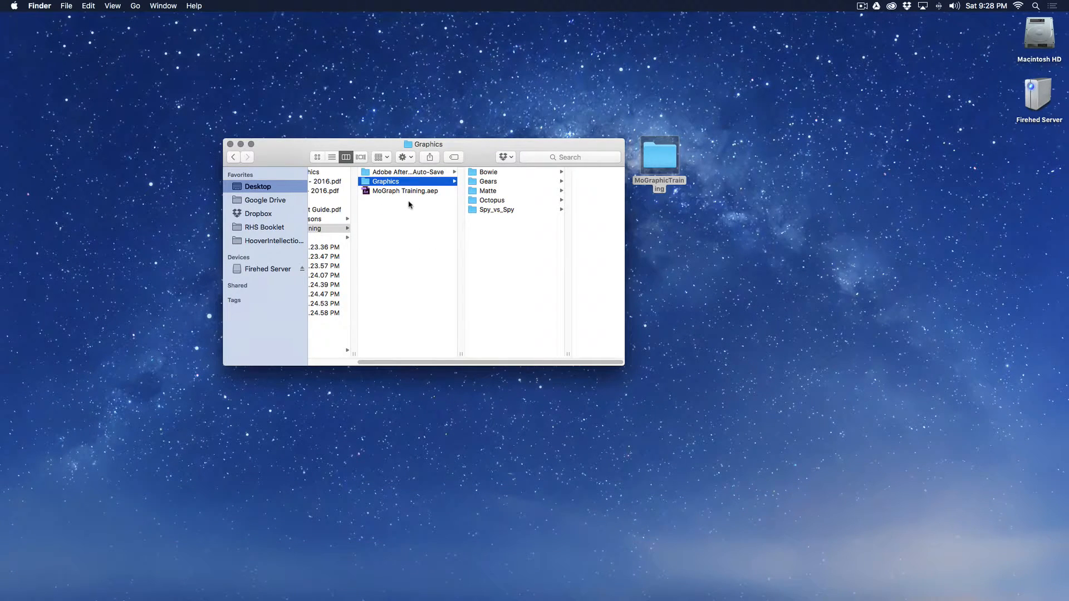
drag(476, 158, 490, 158)
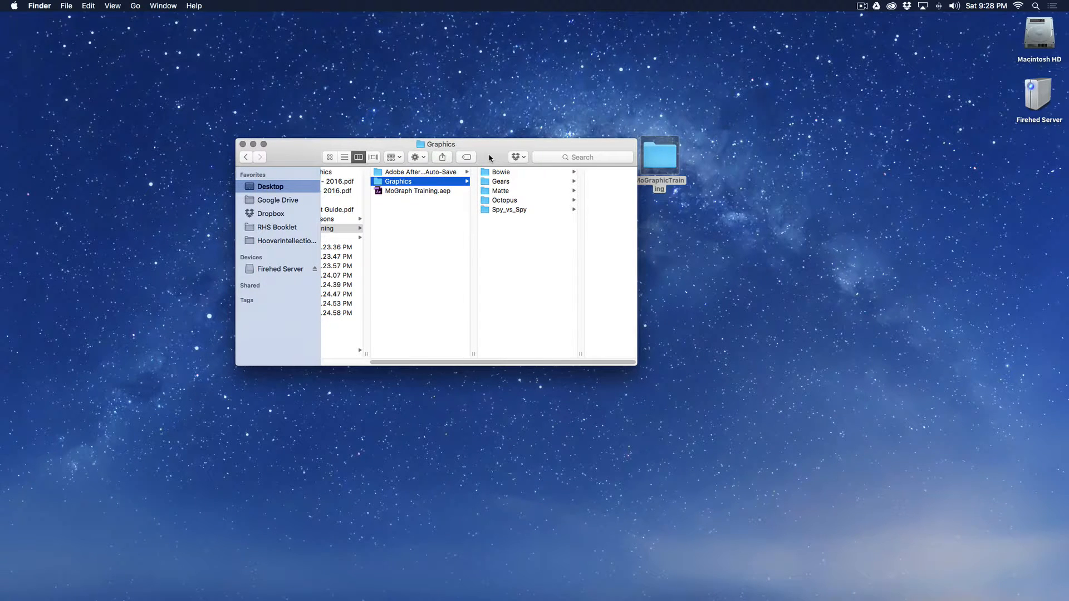
Open the MoGraph Training.aep project in After Effects and create a composition named Masking1.
click(413, 221)
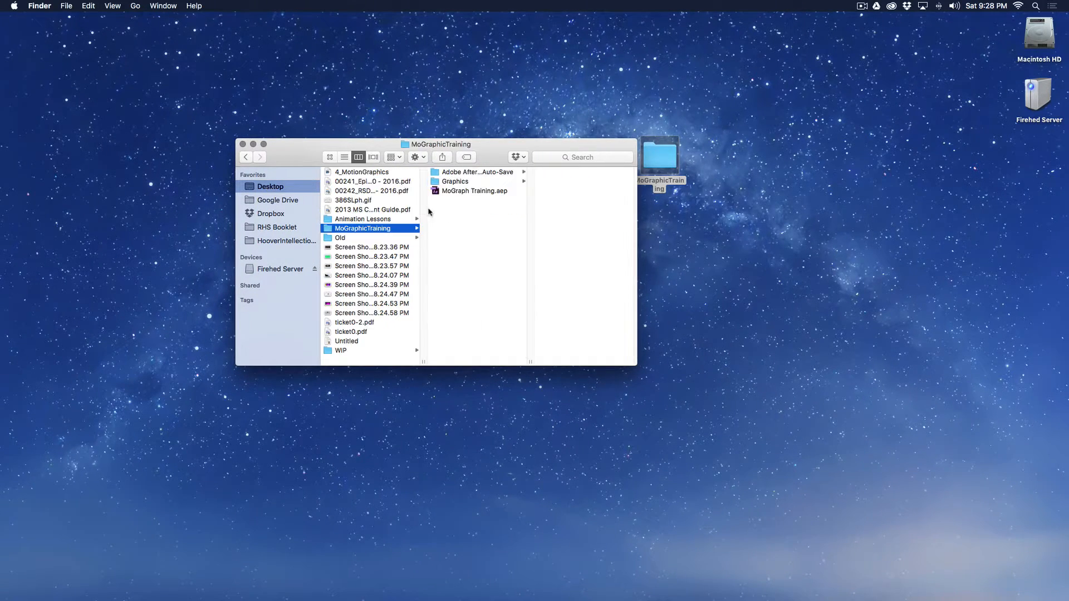
double_click(474, 191)
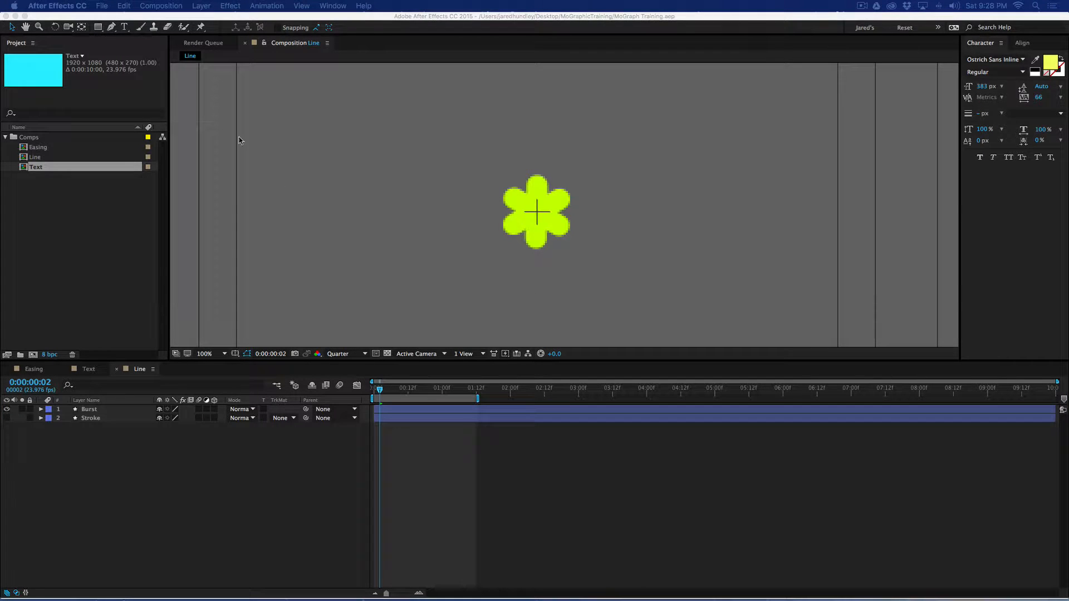
click(161, 5)
click(172, 21)
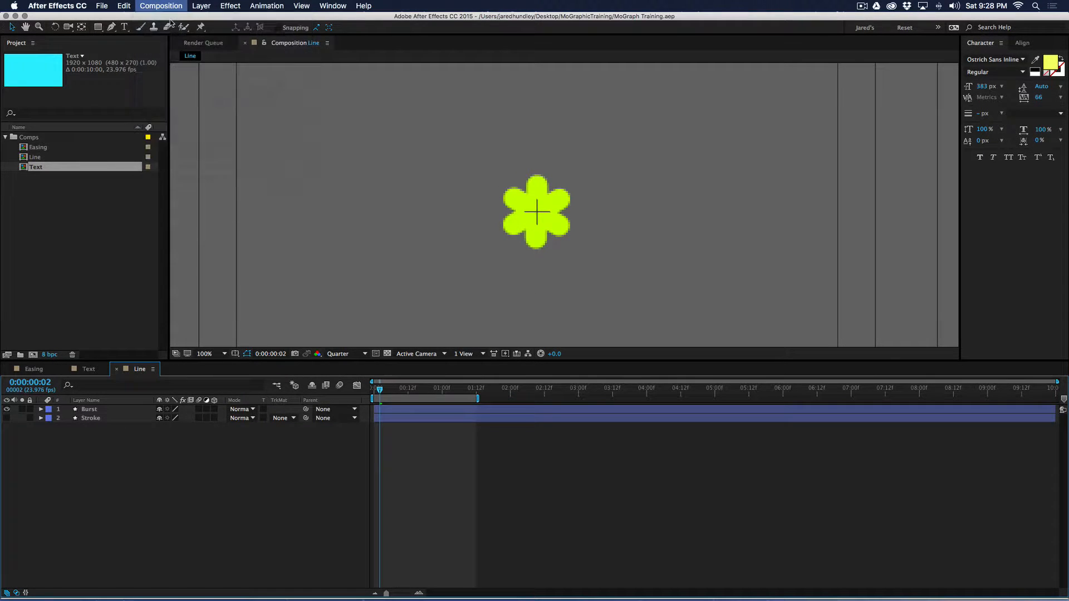
text(Masking1)
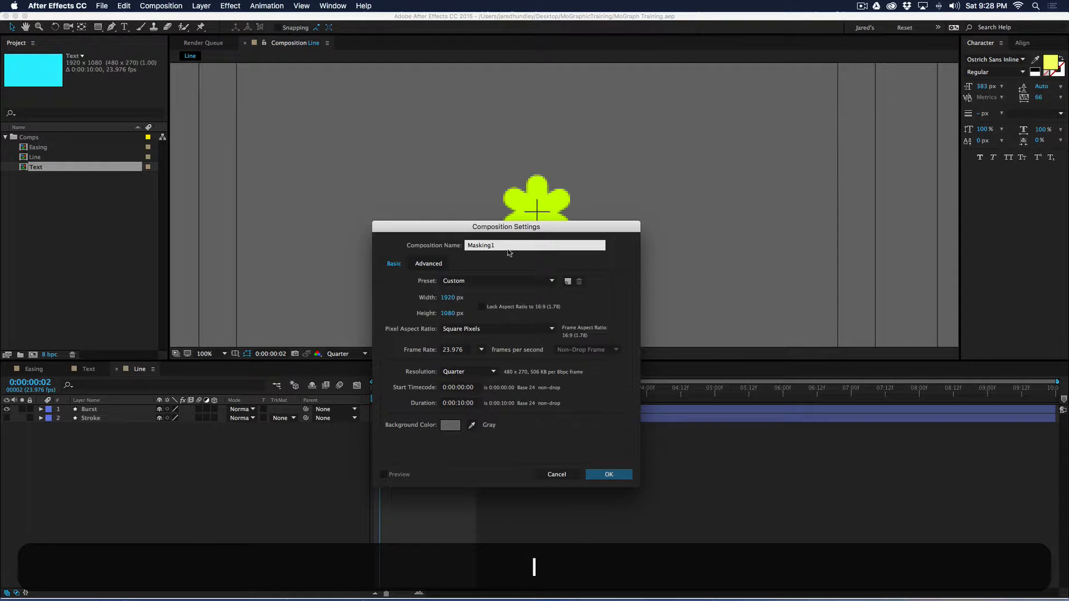
click(609, 475)
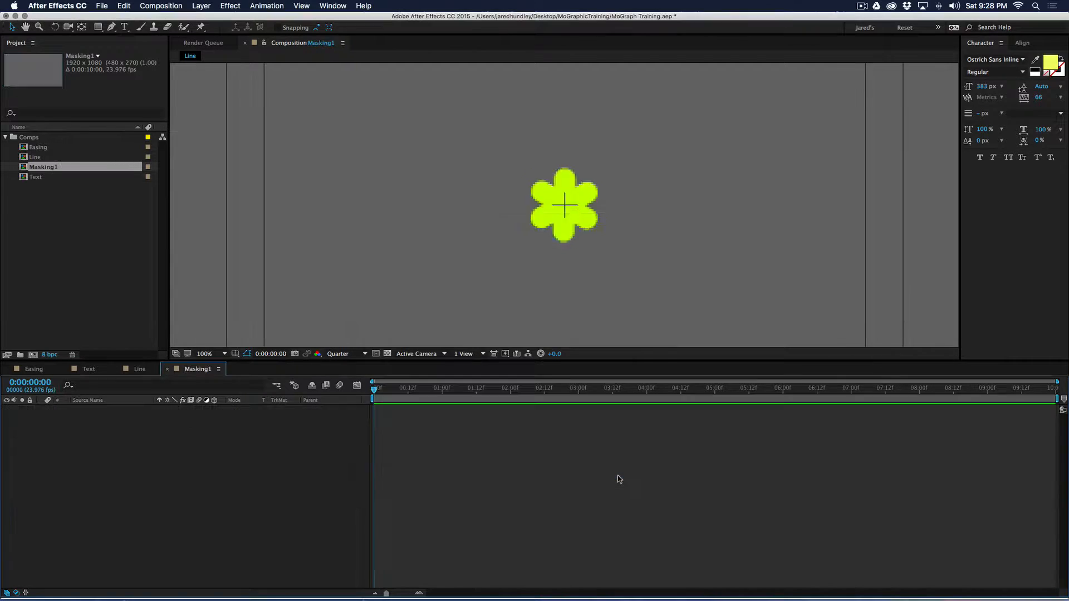
Collapse the Comps folder and import spy1.jpg and spy2.jpg from the Desktop's MoGraphicTraining/Graphics/Spy_vs_Spy folder.
click(49, 220)
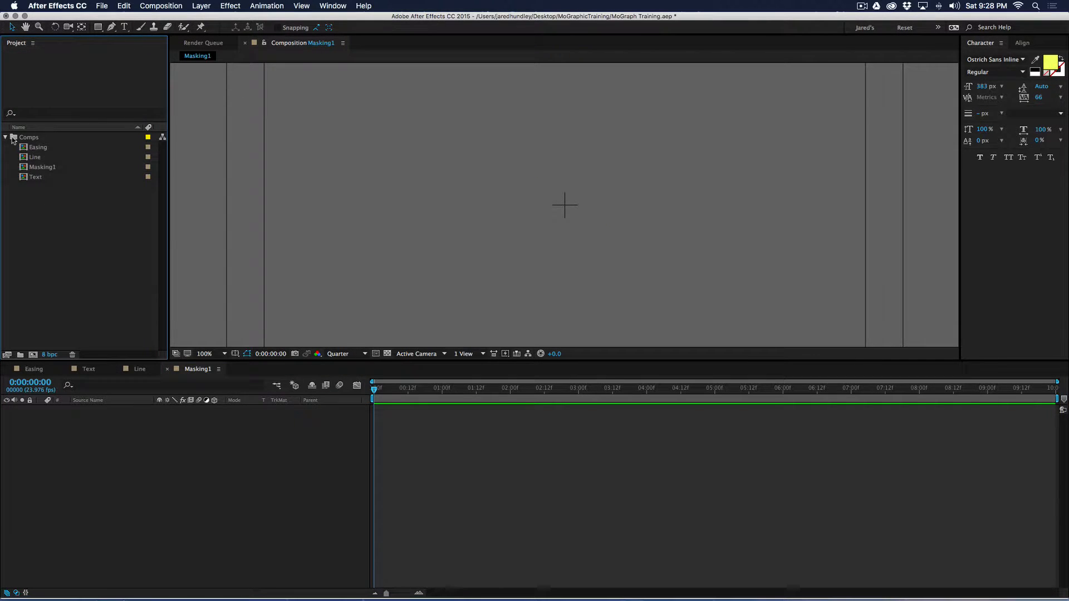
click(7, 137)
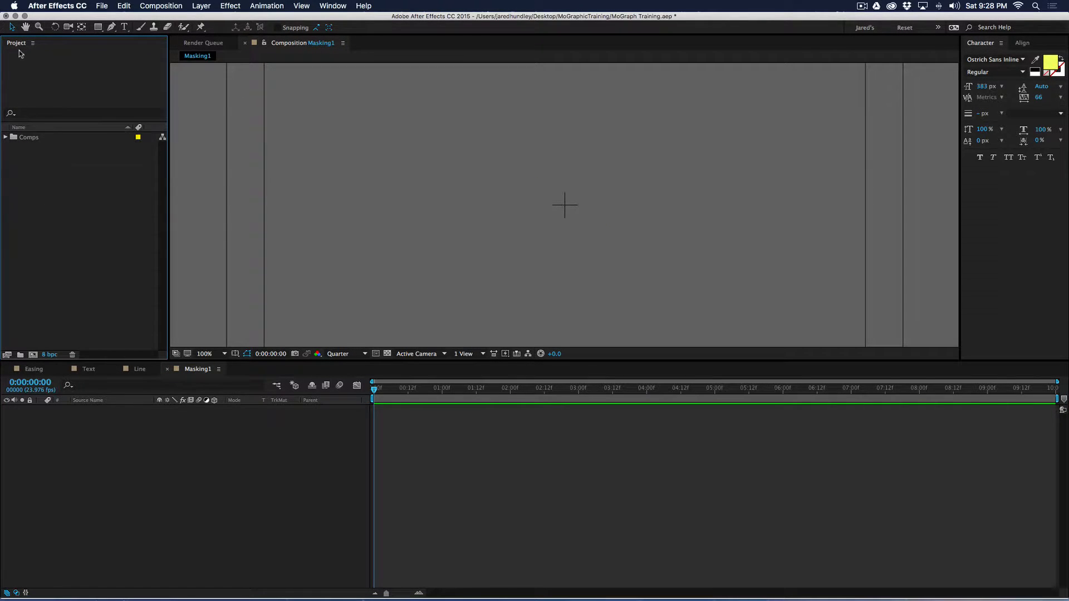
click(7, 137)
click(6, 137)
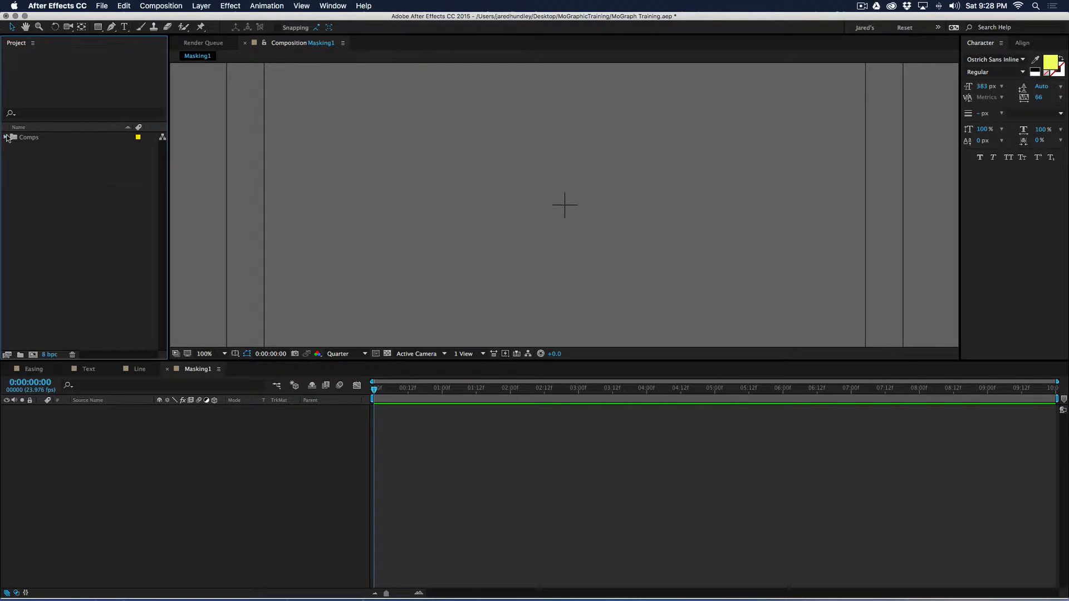
double_click(66, 186)
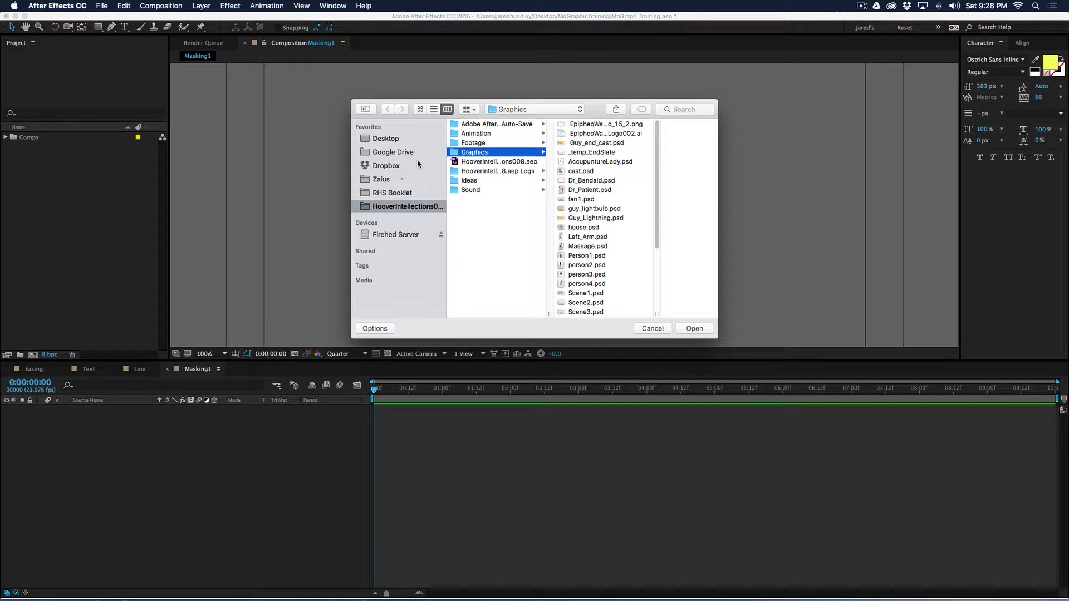
click(389, 139)
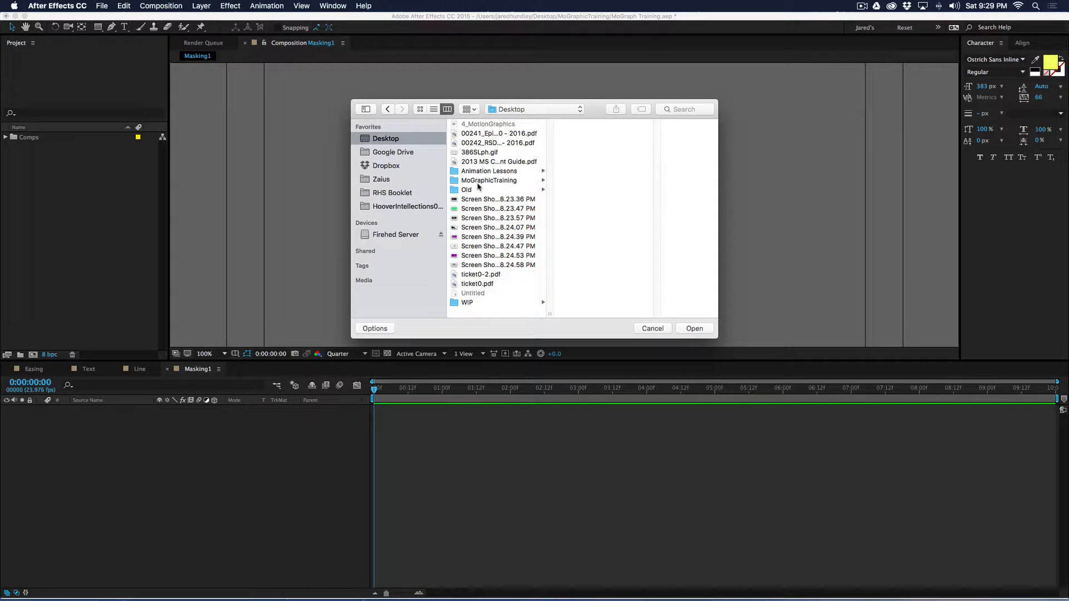
click(489, 180)
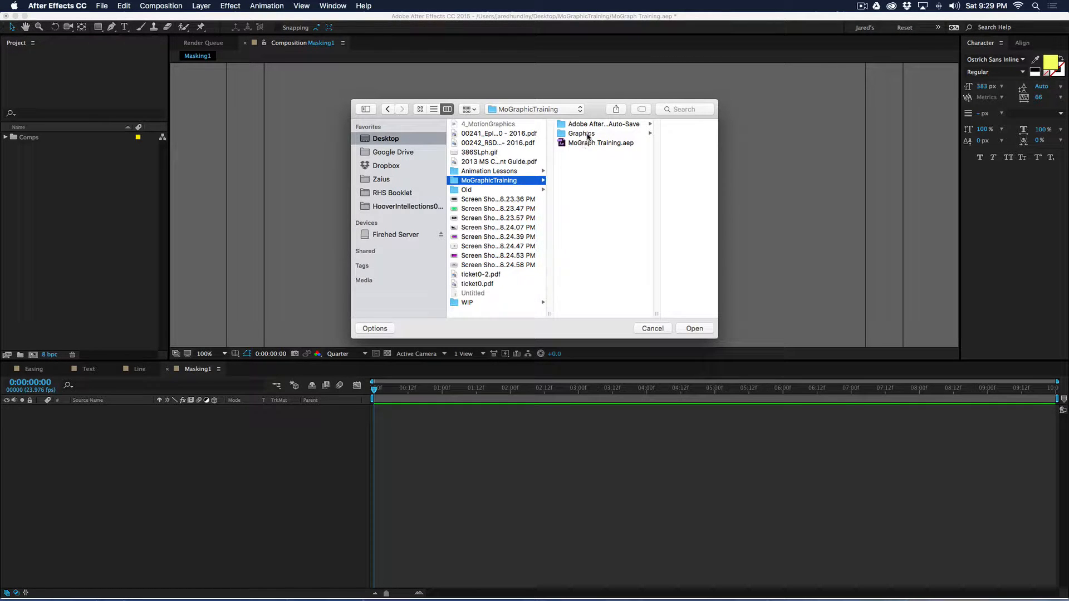
click(587, 135)
click(644, 163)
drag(648, 142, 643, 123)
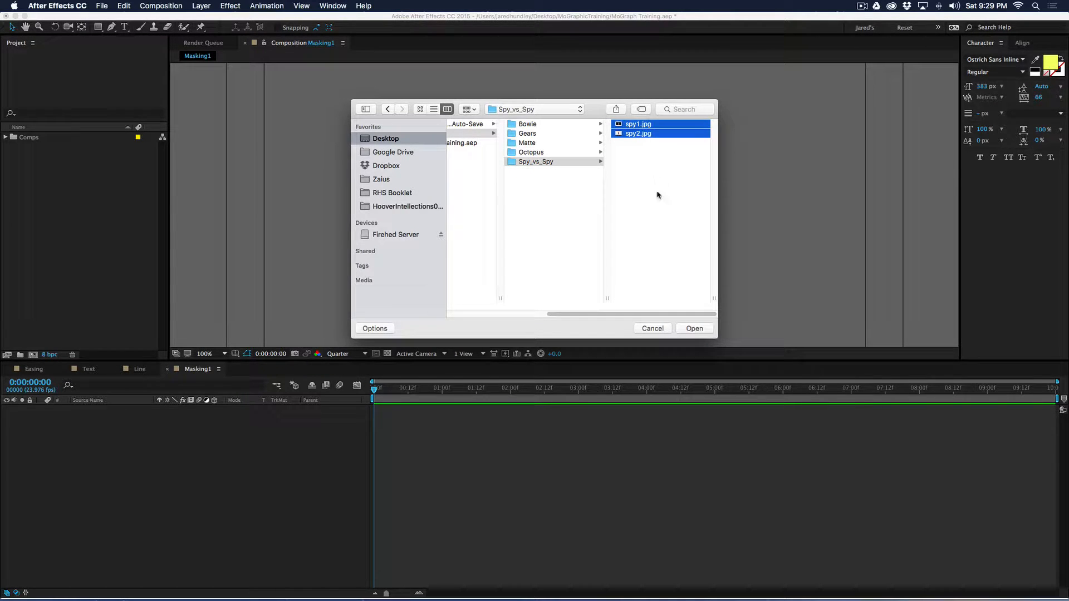
click(695, 329)
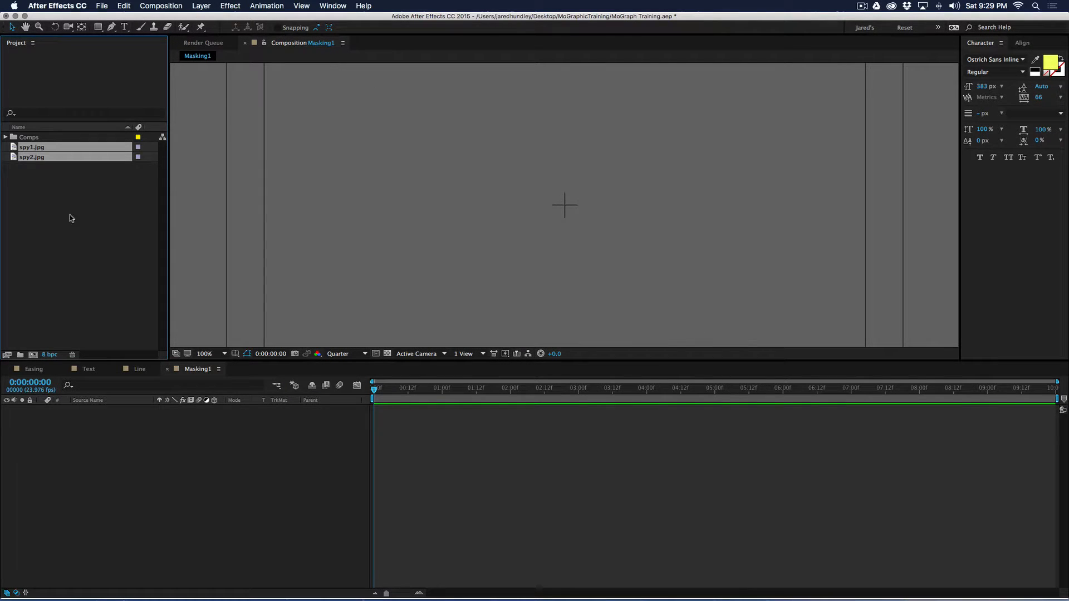
Create a project folder named GFX, and move spy1.jpg and spy2.jpg into it.
click(72, 191)
click(45, 157)
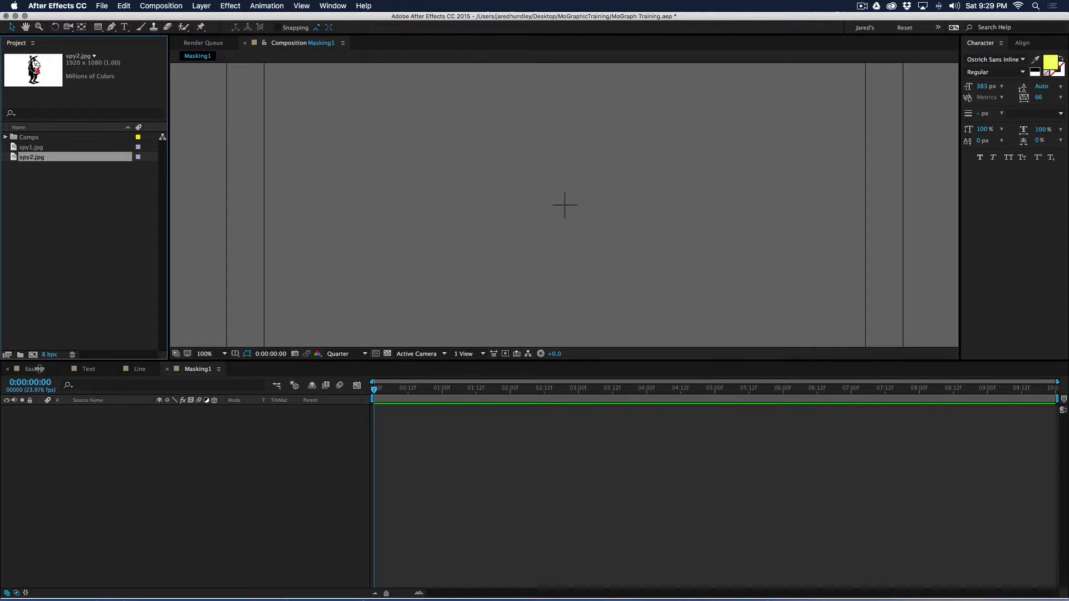
click(20, 355)
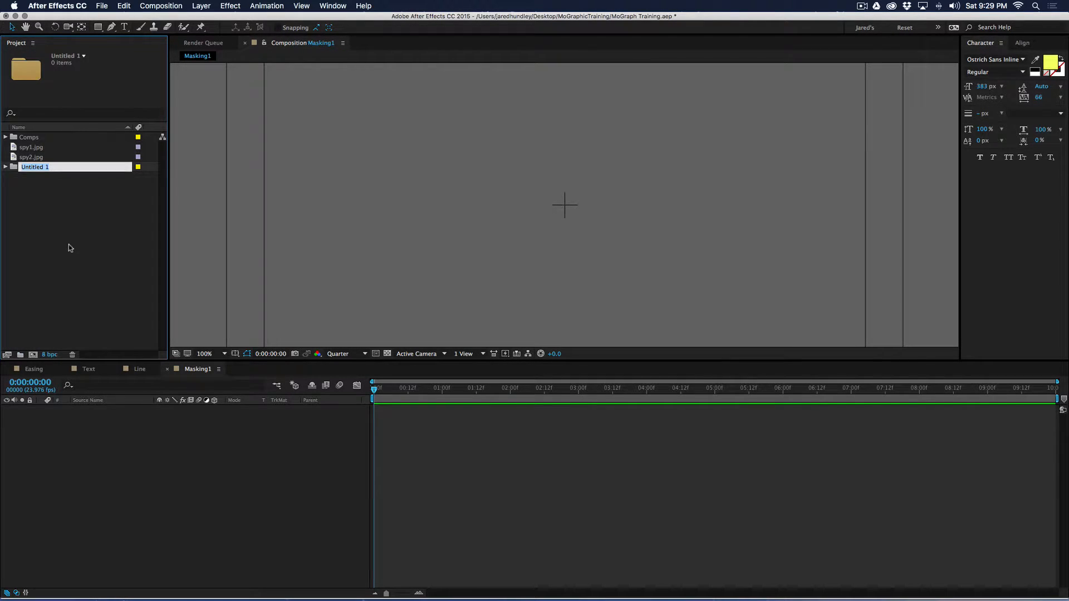
text(GFX)
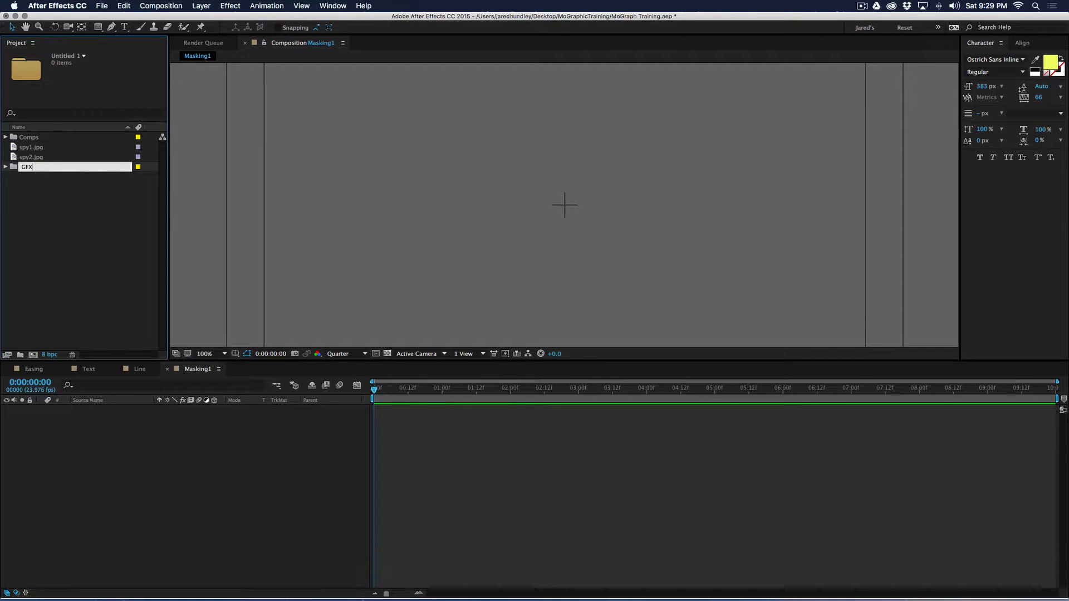
key(Return)
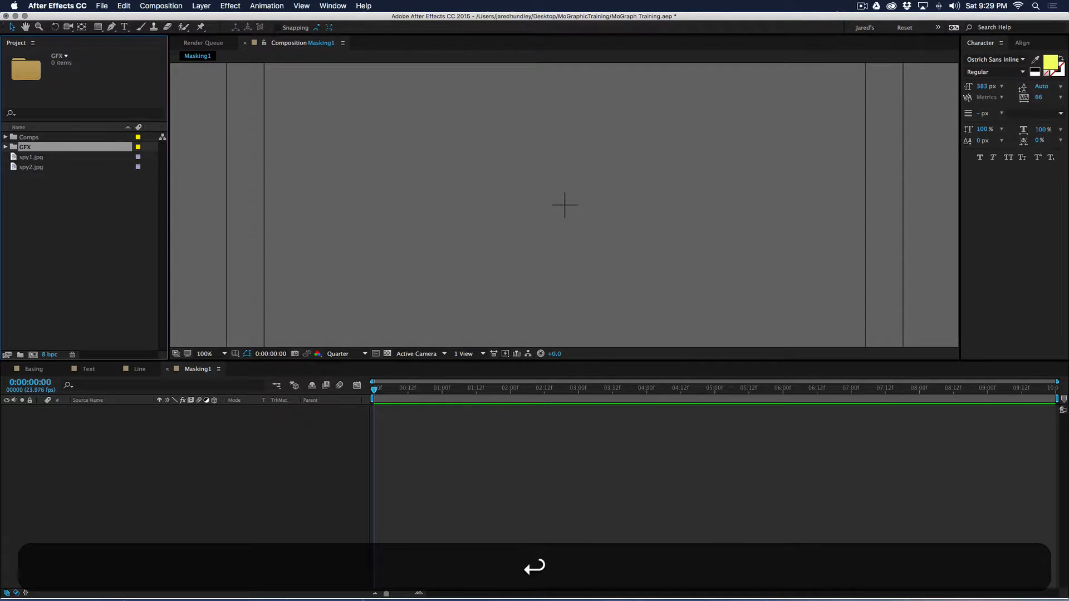
drag(51, 185, 33, 148)
click(7, 148)
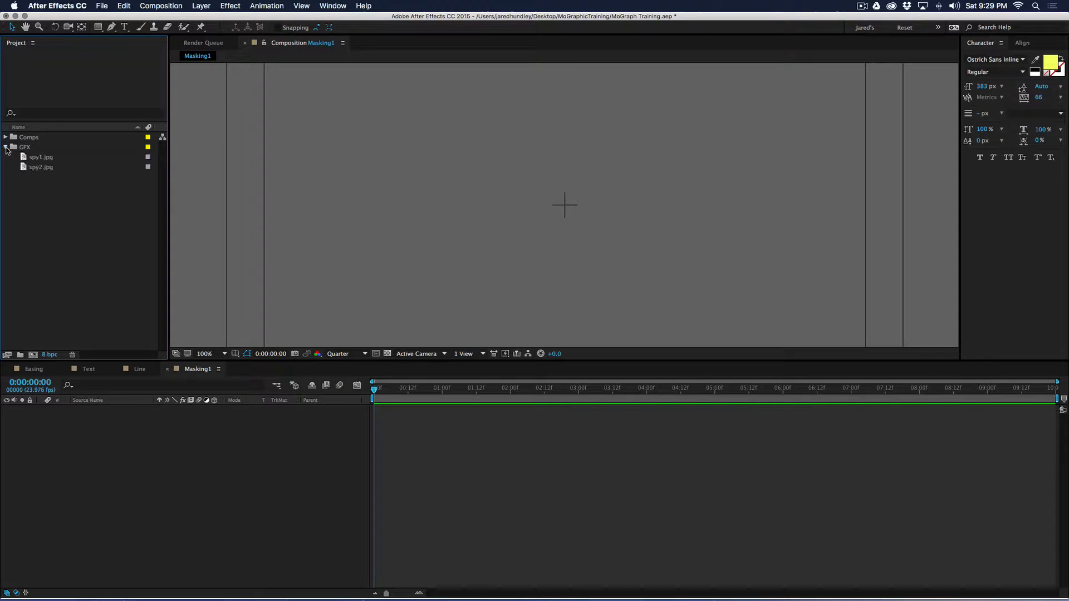
Check both spy images in the GFX folder, look at their source folder Spy_vs_Spy in Finder, and return to After Effects.
click(41, 158)
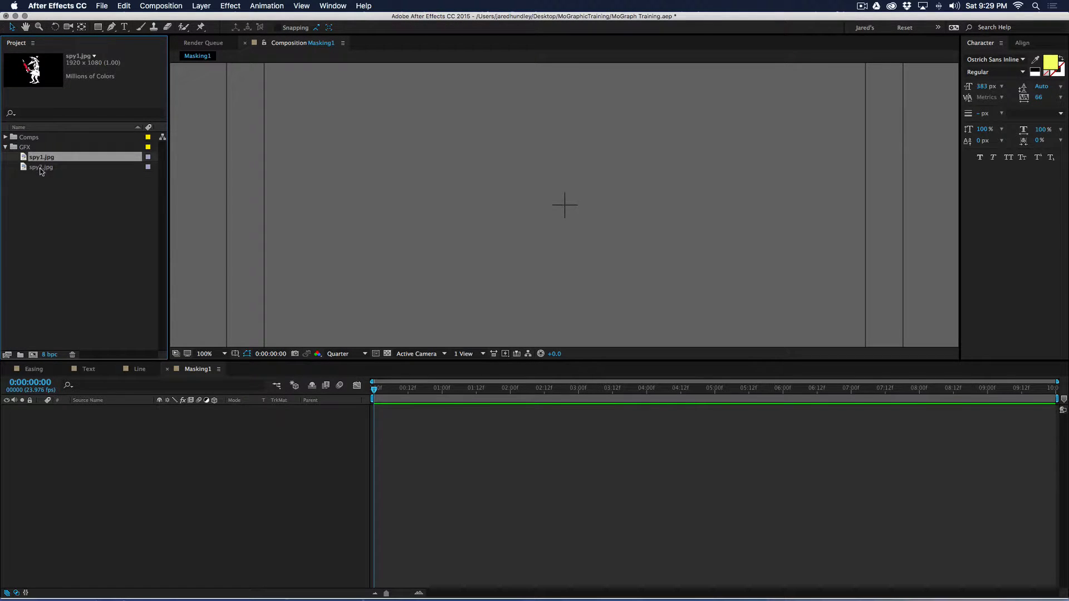
click(43, 167)
click(73, 207)
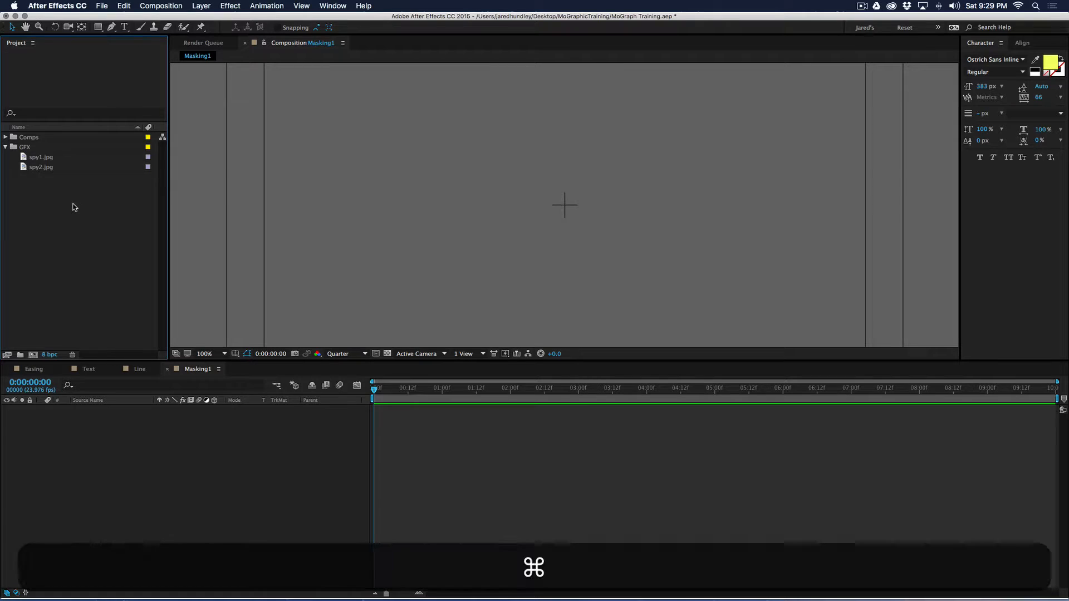
key(super+h)
click(484, 181)
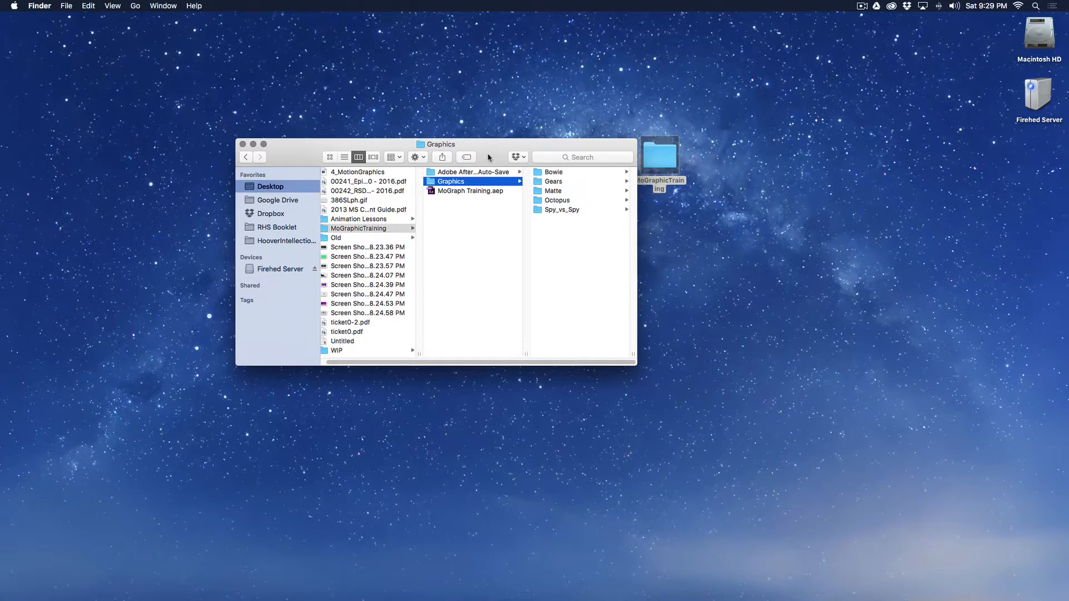
click(560, 211)
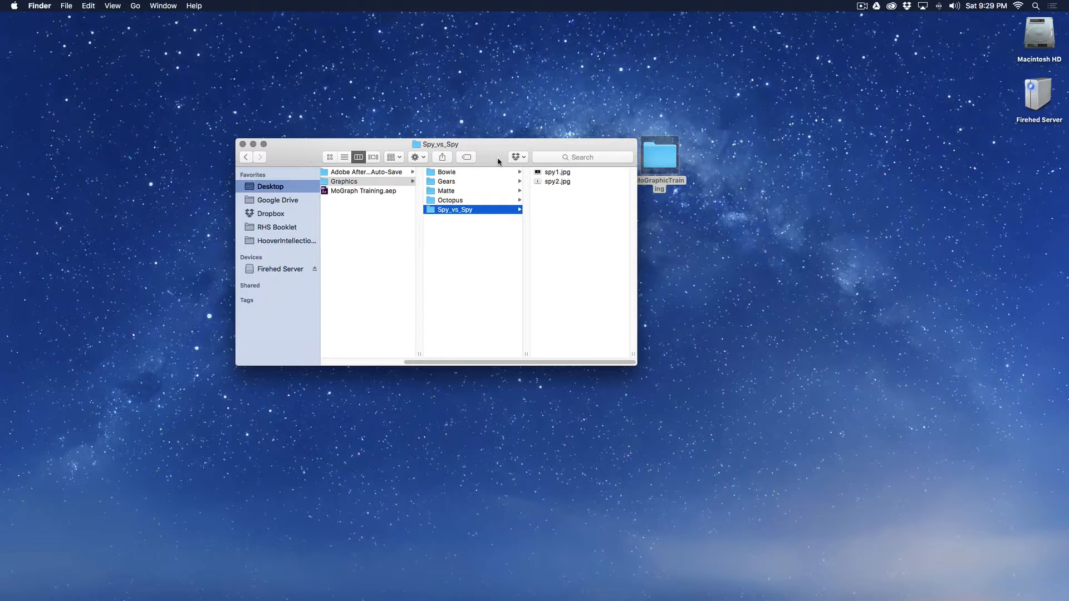
mouse_move(545, 598)
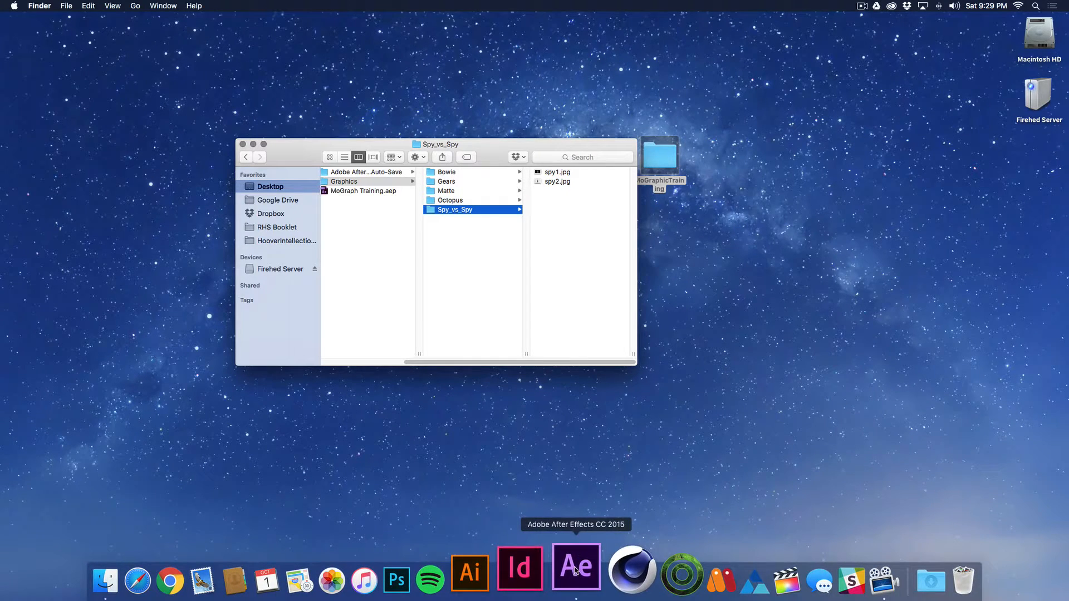
click(576, 570)
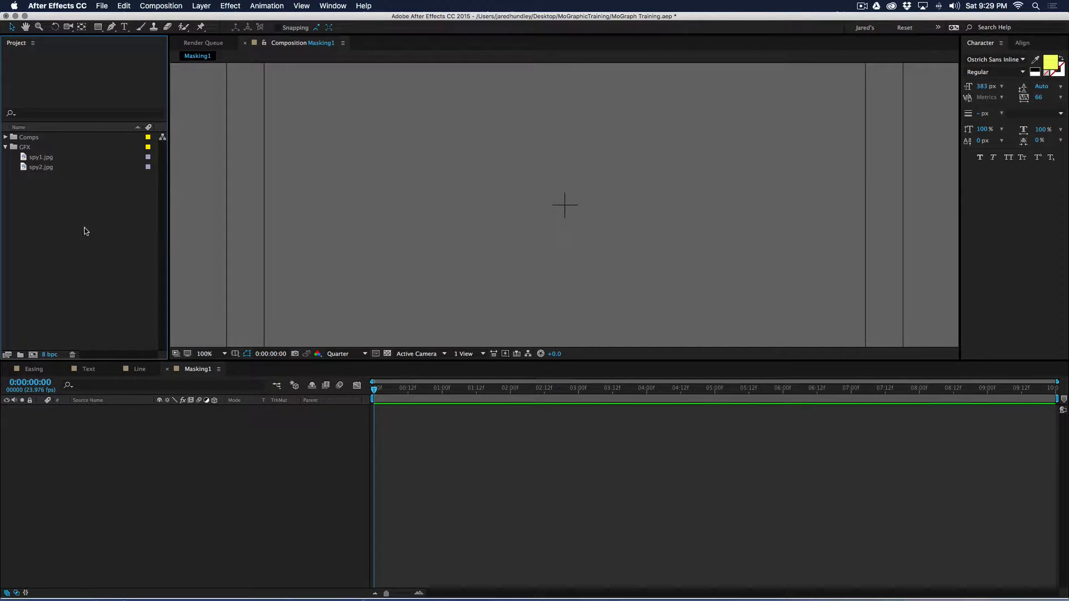
Save the project with the empty Masking1 composition open.
key(comma)
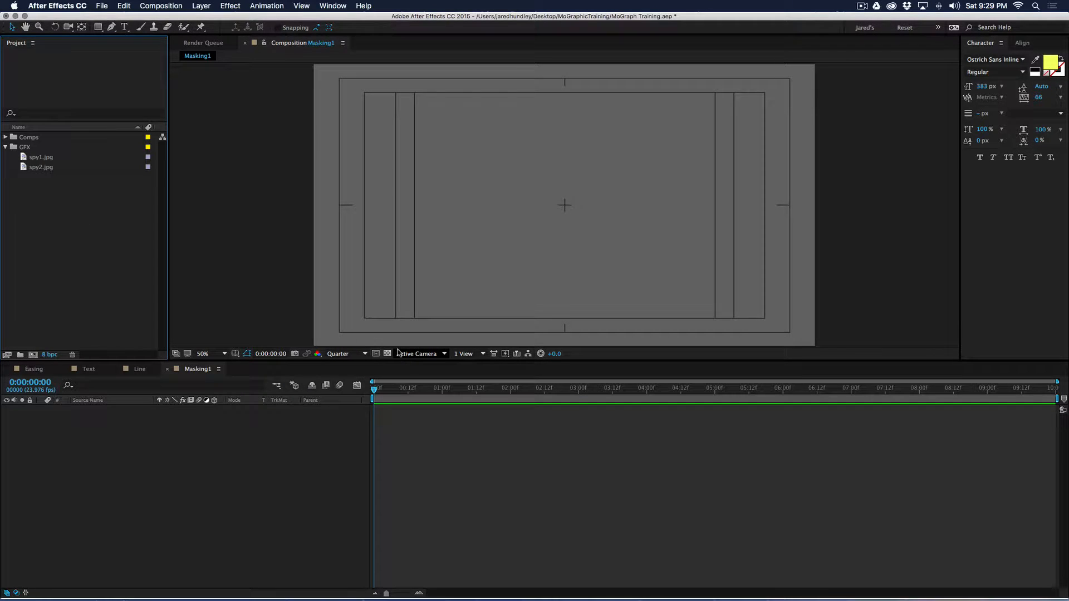
click(310, 284)
key(super+s)
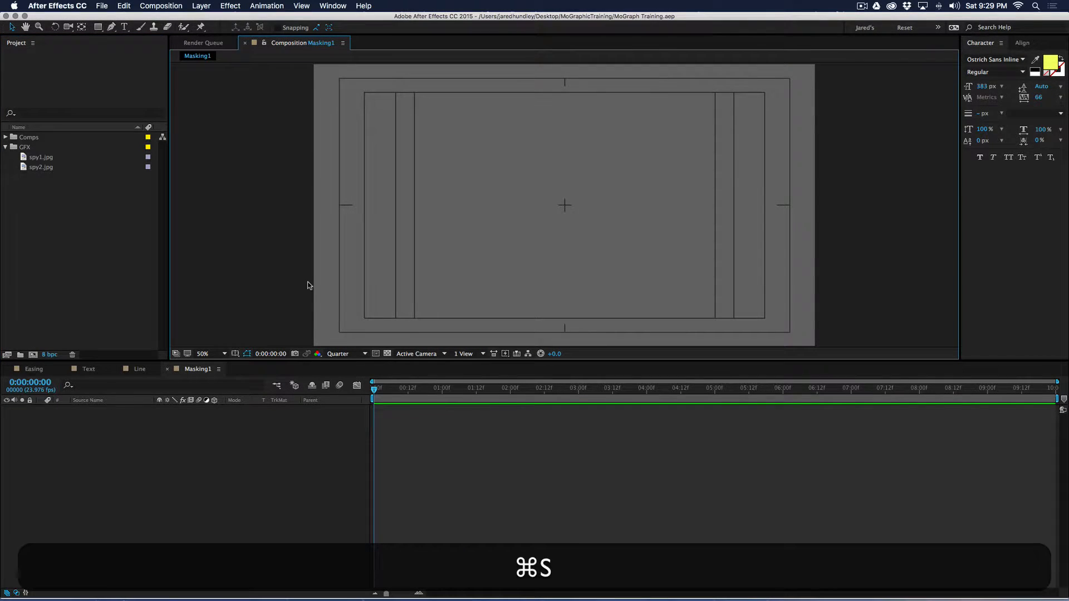
Hide the title/action-safe guides, and add spy1.jpg to the Masking1 timeline with spy2.jpg below it.
key(apostrophe)
drag(50, 160, 166, 482)
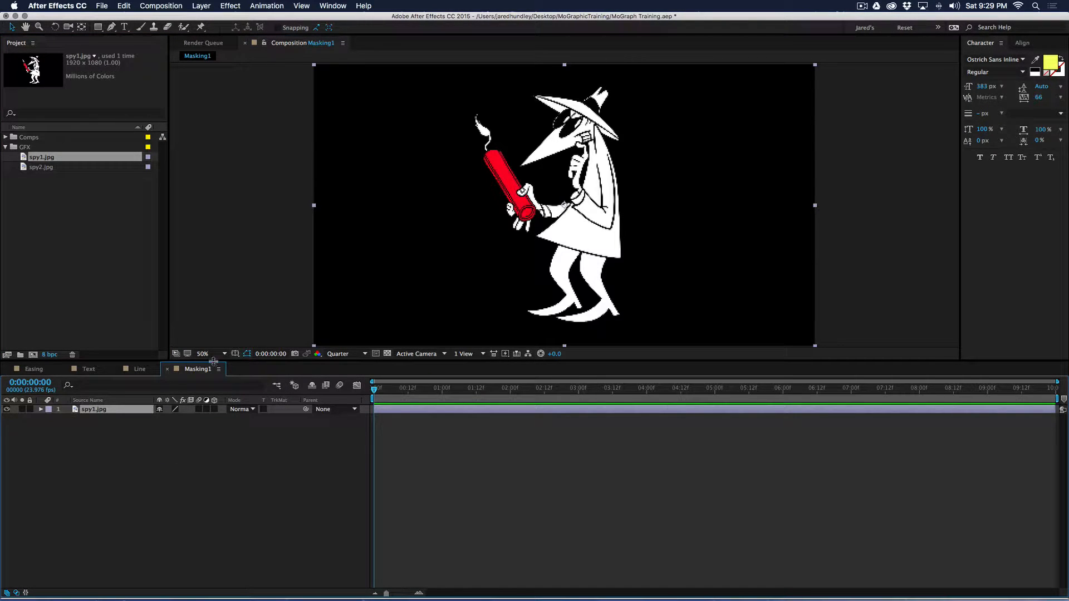
drag(50, 167, 128, 481)
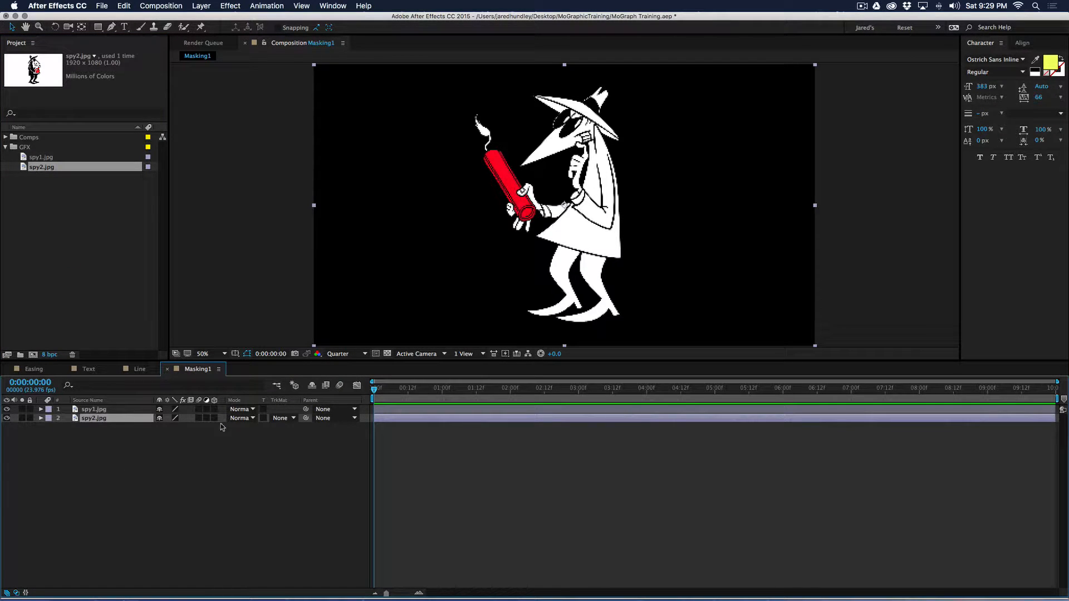
Toggle the visibility of the spy1.jpg layer to compare it with the spy2.jpg layer underneath.
click(109, 411)
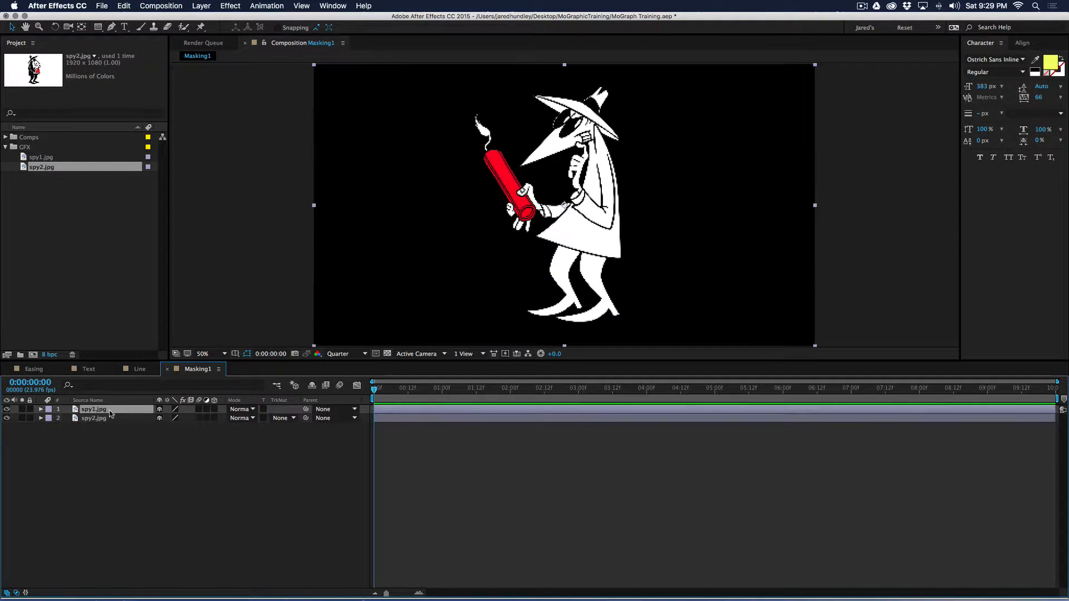
click(7, 409)
click(7, 410)
click(8, 409)
click(7, 409)
click(7, 409)
click(7, 409)
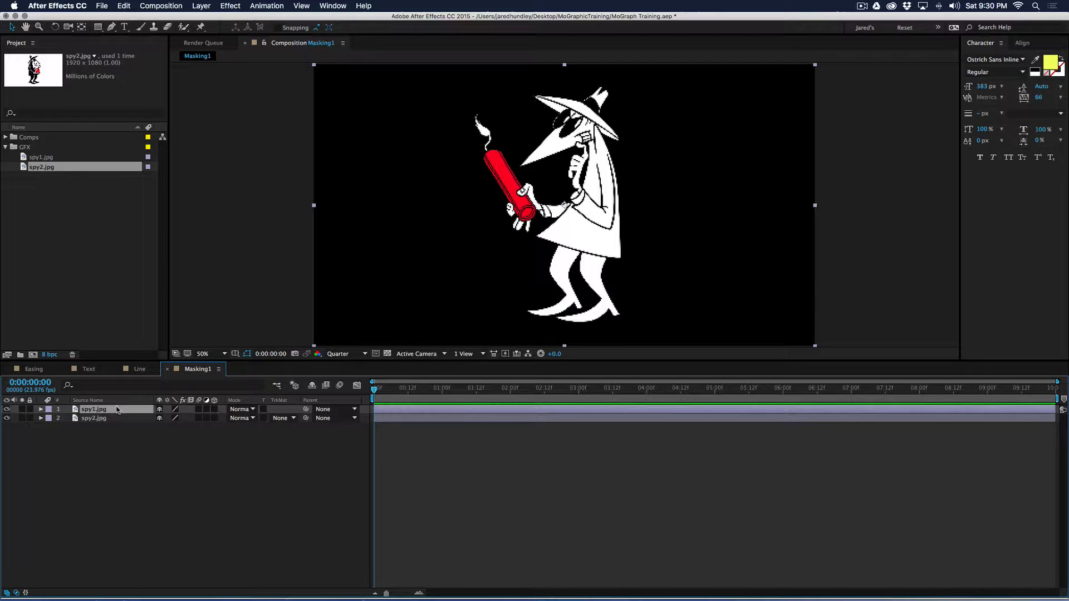
click(108, 418)
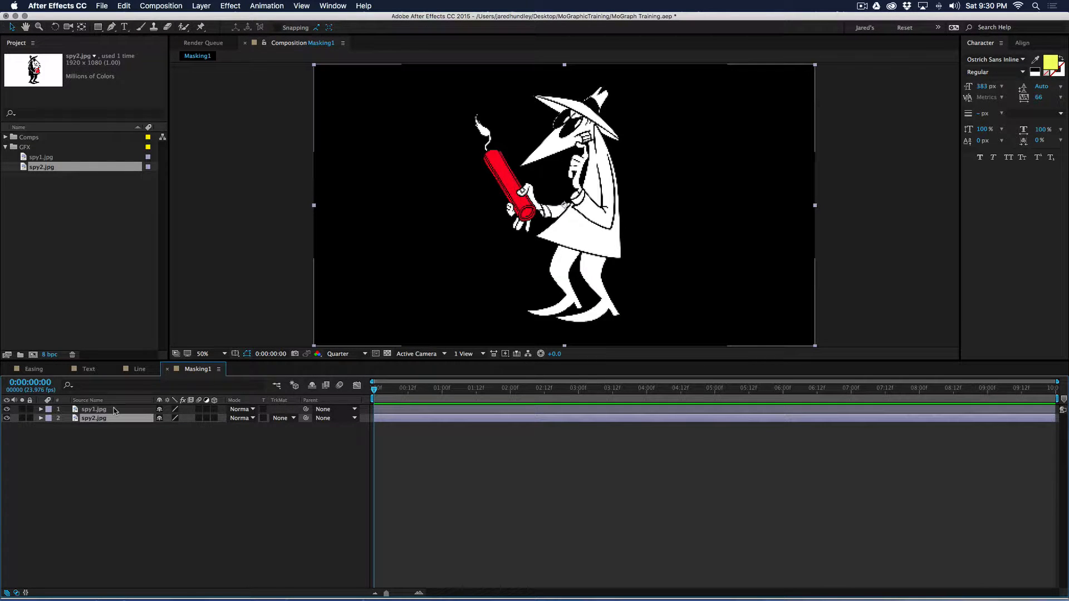
click(115, 410)
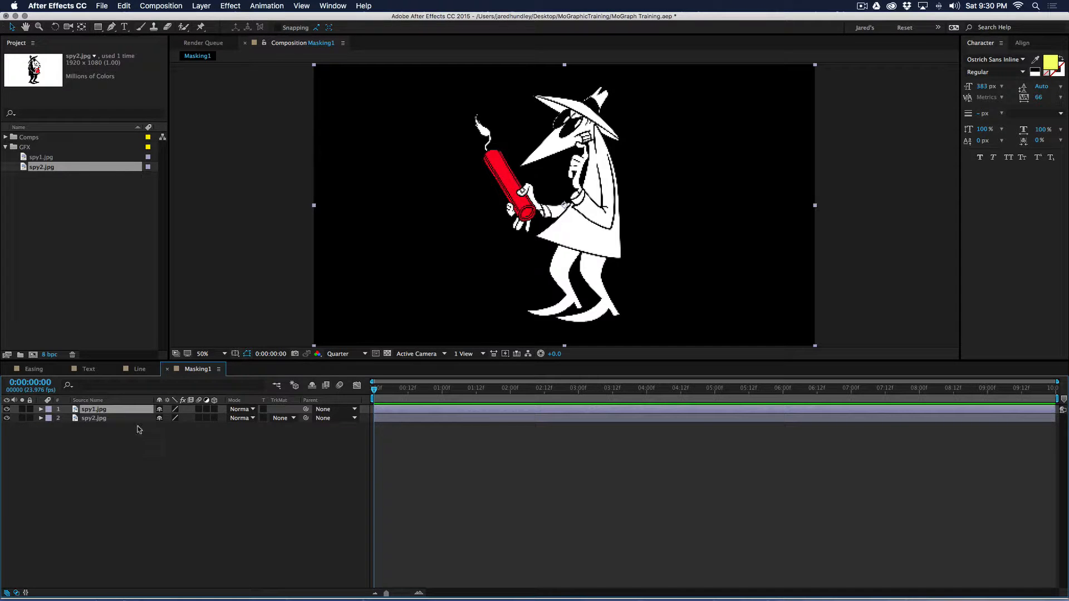
Try sliding the spy1.jpg layer to the right to uncover spy2.jpg, and undo the move.
drag(365, 241, 653, 256)
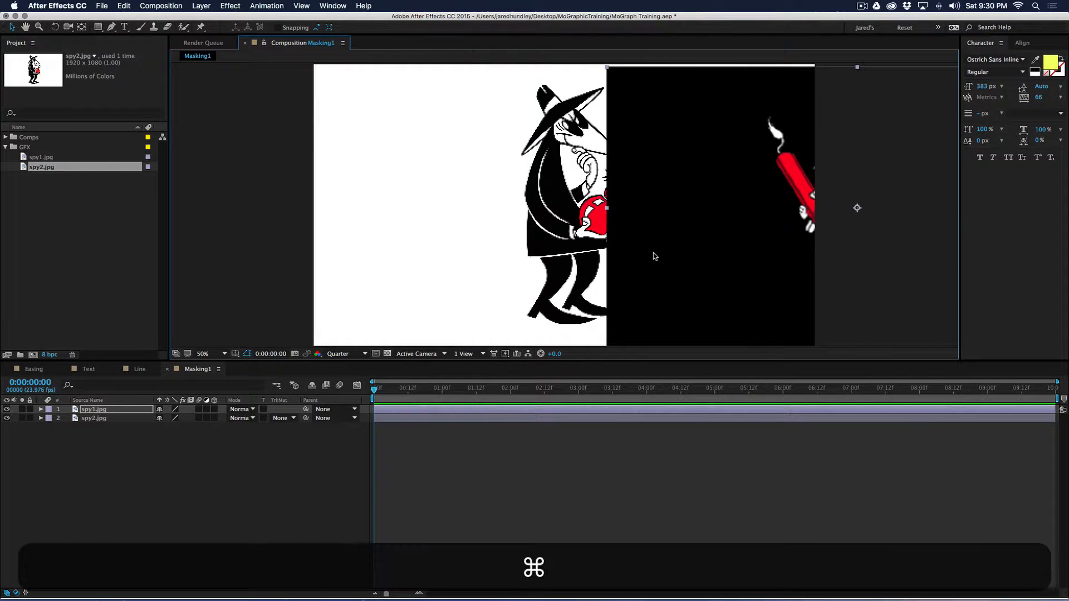
key(super+z)
key(super+z)
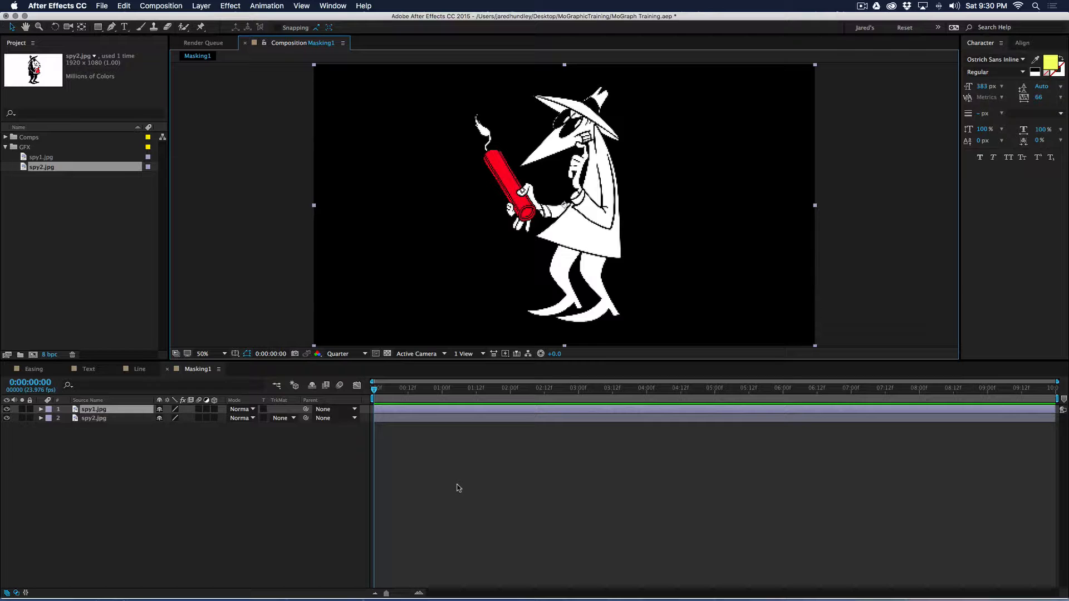
Add a rectangular mask covering the whole spy1.jpg layer, and expand the mask's properties.
key(comma)
key(comma)
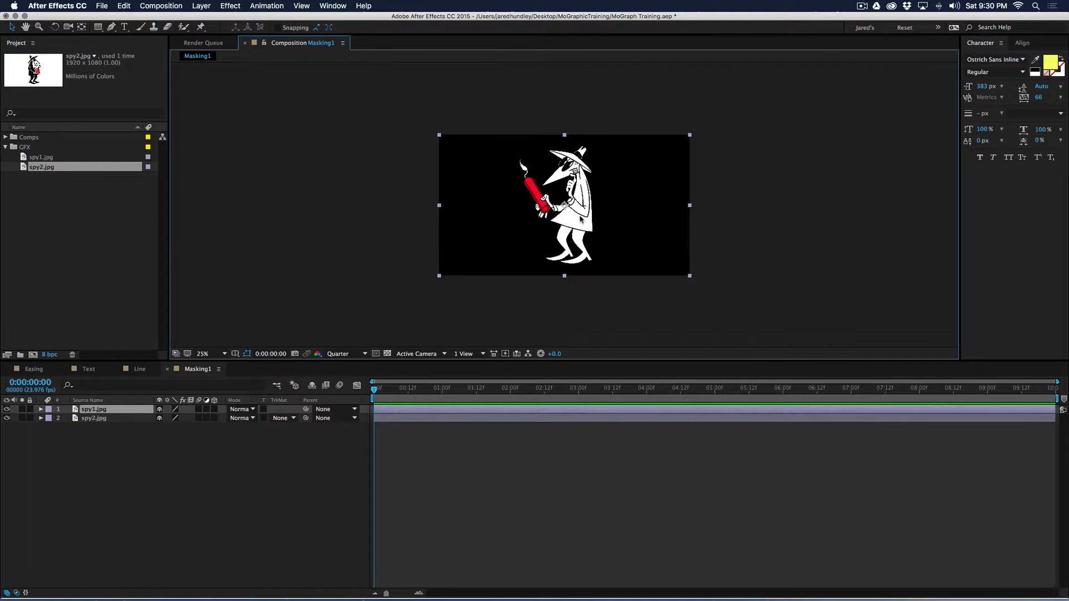
click(596, 483)
click(381, 411)
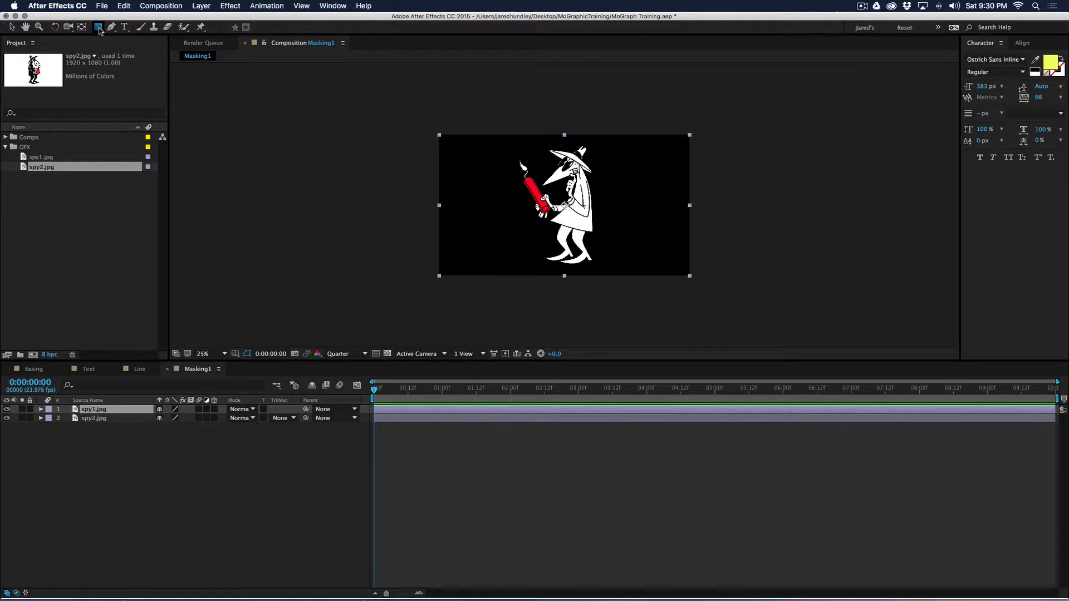
double_click(99, 28)
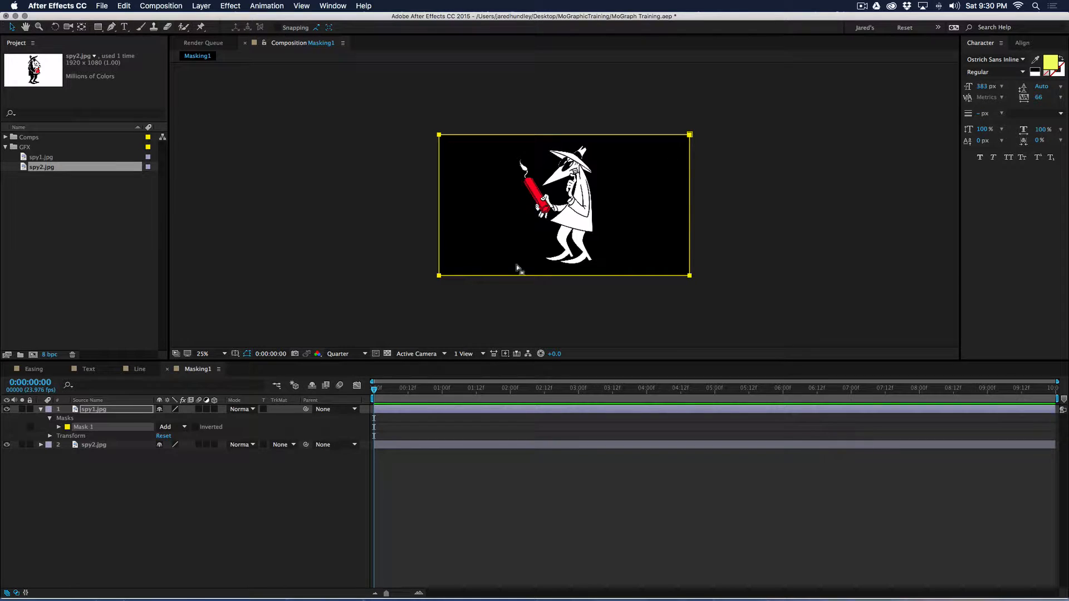
click(59, 426)
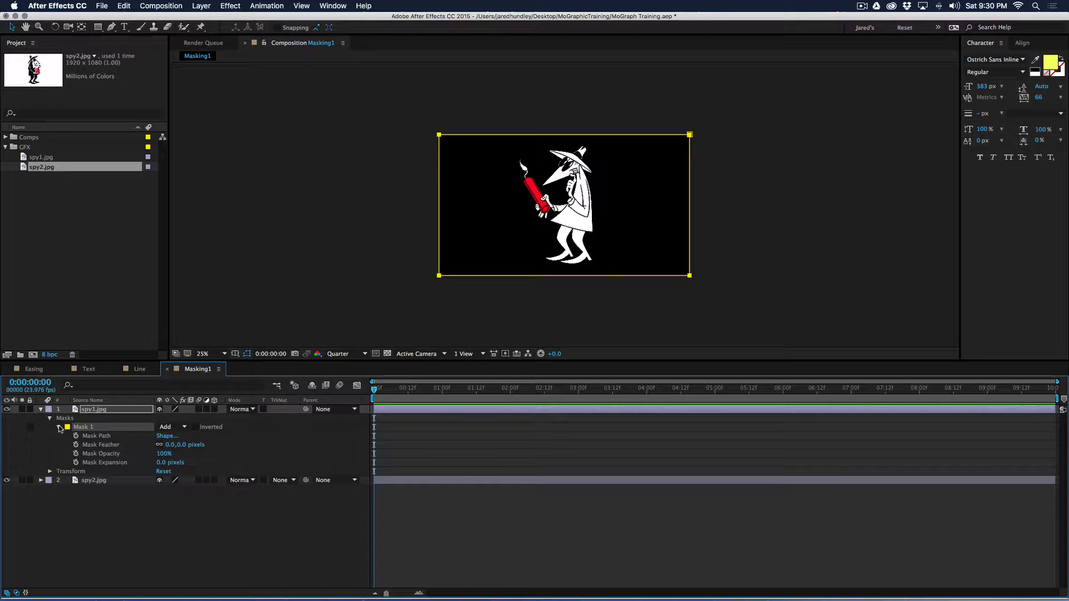
click(690, 135)
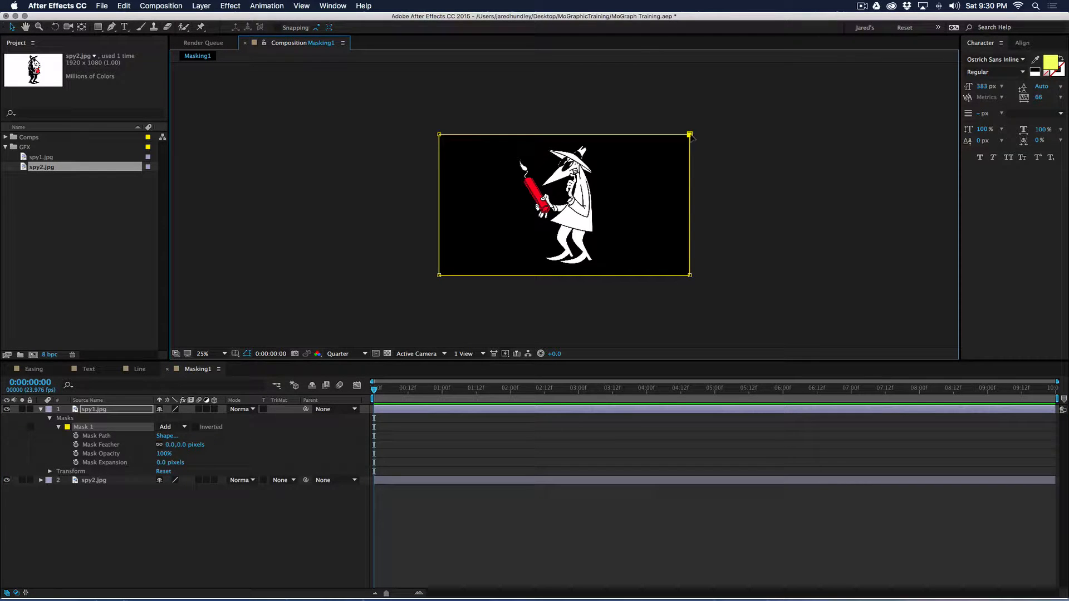
drag(689, 136, 547, 224)
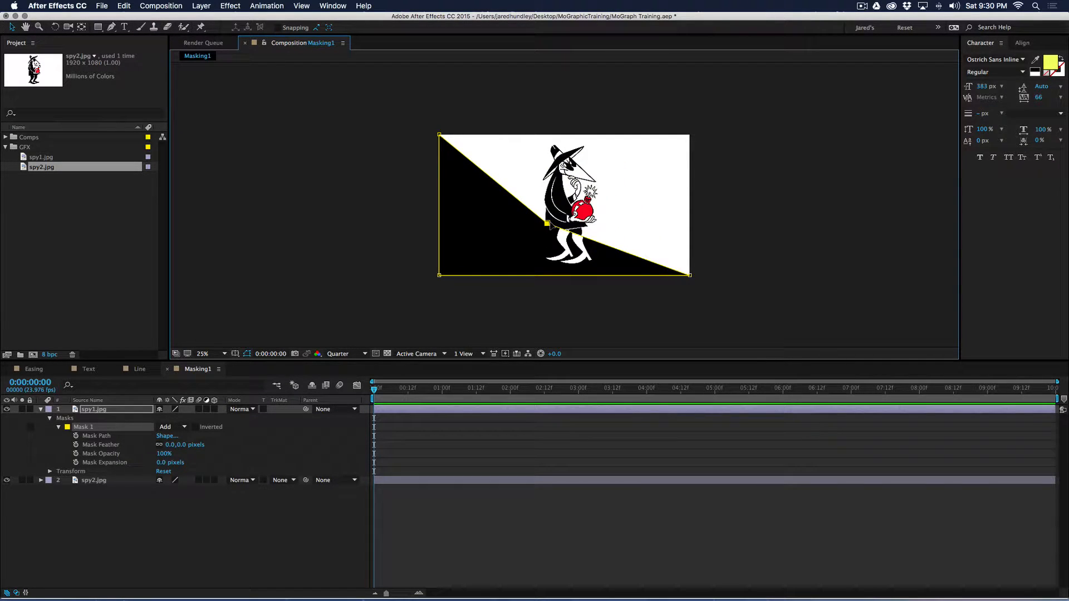
key(super+z)
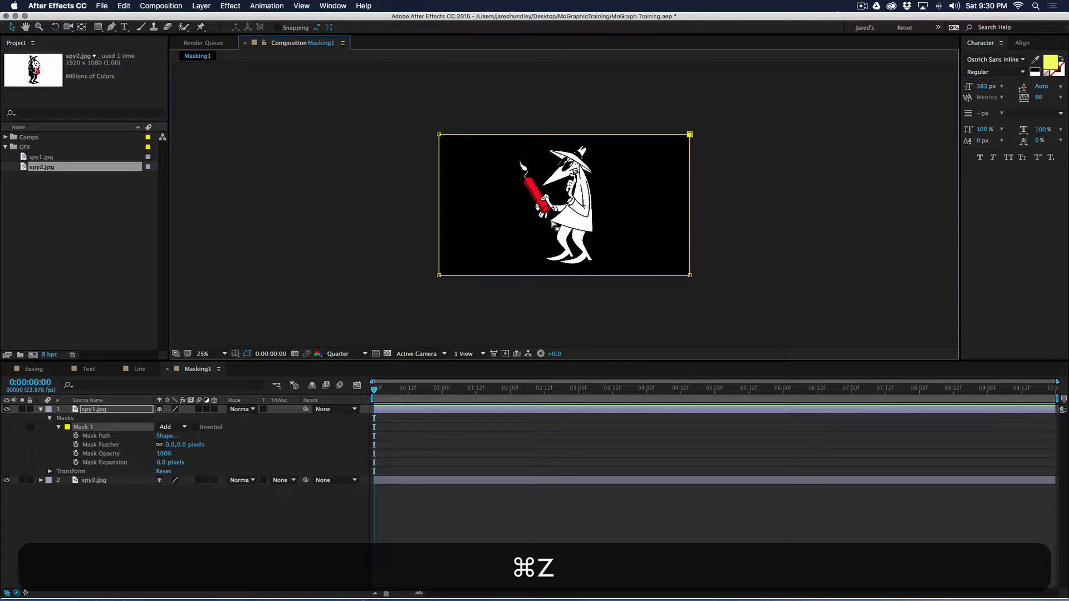
Keyframe the Mask Path of spy1.jpg at 0 and 1 seconds, moving the mask's upper-right vertex onto its lower-left corner at 1 second.
click(76, 435)
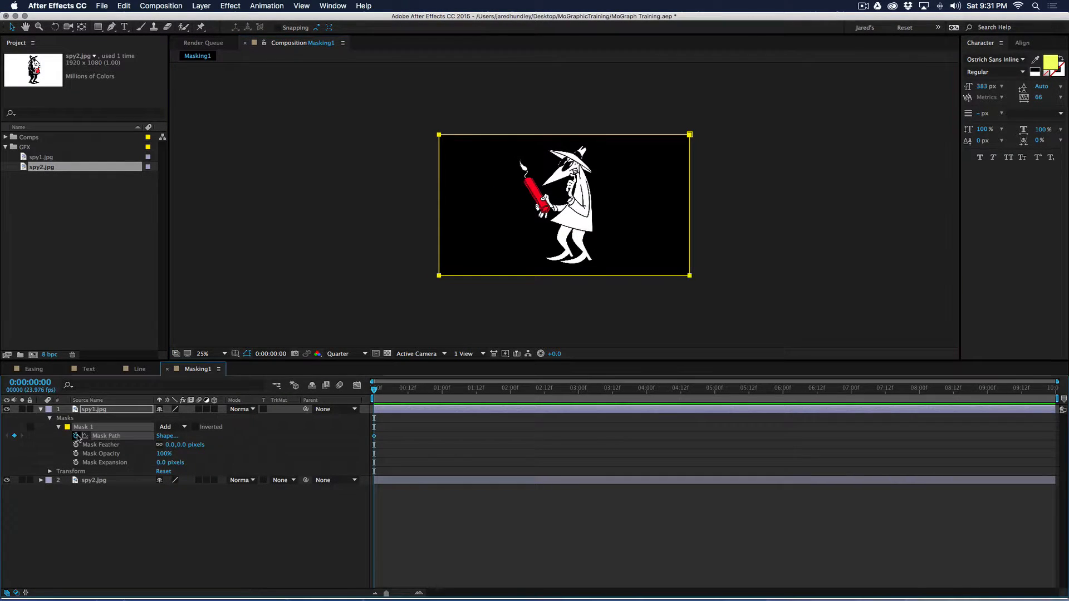
click(443, 391)
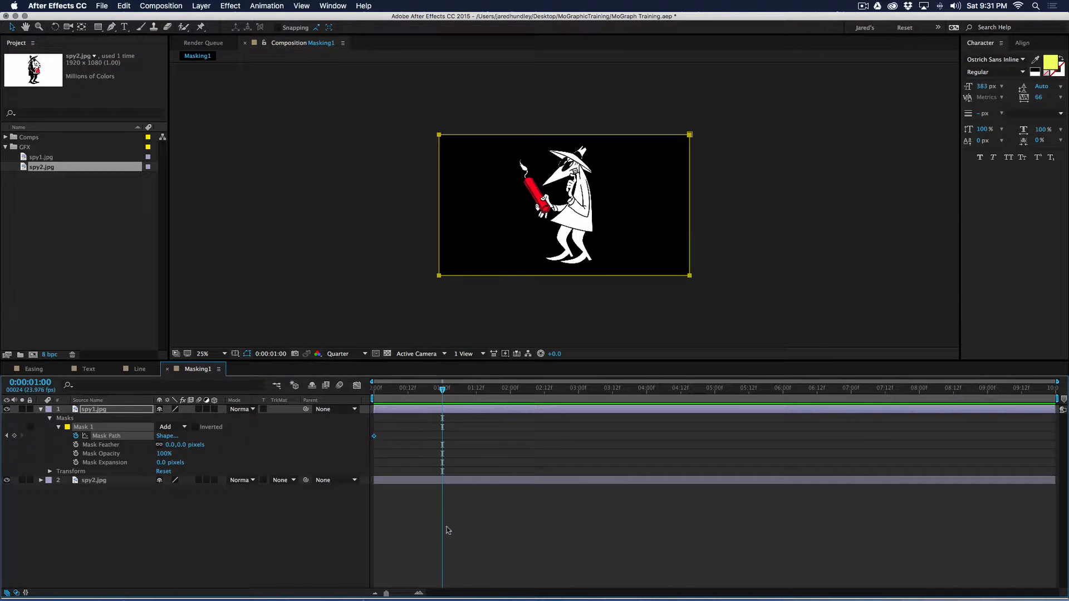
click(15, 436)
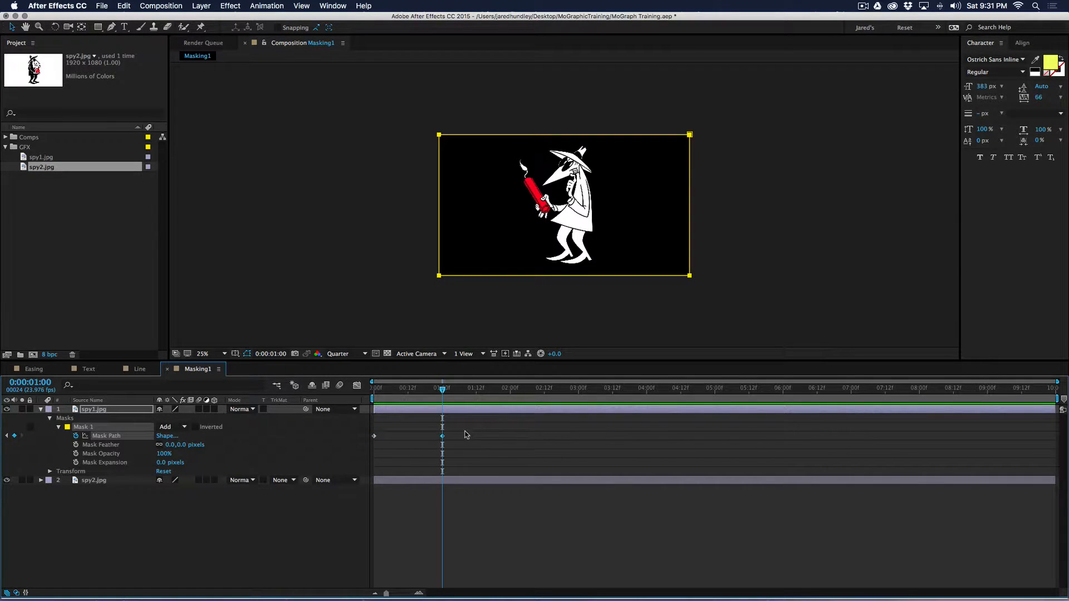
drag(690, 136, 262, 215)
key(super+z)
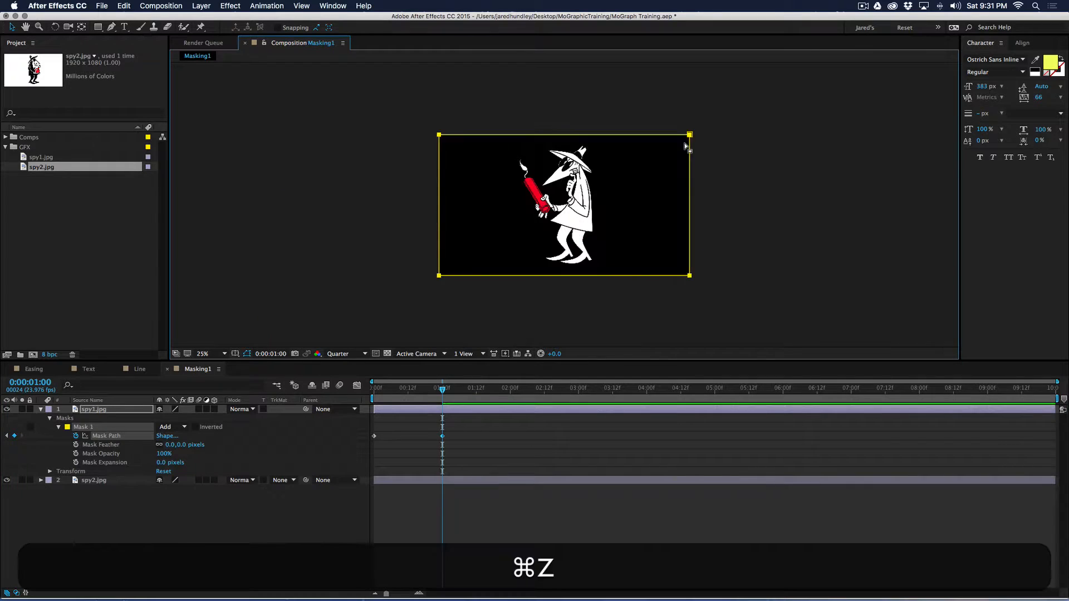
drag(690, 136, 439, 276)
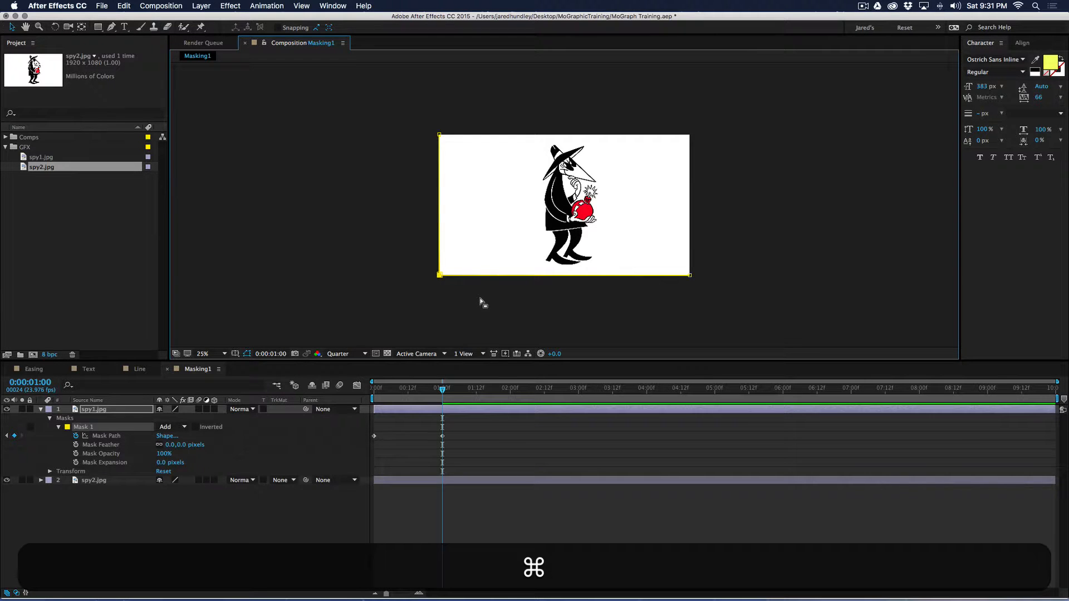
Convert the mask's moving vertex to a smooth curve at both keyframes, bulging outside the frame at 0 and 1 seconds.
drag(440, 390, 371, 396)
drag(684, 124, 707, 154)
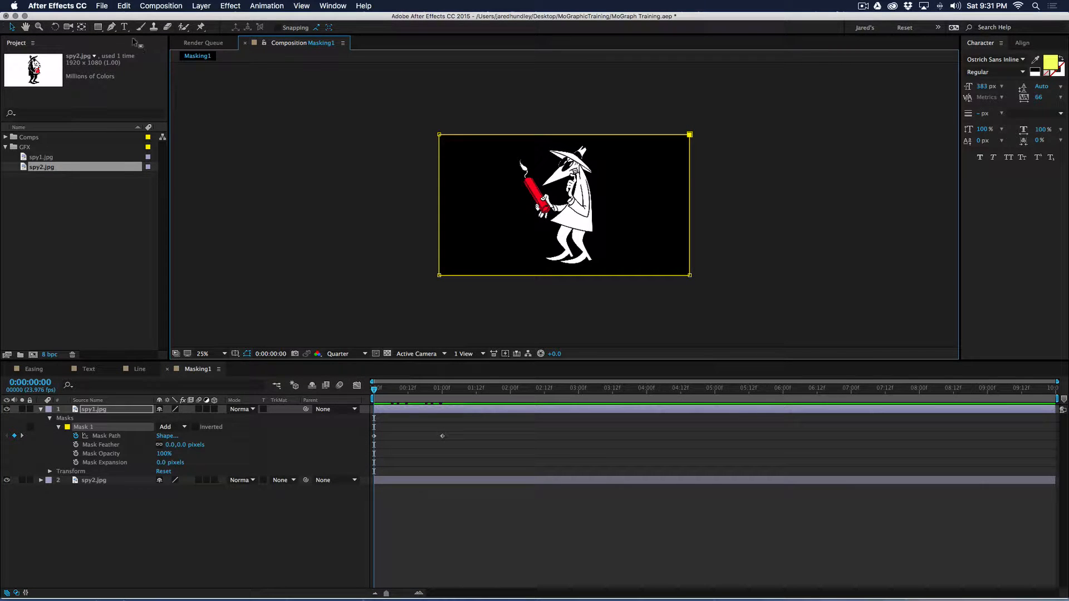
click(112, 28)
click(689, 136)
click(689, 135)
key(super+z)
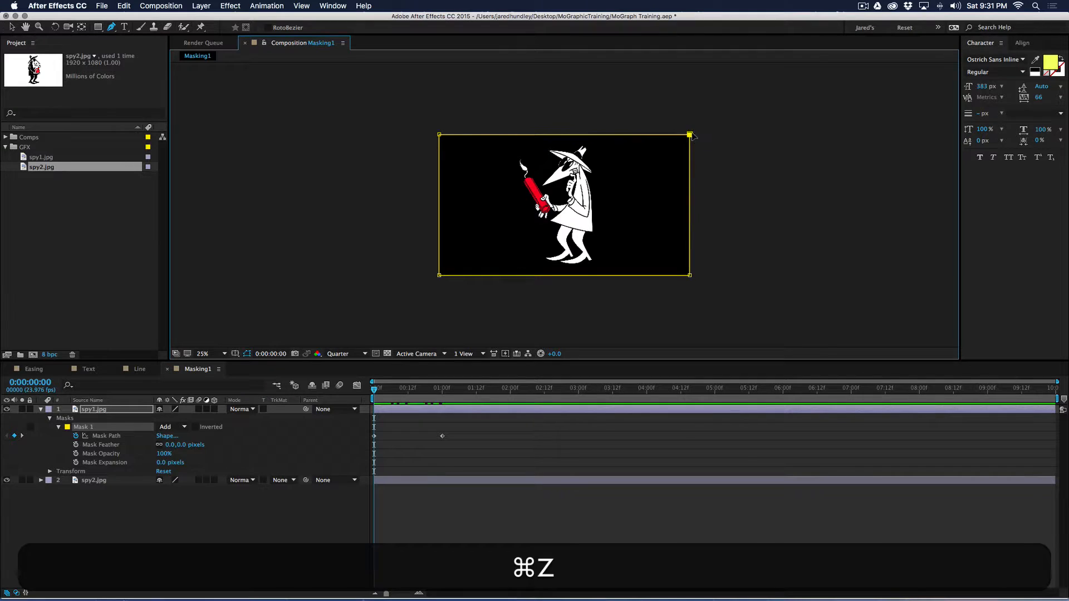
drag(689, 135, 730, 157)
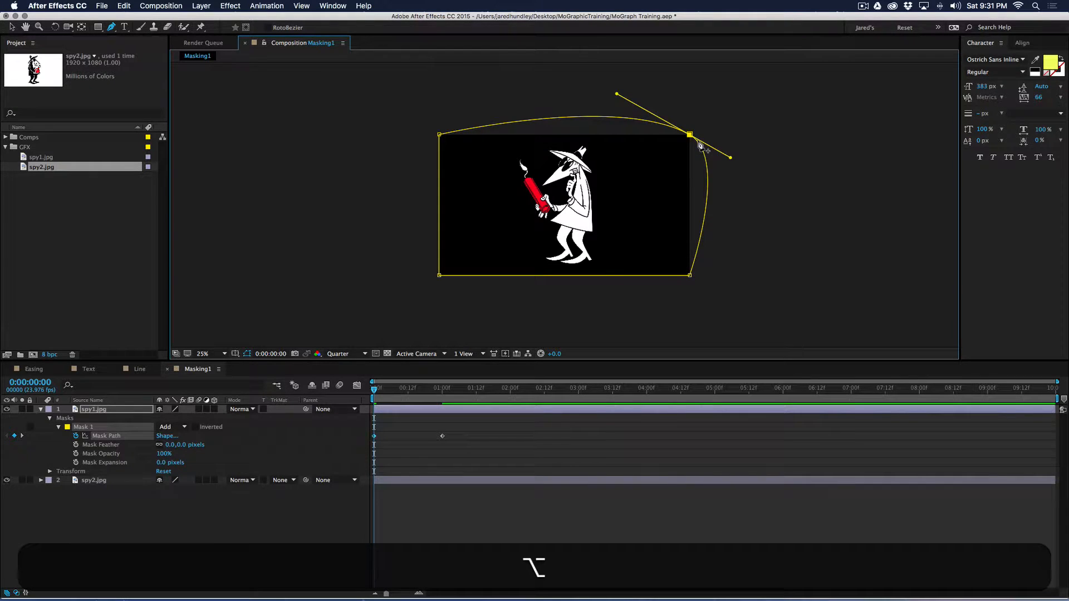
drag(731, 160, 731, 167)
drag(376, 392, 442, 396)
drag(440, 274, 511, 315)
Apply Easy Ease to both Mask Path keyframes and preview the mask wipe from the start.
drag(443, 390, 358, 446)
key(F9)
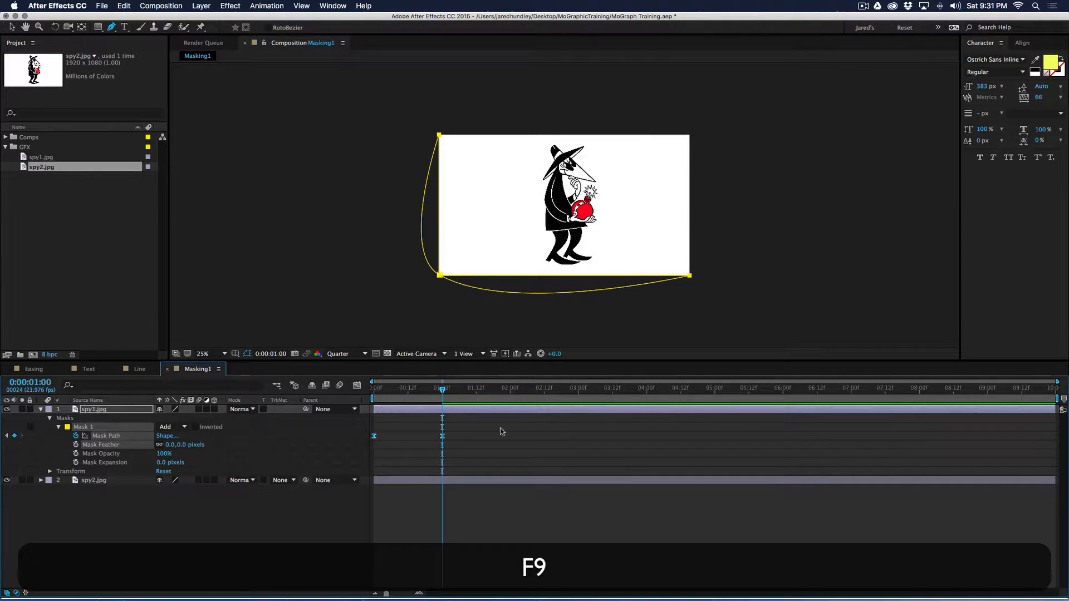
key(Home)
key(space)
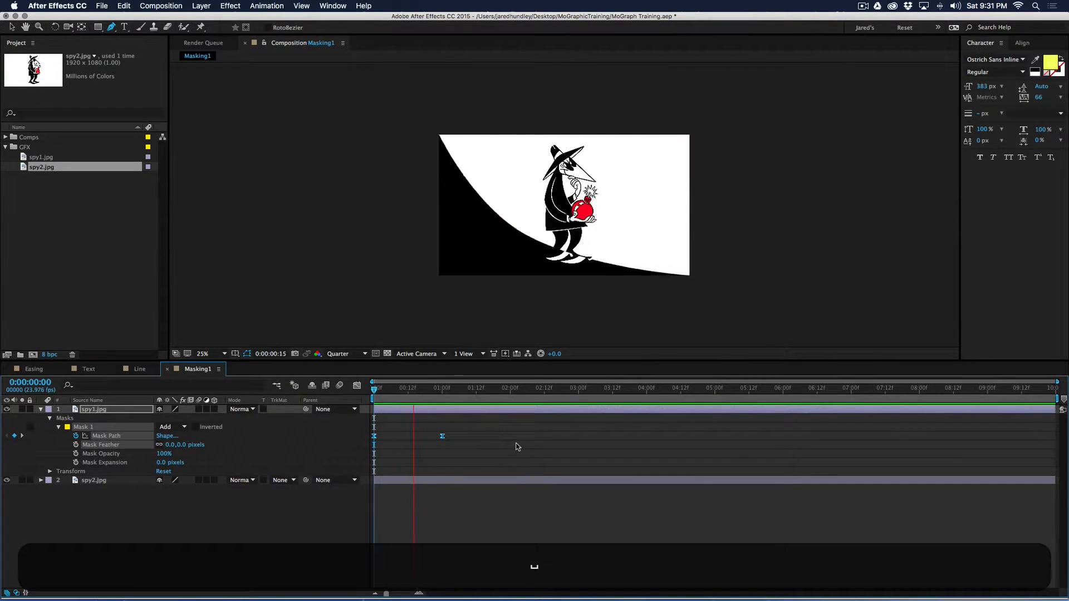
End the work area at 2 seconds and play back the mask animation.
drag(424, 393, 510, 398)
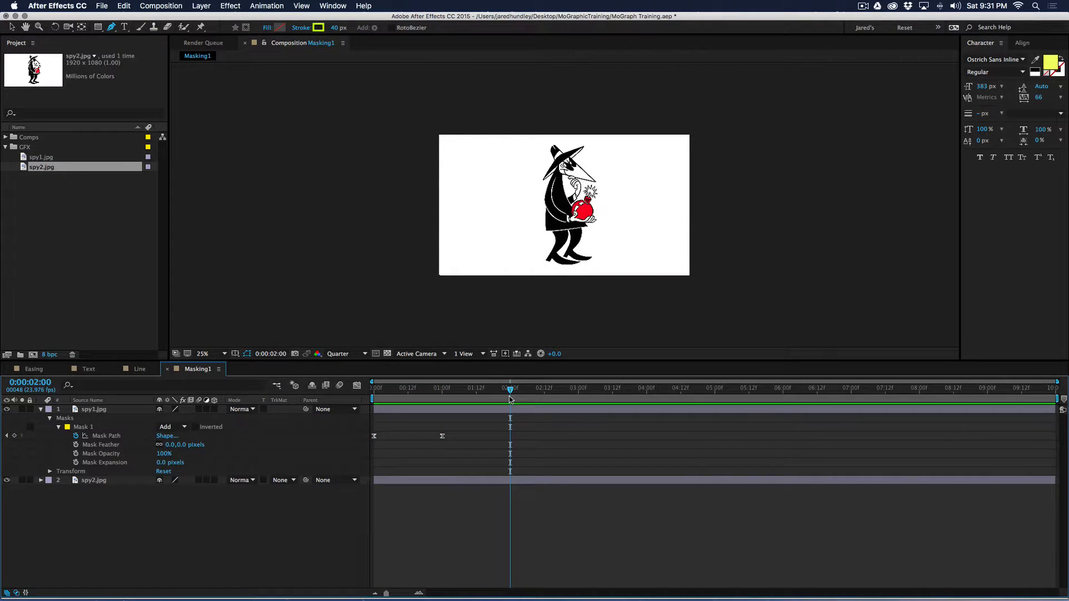
key(n)
key(space)
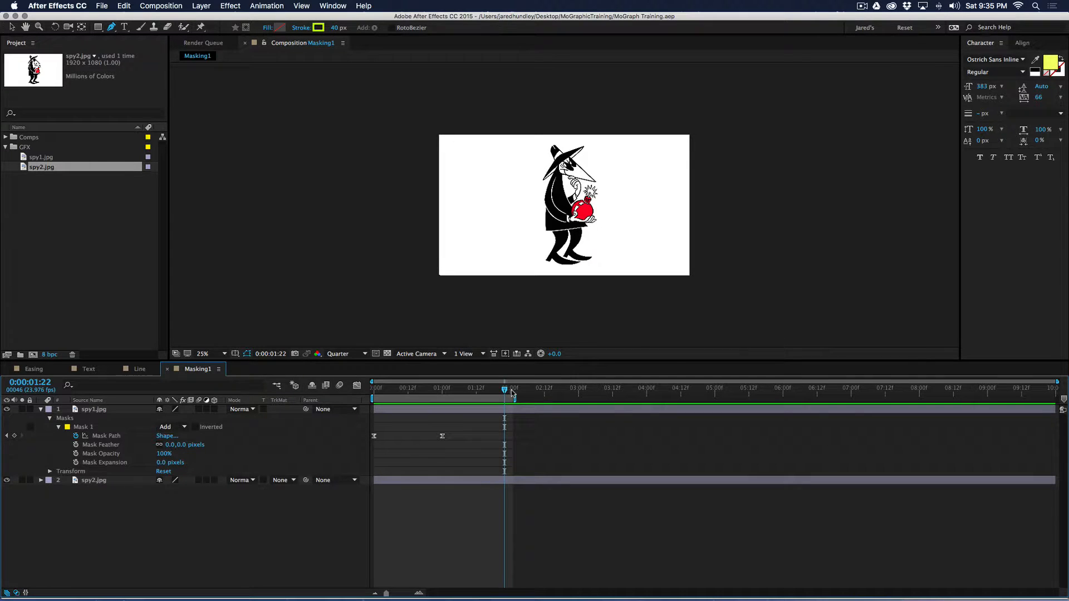
Create a new composition named Masking2 with the existing 1920 x 1080, 10-second settings.
key(shift)
click(168, 5)
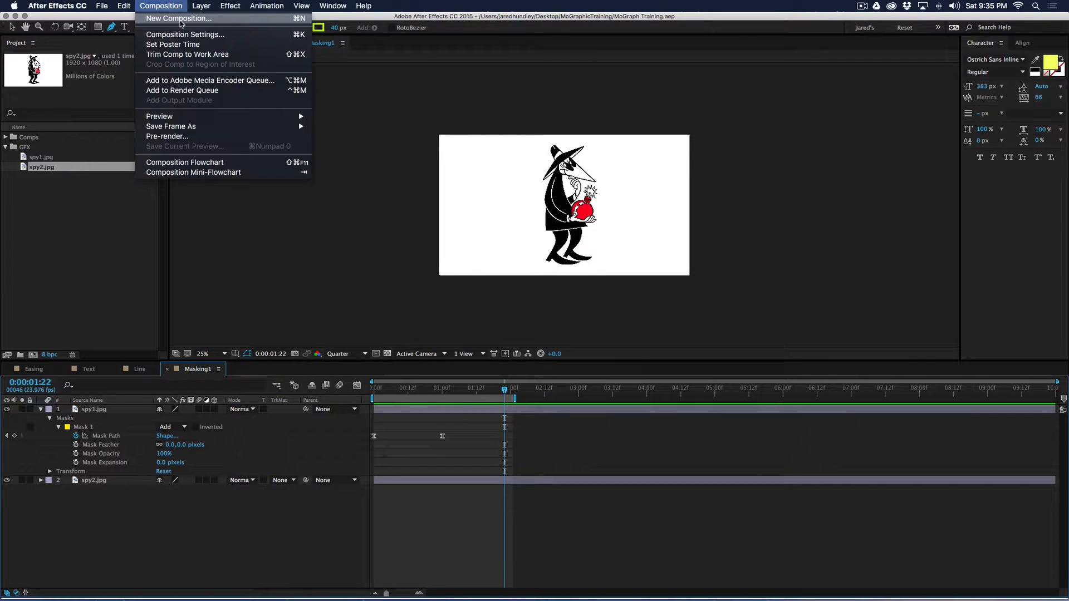
click(178, 19)
text(M)
key(shift+BackSpace)
text(Mask)
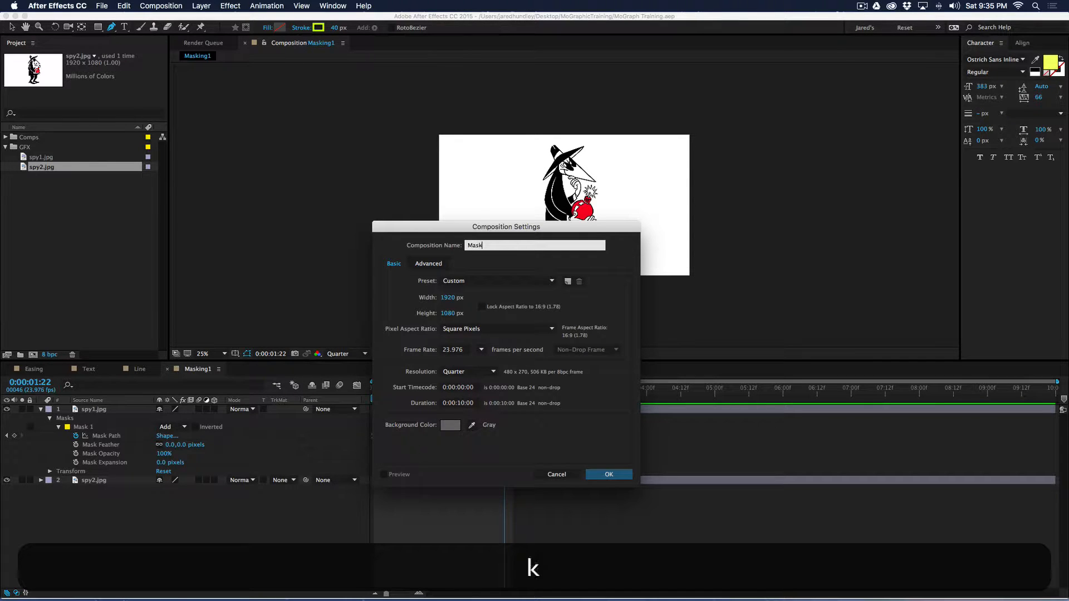
text(ing2)
key(Return)
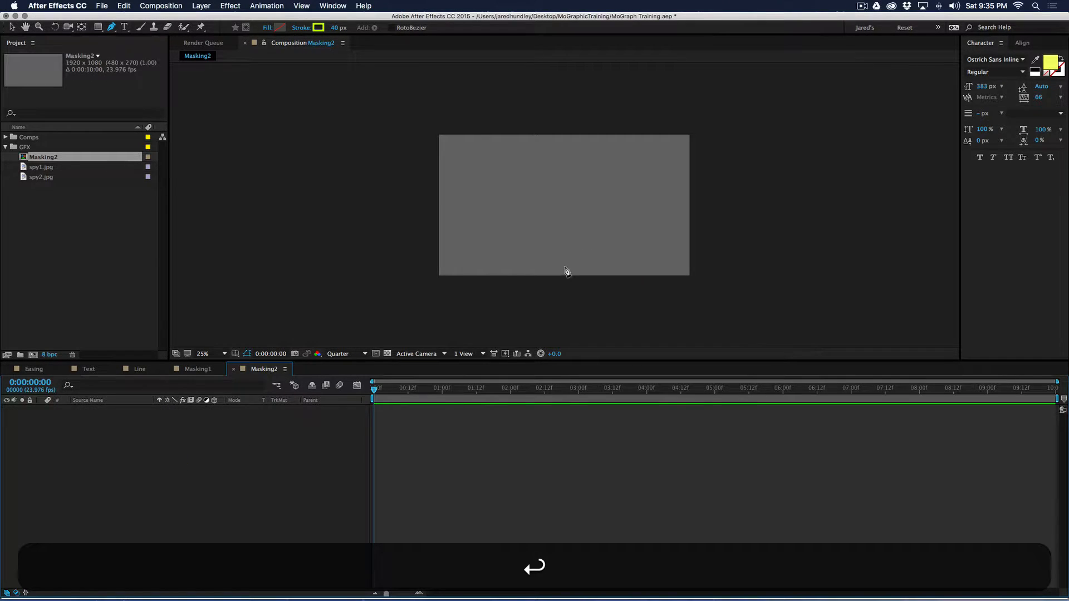
Enlarge the composition viewer's area above the timeline and fit the empty Masking2 frame to it.
key(v)
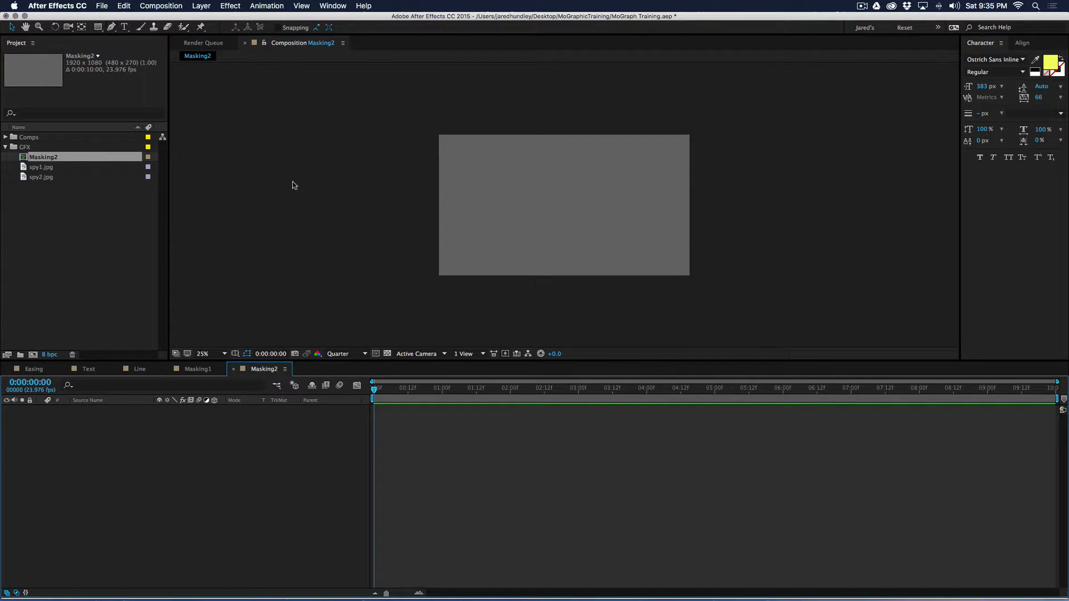
scroll(679, 271, up, 3)
scroll(679, 271, down, 3)
drag(553, 361, 555, 428)
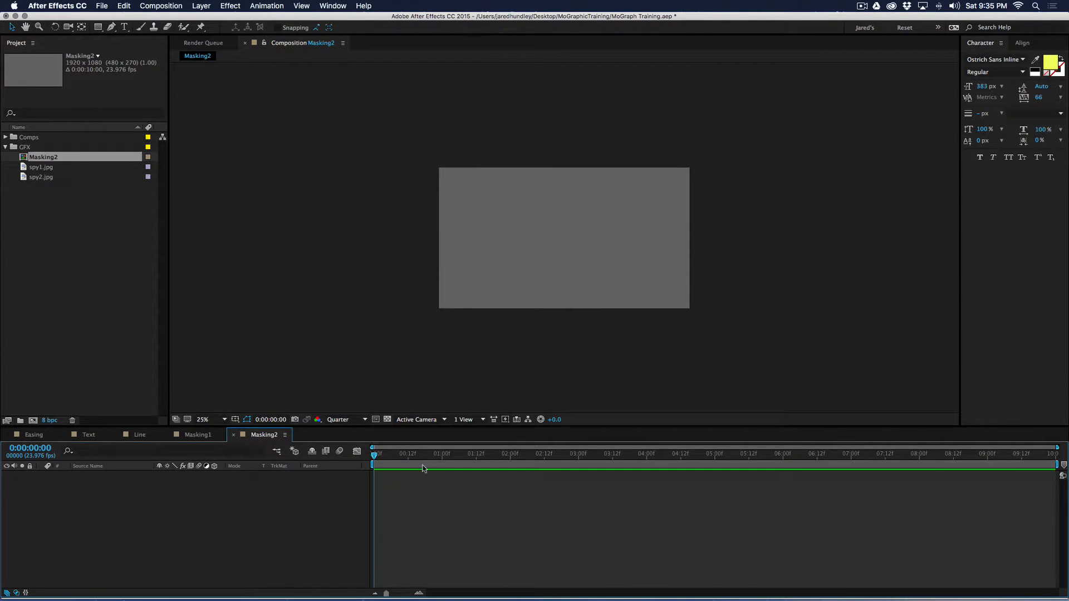
drag(383, 456, 342, 459)
key(shift+slash)
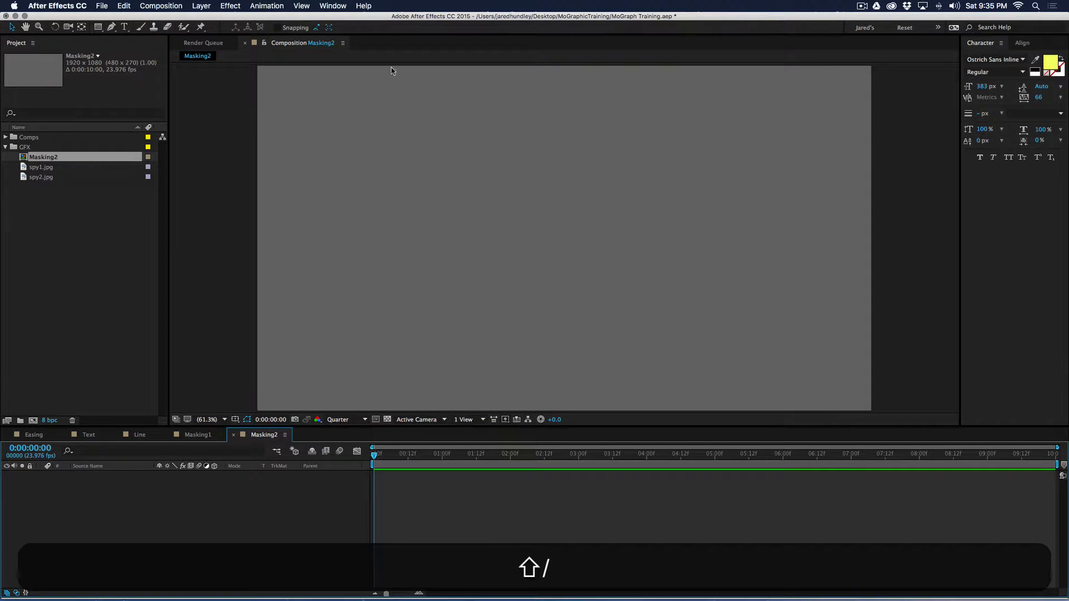
Draw a square shape near the centre of the composition and give it a golden-yellow fill.
click(99, 27)
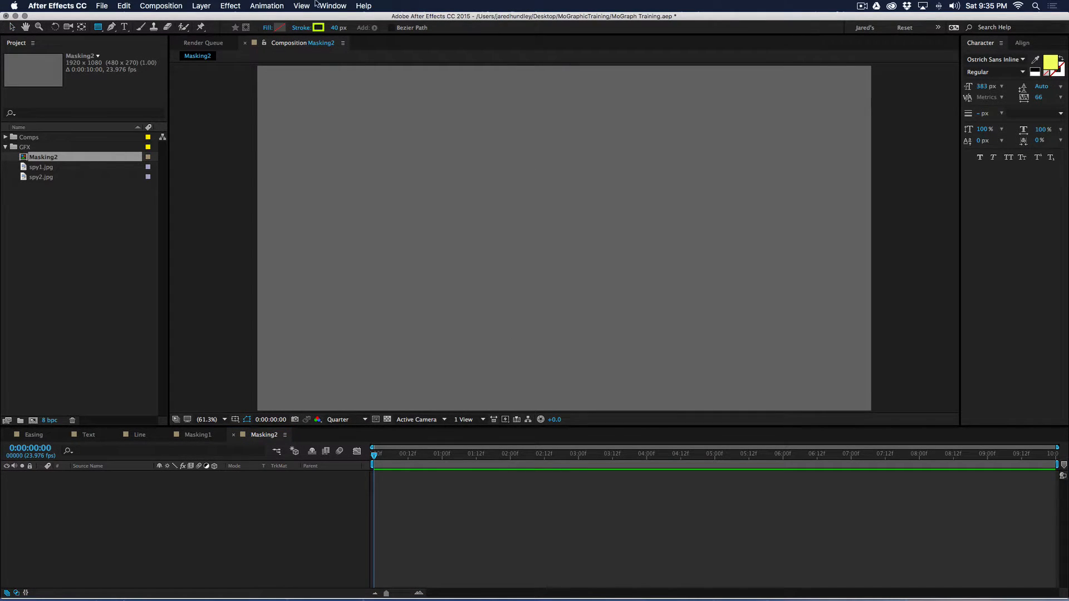
mouse_move(535, 197)
mouse_down()
mouse_move(633, 289)
mouse_move(635, 304)
mouse_up()
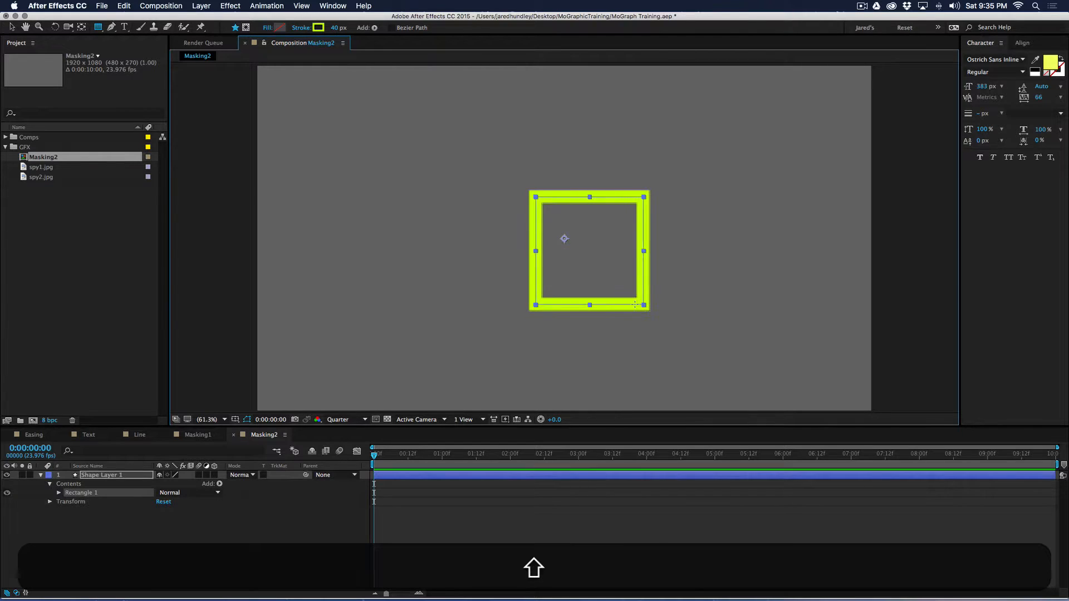
click(279, 27)
drag(449, 380, 463, 357)
click(573, 360)
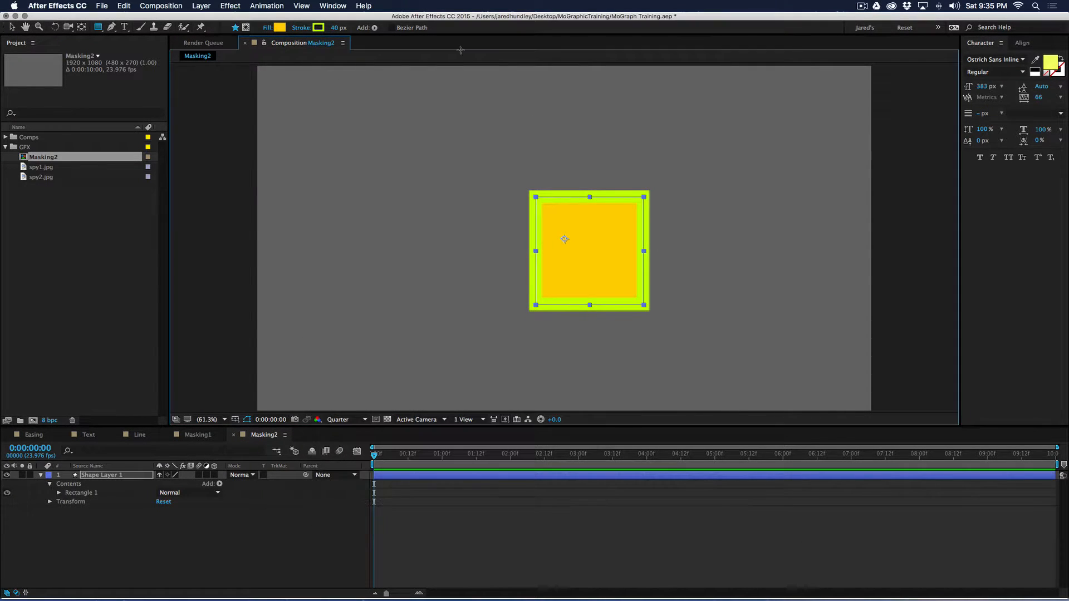
Set the square's stroke to none, leaving only the yellow fill.
alt+click(321, 28)
alt+click(321, 28)
alt+click(320, 28)
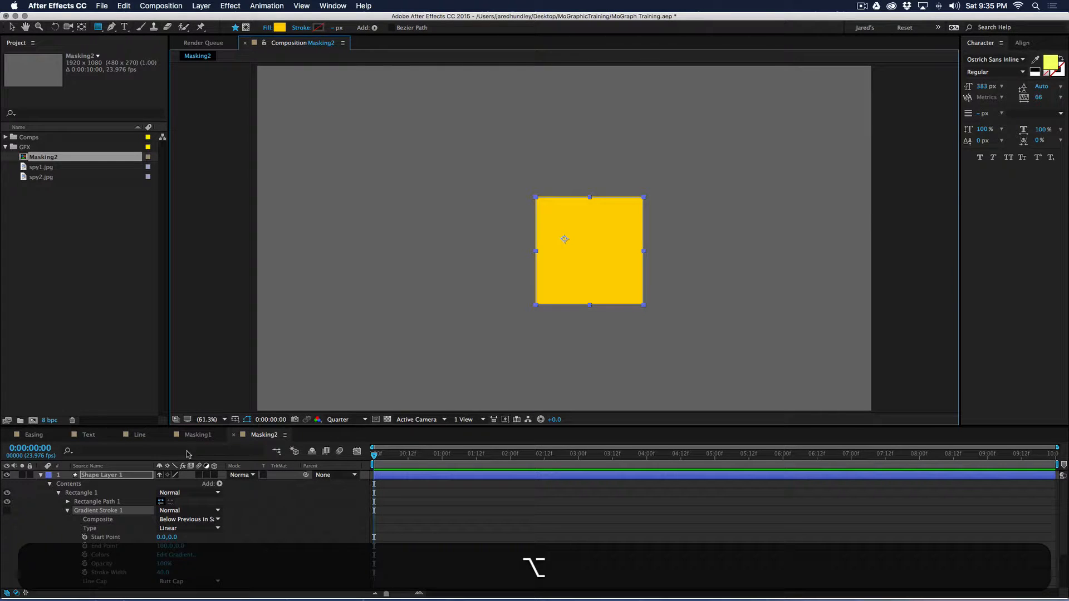
Move the shape layer's anchor point to about the centre of the square.
key(y)
click(477, 247)
click(573, 261)
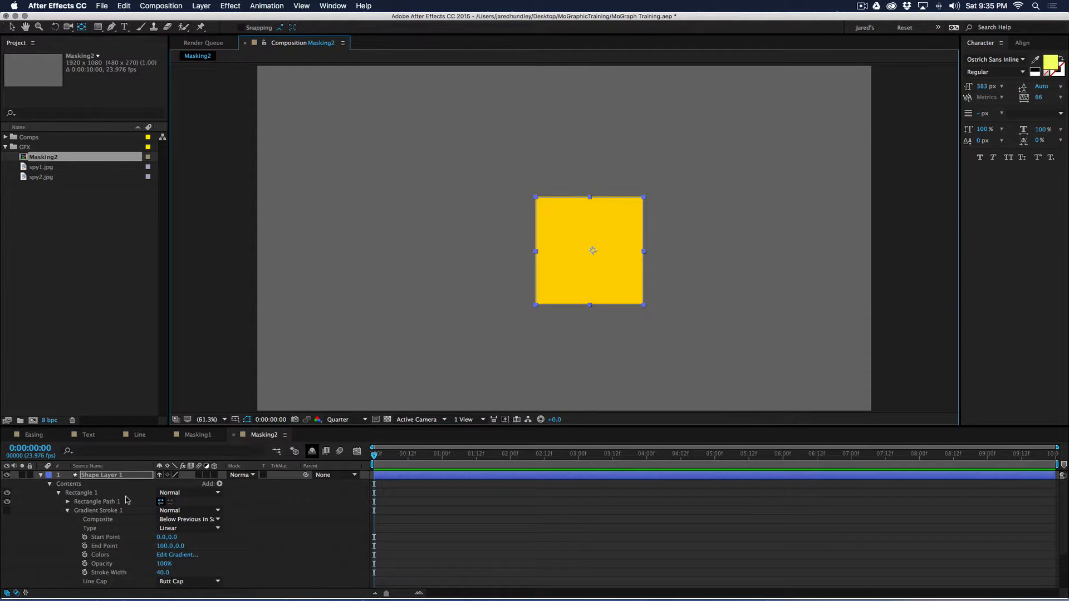
Collapse the shape layer's properties and rename the layer Box1.
click(40, 475)
key(v)
click(410, 486)
click(122, 476)
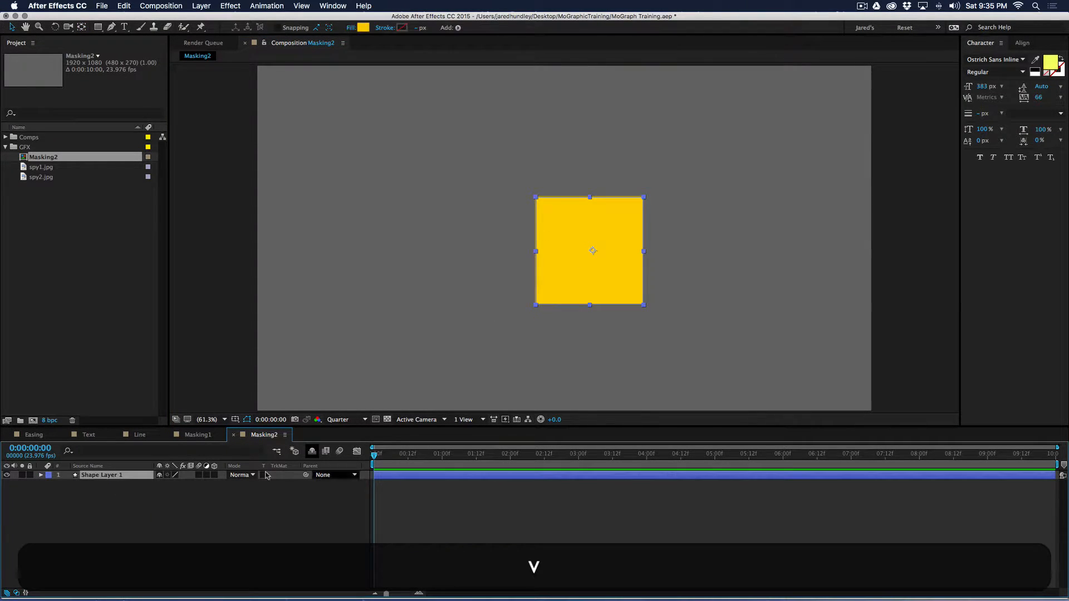
key(Return)
text(B)
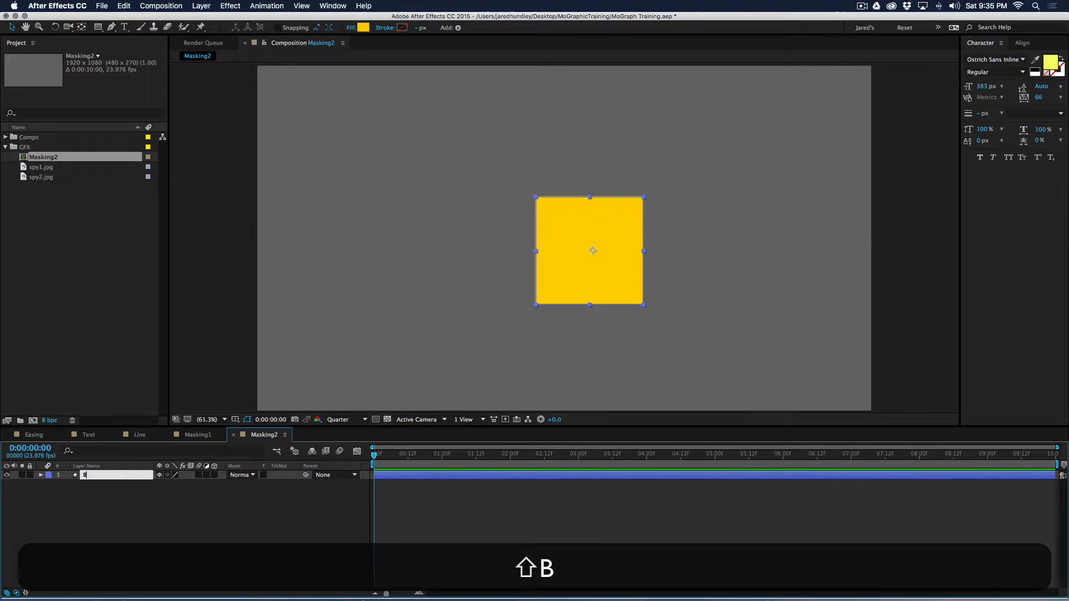
text(ox1)
key(Return)
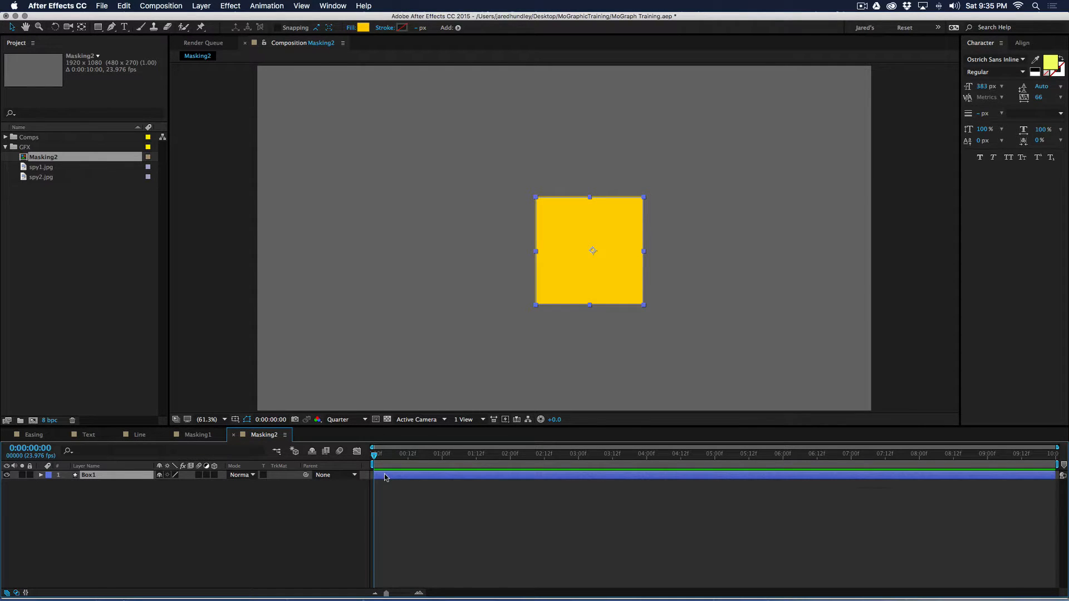
Keyframe Box1's Scale to grow proportionally from about 17% at 0 seconds to about 183% at 2 seconds.
key(s)
click(67, 484)
drag(428, 455, 346, 465)
click(15, 484)
drag(643, 310, 601, 267)
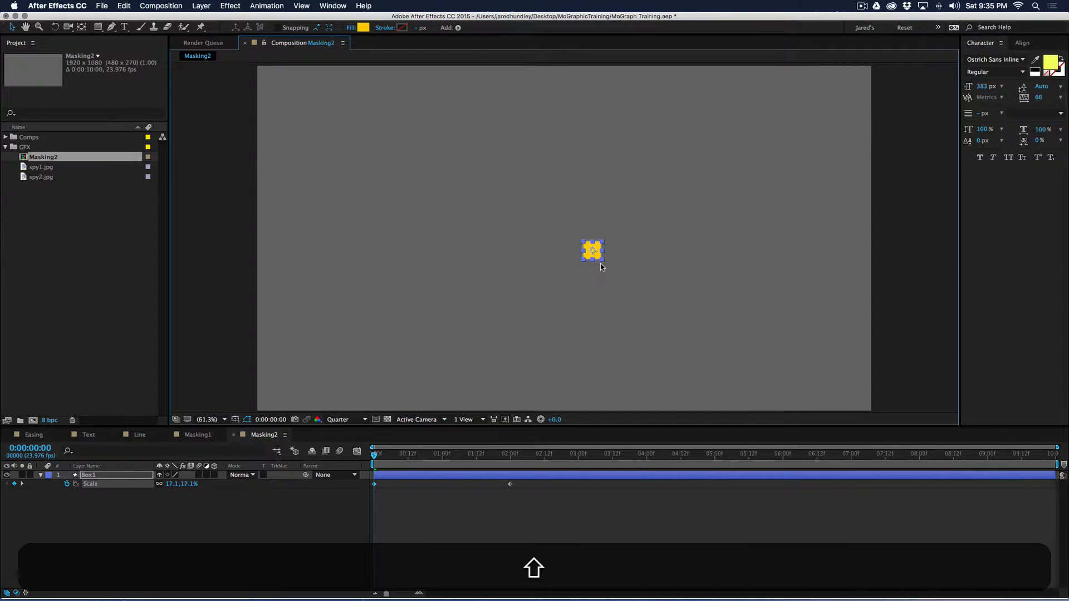
drag(522, 455, 513, 467)
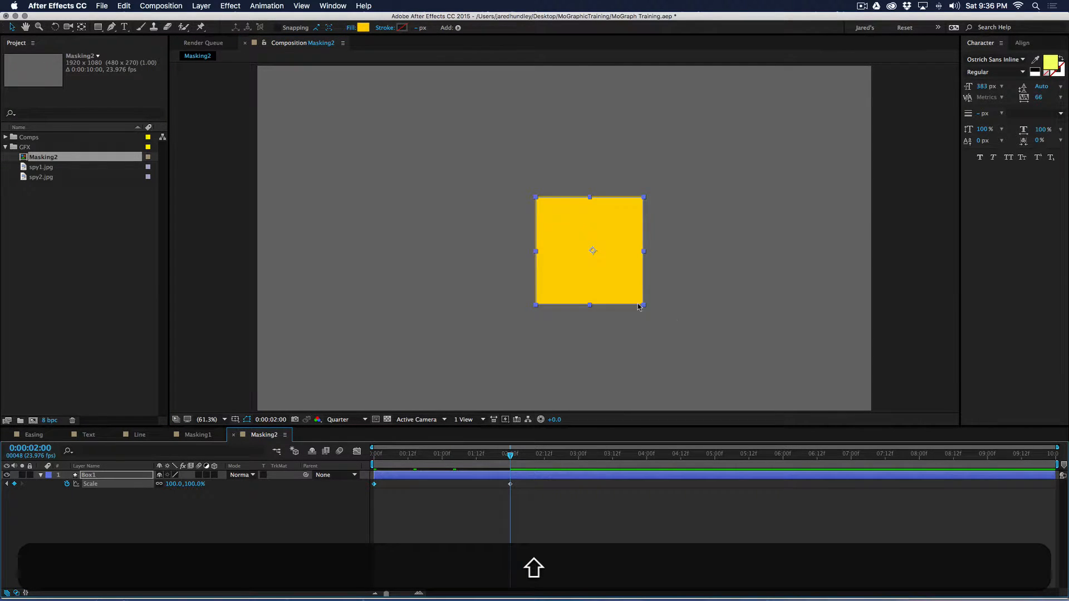
drag(640, 308, 682, 352)
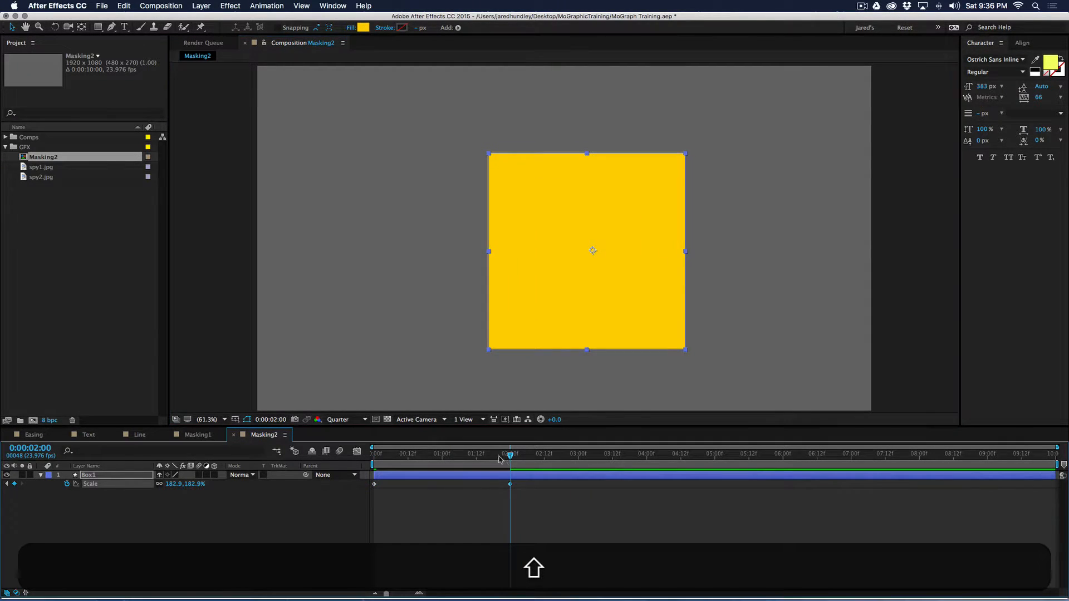
Apply Easy Ease to both of Box1's Scale keyframes and preview the growth, leaving the playhead at 3 seconds.
drag(505, 456, 373, 456)
drag(530, 484, 345, 502)
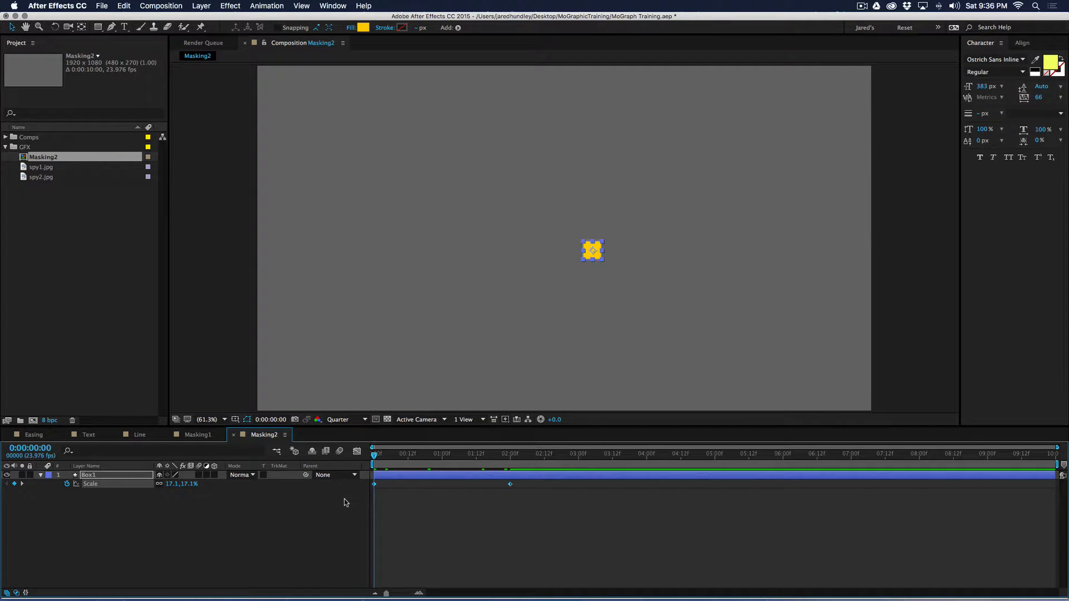
key(F9)
key(space)
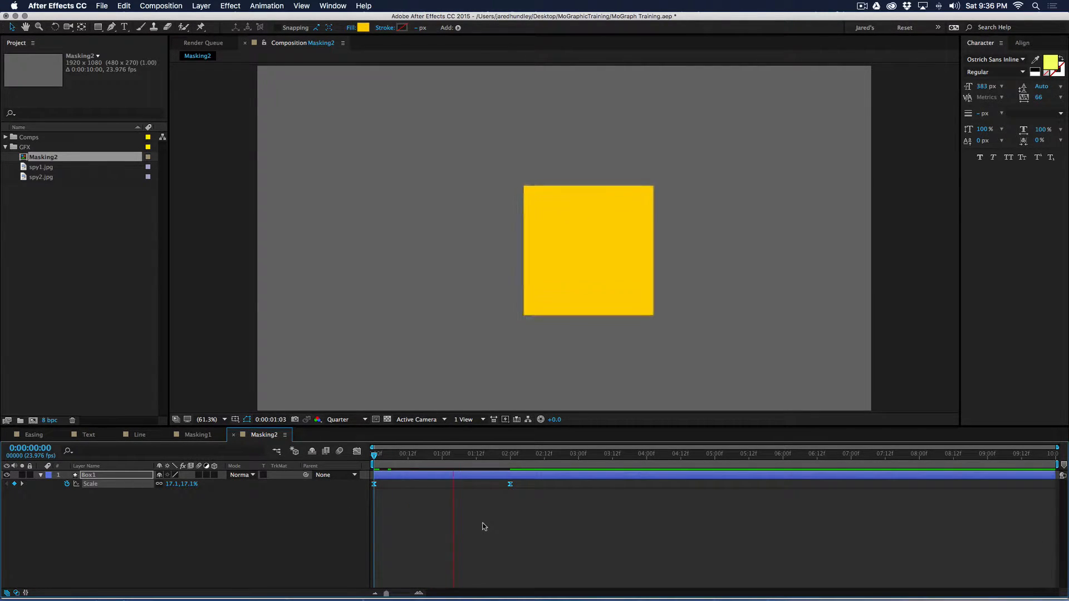
key(space)
drag(509, 455, 582, 458)
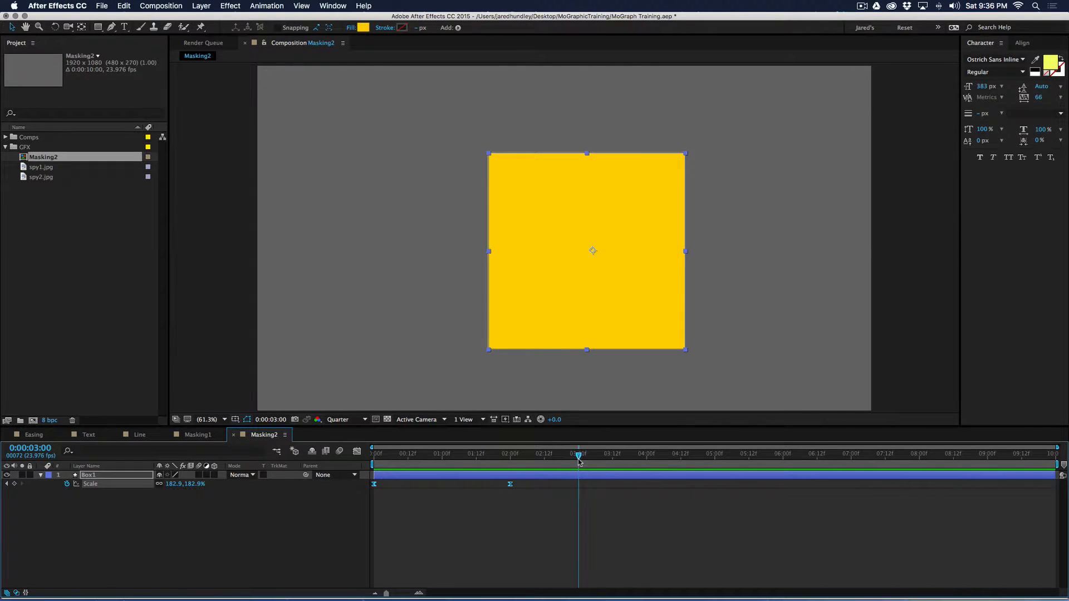
End the work area at 3 seconds and move the playhead to 2 seconds.
key(n)
click(558, 455)
drag(374, 455, 510, 467)
Duplicate the Box1 layer and change the copy's fill colour to magenta.
click(488, 475)
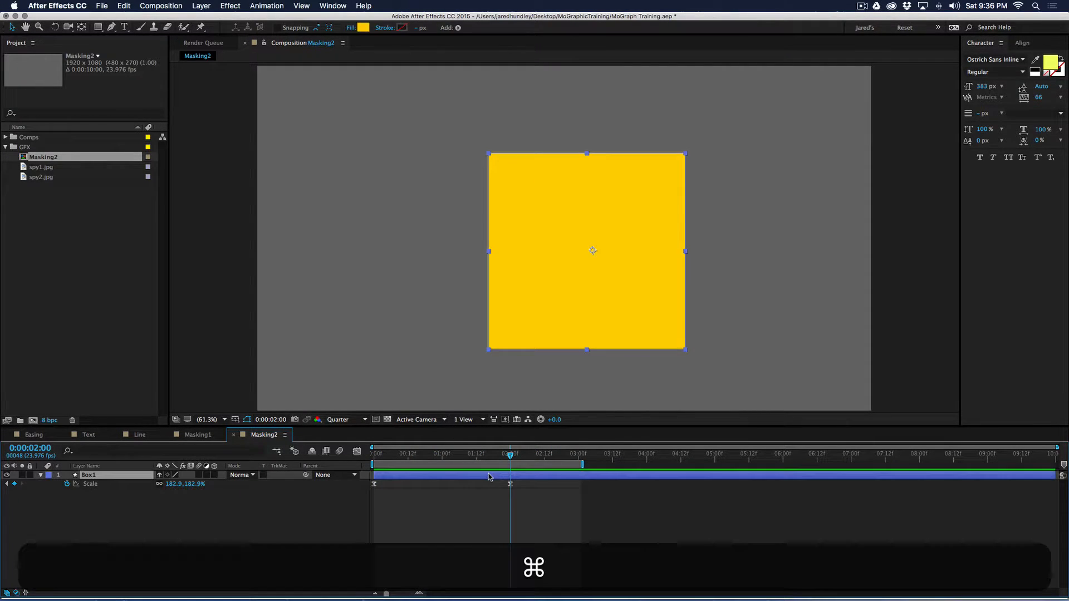
key(super+d)
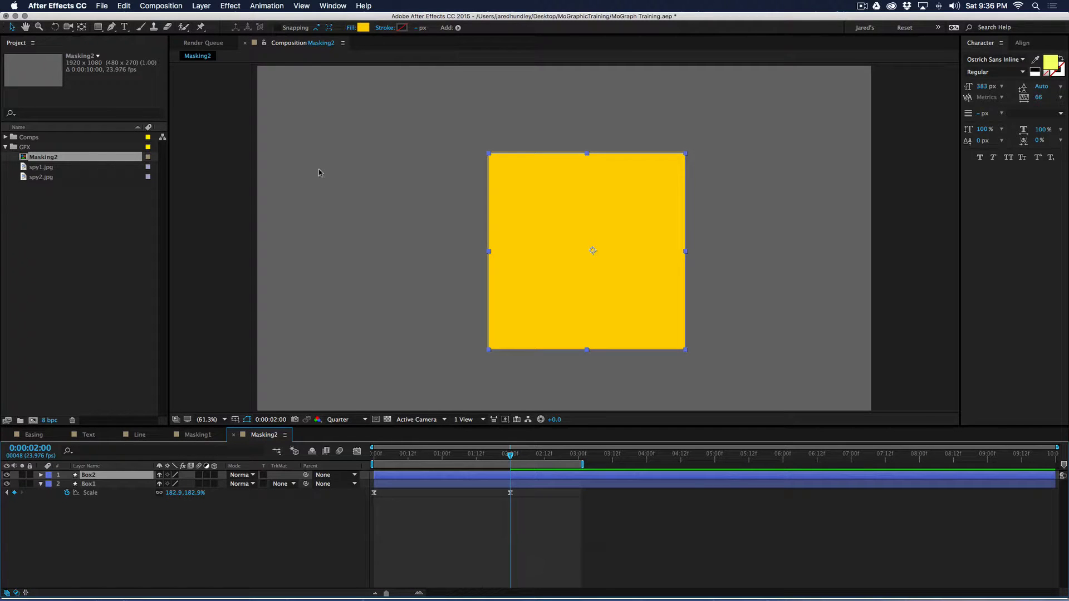
click(363, 28)
drag(476, 372, 480, 384)
click(557, 360)
click(489, 544)
Shift the Box2 layer to start 4 frames after Box1 and reveal its Scale keyframes.
mouse_move(509, 457)
mouse_down()
mouse_move(384, 460)
mouse_move(479, 462)
mouse_move(425, 476)
mouse_move(397, 462)
mouse_move(397, 479)
mouse_move(411, 482)
mouse_up()
click(426, 476)
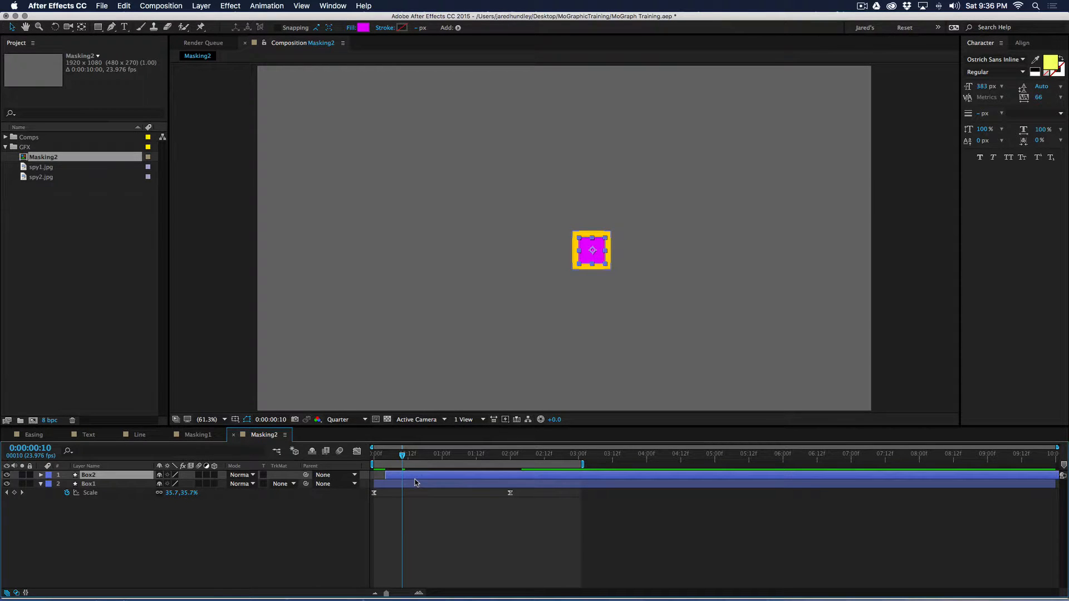
key(u)
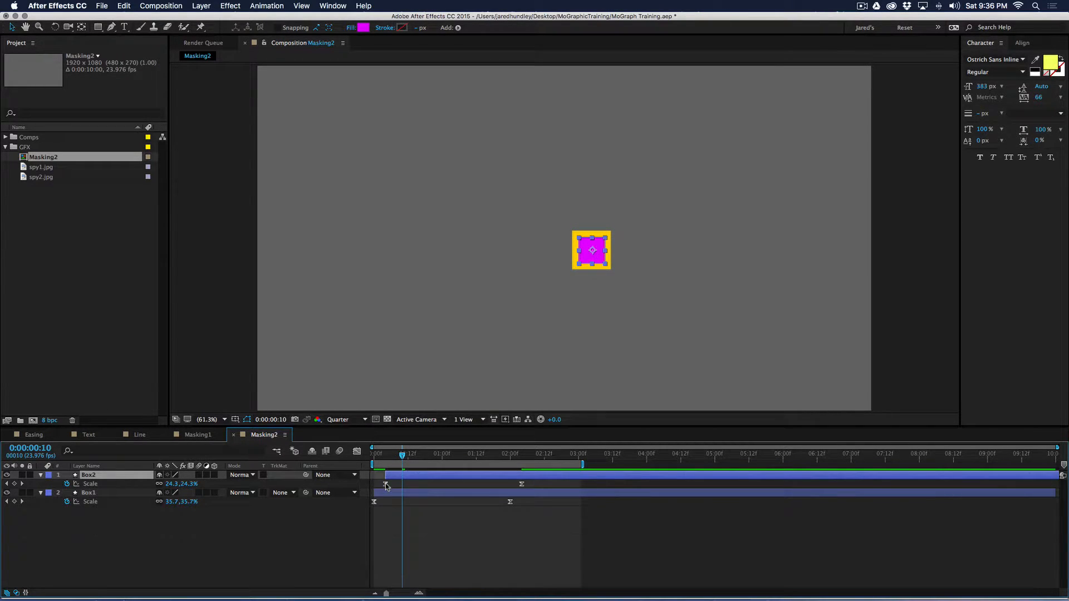
click(396, 509)
Shrink Box2 proportionally to about 1.6% at its first Scale keyframe at frame 4, and preview the growth.
mouse_move(401, 458)
mouse_down()
mouse_move(359, 457)
mouse_move(386, 459)
mouse_up()
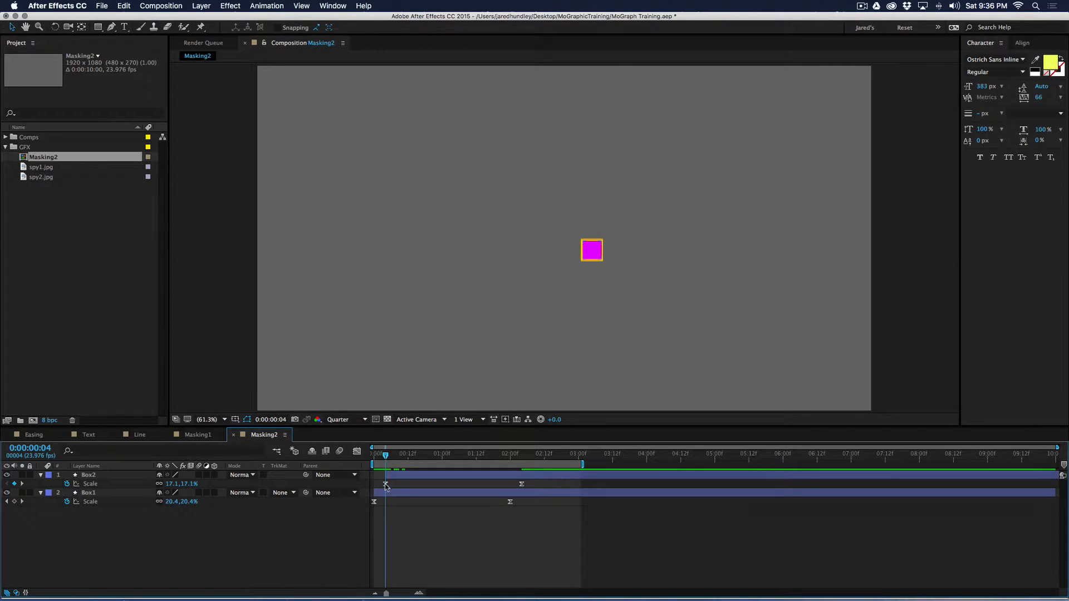
click(385, 484)
key(period)
key(period)
drag(686, 312, 660, 290)
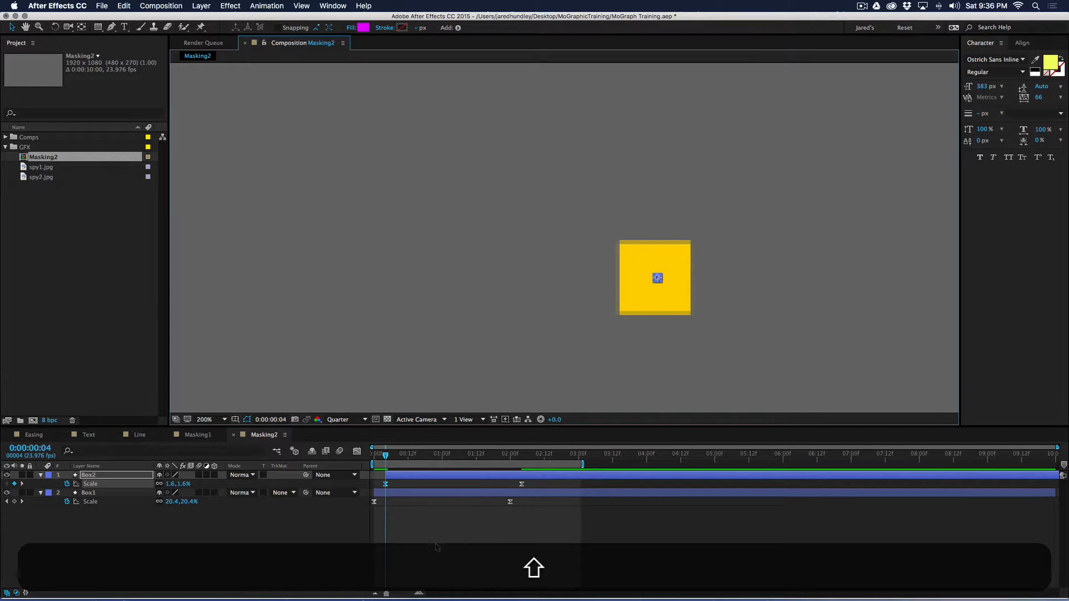
key(space)
key(space)
key(comma)
key(comma)
Enlarge Box2 to about 208% at its last Scale keyframe, delay the layer to start at about frame 8, and save the project.
click(521, 456)
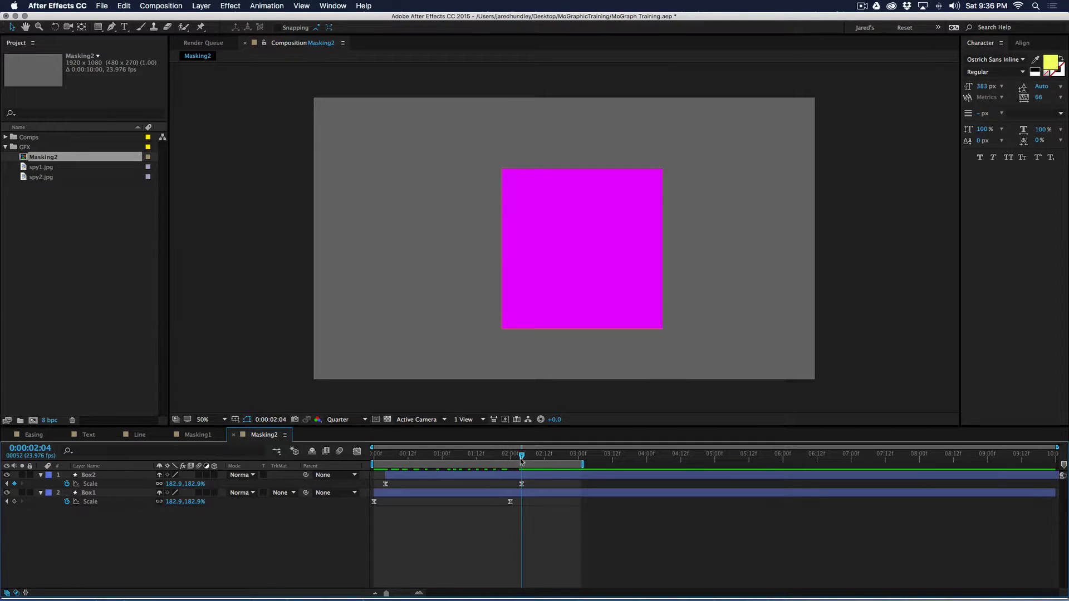
click(521, 485)
drag(663, 330, 674, 341)
click(527, 539)
drag(522, 456, 464, 458)
key(super+s)
click(468, 520)
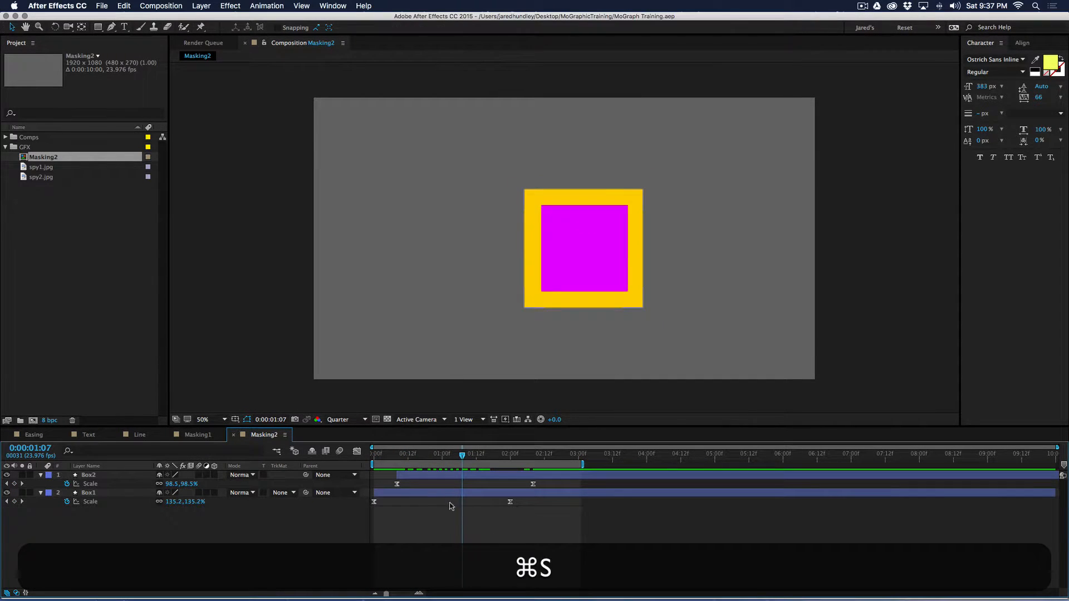
Set Box1's track matte to Alpha Matte "Box2".
click(440, 495)
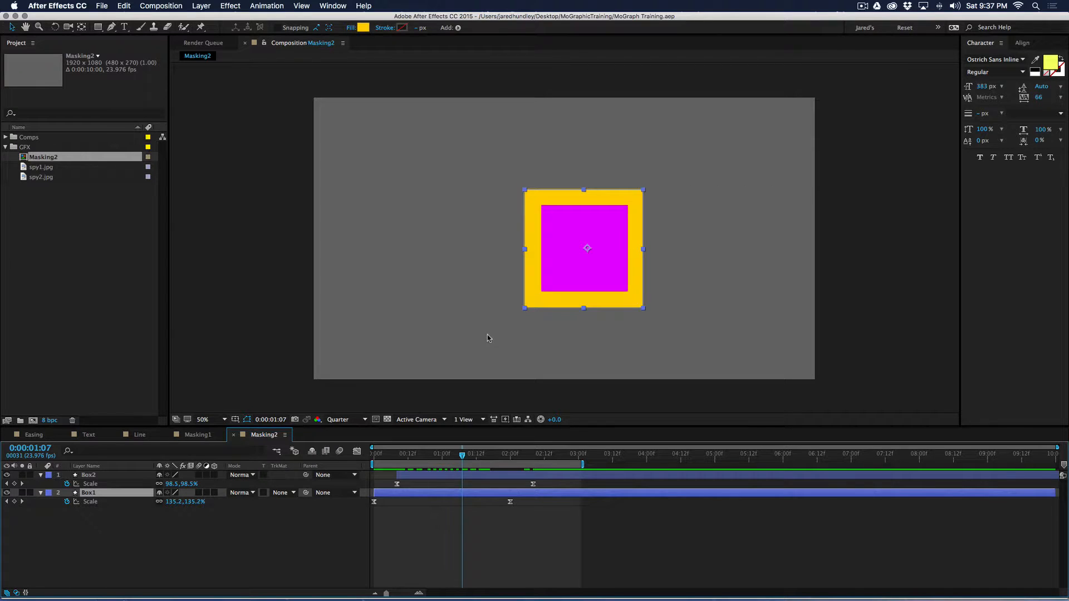
click(454, 476)
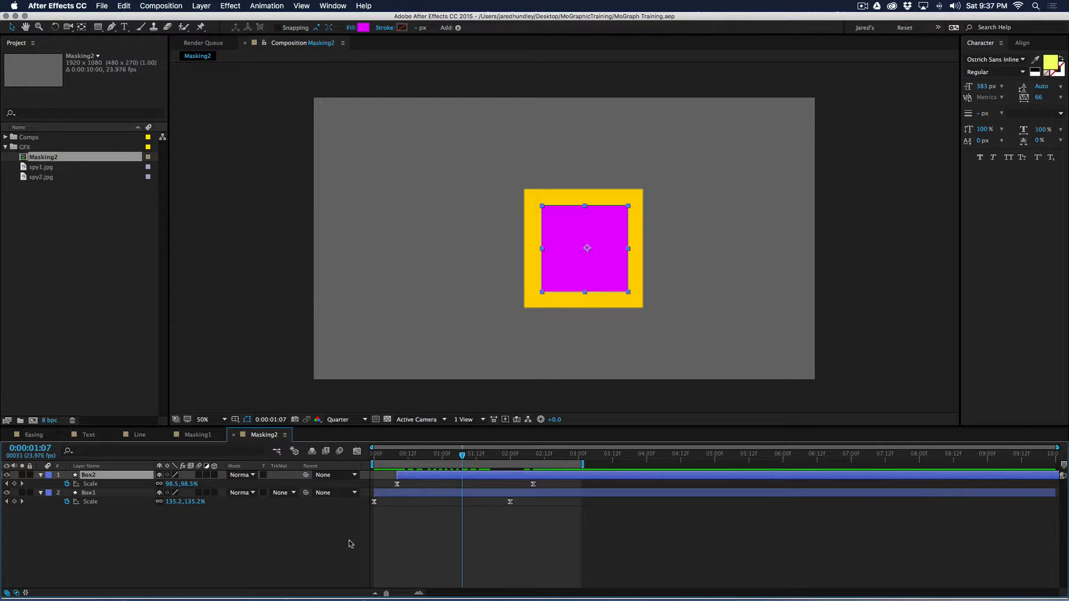
click(97, 493)
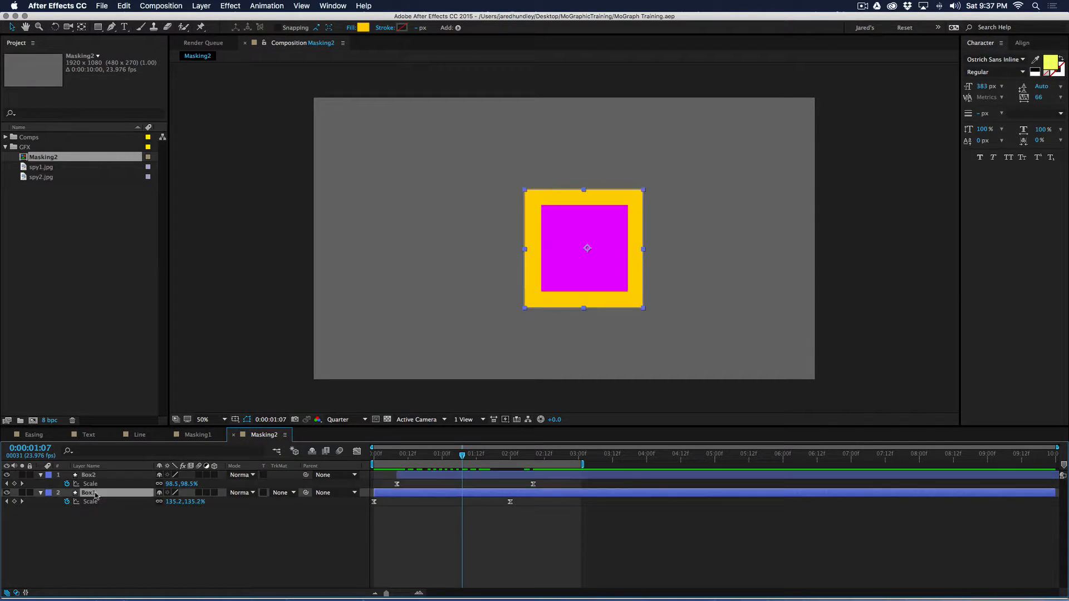
click(289, 493)
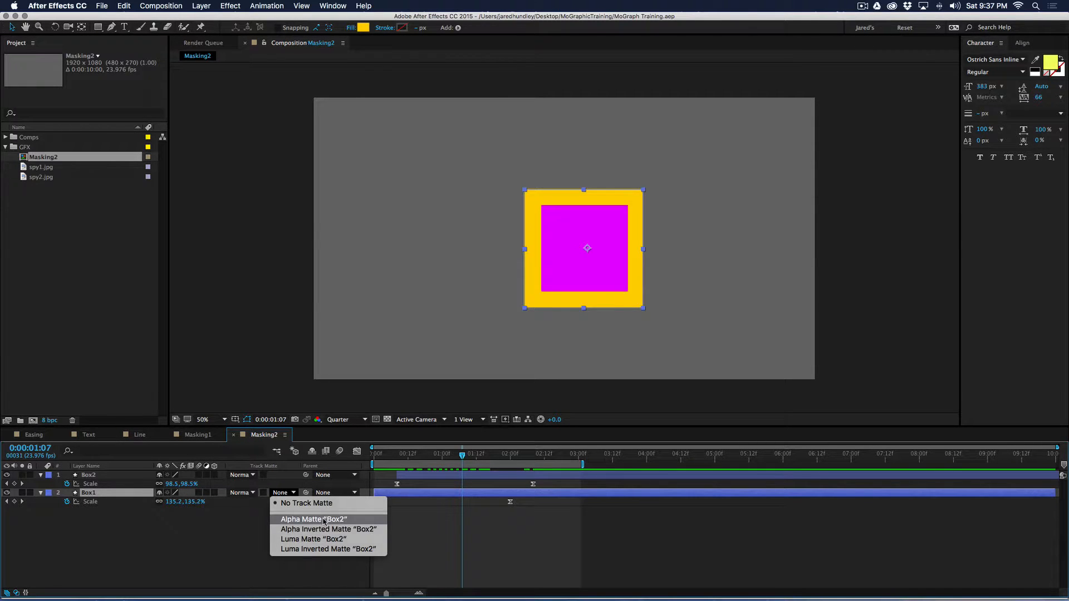
click(324, 520)
Switch Box1's track matte to Alpha Inverted Matte "Box2", and toggle Box2's visibility on and off to compare.
click(284, 493)
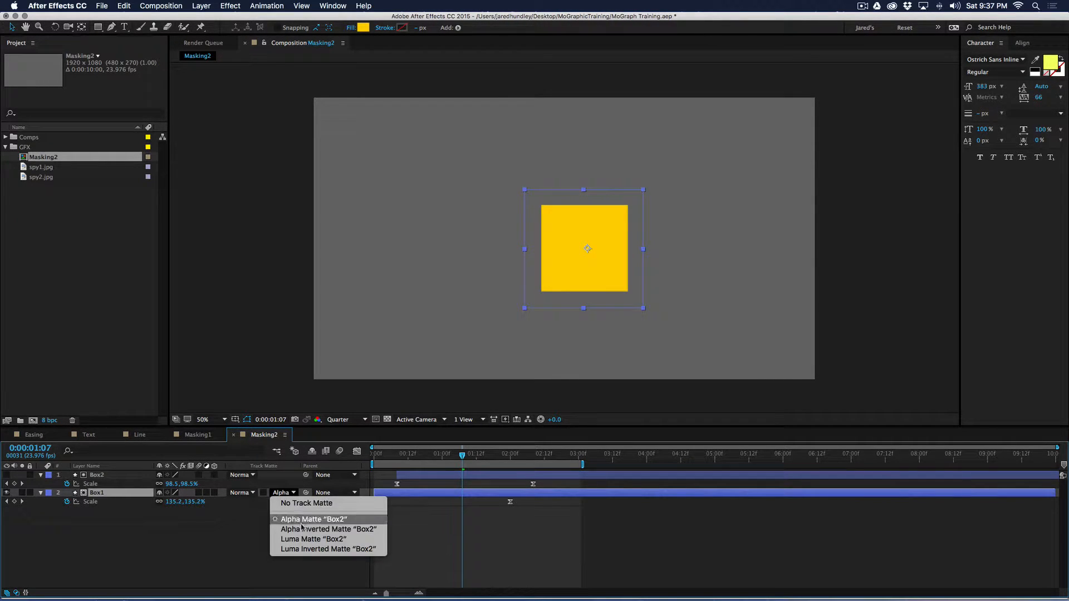
click(304, 529)
mouse_move(462, 457)
mouse_down()
mouse_move(389, 455)
mouse_move(520, 453)
mouse_move(379, 445)
mouse_move(507, 448)
mouse_move(411, 448)
mouse_move(451, 450)
mouse_up()
click(7, 475)
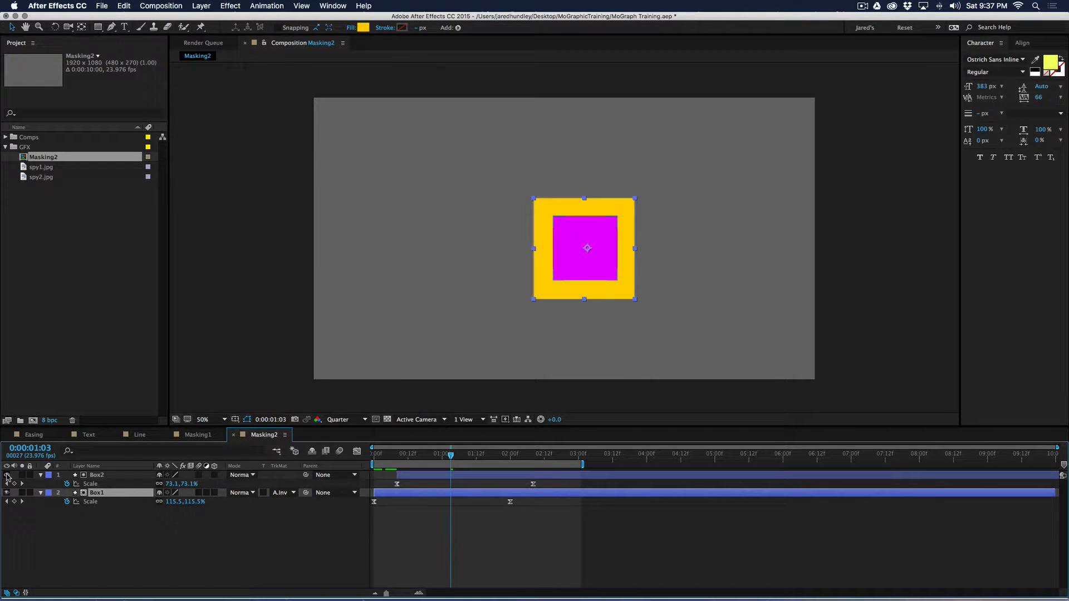
click(6, 475)
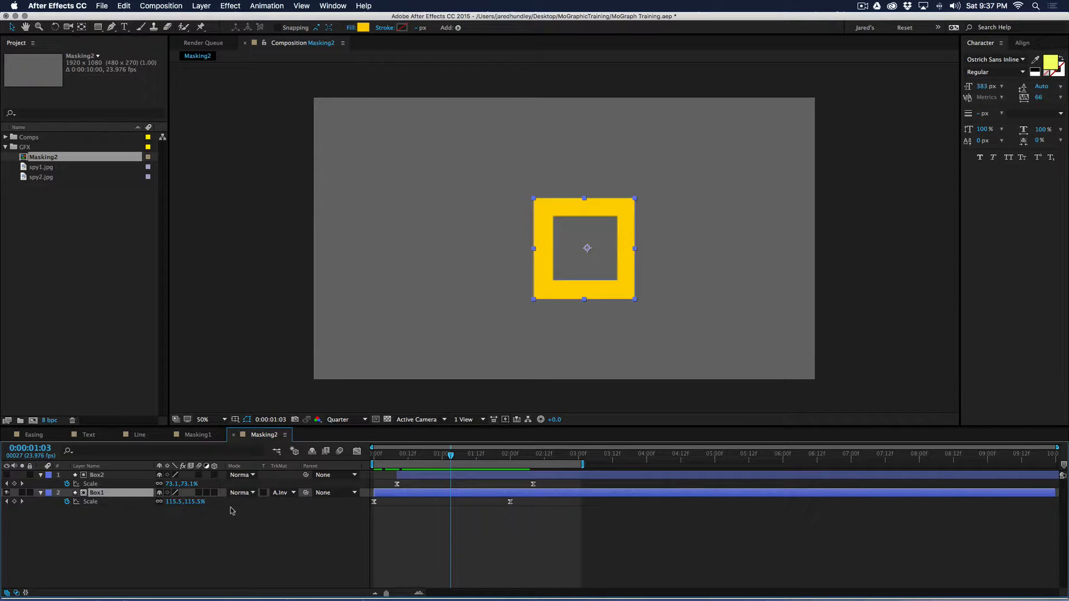
Remove the track matte from Box1 and make Box2 visible again.
click(284, 496)
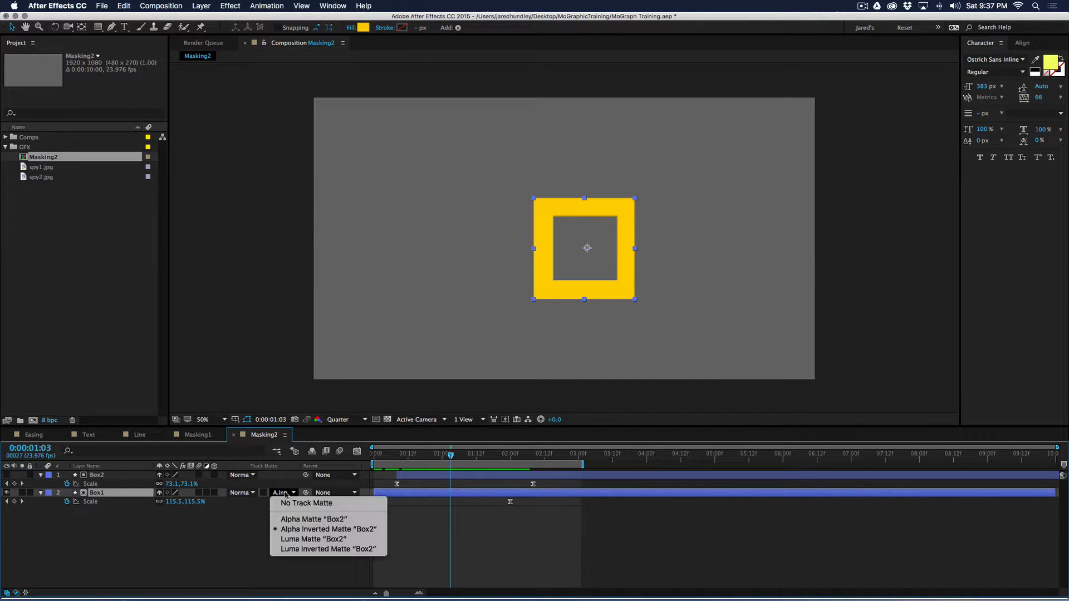
click(291, 503)
click(7, 475)
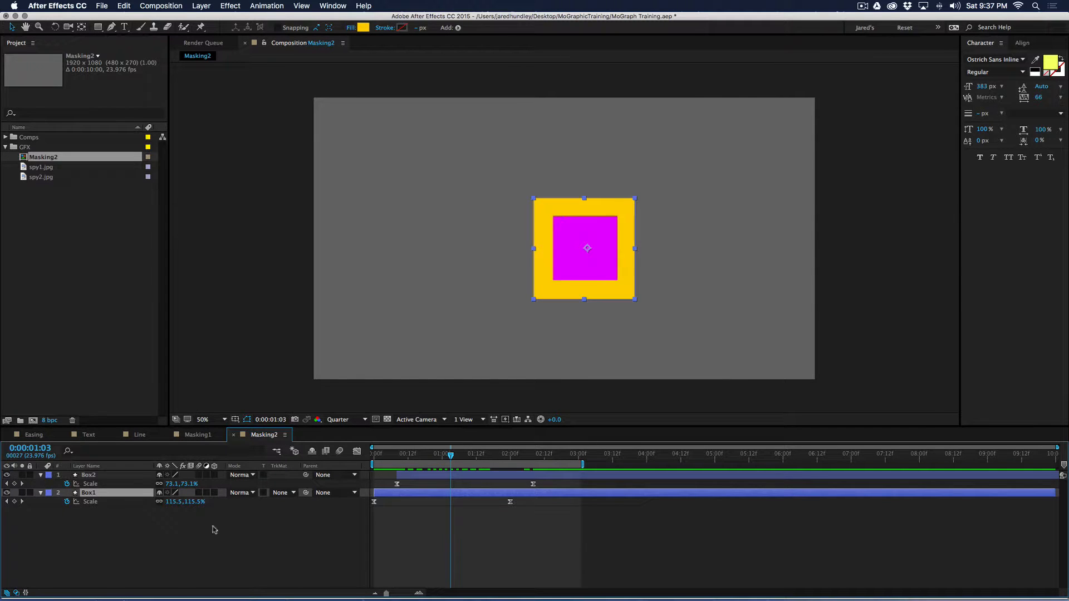
Apply Alpha Inverted Matte "Box2" to Box1, save the project, and preview the hollow square animation.
click(283, 493)
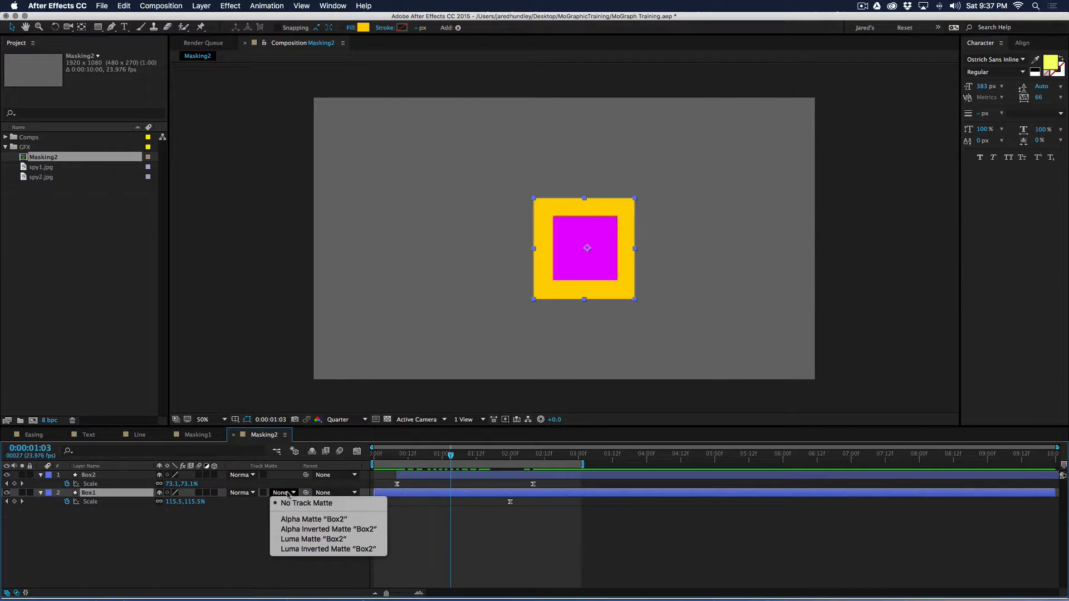
click(330, 530)
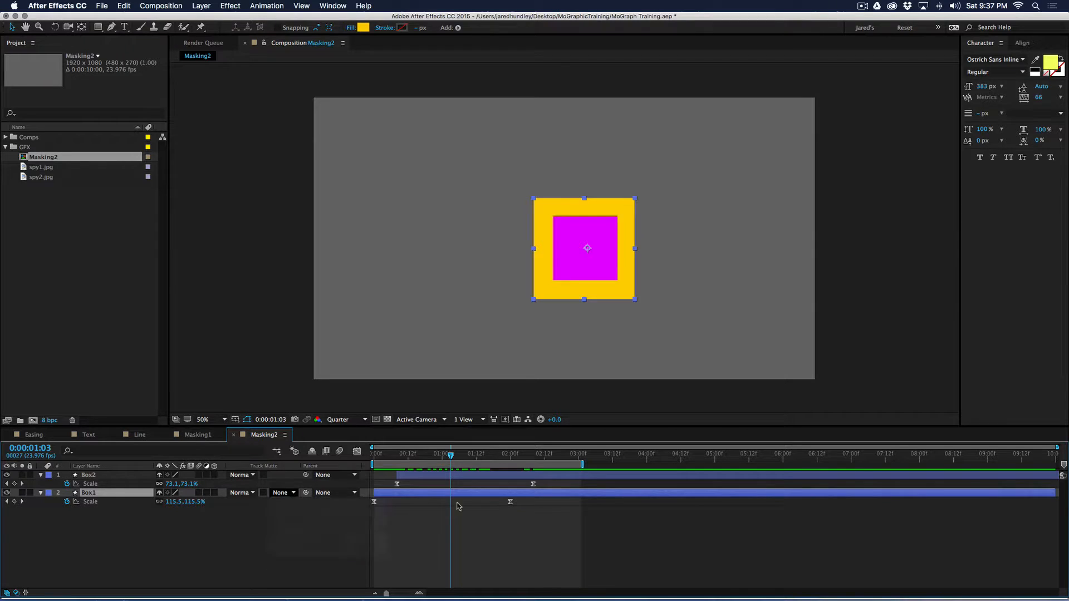
click(531, 523)
key(super+s)
key(space)
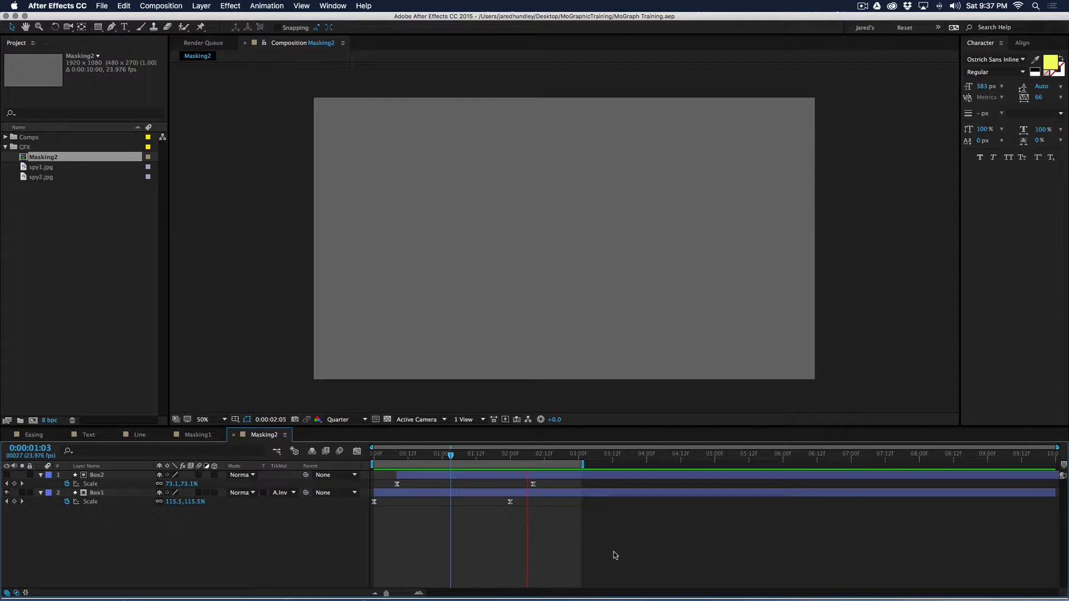
key(space)
Switch to Finder and locate transition.mp4 in the Matte folder inside MoGraphicTraining's Graphics folder.
key(super)
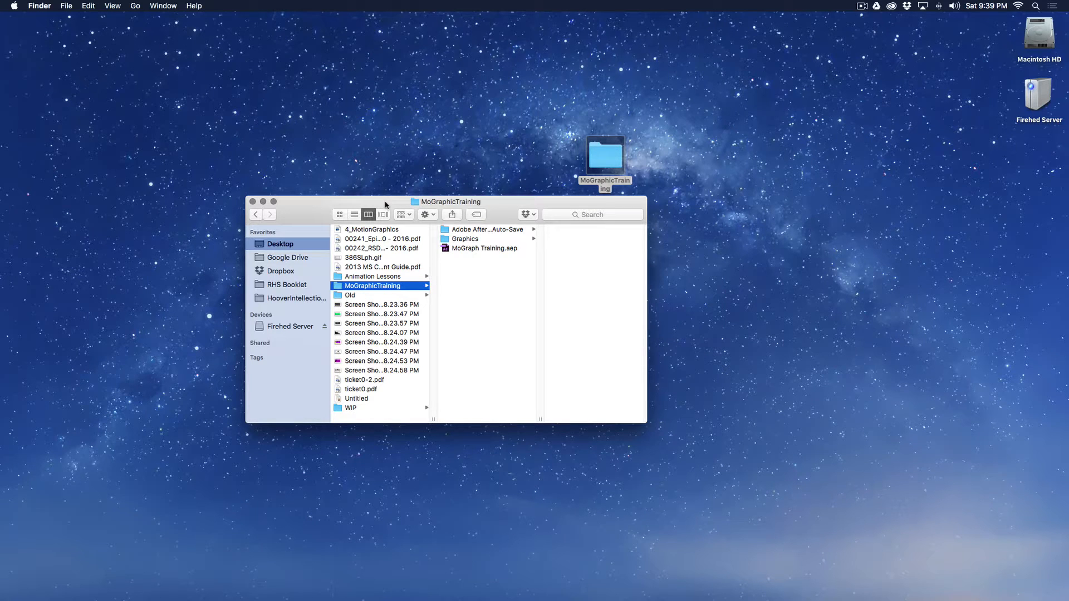
click(491, 239)
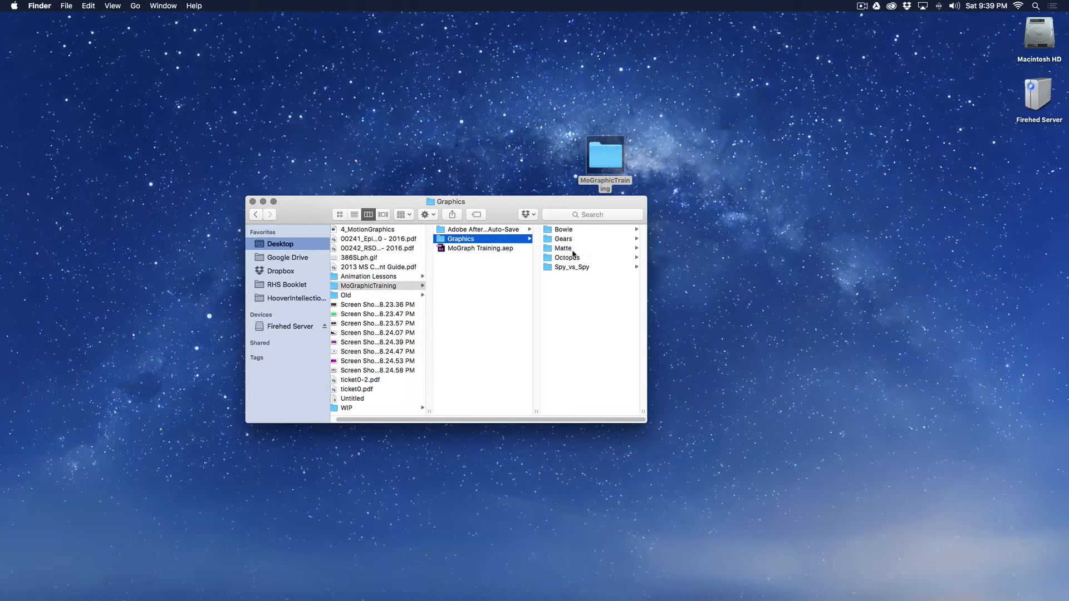
drag(511, 209, 515, 258)
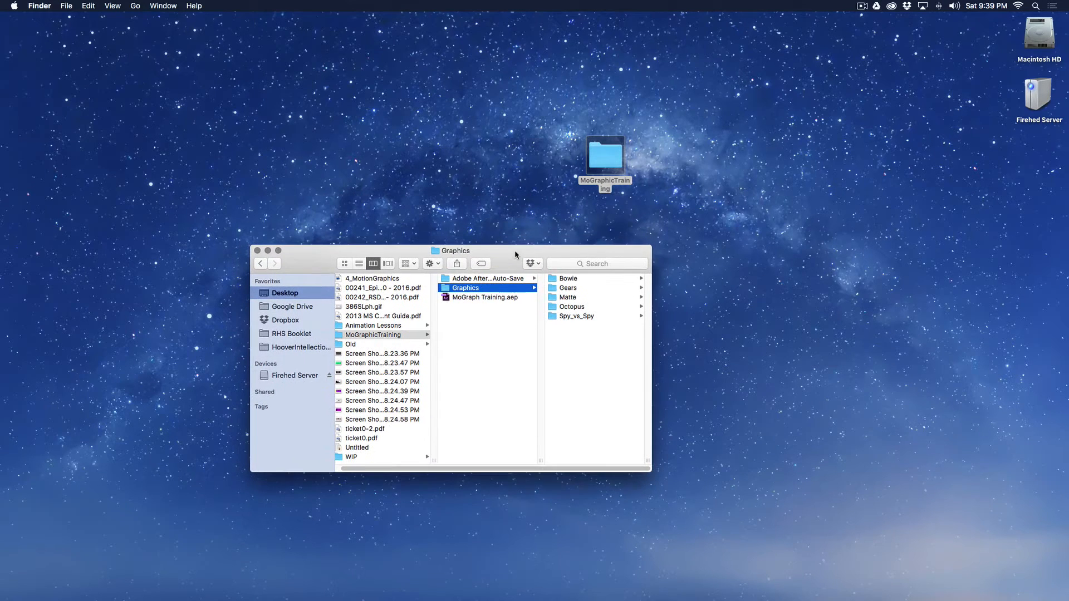
click(574, 299)
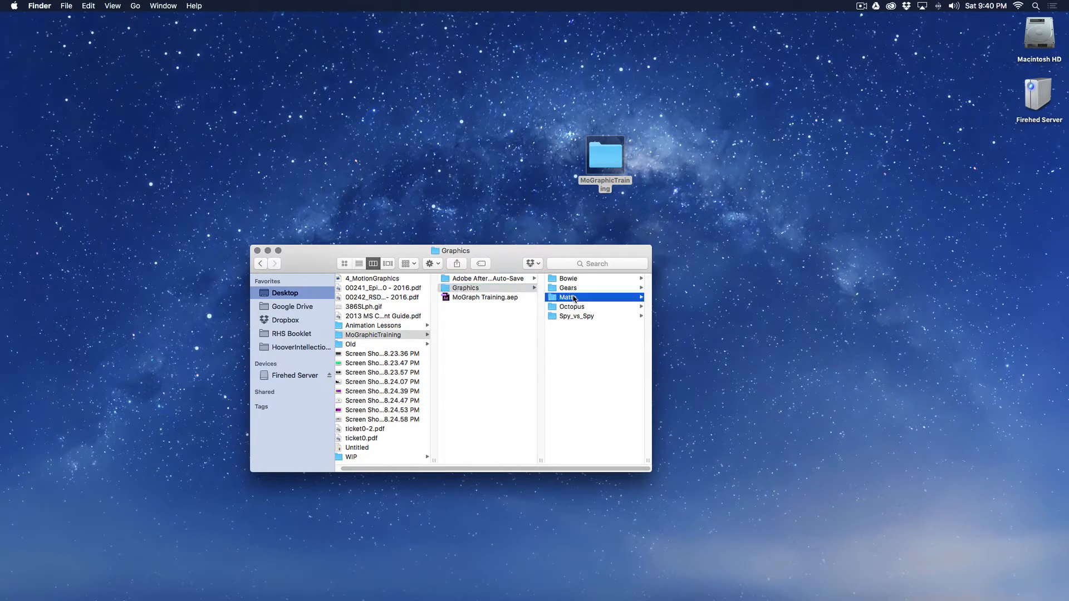
drag(576, 253, 576, 264)
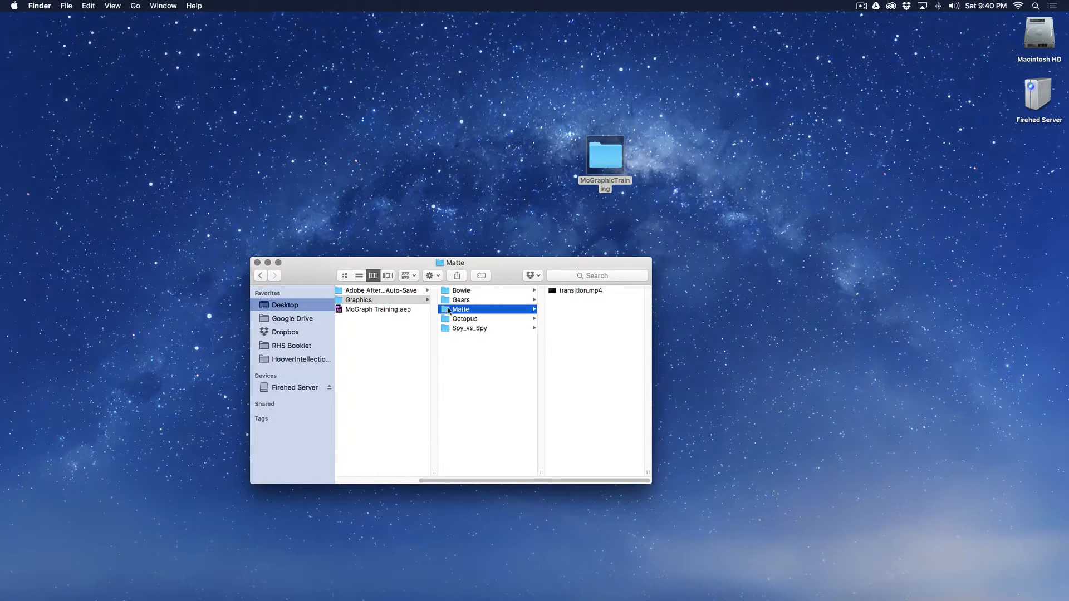
click(594, 291)
drag(504, 481, 423, 482)
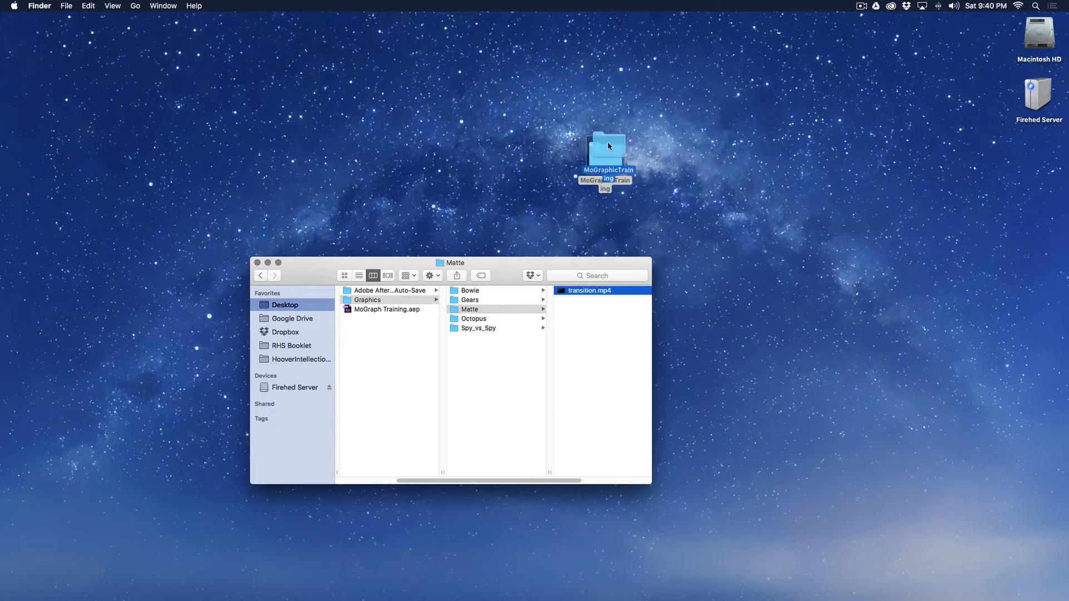
click(607, 162)
click(586, 294)
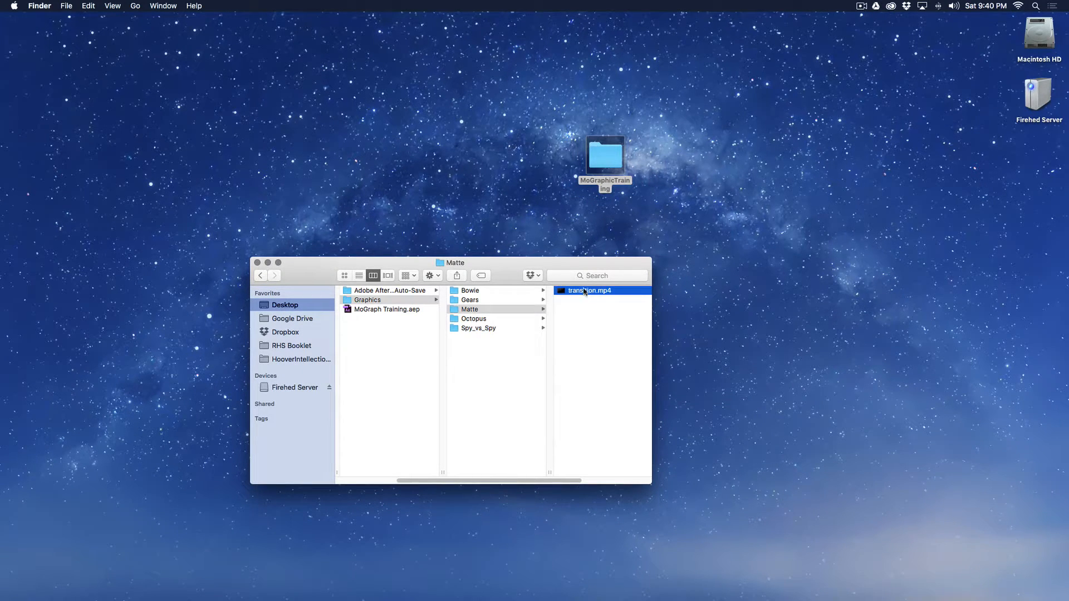
Switch back to After Effects, import transition.mp4 from the Graphics/Matte folder, and place it in the GFX folder.
click(574, 573)
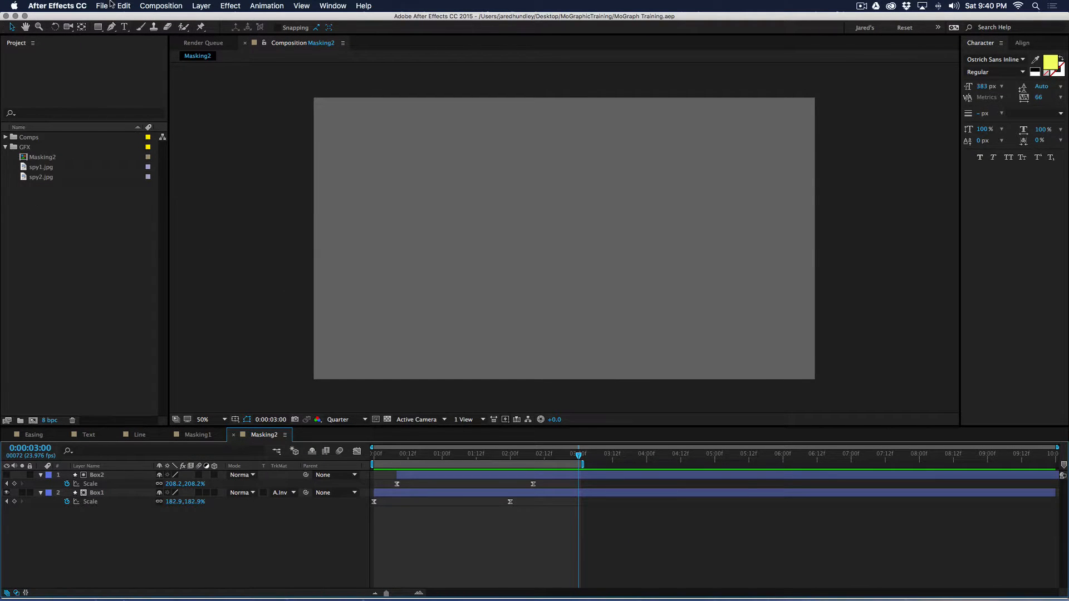
double_click(95, 226)
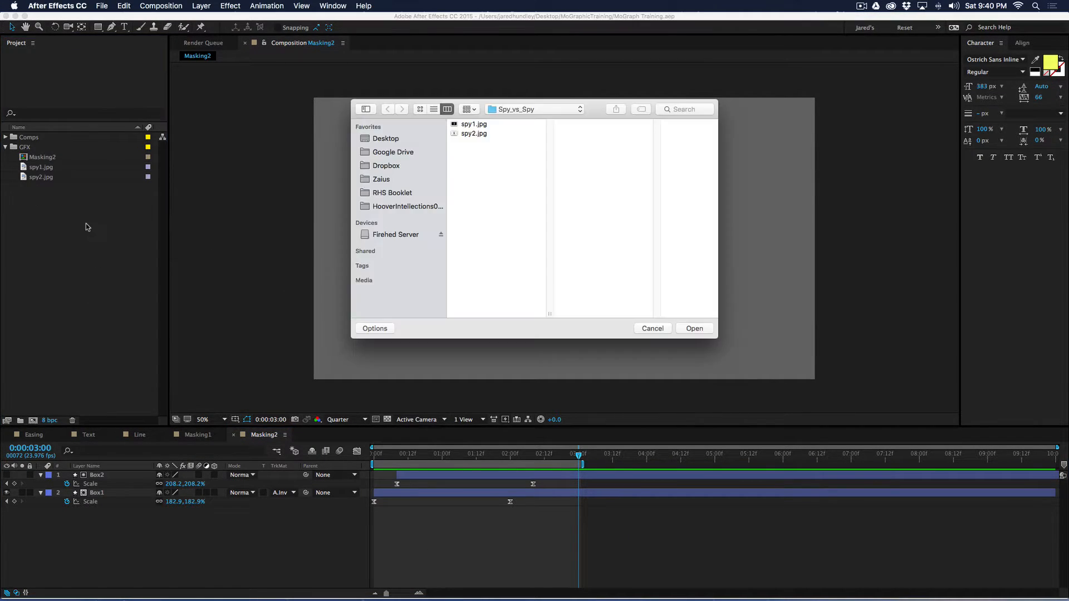
click(391, 144)
click(489, 180)
click(583, 134)
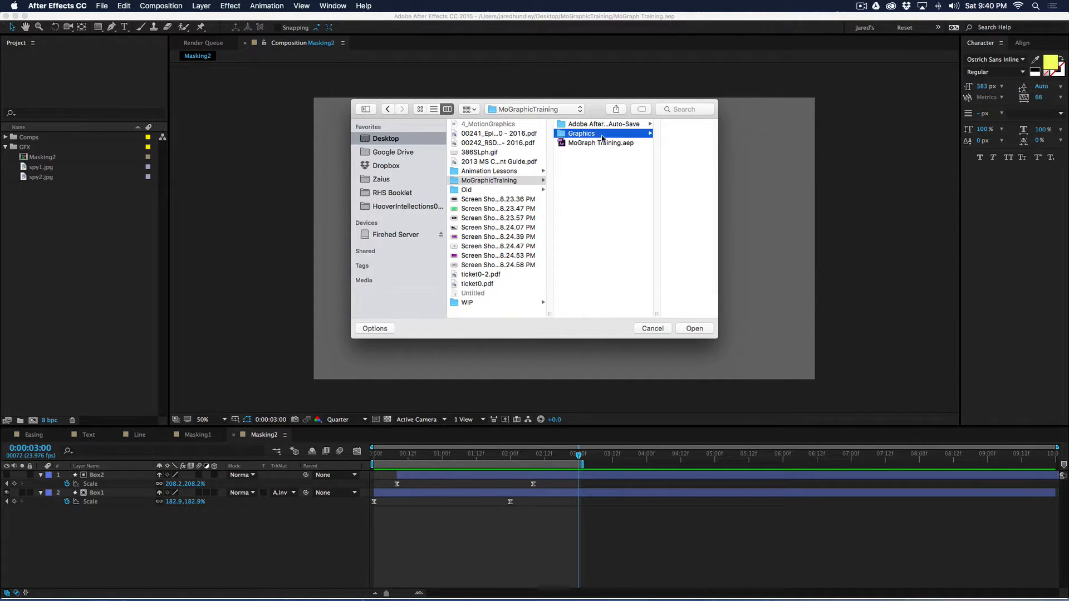
click(629, 143)
click(659, 125)
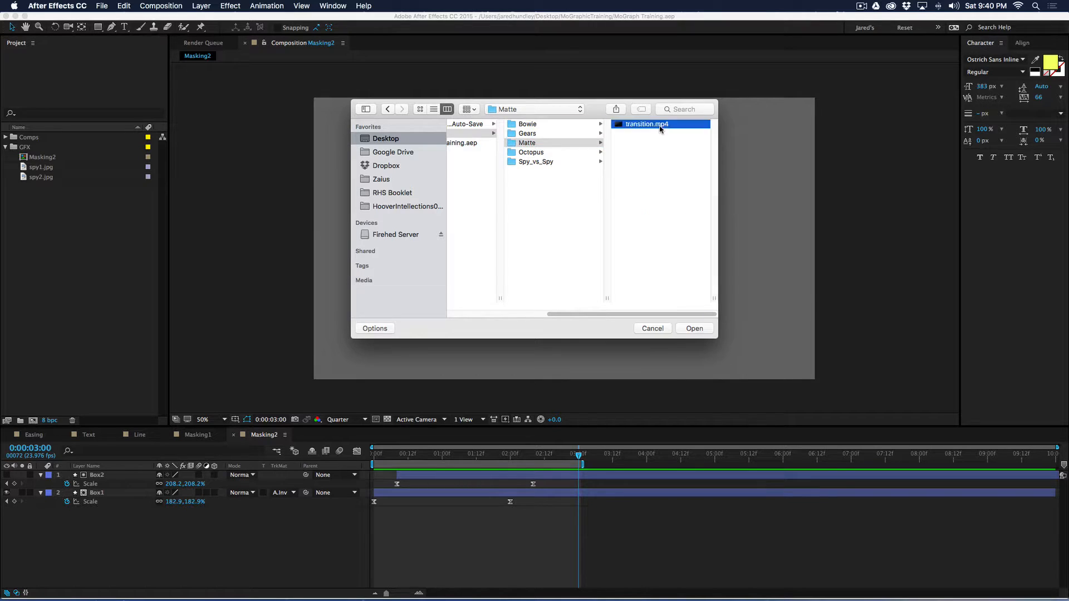
click(694, 329)
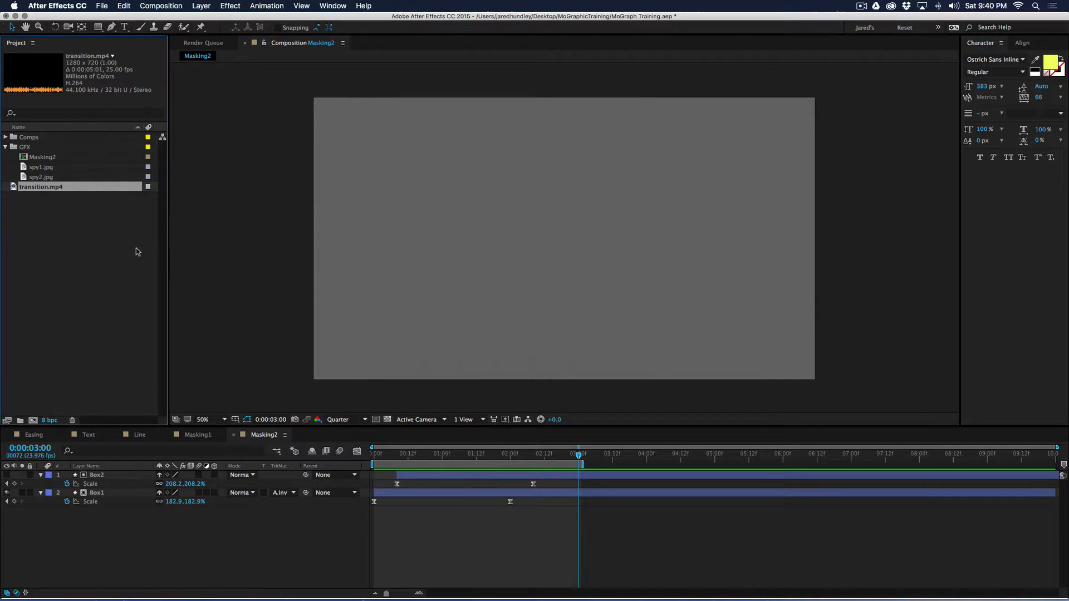
drag(48, 194, 50, 159)
Create a composition named Masking3 with a magenta background (EB00E9), enlarge the timeline area, and save the project.
click(161, 6)
click(171, 17)
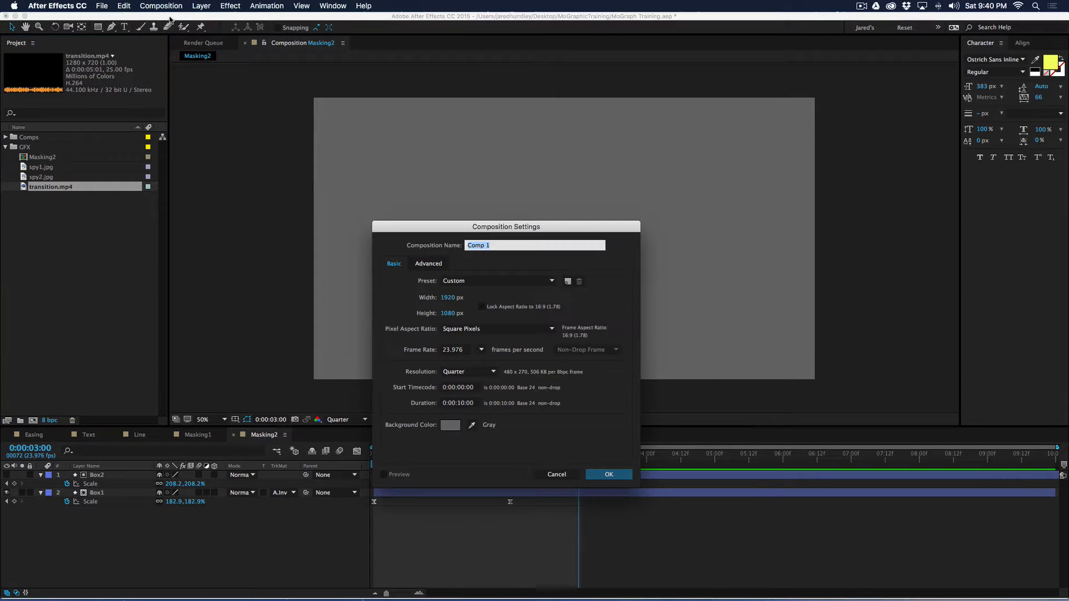
text(Masking3)
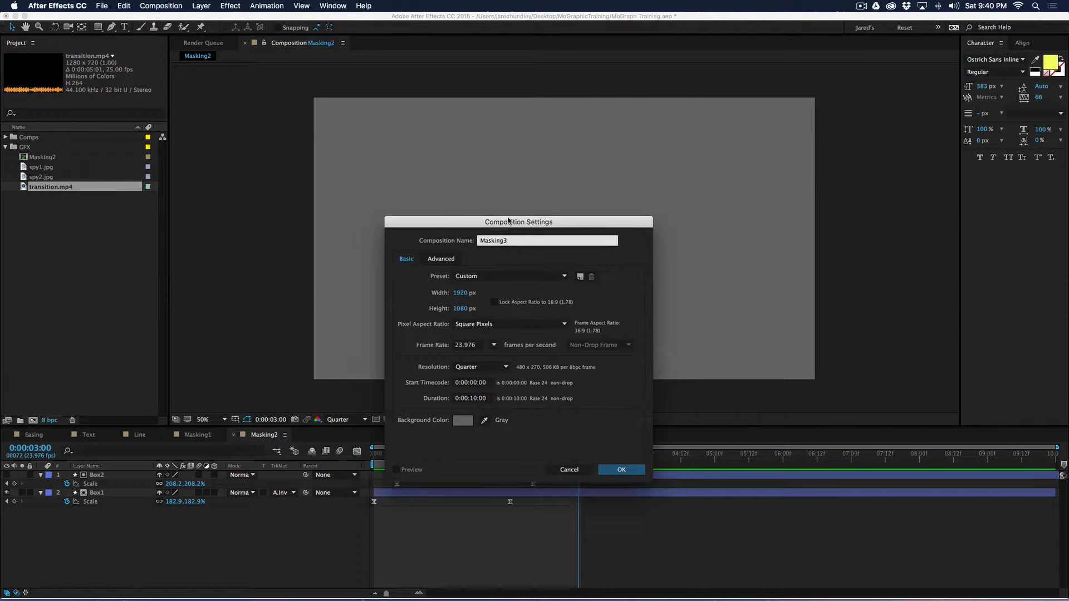
click(480, 411)
drag(426, 376, 475, 380)
click(558, 359)
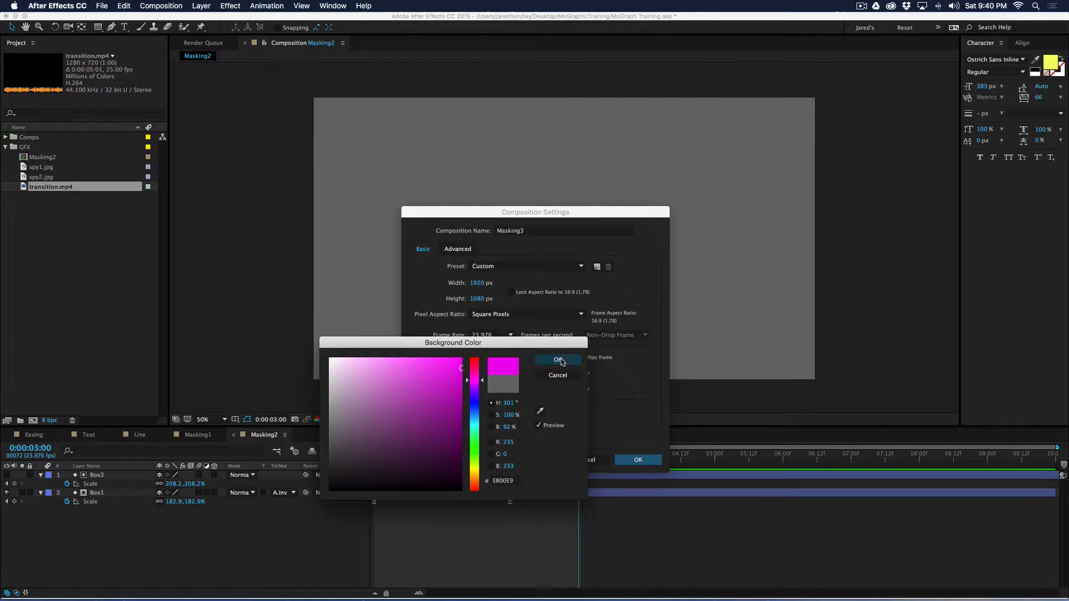
click(638, 459)
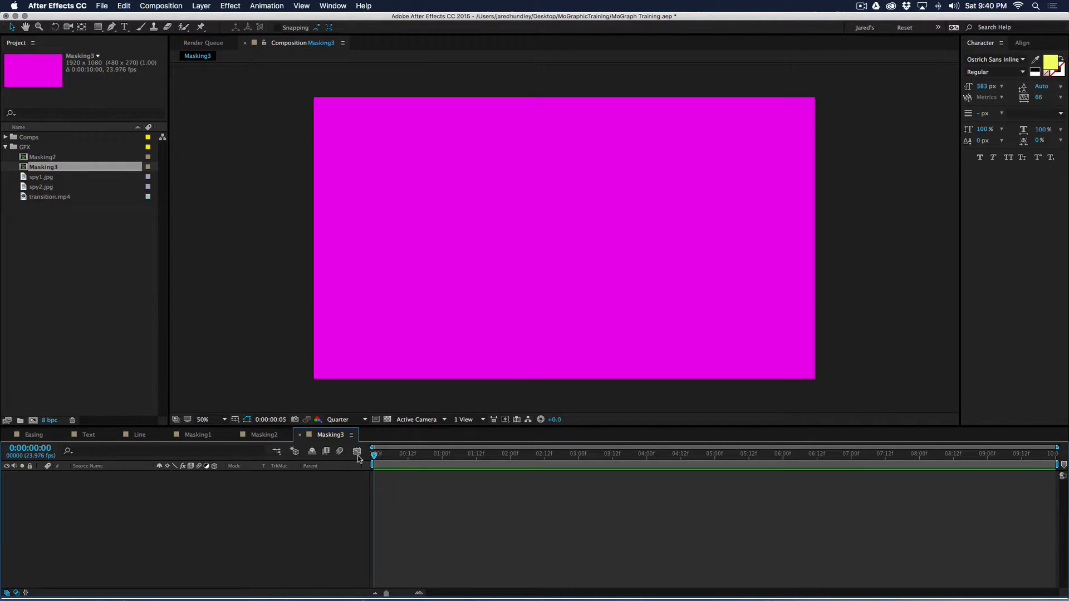
drag(393, 426, 393, 383)
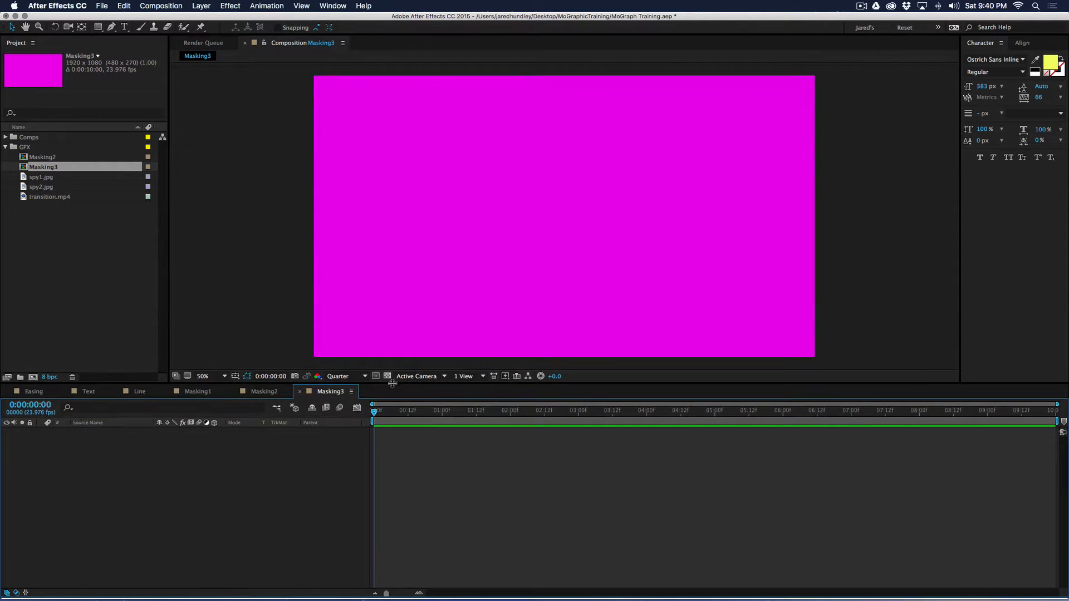
key(super+s)
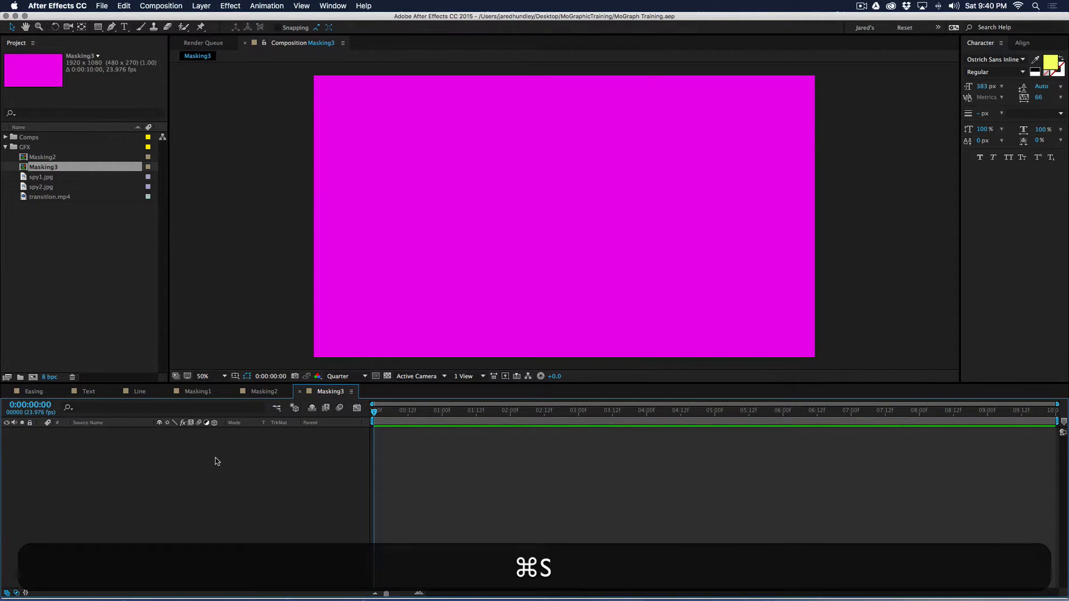
Add a 1920 x 1080 solid named Layer1 in magenta (FF00F4) to Masking3.
right_click(228, 480)
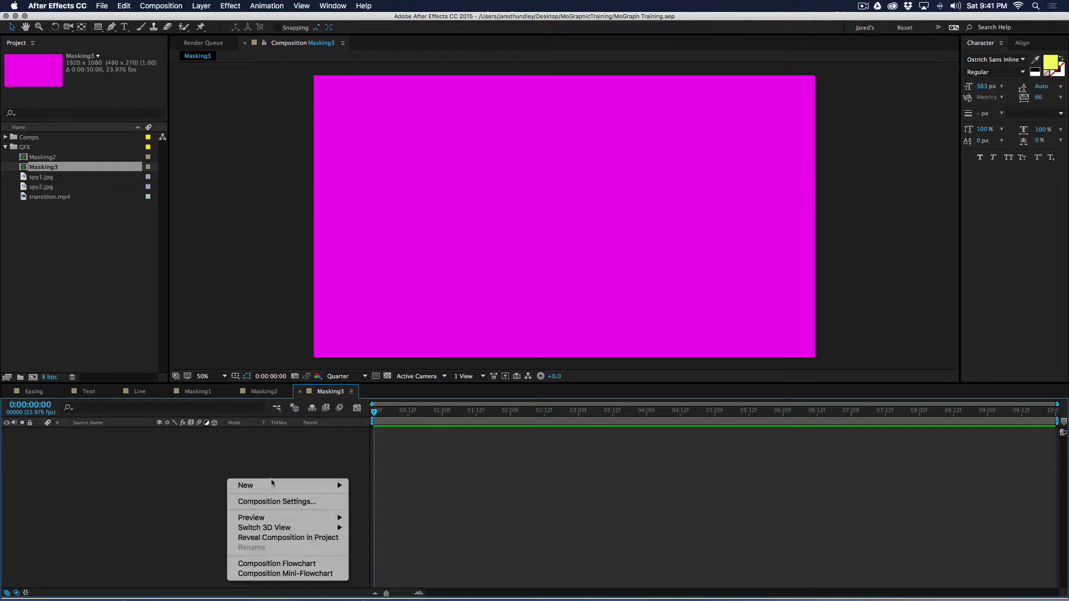
mouse_move(273, 484)
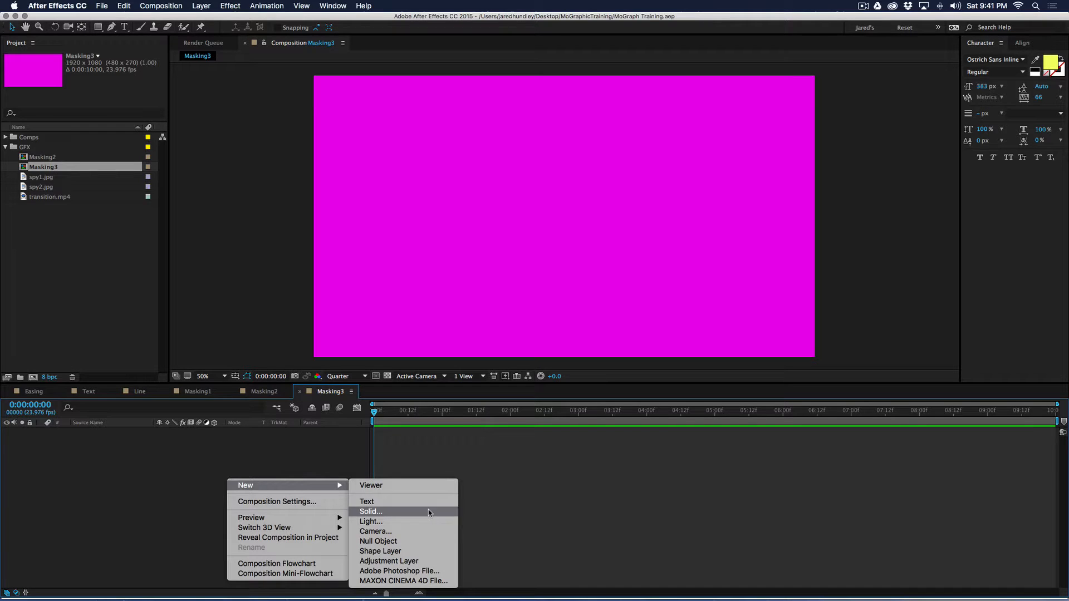
click(429, 509)
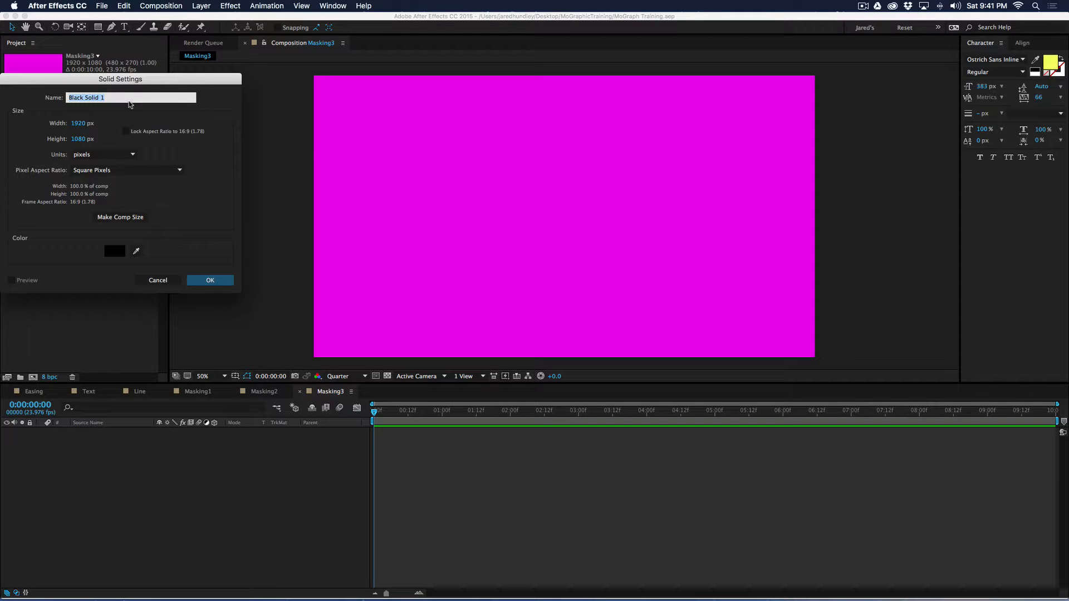
text(Layer1)
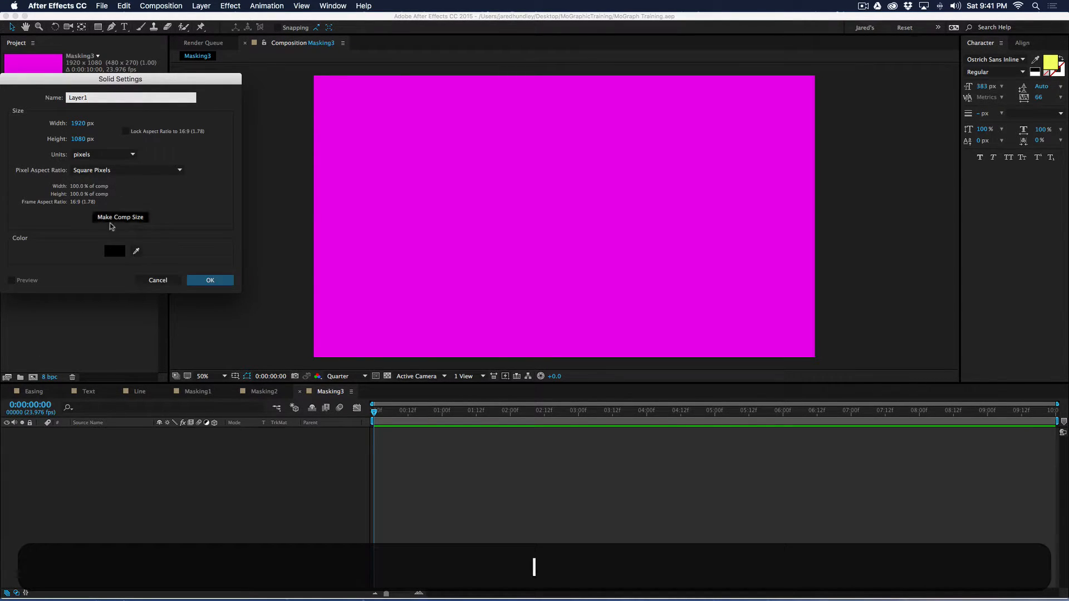
click(136, 250)
click(128, 252)
click(111, 256)
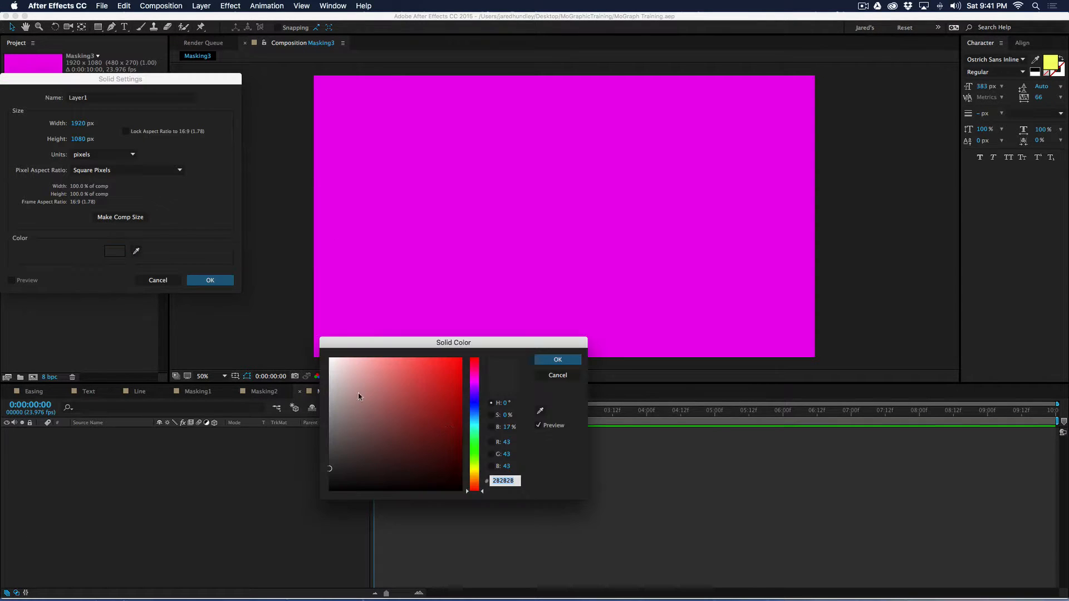
click(478, 380)
drag(451, 373, 473, 354)
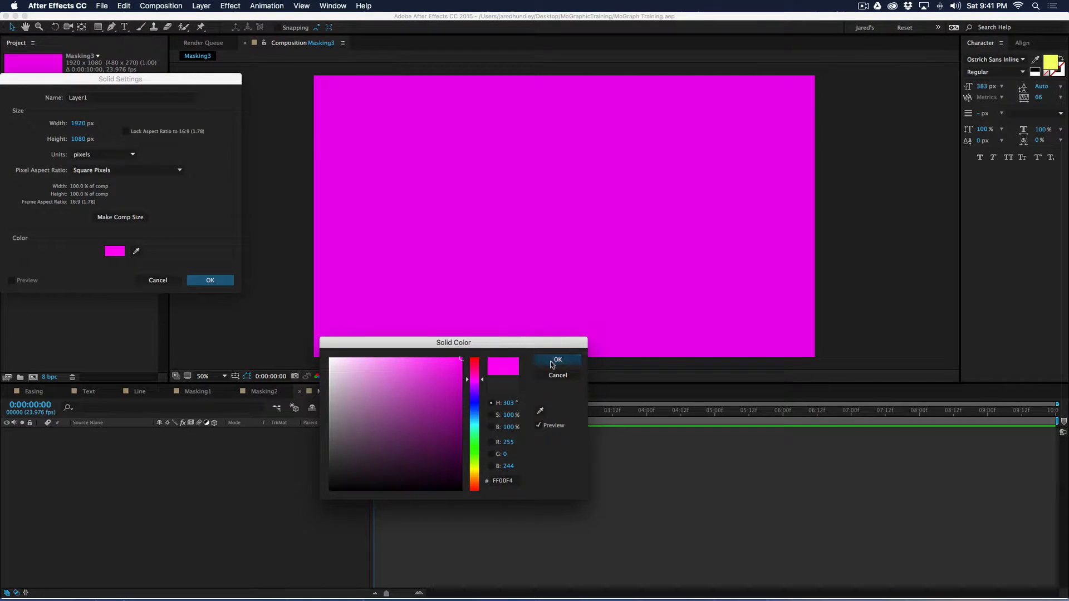
click(554, 361)
click(209, 282)
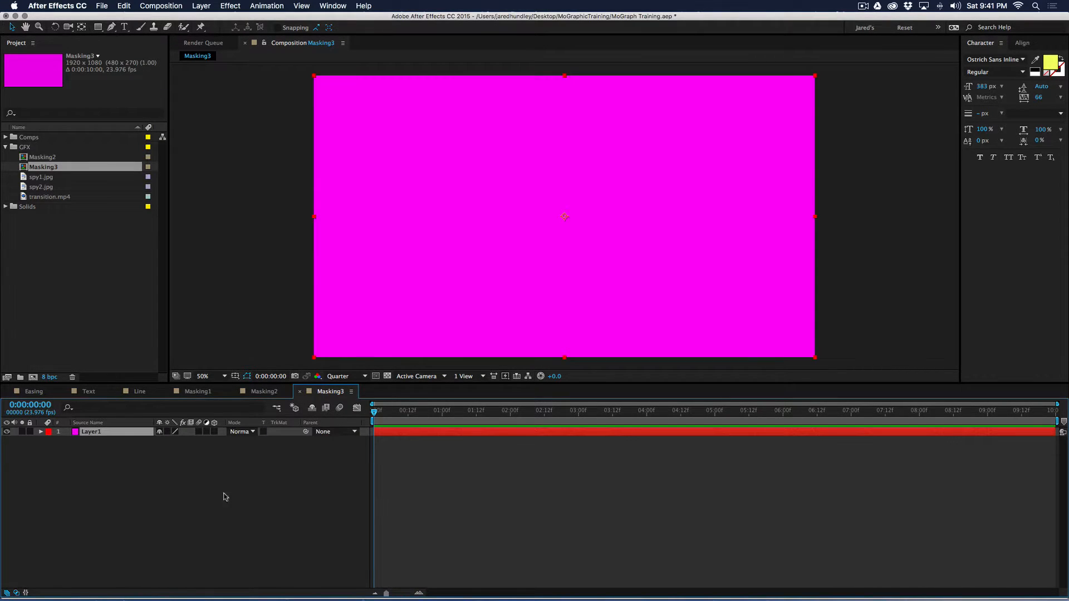
Add a second full-frame solid named Layer2 in cyan (00FEFF) above Layer1.
click(122, 458)
click(201, 5)
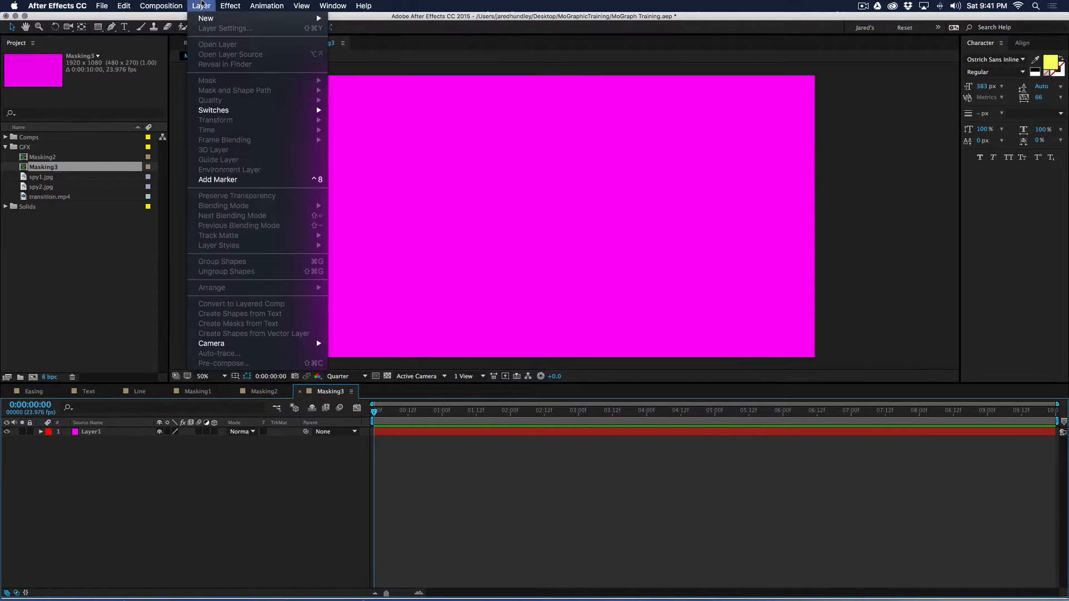
mouse_move(215, 20)
click(350, 31)
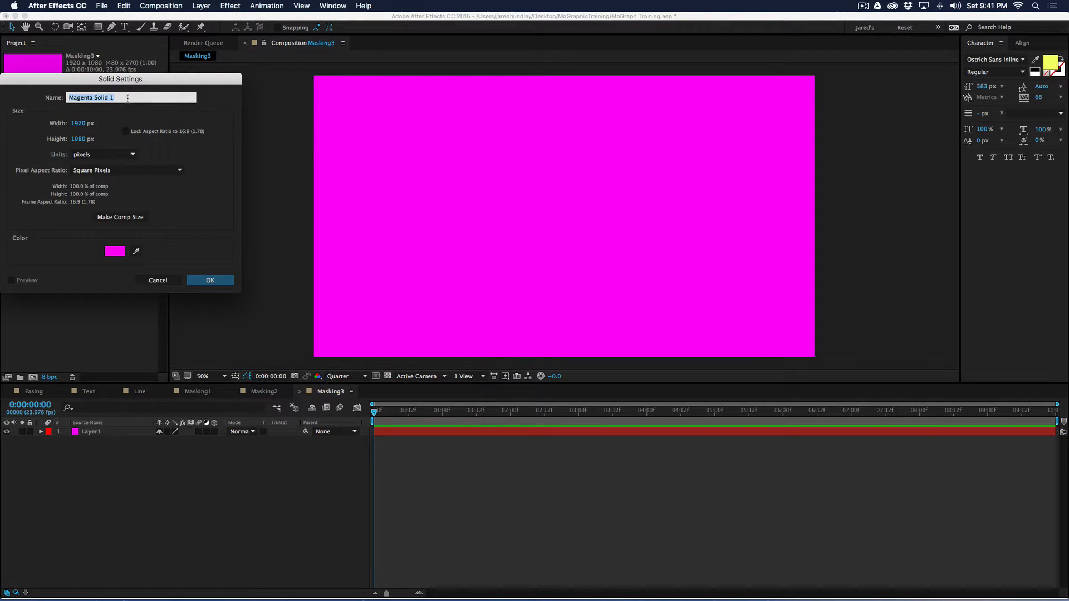
text(Layer2)
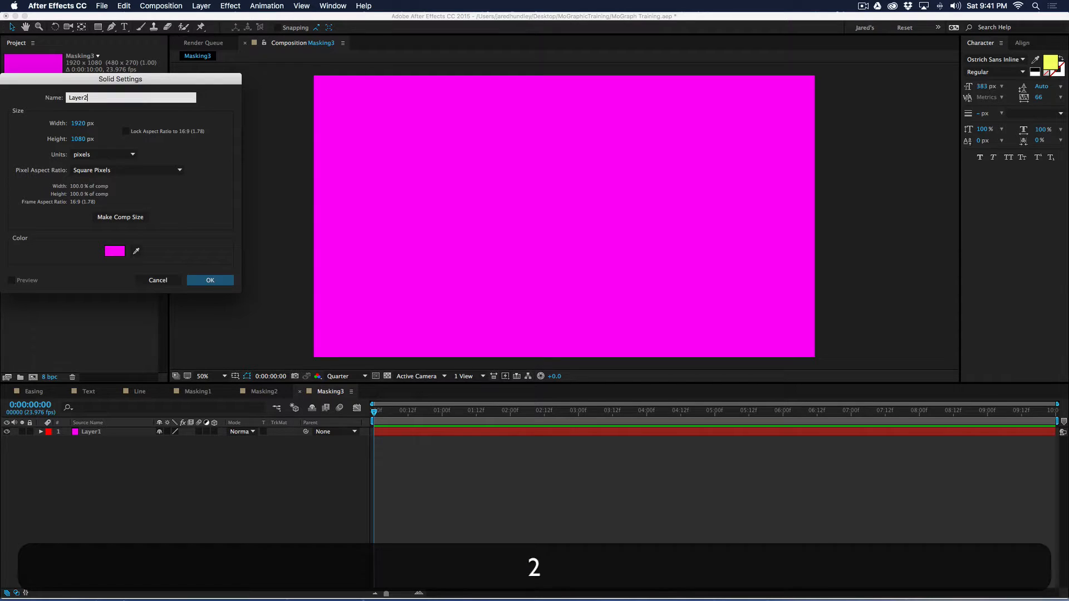
click(120, 254)
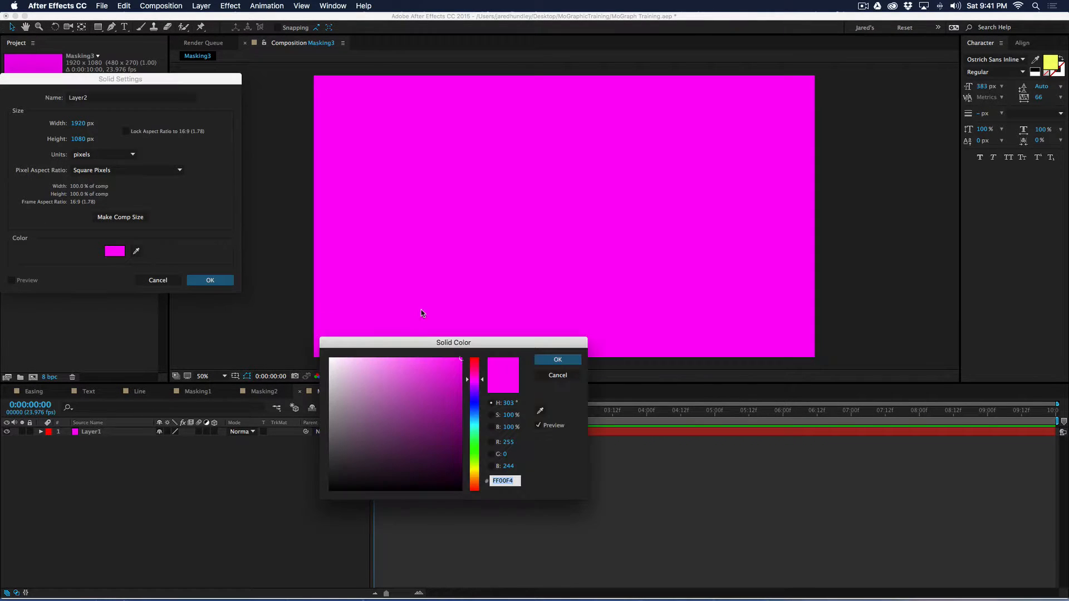
click(477, 424)
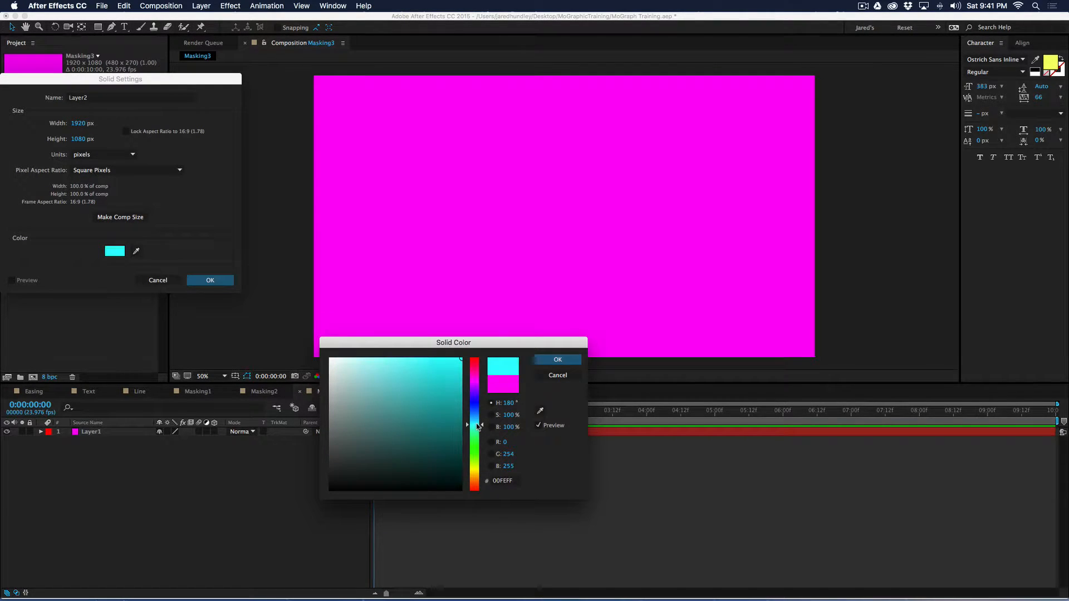
click(557, 361)
click(212, 280)
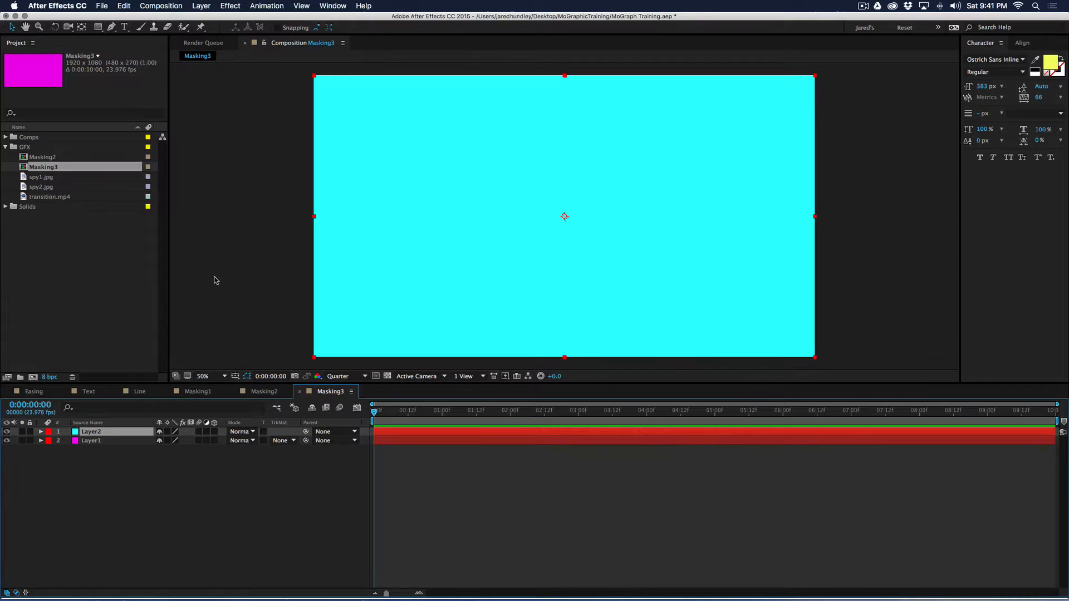
Place transition.mp4 from the GFX folder as the topmost layer, above Layer2, in Masking3.
click(410, 439)
click(412, 432)
click(68, 266)
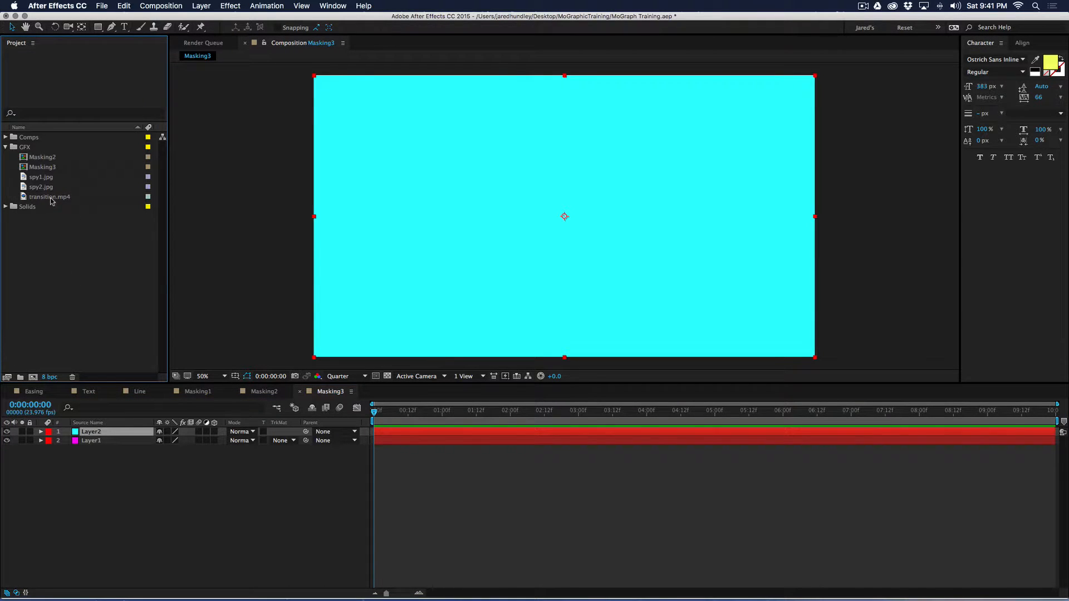
drag(60, 199, 100, 430)
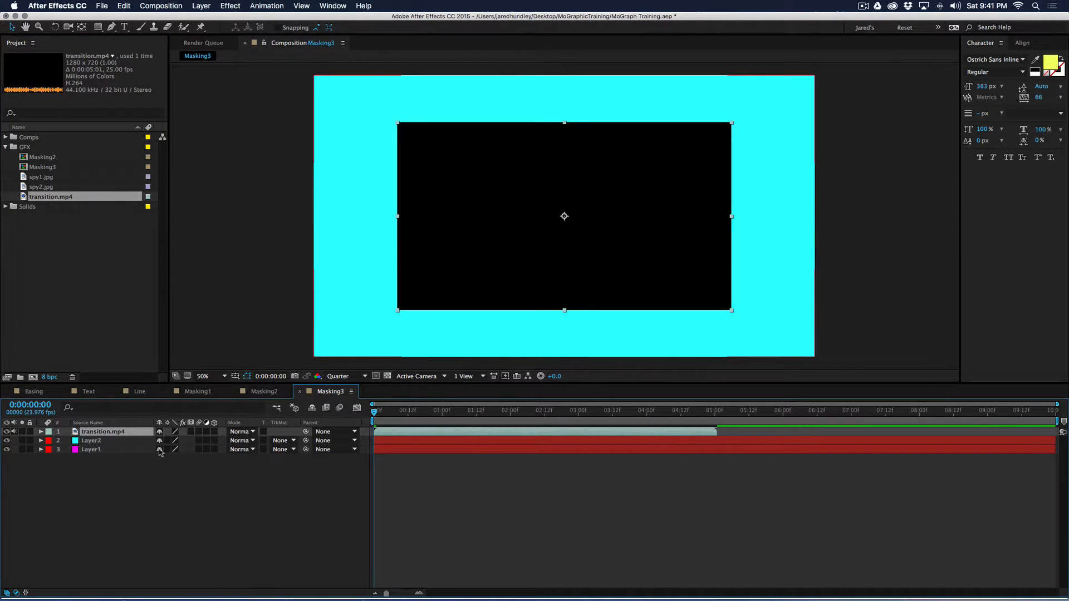
Scrub through the transition.mp4 footage and scale it up until it slightly overfills the composition frame.
drag(383, 413, 426, 406)
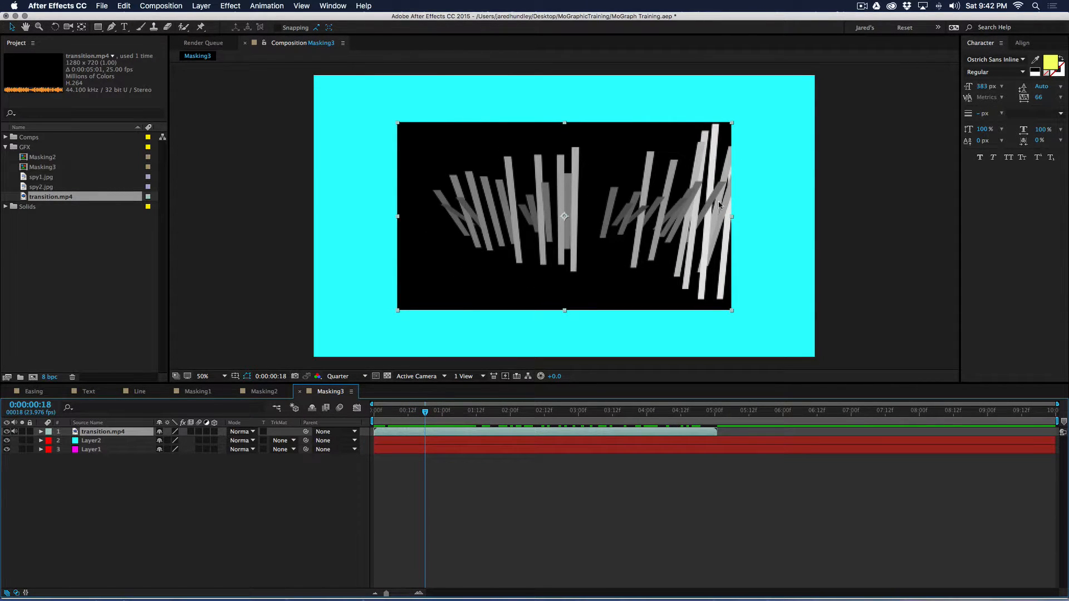
drag(435, 404, 522, 415)
drag(732, 312, 822, 365)
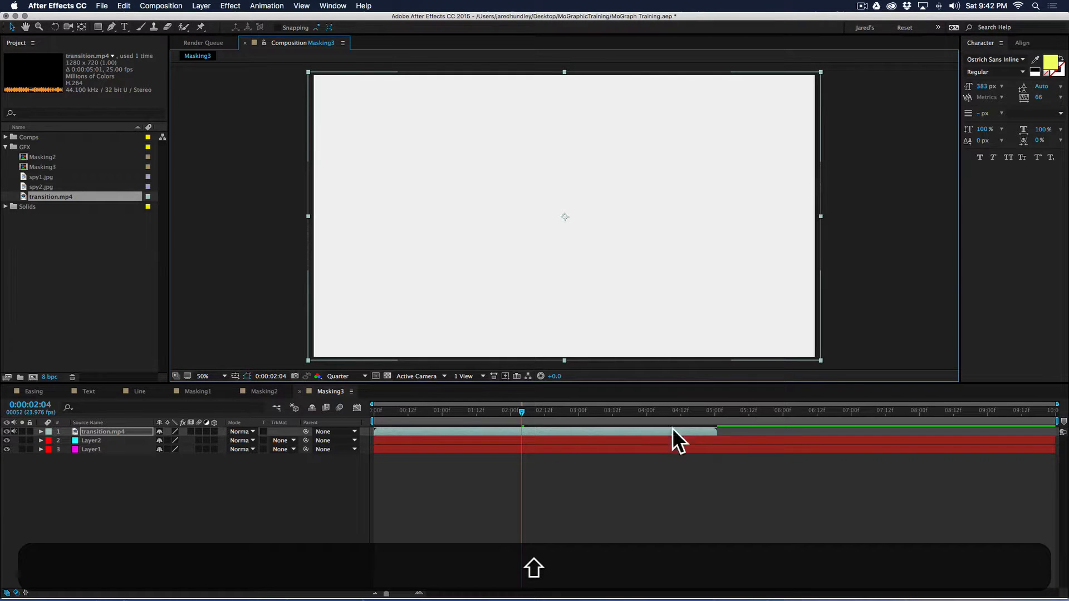
End the work area at 0:00:05:00, where the transition clip finishes, and save the project.
shift+click(716, 412)
key(n)
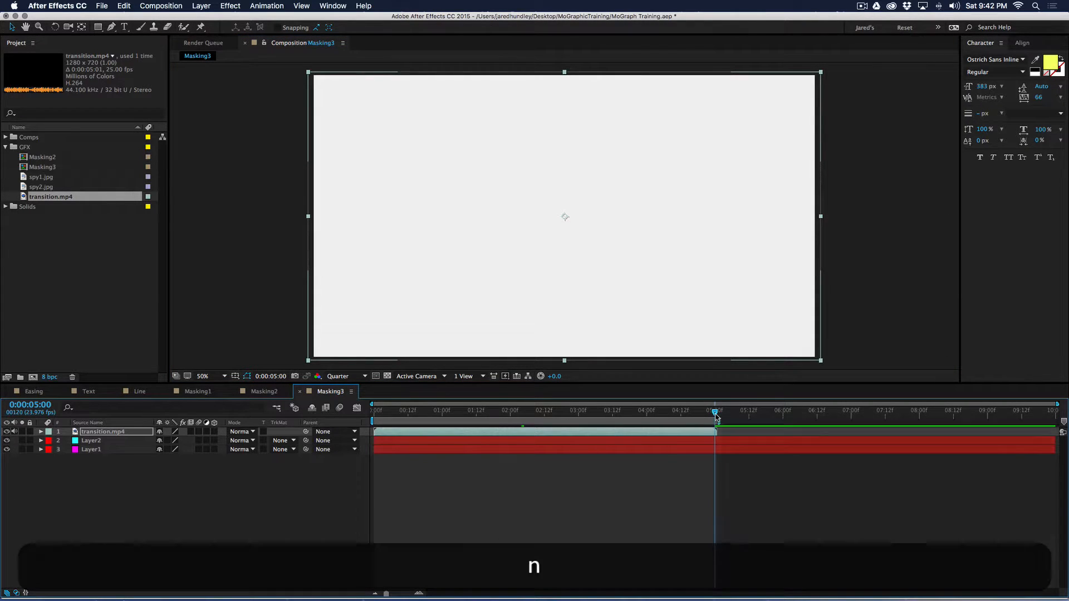
drag(714, 412, 484, 407)
key(super+s)
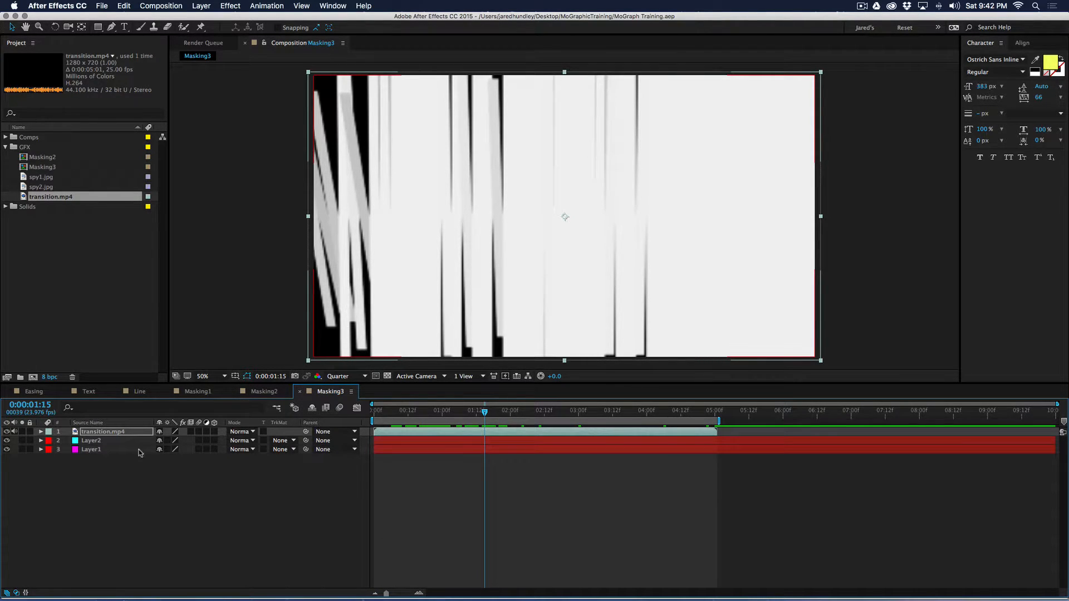
Apply Luma Matte "transition.mp4" to Layer2 and scrub to 0:00:01:00 to check the matte.
click(114, 440)
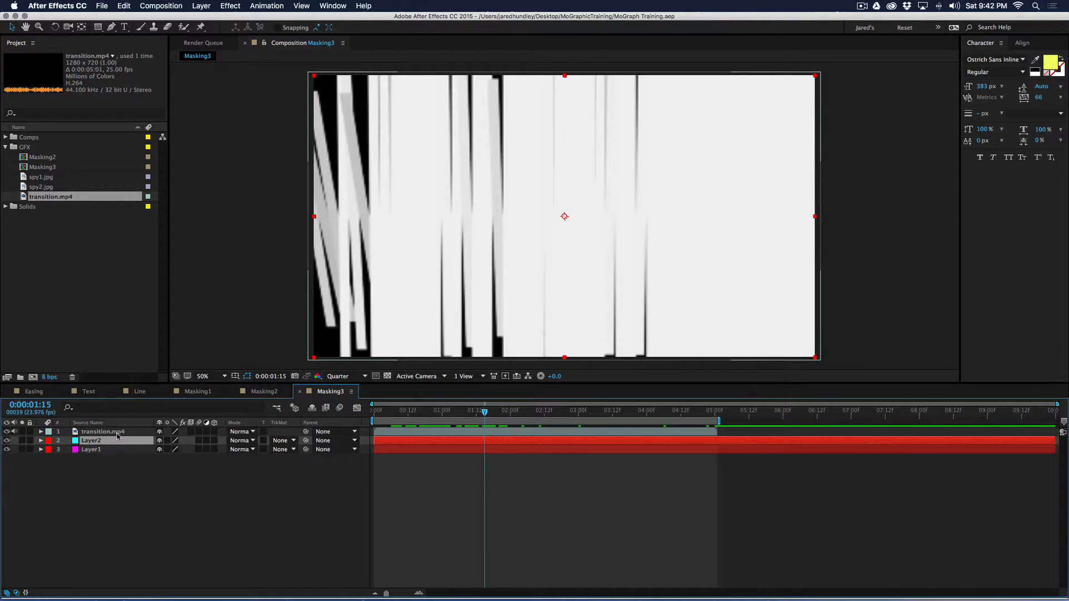
click(286, 440)
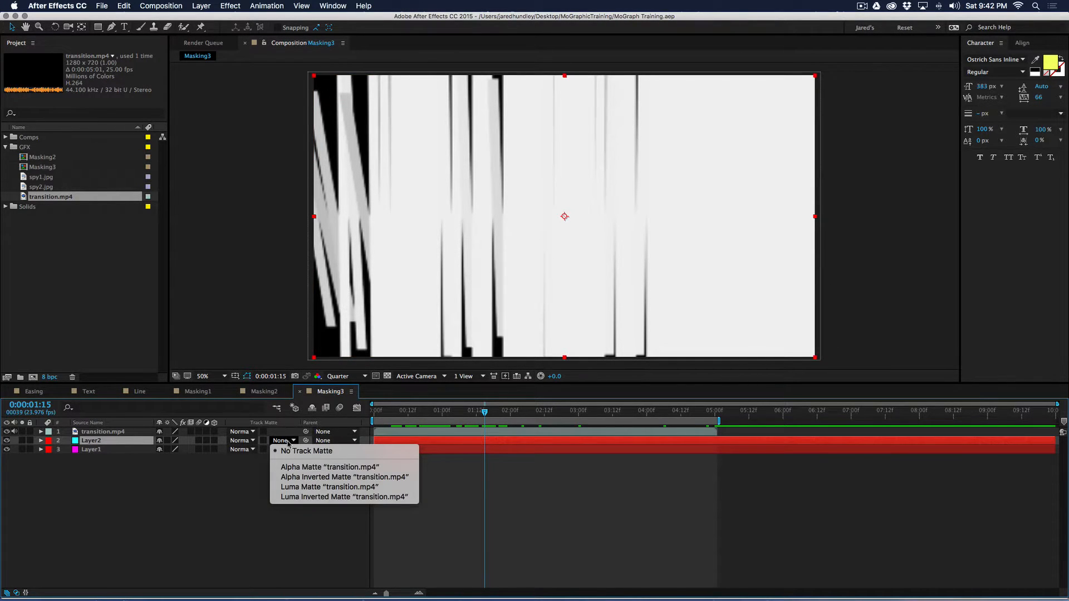
click(385, 487)
drag(480, 413, 443, 429)
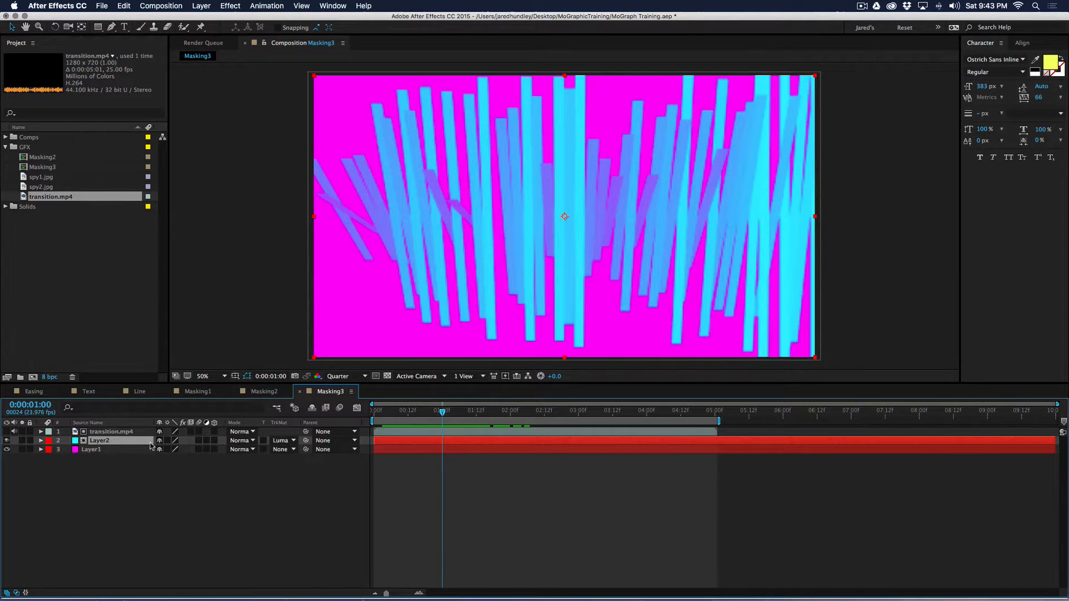
Preview the matte transition from Layer1 to Layer2 over the work area and save the project.
click(123, 450)
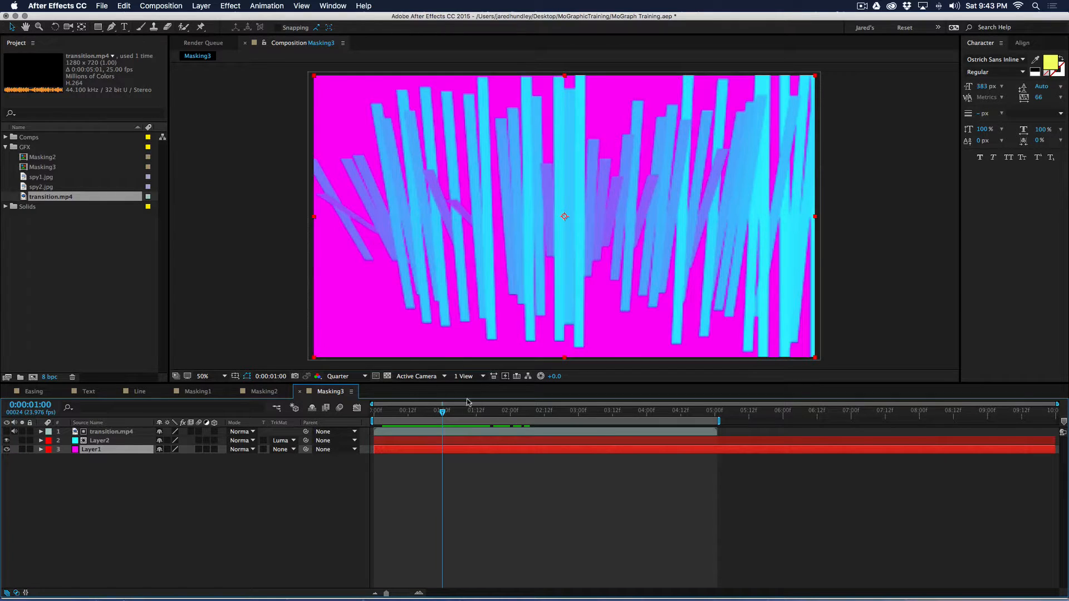
mouse_move(436, 415)
mouse_down()
mouse_move(401, 438)
mouse_move(393, 417)
mouse_move(376, 416)
mouse_move(532, 415)
mouse_move(390, 419)
mouse_move(447, 419)
mouse_up()
click(408, 431)
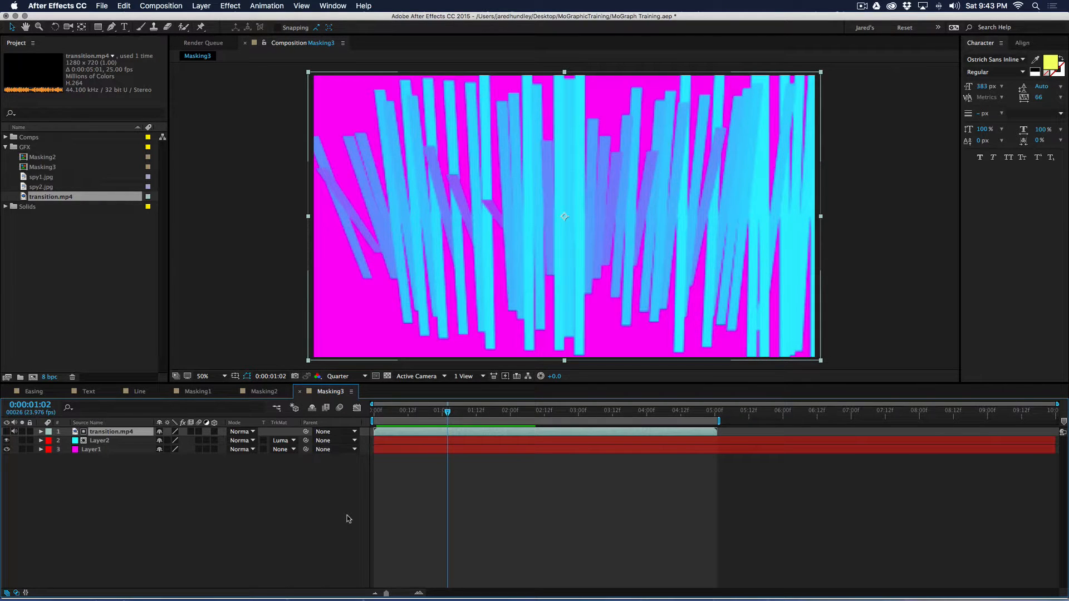
key(space)
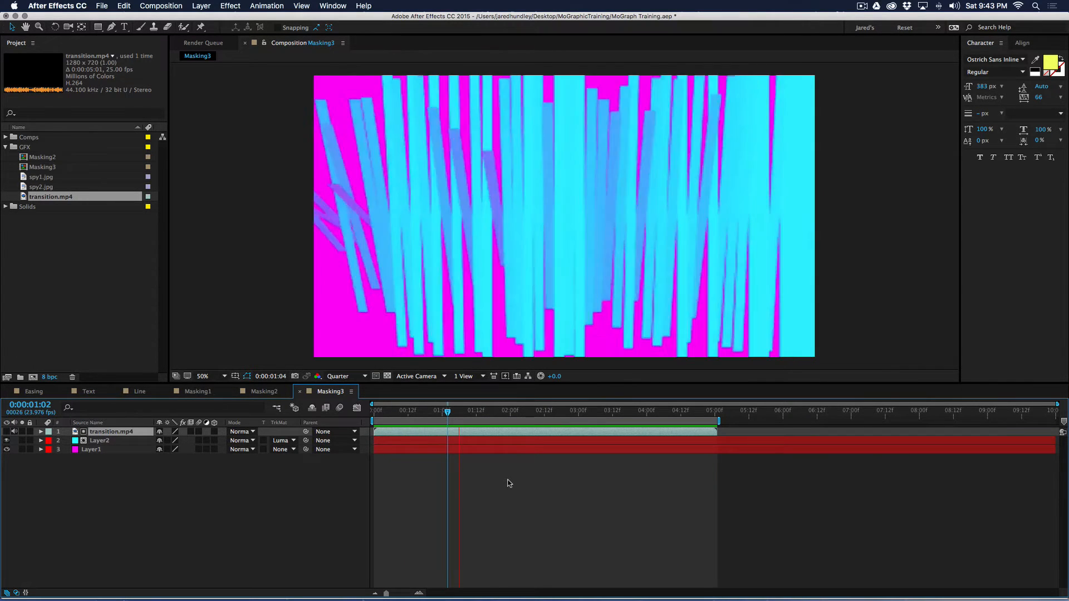
key(space)
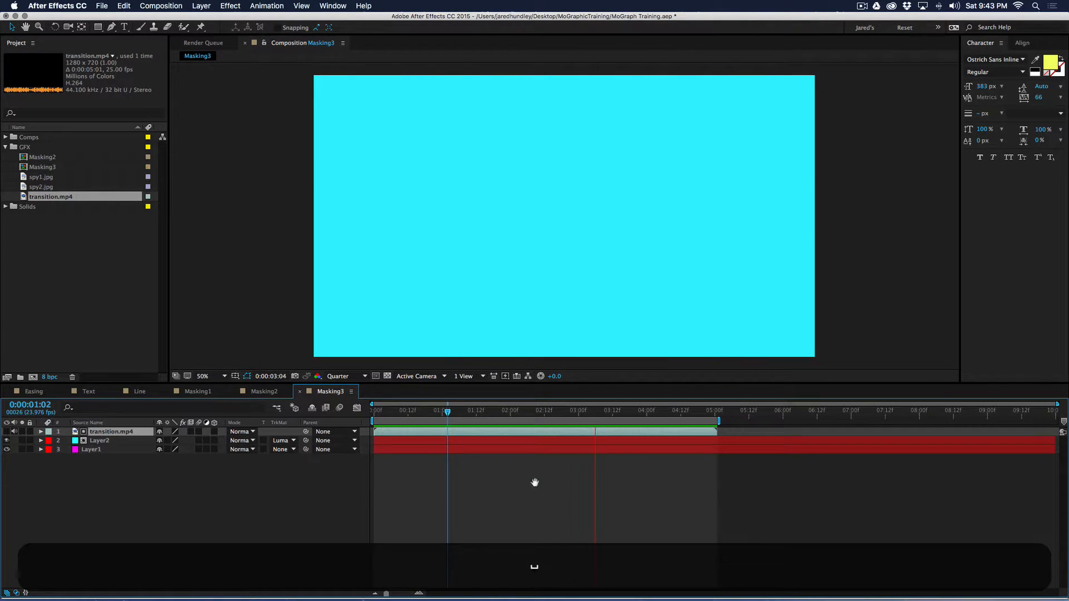
key(super+s)
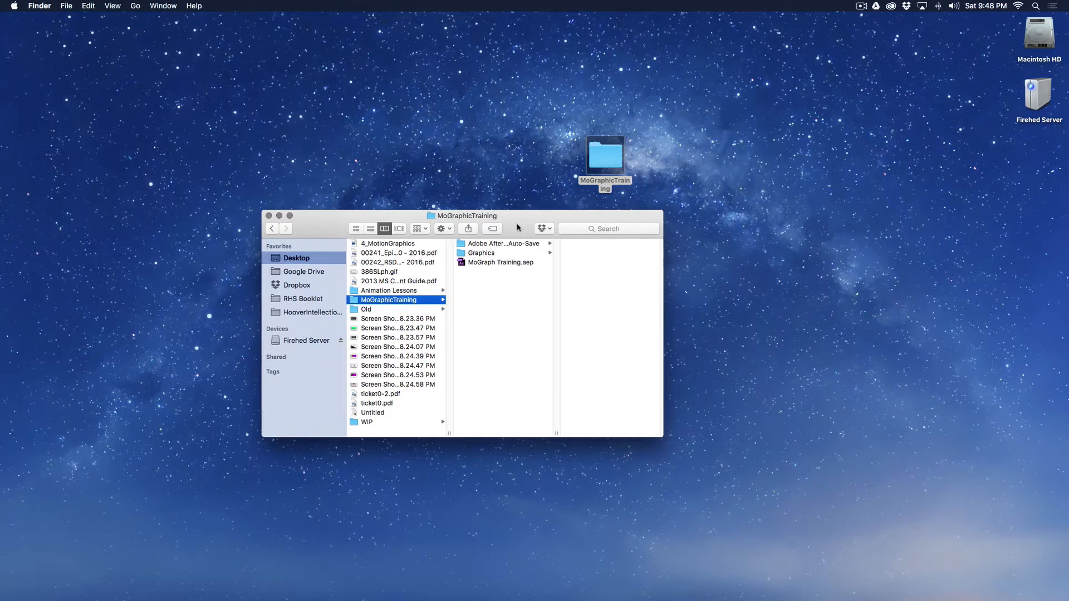
drag(517, 226, 518, 240)
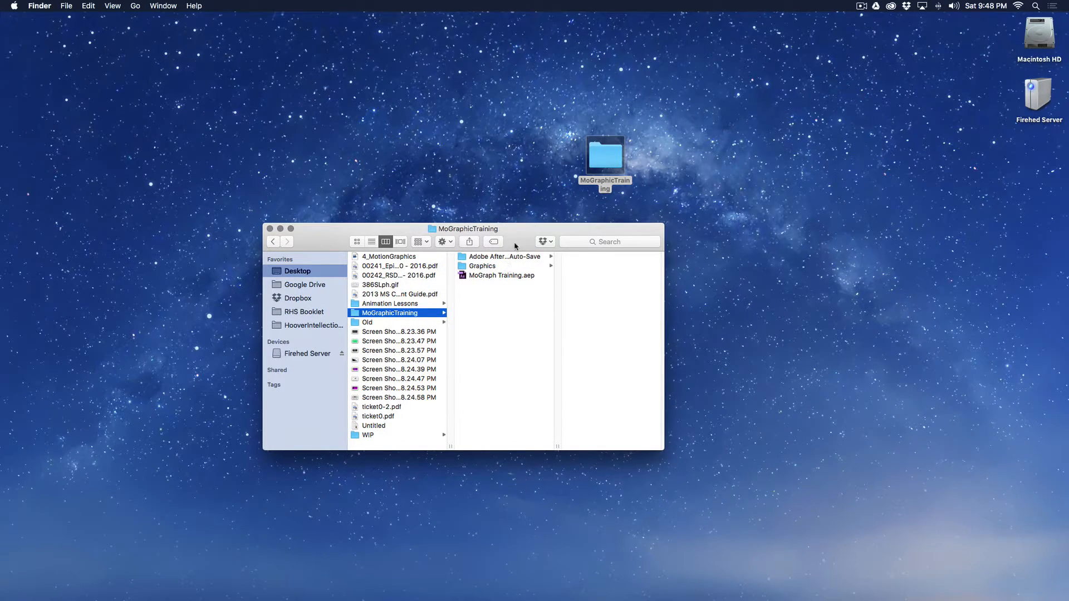
drag(514, 243, 514, 259)
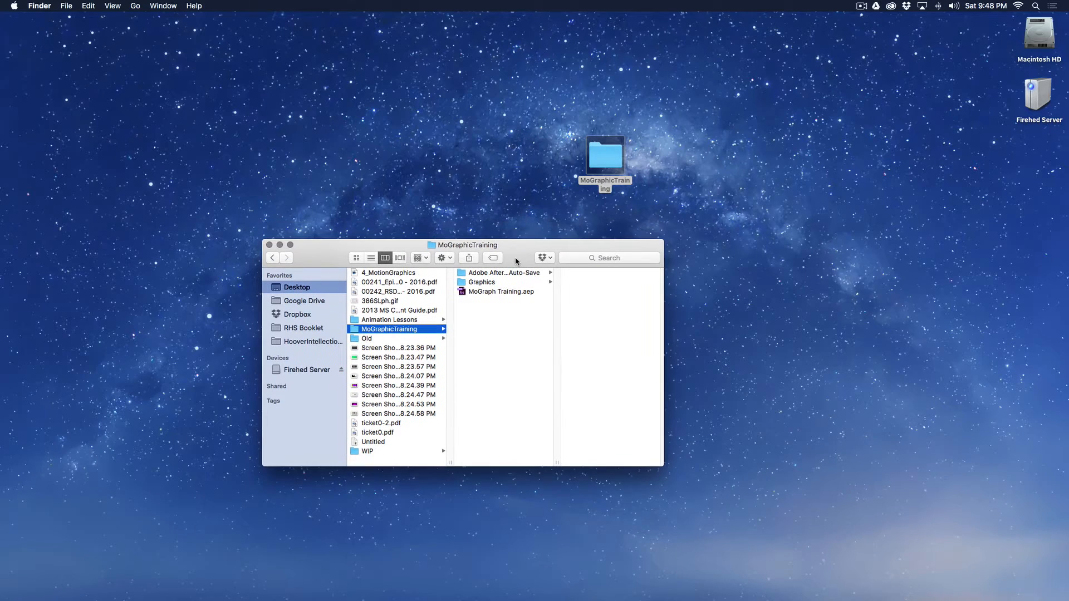
Open octopus.psd from the Octopus folder inside Graphics in Photoshop.
click(499, 283)
click(590, 301)
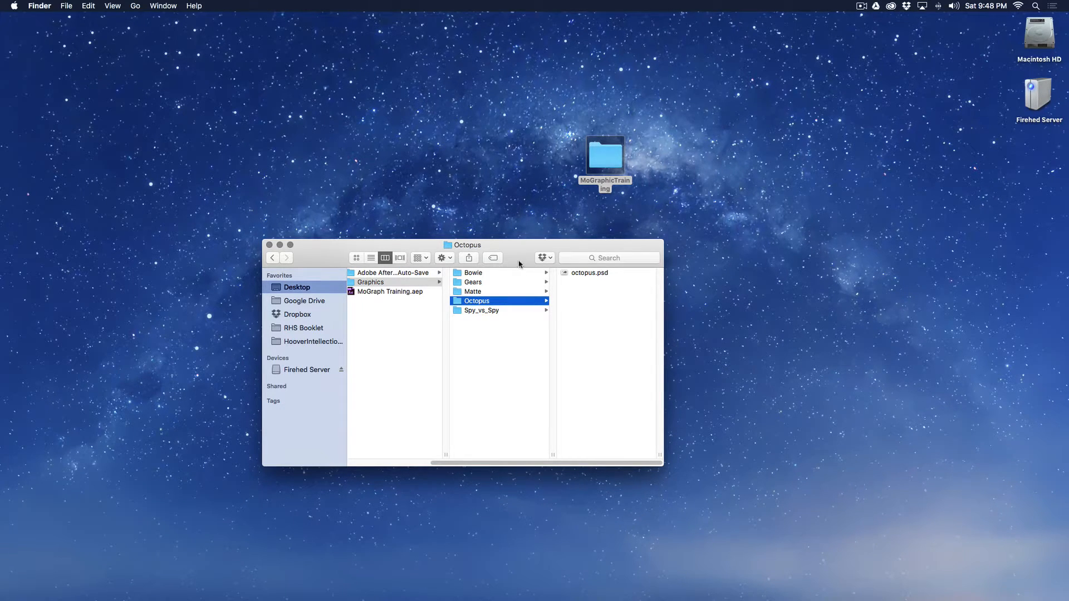
double_click(588, 273)
drag(356, 31, 518, 130)
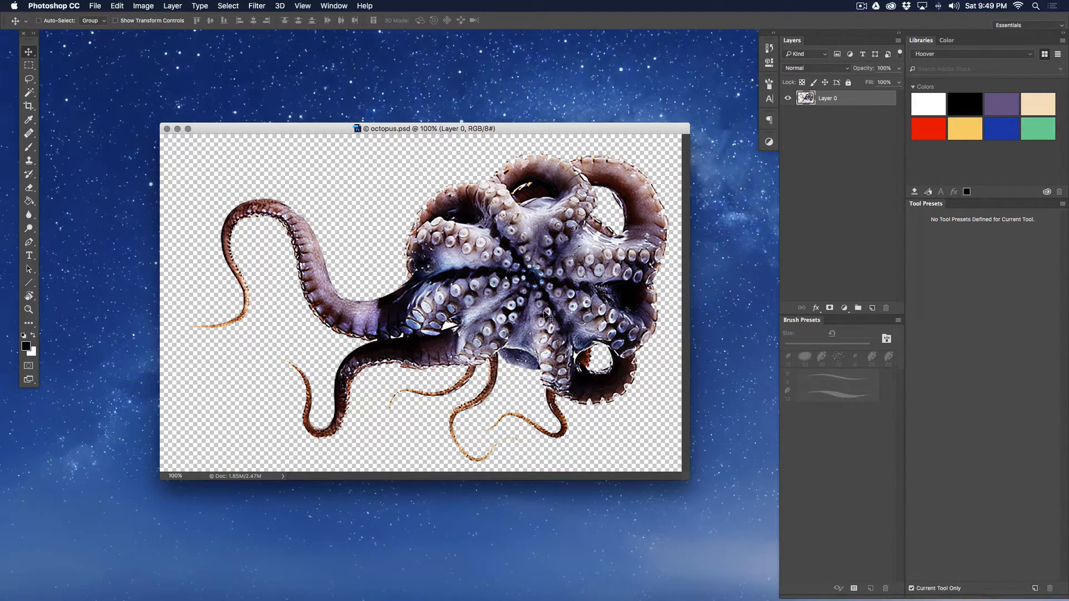
Examine the octopus cutout and its transparent background at closer and wider magnifications.
key(super+equal)
key(super+equal)
key(super+equal)
key(super+equal)
key(super+equal)
key(super+equal)
key(super+equal)
key(super+equal)
key(super+equal)
key(super+minus)
key(super+minus)
key(super+minus)
key(super+minus)
key(super+minus)
key(super+minus)
key(super+minus)
key(super+minus)
key(super+minus)
key(super+minus)
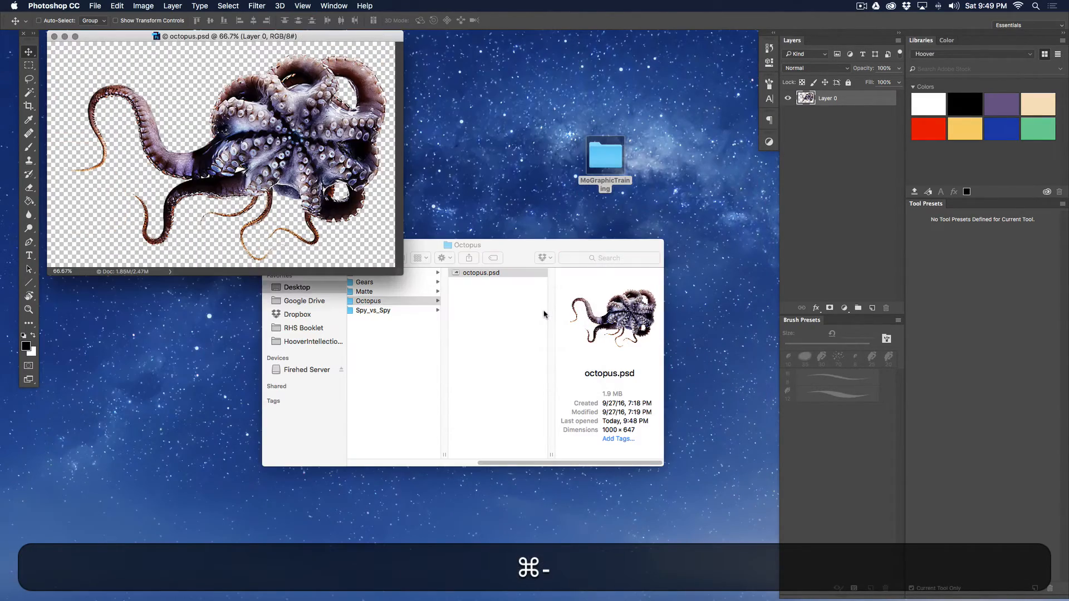
drag(331, 37, 345, 50)
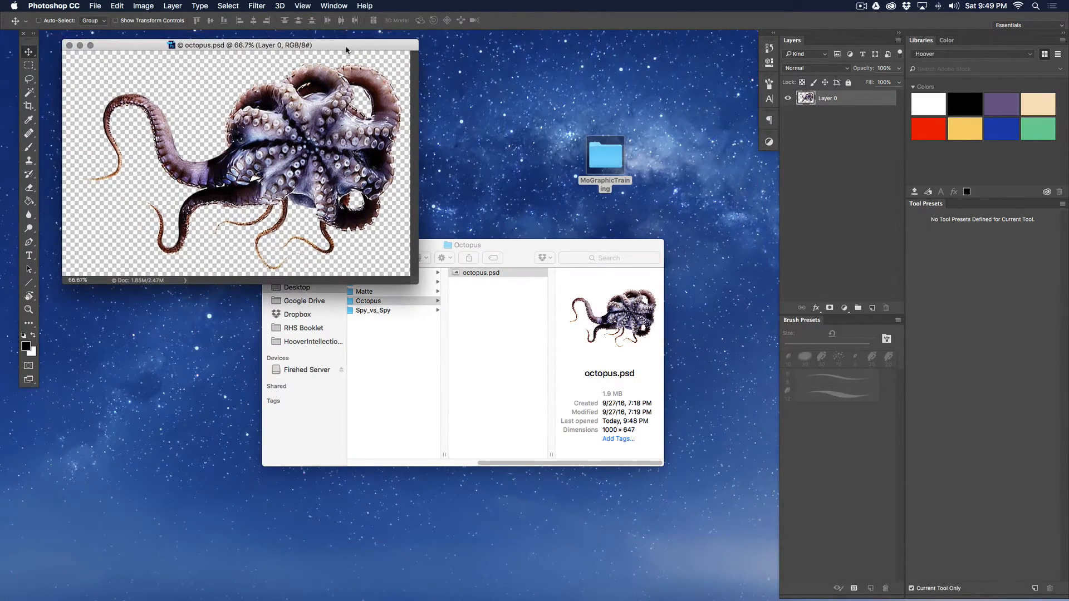
Check the pixel dimensions and resolution of octopus.psd in Image Size.
key(alt+super+i)
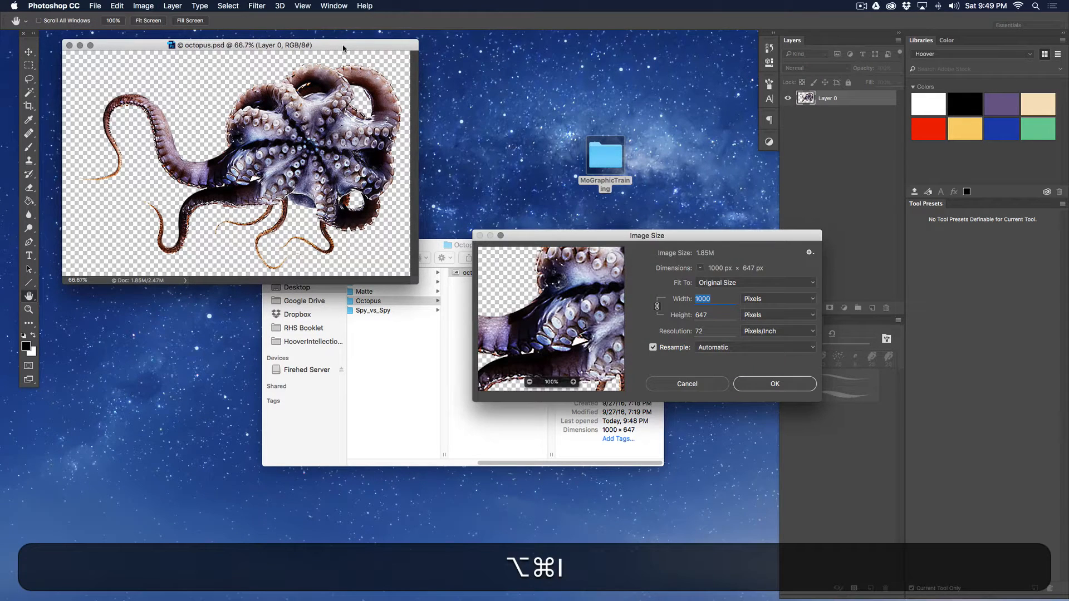
drag(703, 239, 468, 287)
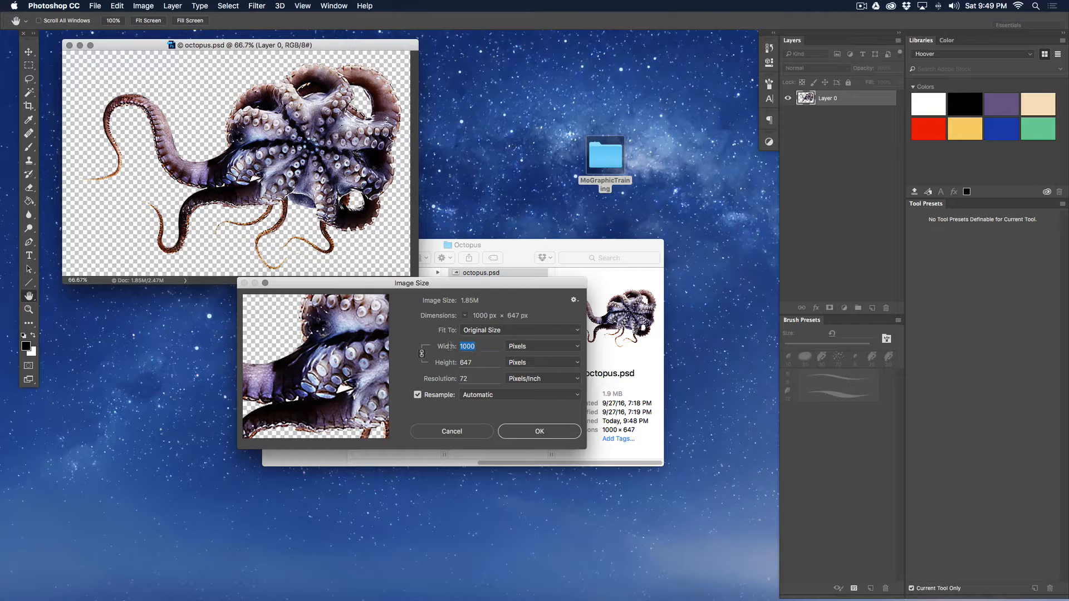
key(Tab)
click(468, 379)
drag(473, 286, 467, 294)
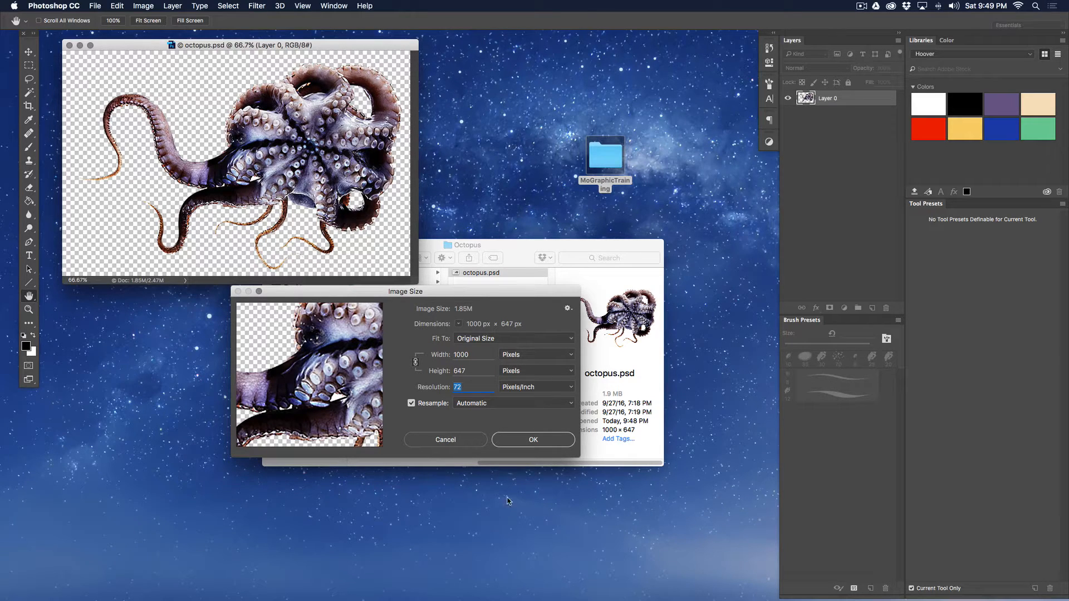
click(519, 440)
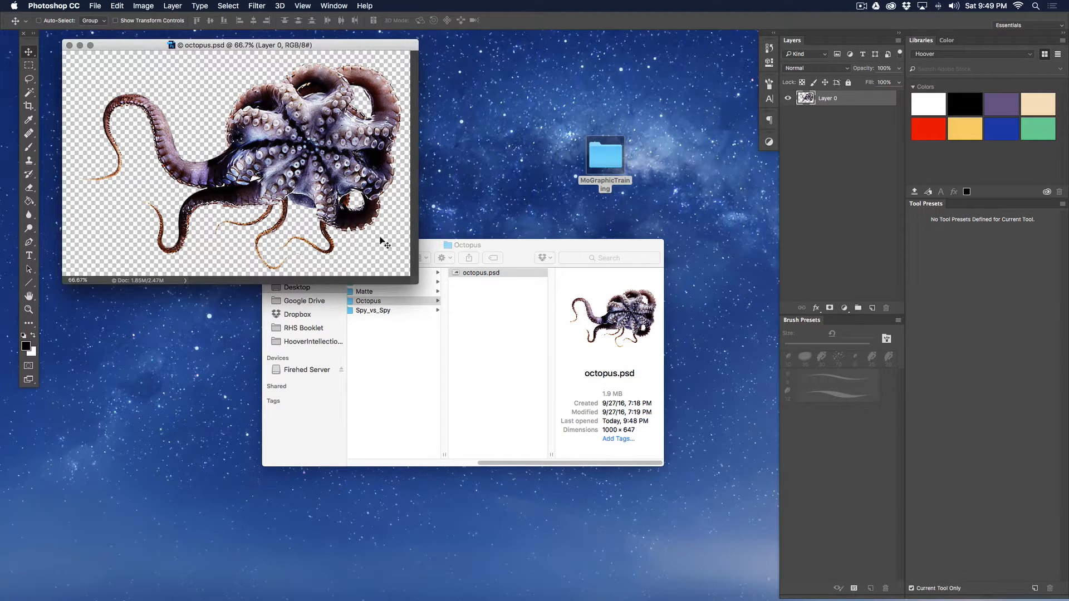
Hide Photoshop and switch back to the MoGraph Training.aep project in After Effects.
drag(325, 45, 327, 46)
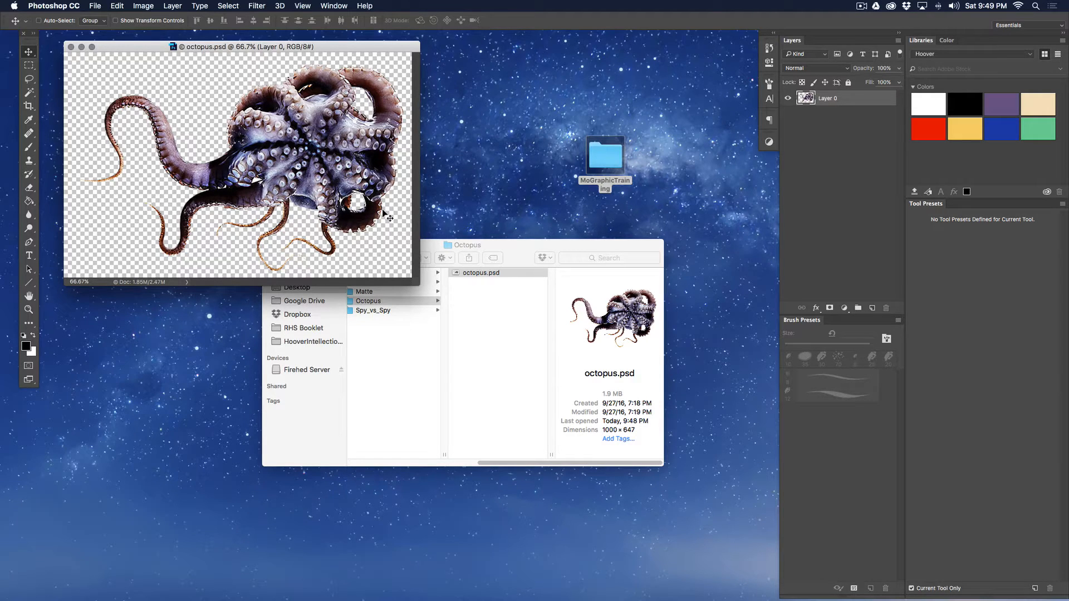
drag(344, 49, 350, 59)
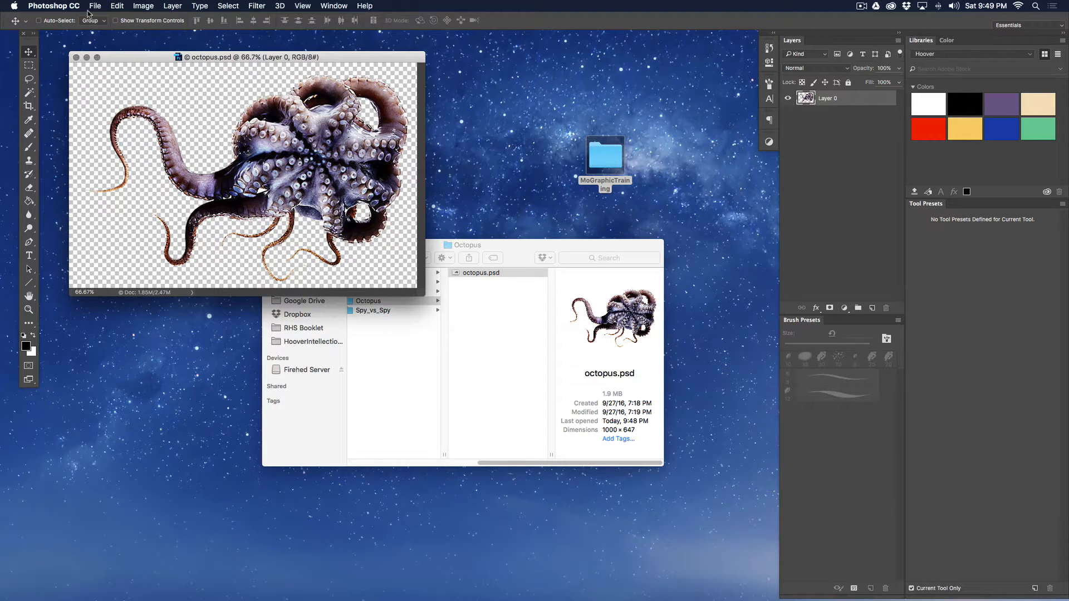
click(63, 5)
click(73, 104)
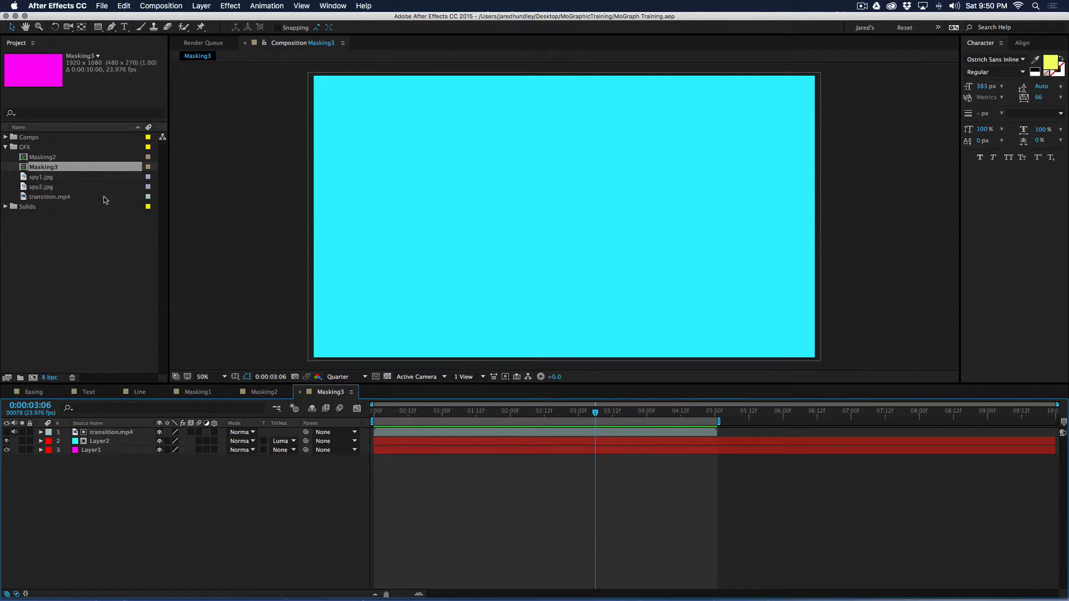
Create a composition named Puppet with a muted teal background colour, hex 519D93.
click(156, 6)
click(167, 17)
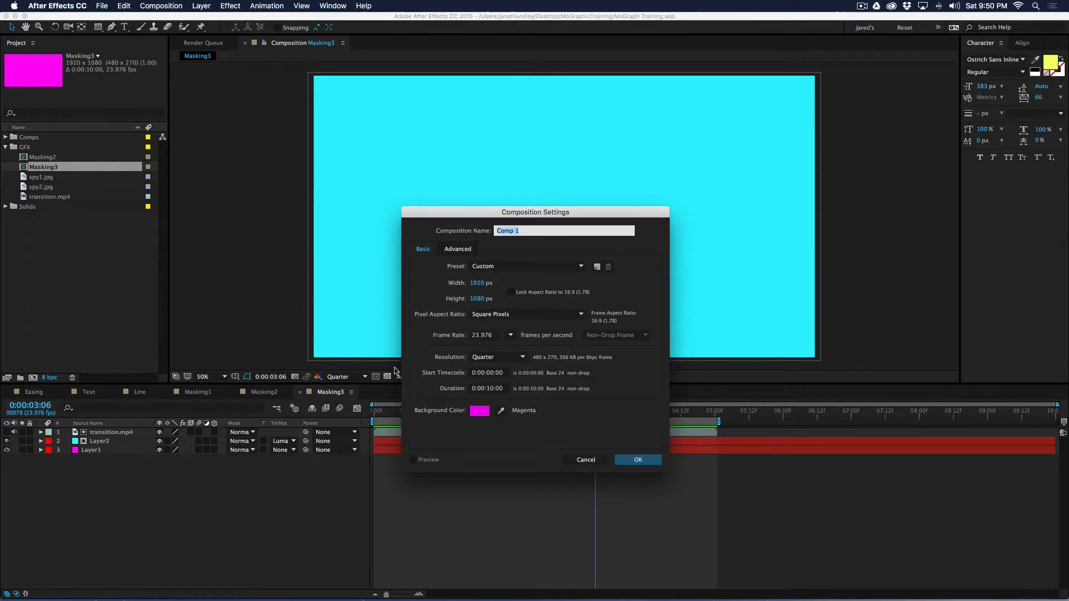
text(Puppet)
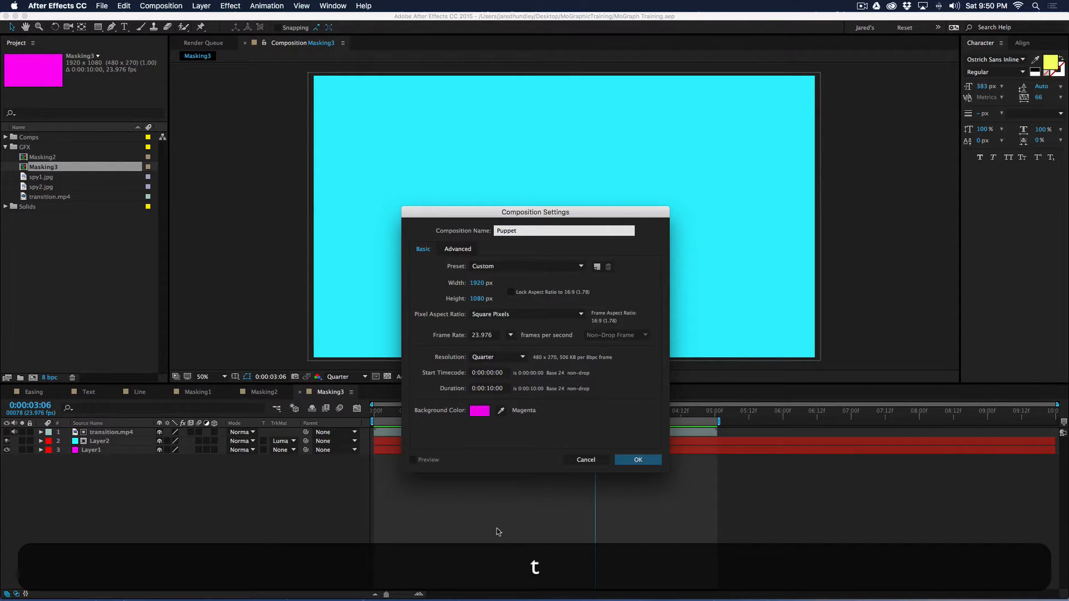
click(480, 411)
mouse_move(413, 396)
mouse_down()
mouse_move(359, 397)
mouse_move(362, 418)
mouse_up()
click(474, 432)
drag(473, 433, 473, 427)
mouse_move(363, 418)
mouse_down()
mouse_move(406, 400)
mouse_move(389, 402)
mouse_move(392, 438)
mouse_move(393, 409)
mouse_up()
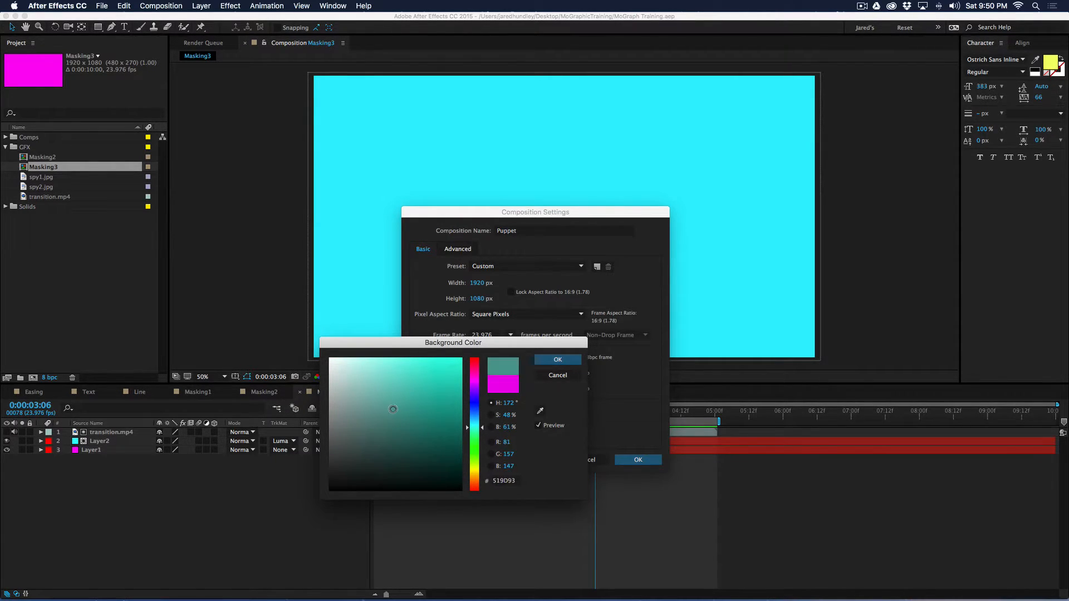
click(559, 357)
click(638, 461)
Choose octopus.psd for import from the Octopus folder in MoGraphicTraining's Graphics folder on the Desktop.
click(54, 269)
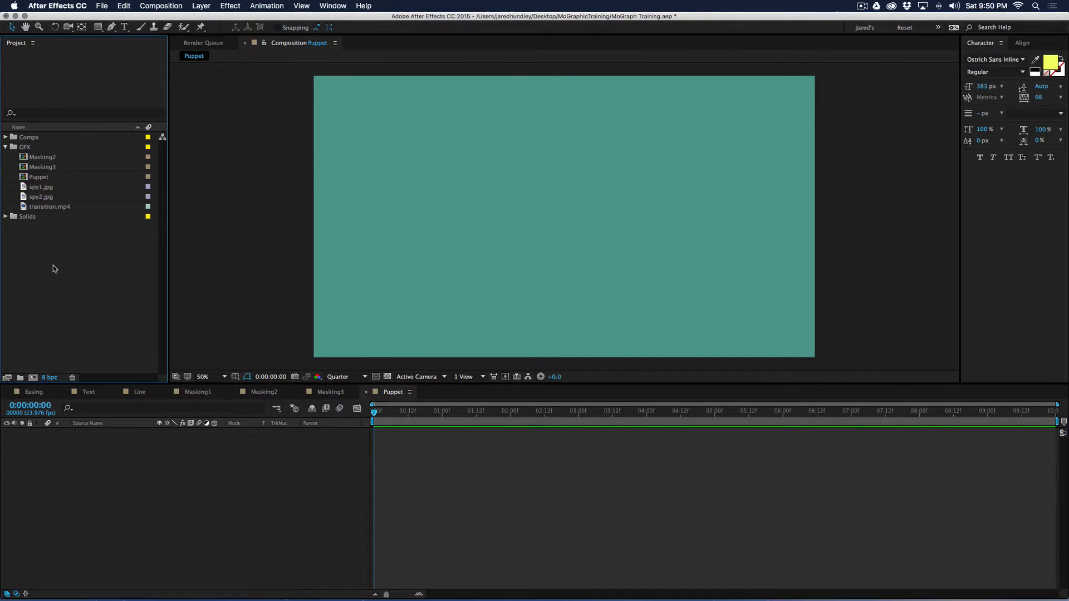
double_click(93, 259)
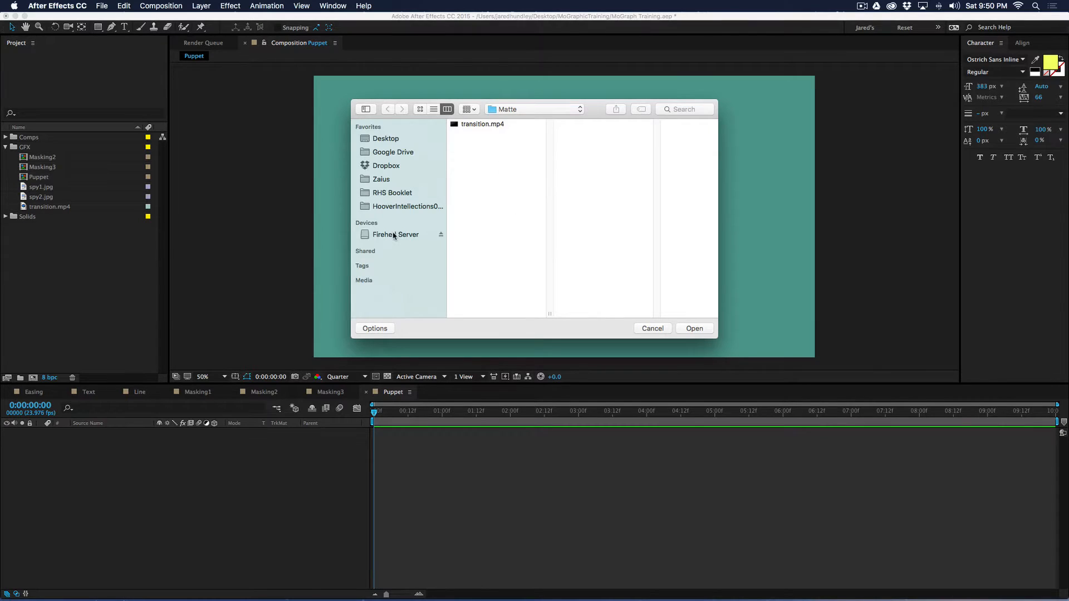
click(385, 139)
click(482, 181)
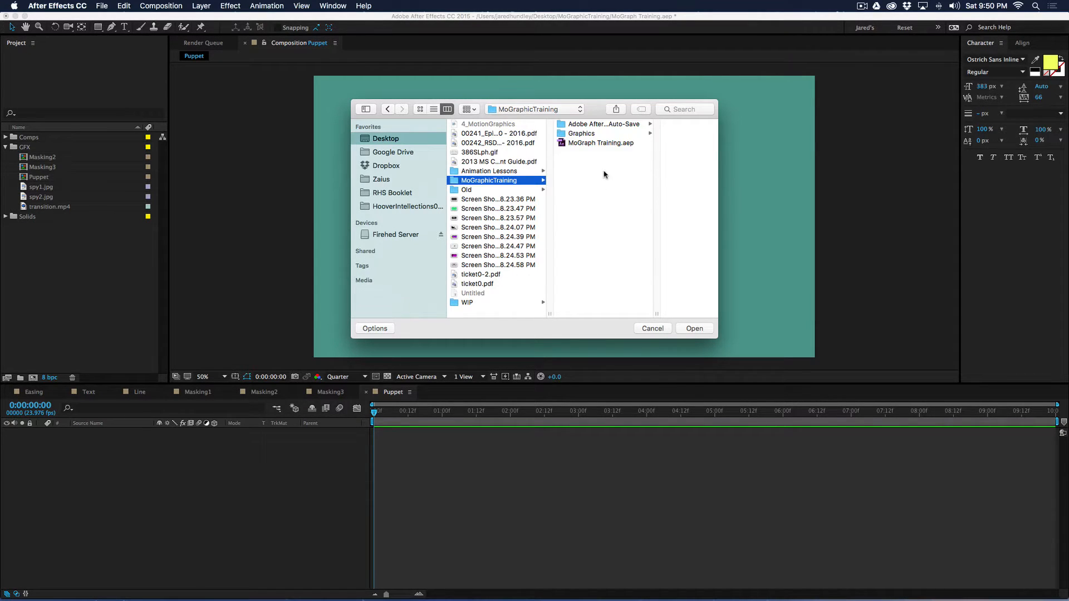
click(590, 133)
click(634, 152)
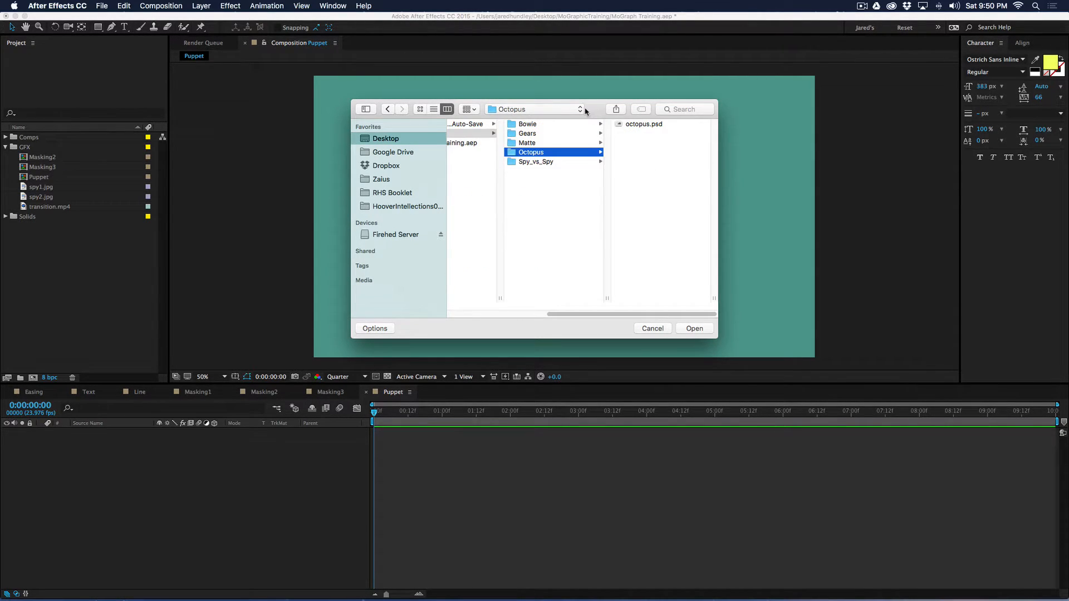
double_click(640, 143)
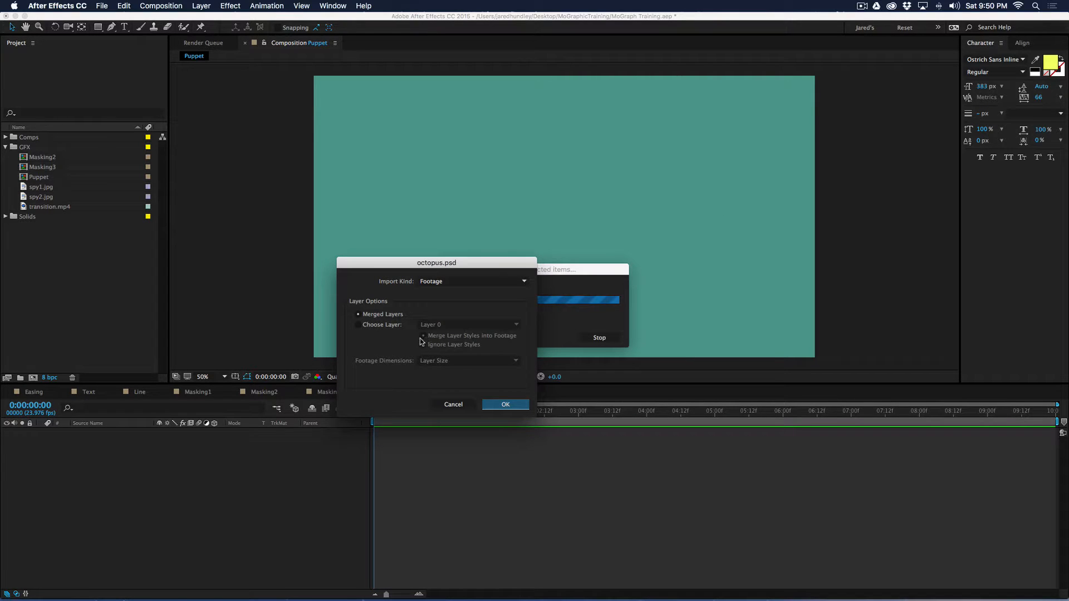
Import octopus.psd as Footage with Merged Layers.
drag(452, 265, 483, 261)
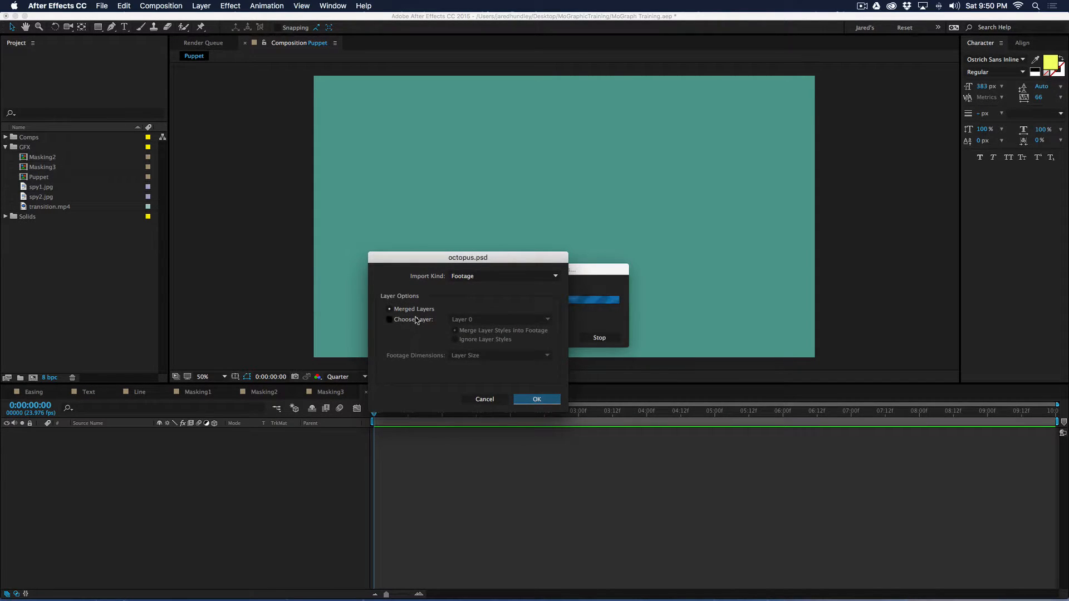
drag(471, 261, 483, 264)
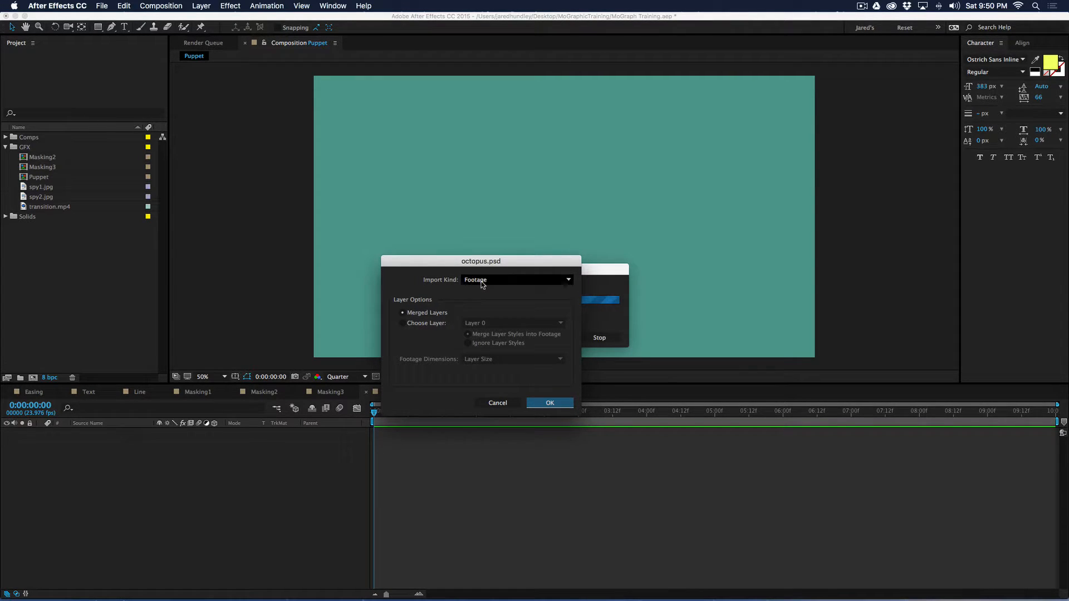
click(482, 282)
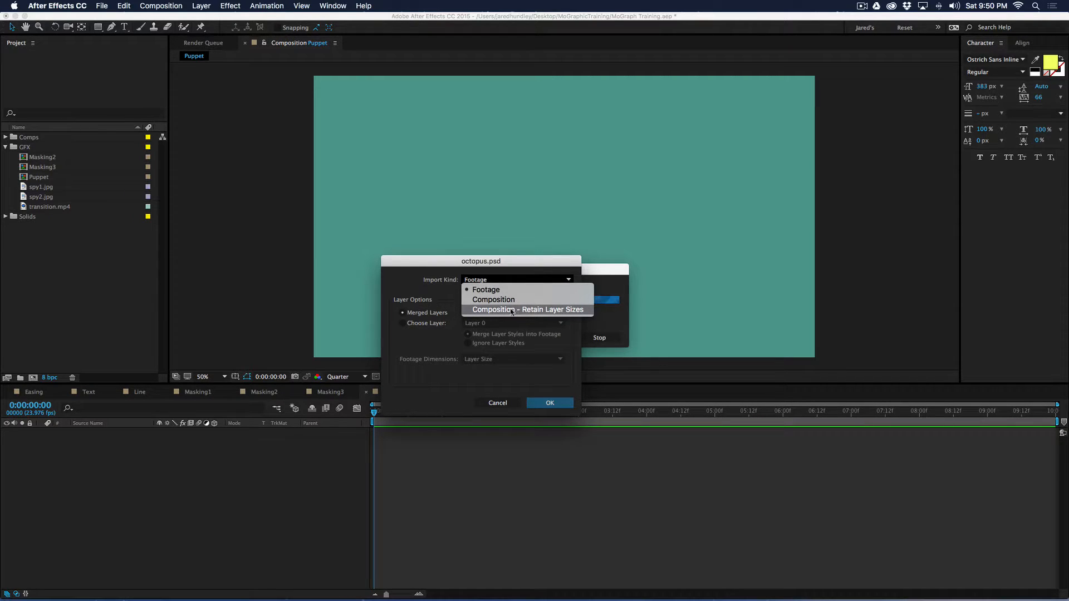
click(477, 289)
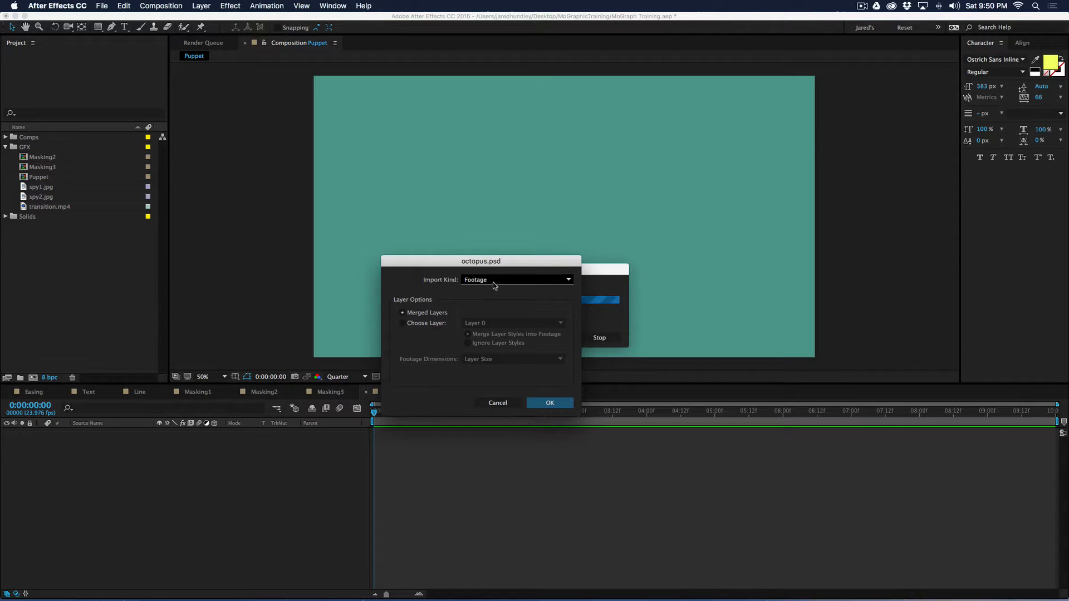
click(560, 403)
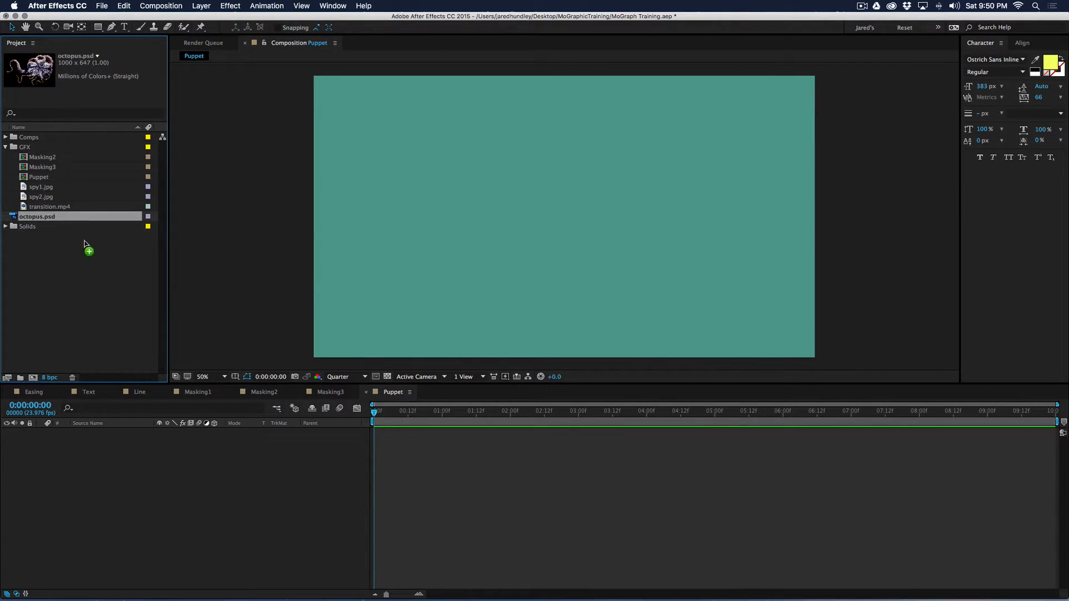
Move octopus.psd into the GFX folder and add it as a layer near the centre of the Puppet composition.
drag(59, 221, 35, 154)
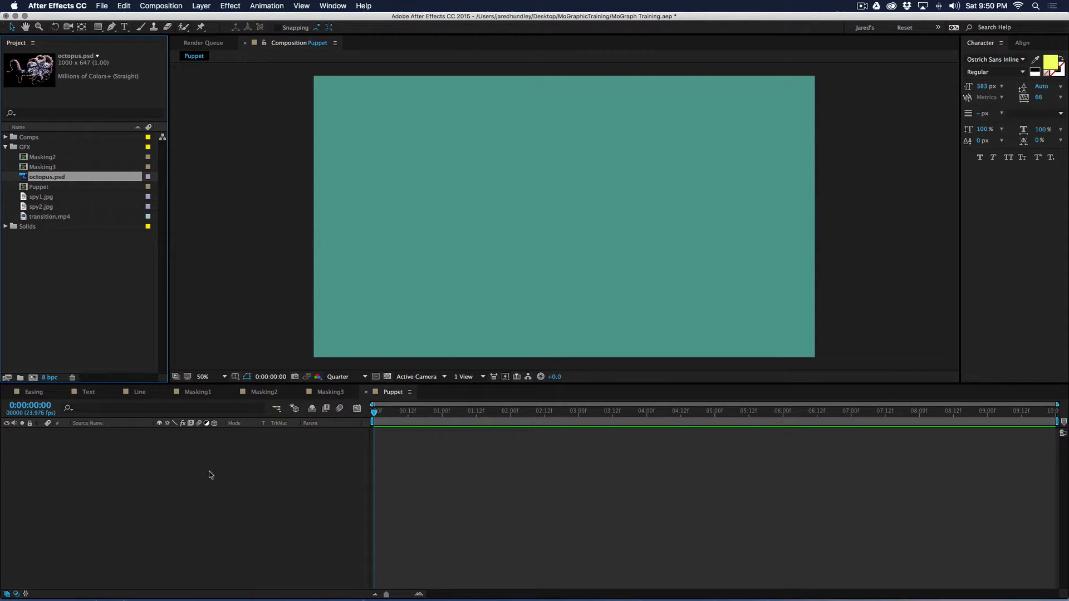
drag(46, 177, 207, 467)
drag(610, 223, 601, 229)
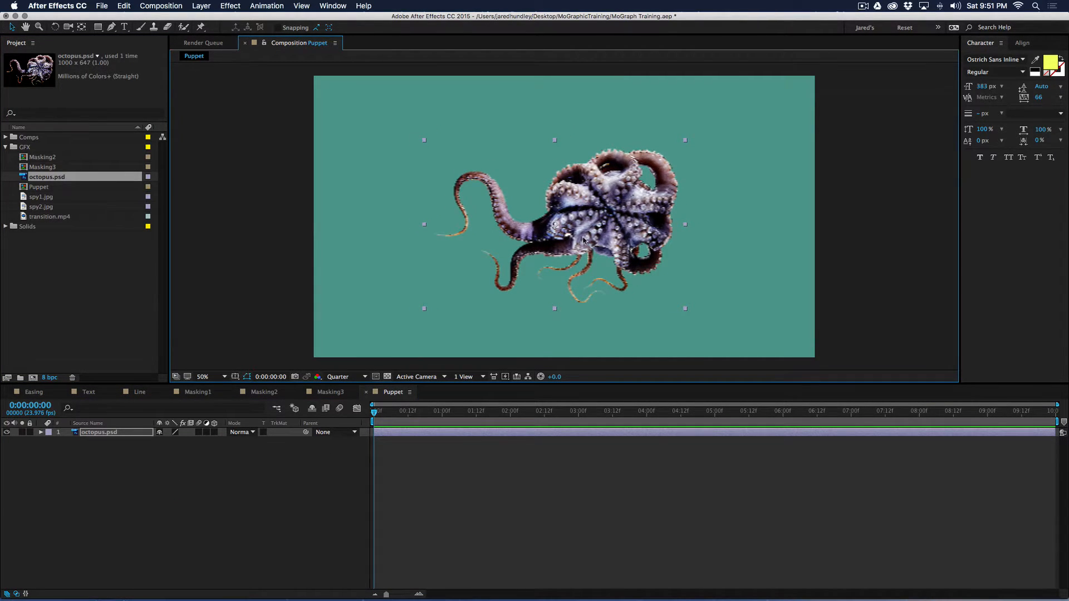
Set the preview resolution to Full and shift the octopus slightly down and to the right.
click(345, 377)
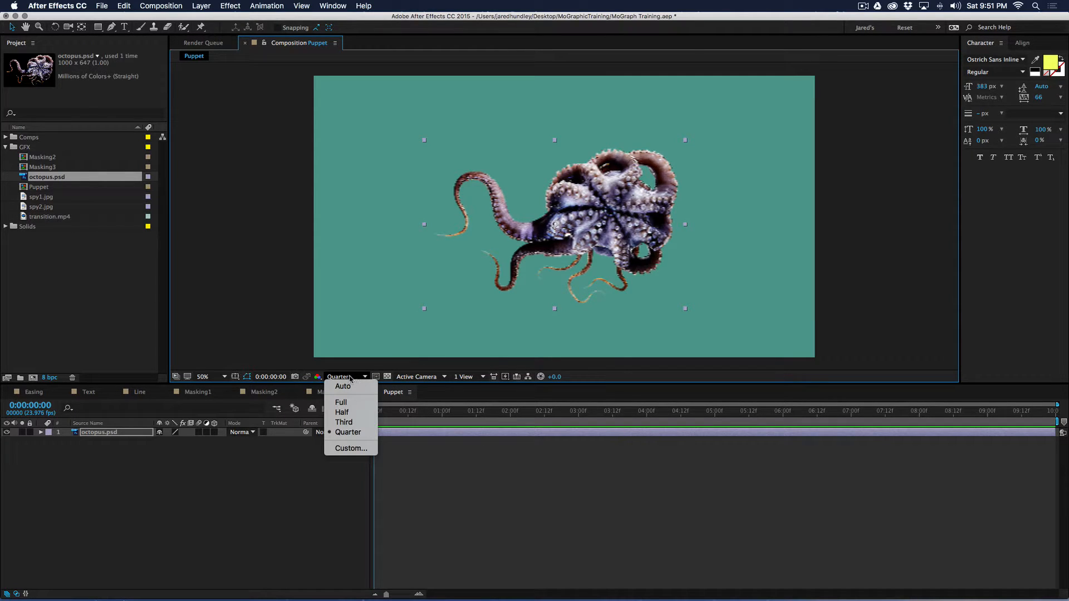
click(359, 405)
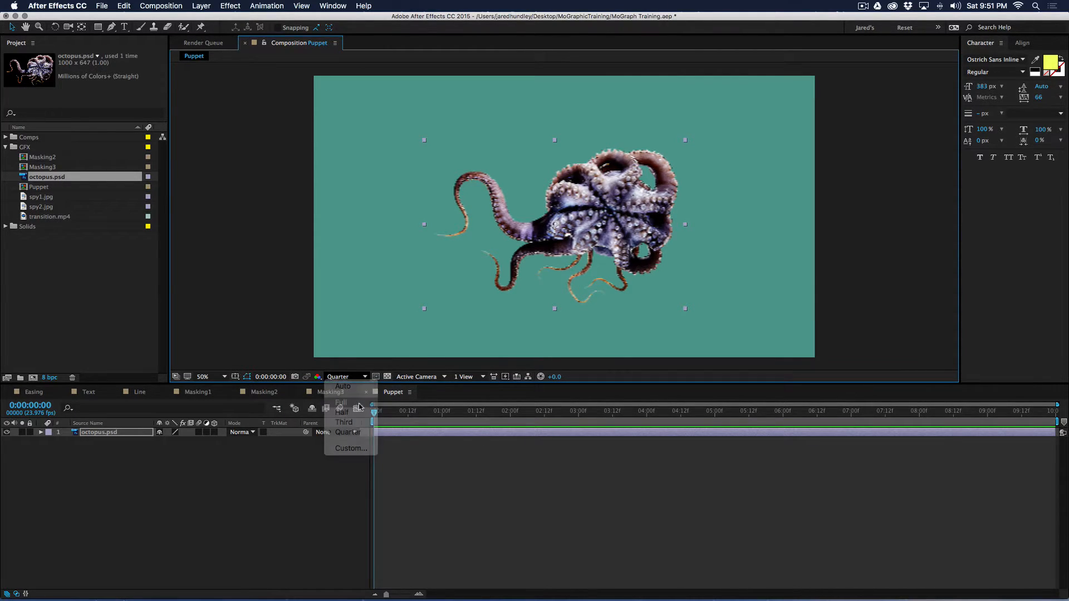
drag(628, 224, 630, 230)
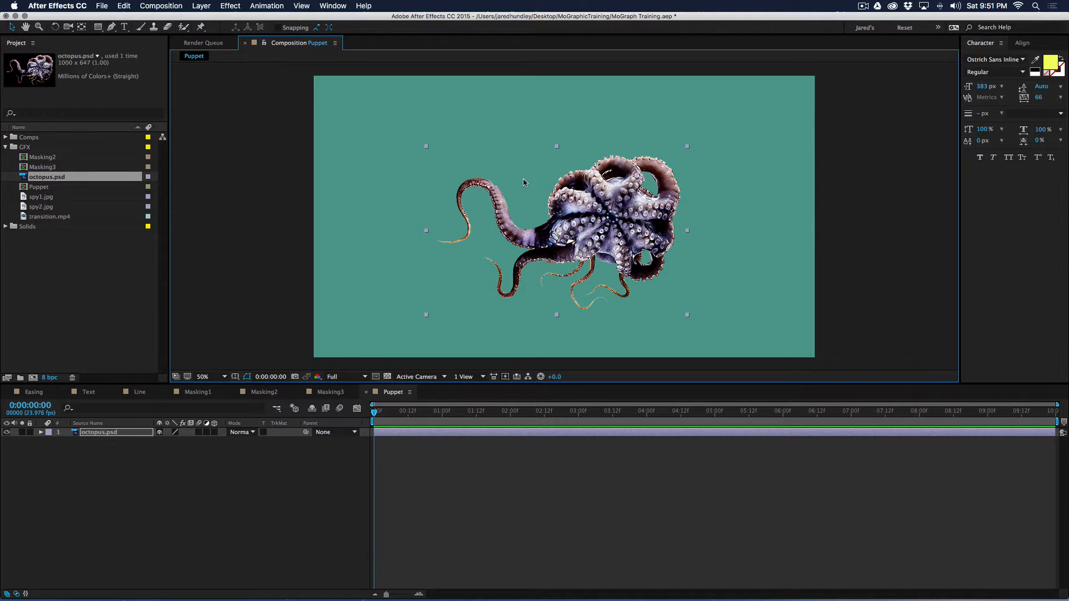
mouse_move(607, 220)
mouse_down()
mouse_move(599, 215)
mouse_move(613, 234)
mouse_up()
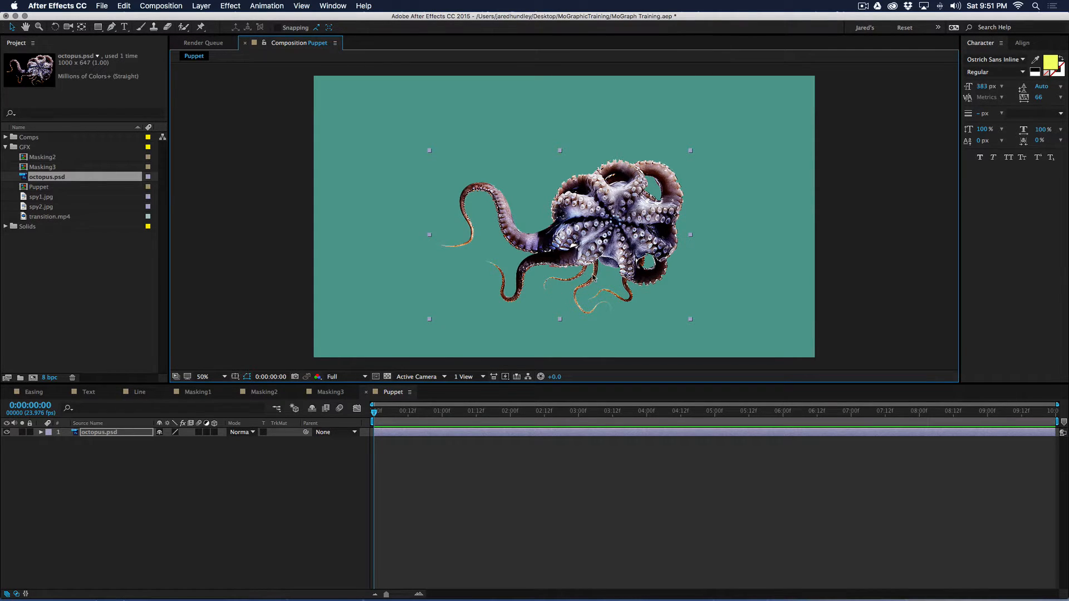
Place a Puppet pin at the centre of the octopus's body, working at 100% magnification with the composition view enlarged.
key(shift+slash)
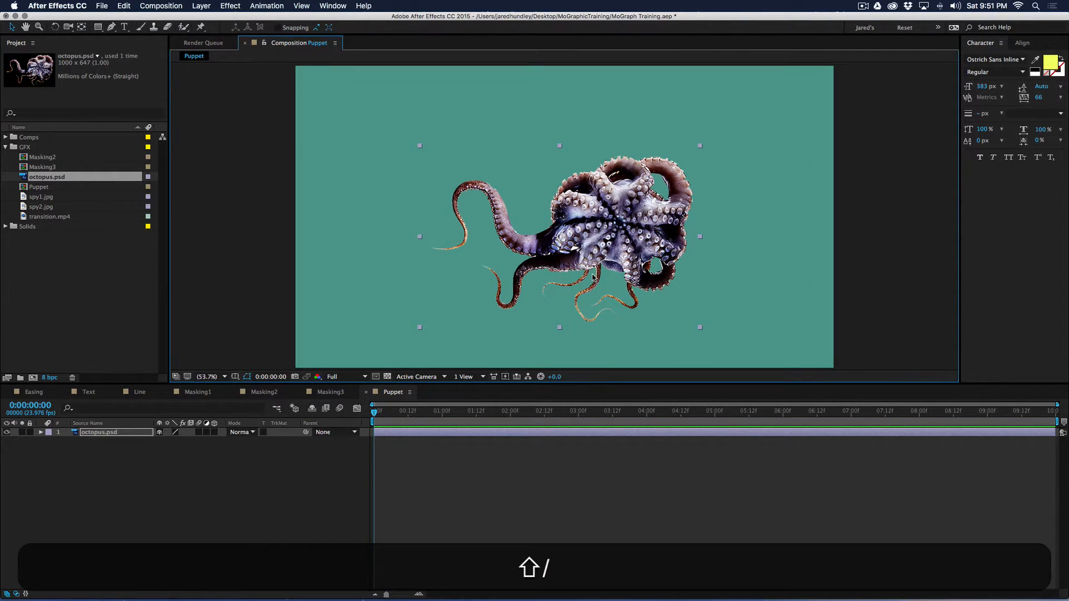
key(slash)
key(space)
drag(594, 240, 592, 196)
drag(551, 384, 552, 467)
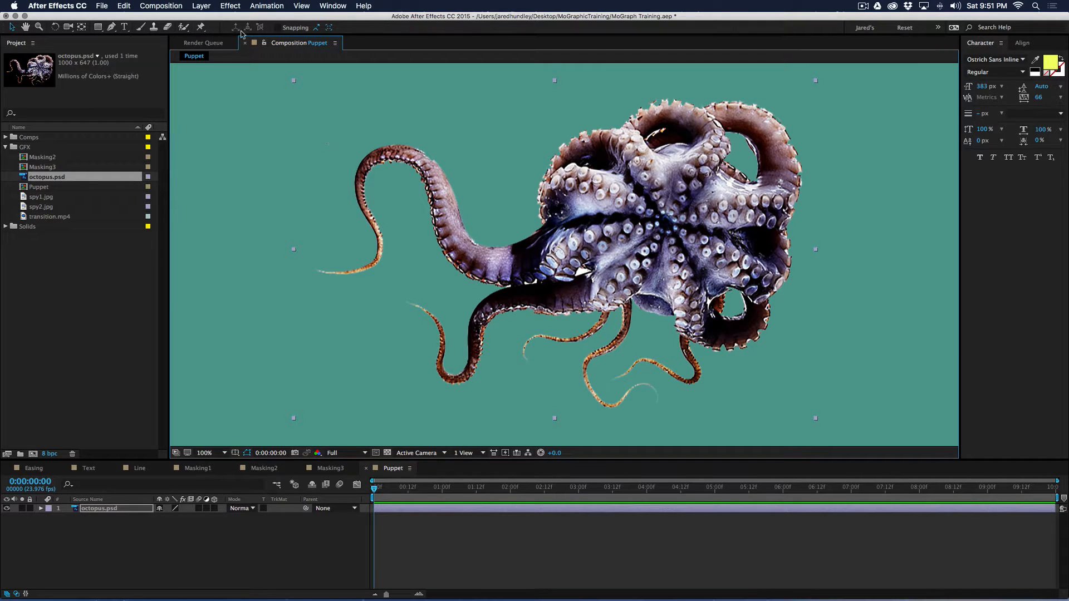
click(201, 27)
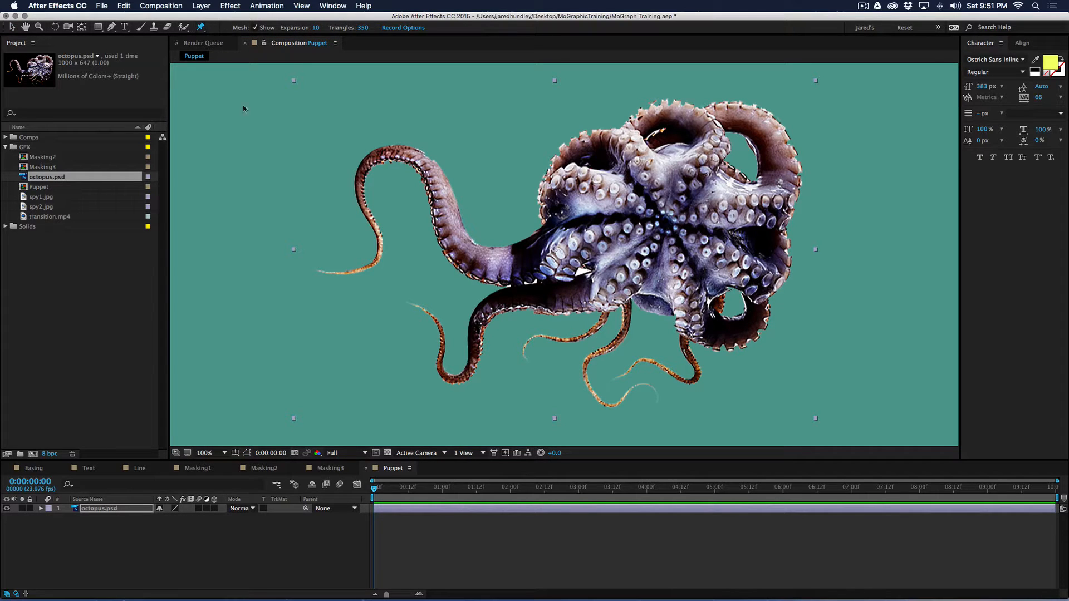
click(665, 221)
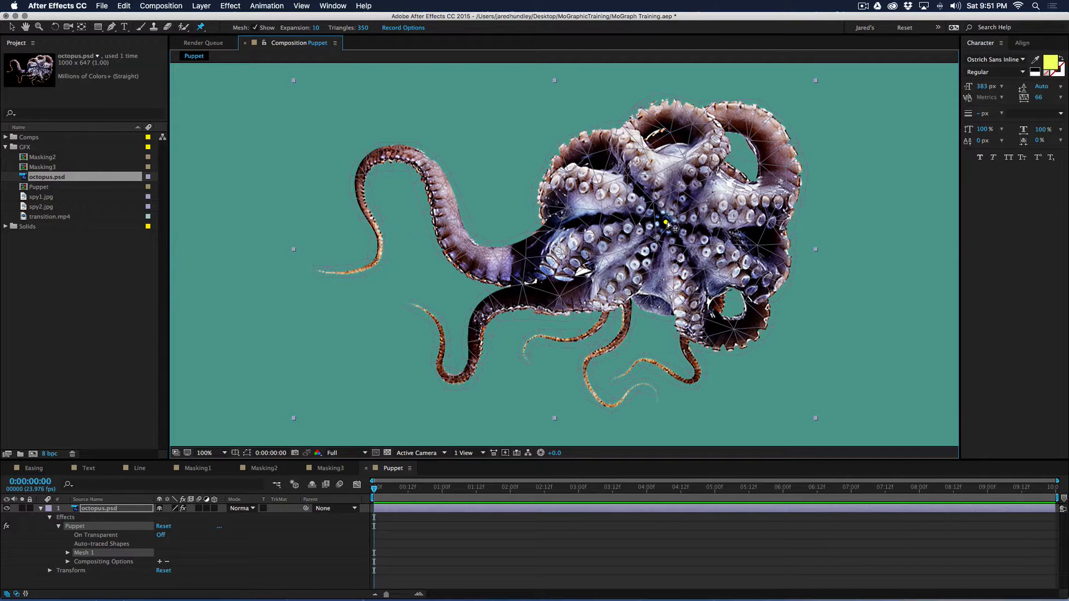
drag(510, 460, 508, 417)
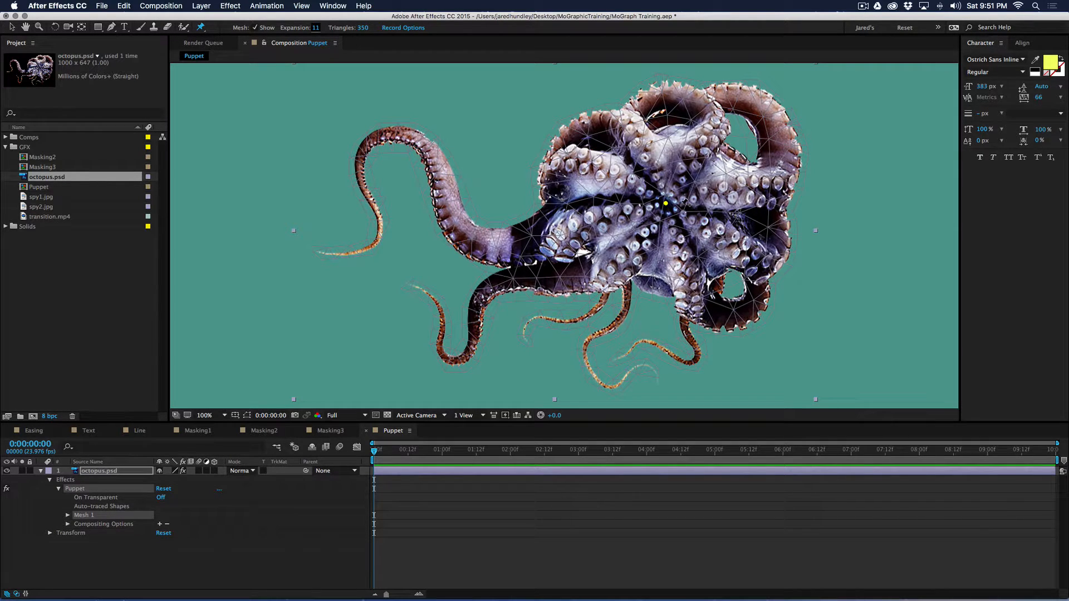
Place five Puppet pins along the octopus's upper-left tentacle, from its base around the curl to the tip.
click(550, 236)
click(458, 223)
click(406, 133)
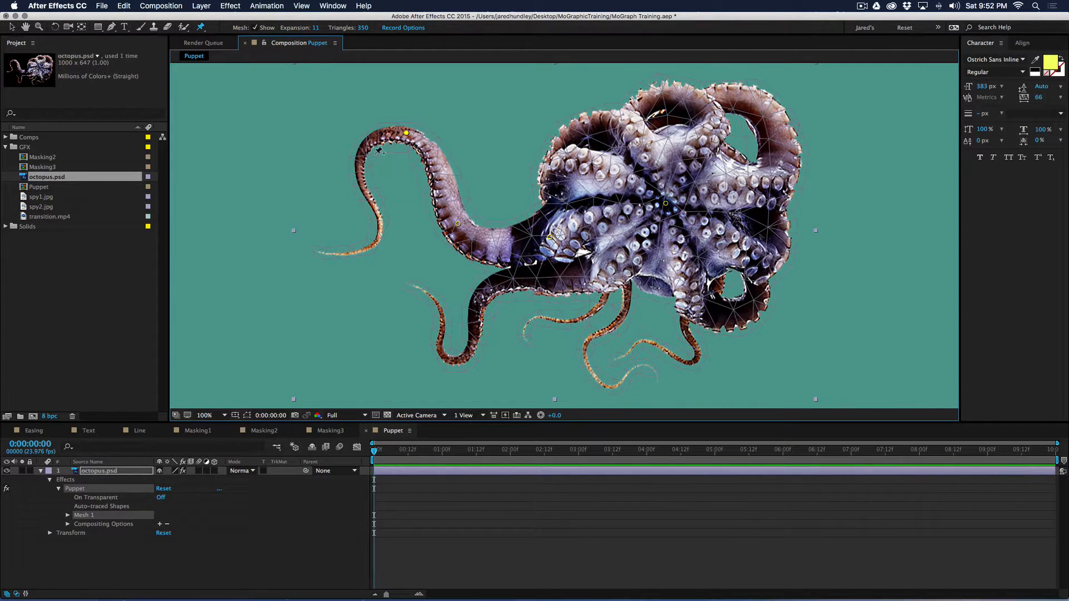
click(361, 177)
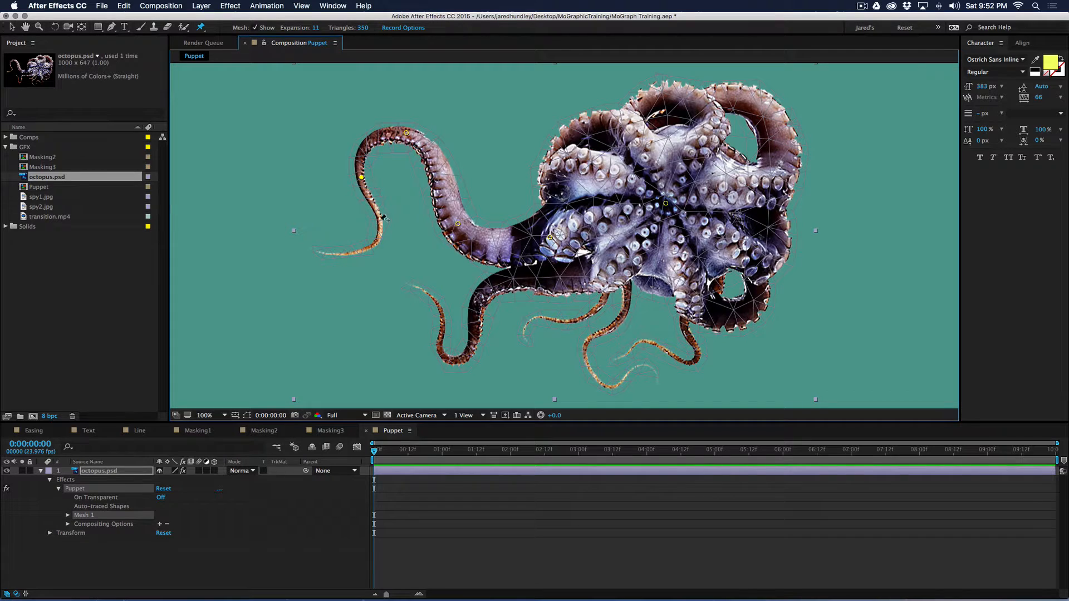
click(329, 253)
Place three Puppet pins along the lower-left tentacle and nudge the upper tentacle's tip pin slightly up and right.
click(499, 286)
click(461, 357)
click(435, 302)
drag(327, 254, 332, 246)
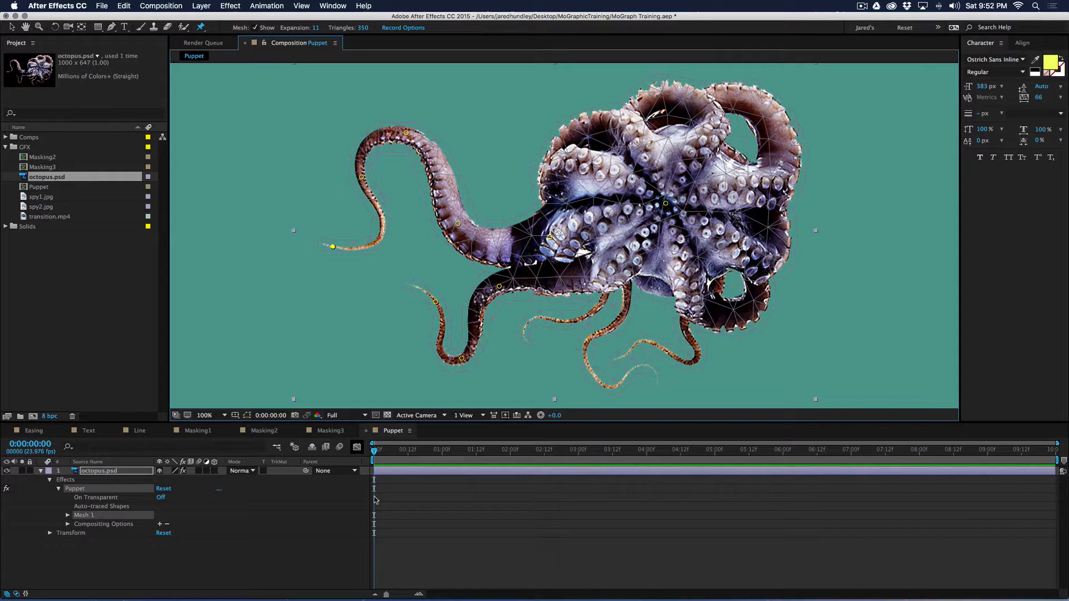
Reveal the octopus layer's keyframed pin positions and enlarge the timeline enough to show all nine Puppet pins.
click(399, 485)
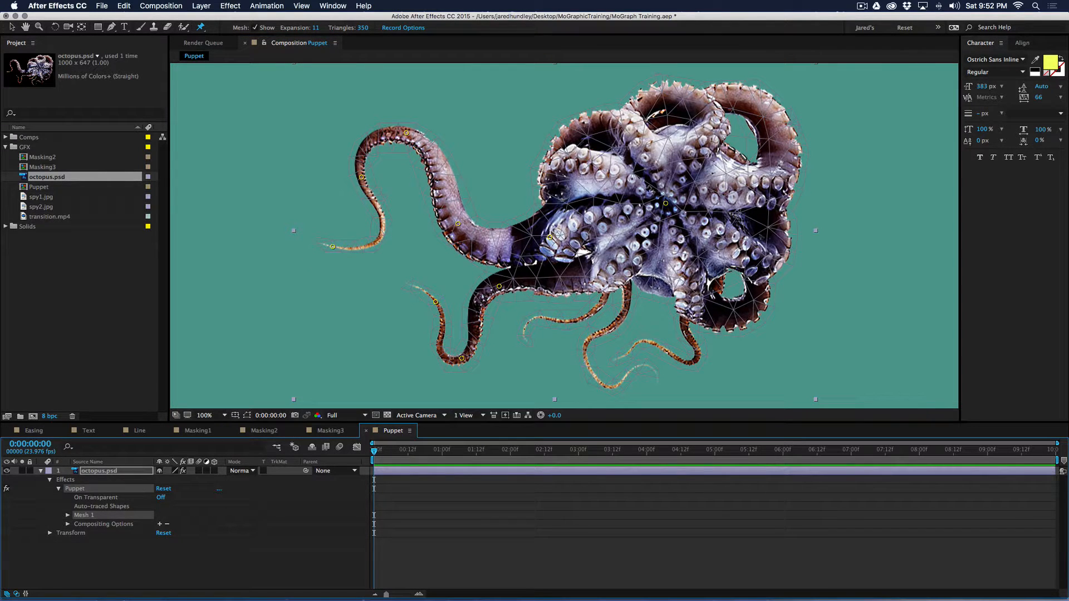
drag(423, 421, 423, 377)
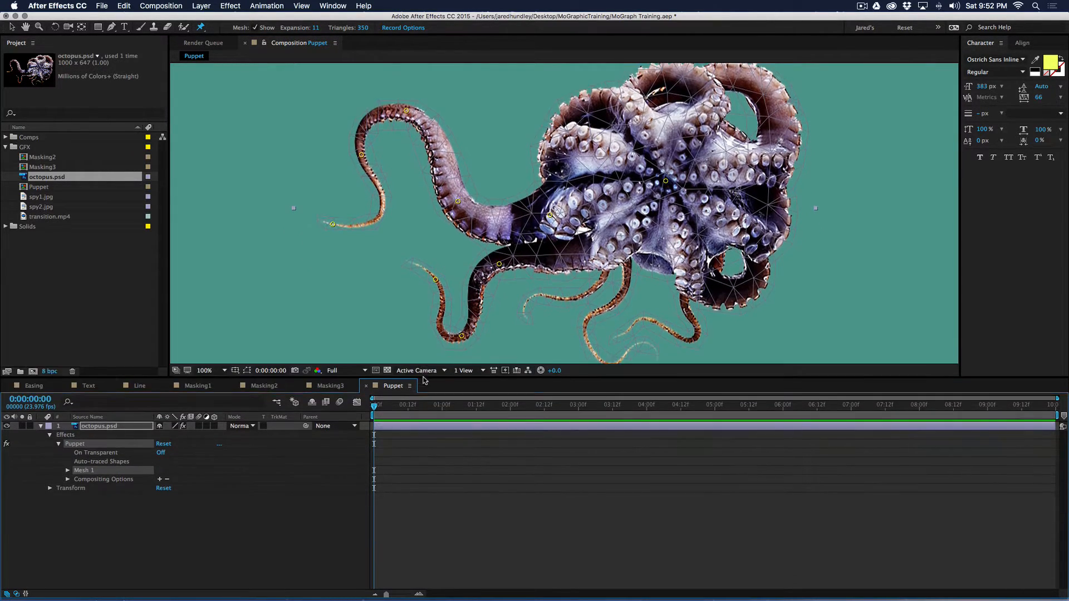
click(390, 440)
click(385, 426)
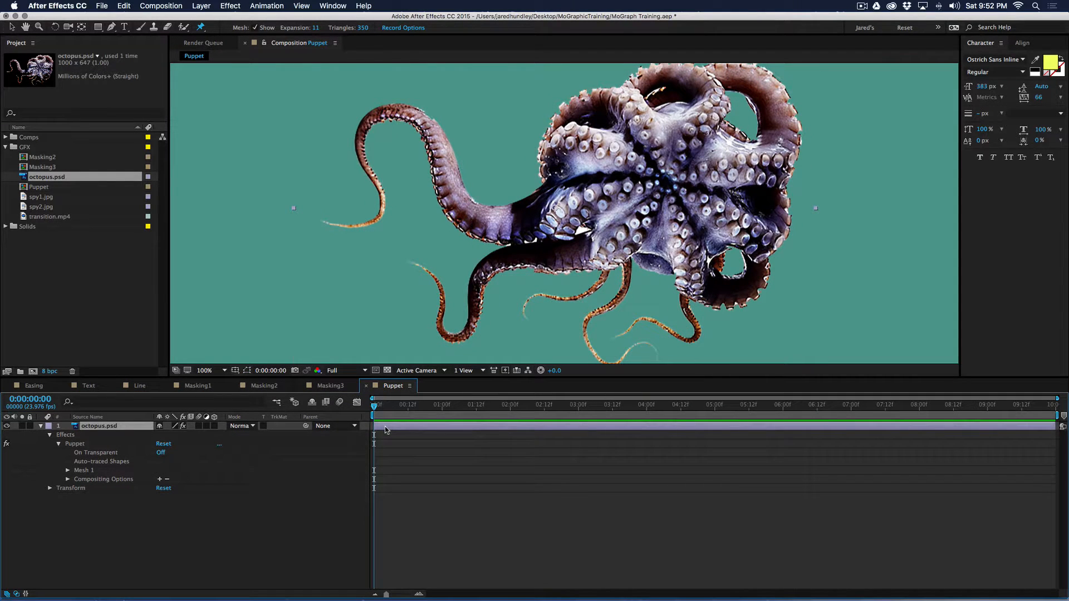
key(u)
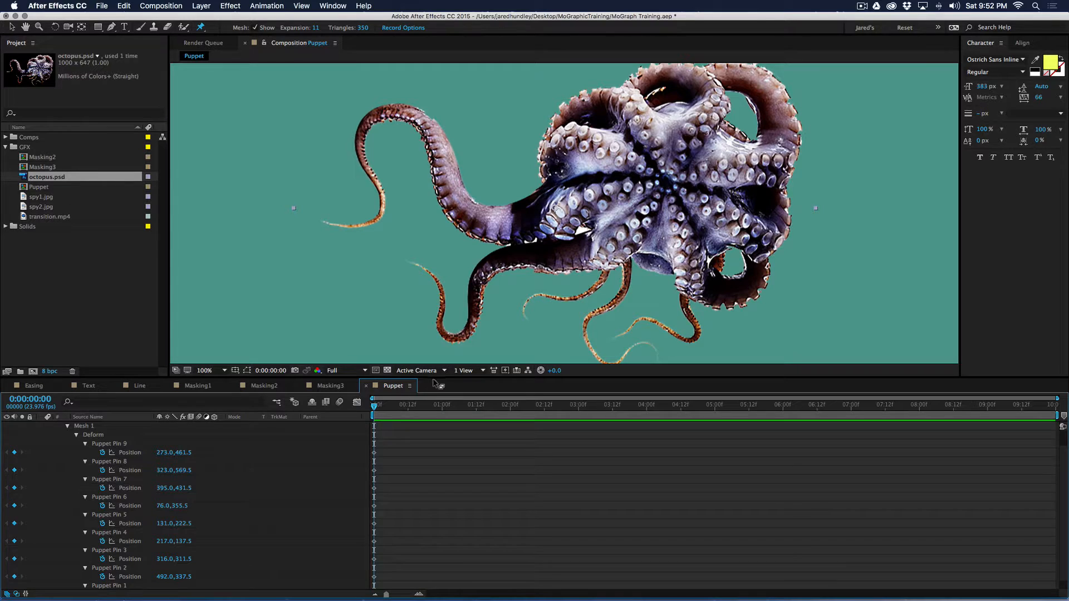
drag(437, 378, 434, 298)
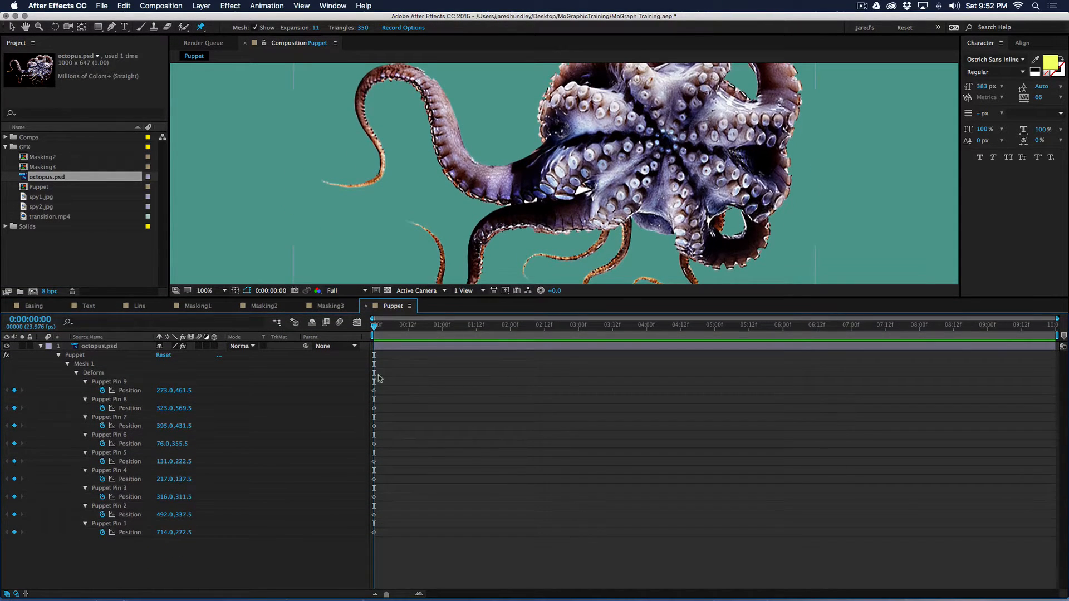
drag(376, 328, 387, 330)
drag(379, 380, 368, 548)
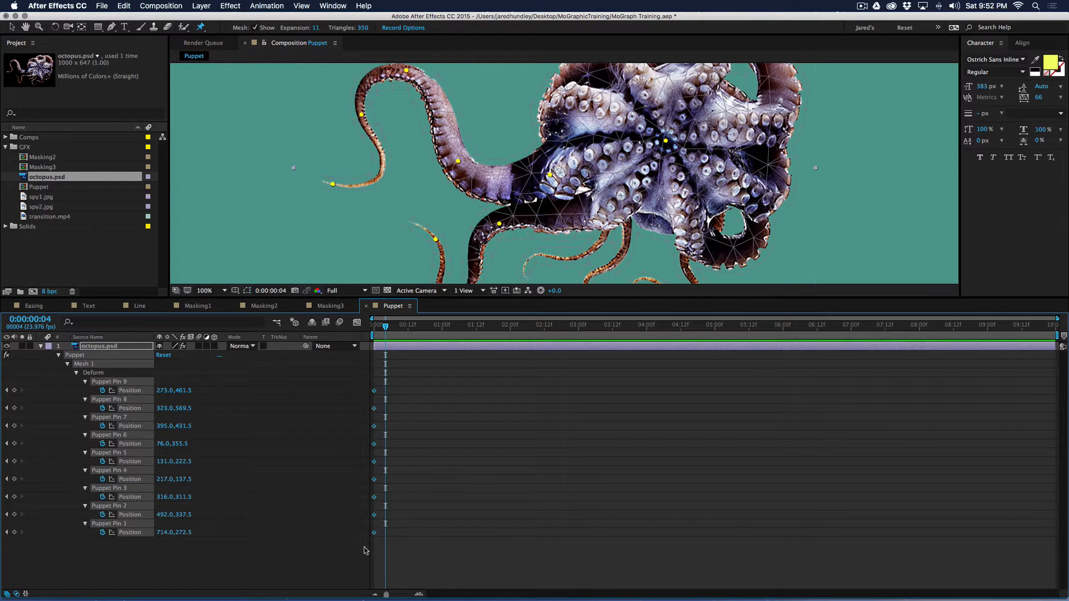
key(comma)
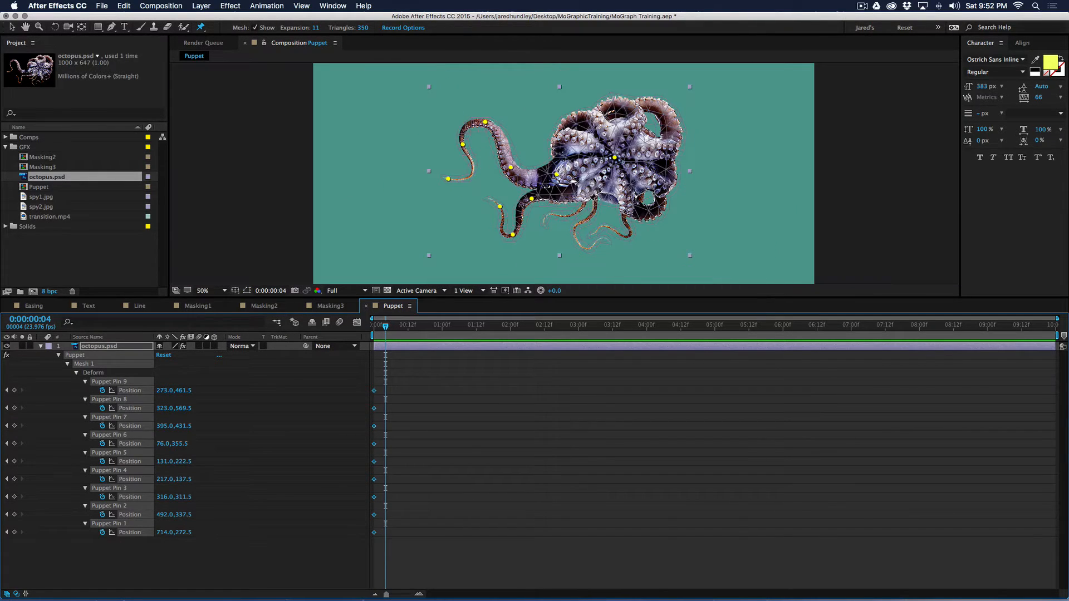
click(413, 421)
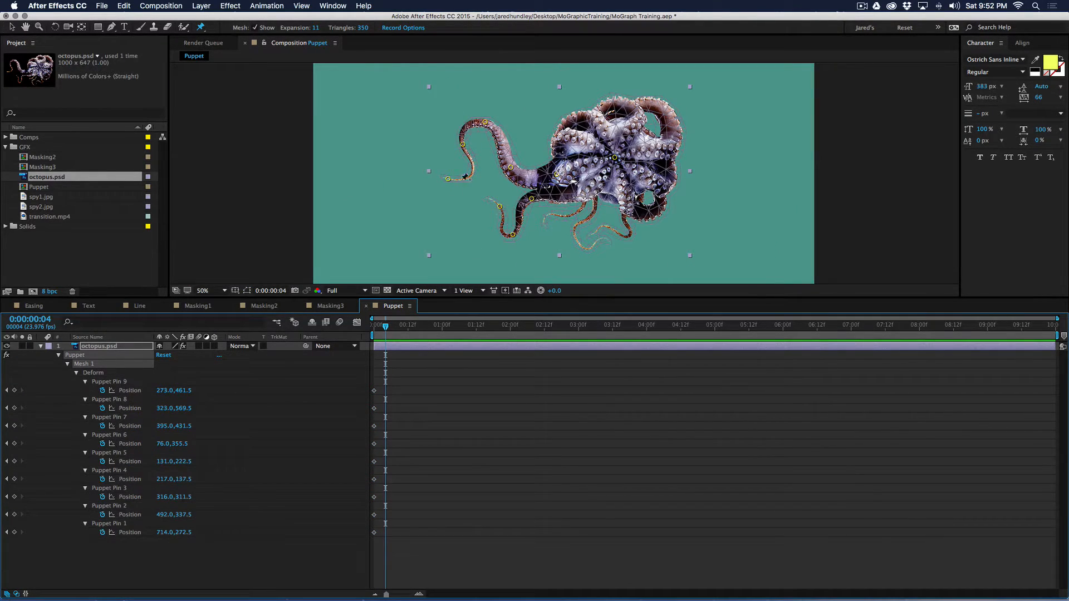
click(449, 179)
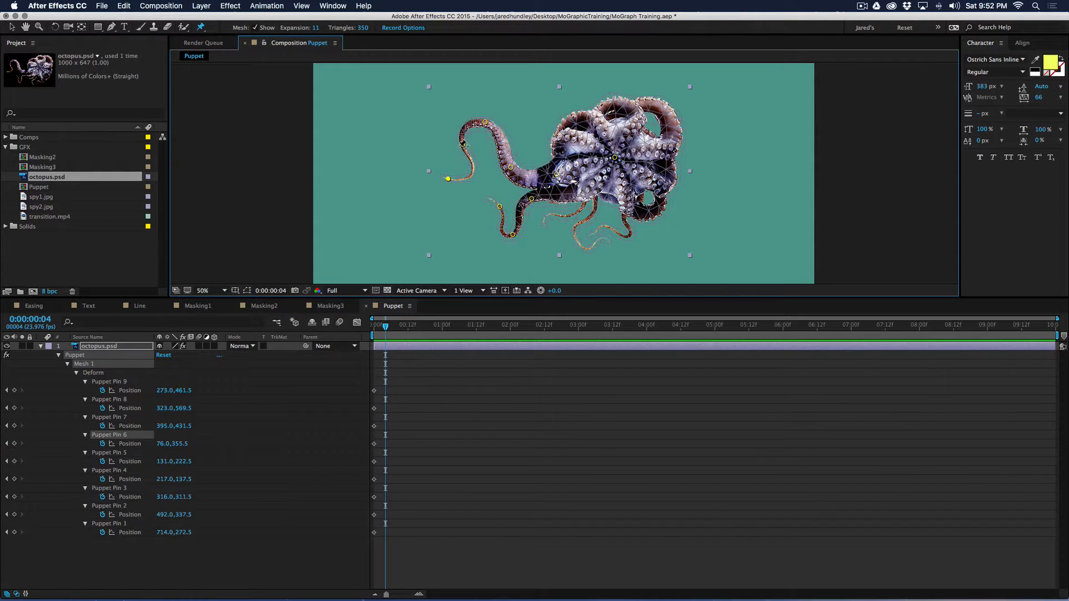
drag(463, 144, 463, 144)
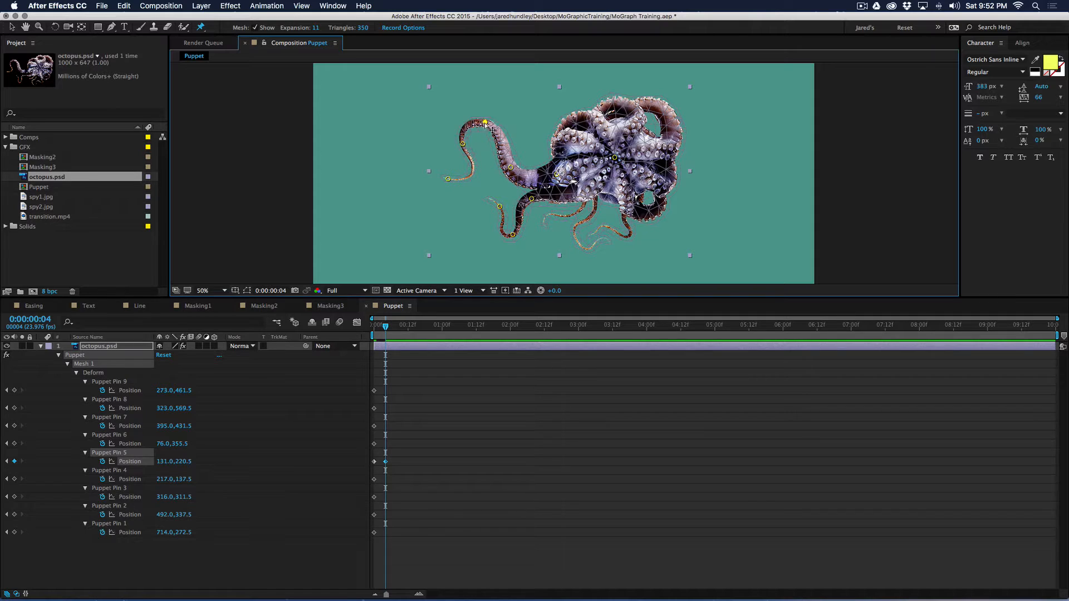
click(511, 167)
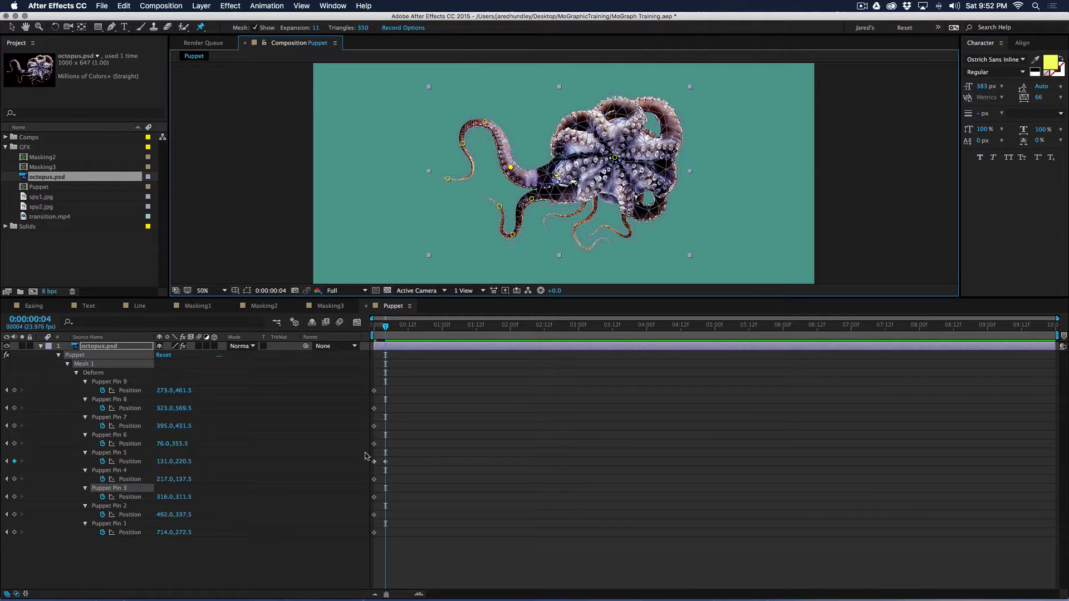
click(385, 462)
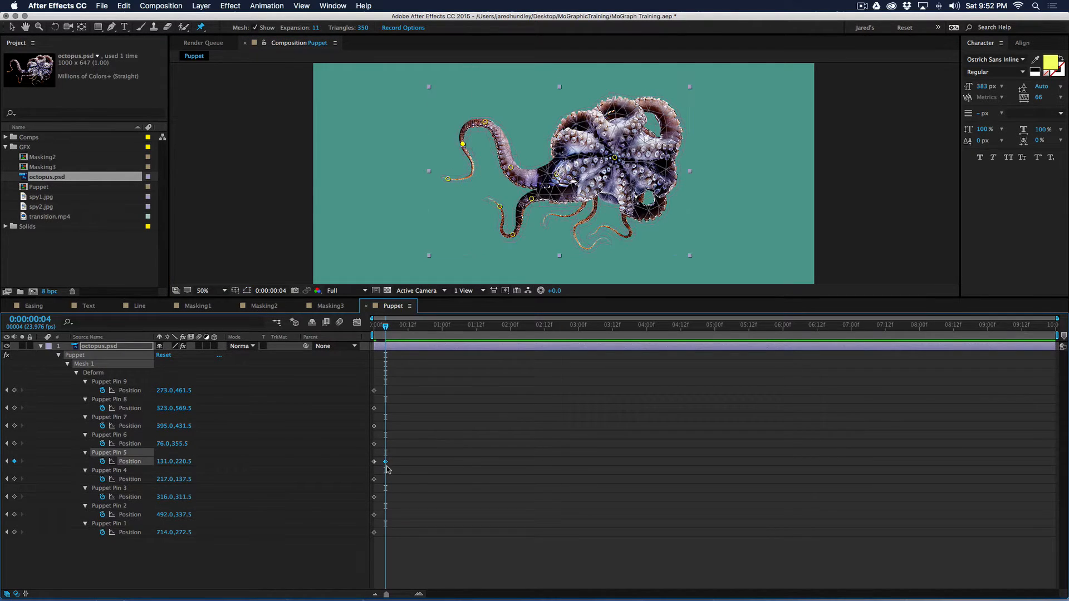
key(BackSpace)
At 0:00:01:00, pose the octopus by raising the upper tentacle's tip and curl and slightly shifting its lower, body and lower-tentacle base pins.
click(409, 328)
drag(409, 329, 442, 327)
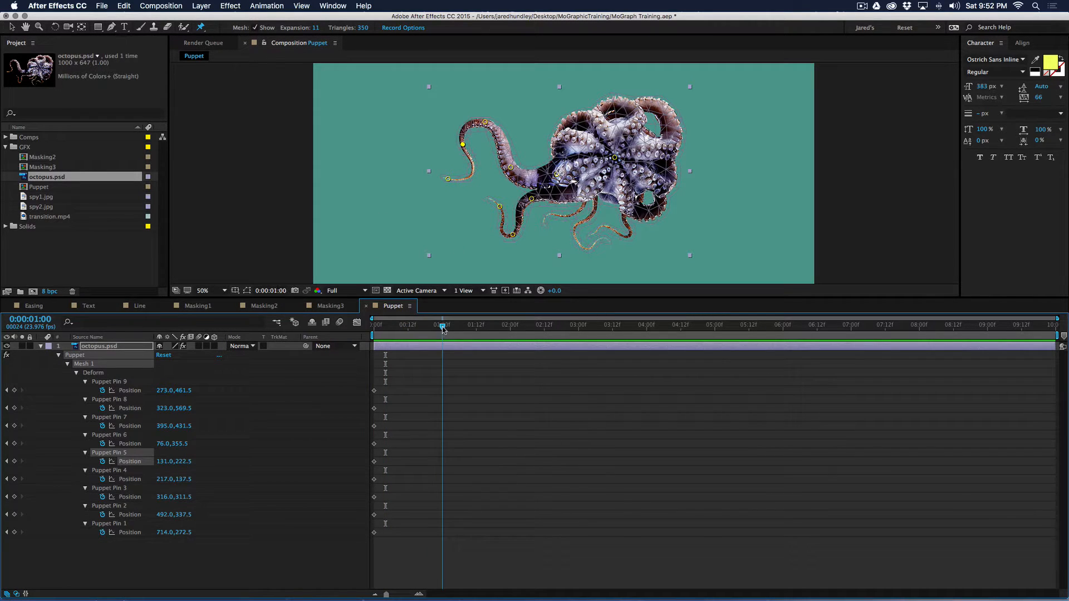
drag(449, 181, 489, 110)
drag(510, 167, 503, 173)
drag(556, 175, 615, 158)
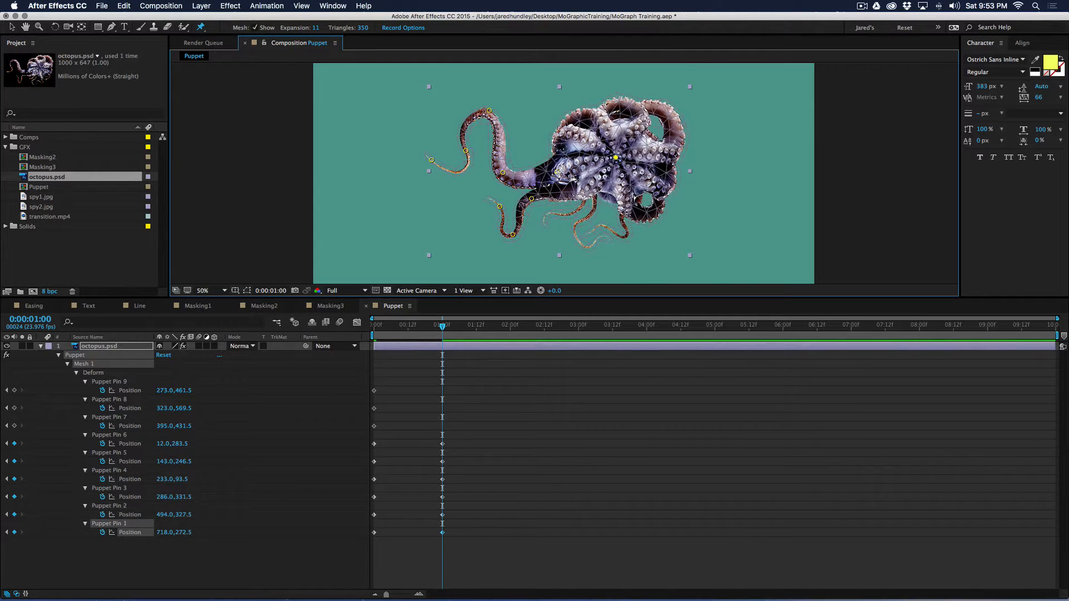
drag(531, 199, 533, 201)
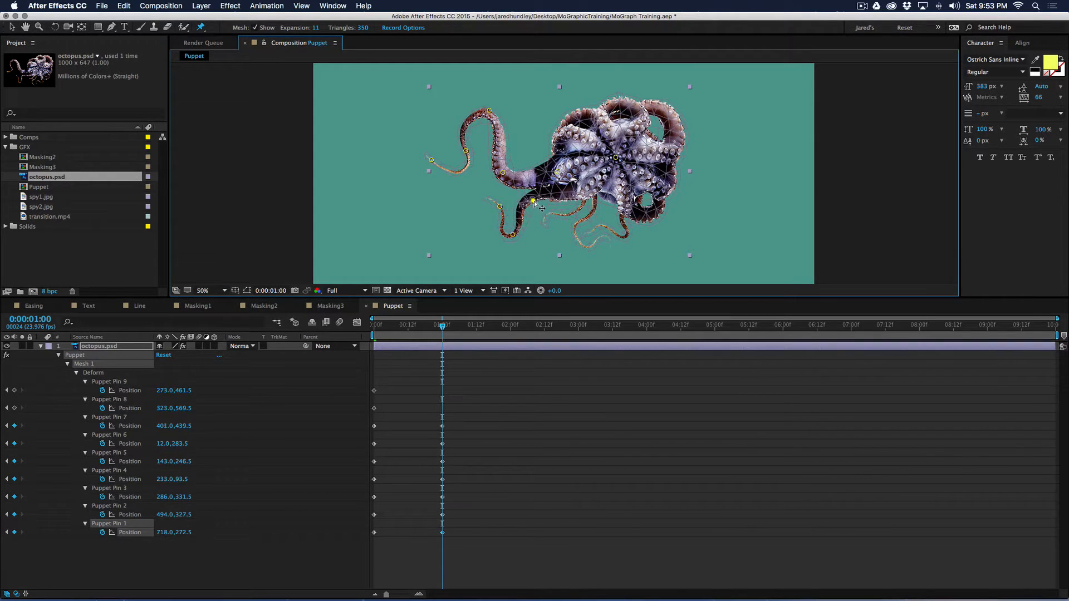
click(448, 386)
At 0:00:02:00, create a further pose by moving the upper tentacle, body and lower tentacle pins, leaving the lower tentacle's bend pin alone.
drag(442, 327, 510, 333)
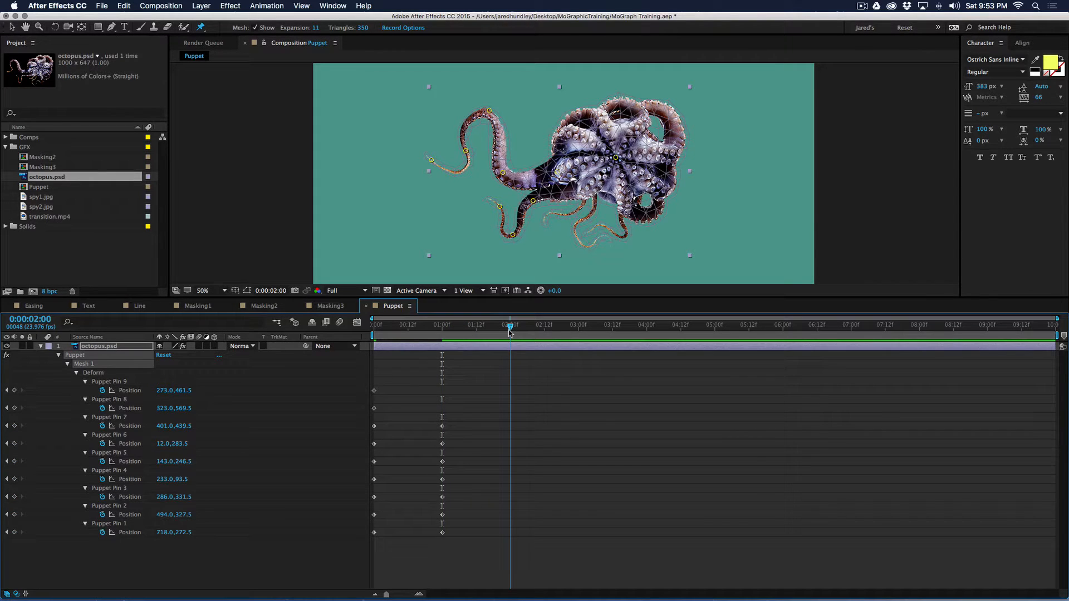
drag(432, 160, 472, 166)
drag(490, 111, 501, 107)
drag(471, 165, 473, 166)
drag(502, 172, 617, 149)
drag(533, 201, 495, 208)
Copy all the pins' first position keyframes and paste them at 0:00:03:00 to loop the motion.
drag(530, 333, 578, 332)
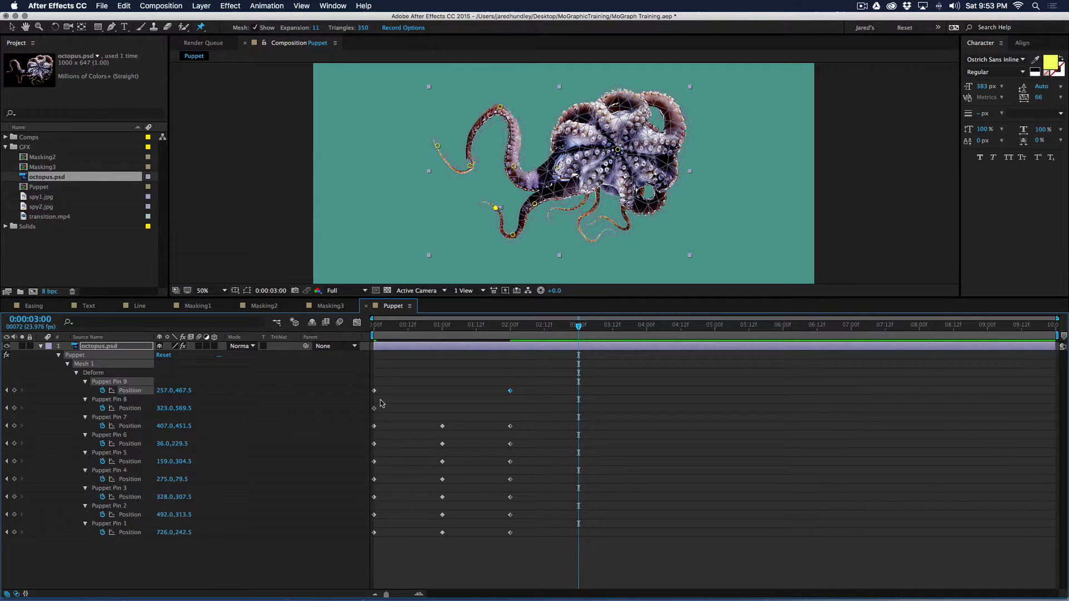
drag(386, 385, 361, 543)
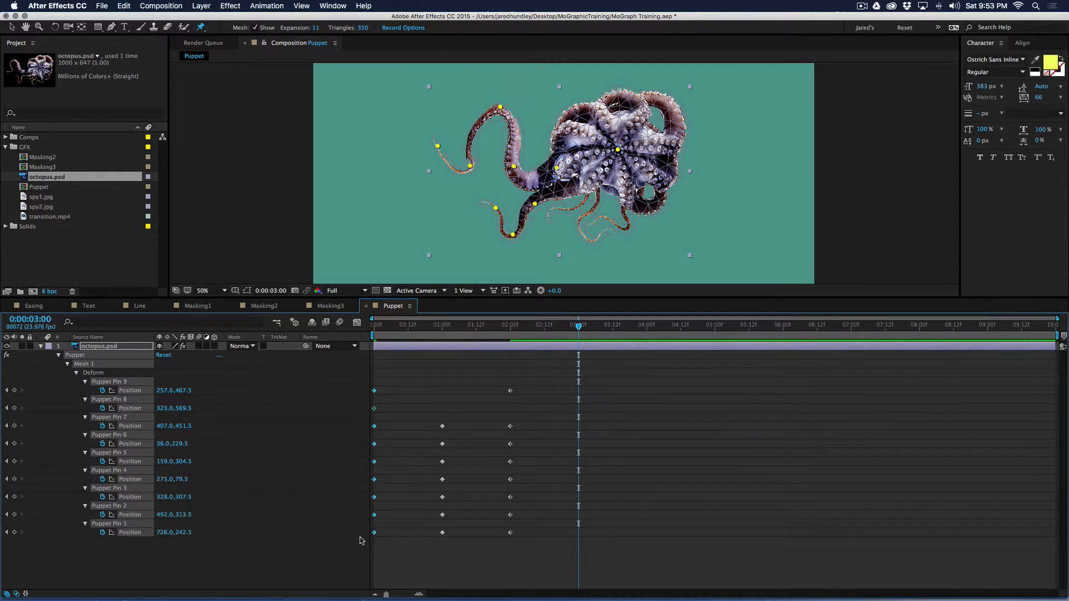
key(super)
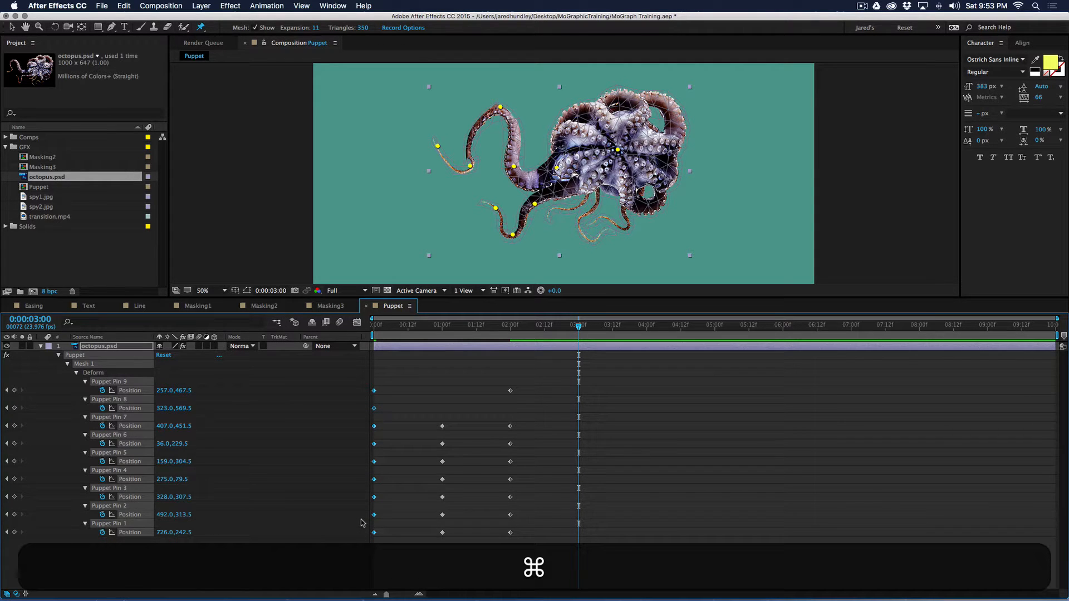
key(super+c)
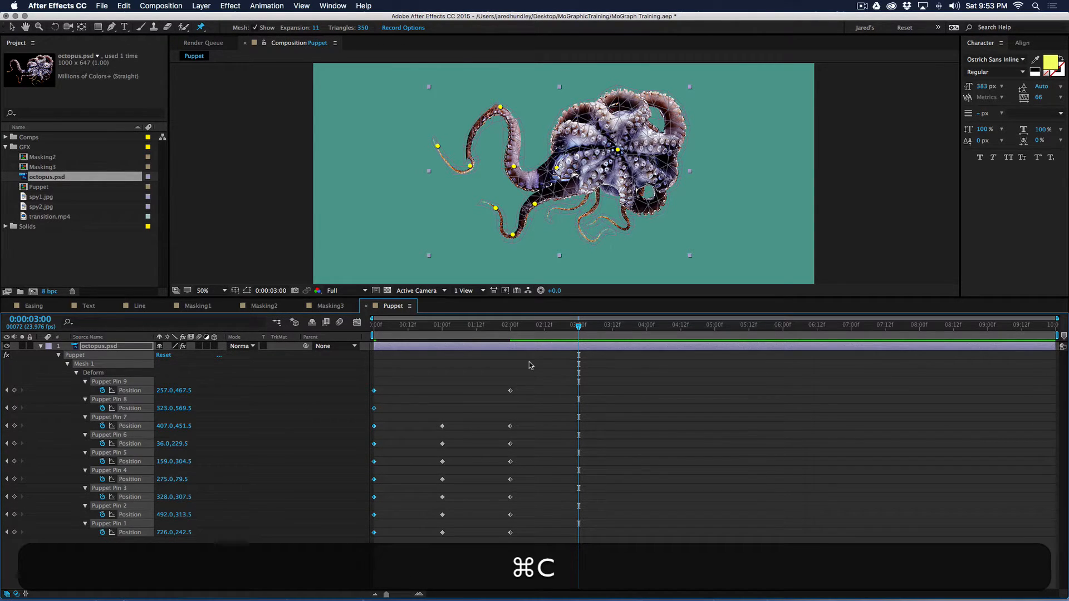
drag(577, 327, 577, 327)
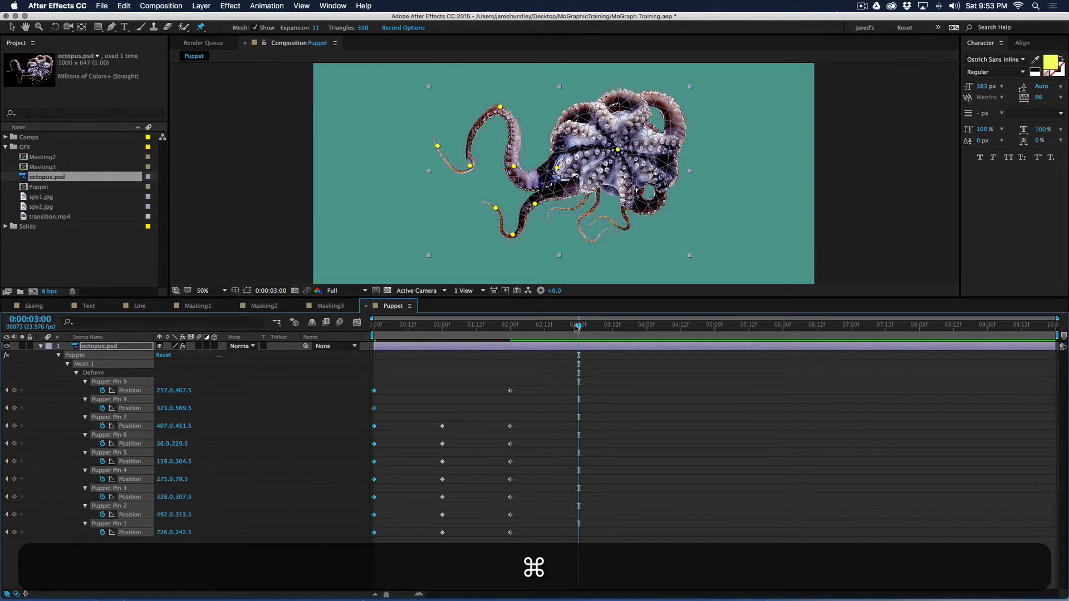
key(super+v)
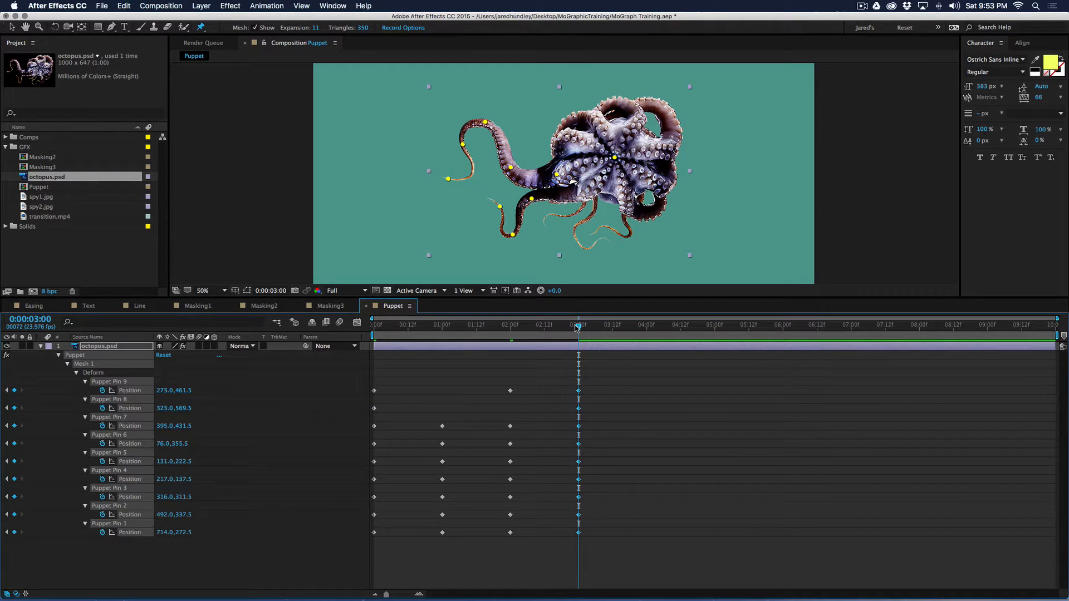
End the work area at 0:00:03:00 and preview the octopus animation.
key(n)
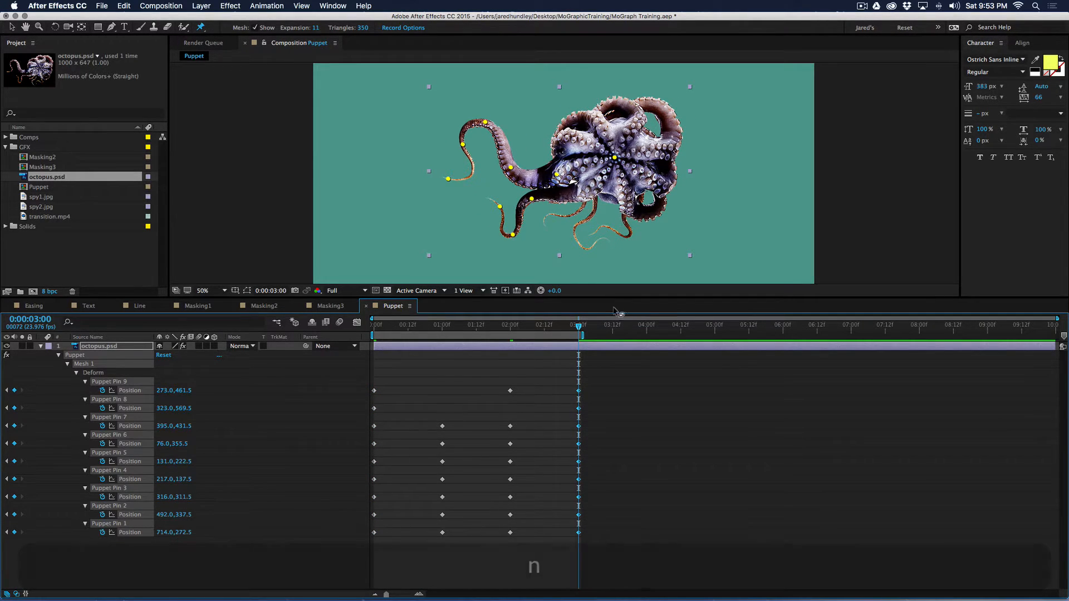
key(space)
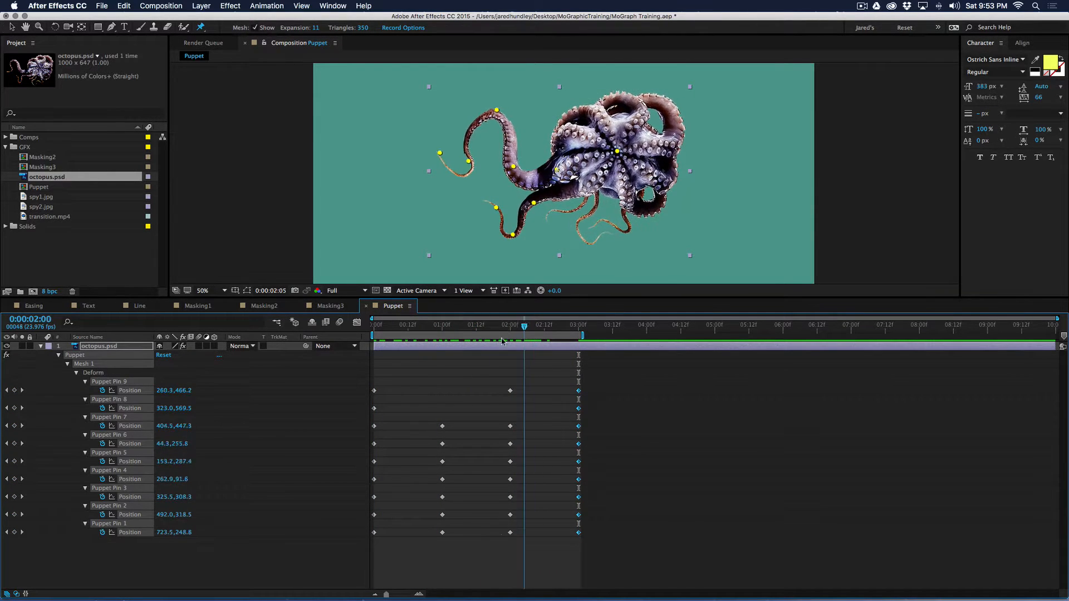
key(space)
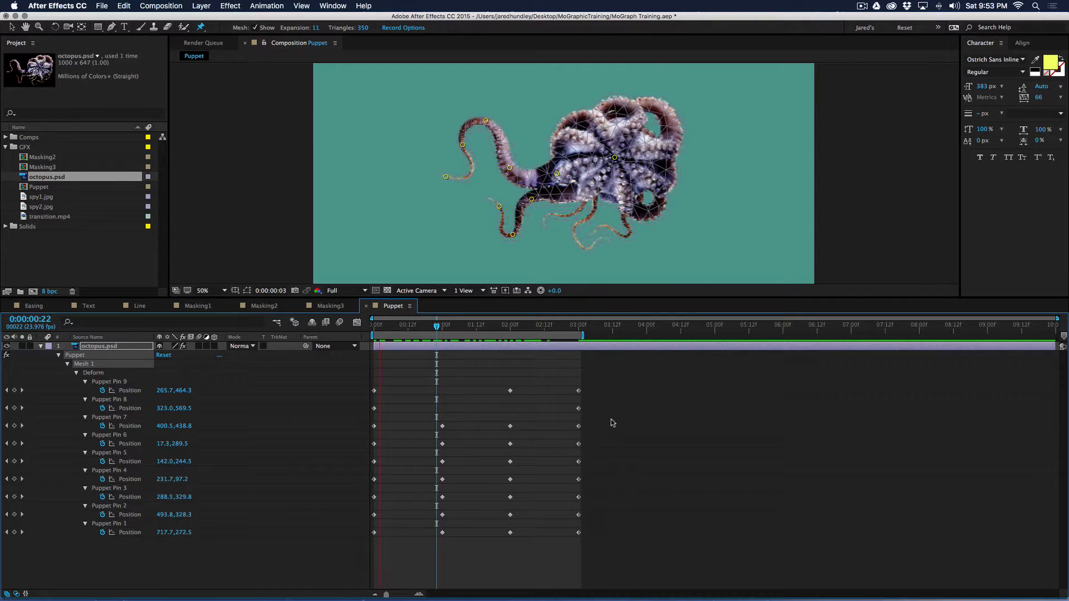
key(space)
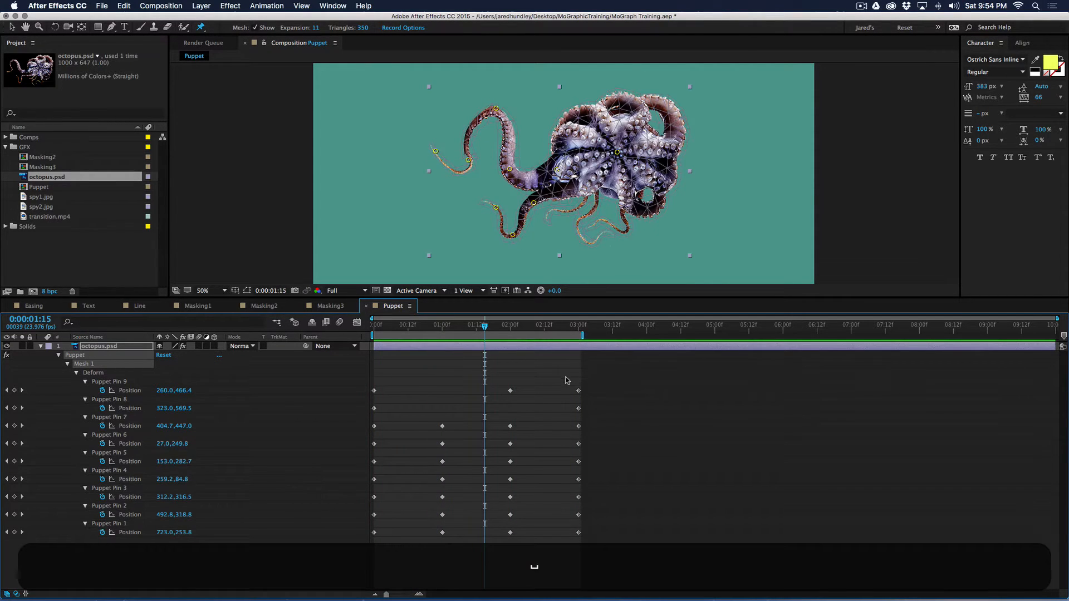
Apply Easy Ease to all the pins' first and last position keyframes.
drag(562, 376, 611, 575)
key(shift)
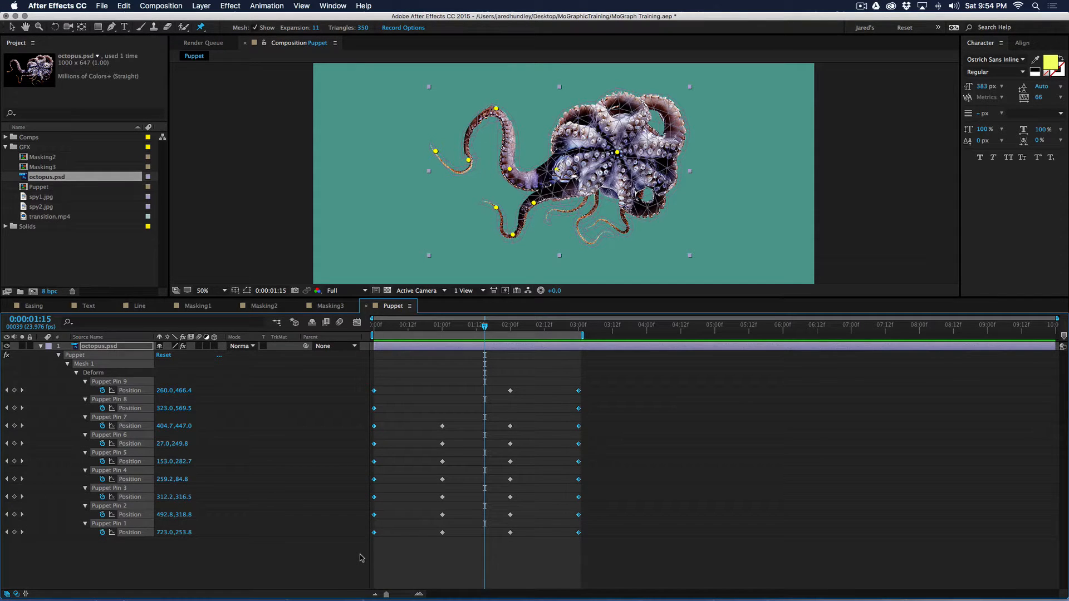
key(F9)
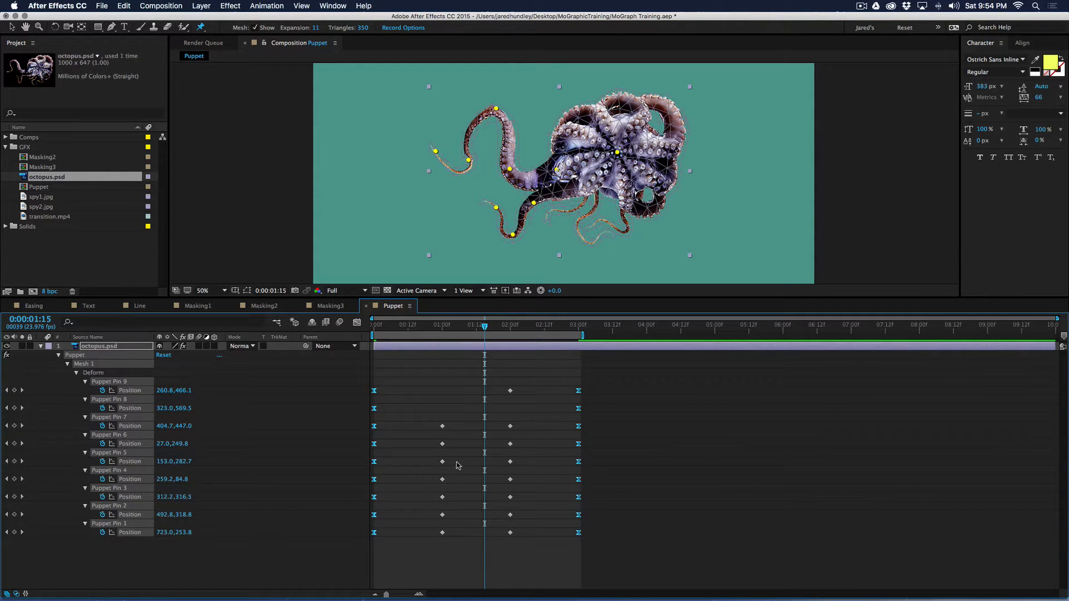
Set the pins' middle keyframes, at one and two seconds, to Rove Across Time and return to the composition's start.
drag(424, 367, 529, 573)
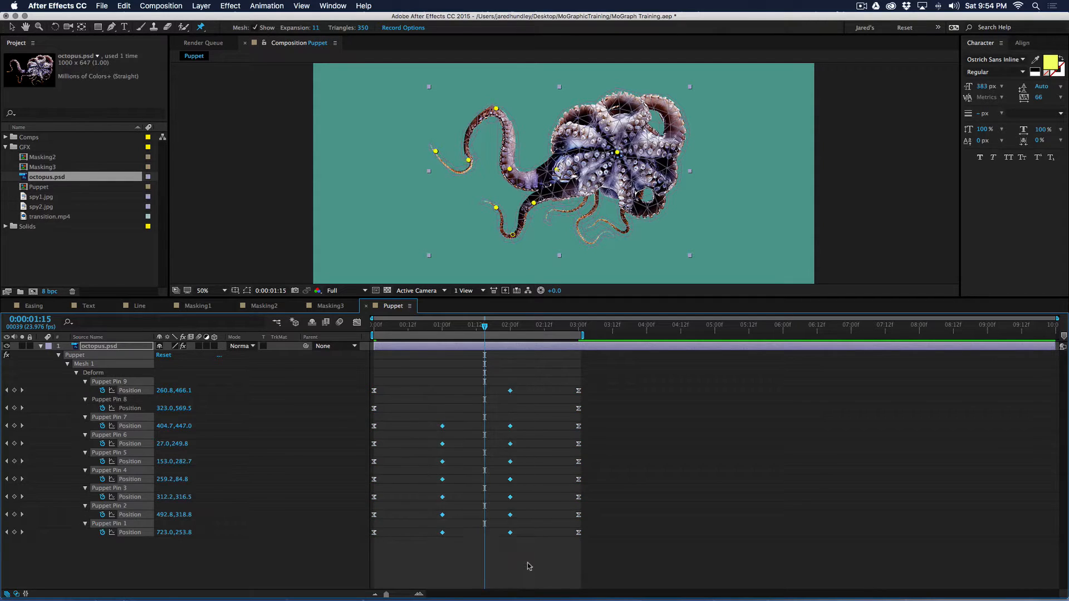
right_click(511, 533)
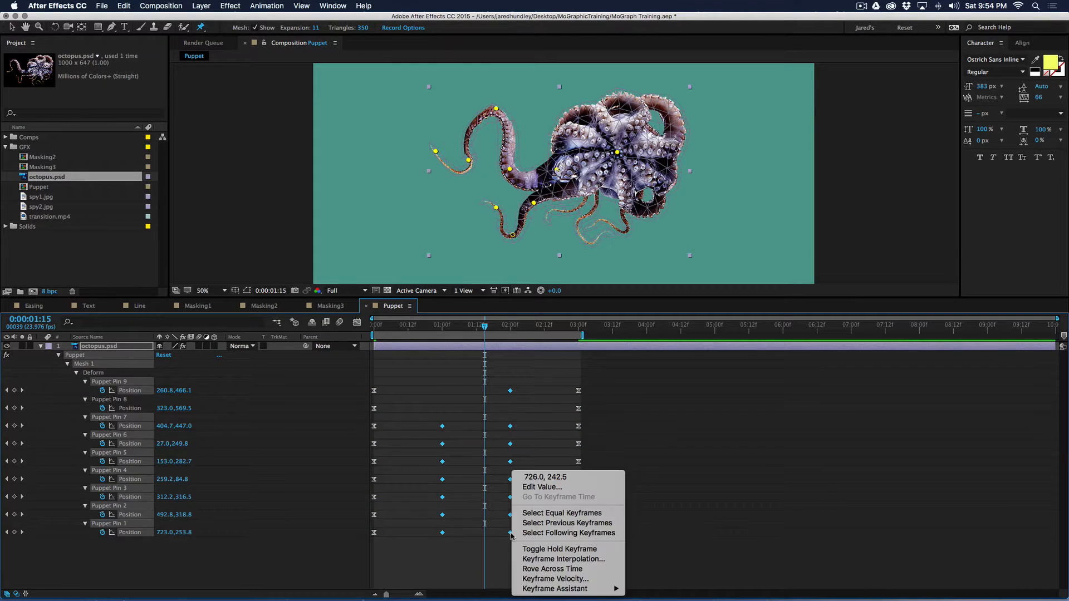
click(553, 570)
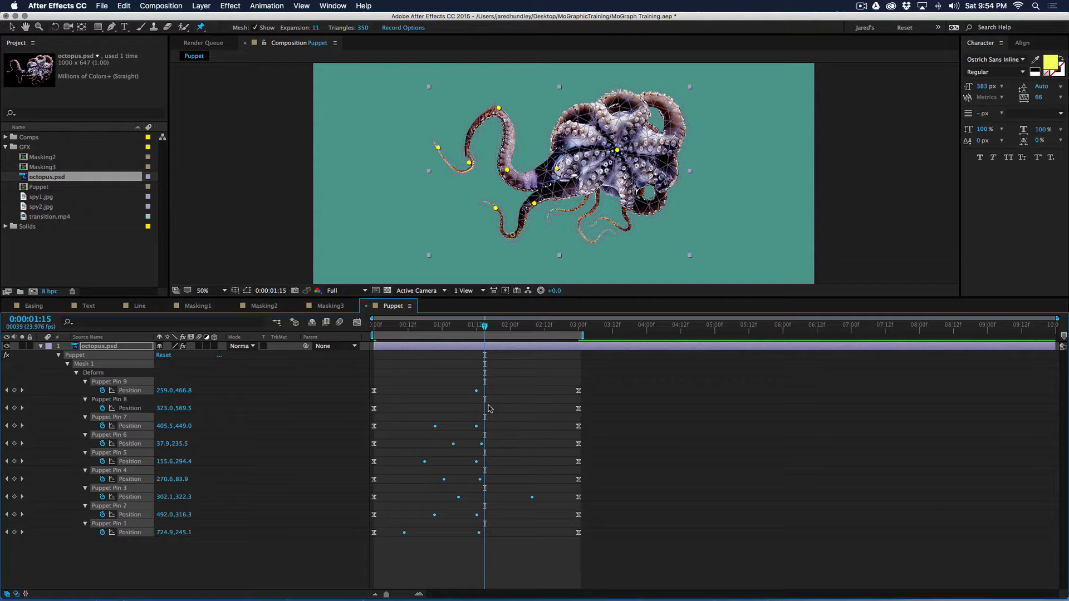
click(477, 327)
drag(477, 327, 374, 327)
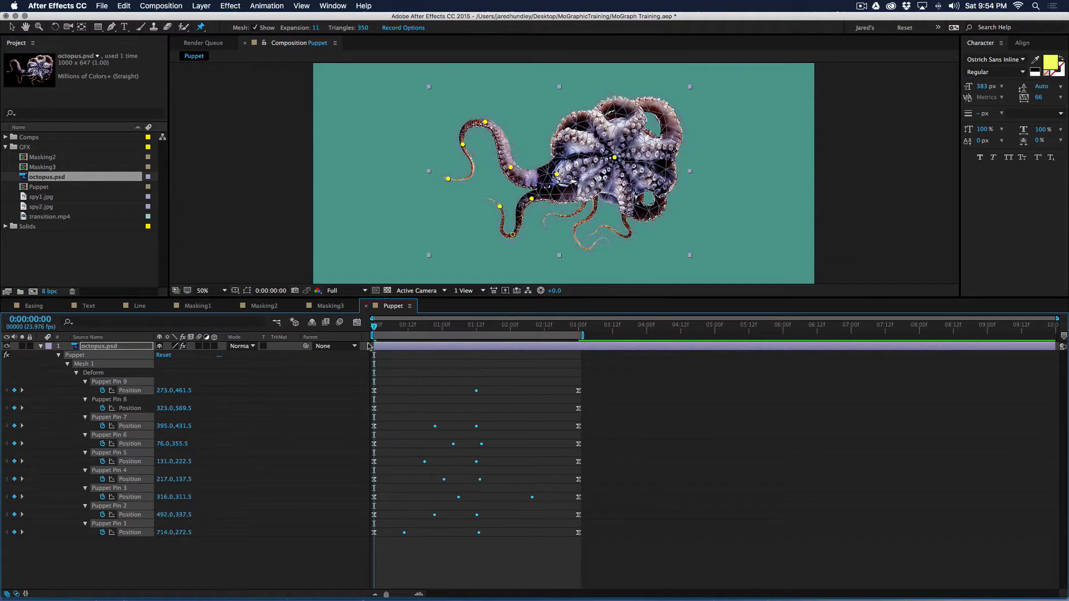
Preview the looping octopus animation from the composition's start.
key(space)
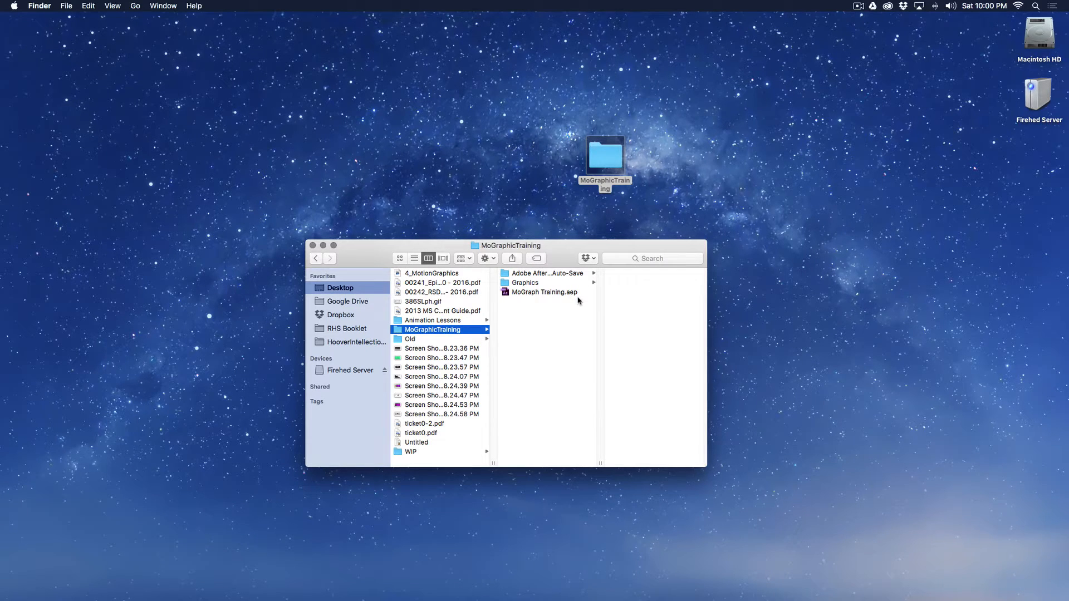
In Finder, open the Gears folder inside MoGraphicTraining's Graphics folder and look through the gear .ai files.
click(552, 284)
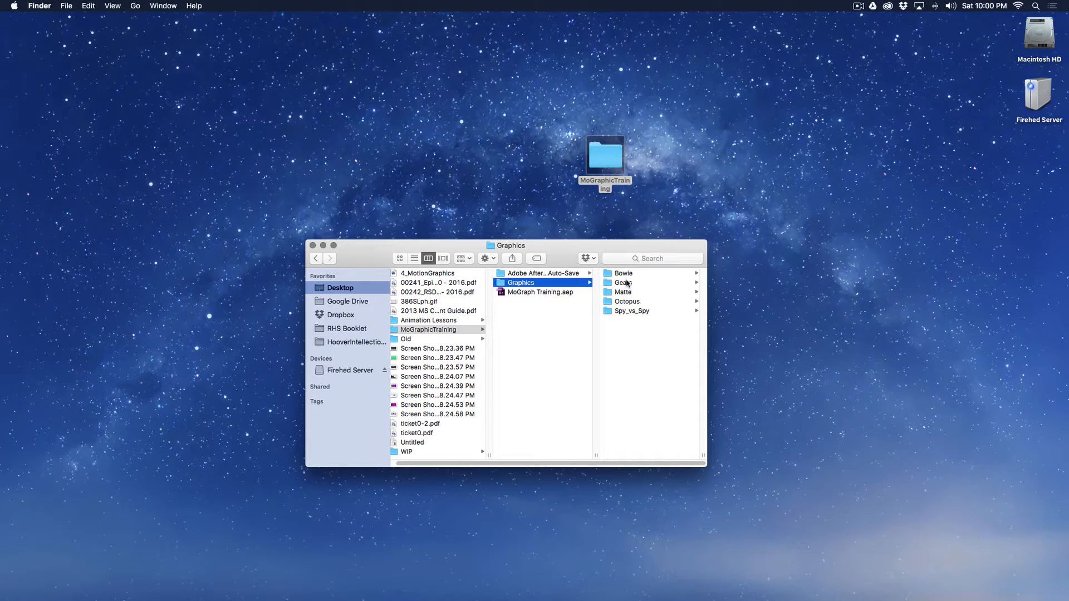
click(627, 283)
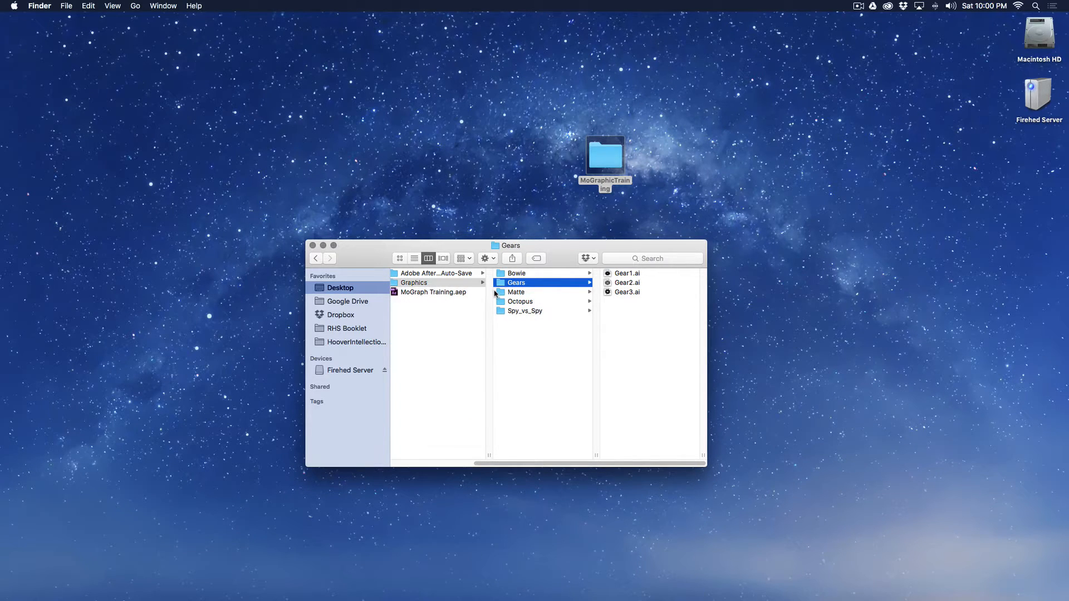
click(631, 274)
click(537, 283)
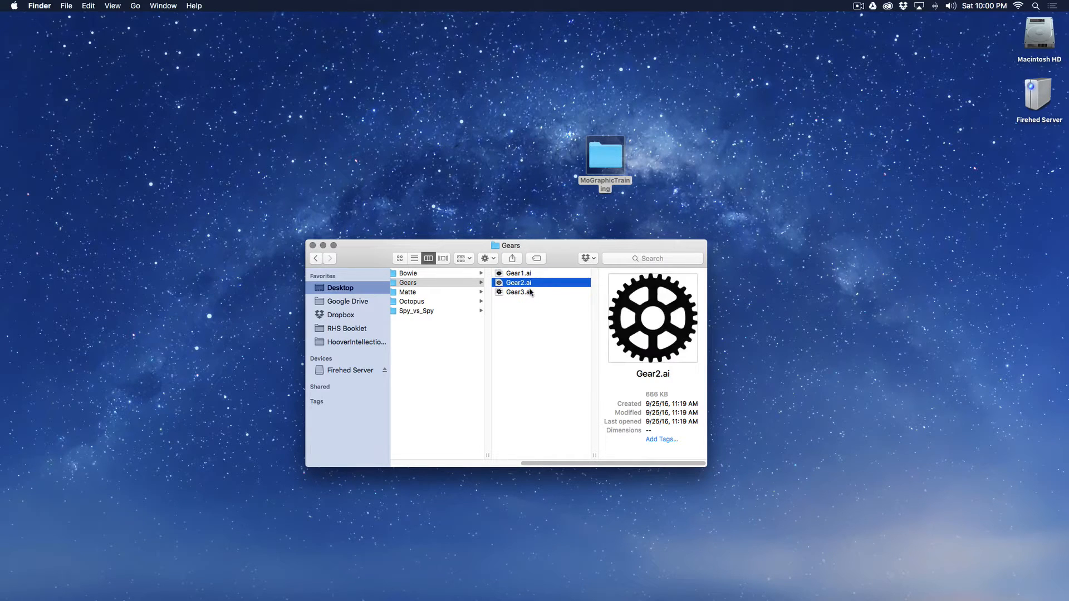
click(530, 293)
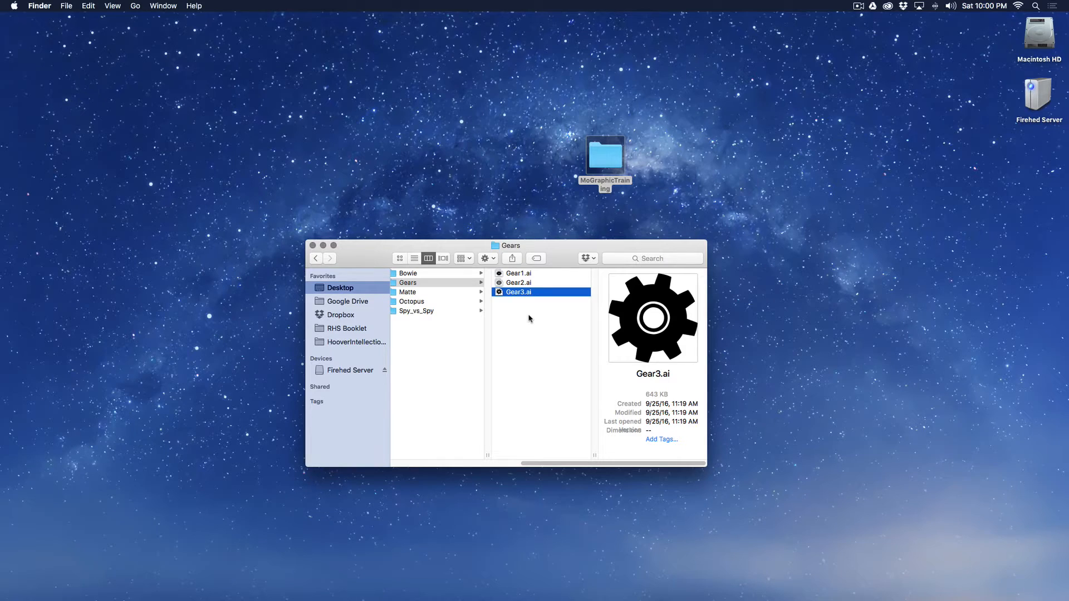
Open Gear1.ai in Illustrator and examine its artwork in Outline and Preview views.
click(536, 275)
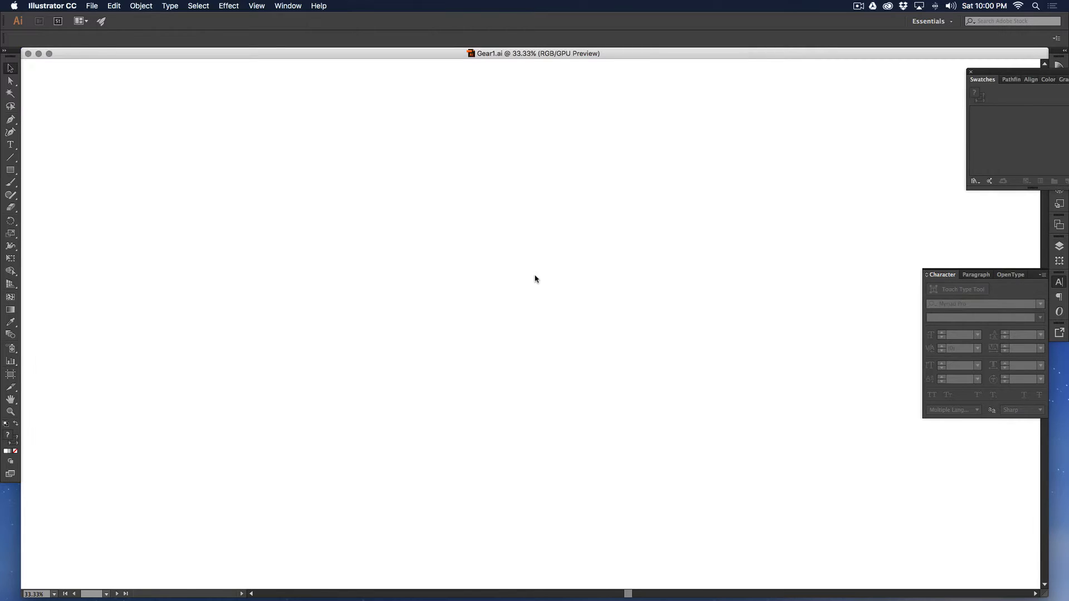
key(space)
drag(676, 324, 506, 241)
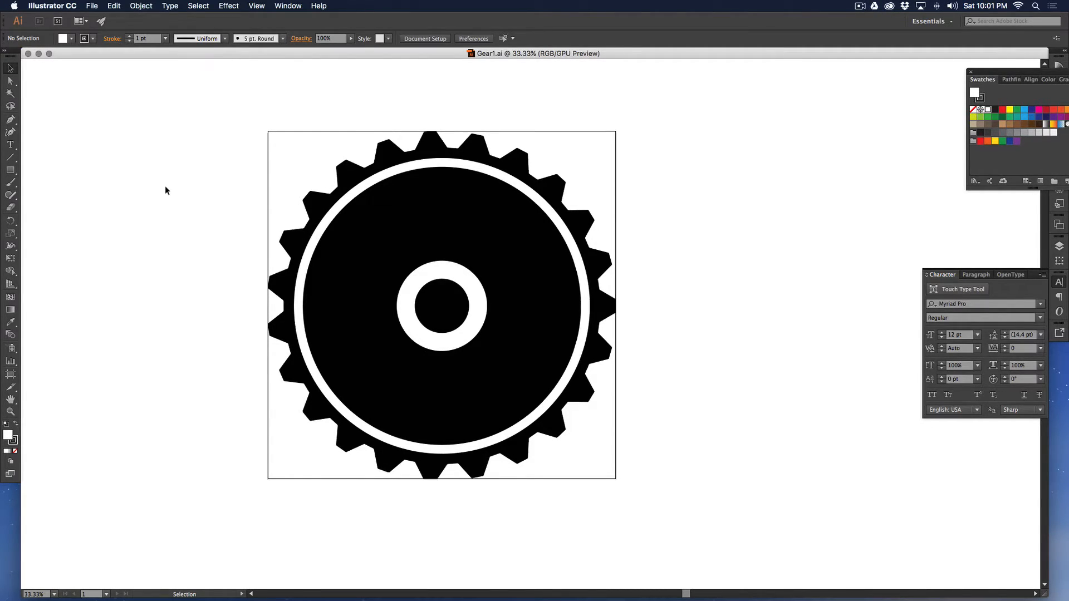
key(super+y)
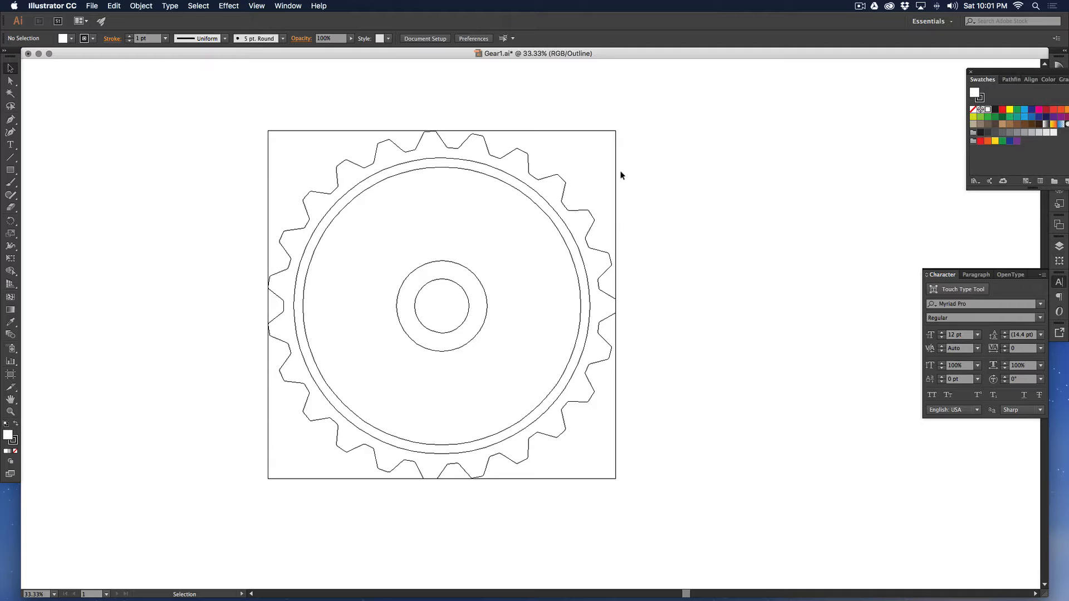
key(super+y)
drag(530, 196, 508, 243)
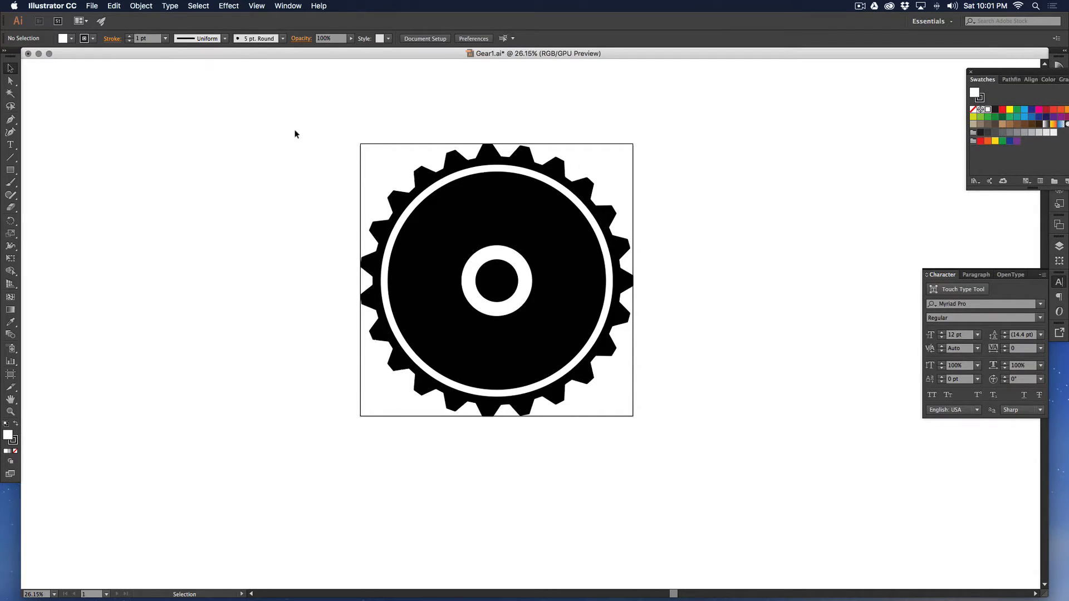
Close the Gear1.ai document and switch back to After Effects.
key(super+w)
click(671, 407)
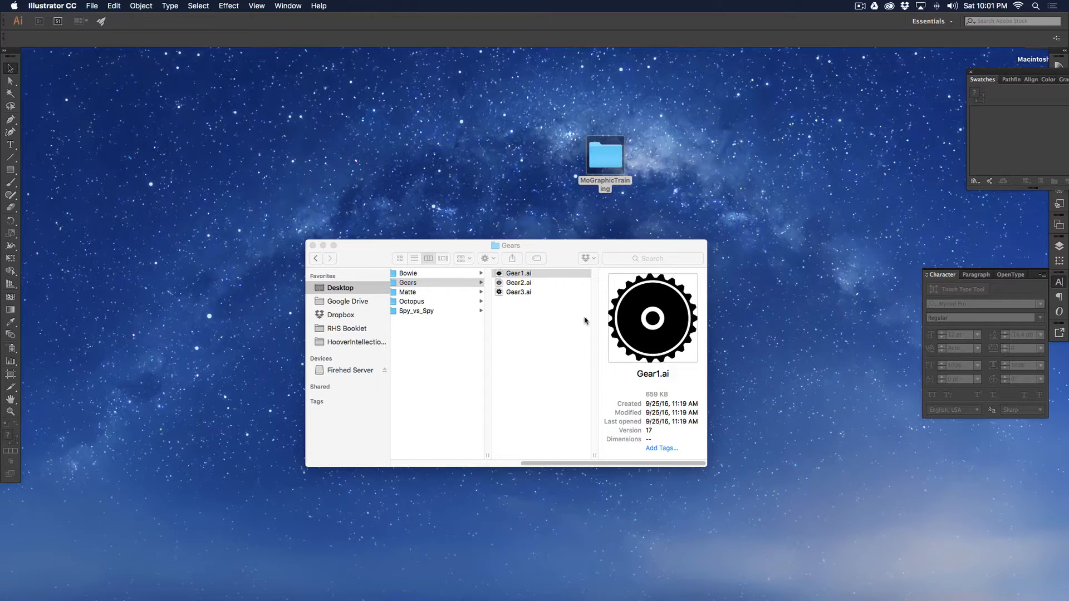
click(567, 277)
click(575, 502)
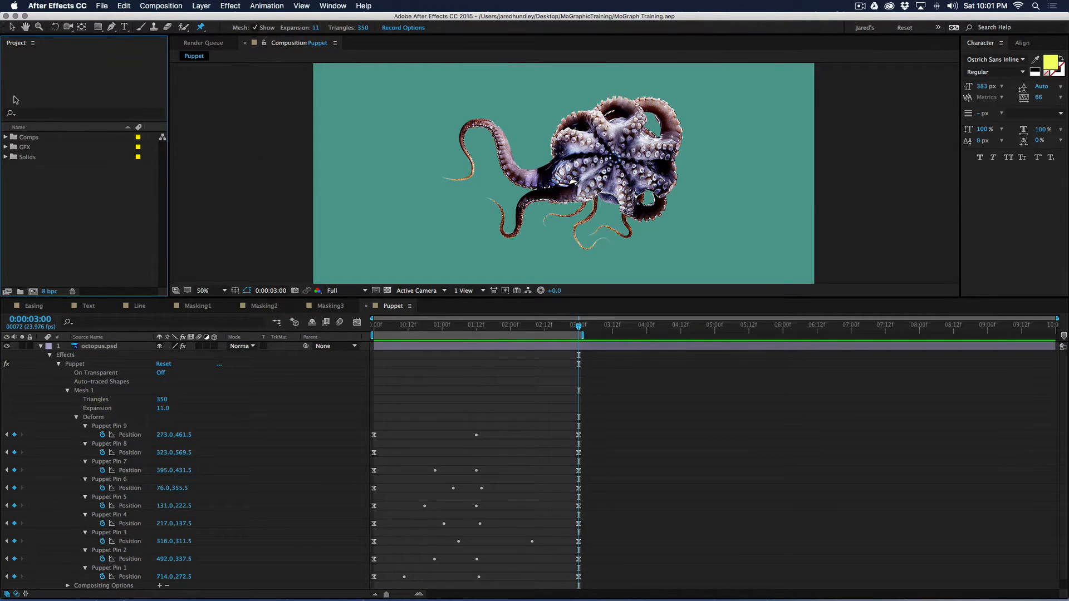
Create a composition named Illustrator_Gears with a yellow background color, RGB 235, 179, 0.
click(172, 4)
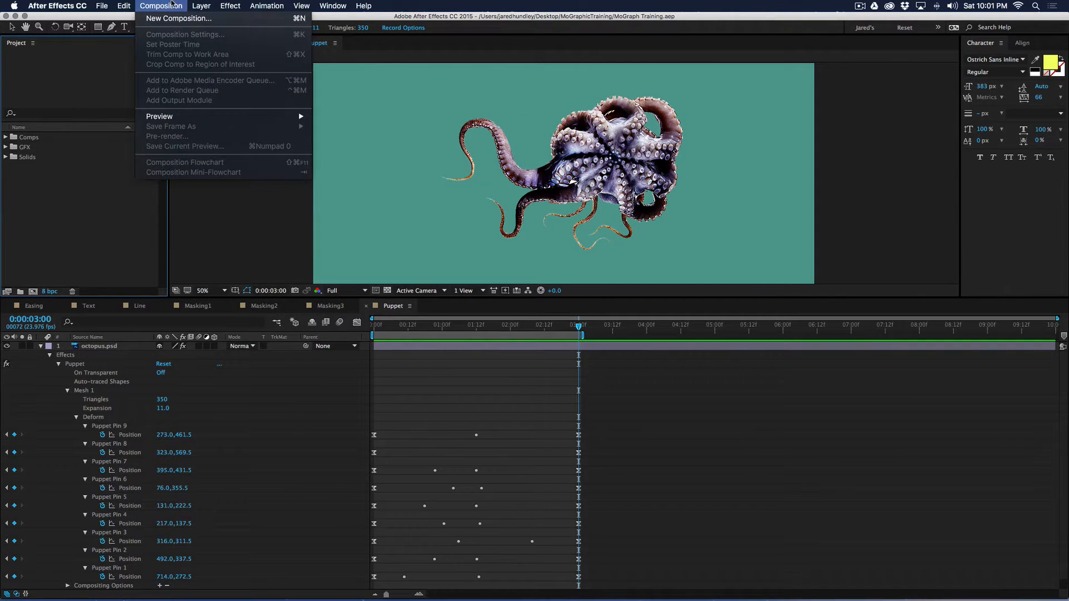
click(175, 18)
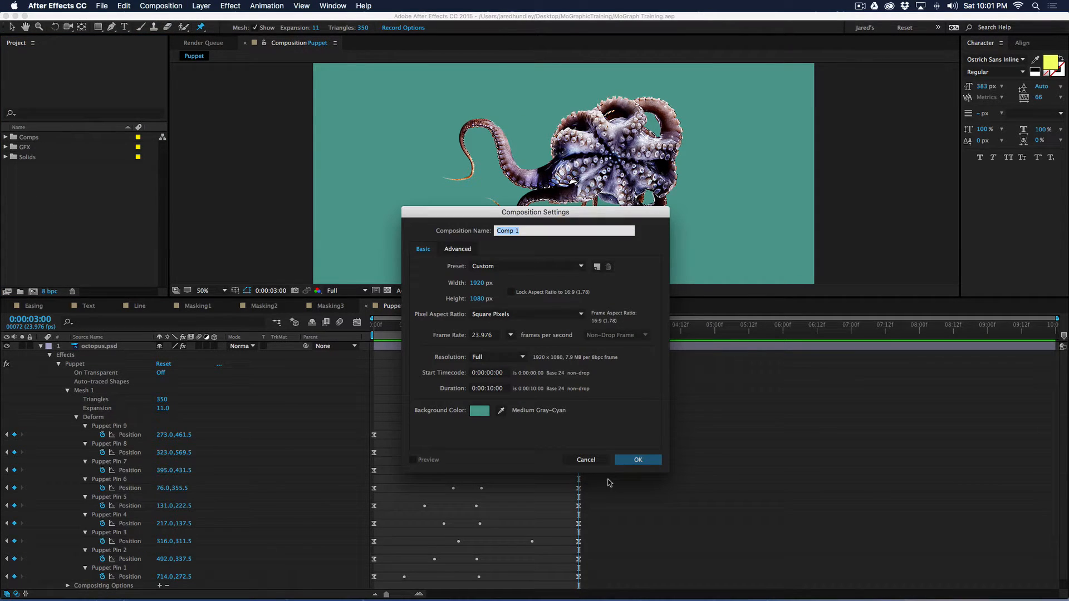
text(Ill)
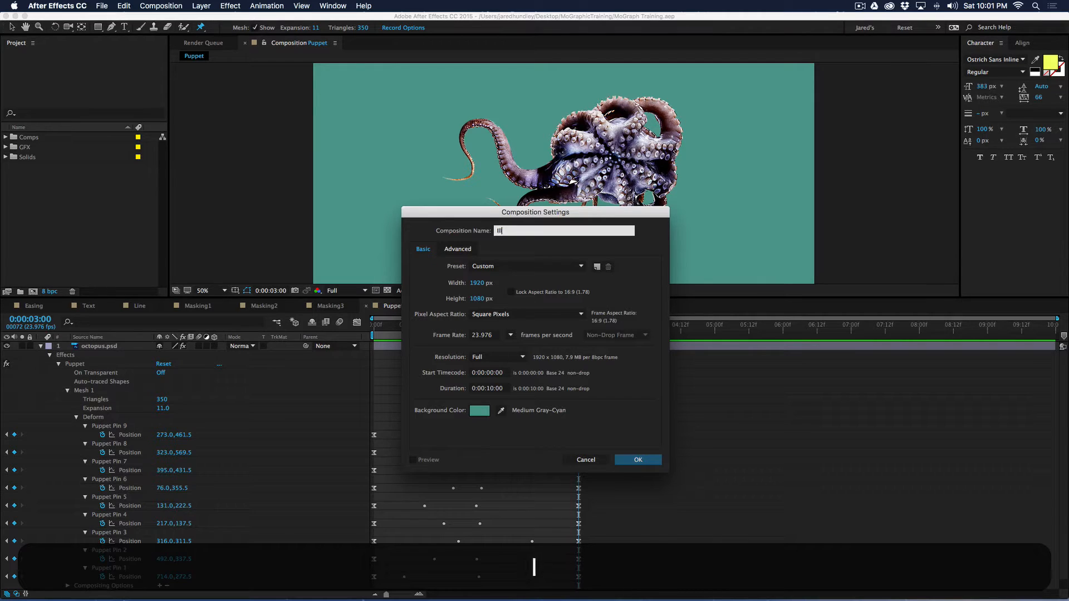
text(ustrator_Gears)
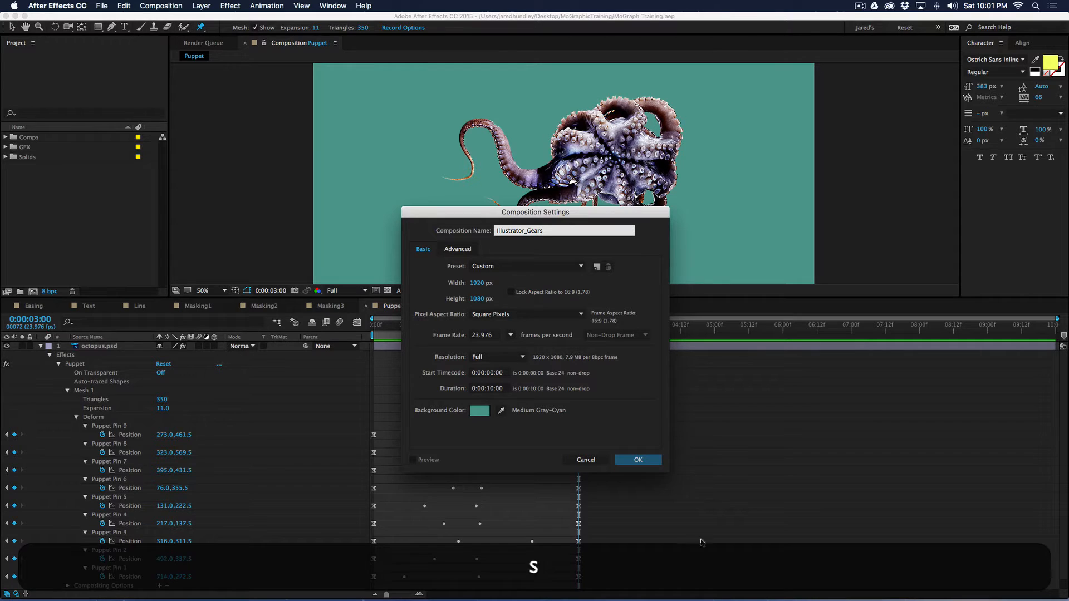
click(479, 410)
drag(476, 467, 473, 475)
drag(453, 372, 466, 367)
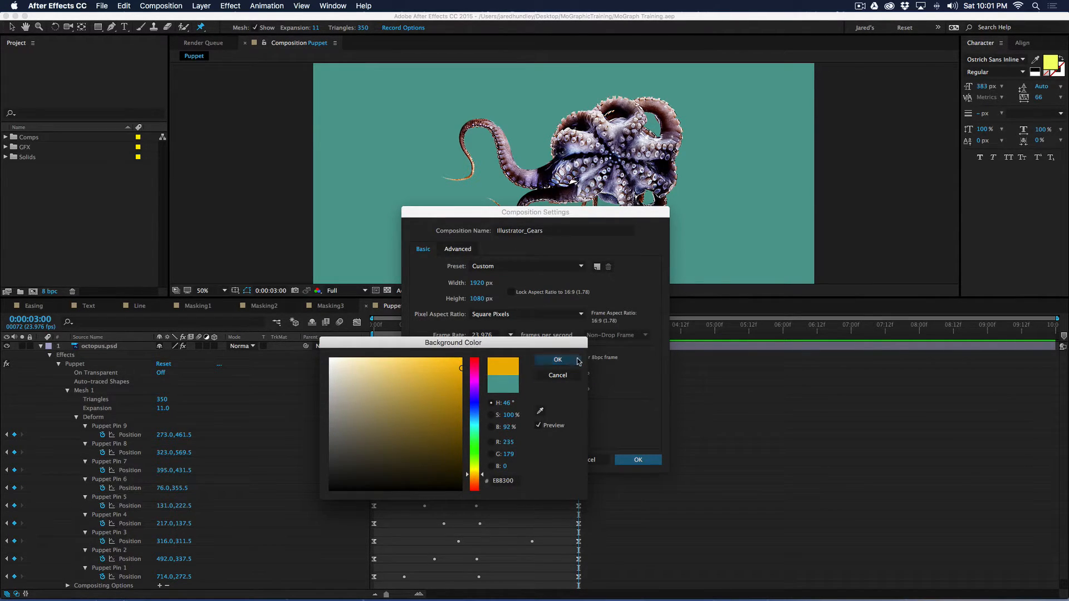
click(557, 360)
click(638, 460)
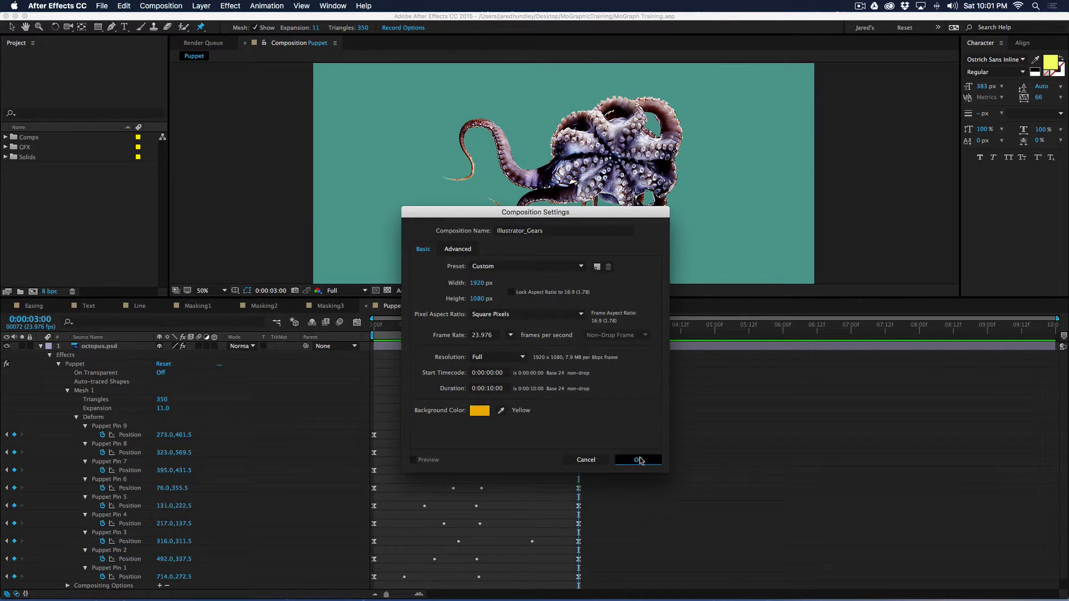
Import Gear1.ai, Gear2.ai and Gear3.ai from MoGraphicTraining's Graphics/Gears folder into the project.
drag(425, 328, 612, 327)
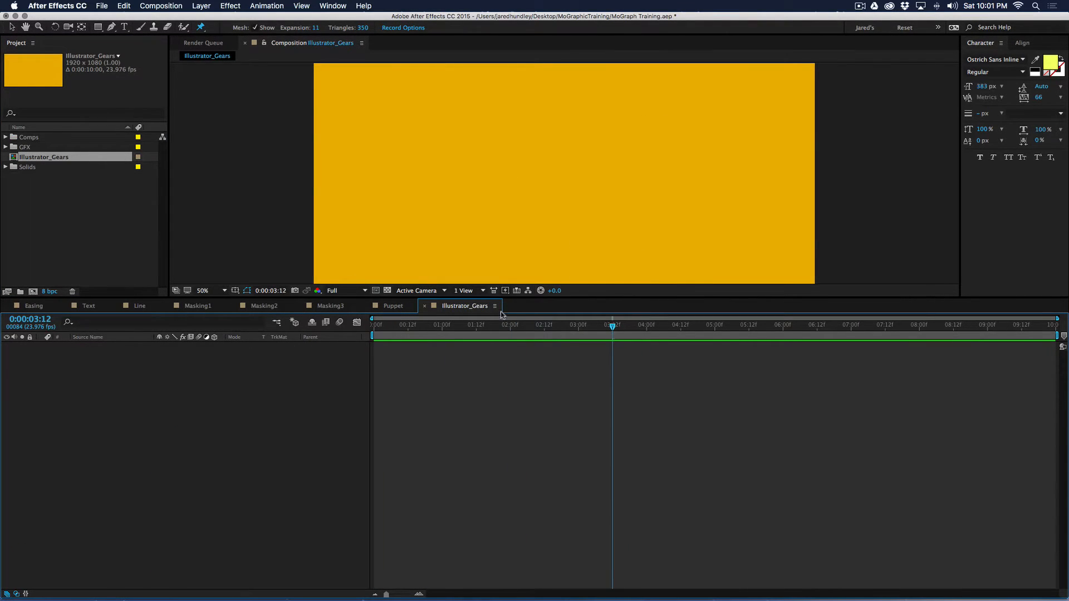
click(64, 195)
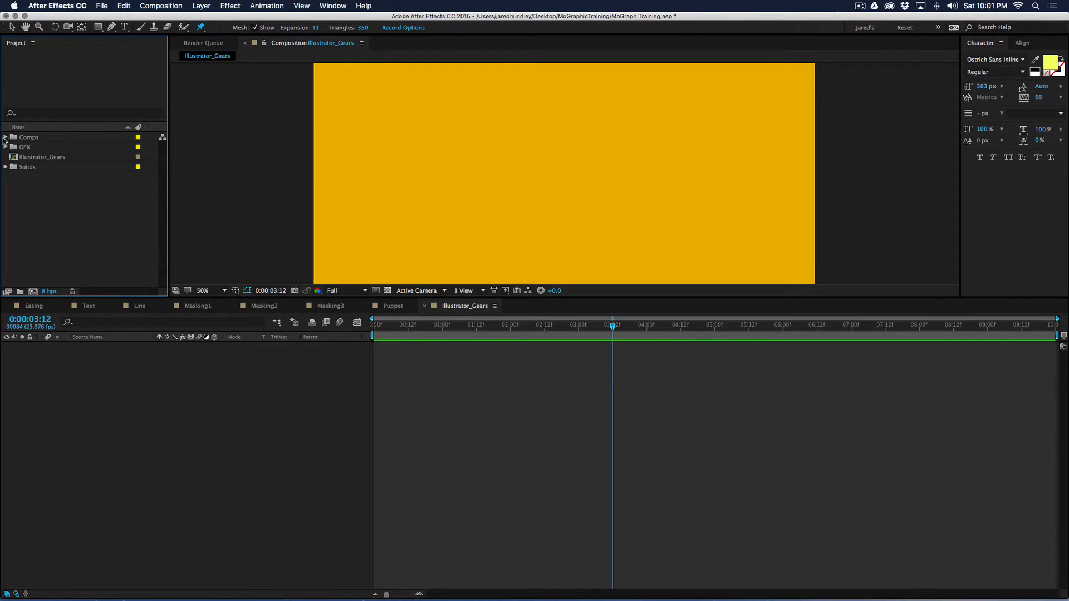
double_click(38, 193)
click(396, 140)
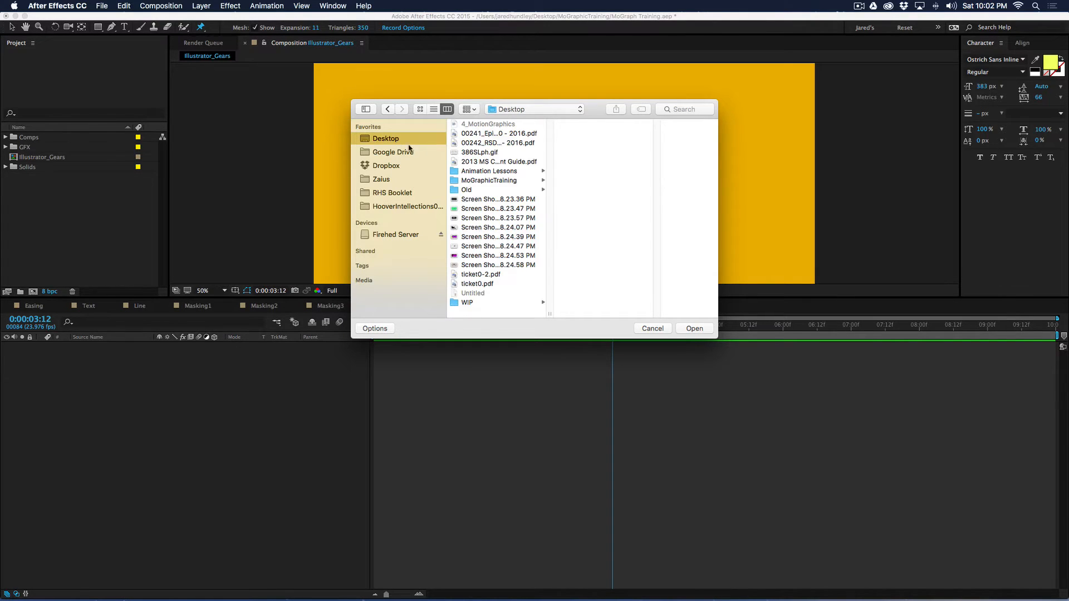
click(482, 180)
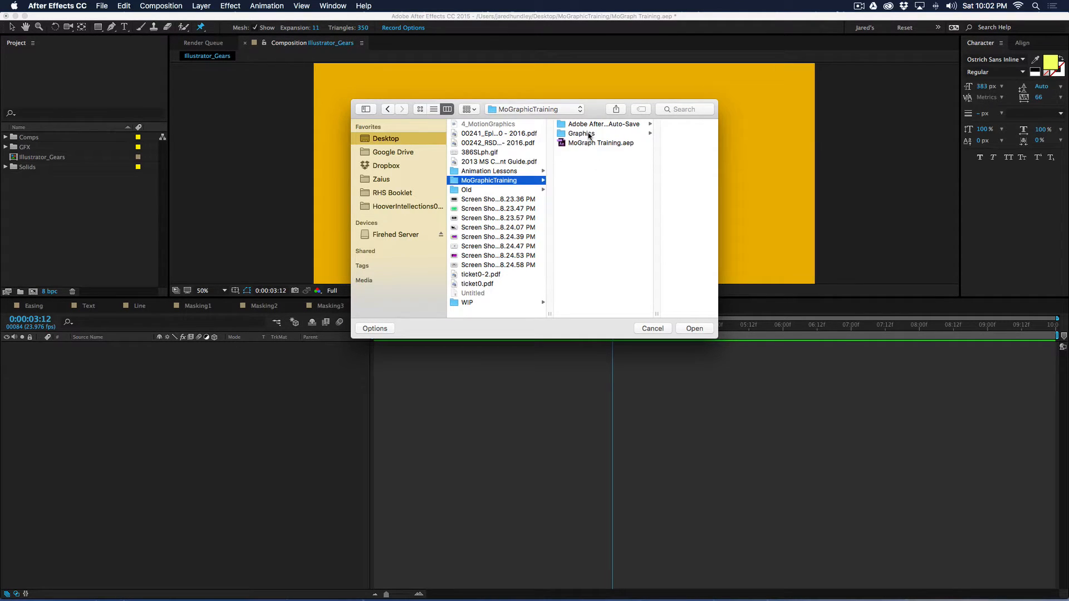
click(590, 135)
click(646, 134)
click(637, 124)
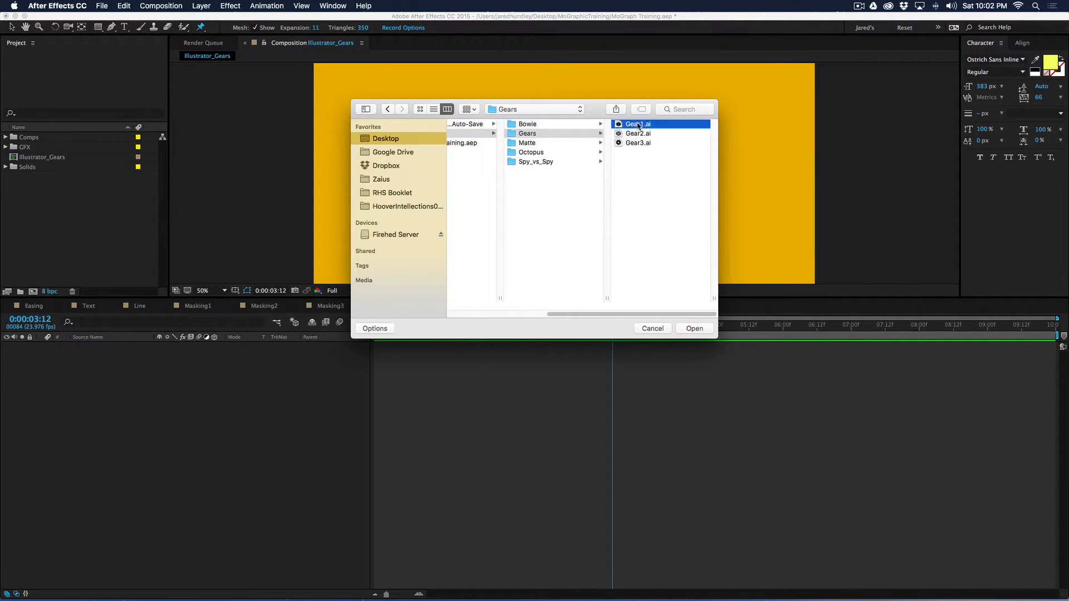
shift+click(533, 143)
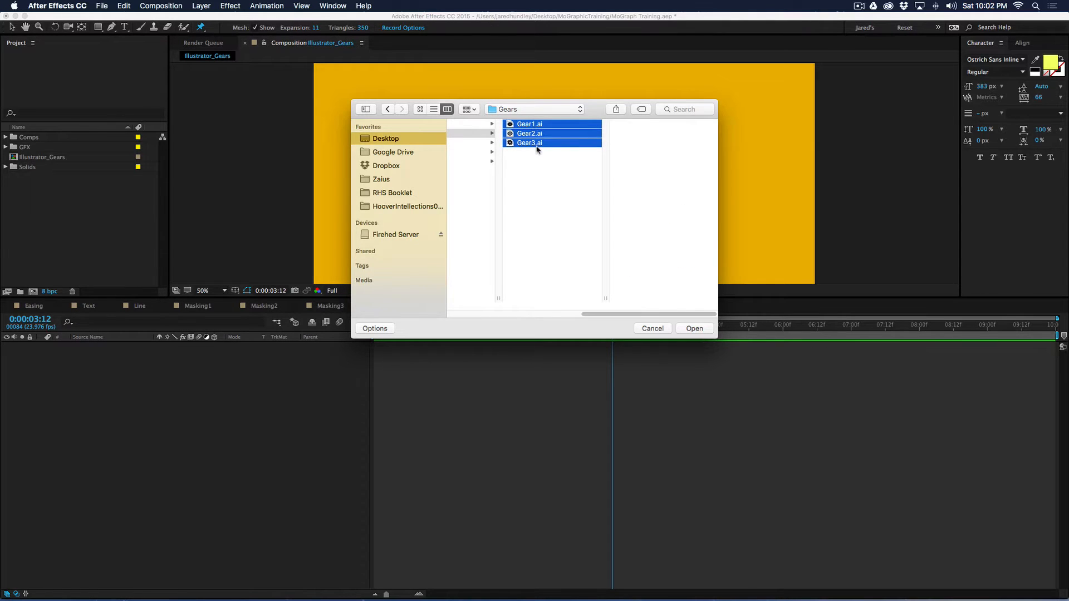
click(694, 328)
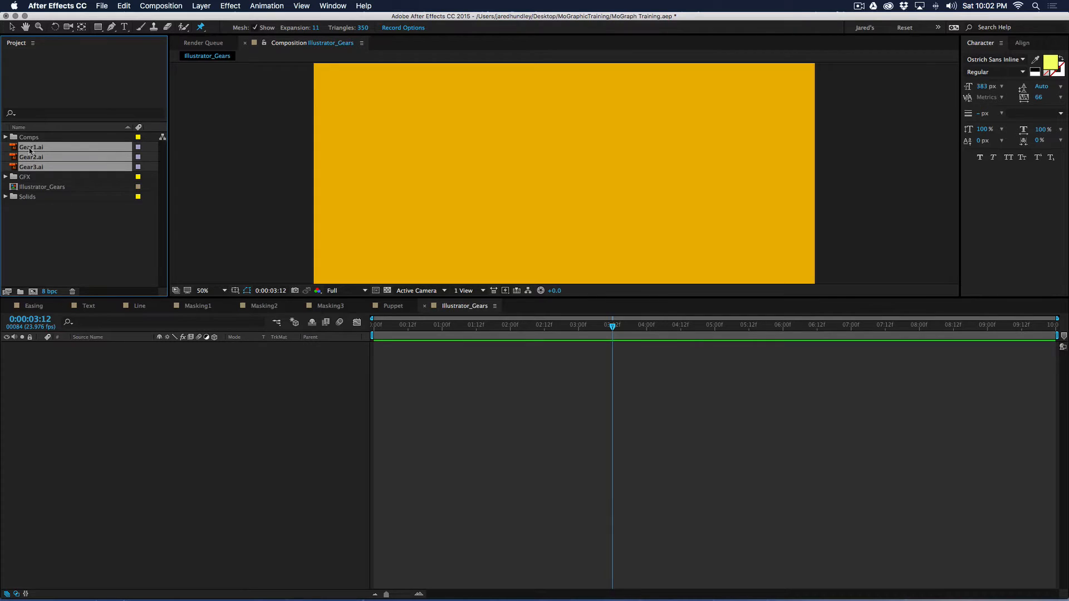
File the three gear files in the GFX folder and the Illustrator_Gears composition in Comps, then expand GFX.
drag(34, 169, 35, 136)
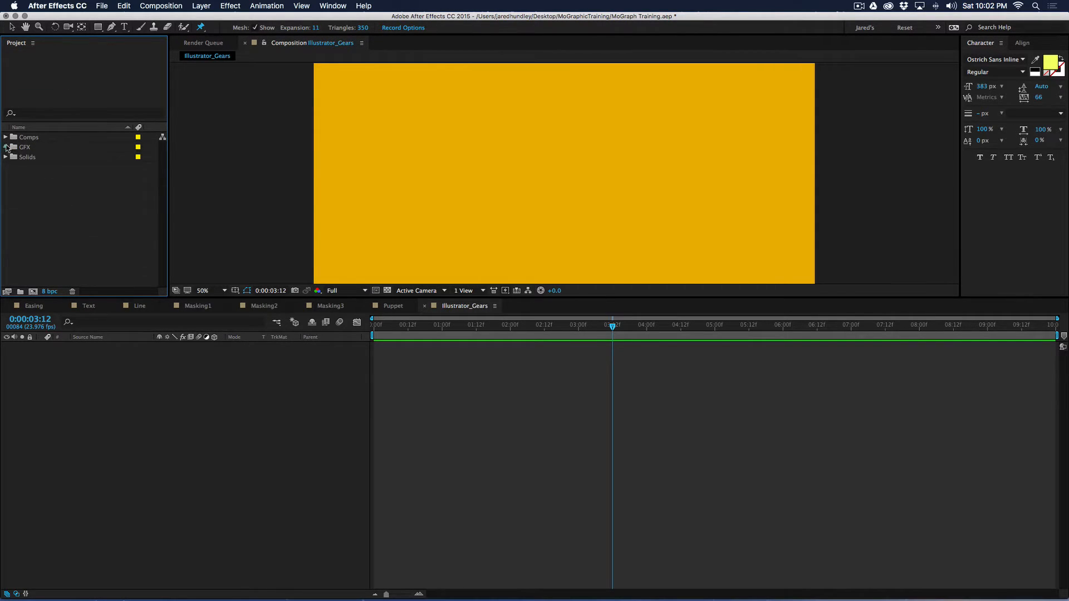
click(6, 147)
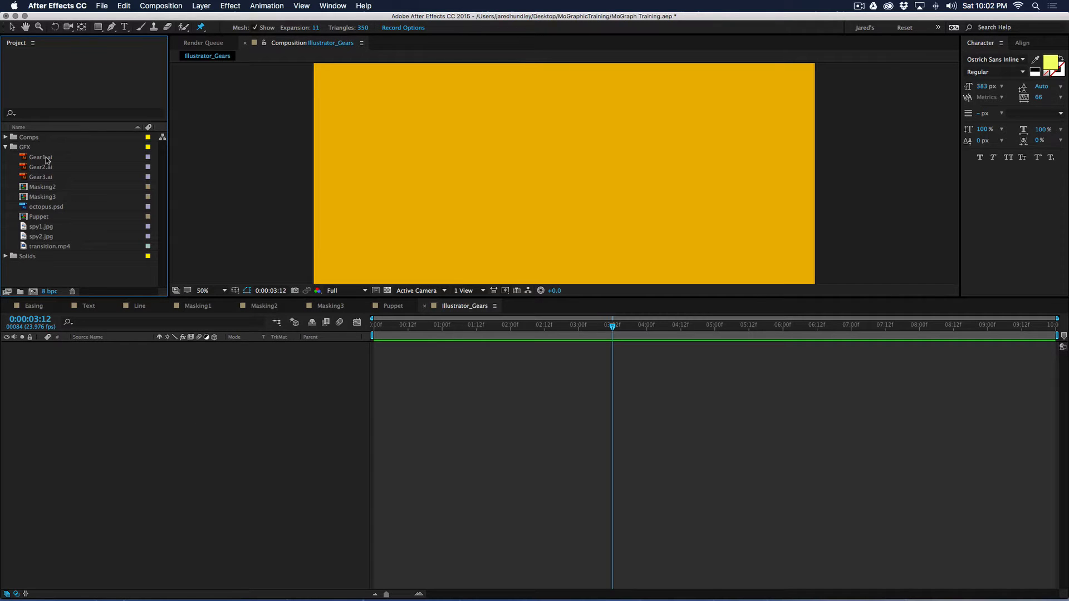
click(46, 159)
click(44, 169)
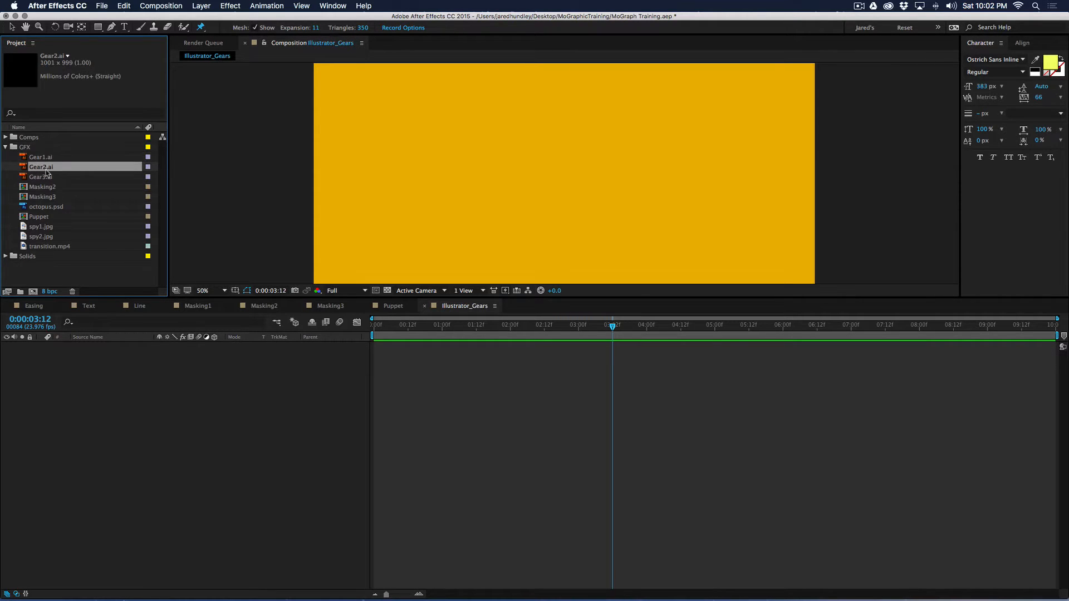
click(51, 178)
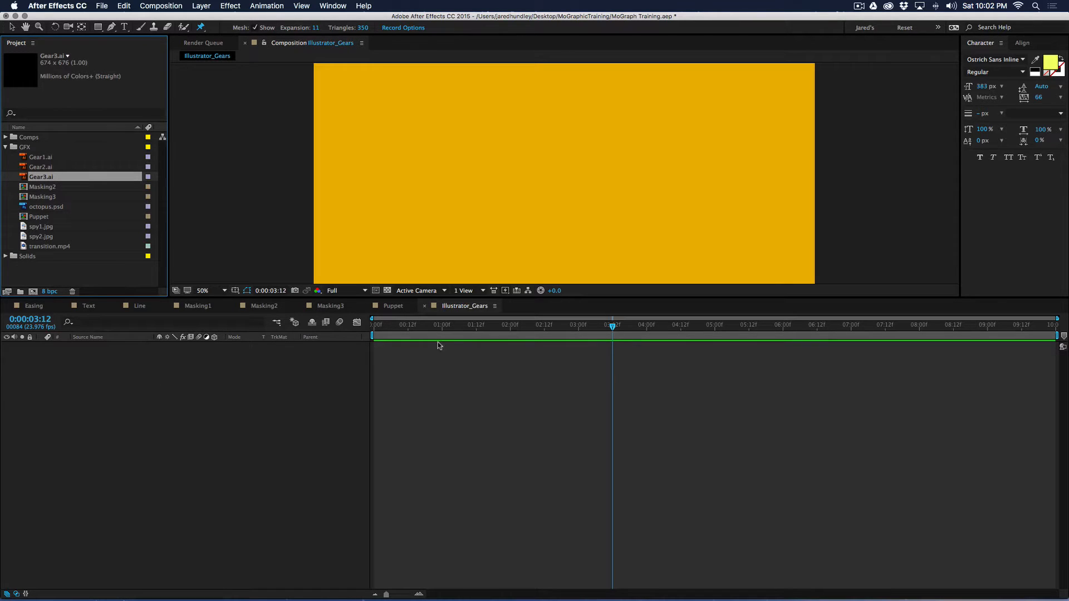
End the work area at 0:00:03:00 and add Gear1.ai to the Illustrator_Gears composition.
drag(381, 326, 579, 332)
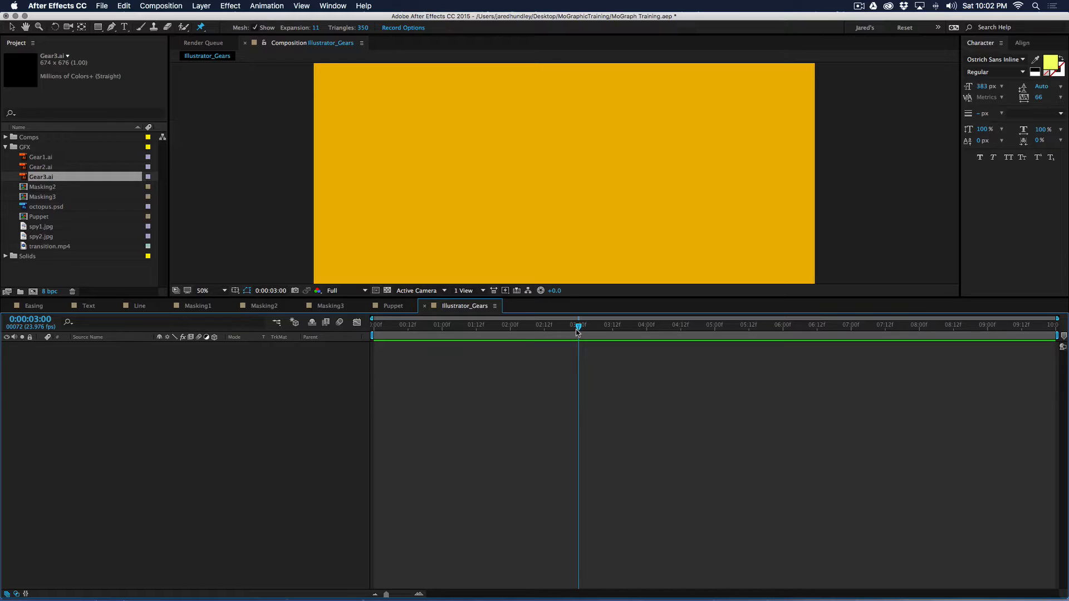
key(n)
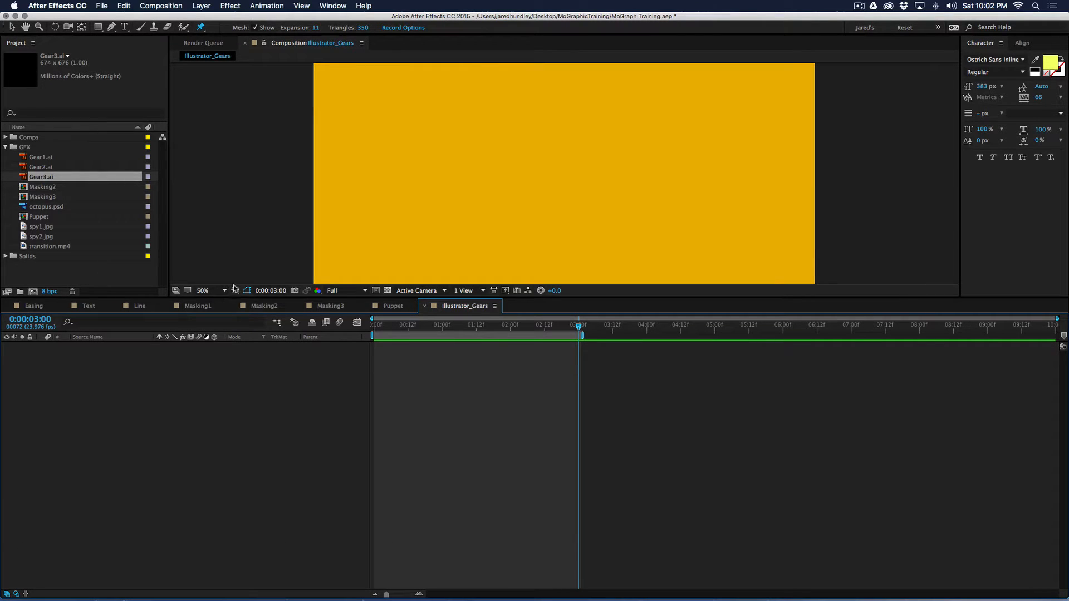
drag(29, 158, 149, 412)
Activate the Selection tool and return the playhead to the start of the Illustrator_Gears composition.
scroll(534, 162, down, 2)
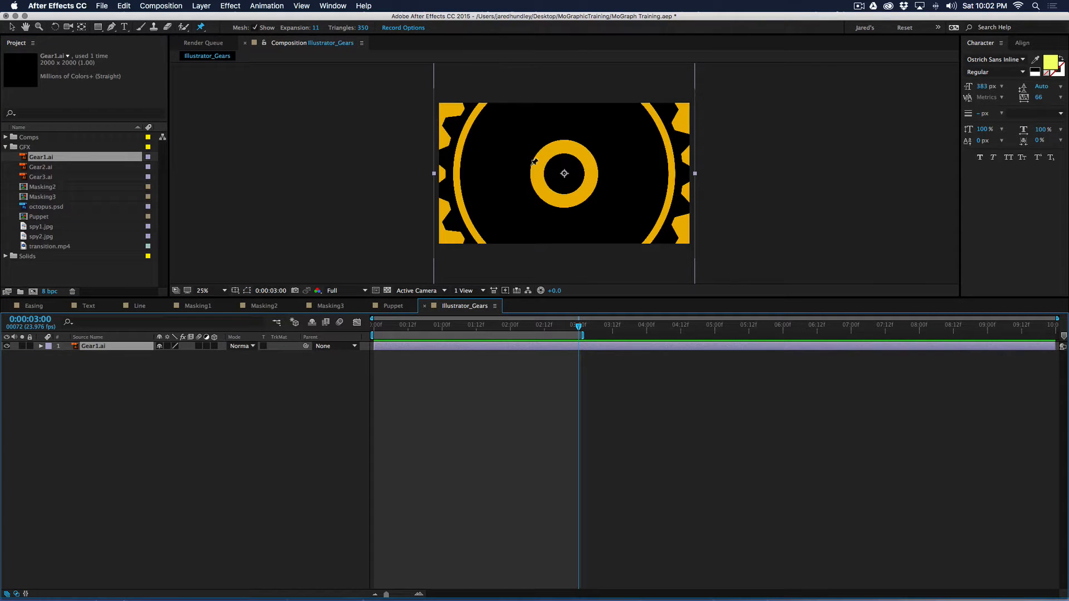
click(11, 26)
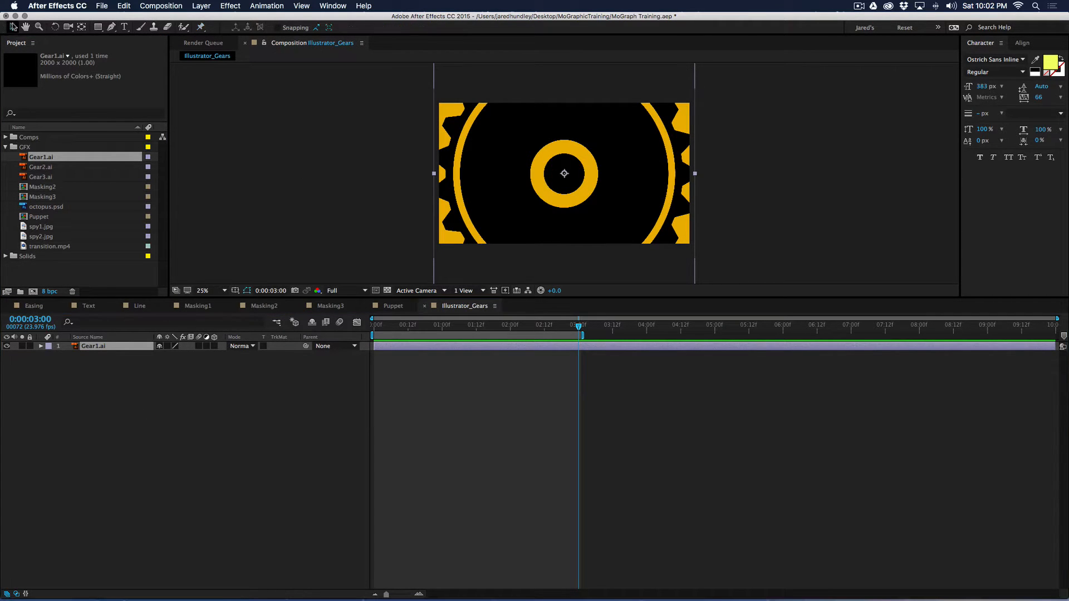
scroll(646, 246, down, 1)
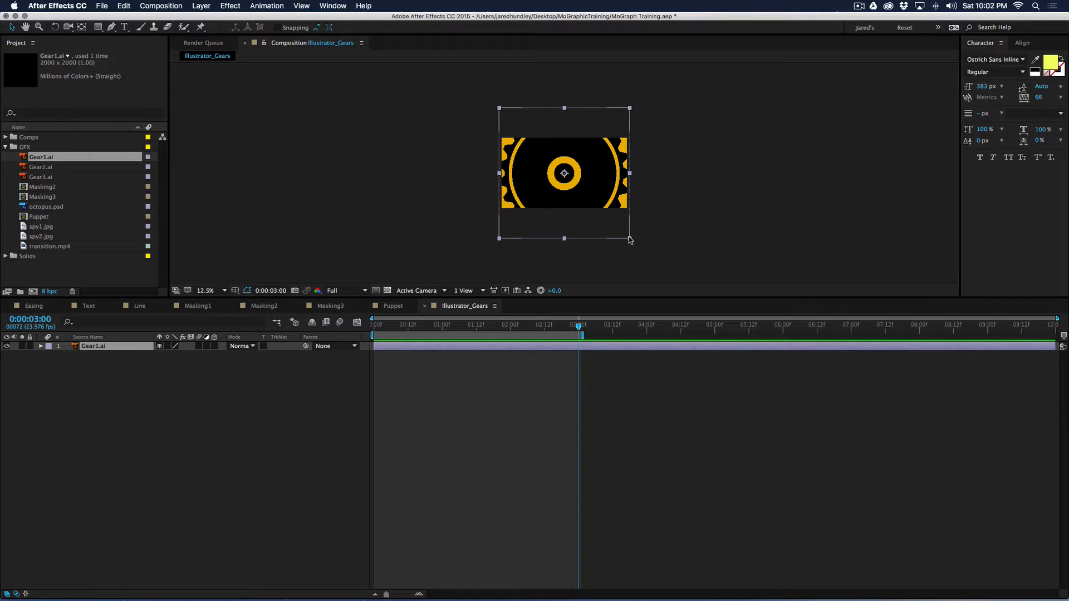
key(shift)
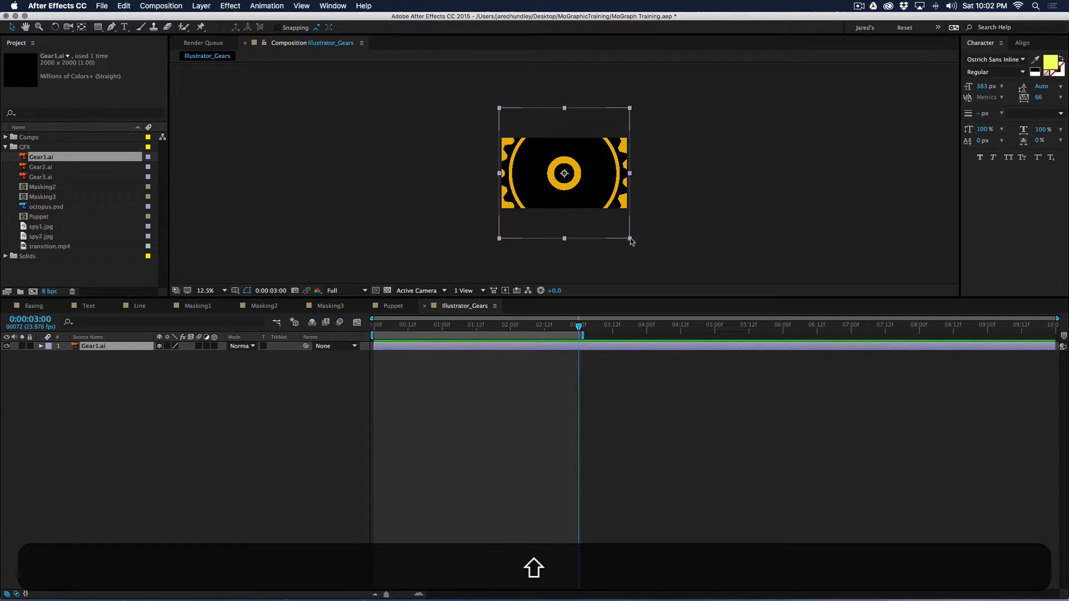
drag(511, 326, 323, 318)
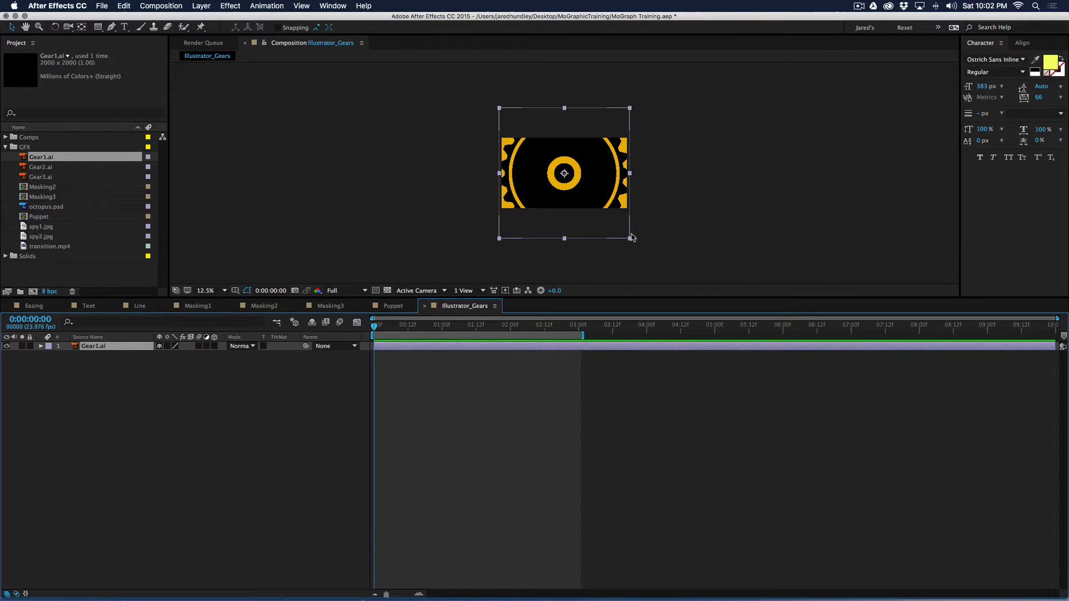
Scale the Gear1.ai layer down proportionally until the whole gear fits as a small shape inside the frame.
click(630, 239)
drag(629, 240, 584, 210)
scroll(582, 225, up, 4)
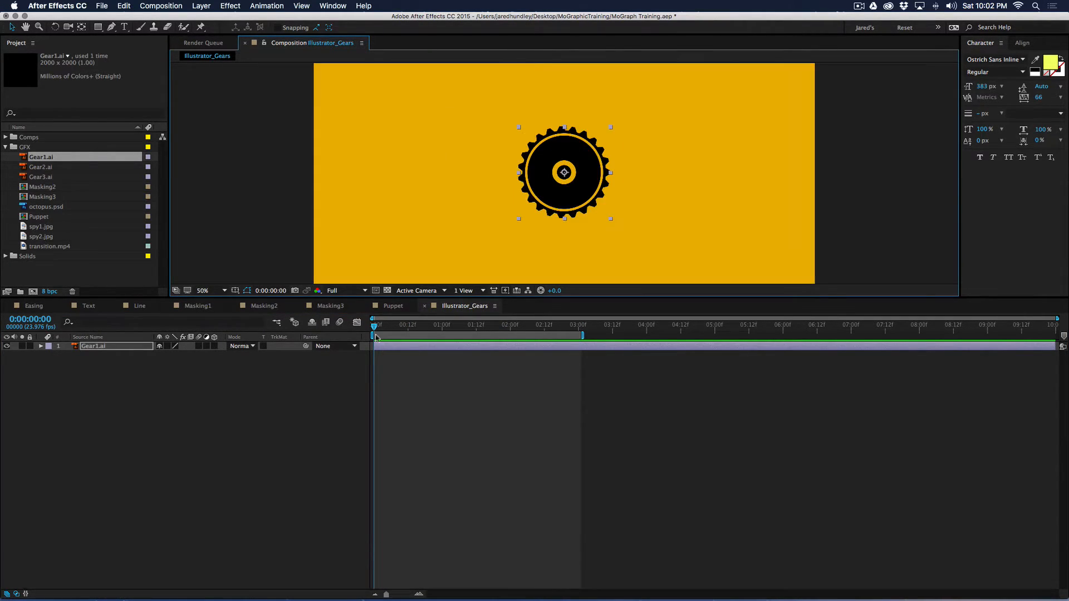
click(610, 460)
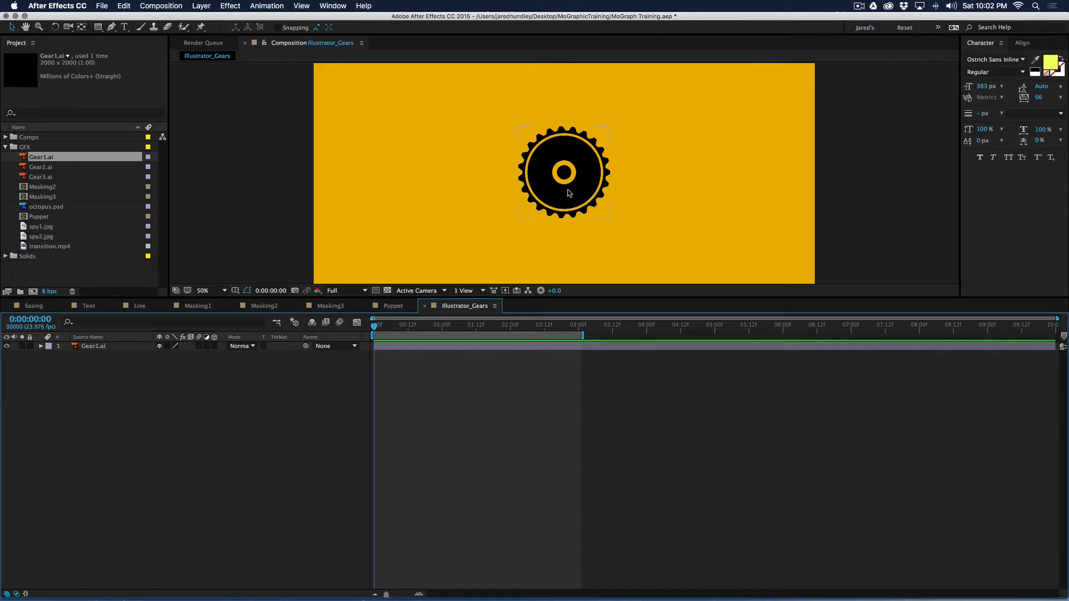
click(579, 207)
Enlarge Gear1.ai to about 255% so it extends past the frame, and turn on Continuously Rasterize for the layer.
scroll(597, 233, down, 2)
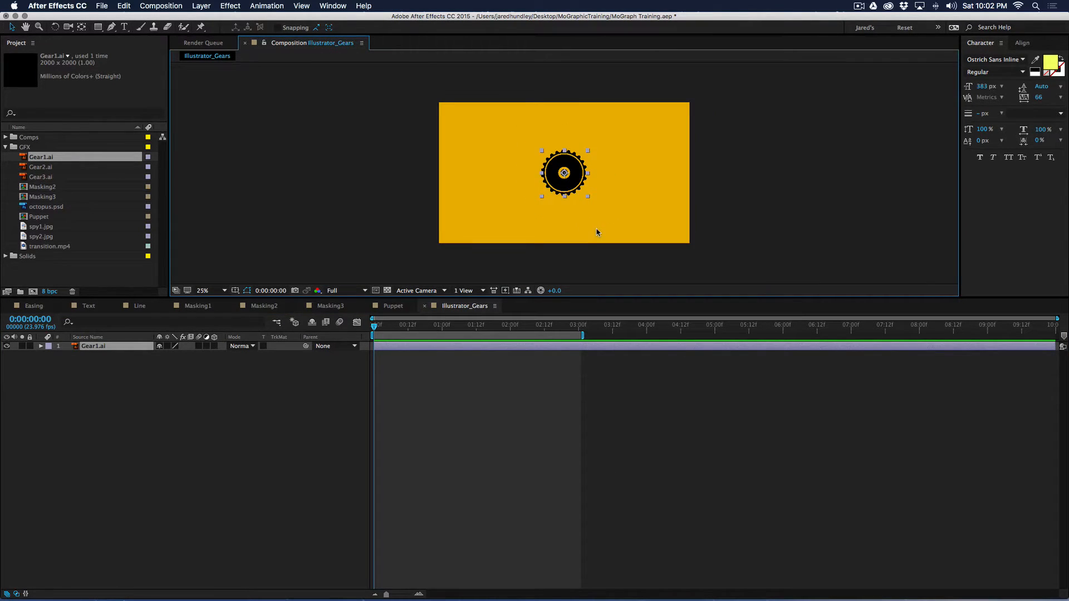
drag(587, 196, 978, 511)
scroll(579, 233, up, 2)
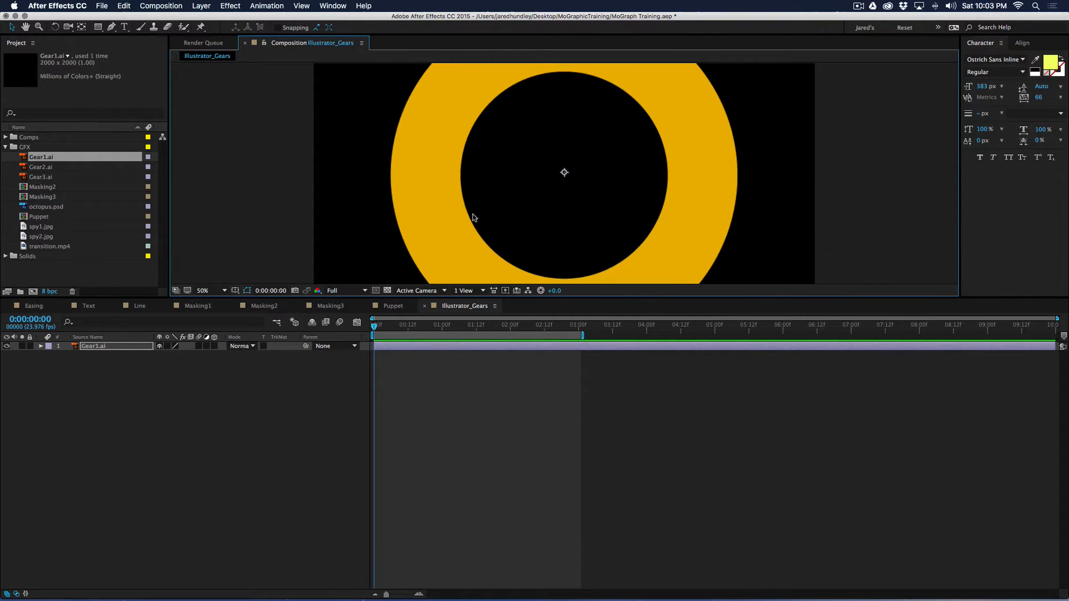
scroll(470, 217, up, 2)
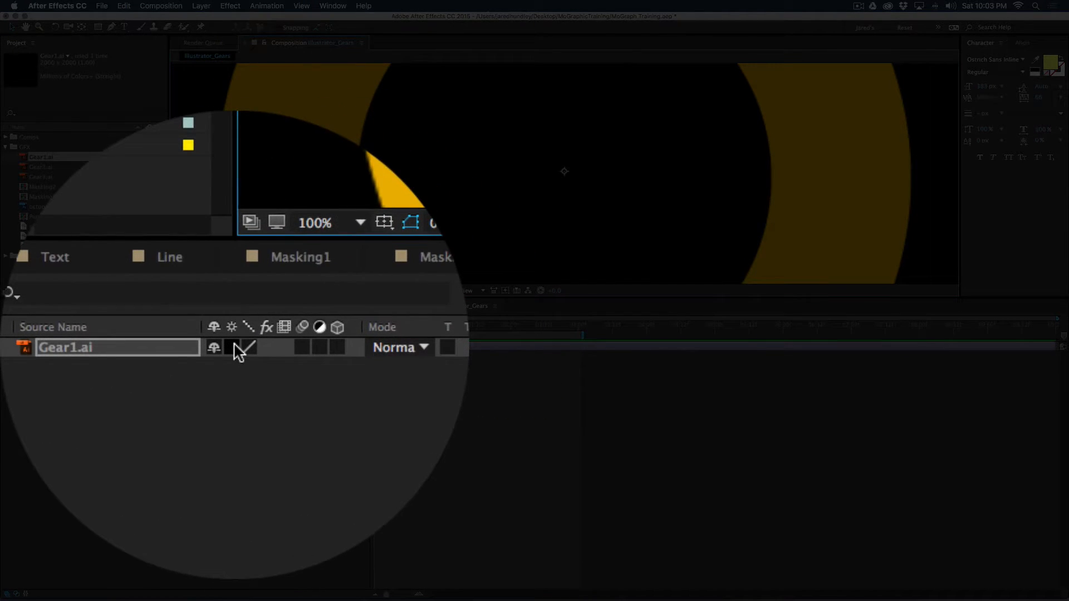
click(234, 344)
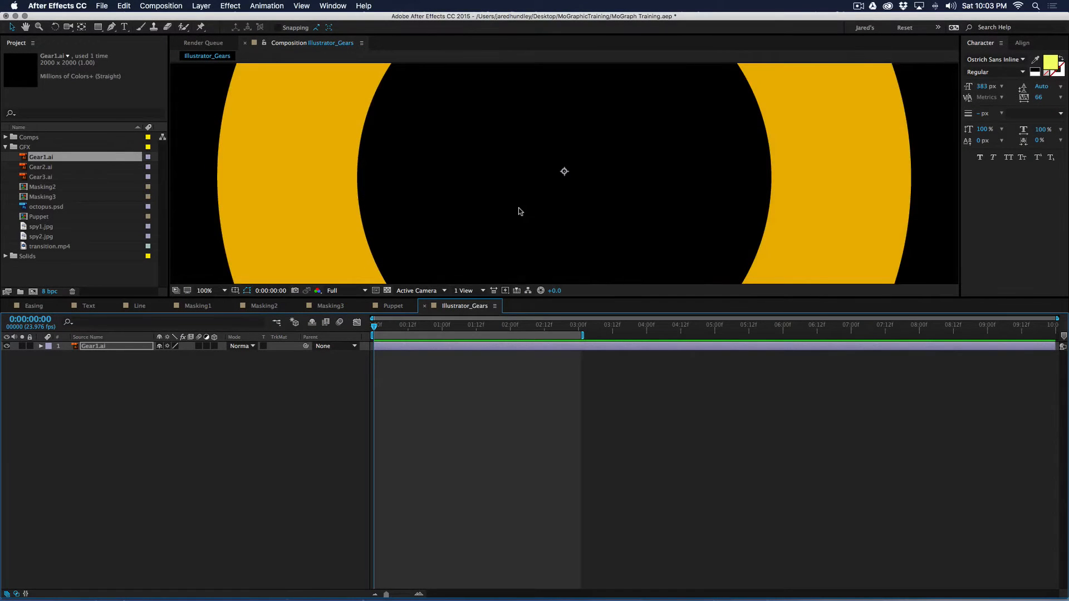
scroll(519, 209, down, 3)
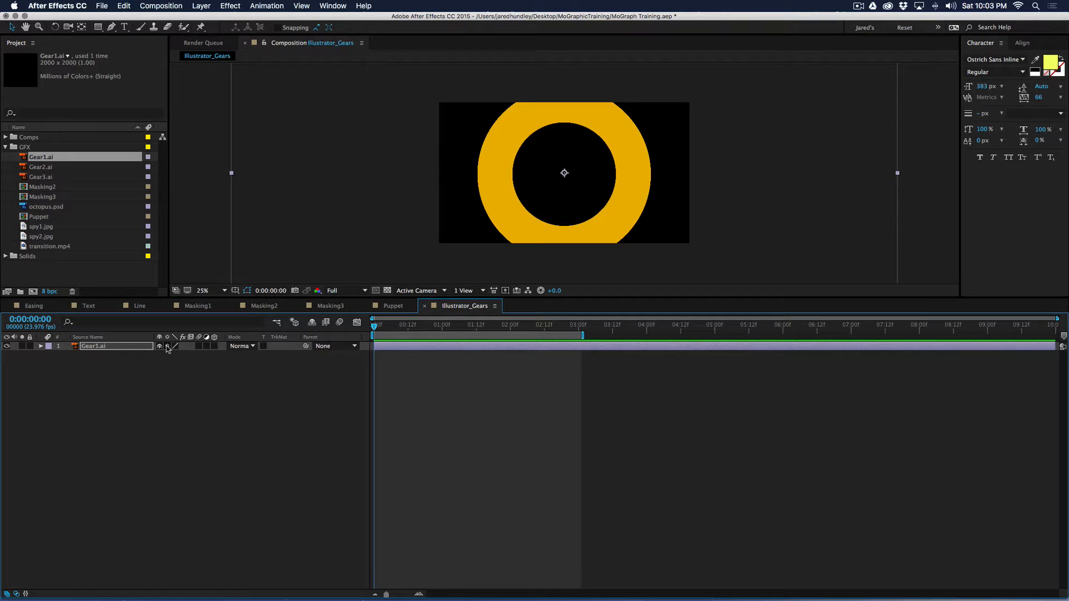
Reveal the Scale property of Gear1.ai and set it to 25%.
click(432, 348)
key(s)
click(196, 354)
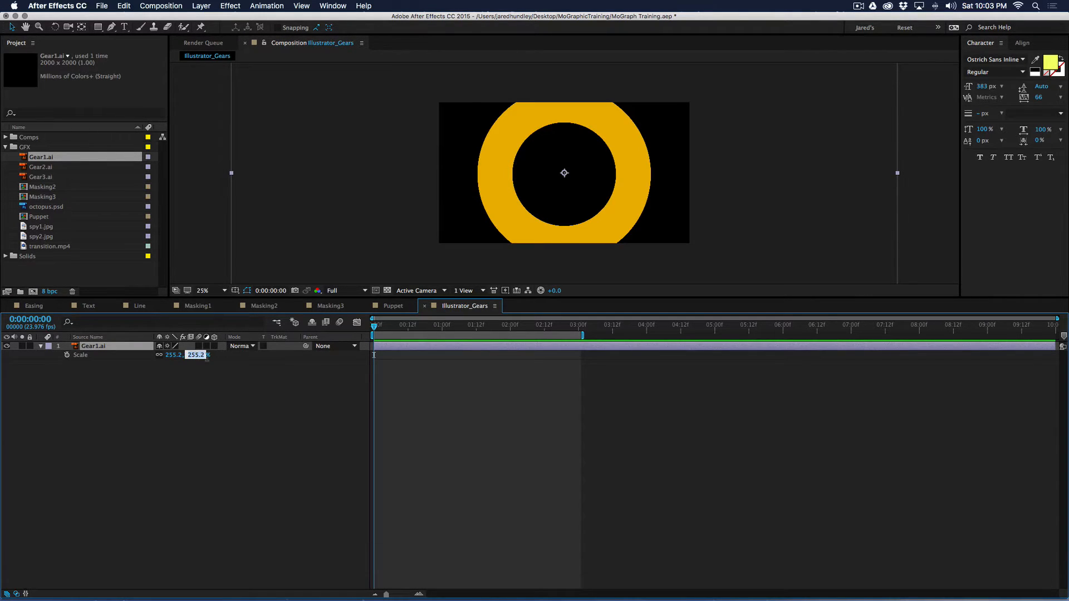
text(25)
key(Return)
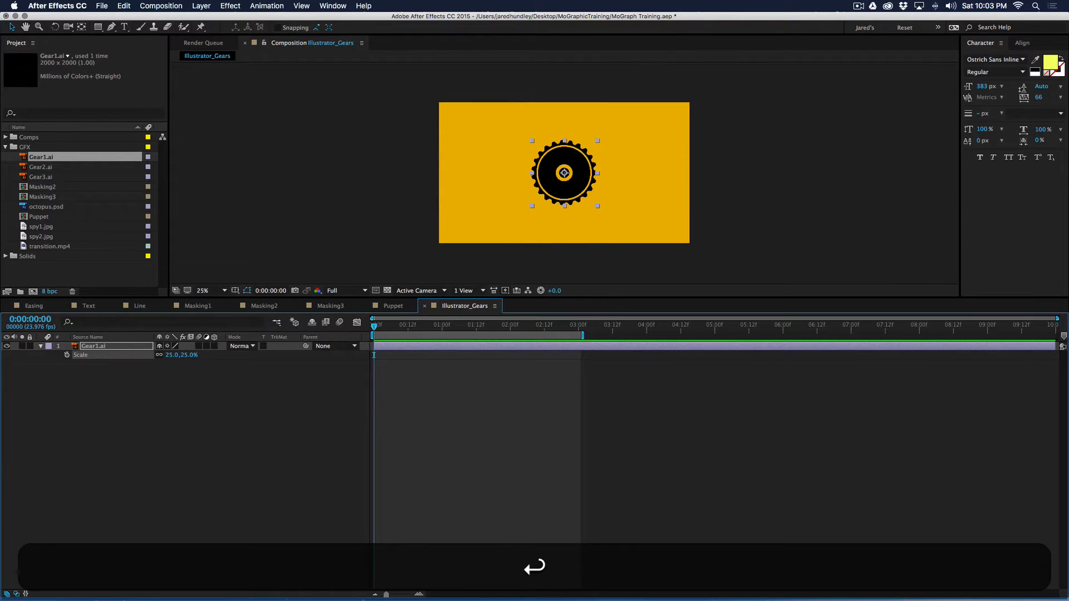
Centre Gear1.ai on the composition's lower-left corner, scaled to about 38.2%, and adjust the viewer height to show that corner.
drag(584, 188, 465, 254)
mouse_move(479, 206)
mouse_down()
mouse_move(498, 189)
mouse_move(465, 217)
mouse_up()
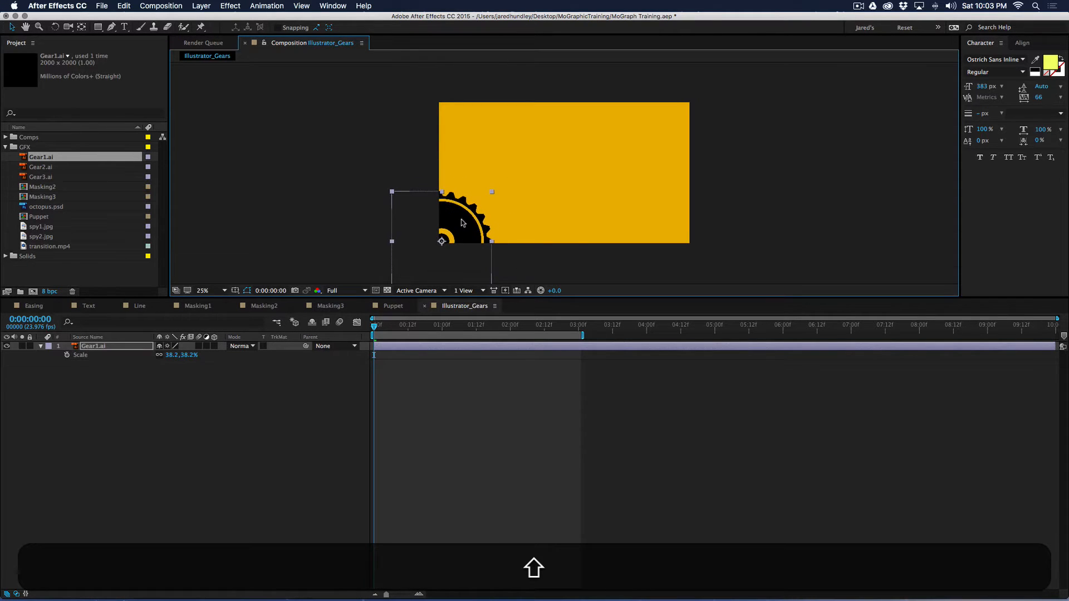
key(period)
drag(533, 298, 537, 405)
key(space)
drag(394, 303, 402, 250)
drag(357, 284, 398, 271)
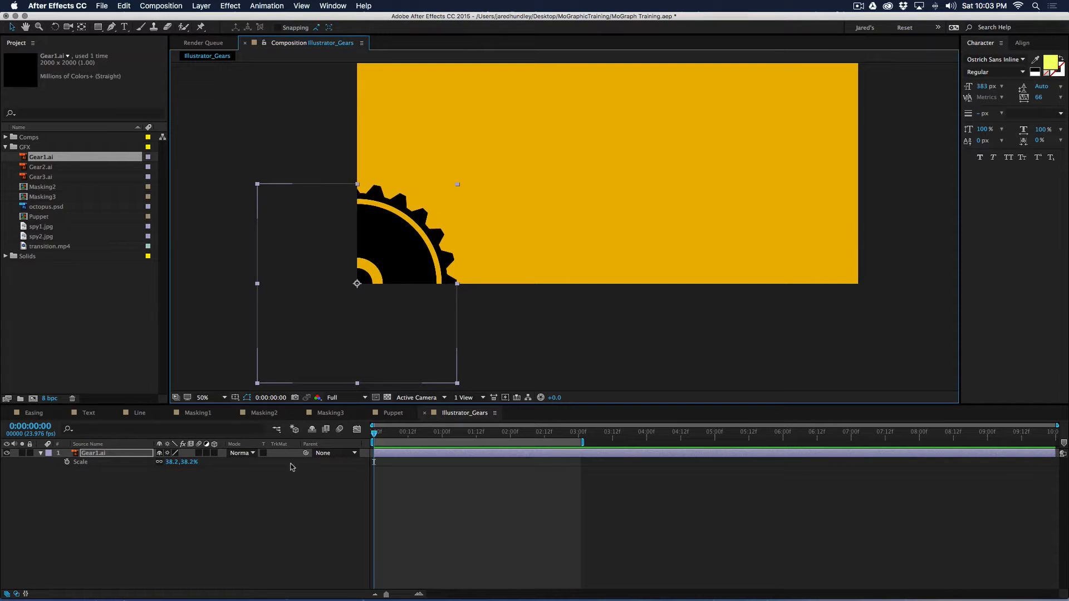
drag(528, 405, 531, 350)
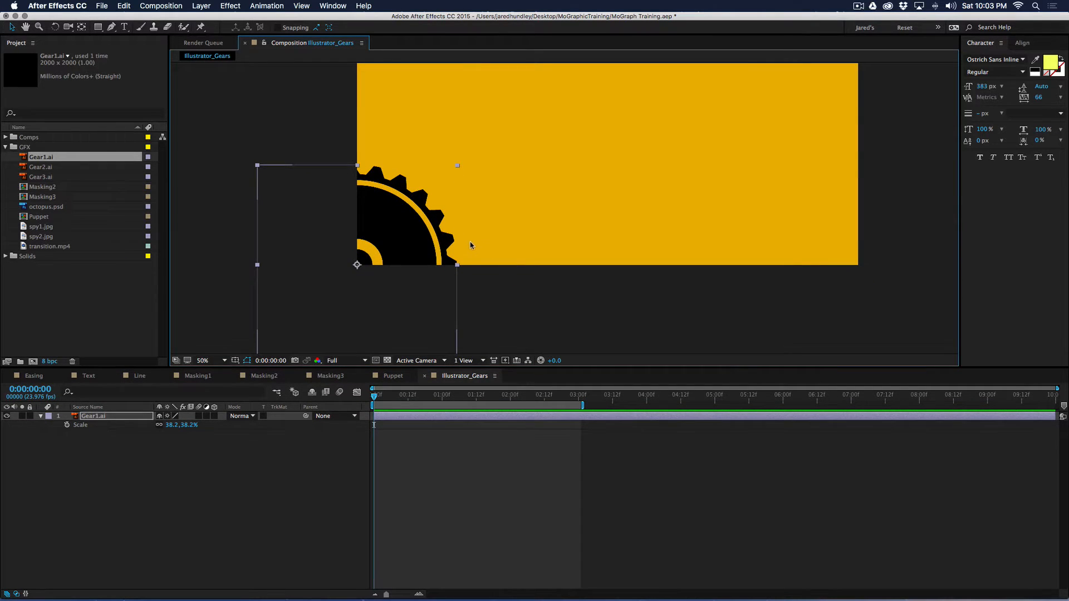
Keyframe Gear1.ai's Rotation from 0 at the composition start to 2 full revolutions at 0:00:03:00.
click(410, 401)
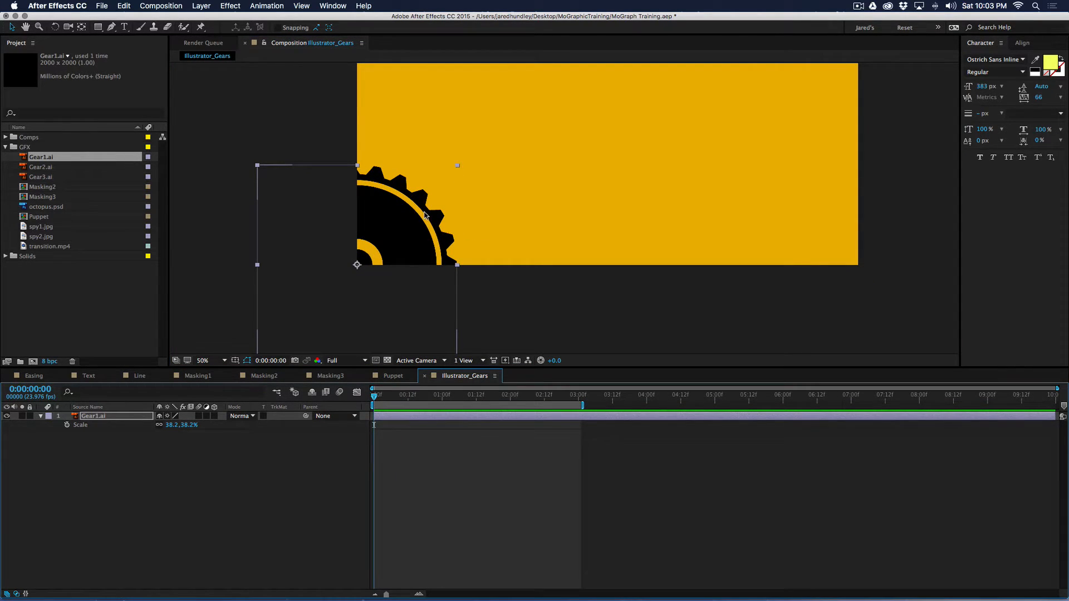
mouse_move(380, 397)
mouse_down()
mouse_move(587, 406)
mouse_move(369, 409)
mouse_up()
key(r)
click(66, 425)
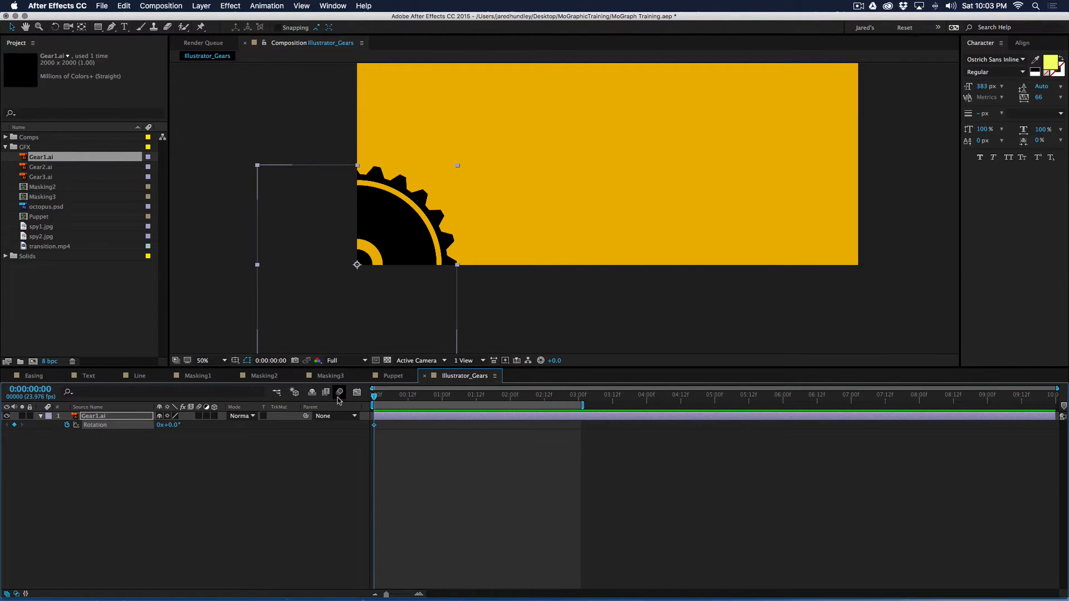
drag(393, 398, 577, 397)
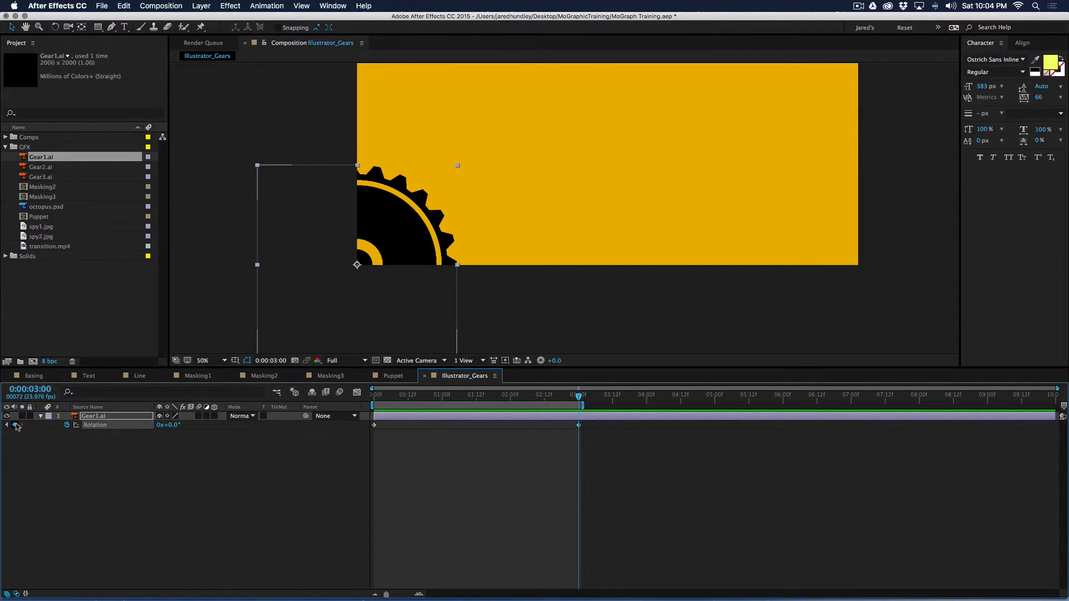
click(159, 426)
text(2)
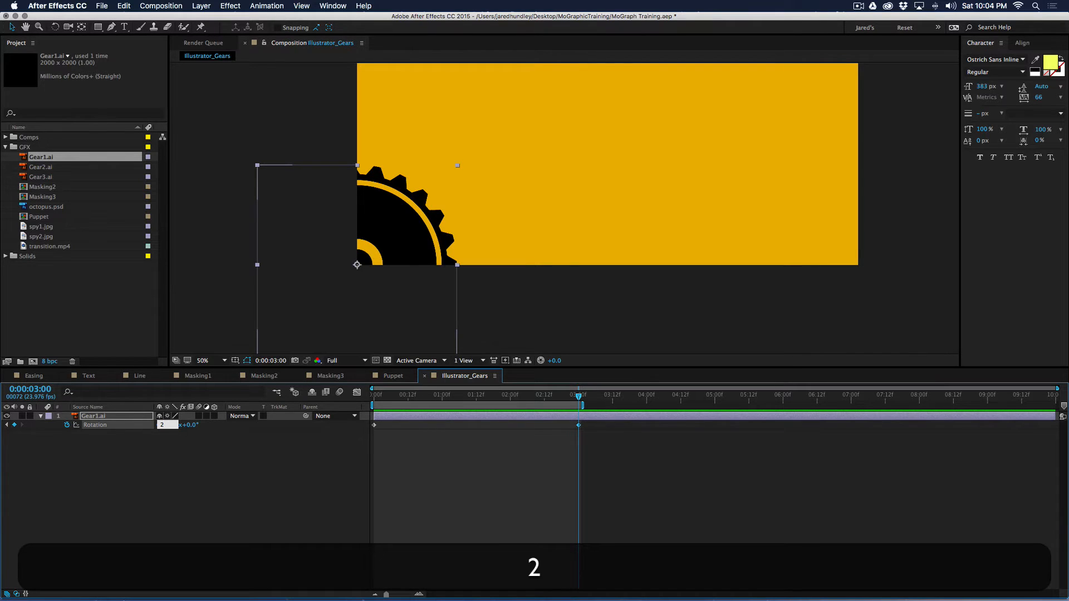
key(Return)
Preview the Gear1.ai rotation from the start of the composition to judge its speed.
click(382, 397)
key(space)
click(412, 469)
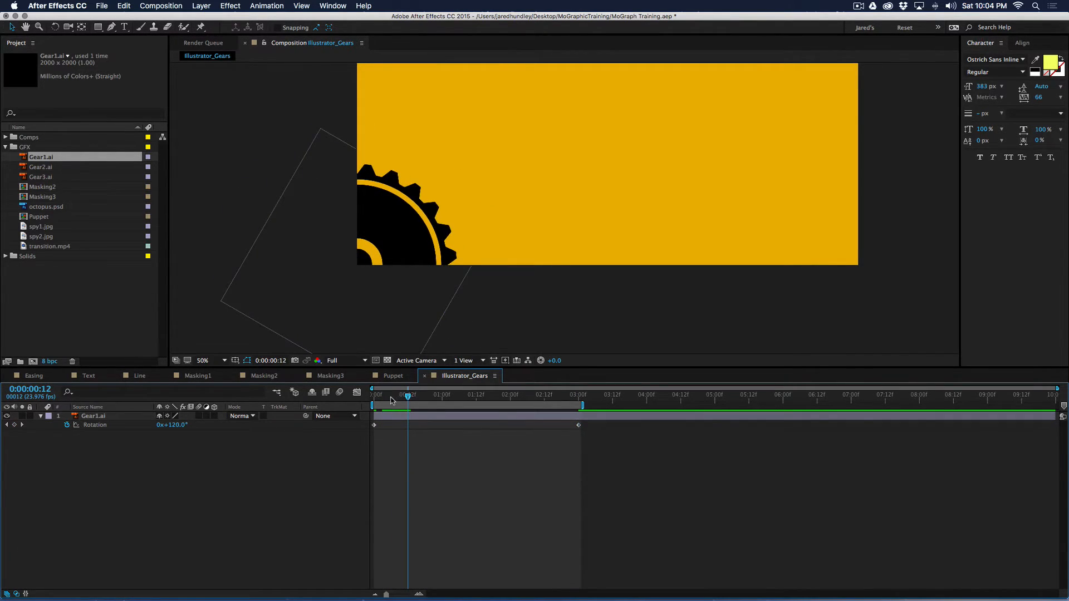
click(373, 400)
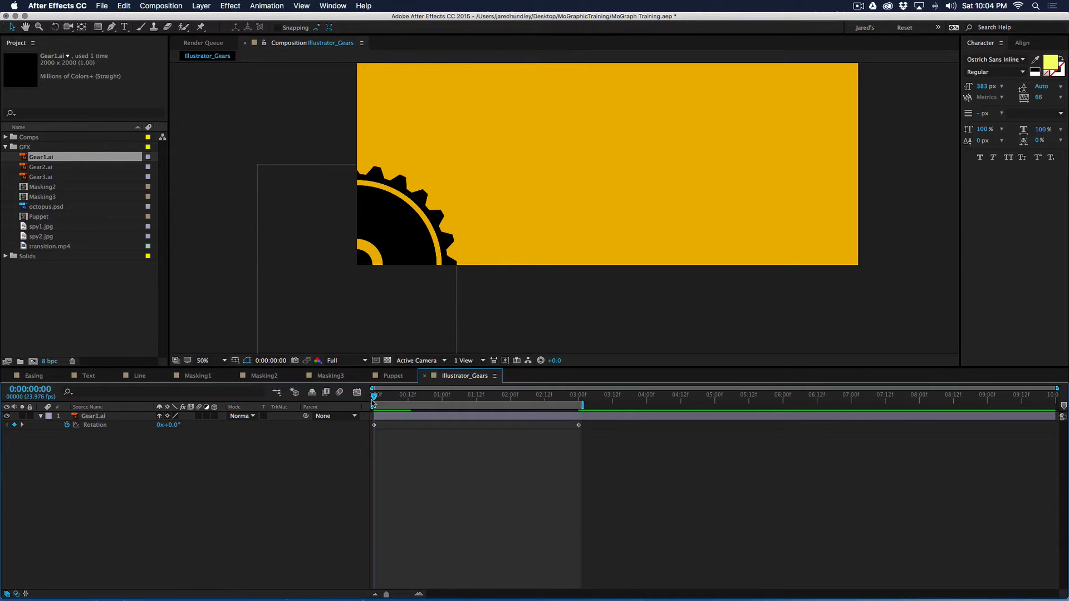
key(space)
key(space)
Reduce Gear1.ai's Rotation keyframe at 0:00:03:00 to 1 revolution and preview the slower spin.
drag(374, 400, 578, 402)
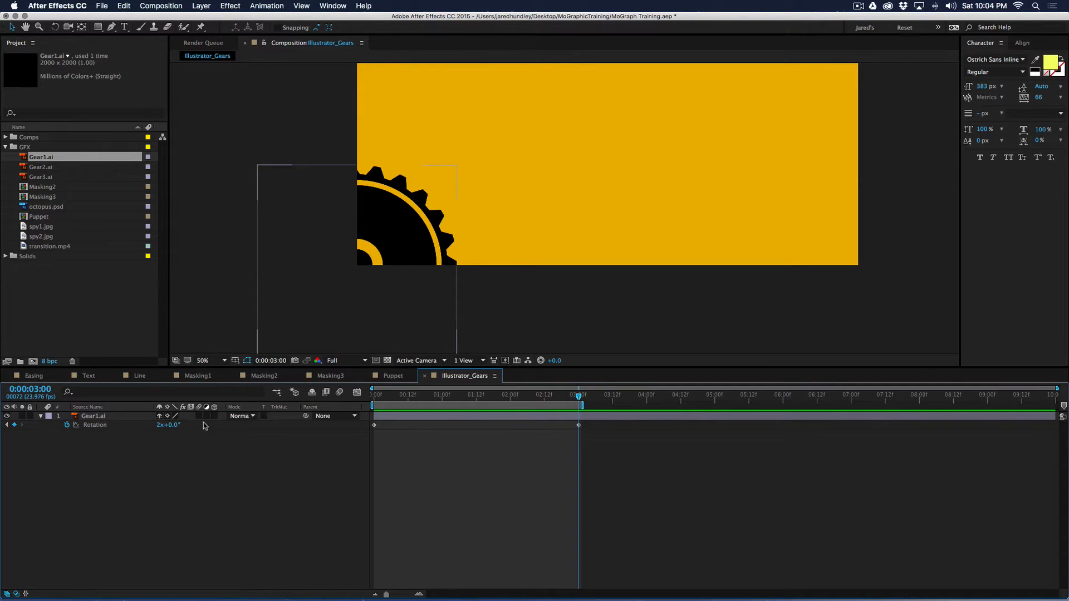
click(159, 425)
text(1)
key(Tab)
click(192, 453)
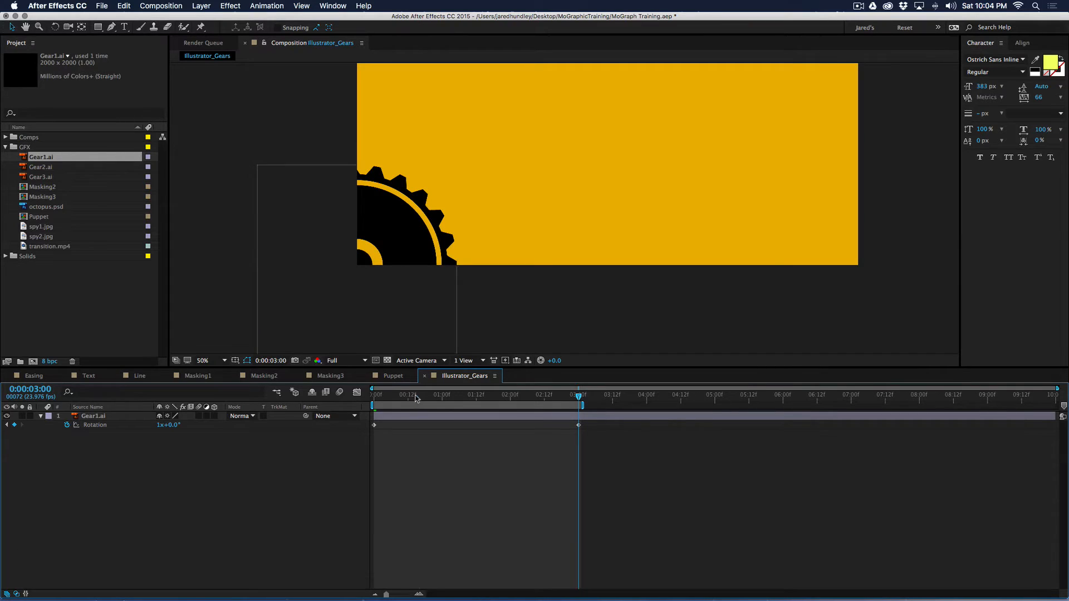
key(Home)
key(space)
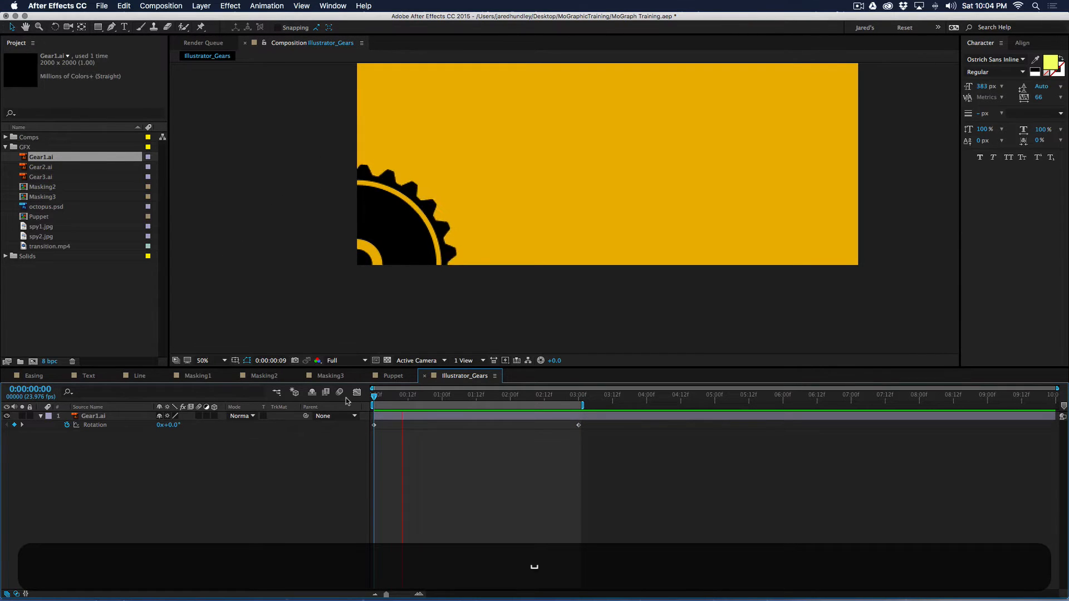
key(space)
click(393, 399)
Add Gear2.ai to the composition, scale it down, and place it in the upper-left area just above Gear1.ai.
drag(392, 400, 579, 412)
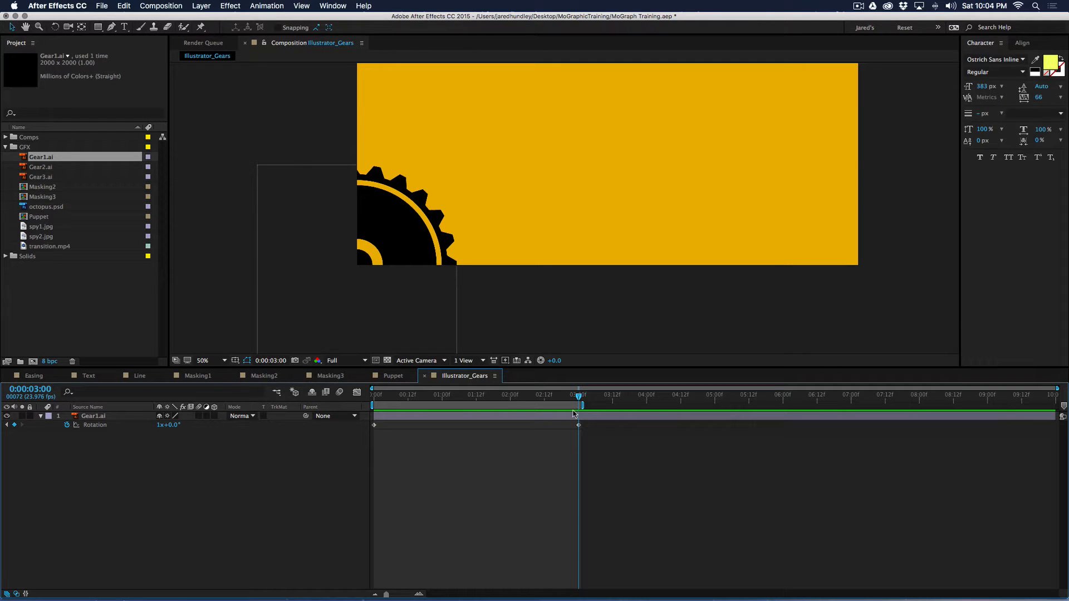
drag(46, 169, 569, 137)
drag(636, 225, 591, 193)
key(space)
drag(529, 146, 521, 248)
drag(521, 247, 467, 209)
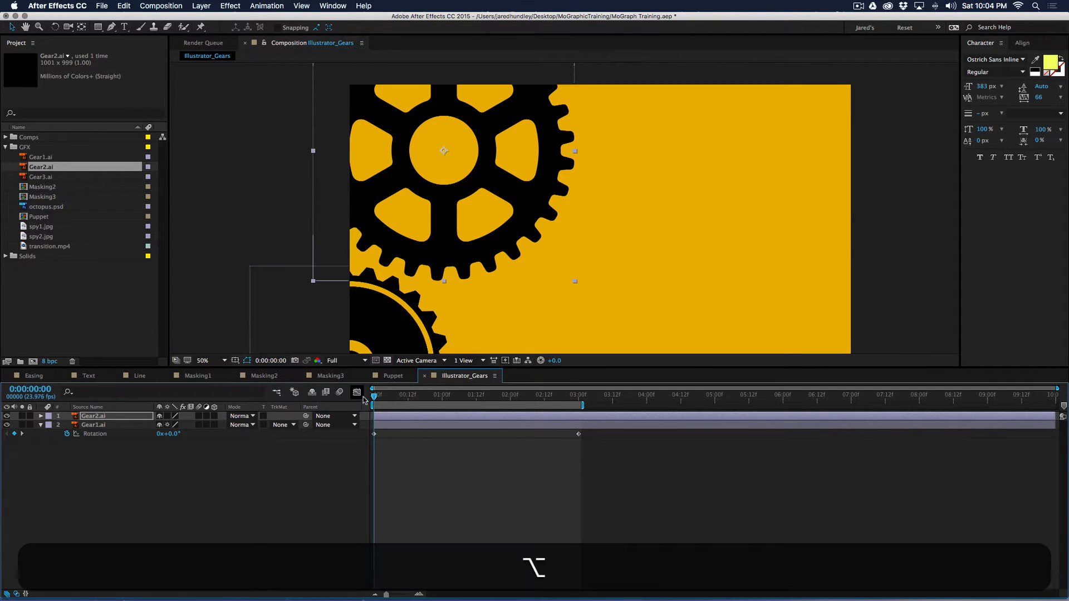
Keyframe Gear2.ai's Rotation from 0 at the composition start to -1 revolution at 0:00:03:00.
key(Home)
key(r)
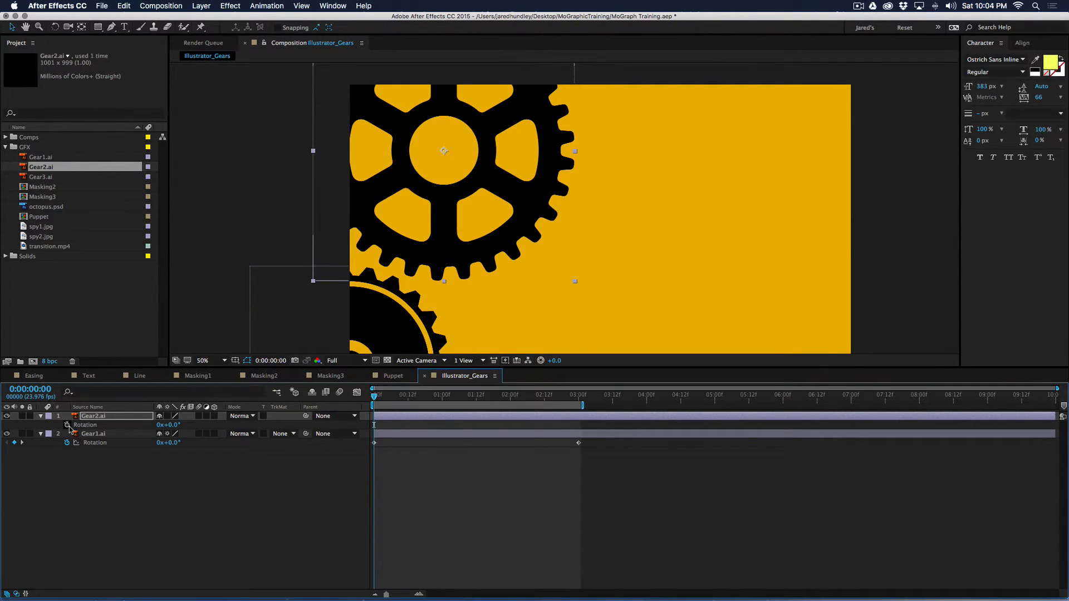
click(67, 425)
click(579, 397)
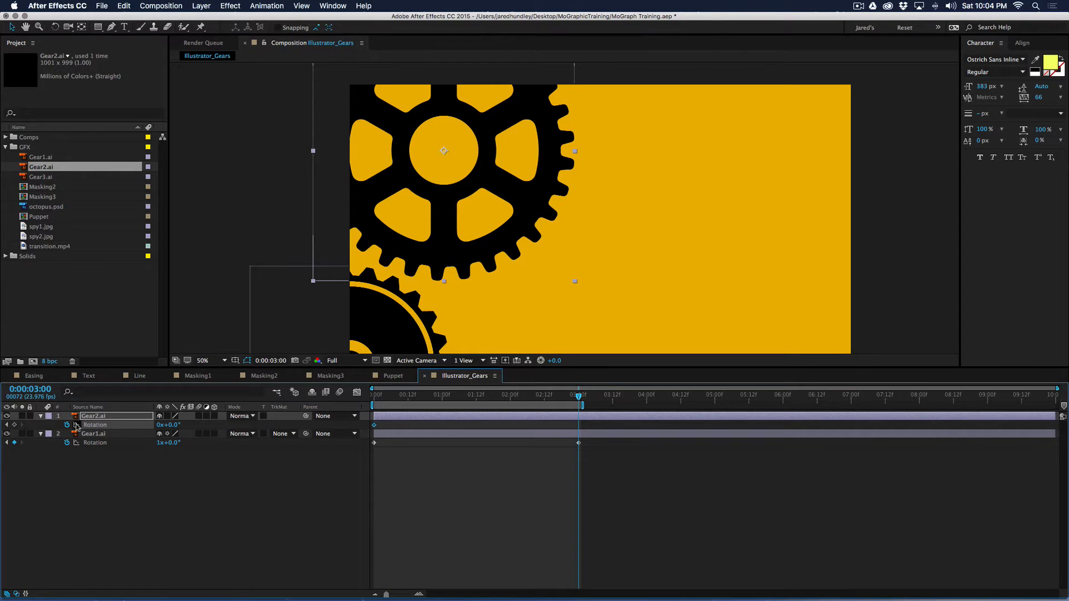
click(15, 425)
click(158, 425)
text(-1)
click(539, 481)
Preview Gear1.ai and Gear2.ai turning in opposite directions from near the start.
drag(401, 397, 379, 399)
key(space)
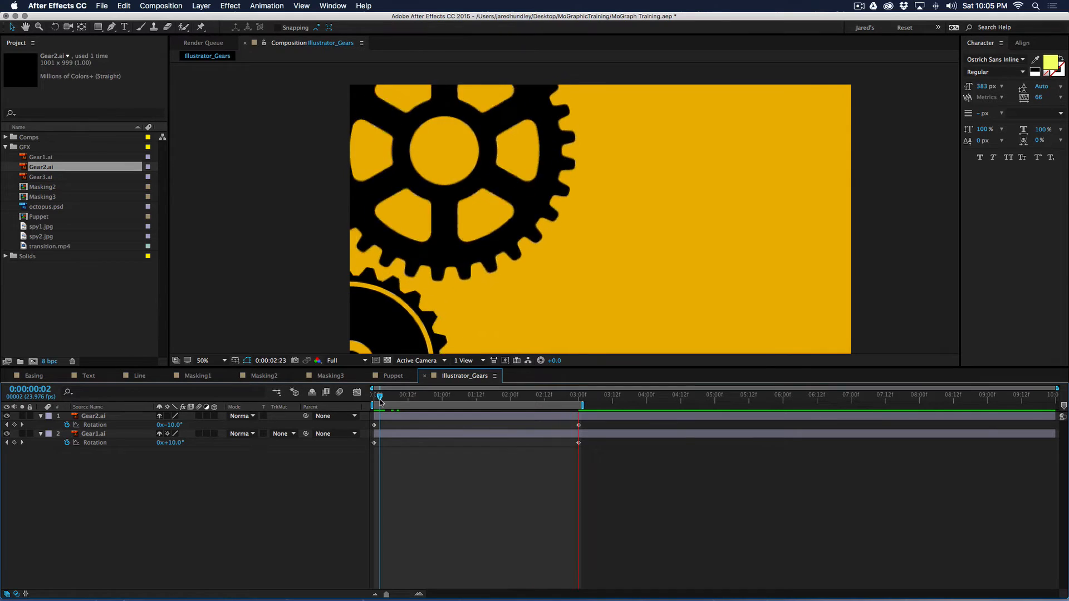
key(space)
Add Gear3.ai to the composition, shrink it to a small gear, and fit it beside Gear1.ai just below Gear2.ai.
drag(415, 397, 580, 398)
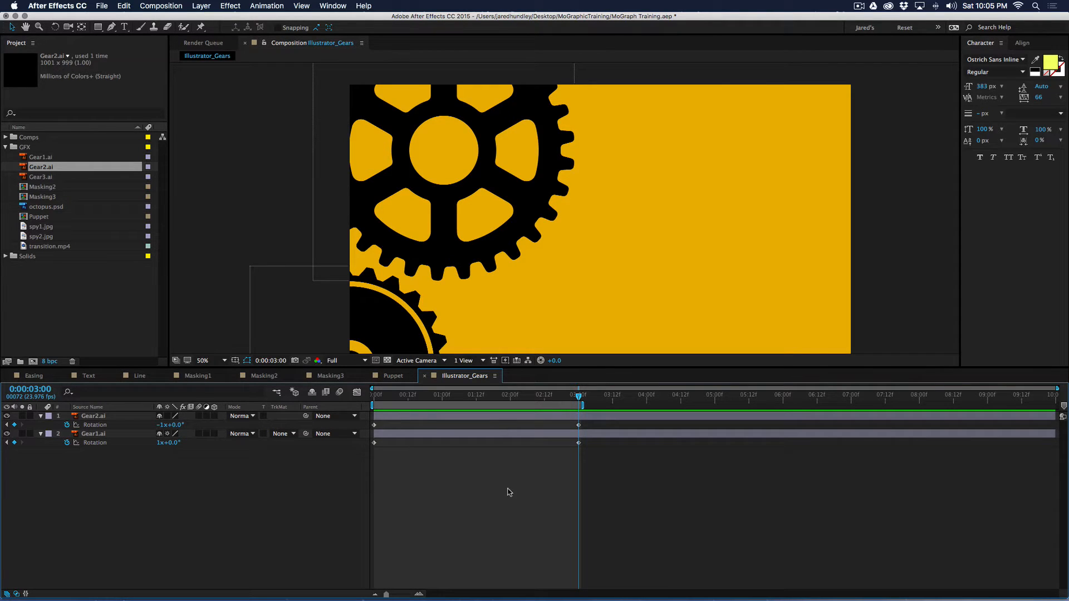
drag(31, 178, 569, 306)
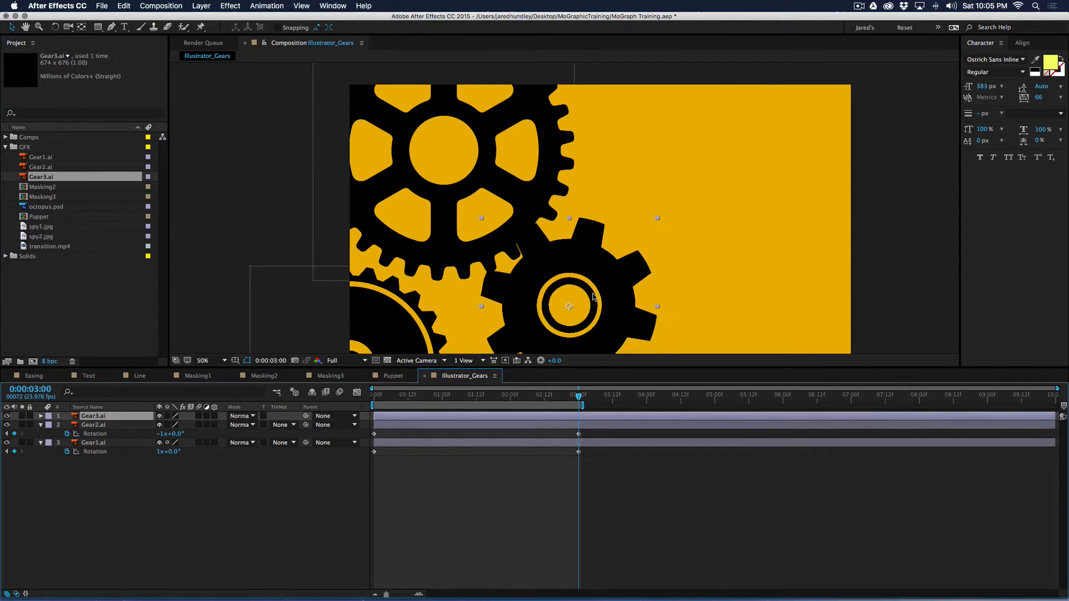
scroll(600, 305, down, 5)
drag(654, 126, 480, 220)
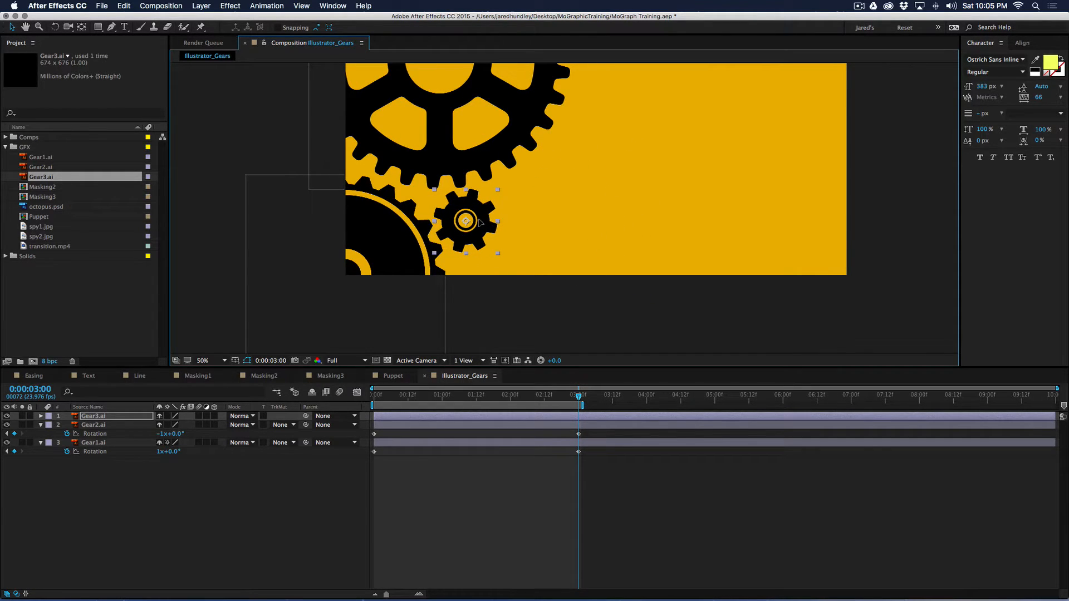
shift+click(497, 191)
shift+click(485, 209)
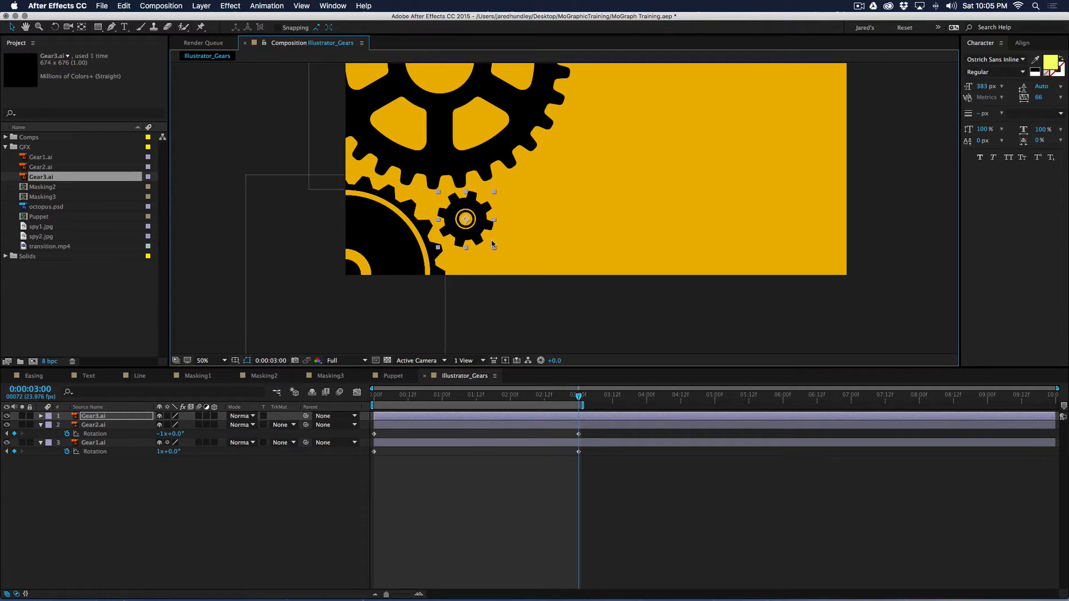
Try rotating Gear3.ai while it is stretched out of proportion, undo the rotation, and restore the gear's round shape.
drag(495, 251, 504, 241)
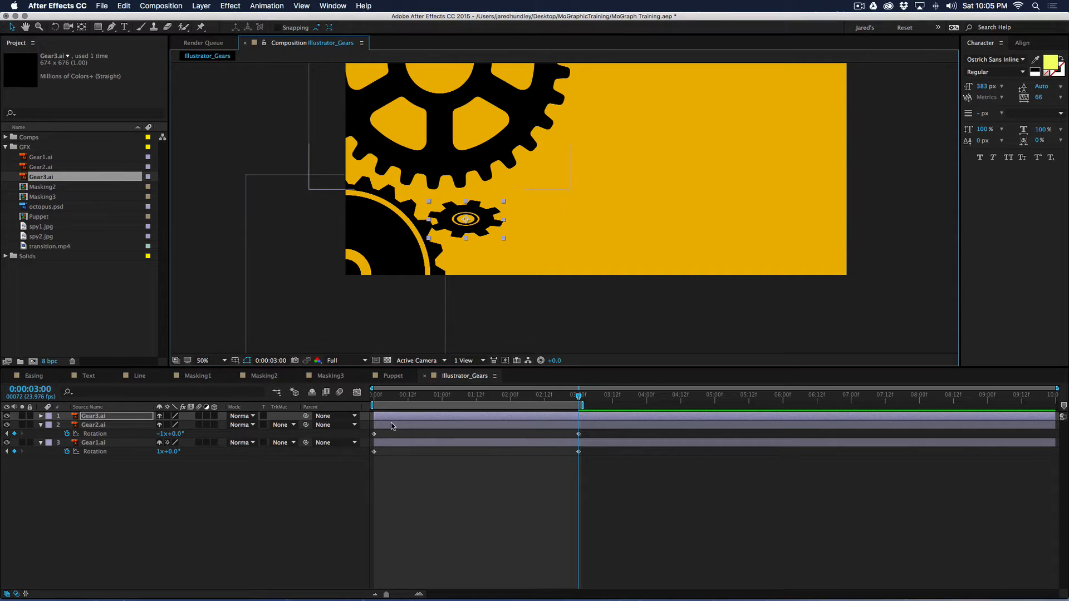
key(r)
drag(170, 424, 237, 429)
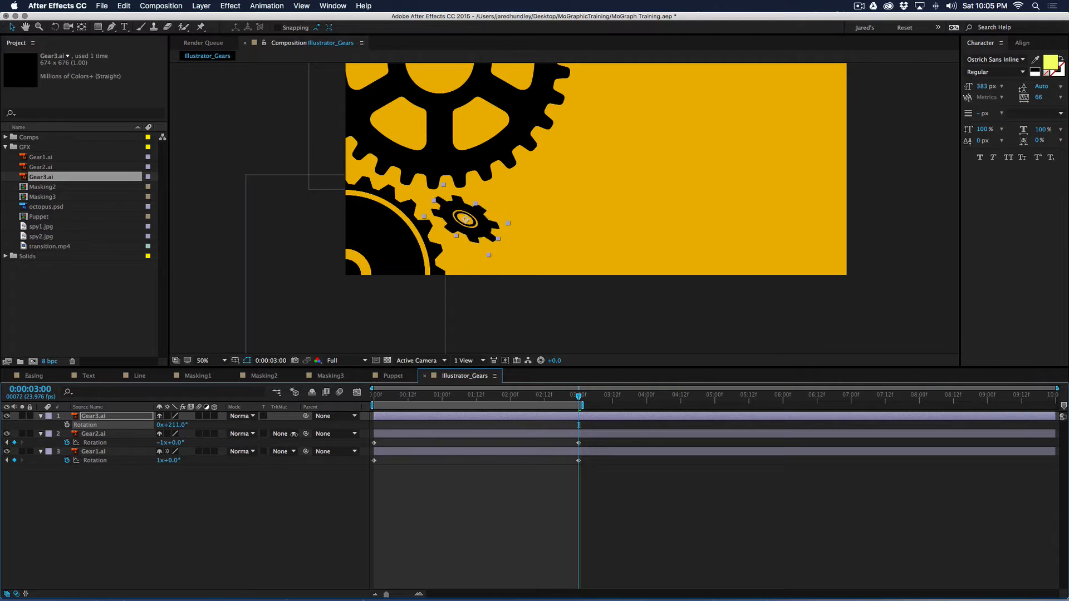
key(super+z)
key(v)
drag(494, 247, 476, 231)
Keyframe Gear3.ai's Rotation from 0 at the composition start to -1 revolution at 0:00:03:00 and preview the motion.
drag(425, 398, 376, 412)
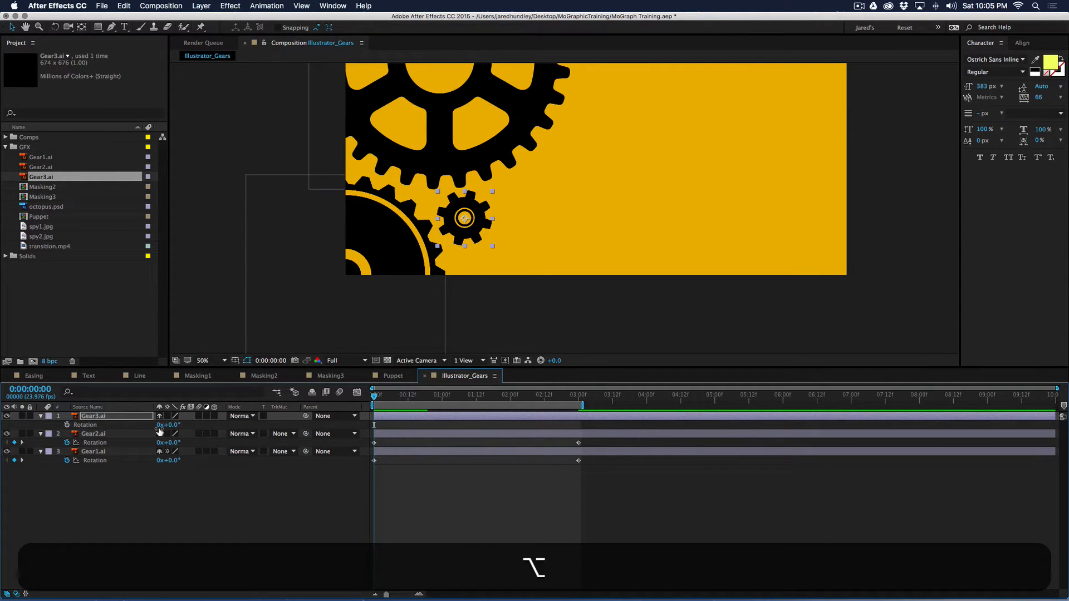
click(67, 425)
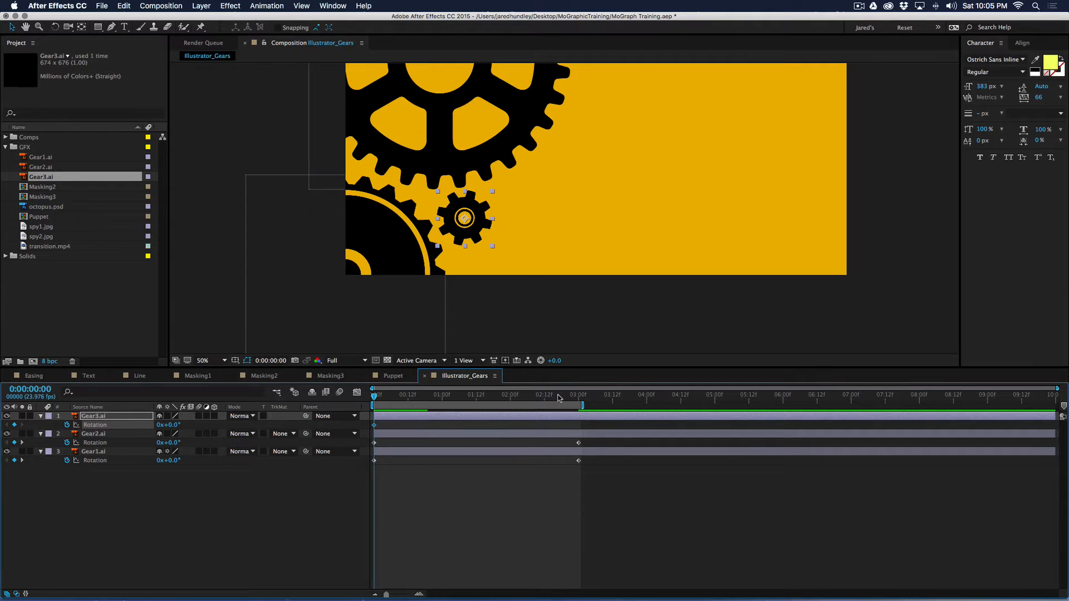
drag(559, 397, 576, 399)
click(14, 425)
click(160, 426)
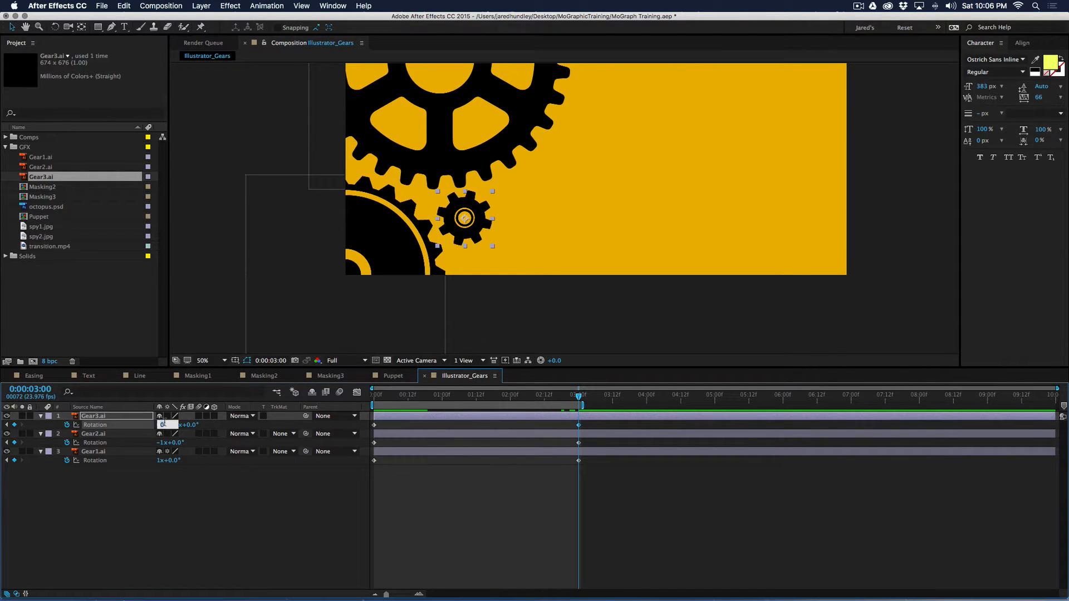
text(-1)
key(Tab)
click(504, 515)
drag(510, 394, 352, 396)
key(space)
key(space)
Set Gear3.ai's Rotation keyframe at 0:00:03:00 to -5 revolutions and preview the faster spin.
click(577, 396)
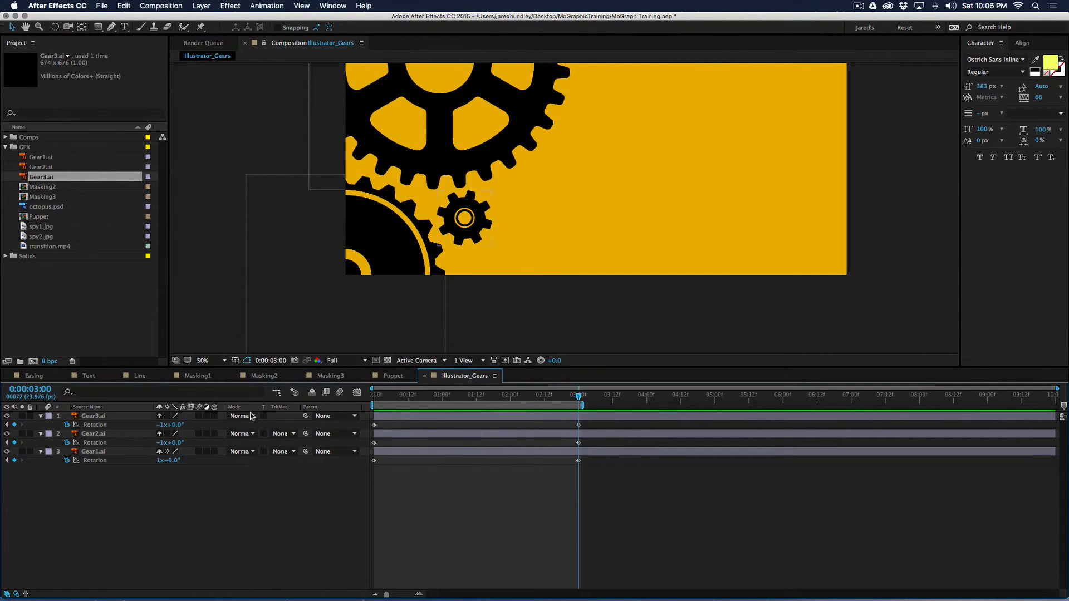
click(162, 426)
text(-)
key(Tab)
key(space)
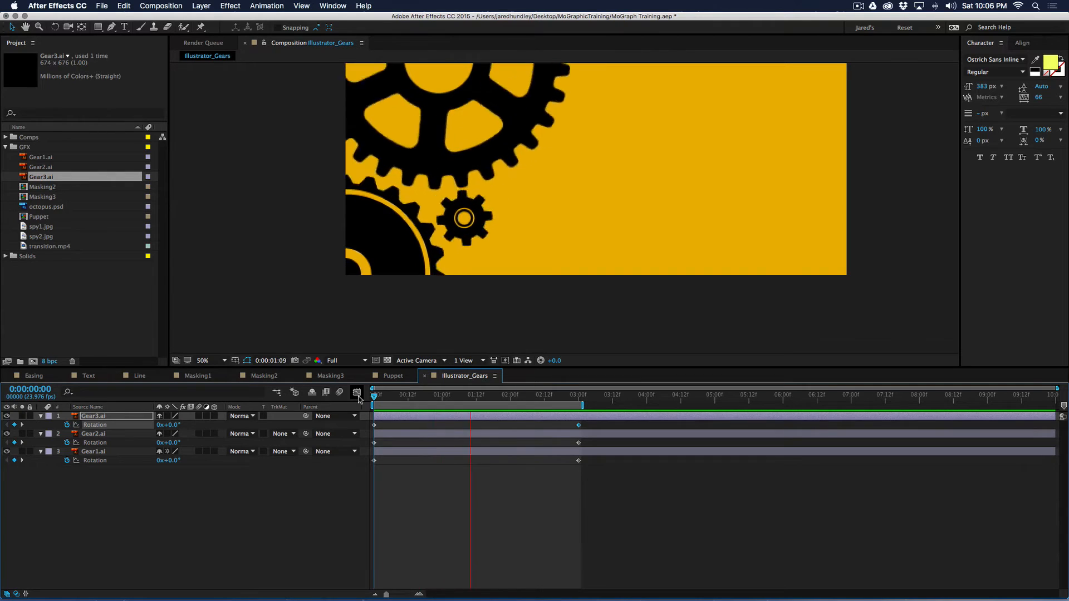
key(space)
Set Gear3.ai's Rotation keyframe at 0:00:03:00 to -3 revolutions and preview it from the start.
click(580, 399)
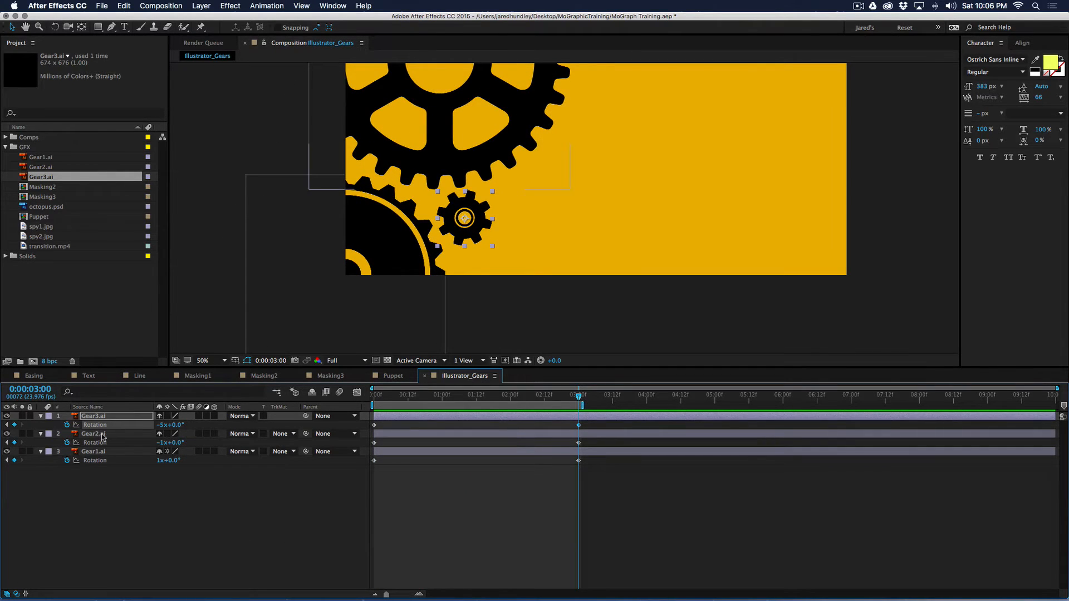
click(162, 425)
text(-4)
key(Tab)
drag(394, 396, 358, 398)
key(space)
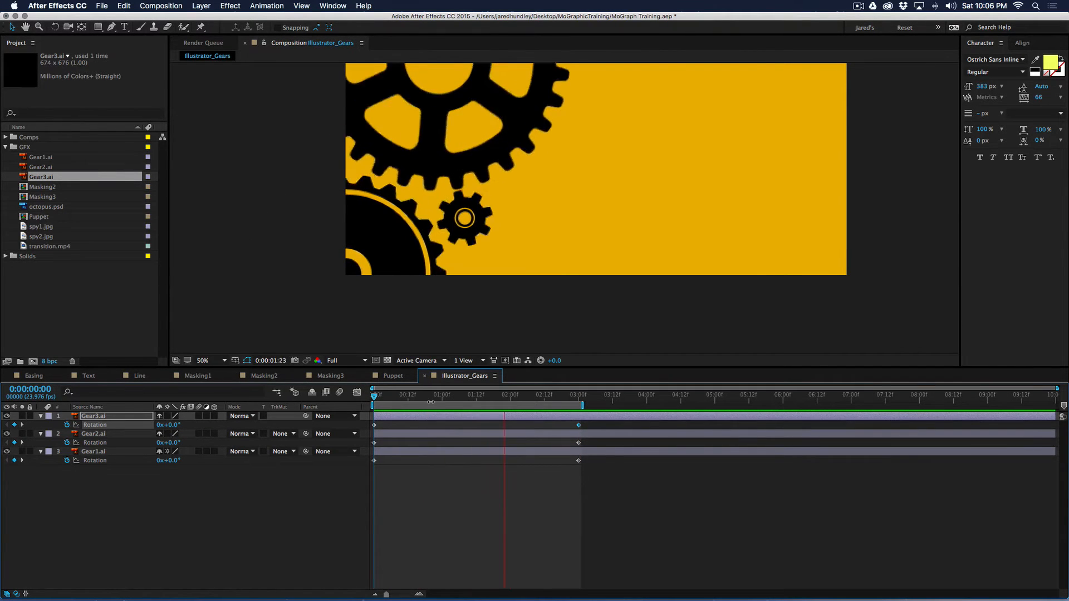
key(space)
Play back the three turning gears over the whole frame and save the project.
scroll(584, 257, down, 2)
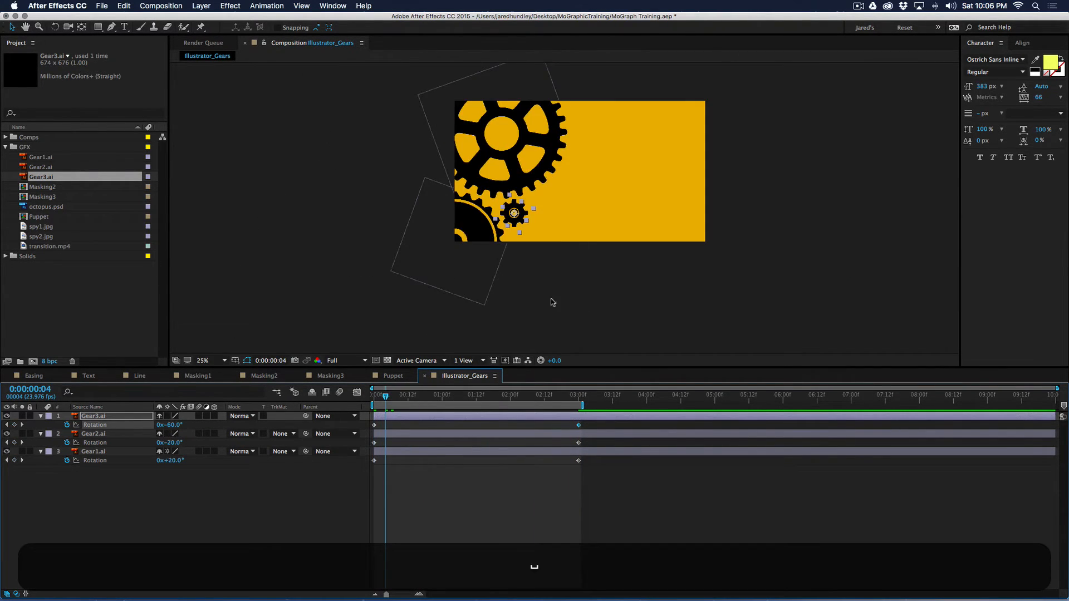
drag(525, 397, 347, 412)
key(space)
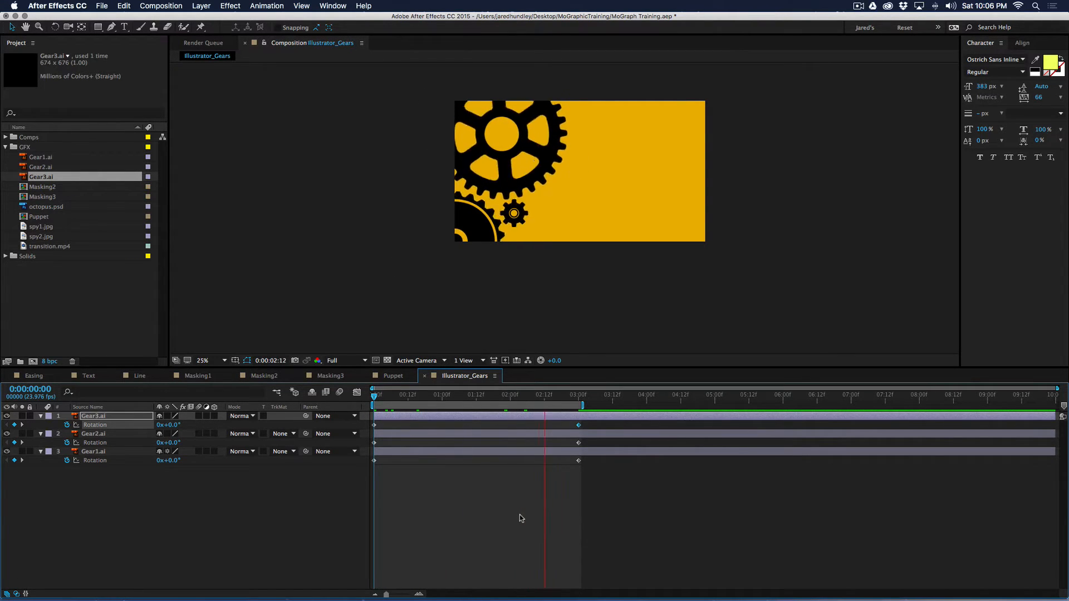
key(space)
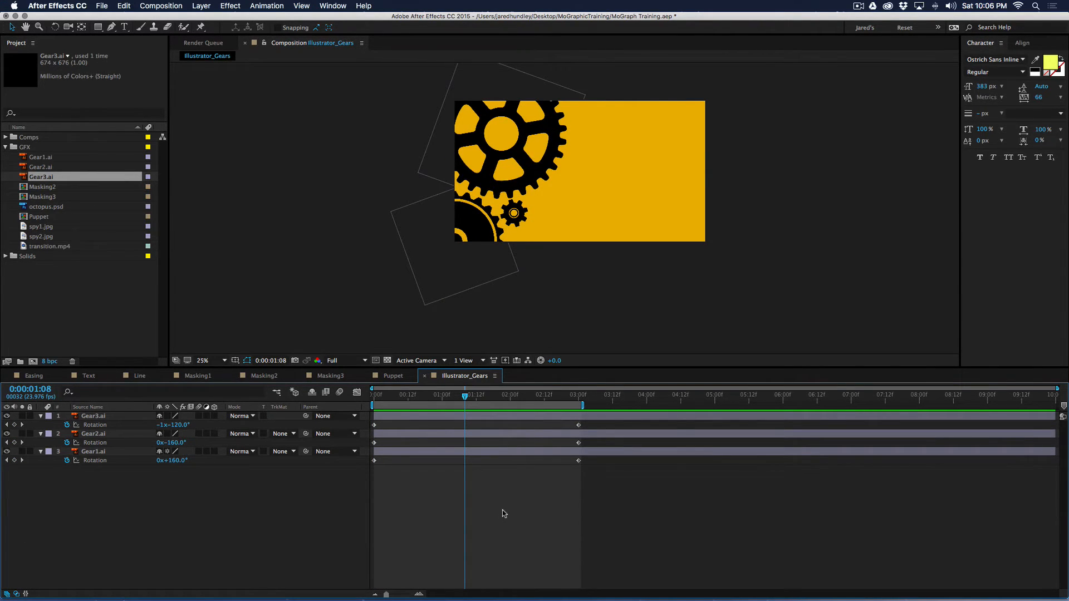
key(space)
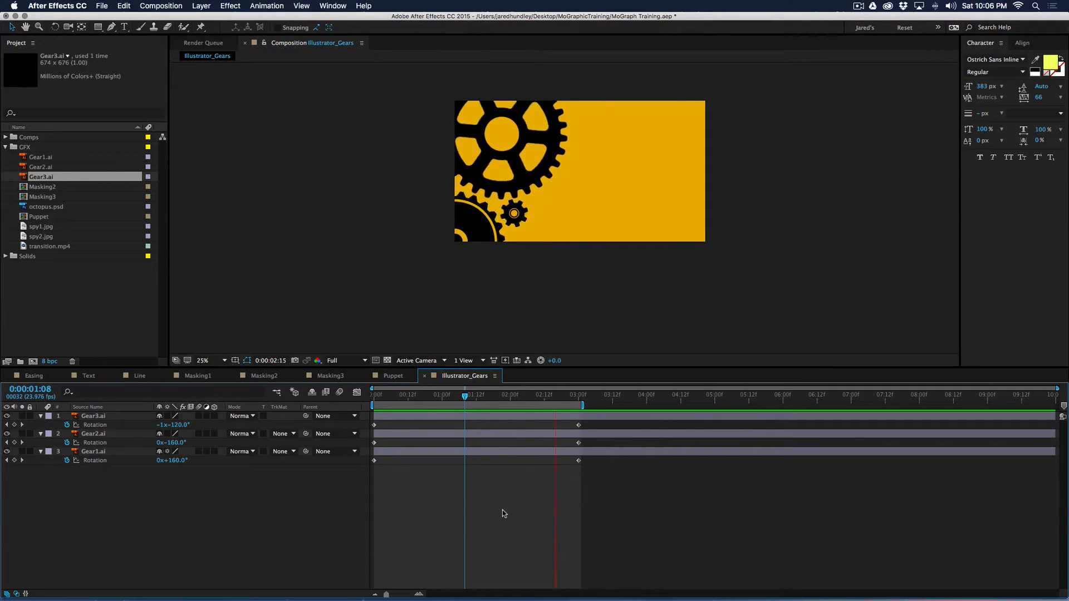
key(space)
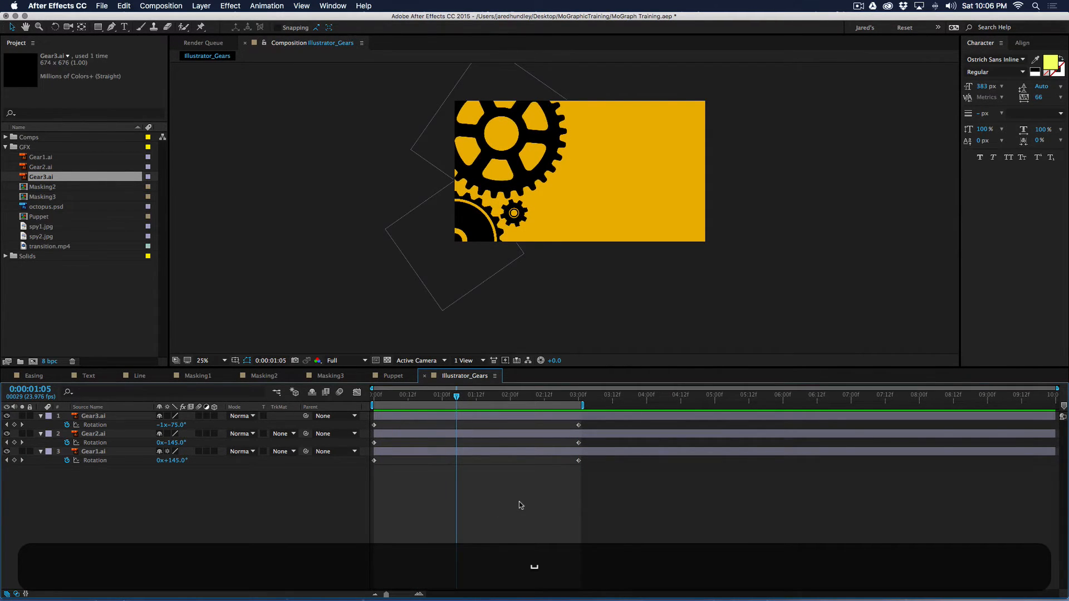
key(super+s)
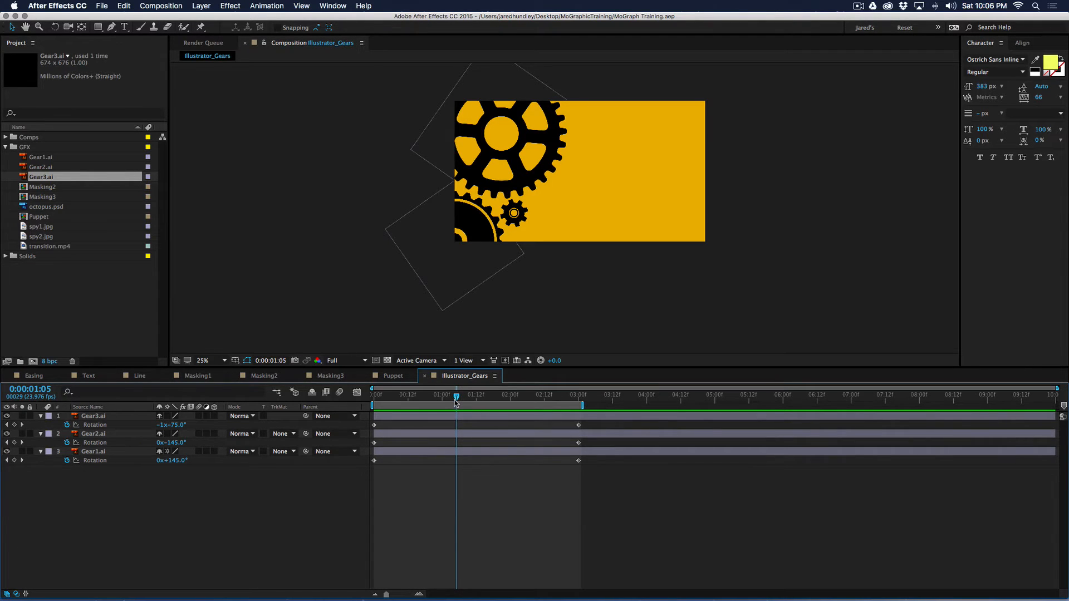
Apply the Fill effect from the Generate category to Gear2.ai and show its effect settings.
click(511, 114)
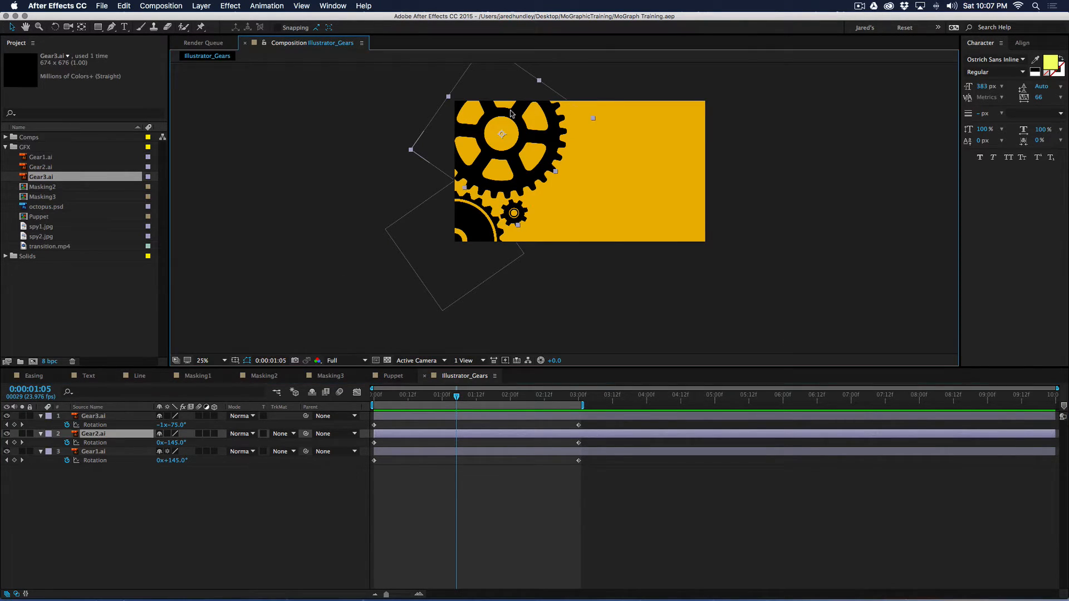
click(227, 4)
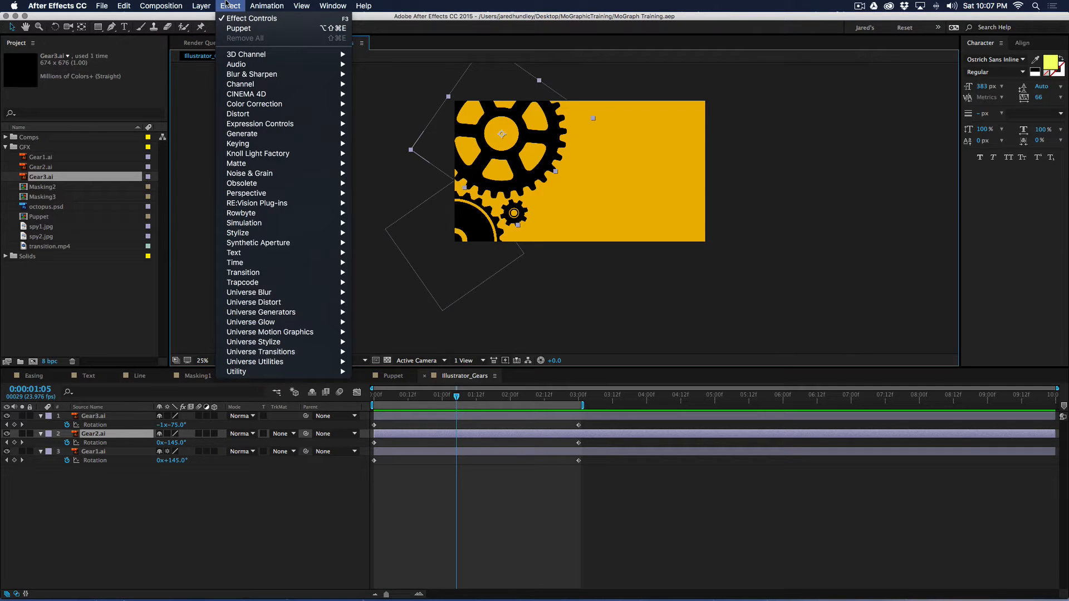
mouse_move(282, 137)
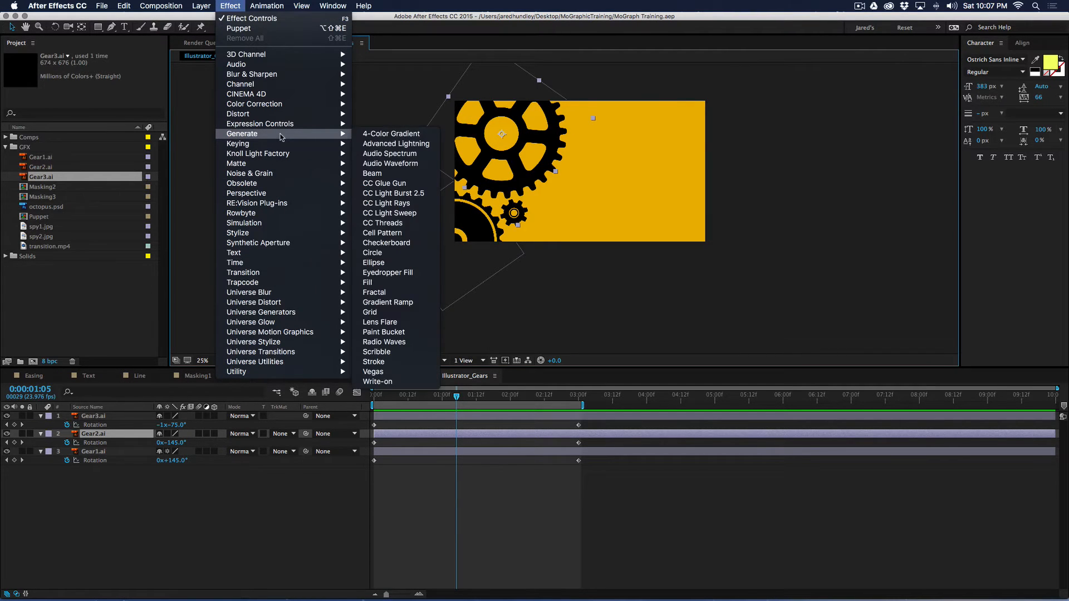
click(405, 287)
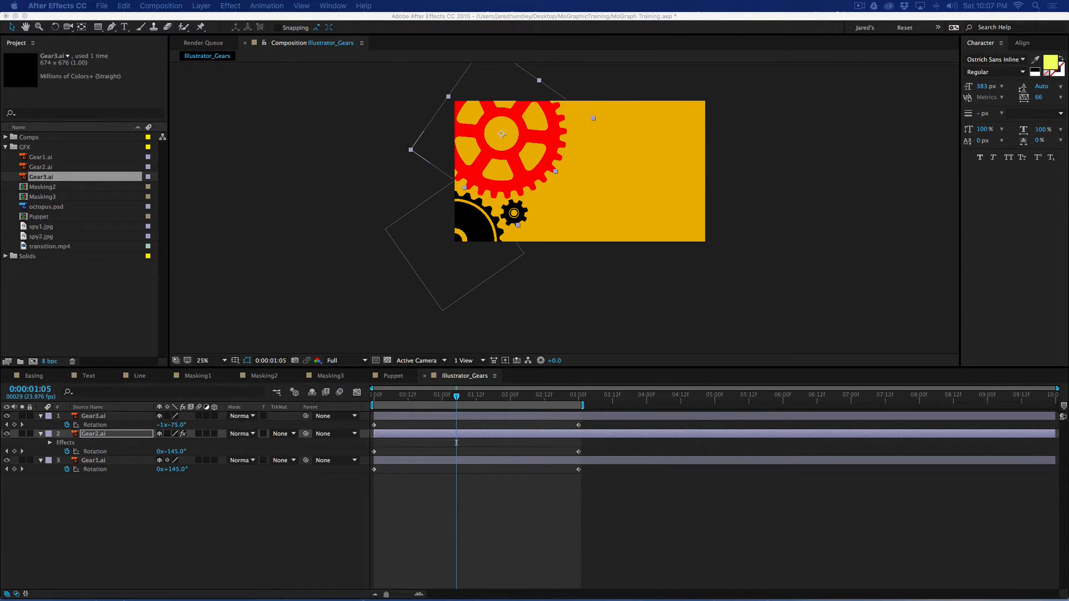
drag(0, 26, 89, 48)
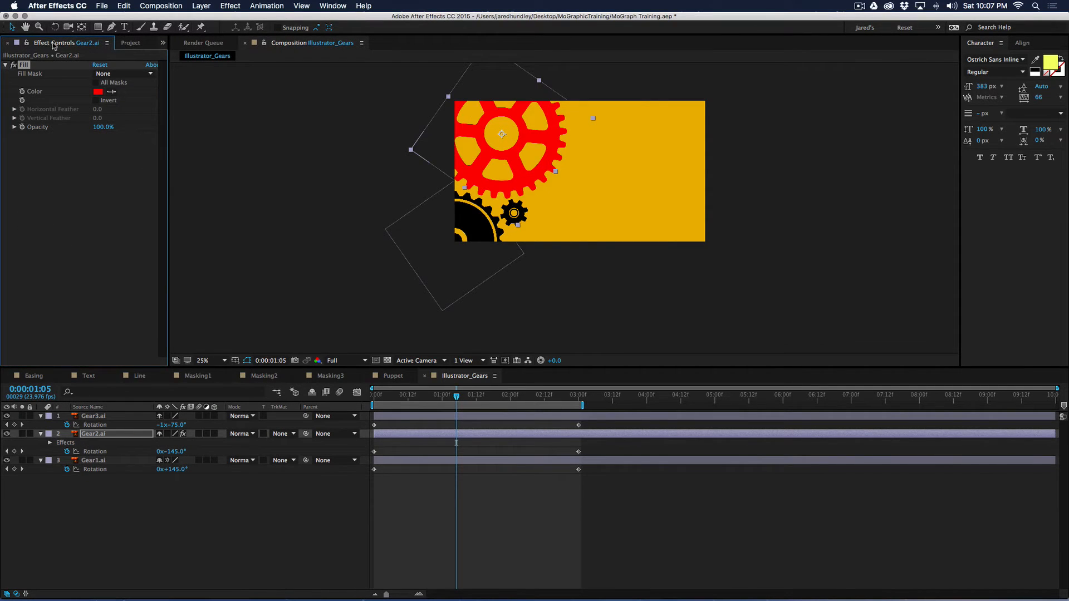
Toggle Gear2.ai's Fill effect off and on to compare the gear with and without it.
click(14, 65)
click(14, 65)
click(14, 65)
click(13, 65)
click(13, 65)
click(13, 65)
Set Gear2.ai's Fill color to a muted dark blue and scrub through the animation to check it.
click(98, 92)
mouse_move(475, 405)
mouse_down()
mouse_move(475, 383)
mouse_move(475, 407)
mouse_up()
click(388, 456)
mouse_move(402, 451)
mouse_down()
mouse_move(351, 442)
mouse_move(304, 451)
mouse_move(398, 446)
mouse_move(389, 441)
mouse_up()
click(579, 360)
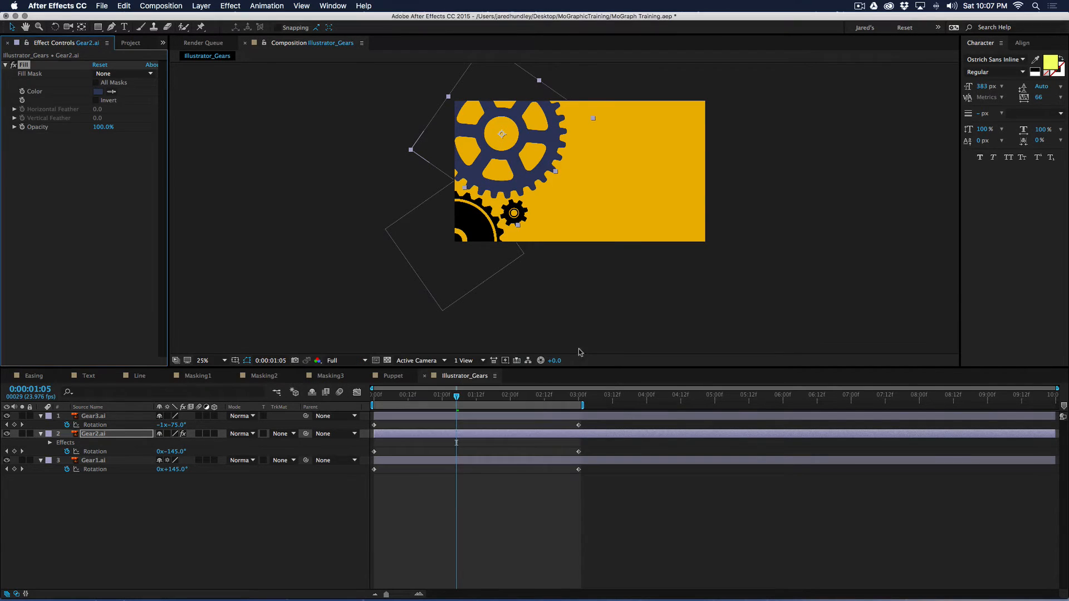
drag(451, 401, 561, 399)
Copy Gear2.ai's Fill effect onto Gear3.ai and change the copy's color to a muted dark purple.
click(23, 66)
click(53, 168)
click(25, 66)
key(ctrl+c)
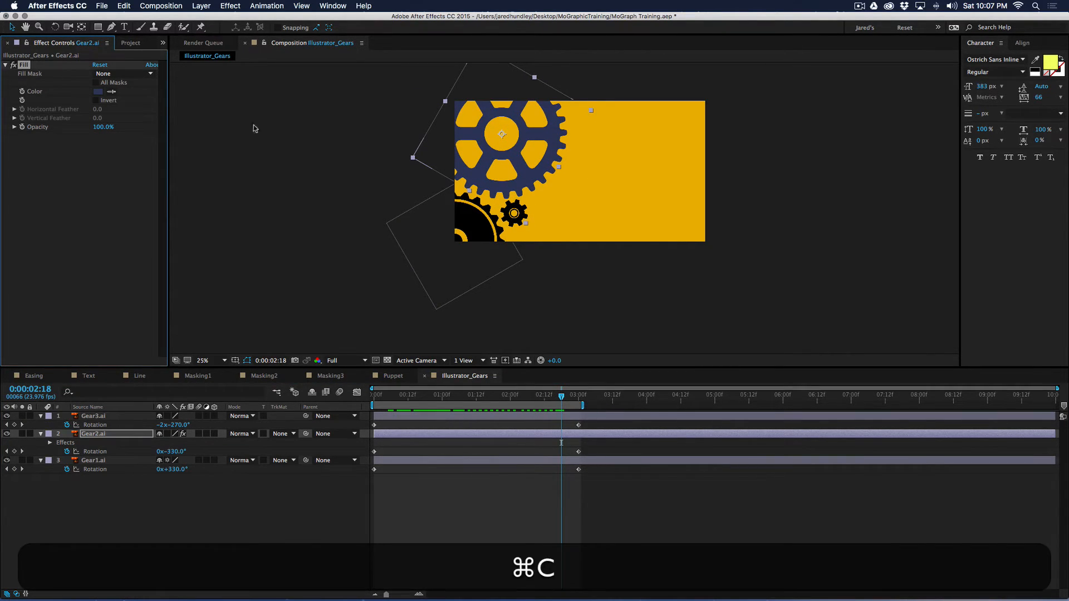
click(516, 217)
click(518, 216)
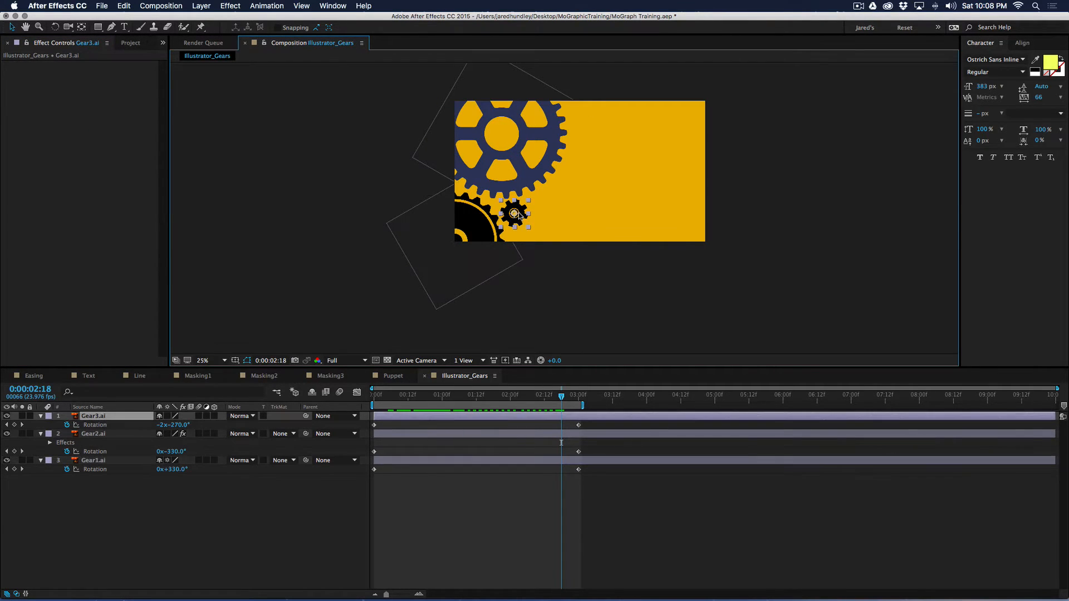
key(ctrl+v)
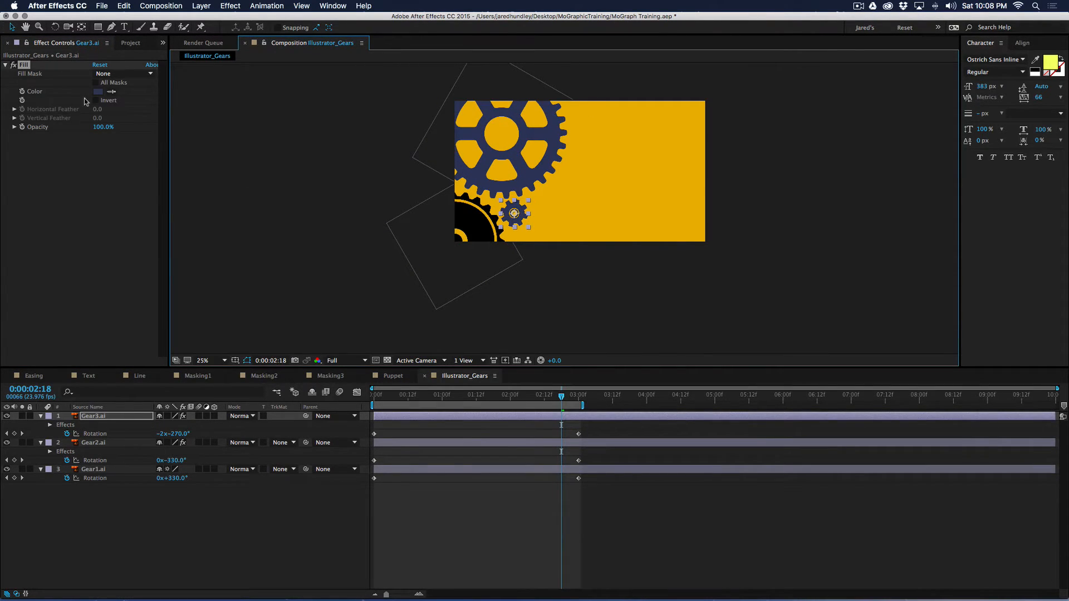
click(99, 92)
click(476, 375)
click(557, 359)
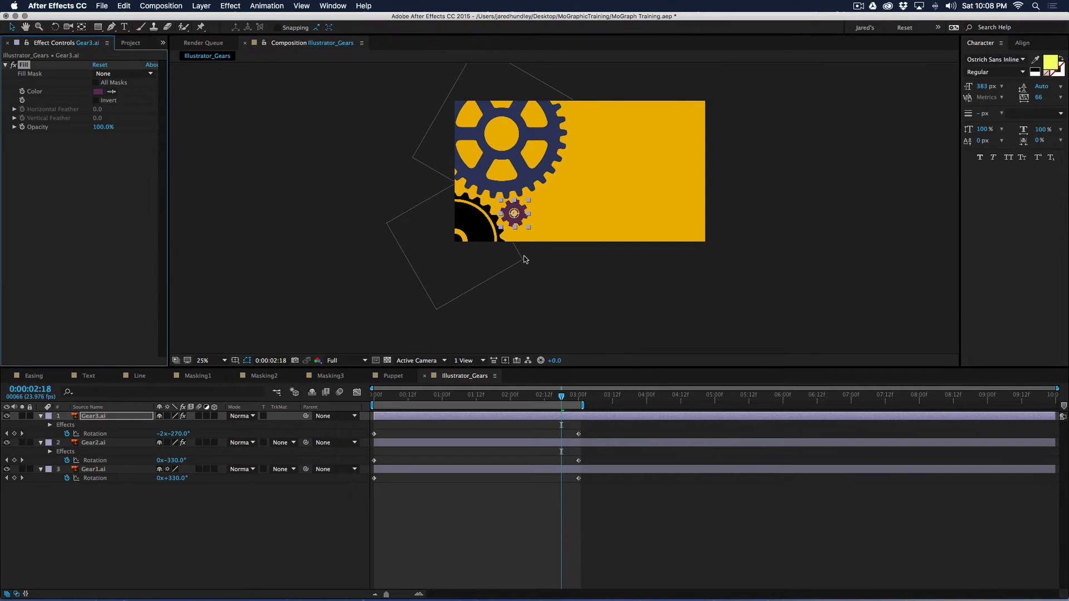
Paste the Fill effect onto Gear1.ai, set its color to dark magenta (RGB 126, 0, 91), and preview the animation.
click(489, 238)
key(super+v)
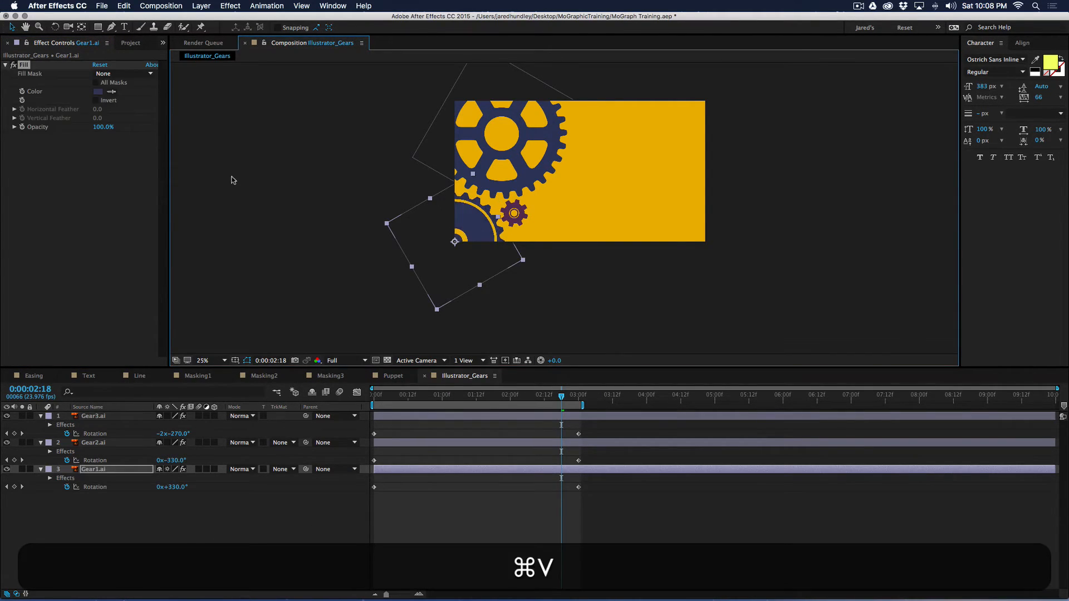
click(98, 91)
mouse_move(474, 388)
mouse_down()
mouse_move(478, 374)
mouse_move(456, 360)
mouse_move(444, 383)
mouse_move(470, 426)
mouse_up()
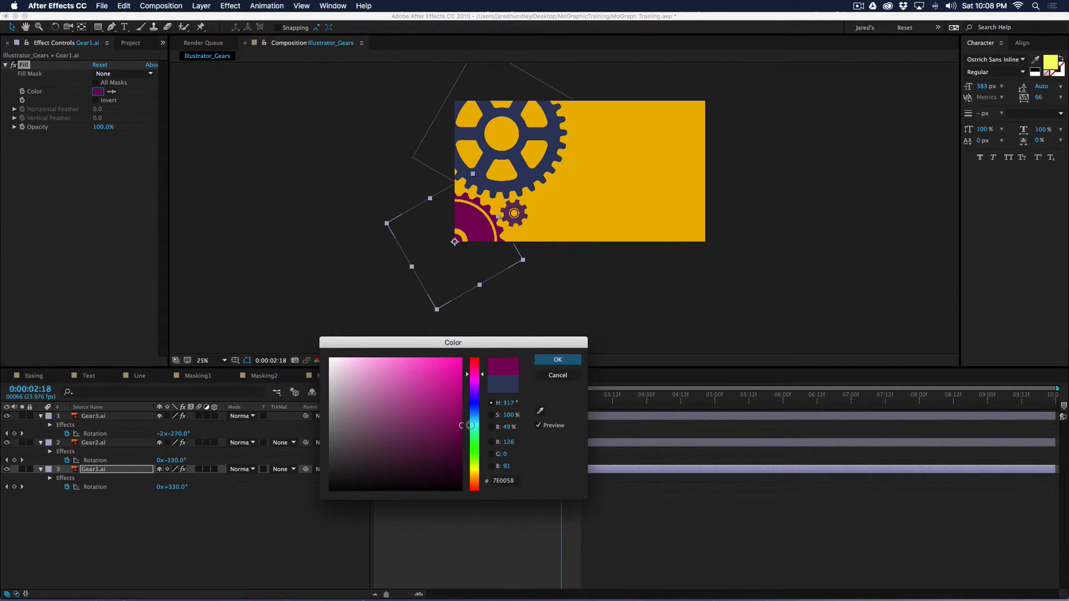
click(557, 359)
key(space)
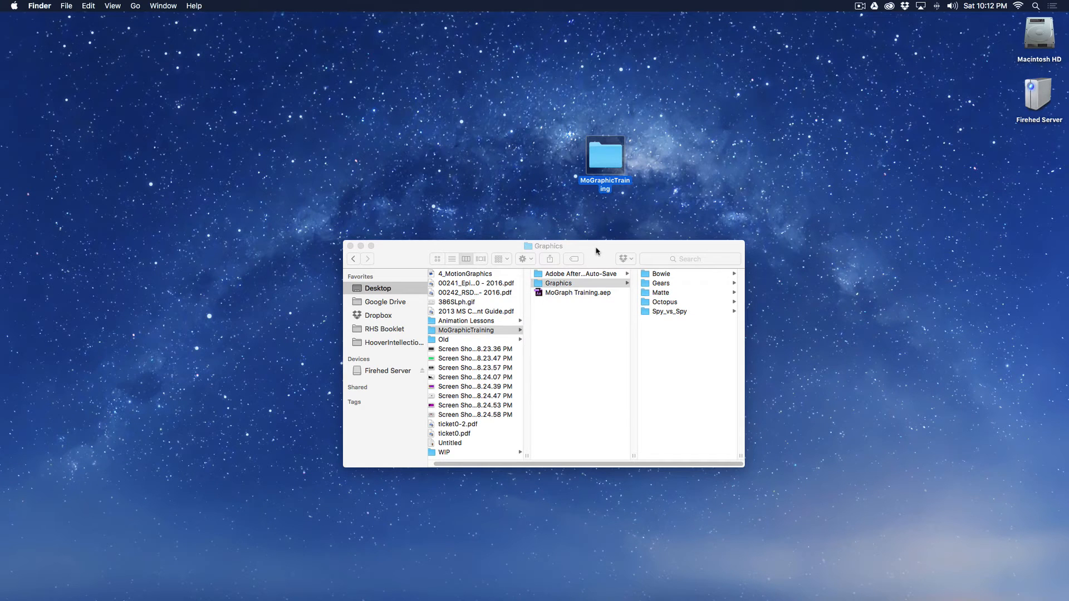
Look over Bowie.jpg and Bowie.psd in the Bowie folder inside MoGraphicTraining's Graphics folder in Finder.
drag(600, 262, 576, 238)
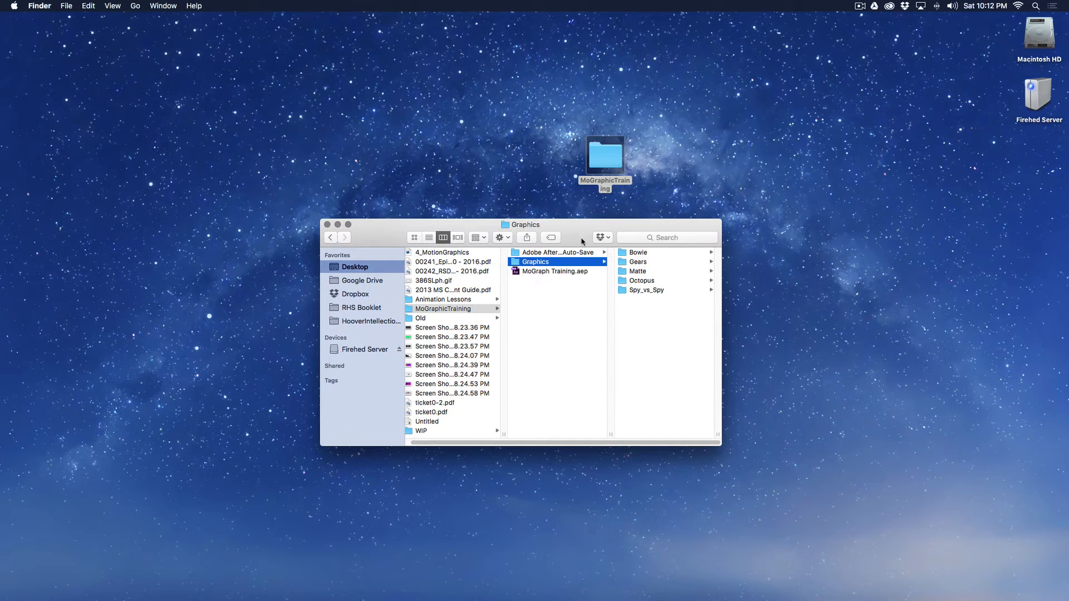
click(638, 252)
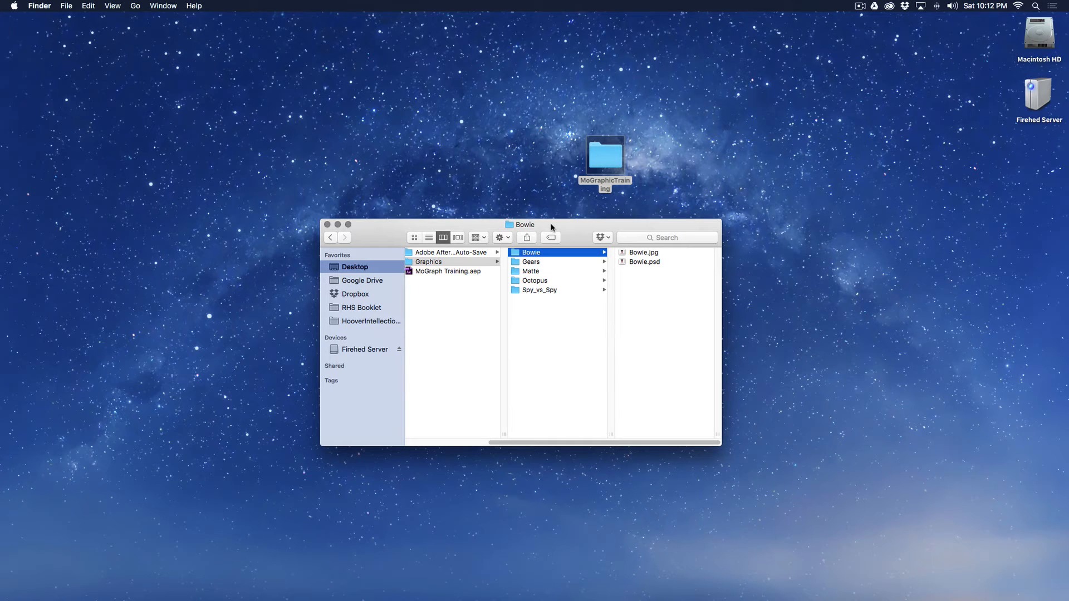
click(655, 253)
click(544, 262)
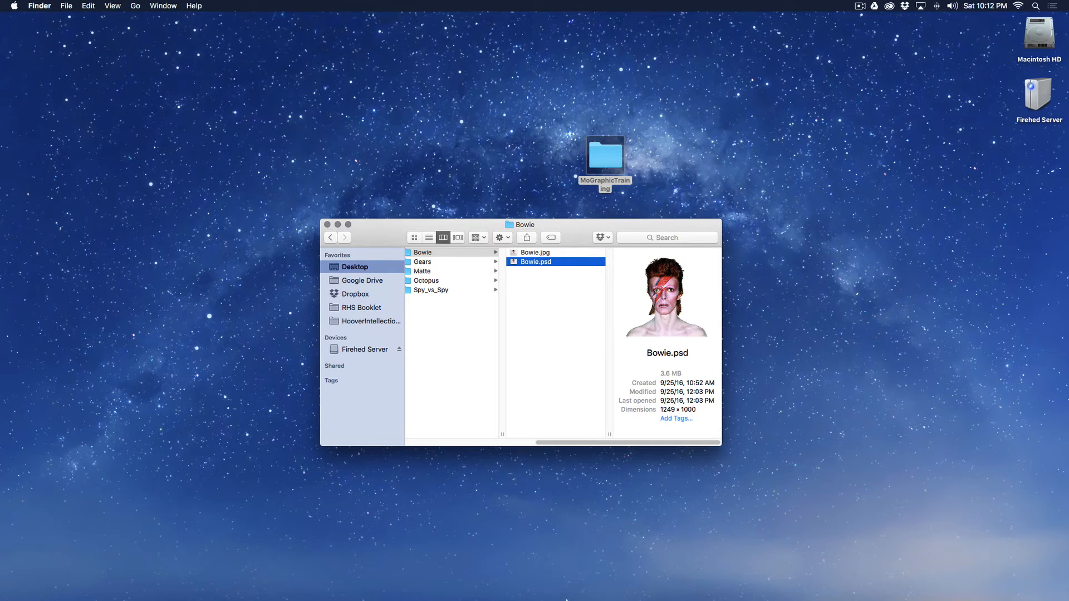
Switch back to After Effects and start a new composition named Photoshop_Bowie.
click(574, 579)
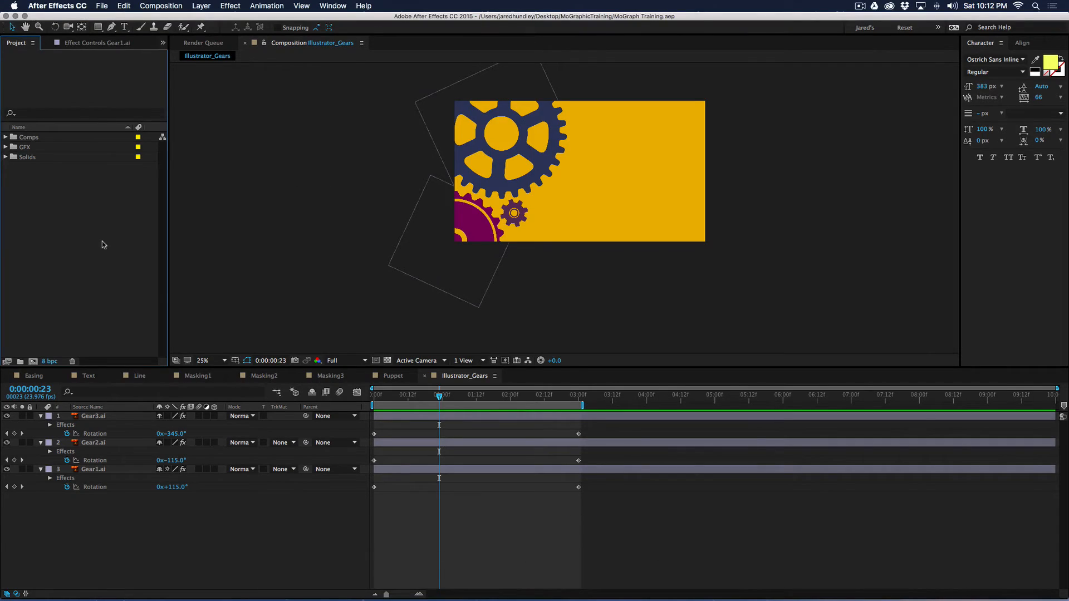
click(173, 6)
click(175, 17)
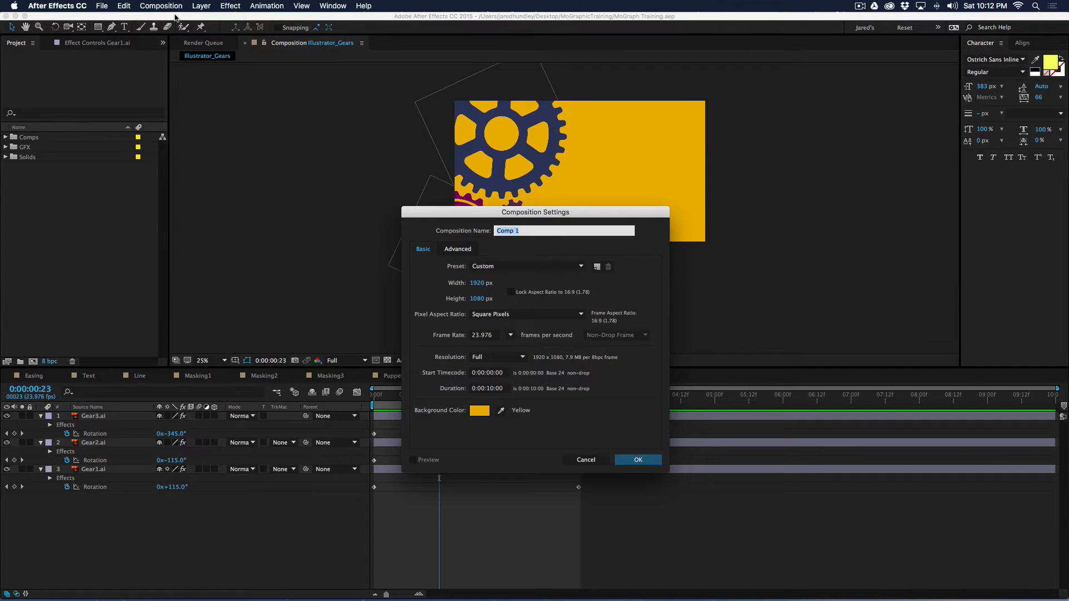
text(PO)
key(BackSpace)
text(honto)
key(BackSpace)
key(BackSpace)
key(BackSpace)
text(toshop)
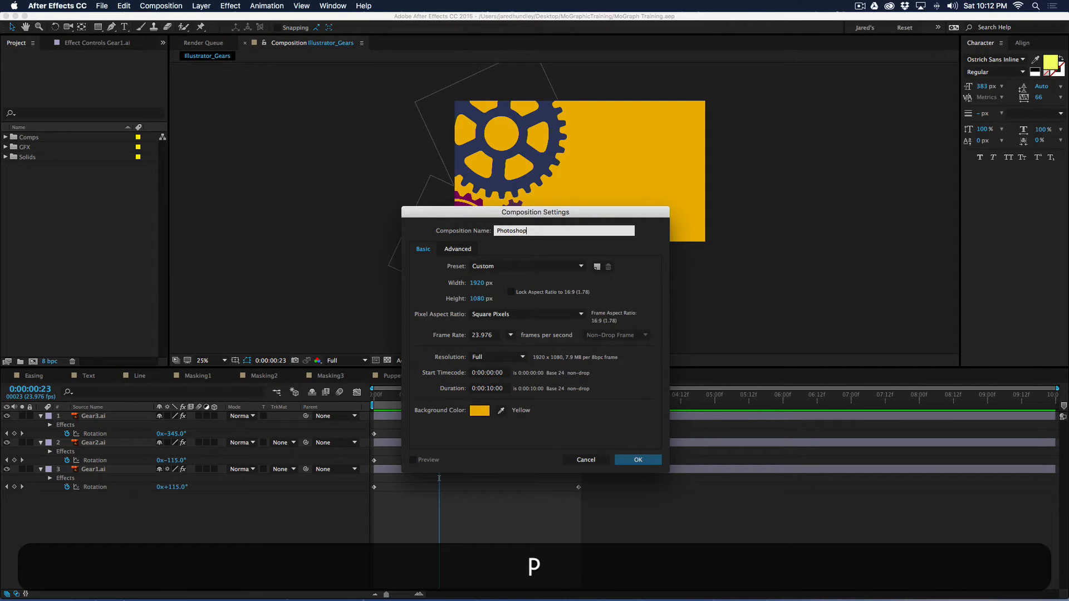
text(_Bowie)
Set the new composition's background color to white and create the composition.
click(481, 412)
drag(431, 356, 281, 344)
click(557, 360)
click(638, 460)
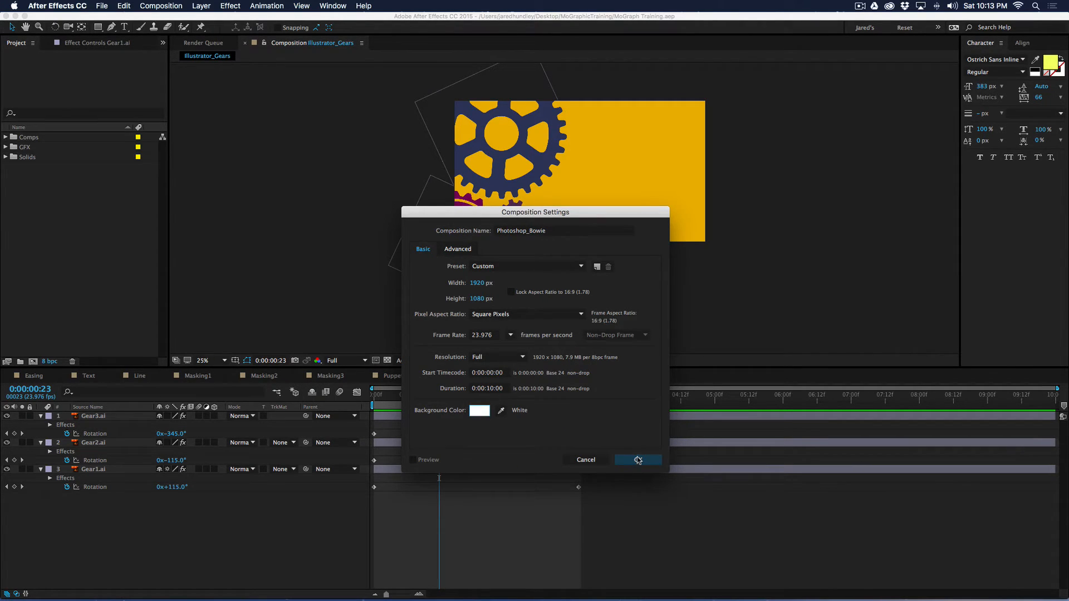
Move the Photoshop_Bowie composition into the project's Comps folder and expand that folder.
drag(46, 160, 43, 138)
click(5, 137)
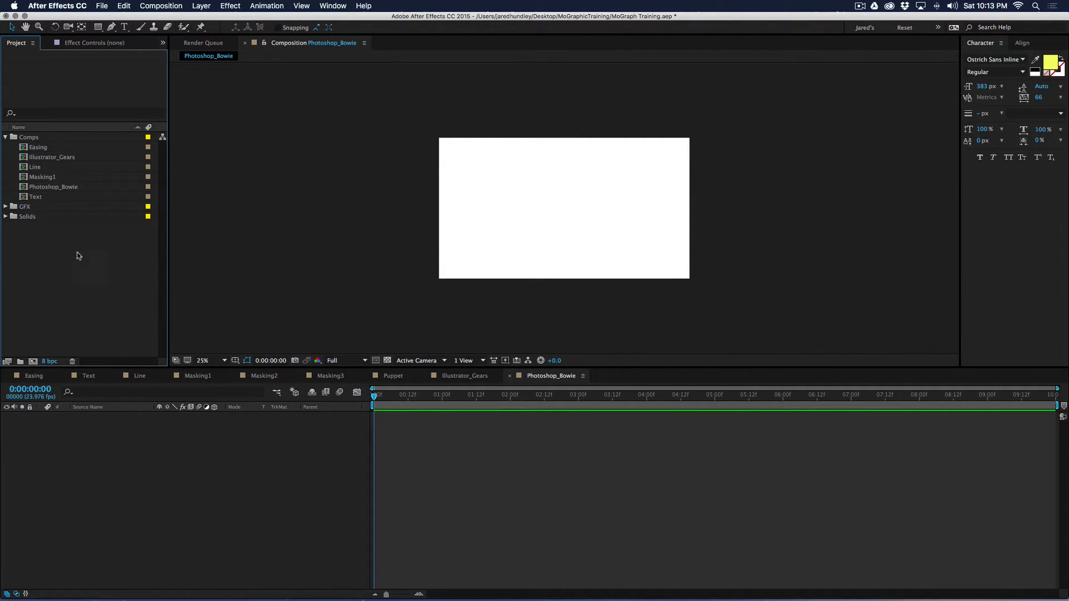
Import Bowie.jpg and Bowie.psd from the Bowie folder inside MoGraphicTraining's Graphics folder on the Desktop.
double_click(101, 254)
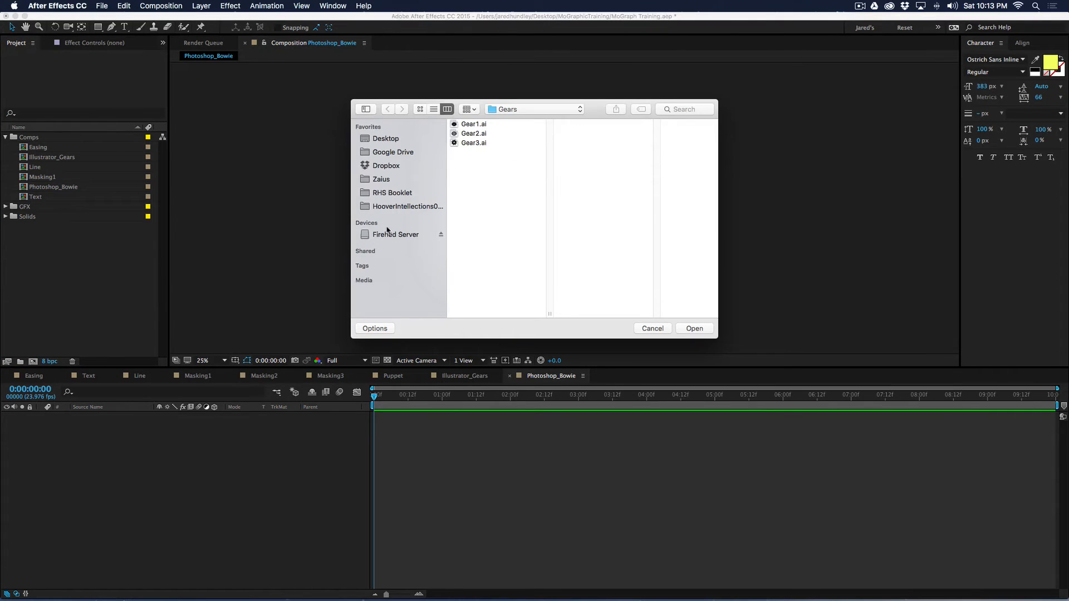
click(384, 138)
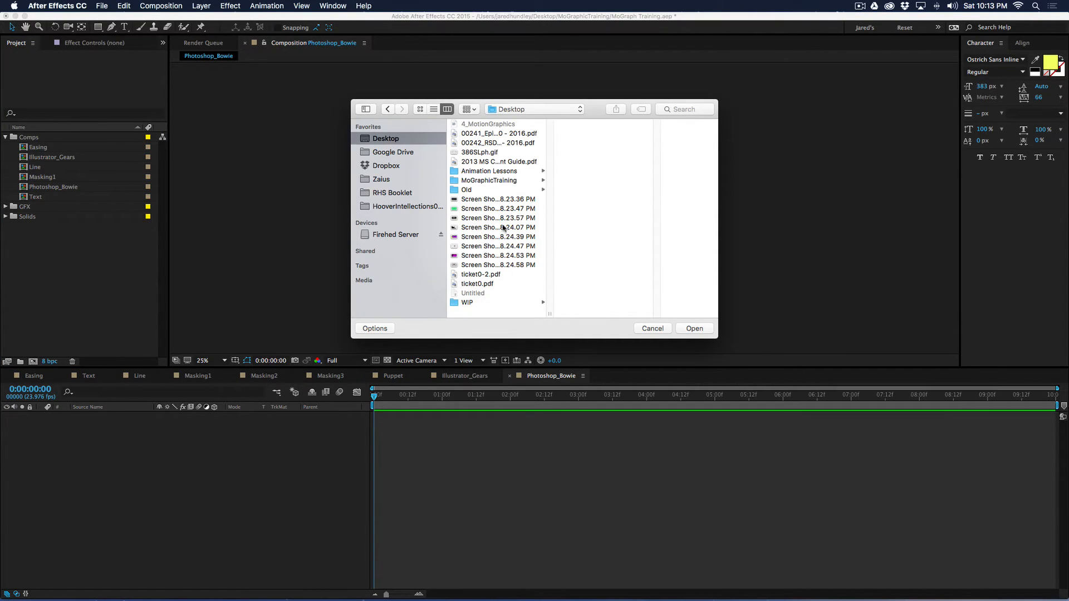
click(495, 182)
click(587, 134)
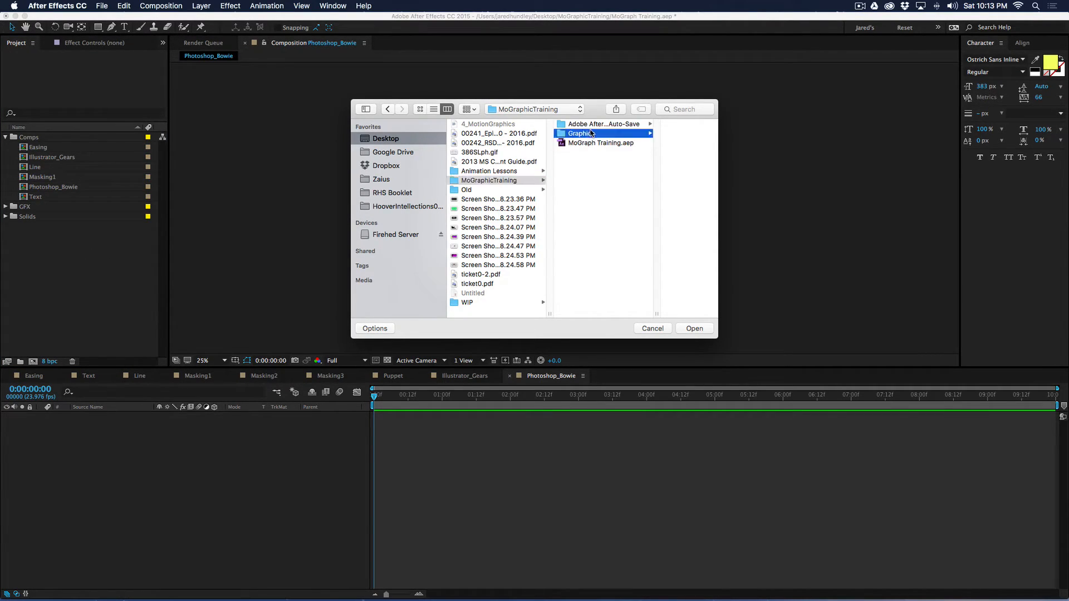
click(633, 125)
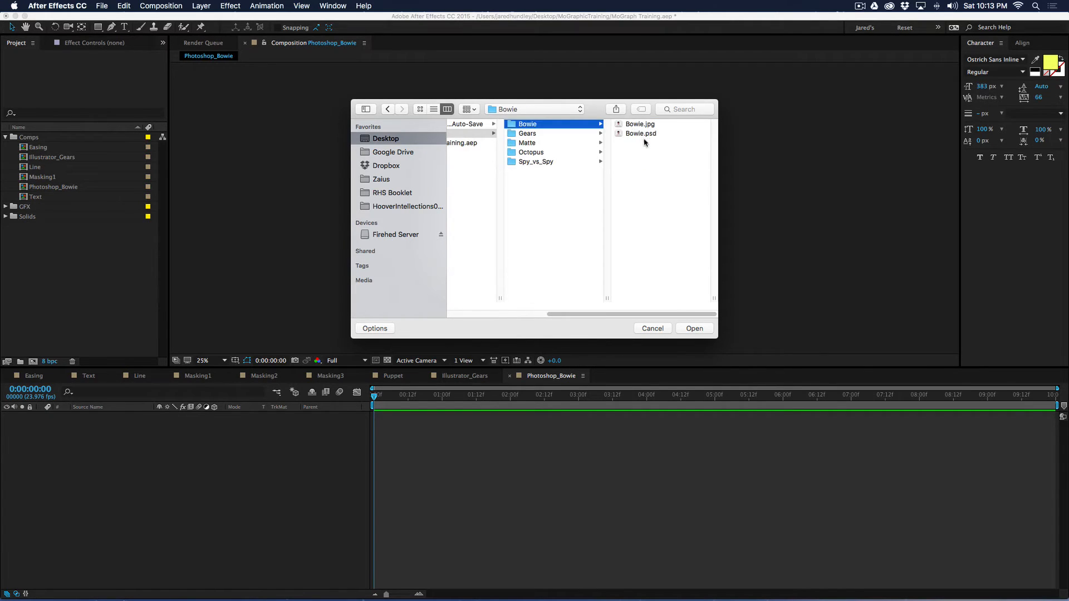
drag(643, 141, 650, 130)
click(692, 329)
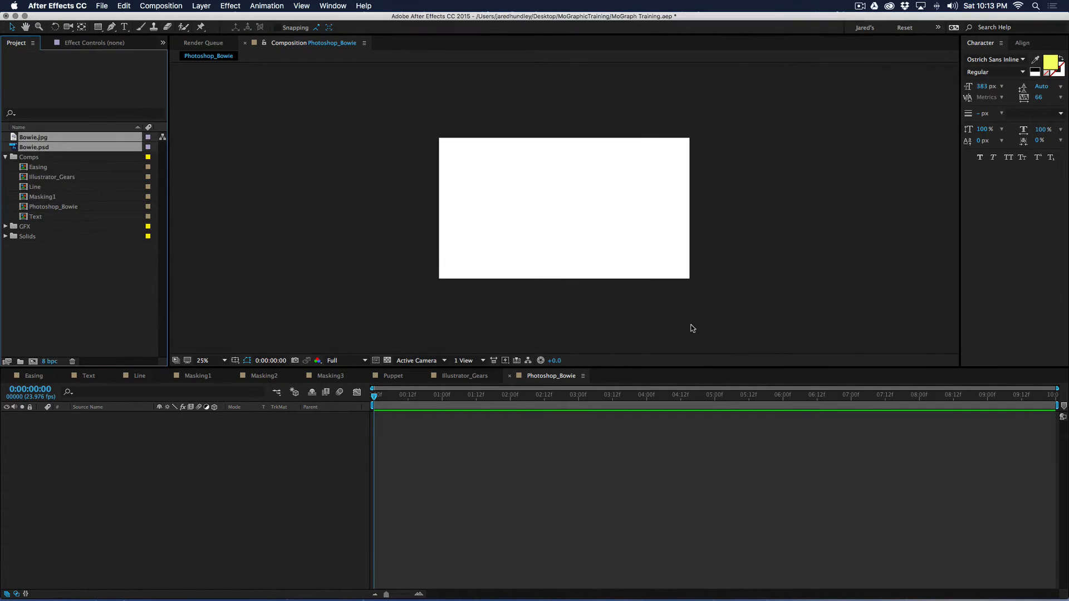
Compare the imported Bowie.jpg and Bowie.psd, move both into the GFX folder, and expand it.
click(61, 263)
click(36, 137)
click(39, 147)
click(42, 136)
click(42, 146)
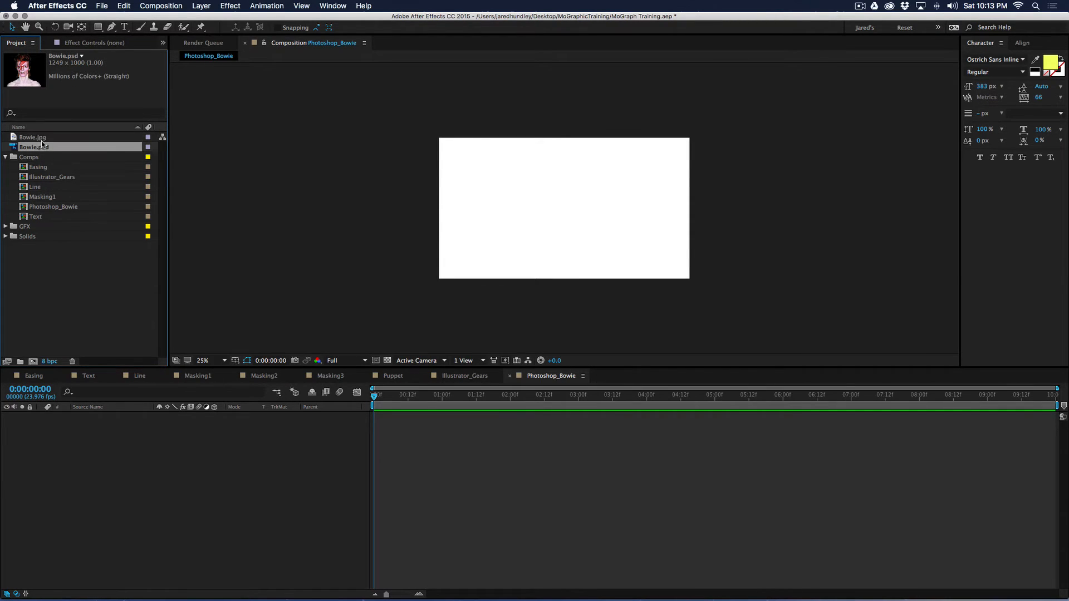
super+click(37, 138)
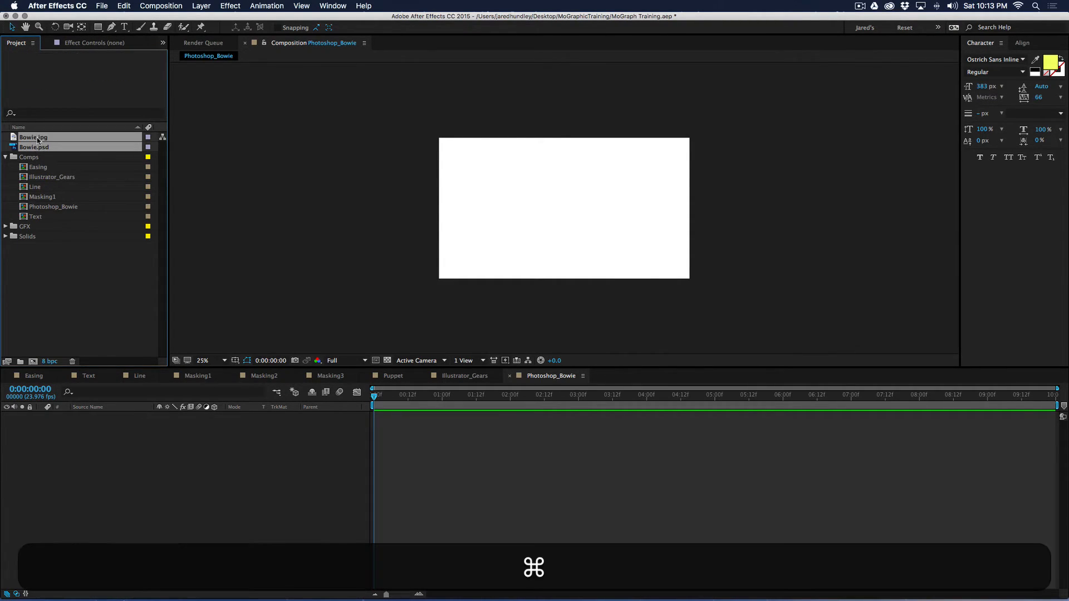
drag(37, 140, 34, 226)
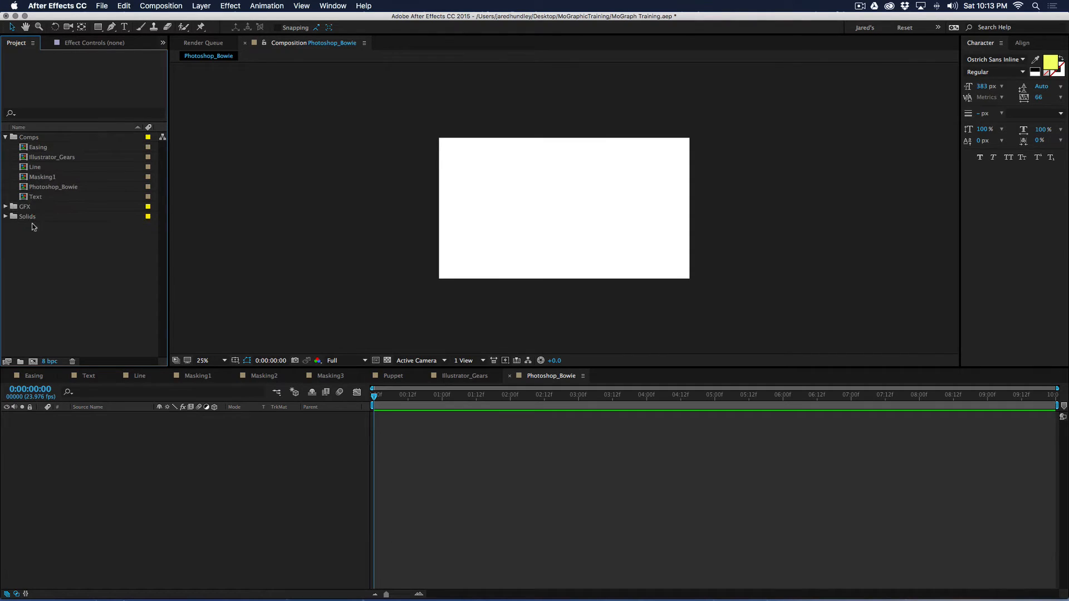
click(5, 206)
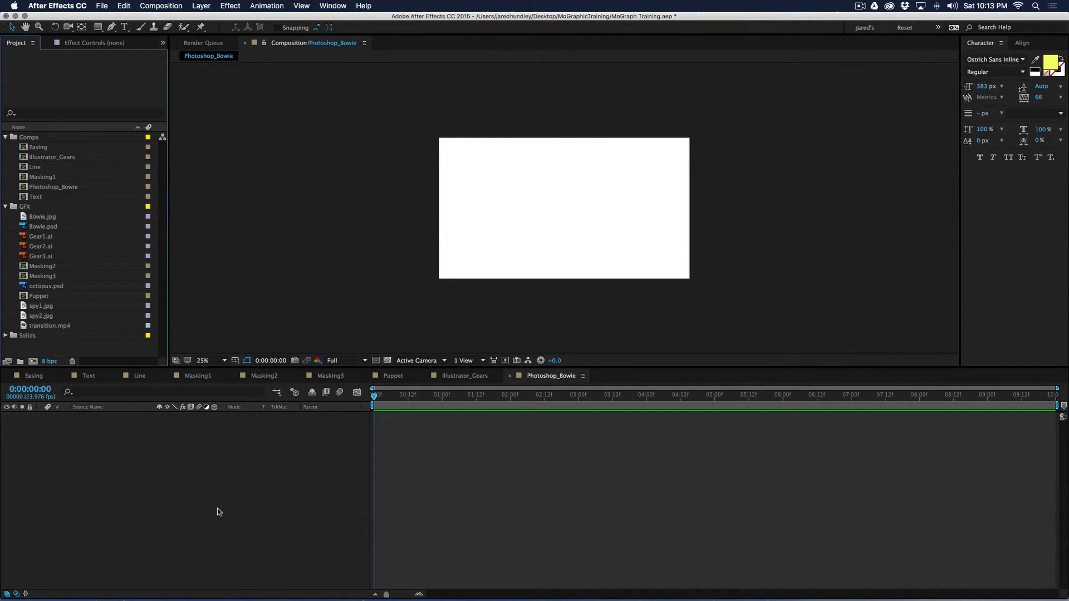
Change the Photoshop_Bowie composition's background color to light gray.
click(37, 217)
click(147, 439)
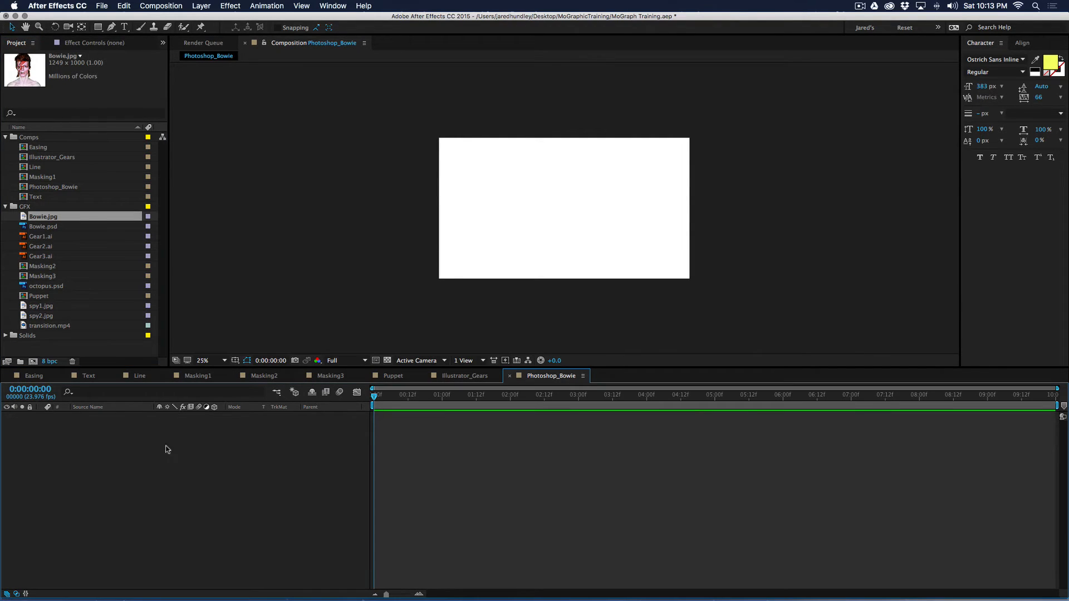
key(cmd+k)
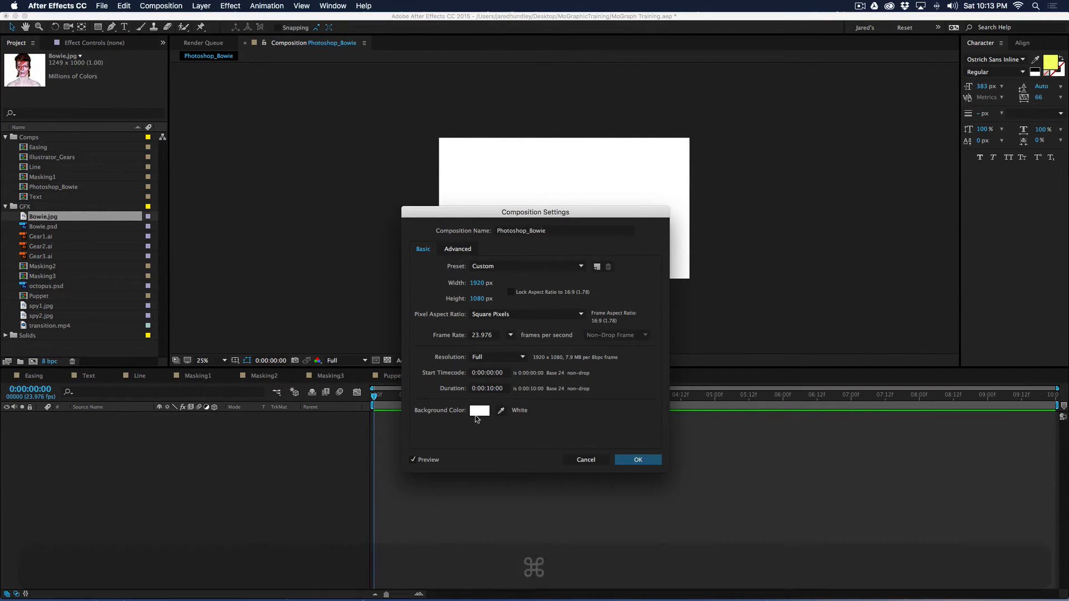
click(479, 411)
drag(416, 370, 328, 385)
click(557, 360)
click(638, 459)
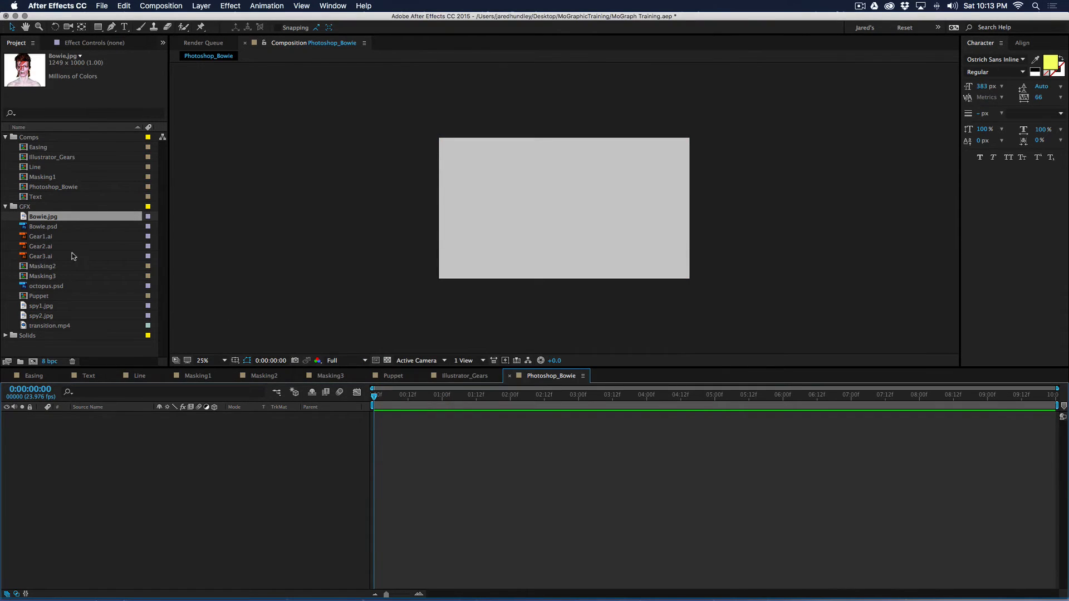
Add Bowie.jpg to the Photoshop_Bowie composition to inspect its background, and hide the layer.
drag(46, 218, 250, 441)
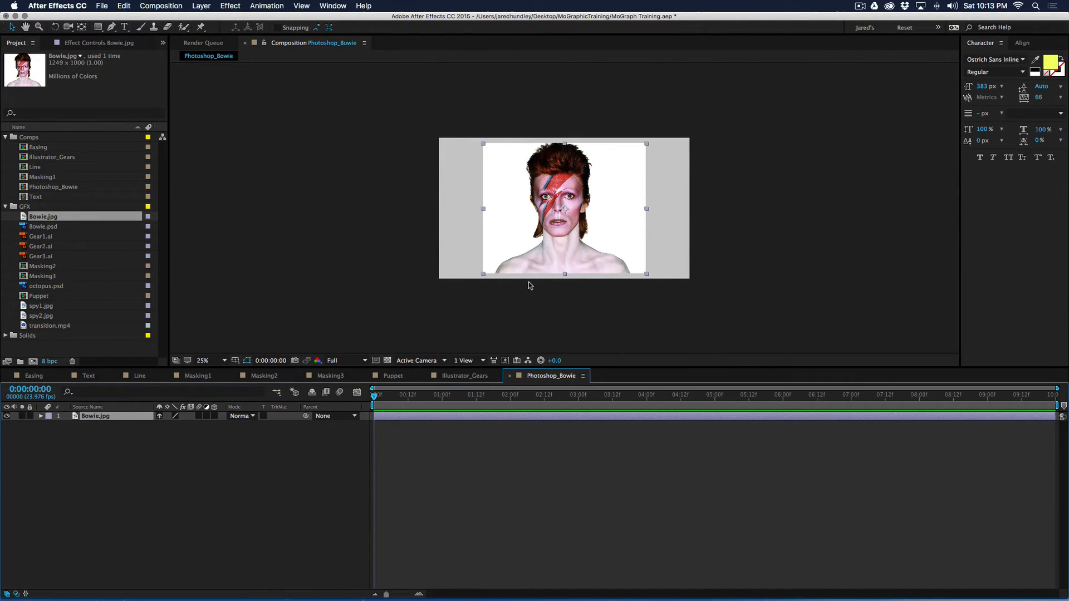
key(period)
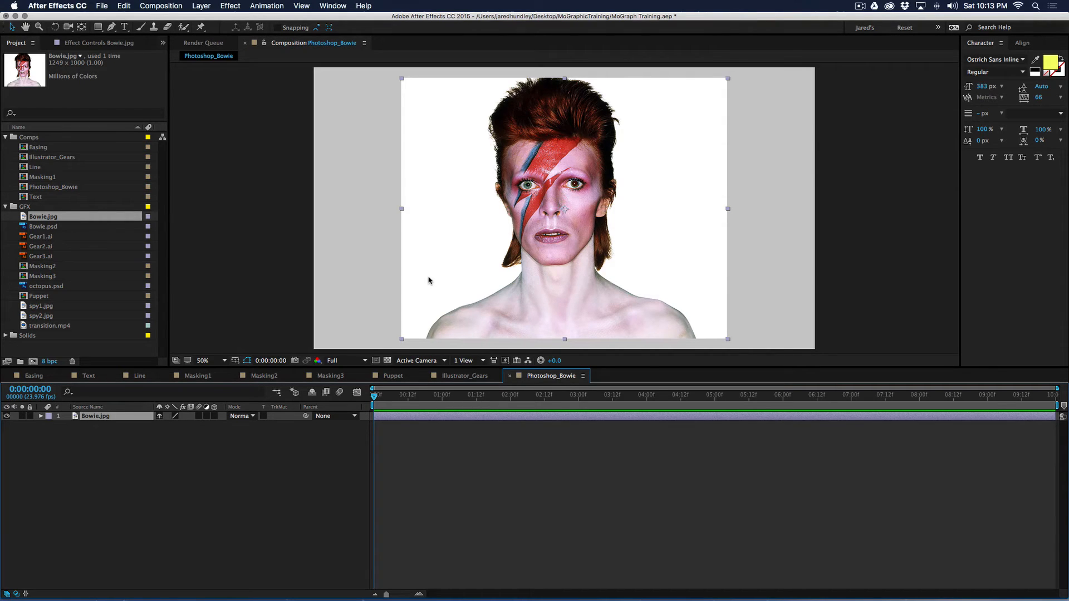
click(7, 416)
Place Bowie.psd in the composition with its cropped shoulders at the frame's lower edge, and delete the Bowie.jpg layer.
drag(43, 226, 128, 526)
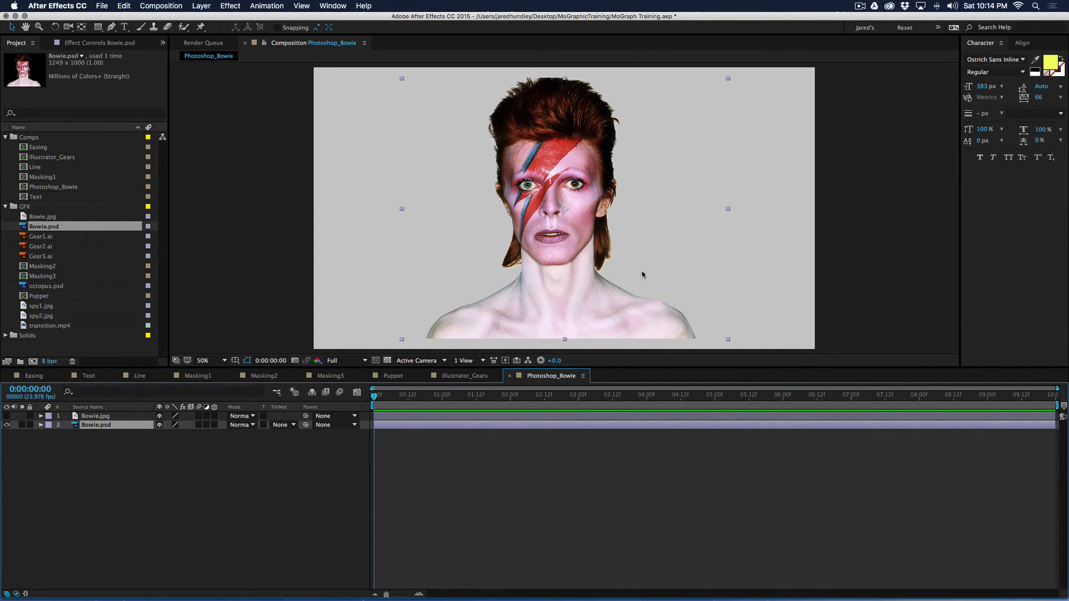
drag(548, 299, 544, 312)
click(55, 489)
click(109, 417)
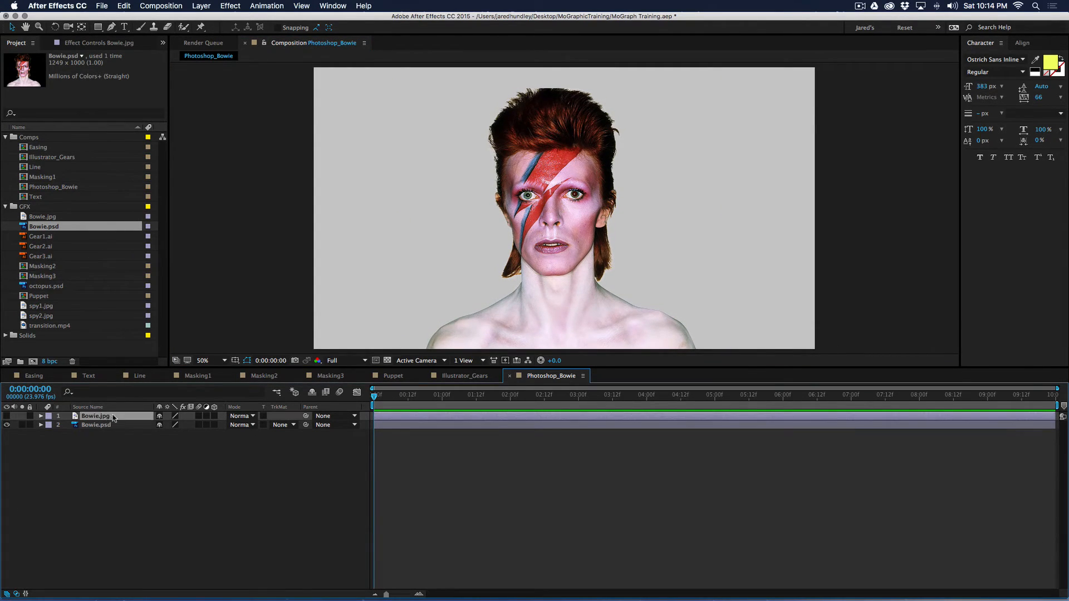
key(BackSpace)
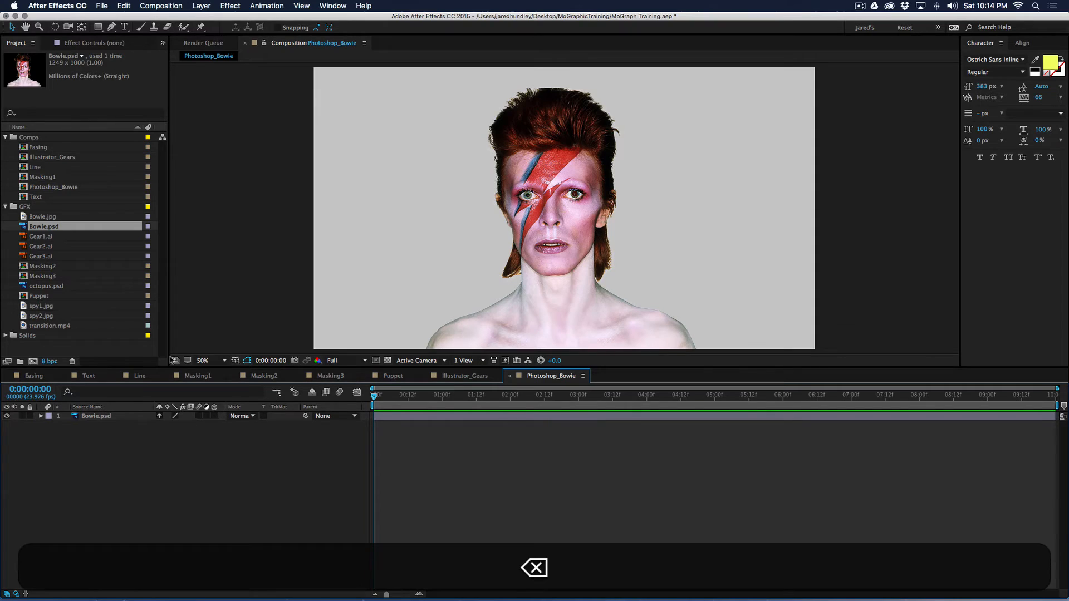
Try raising the Bowie.psd layer slightly to examine its cropped shoulders against the composition's lower edge.
click(590, 249)
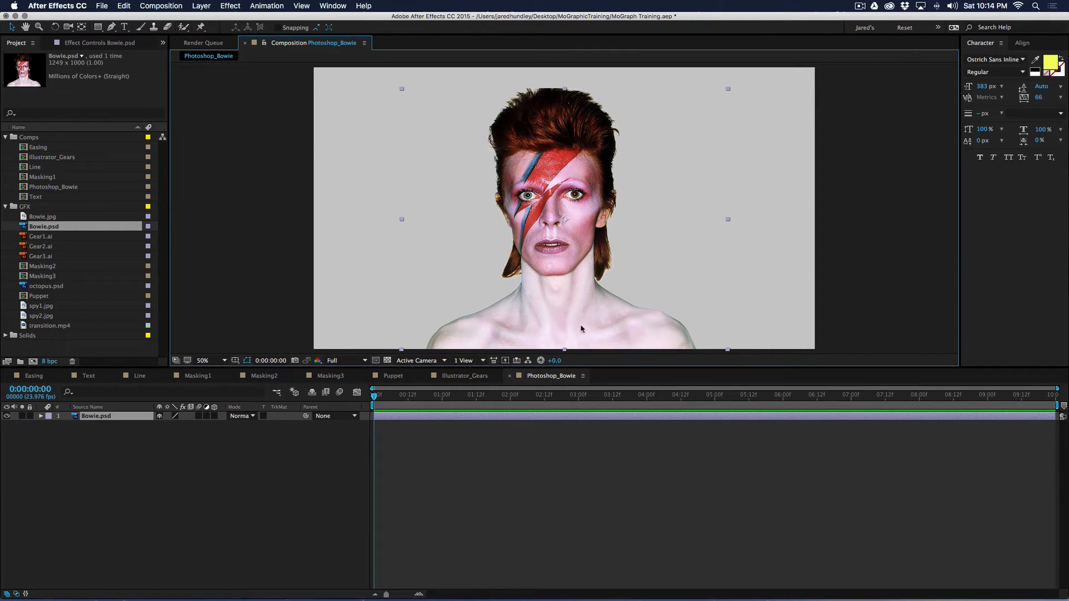
key(space)
drag(599, 306, 597, 280)
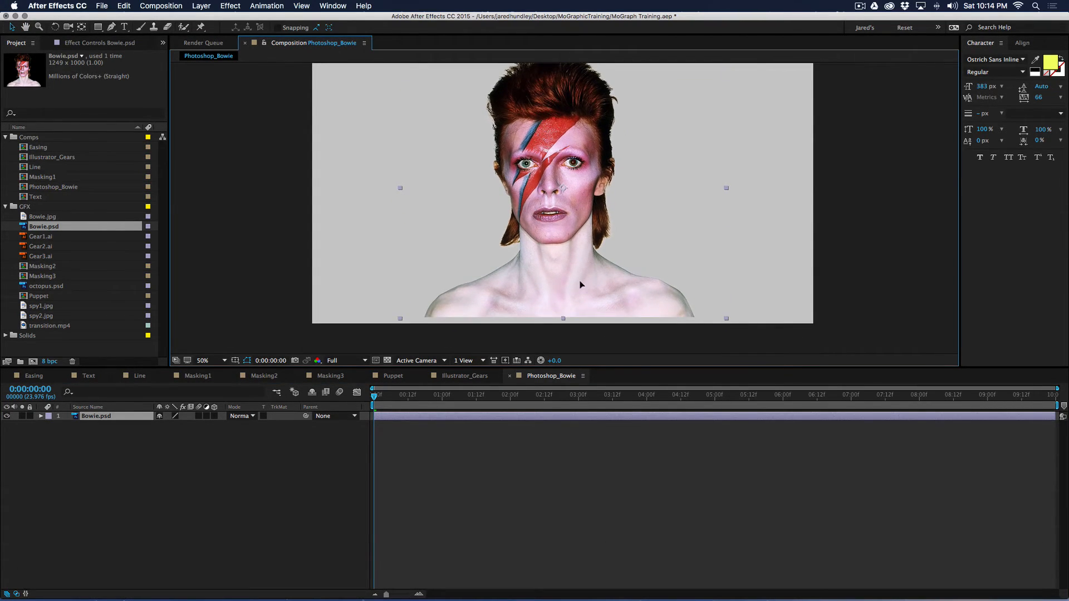
drag(579, 285, 576, 272)
key(space)
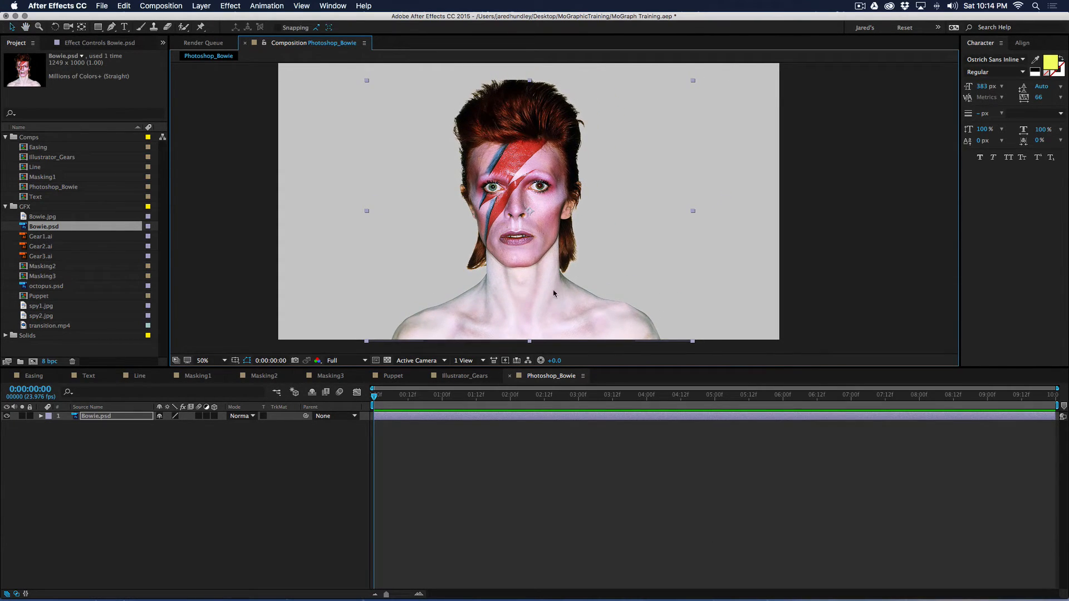
Set the composition's preview resolution to Full and save the project.
click(346, 361)
click(341, 386)
click(293, 452)
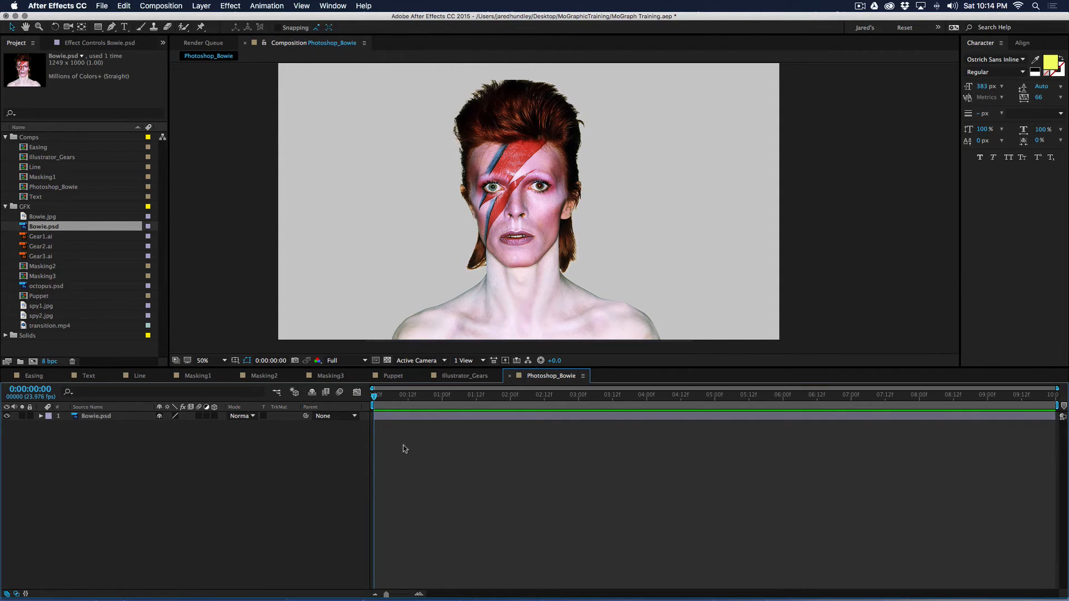
key(super+s)
With no layer selected, trace the lightning bolt on the face with the Pen tool as a closed magenta-filled shape layer.
scroll(523, 205, up, 2)
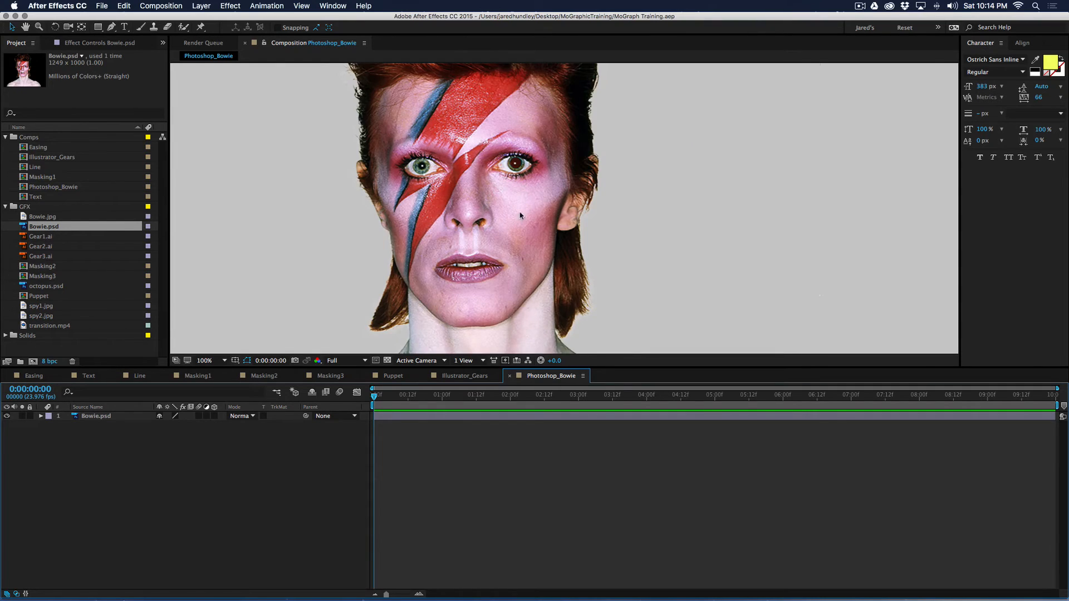
key(space)
drag(493, 203, 532, 238)
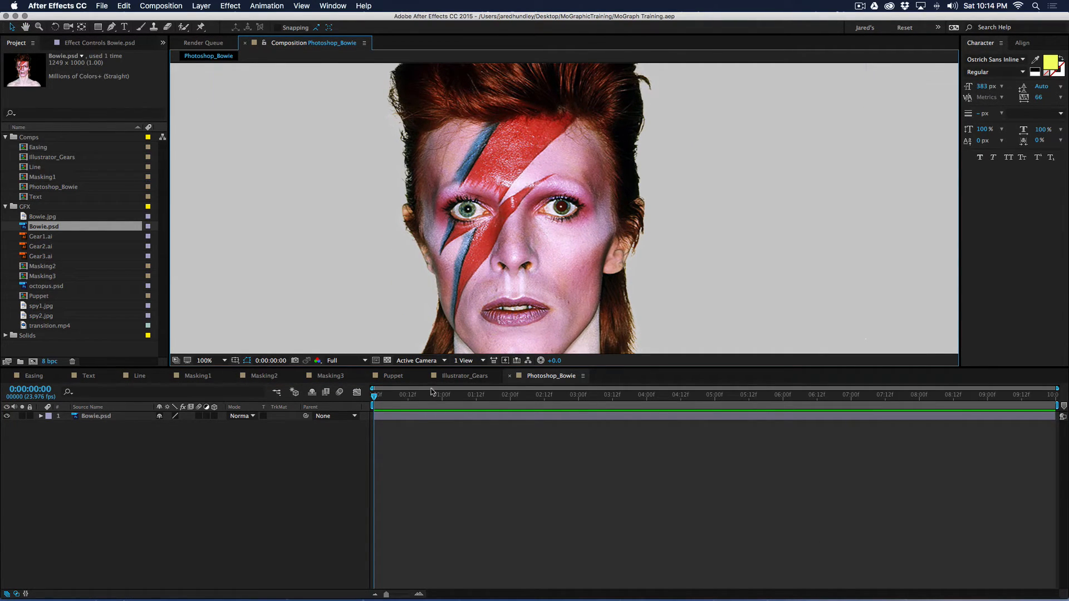
click(389, 416)
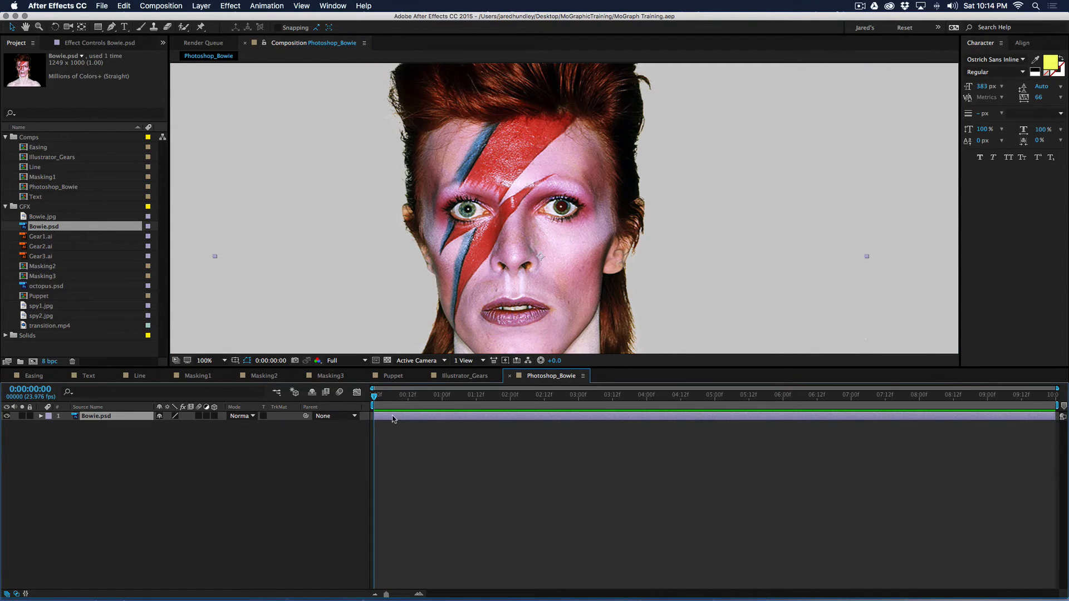
click(395, 432)
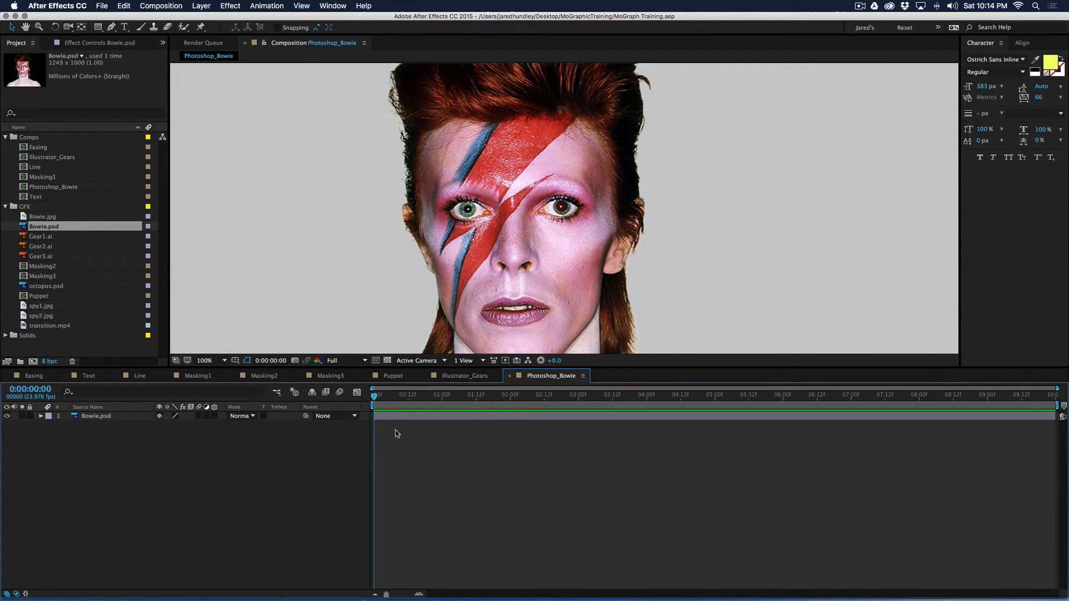
click(111, 27)
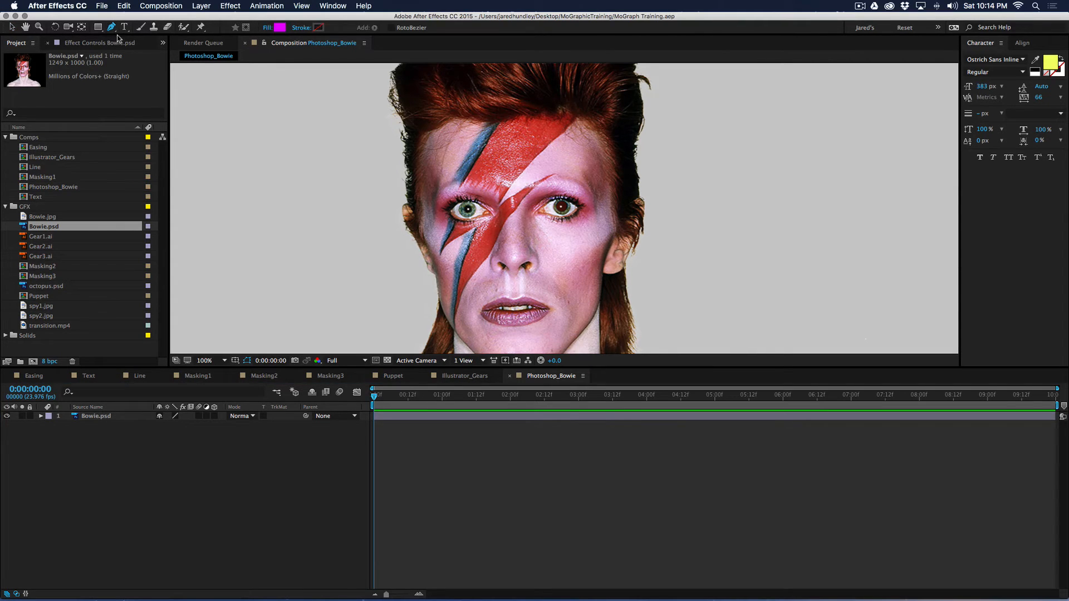
click(576, 116)
click(536, 153)
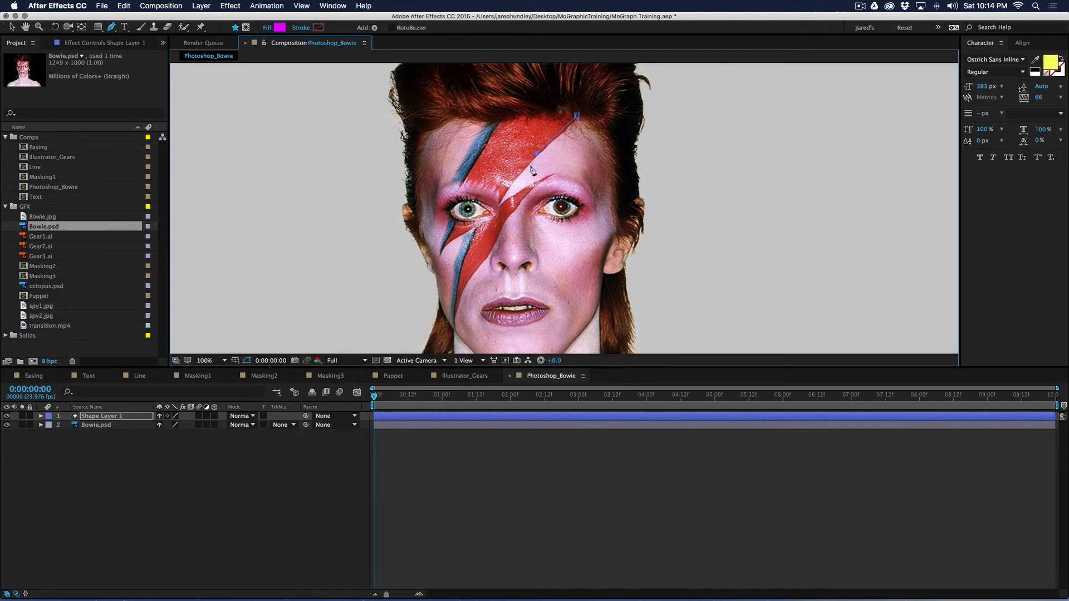
click(509, 186)
click(498, 206)
click(513, 210)
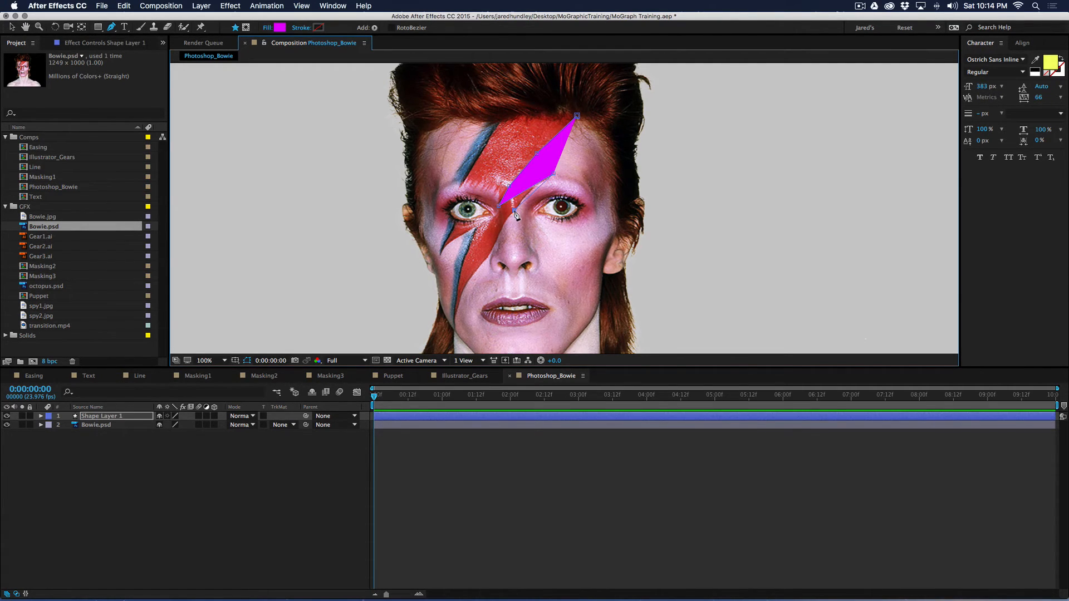
click(499, 234)
click(481, 265)
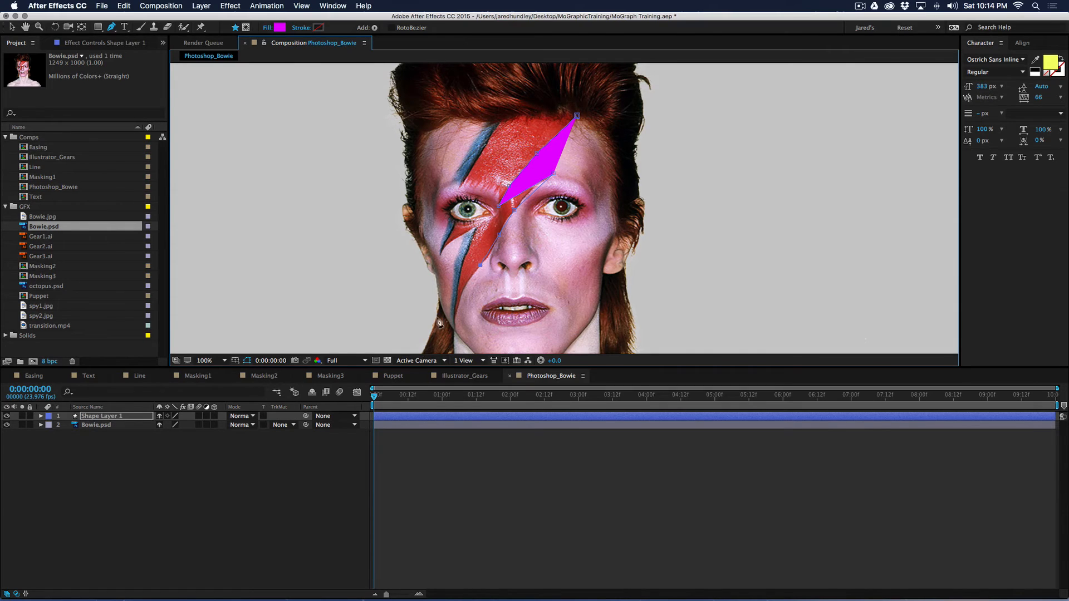
click(458, 300)
click(453, 324)
click(461, 247)
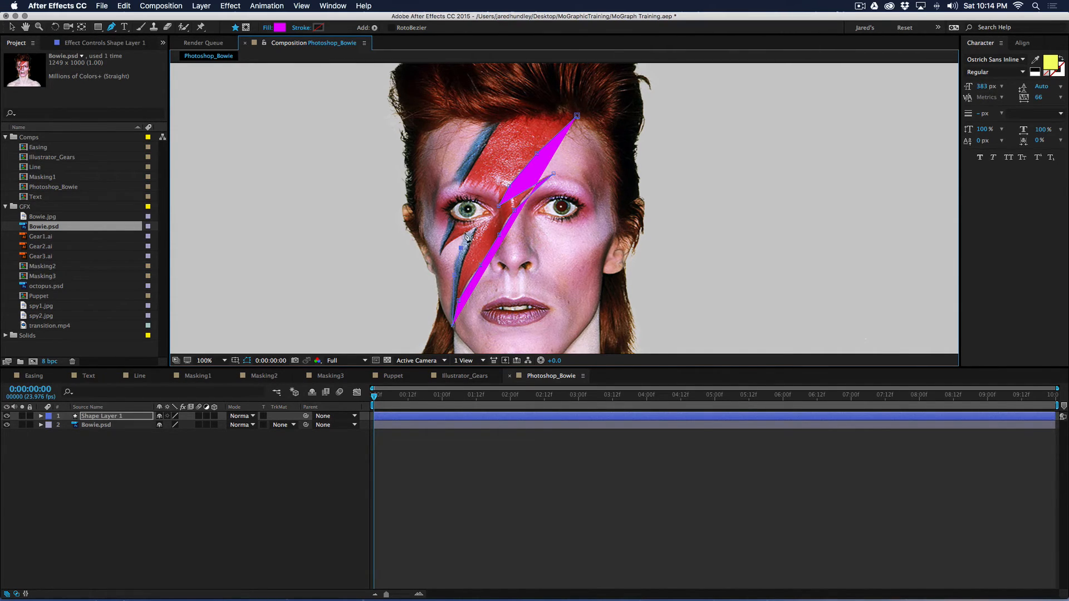
click(441, 253)
click(449, 216)
click(457, 182)
click(488, 123)
click(521, 115)
click(538, 113)
click(576, 116)
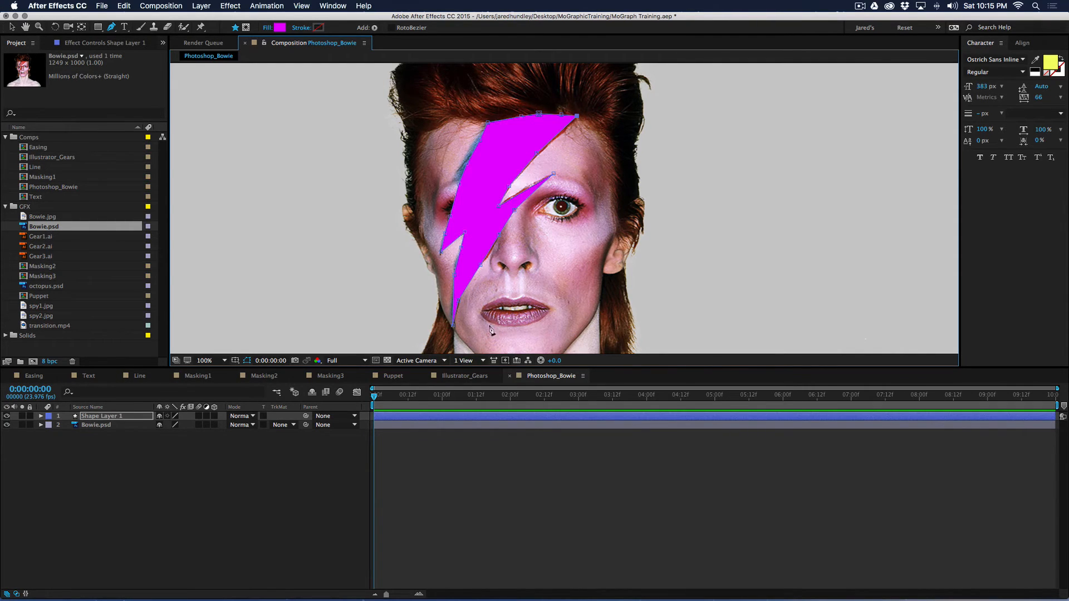
Rename the new lightning bolt shape layer to Bolt.
click(437, 467)
click(93, 417)
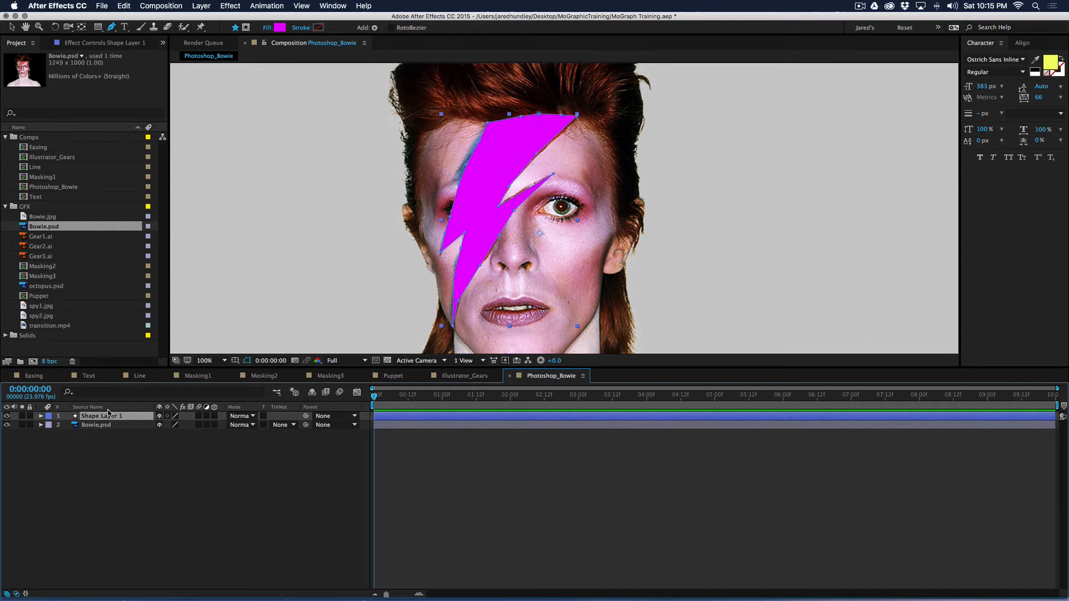
key(Return)
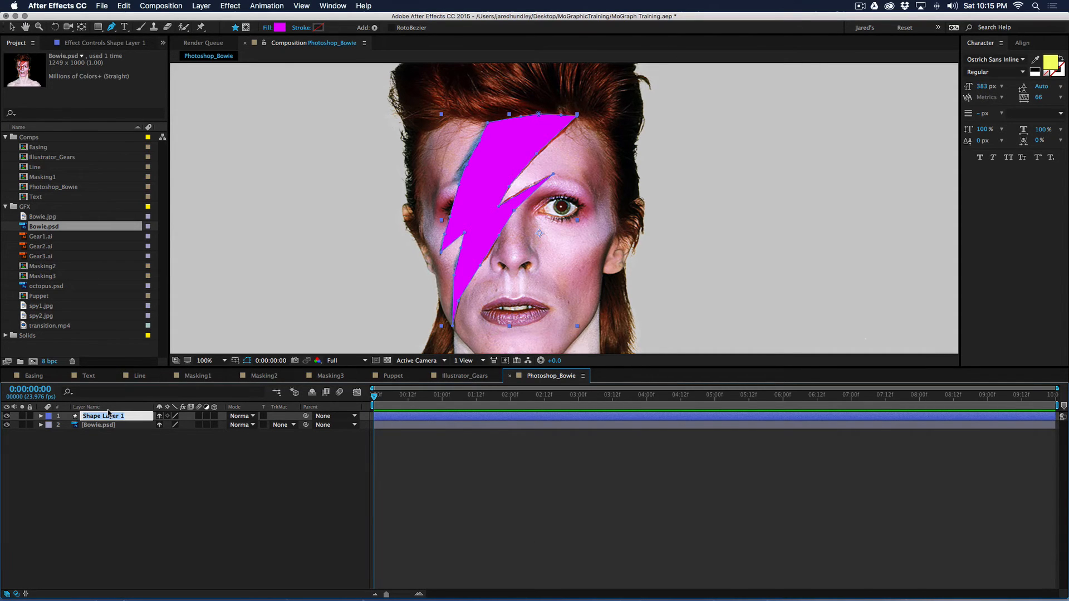
text(Bolt)
key(Return)
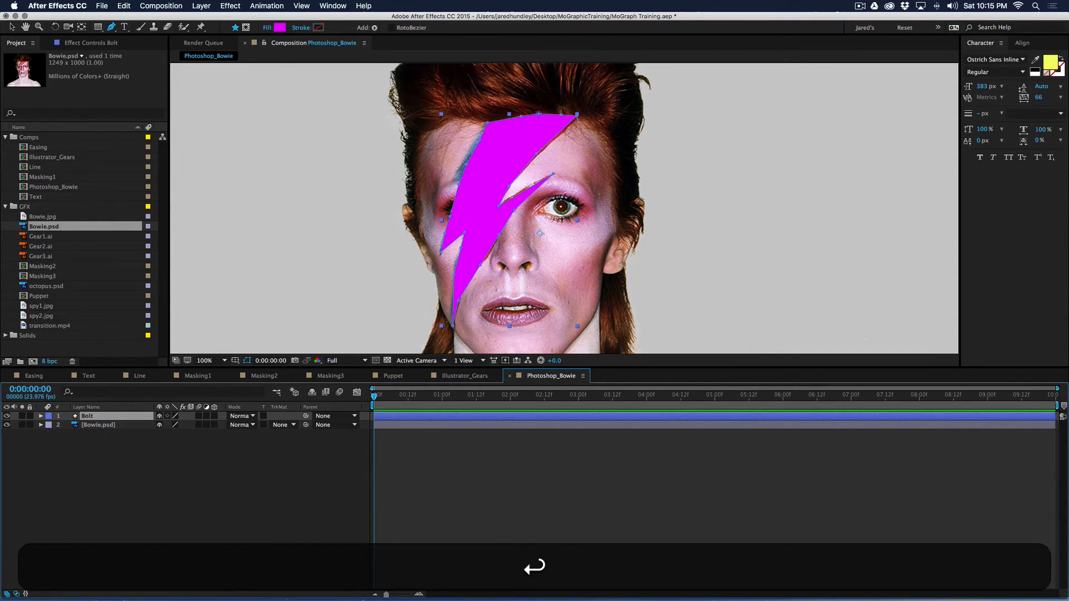
Try moving the Bolt shape and the Bowie.psd layer sideways independently, undoing each move.
key(v)
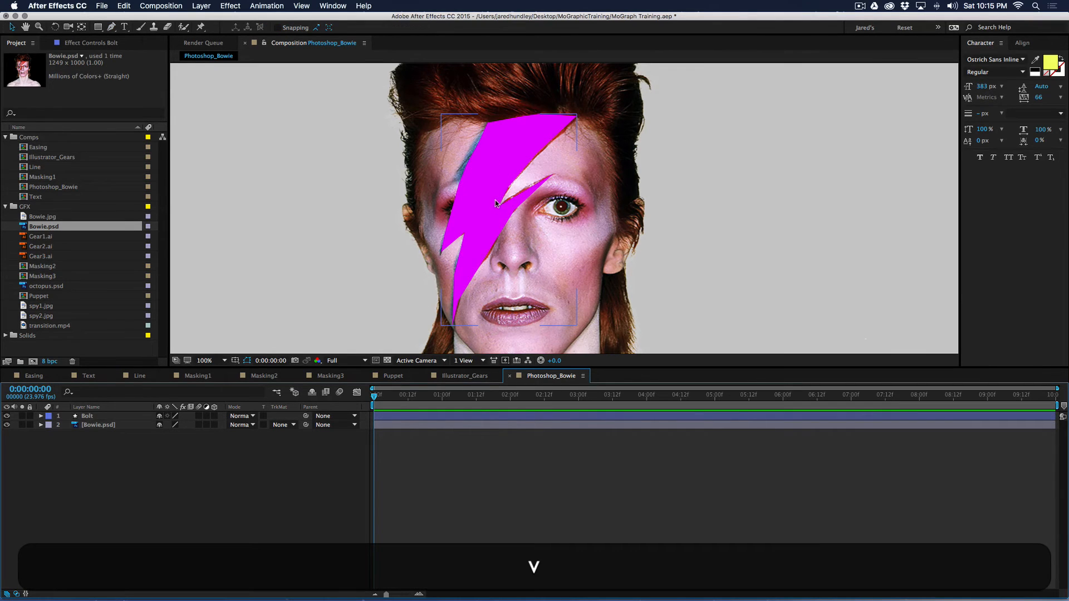
drag(504, 207, 602, 216)
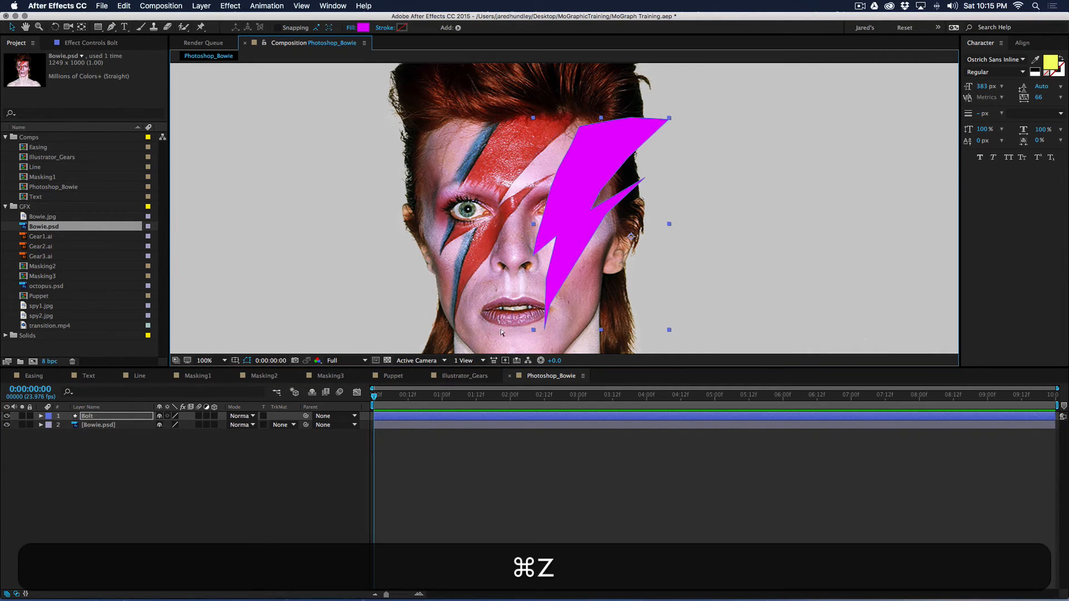
key(super+z)
drag(556, 261, 624, 265)
key(super+z)
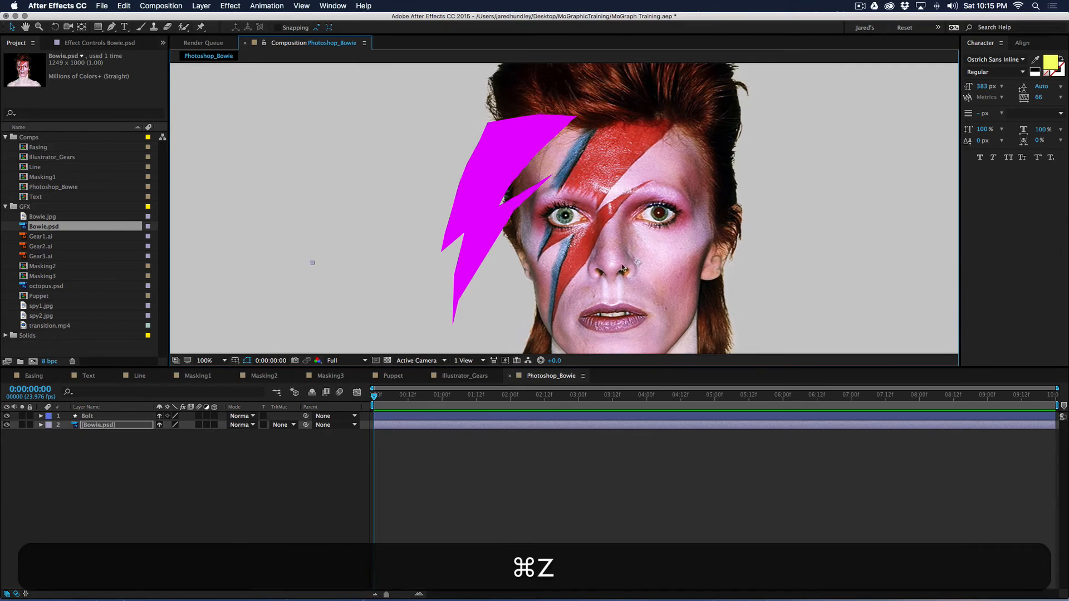
Set the current time to 0:00:00:12 and select the Bolt layer.
scroll(489, 256, down, 1)
click(449, 483)
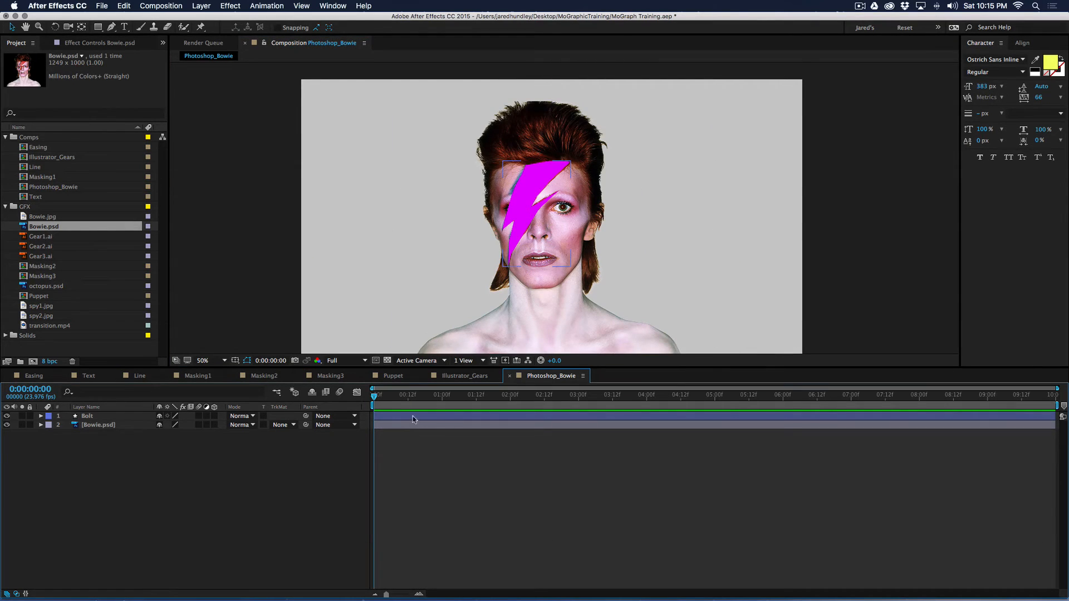
click(412, 416)
mouse_move(383, 401)
mouse_down()
mouse_move(416, 398)
mouse_move(368, 407)
mouse_up()
scroll(360, 418, up, 1)
click(362, 417)
click(443, 395)
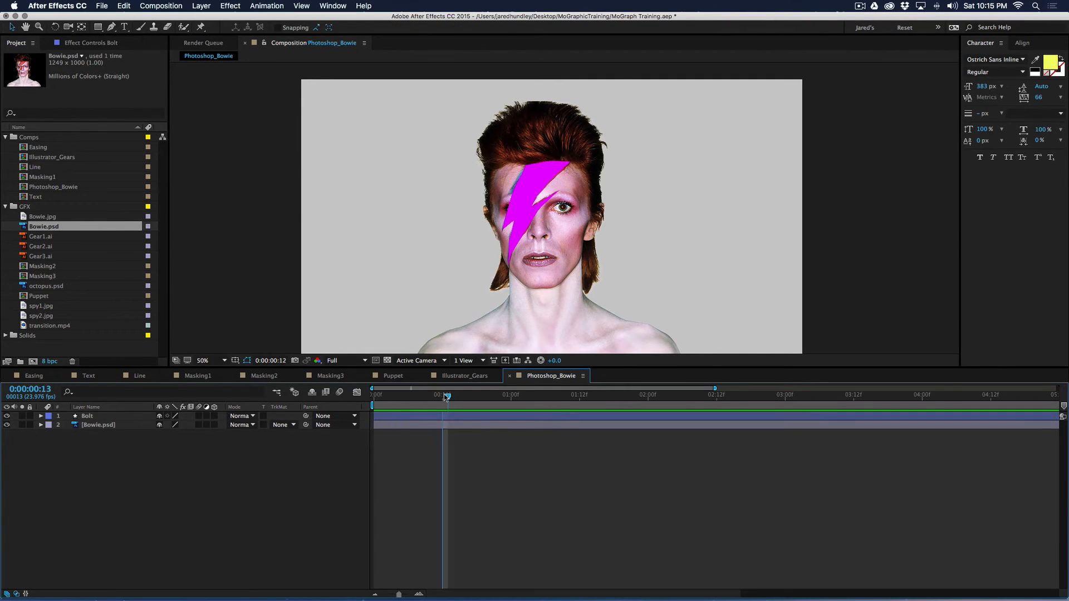
click(443, 418)
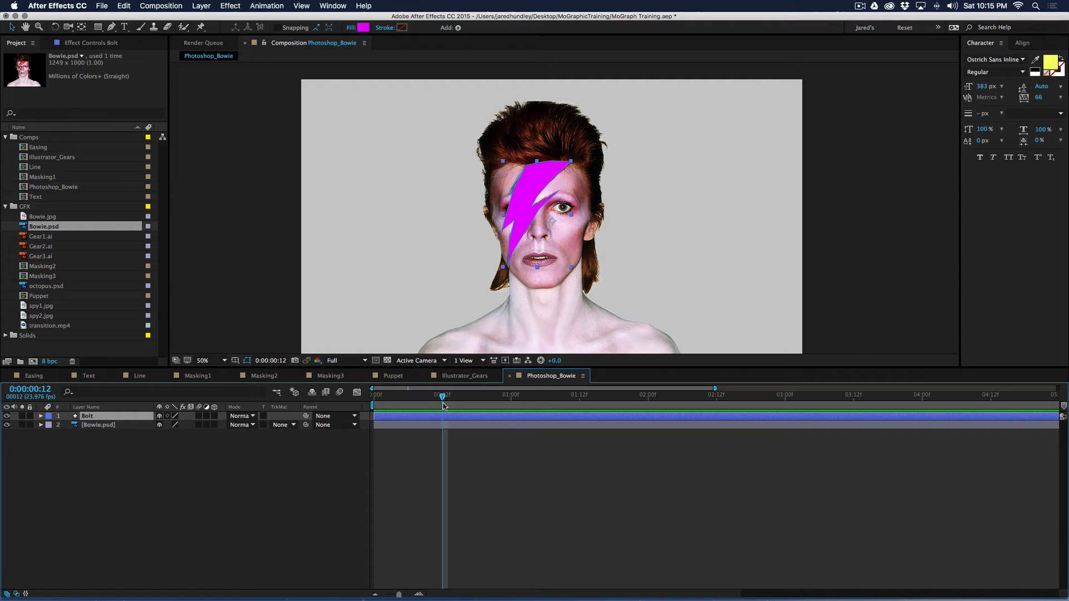
Try trimming the Bolt layer's out point to 0:00:00:12 and undo the trim.
key(alt)
key(alt+bracketright)
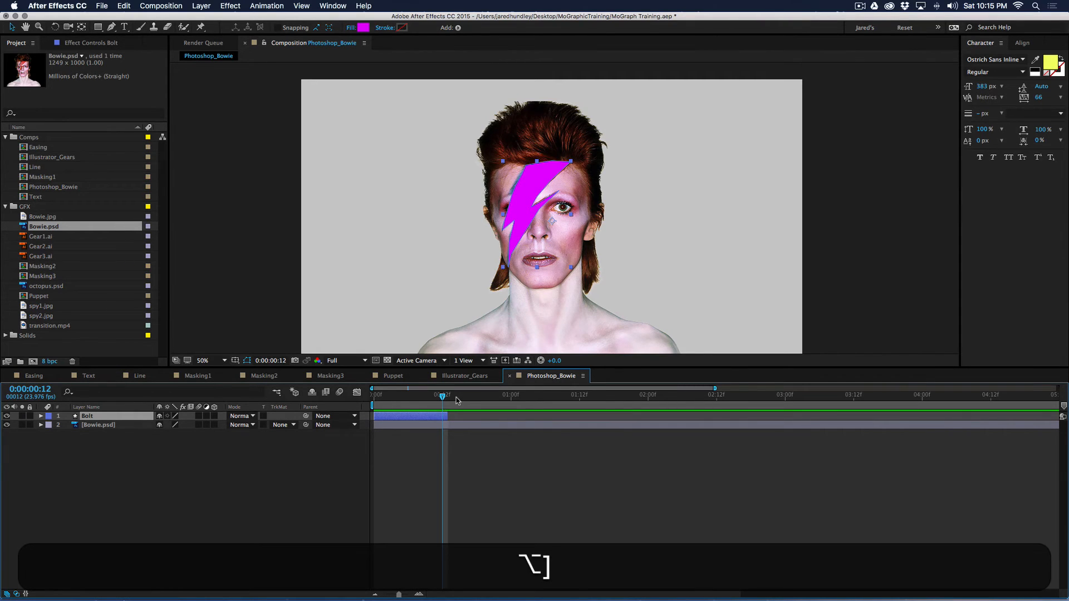
key(super+z)
Split the Bolt layer at 0:00:00:12 and set the first segment's blending mode to Darken.
key(shift+super+z)
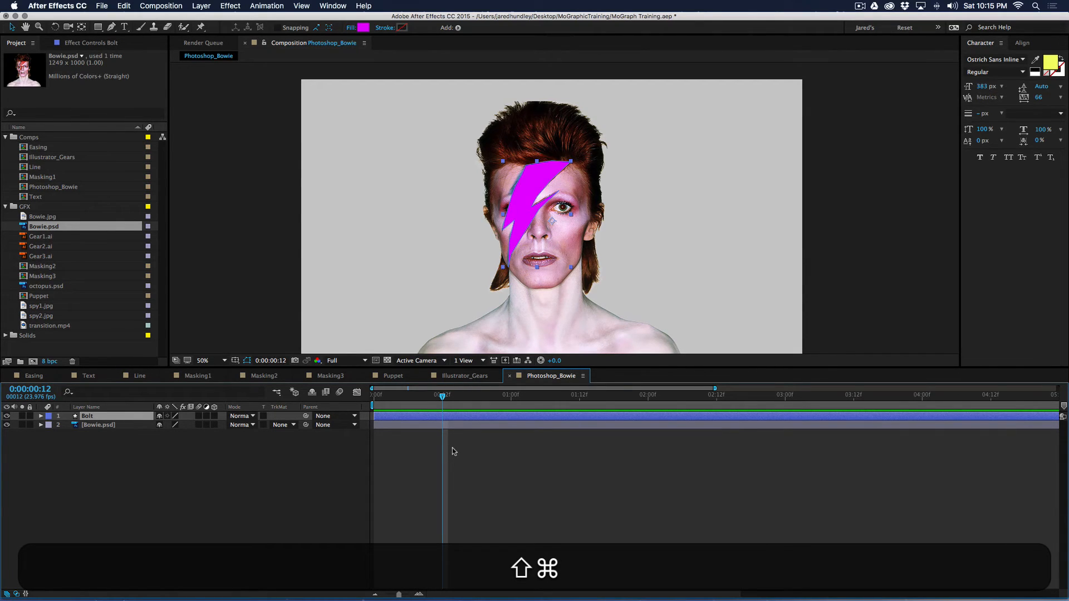
key(shift+super+d)
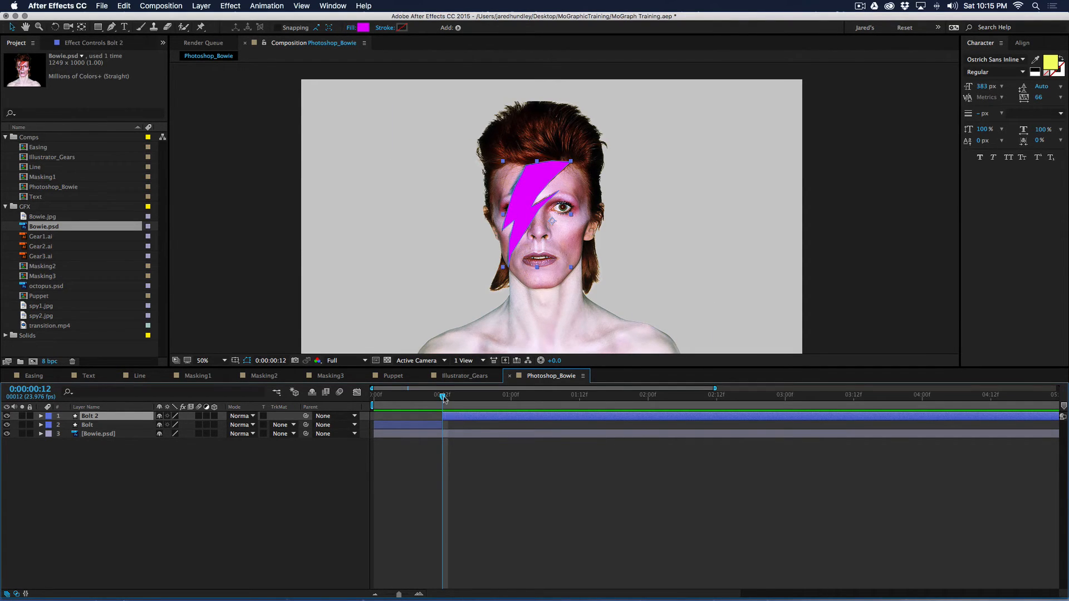
drag(426, 396, 403, 396)
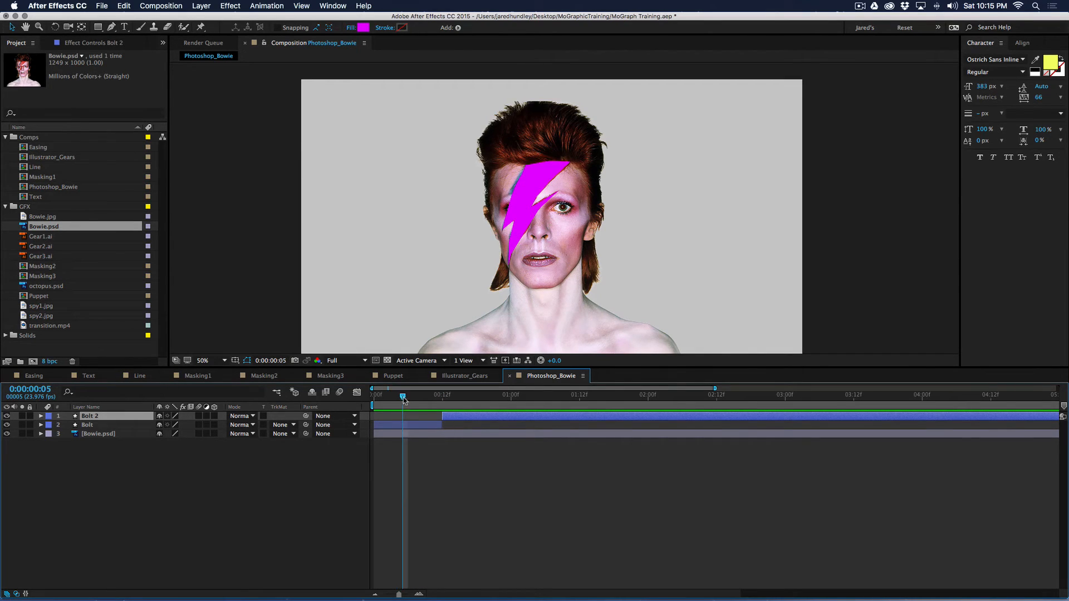
click(413, 425)
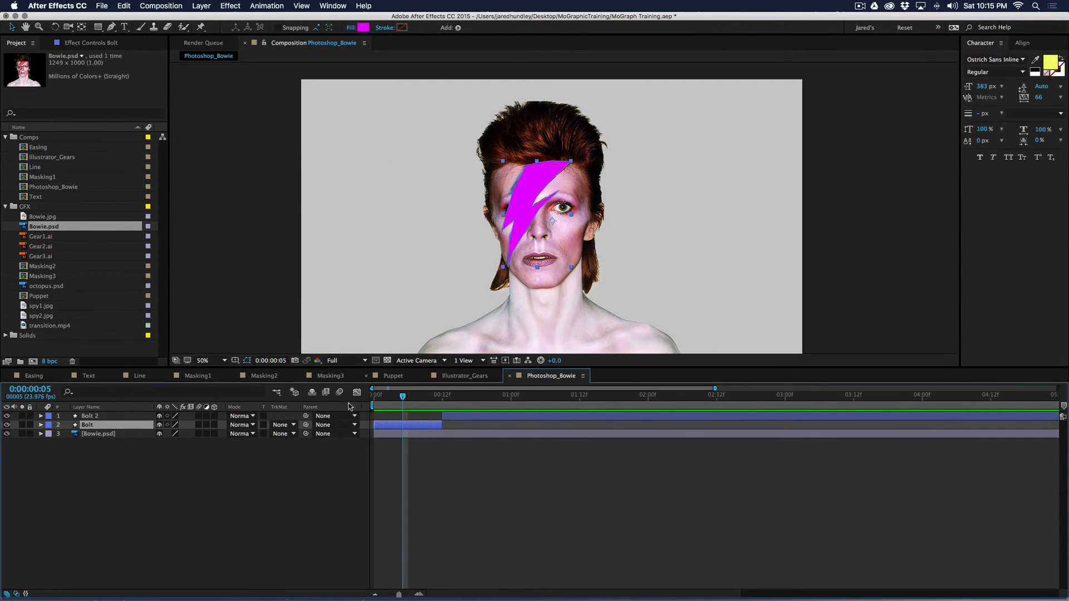
click(244, 426)
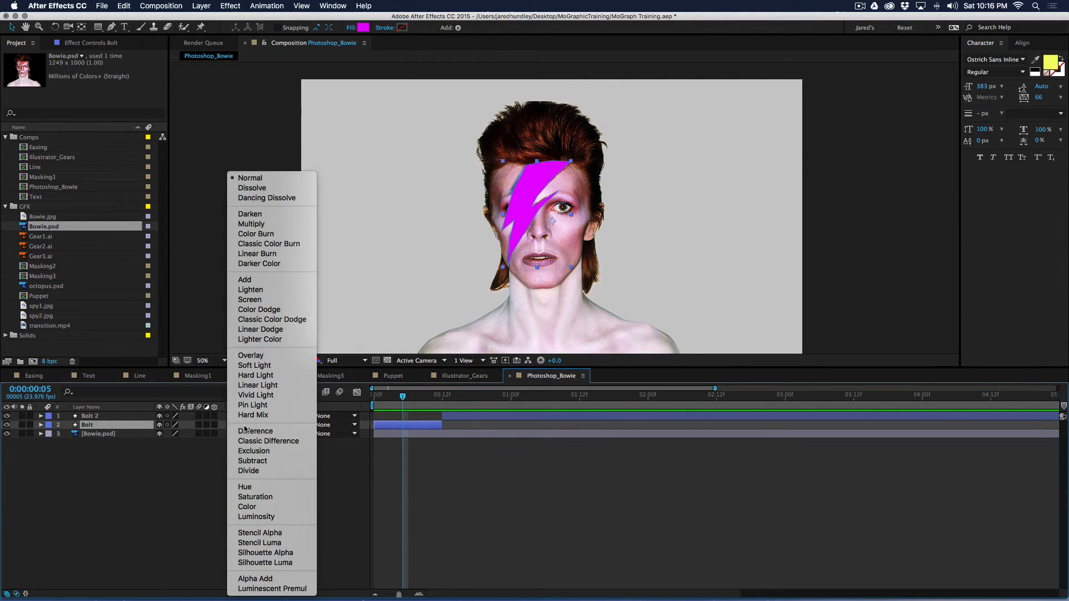
click(259, 216)
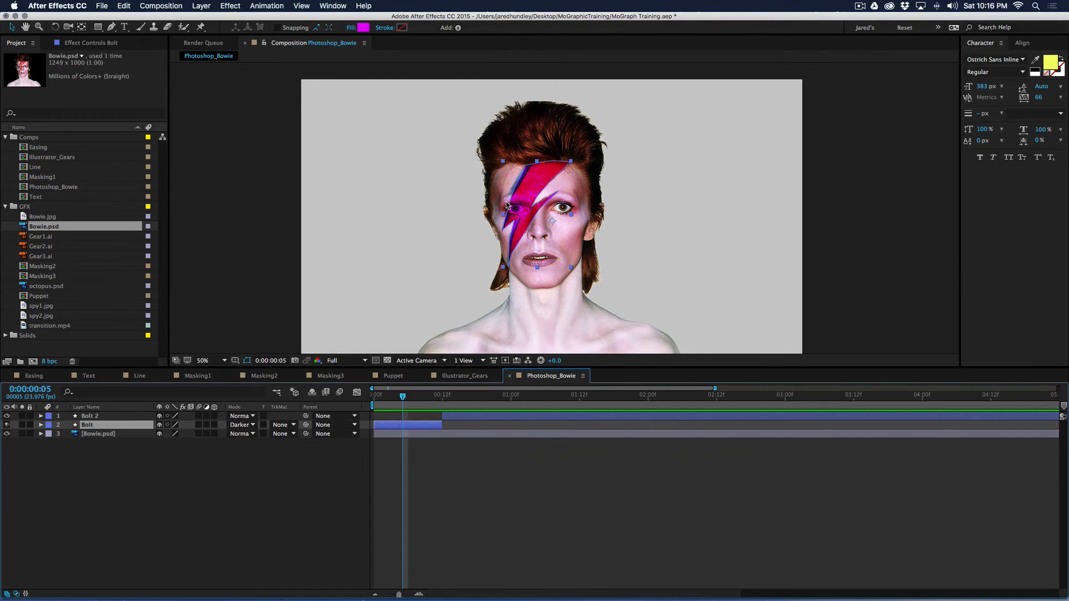
Split the Bolt 2 layer at 0:00:01:00.
click(442, 396)
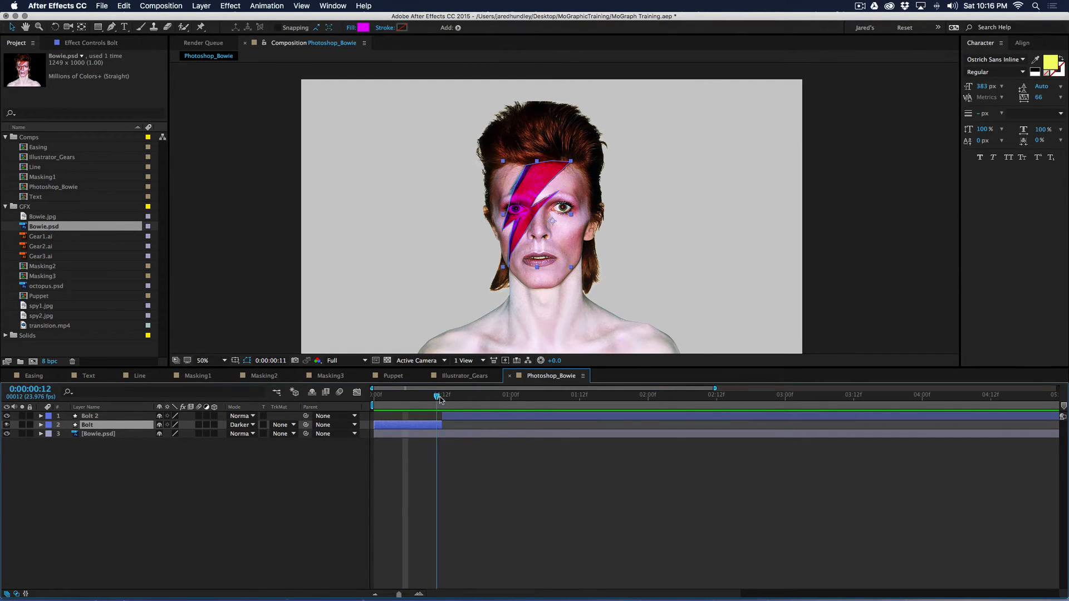
drag(442, 396, 511, 397)
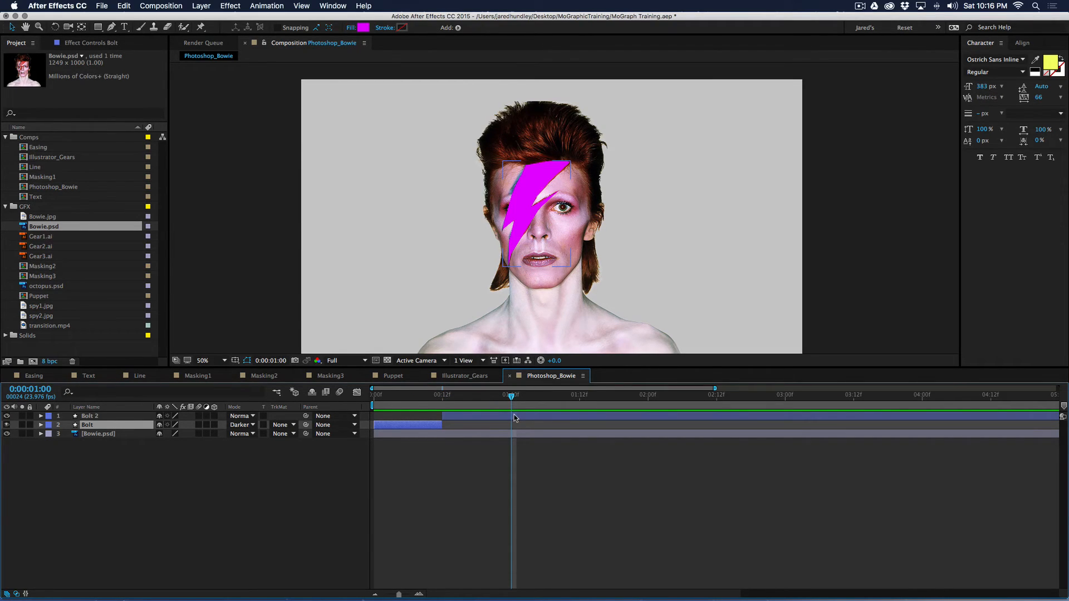
click(515, 418)
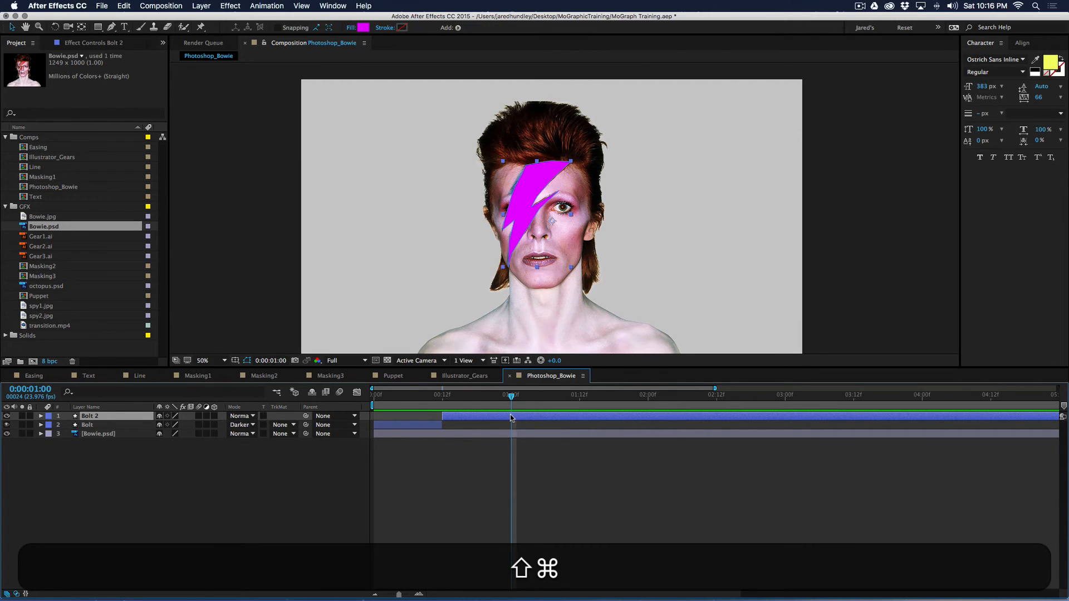
key(shift+super+d)
Change the fill color of the Bolt 2 segment to blue, 007BFF, previewing it at 0:00:00:19.
key(Page_Up)
key(Page_Up)
key(Page_Up)
key(Page_Up)
key(Page_Up)
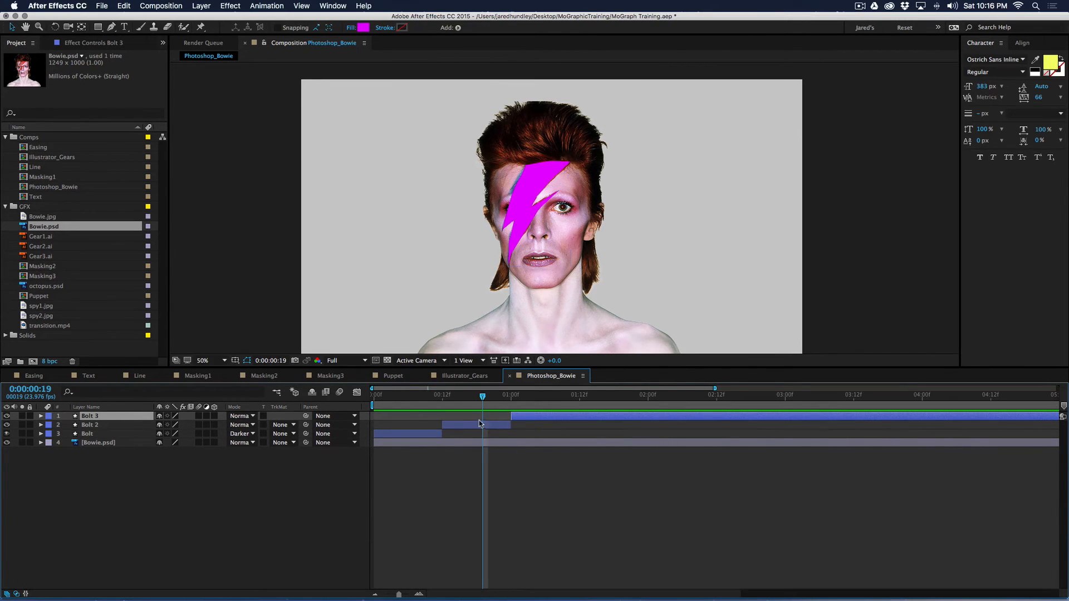
click(481, 425)
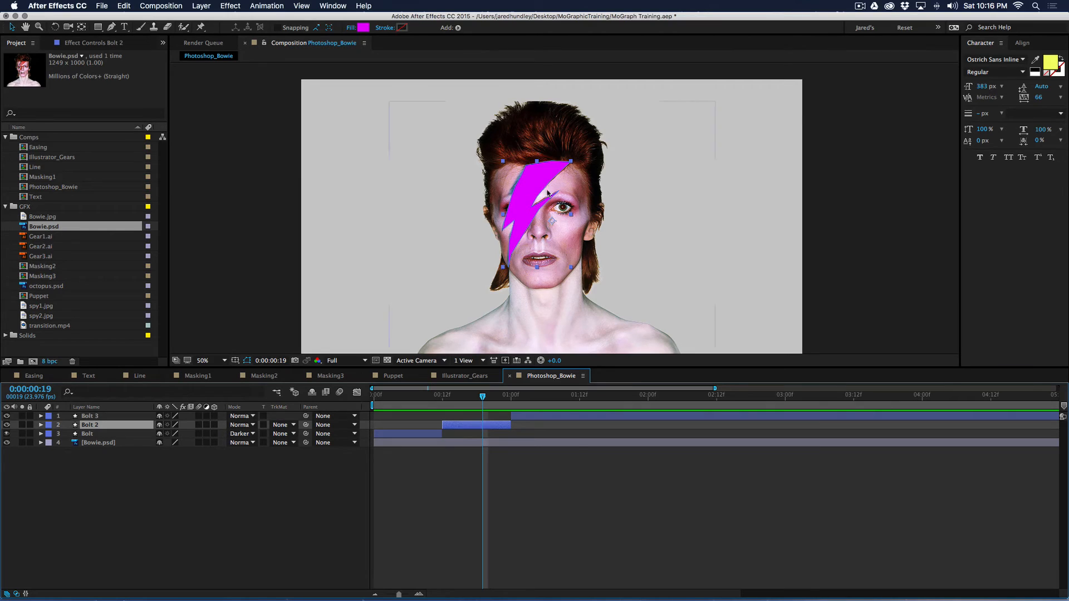
click(363, 28)
drag(474, 383, 474, 411)
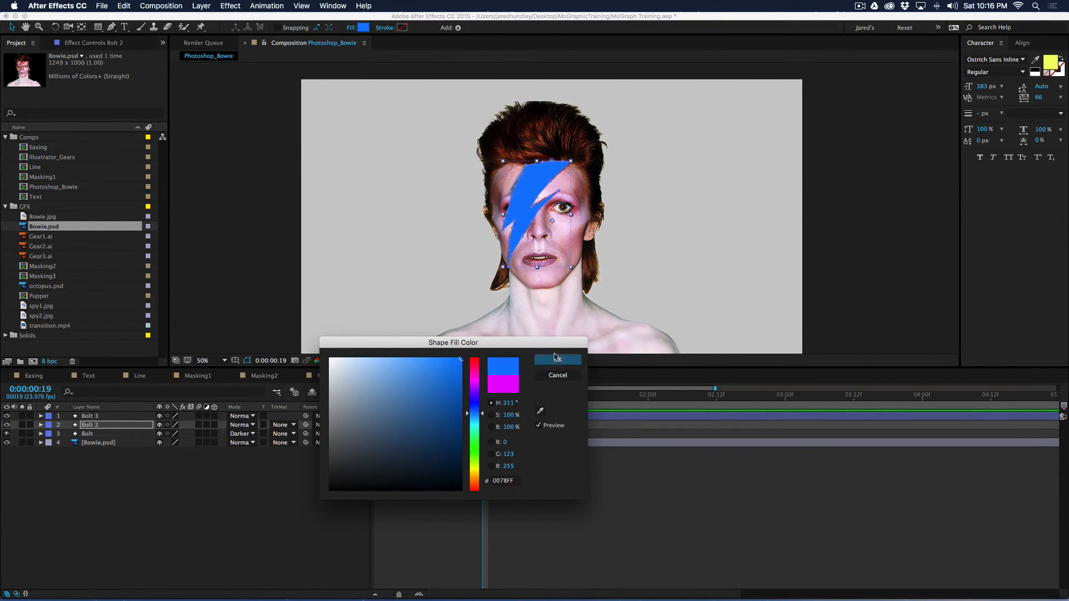
click(557, 360)
Try Overlay and further blending modes on the Bolt 2 layer, settling on Hard Mix.
click(242, 425)
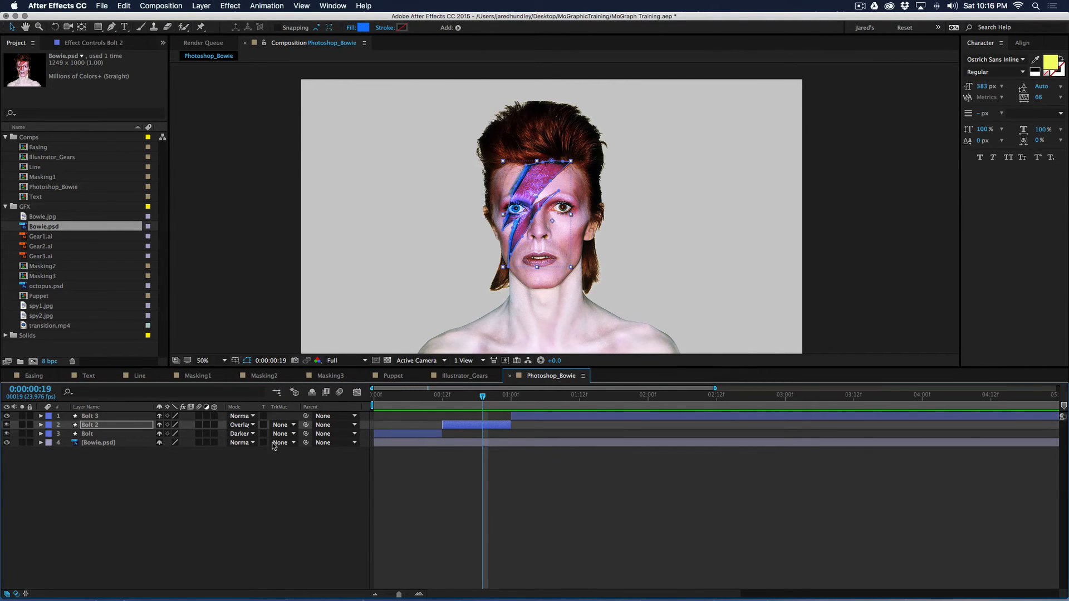
click(241, 426)
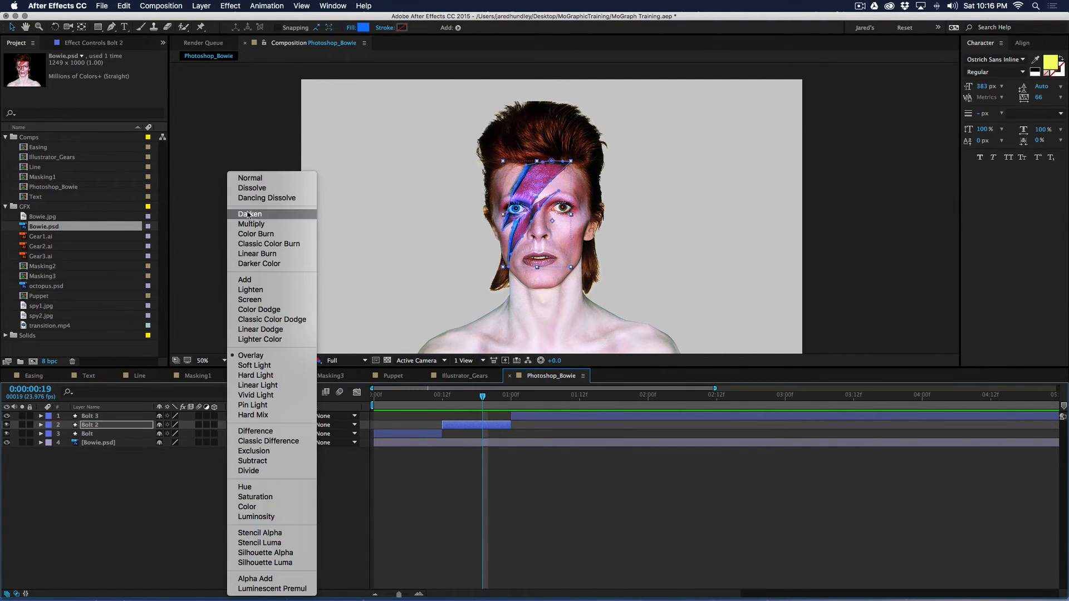
click(451, 503)
click(474, 427)
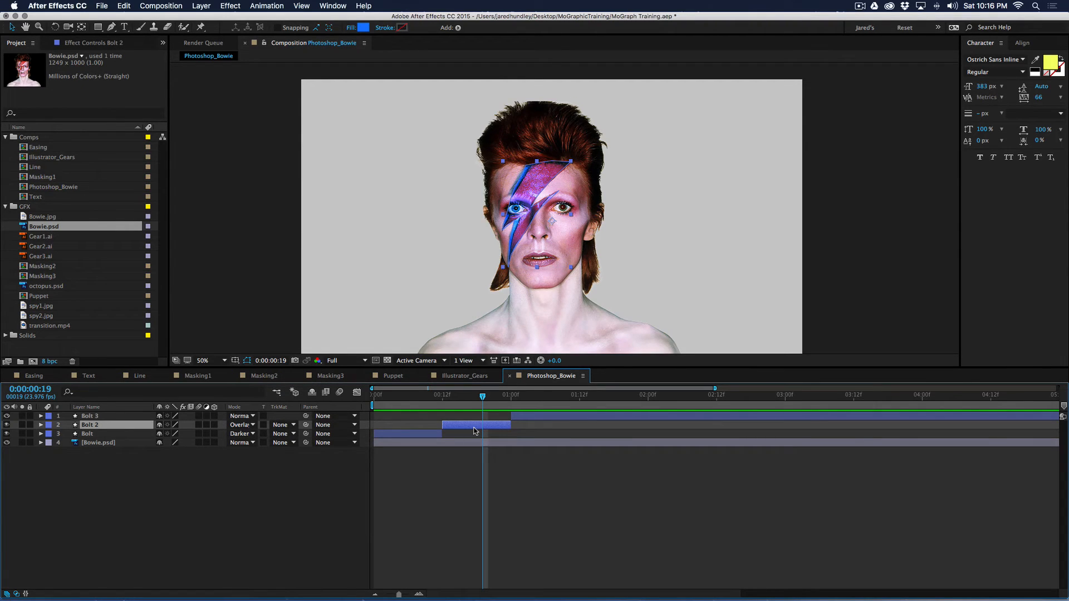
key(shift+equal)
key(shift+equal)
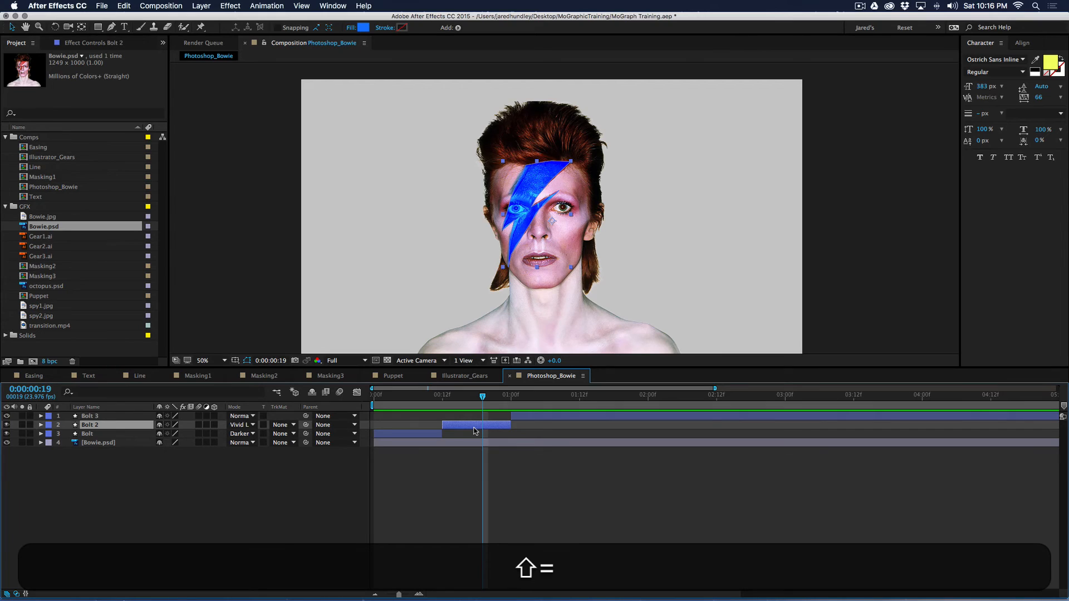
key(shift+equal)
key(shift+equal)
key(shift+equal)
key(shift+minus)
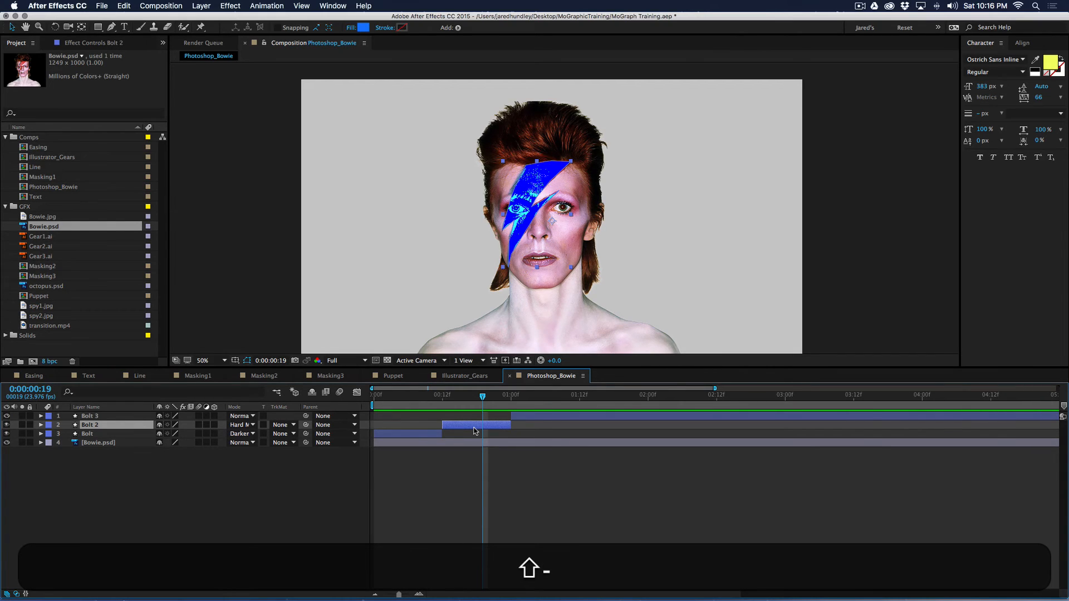
Set the end of the composition's work area to 0:00:05:00.
click(511, 396)
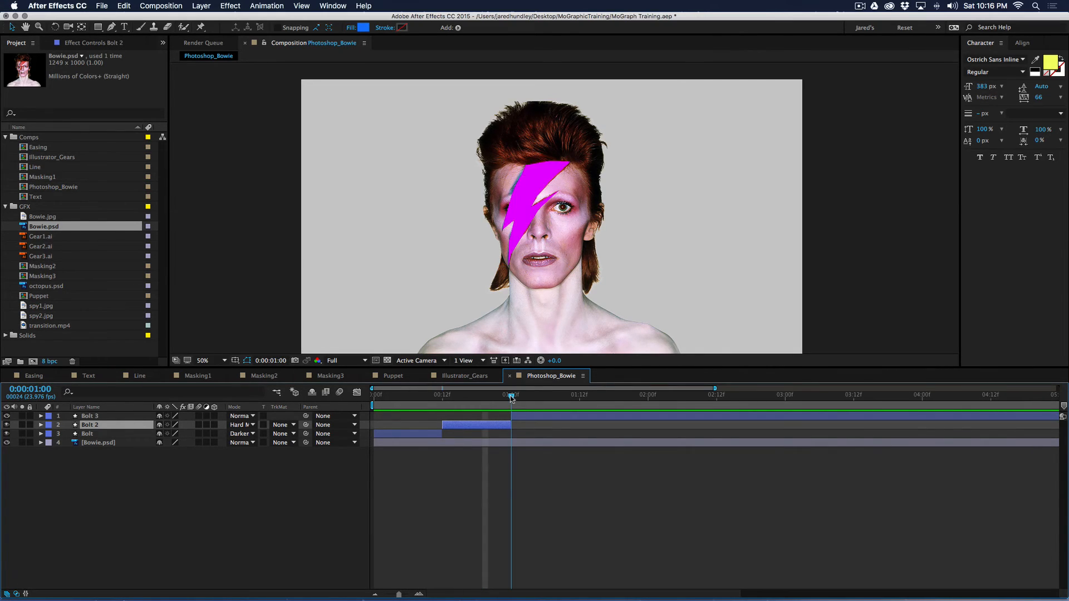
scroll(551, 432, down, 3)
drag(566, 398, 716, 398)
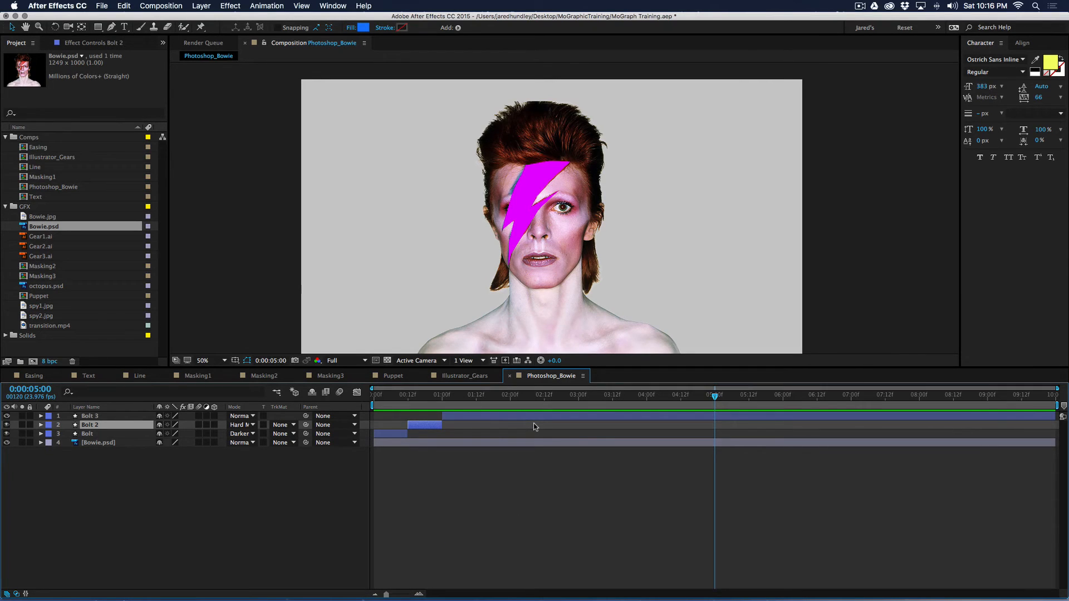
key(n)
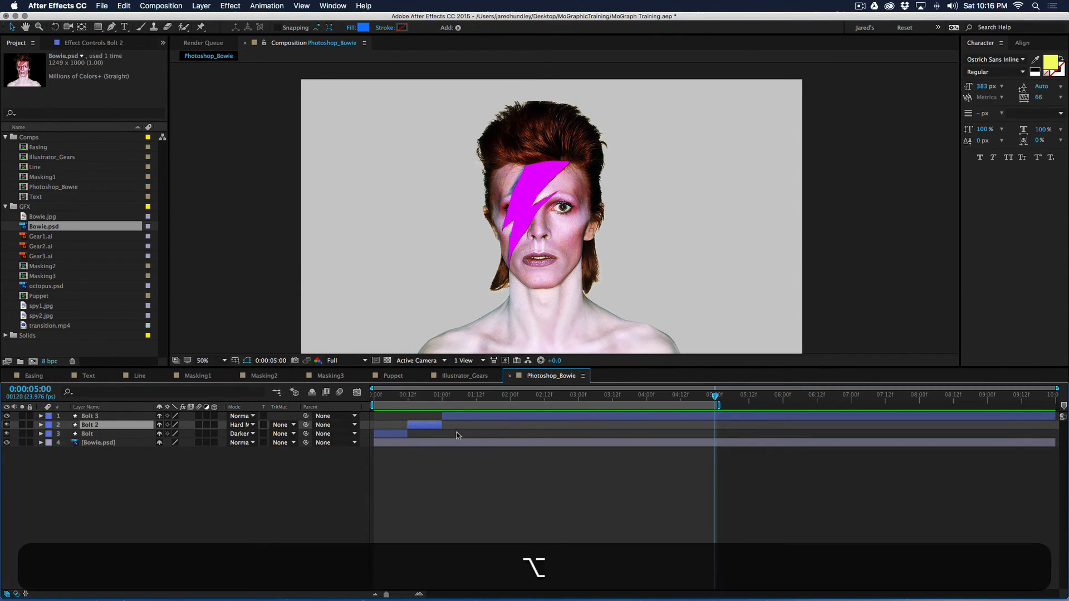
Split the Bolt 3 layer at 0:00:01:12.
alt+scroll(435, 397, up, 2)
drag(440, 397, 508, 397)
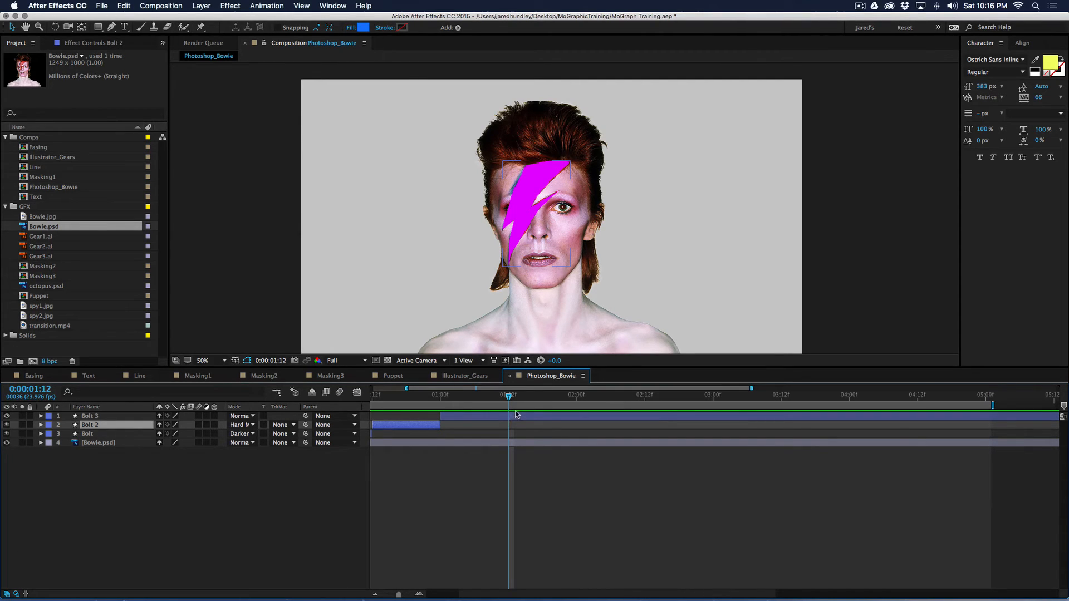
click(507, 418)
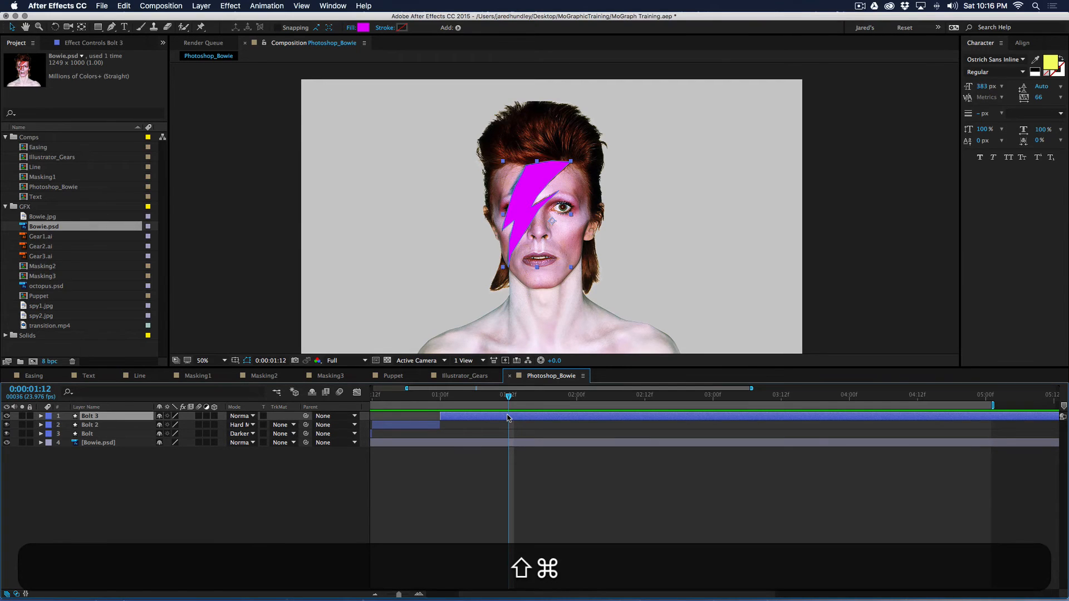
key(shift+super+d)
Change the fill color of the Bolt 3 segment to yellow, previewing it at 0:00:01:05.
click(469, 395)
click(473, 422)
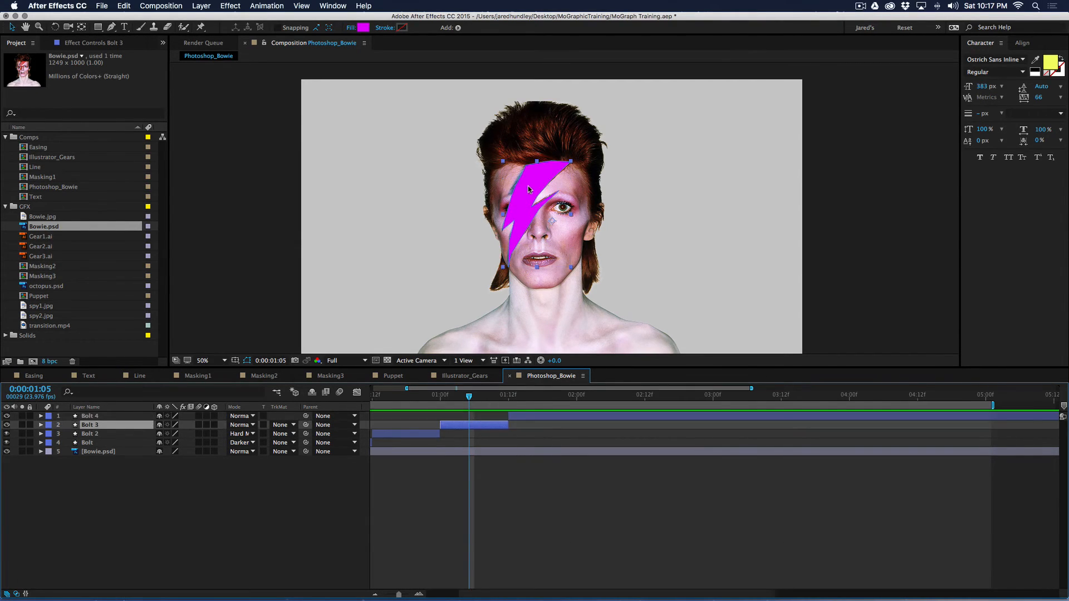
click(363, 28)
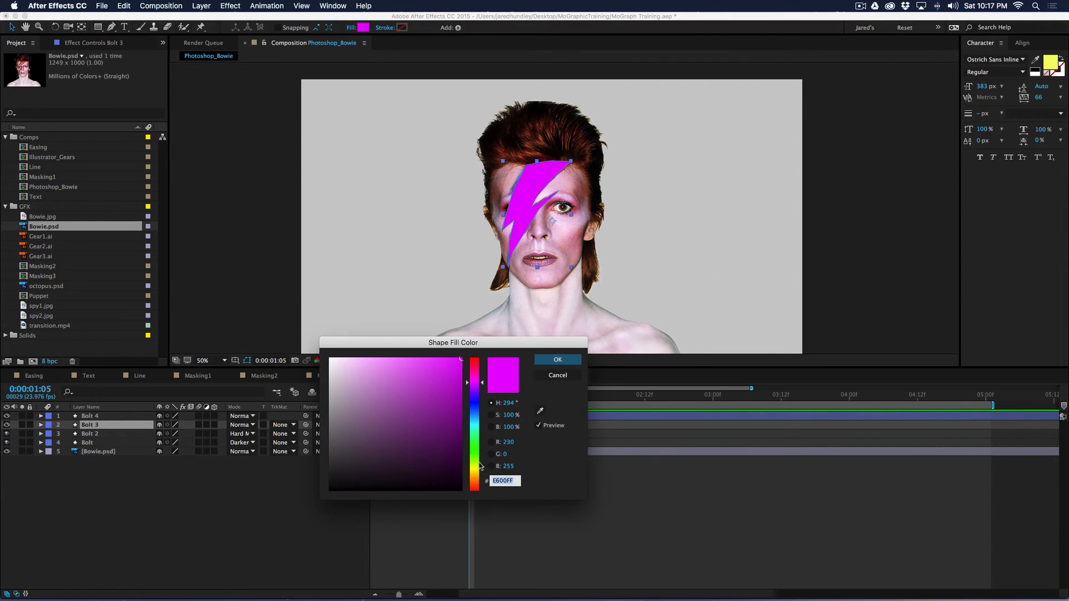
click(477, 463)
click(557, 359)
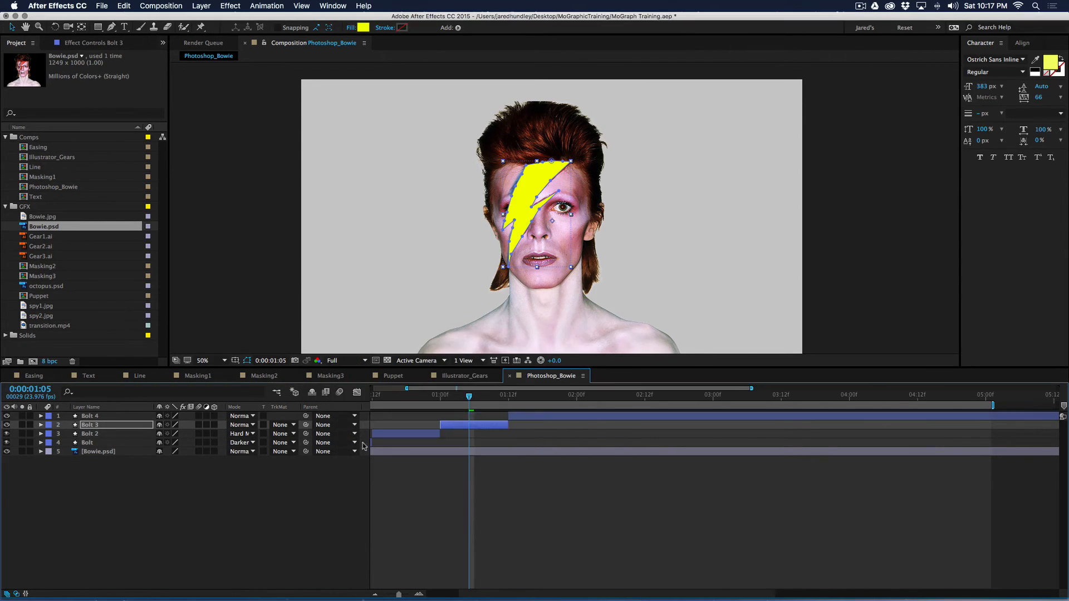
Cycle the Bolt 3 layer's blending mode through Vivid Light and Hard Mix to Exclusion.
click(241, 424)
click(264, 395)
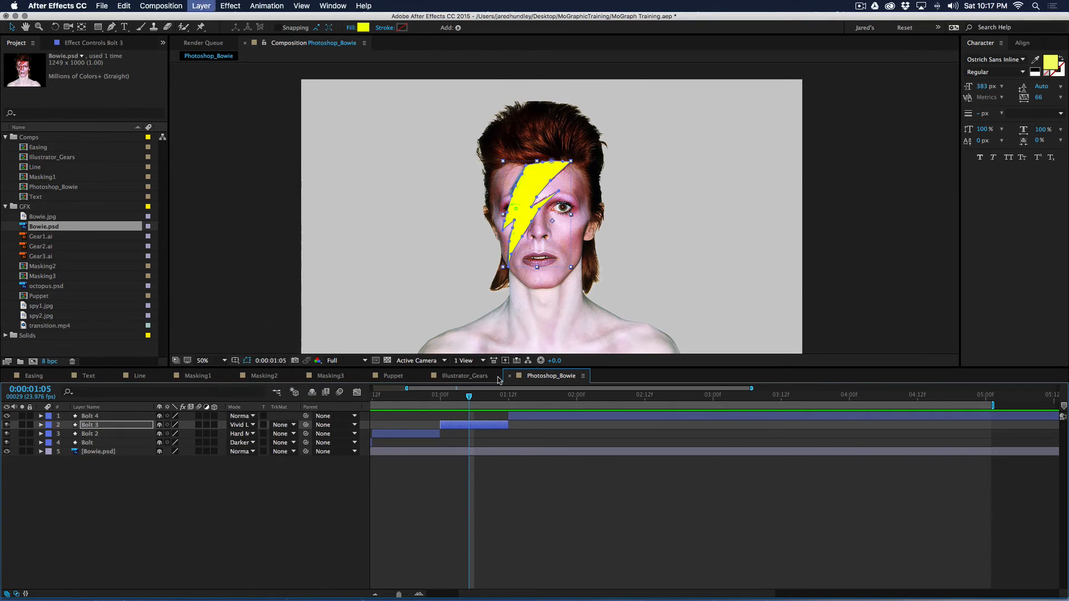
key(shift+equal)
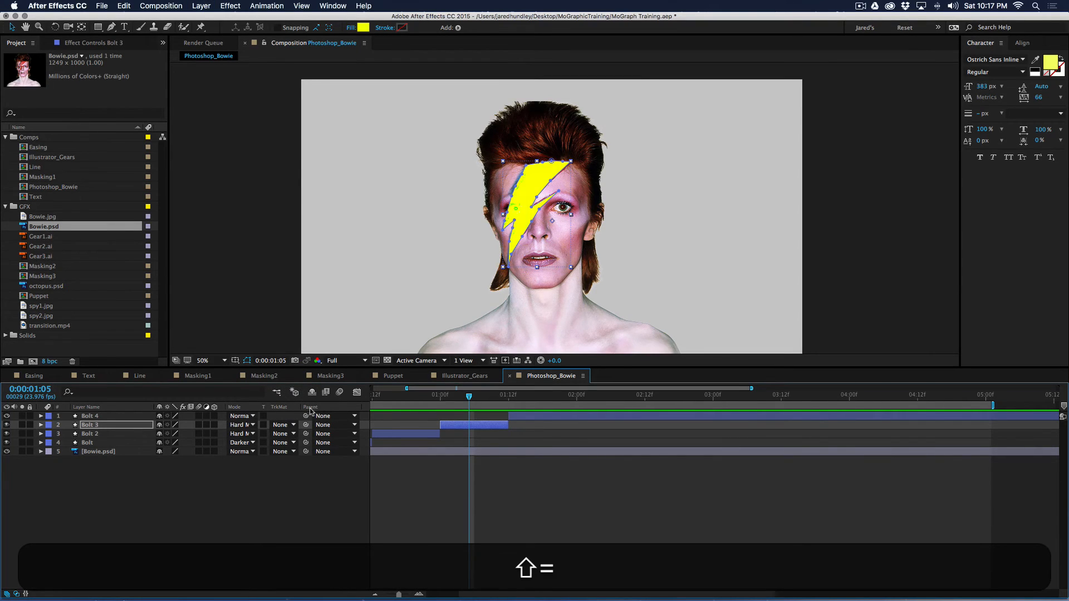
key(shift+equal)
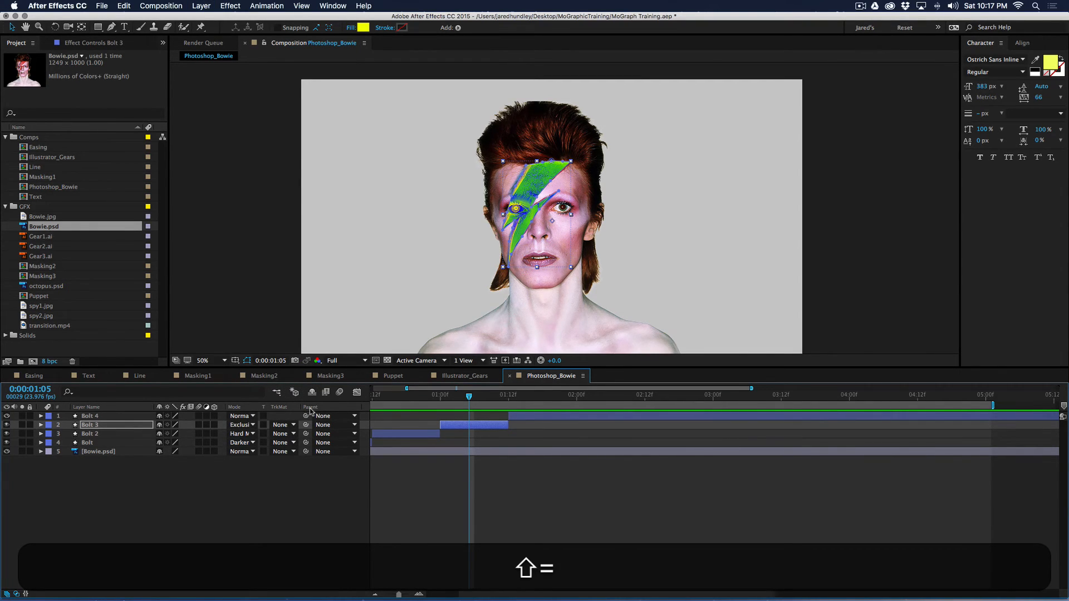
Split the Bolt 4 layer at 0:00:02:00.
drag(510, 398, 576, 398)
click(574, 417)
key(super+shift+d)
Change the fill color of the Bolt 4 segment to cyan, previewing it at 0:00:01:18.
click(544, 398)
click(542, 425)
click(363, 28)
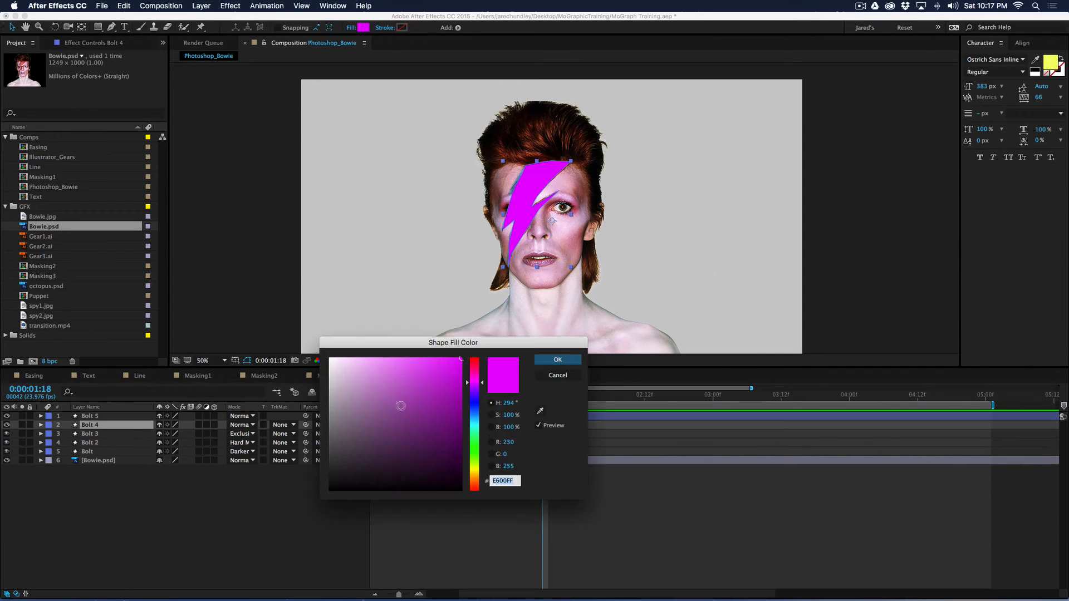
drag(475, 389, 474, 424)
click(570, 359)
Cycle the Bolt 4 layer's blending mode backward from Normal to Color.
key(shift+minus)
key(shift+minus)
key(shift+minus)
key(shift+minus)
key(shift+minus)
key(shift+minus)
key(shift+minus)
key(shift+minus)
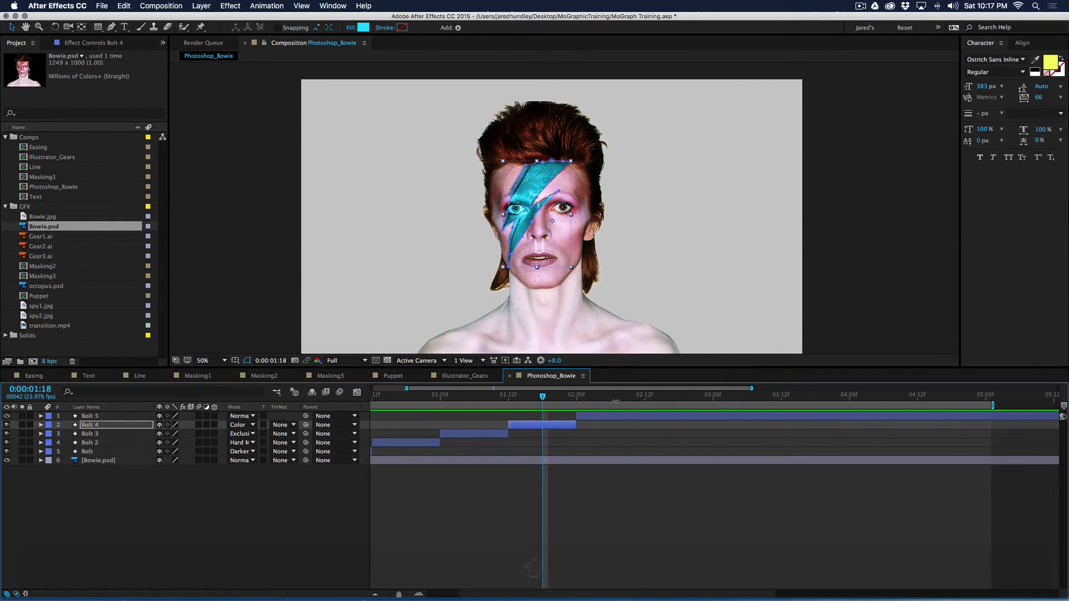
Split the Bolt 5 layer at 0:00:02:12.
click(644, 397)
click(636, 416)
key(super+shift+d)
Change the fill color of the Bolt 5 segment to green, previewing it at 0:00:02:08.
click(622, 398)
click(622, 424)
click(363, 28)
drag(473, 389, 473, 452)
click(556, 360)
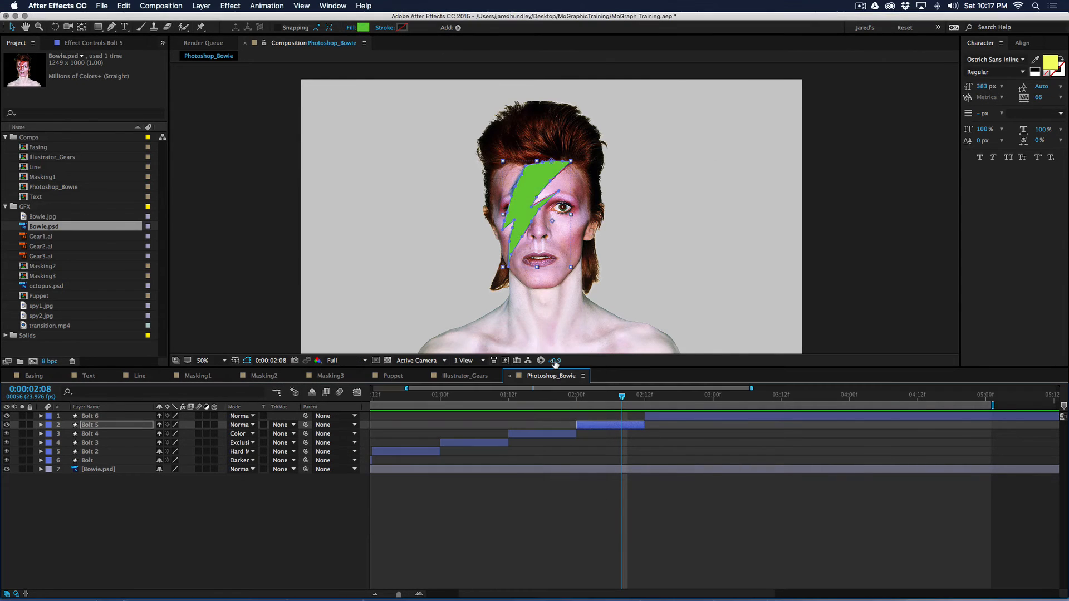
Cycle the Bolt 5 layer's blending mode forward from Normal to Color Burn.
key(shift+equal)
key(shift+equal)
key(shift+equal)
key(shift+equal)
key(shift+equal)
Split the Bolt 6 layer at 0:00:03:00.
click(713, 397)
click(696, 416)
key(super+shift+d)
Shift the fill of the Bolt 6 segment to a new hue, previewing it at 0:00:02:18.
click(679, 397)
click(677, 426)
click(363, 27)
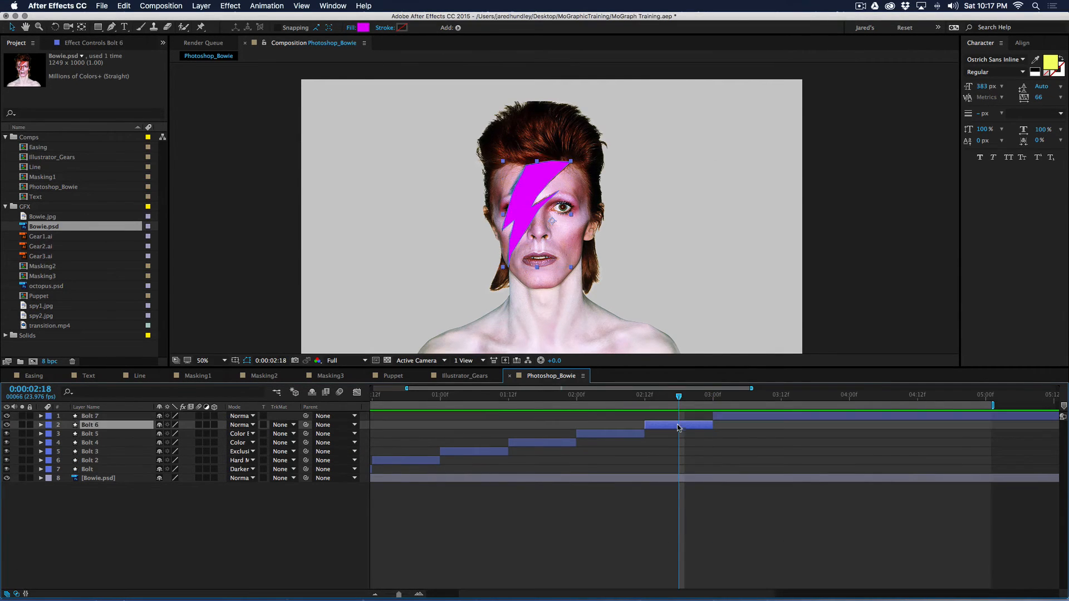
drag(473, 384, 473, 442)
click(558, 359)
Cycle the Bolt 6 layer's blending mode back and forth, settling on Color.
key(shift+minus)
key(shift+minus)
key(shift+minus)
key(shift+minus)
key(shift+minus)
key(shift+minus)
key(shift+minus)
key(shift+minus)
key(shift+minus)
key(shift+minus)
key(shift+equal)
key(shift+minus)
key(shift+equal)
key(shift+equal)
Split the Bolt 7 layer at 0:00:03:12.
click(780, 397)
click(771, 416)
key(super+shift+d)
Shift the fill of the Bolt 7 segment to a new hue, previewing it at 0:00:03:08.
click(758, 397)
click(763, 424)
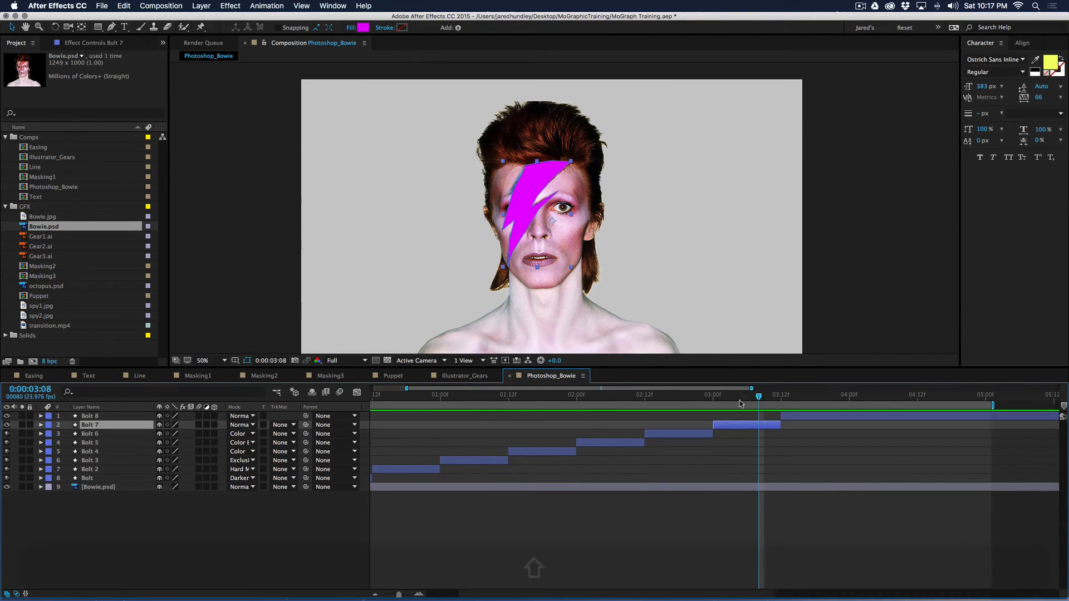
click(363, 27)
drag(473, 384, 473, 484)
click(558, 360)
Cycle the Bolt 7 layer's blending mode forward from Normal to Add.
key(shift+equal)
key(shift+equal)
key(shift+equal)
key(shift+equal)
key(shift+equal)
key(shift+equal)
key(shift+equal)
key(shift+equal)
key(shift+equal)
Split the Bolt 8 layer at 0:00:04:00.
click(849, 397)
click(839, 417)
key(super+shift+d)
Pick a new hue and shade for the fill color of the Bolt 8 segment.
click(826, 397)
click(829, 425)
click(363, 28)
click(474, 425)
click(434, 394)
click(557, 363)
Cycle the Bolt 8 layer's blending mode forward from Normal to Classic Color Burn.
key(shift+equal)
key(shift+equal)
key(shift+equal)
key(shift+equal)
key(shift+equal)
key(shift+equal)
Split the Bolt 9 layer at 0:00:04:12.
click(916, 396)
click(907, 417)
key(super+shift+d)
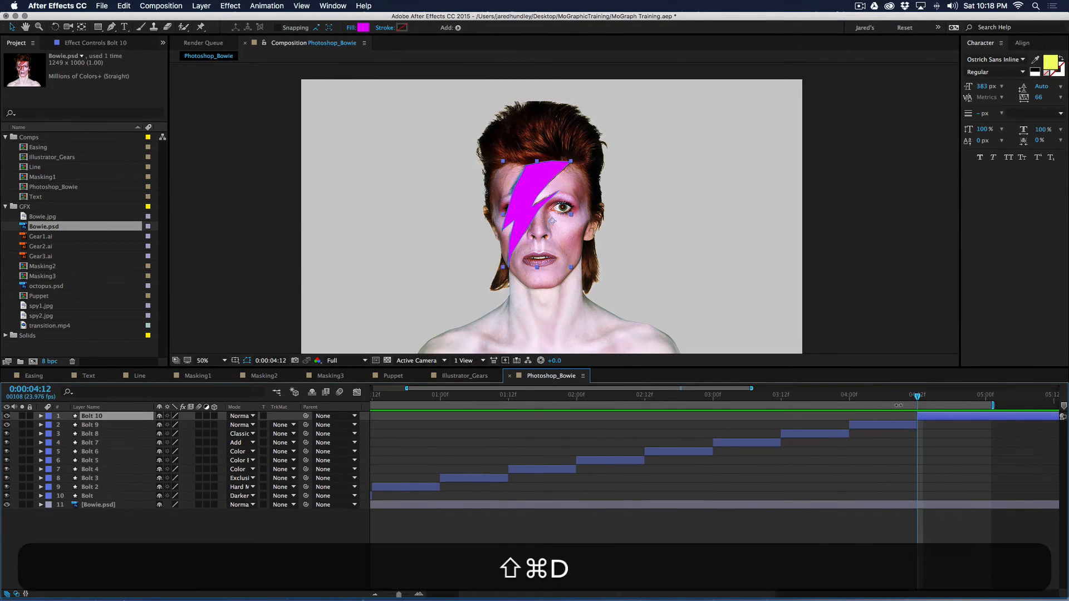
Change the fill color of the Bolt 9 segment to light gray, previewing it at 0:00:04:07.
click(888, 397)
click(887, 425)
click(363, 27)
click(330, 384)
click(555, 360)
Cycle through blending modes for the Bolt 9 layer, settling on Add.
key(shift+equal)
key(shift+equal)
key(shift+equal)
key(shift+equal)
key(shift+equal)
key(shift+equal)
key(shift+equal)
key(shift+equal)
key(shift+equal)
key(shift+equal)
key(shift+minus)
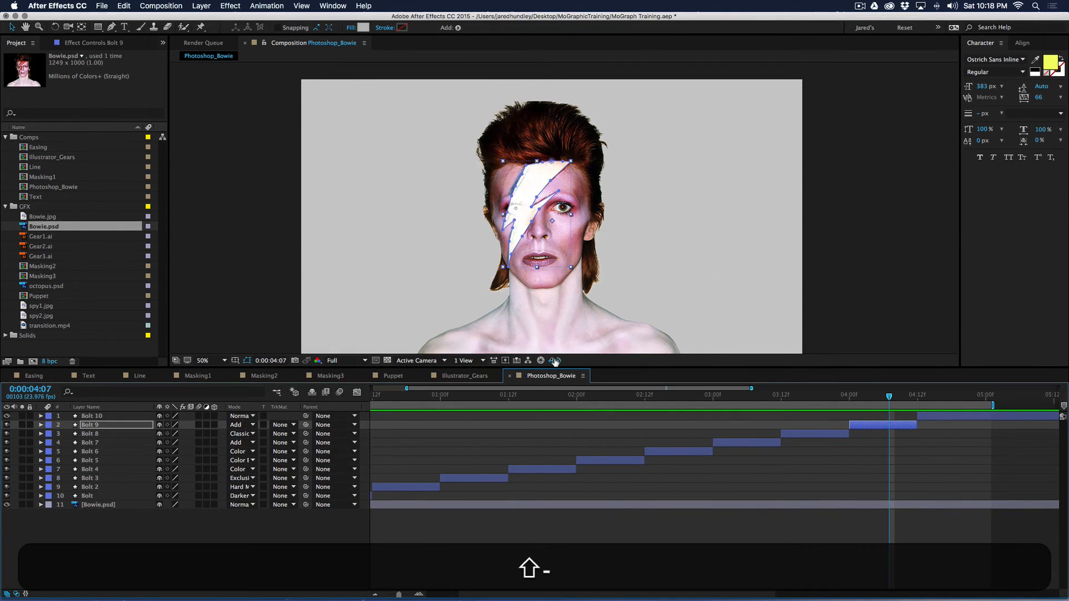
Change the fill color of the Bolt 10 segment to a dark shade, previewing it at 0:00:04:18.
click(952, 397)
click(946, 416)
click(363, 28)
click(377, 477)
click(556, 359)
Cycle the Bolt 10 layer's blending mode forward from Normal to Overlay.
key(shift+equal)
key(shift+equal)
key(shift+equal)
key(shift+equal)
key(shift+equal)
key(shift+equal)
key(shift+equal)
key(shift+equal)
key(shift+equal)
key(shift+equal)
key(shift+equal)
key(shift+equal)
key(shift+equal)
key(shift+equal)
key(shift+equal)
key(shift+equal)
Save the project and play back the color-changing lightning bolt sequence, with the current time at 0:00:01:10.
click(643, 480)
key(super+s)
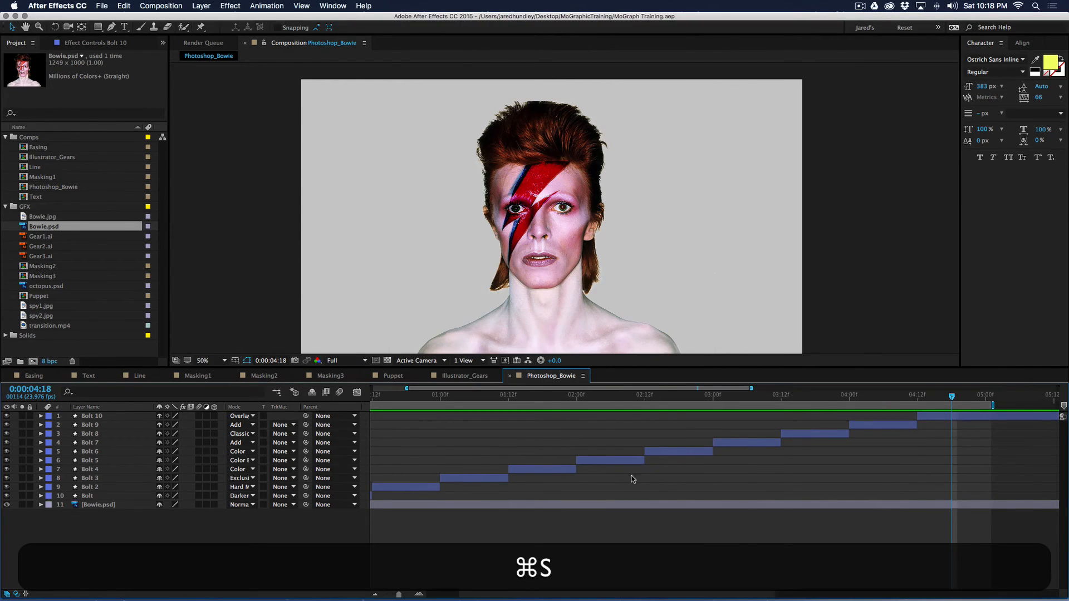
scroll(640, 478, down, 5)
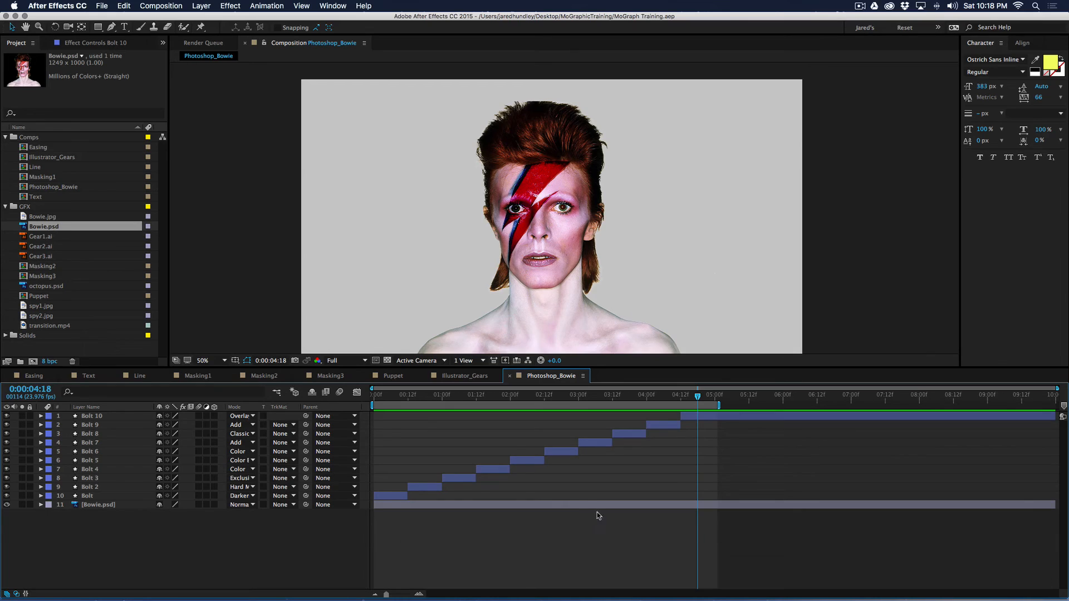
key(space)
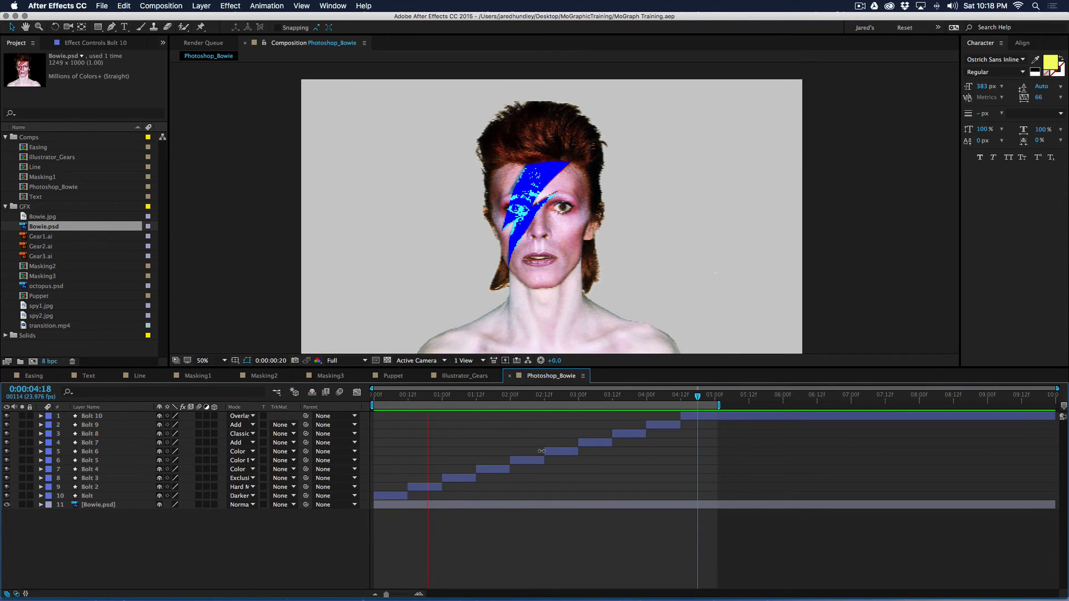
click(472, 394)
key(space)
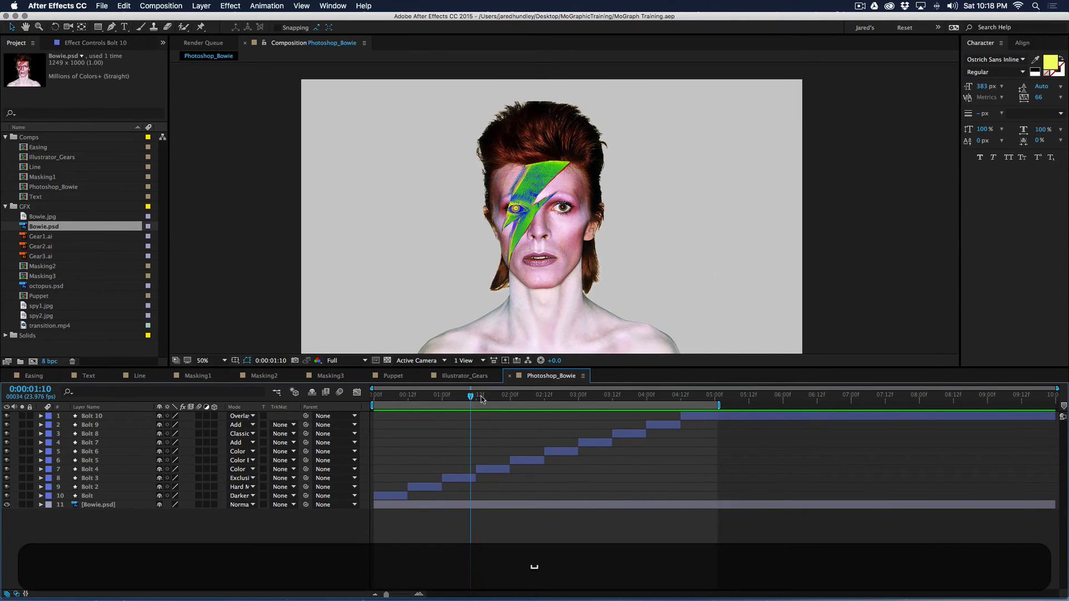
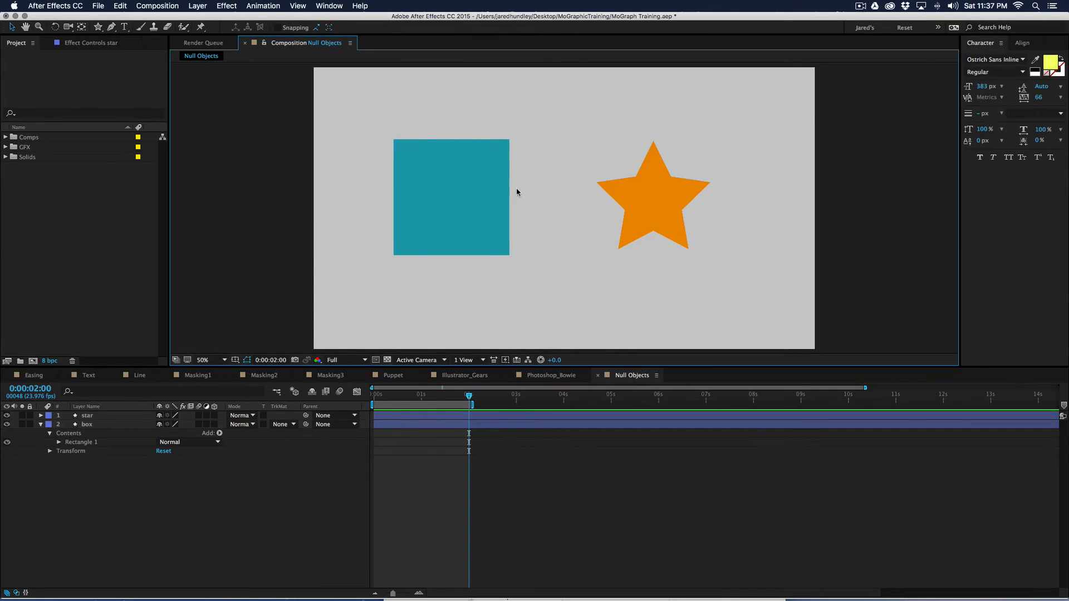
Try moving the teal box on its own in the Null Objects composition, and undo the move.
click(483, 202)
drag(473, 232, 484, 222)
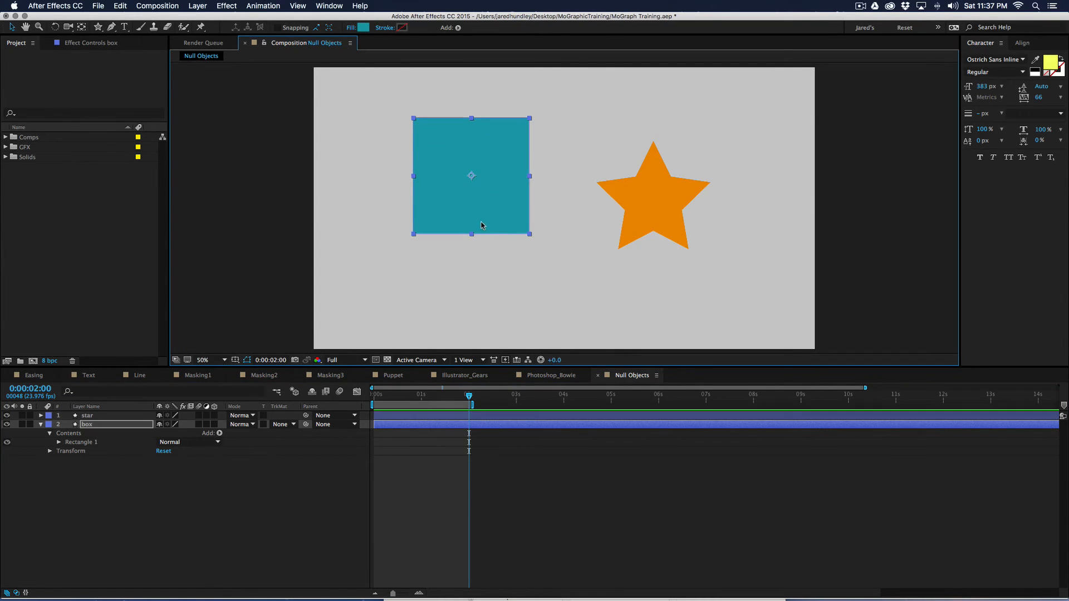
key(super+z)
Collapse the box layer's properties and leave no layer selected.
click(648, 218)
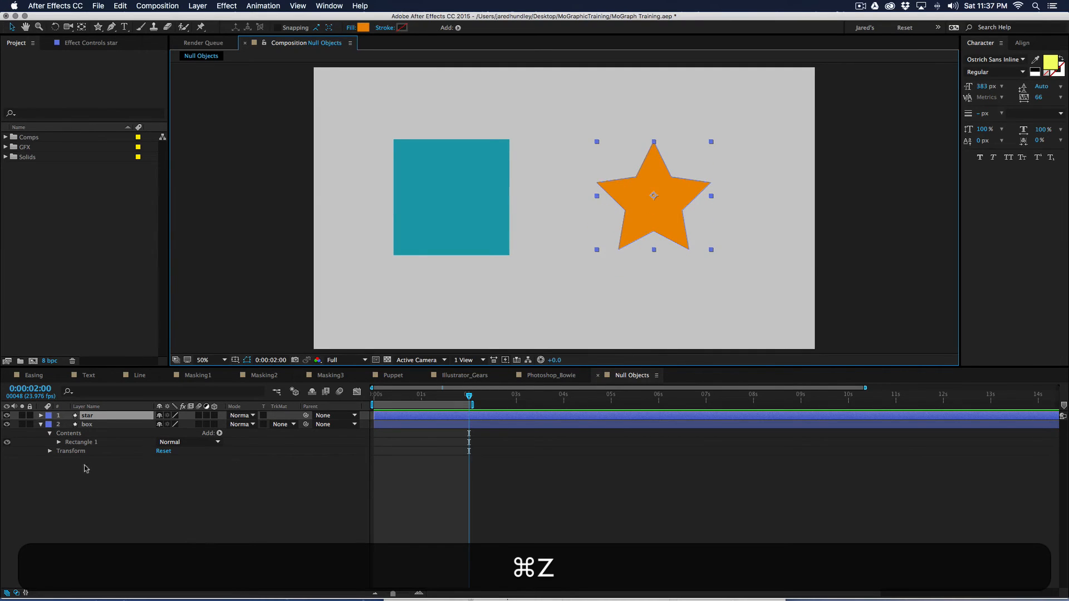
click(41, 424)
click(165, 490)
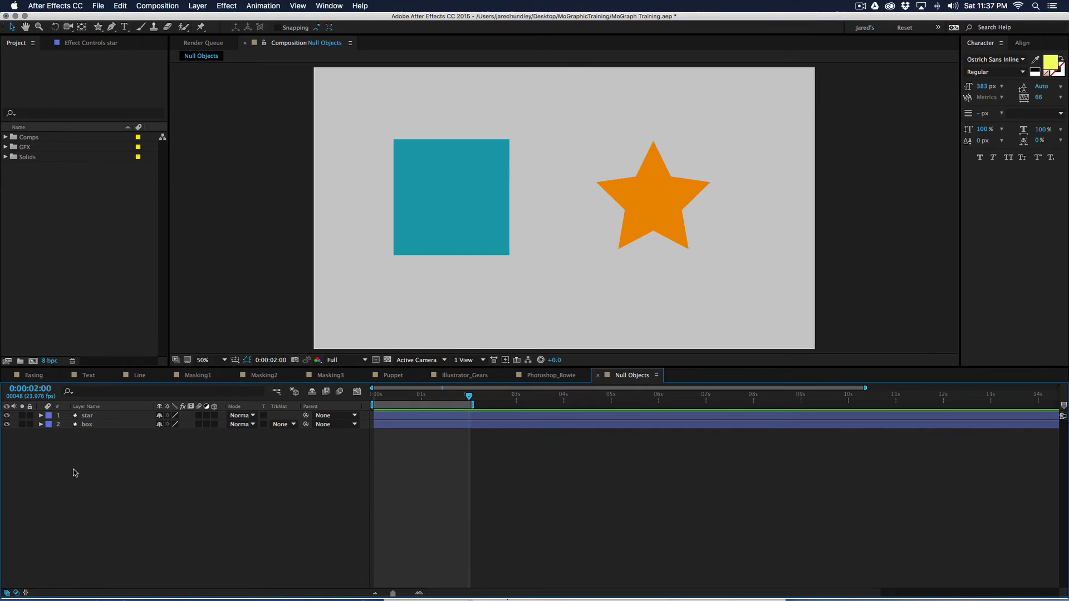
Add a null object to the Null Objects composition, and undo a trial move of it.
right_click(132, 448)
mouse_move(234, 459)
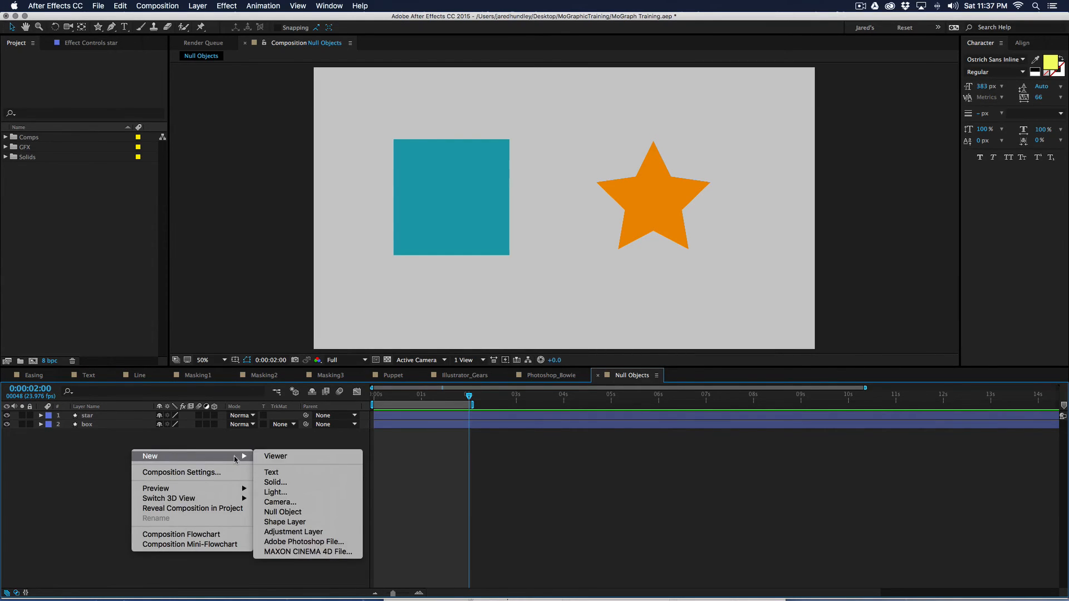
click(296, 513)
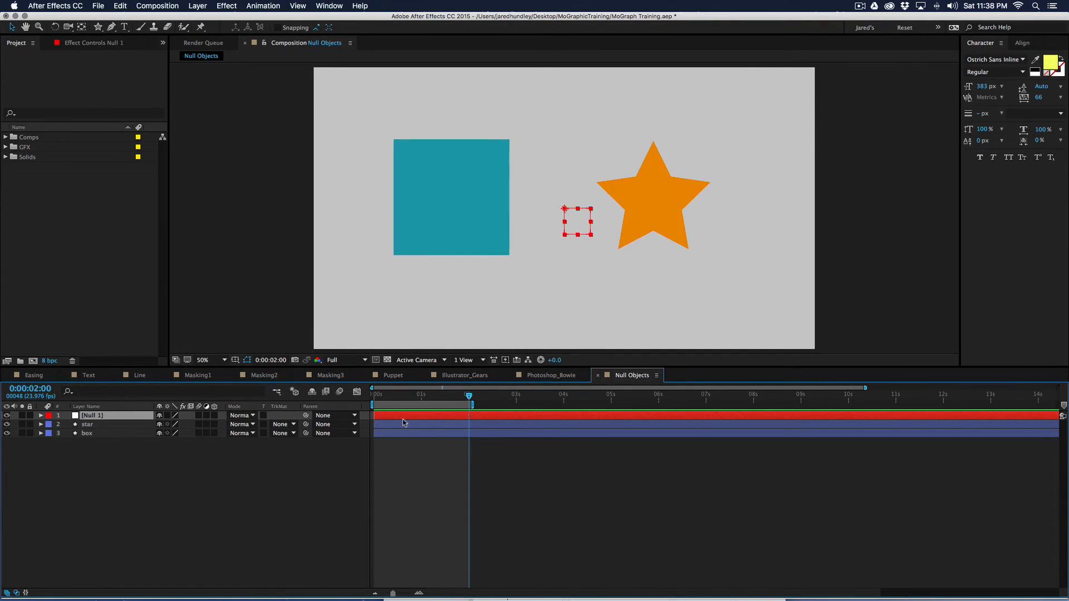
drag(577, 232, 557, 221)
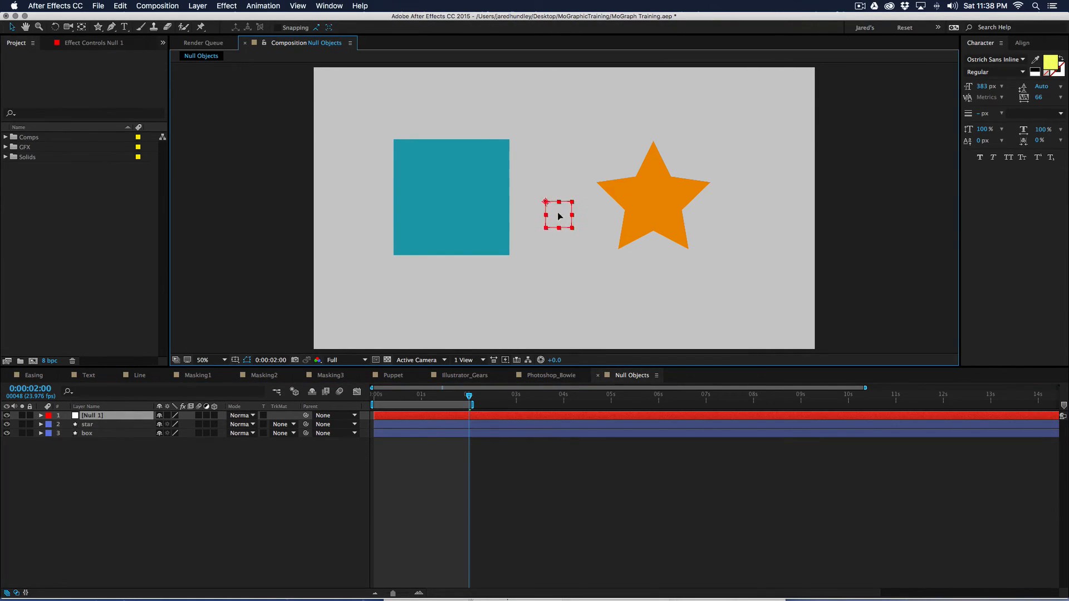
key(super+z)
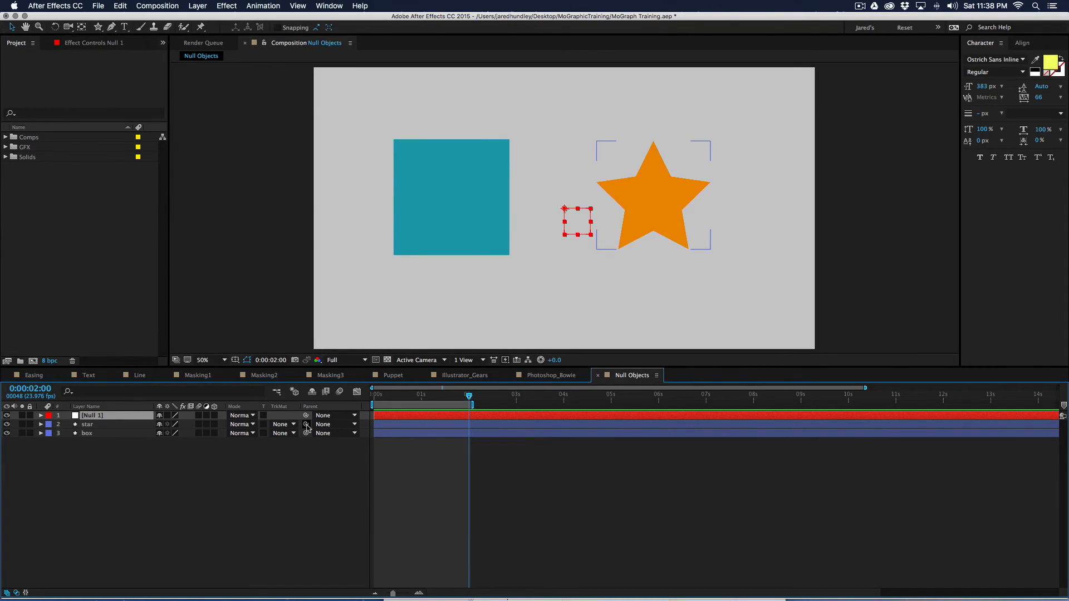
Parent both the star and box layers to the Null 1 layer.
drag(307, 427, 383, 418)
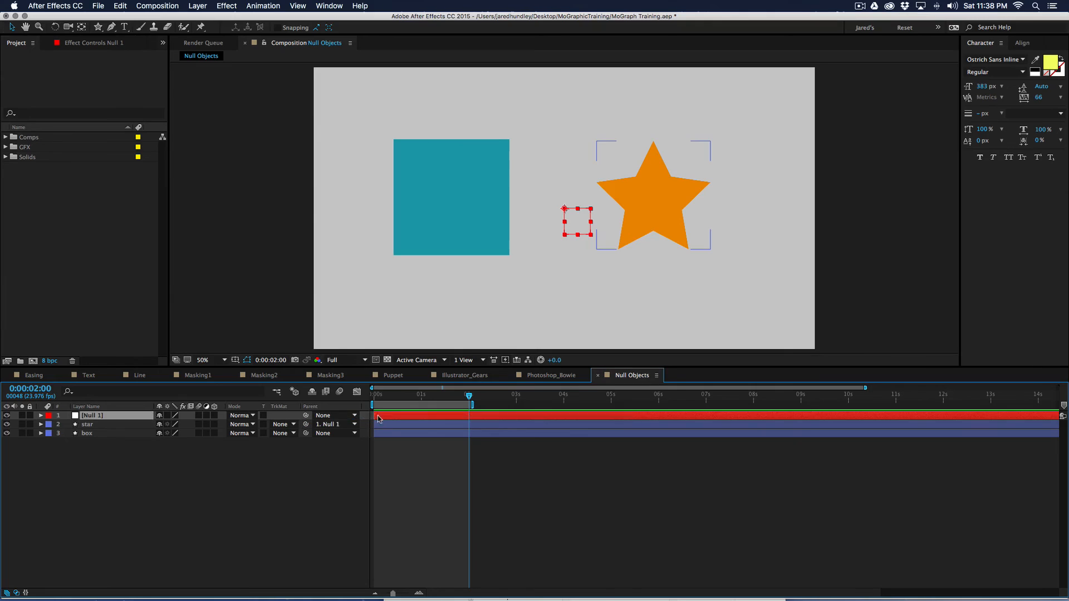
click(330, 435)
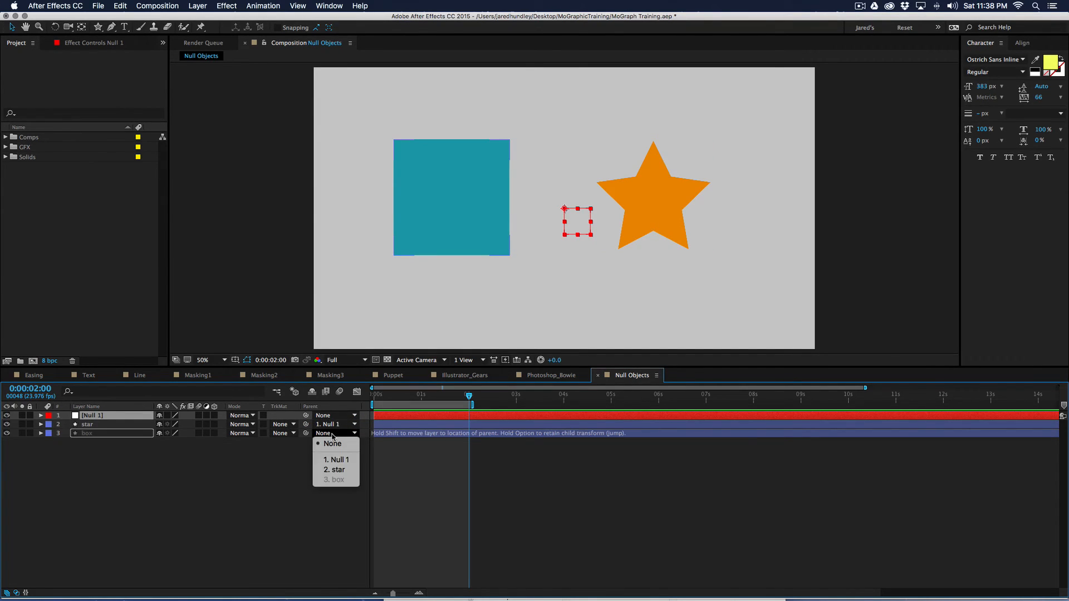
click(337, 461)
Move the null with its parented shapes, and also reposition the box and the star individually.
mouse_move(567, 230)
mouse_down()
mouse_move(568, 218)
mouse_move(566, 230)
mouse_up()
mouse_move(475, 205)
mouse_down()
mouse_move(467, 230)
mouse_move(486, 218)
mouse_up()
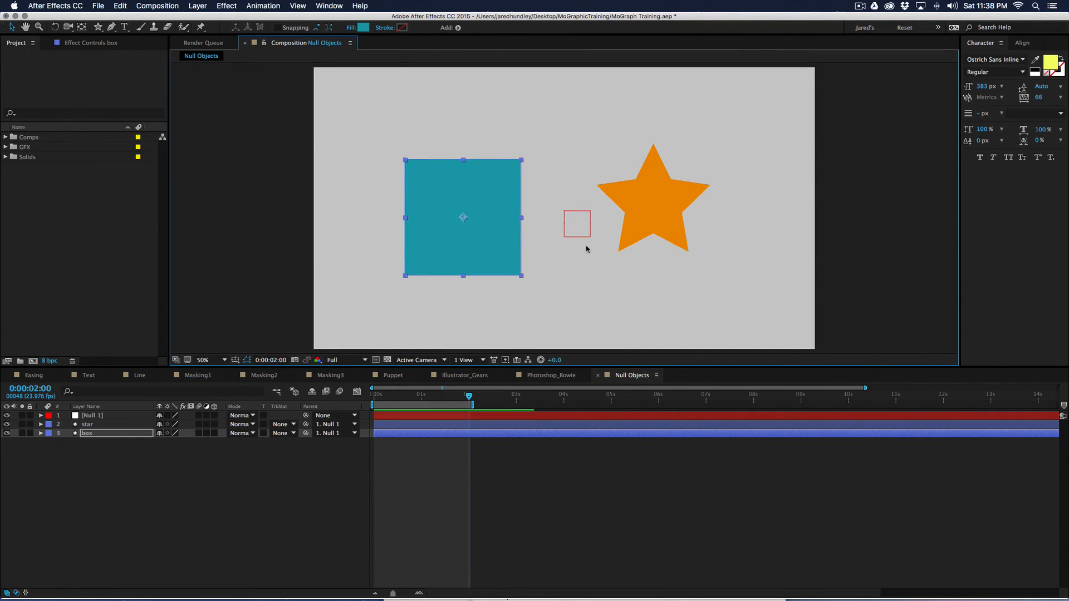
drag(665, 209, 673, 218)
drag(565, 232, 586, 236)
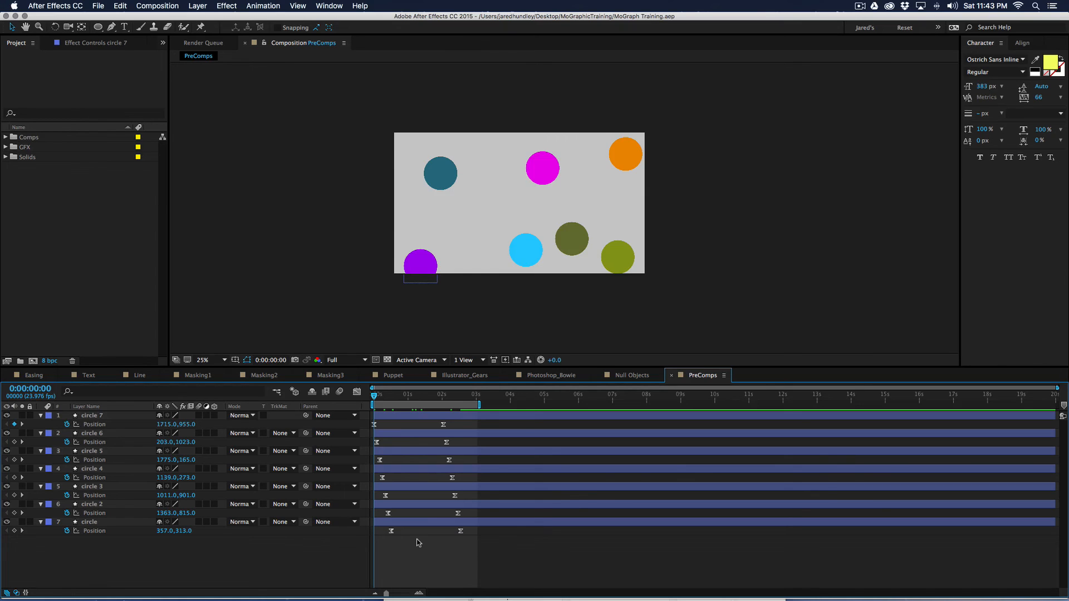
Play back the animated circles in the PreComps composition.
key(space)
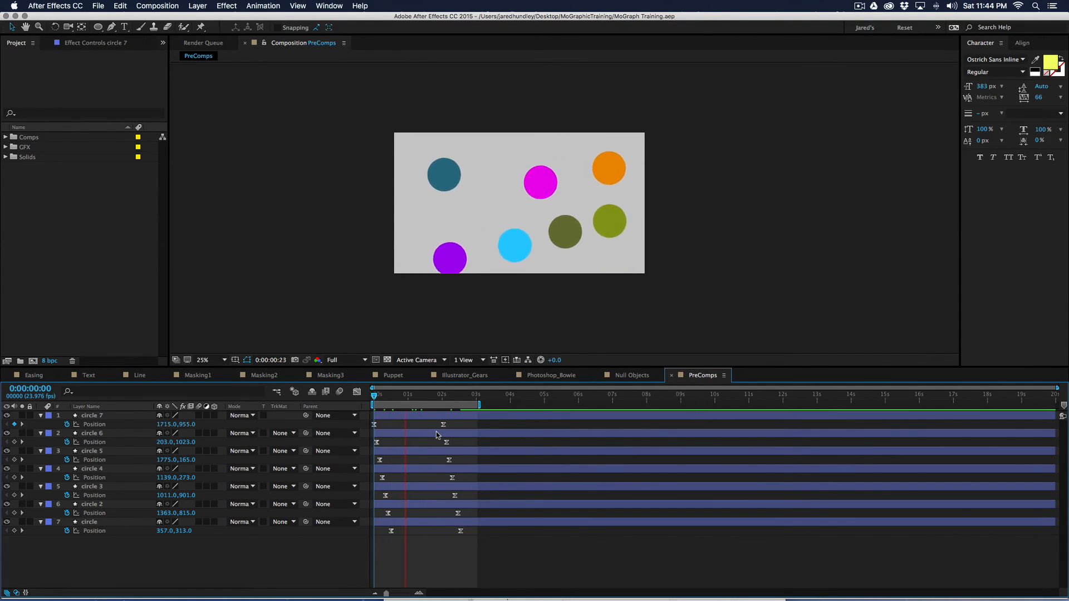
key(space)
Pre-compose all seven circle layers into a new composition named Circles, moving all attributes into it.
click(407, 417)
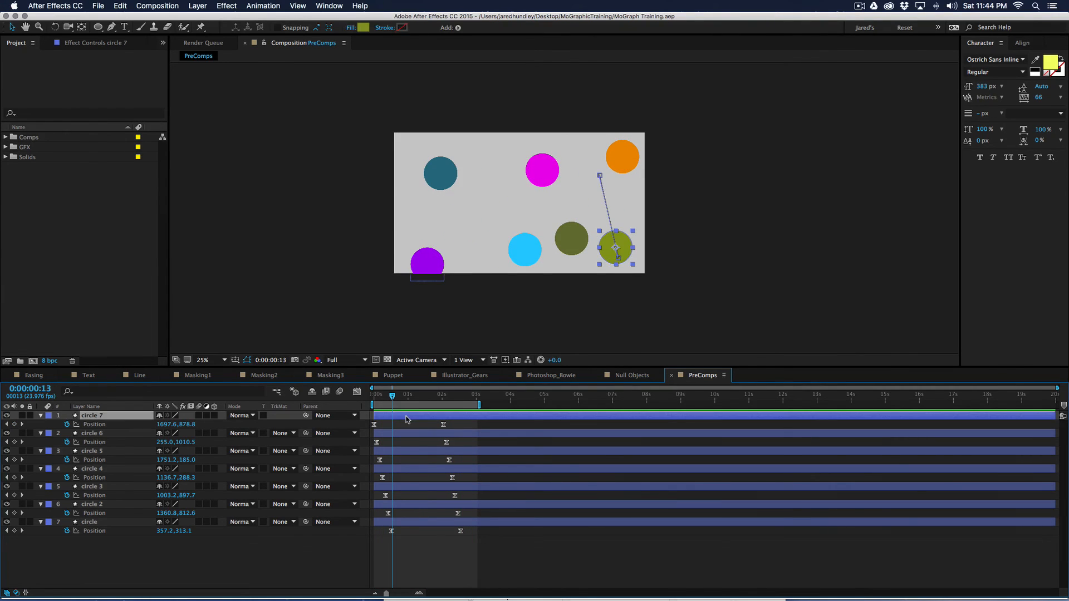
shift+click(413, 522)
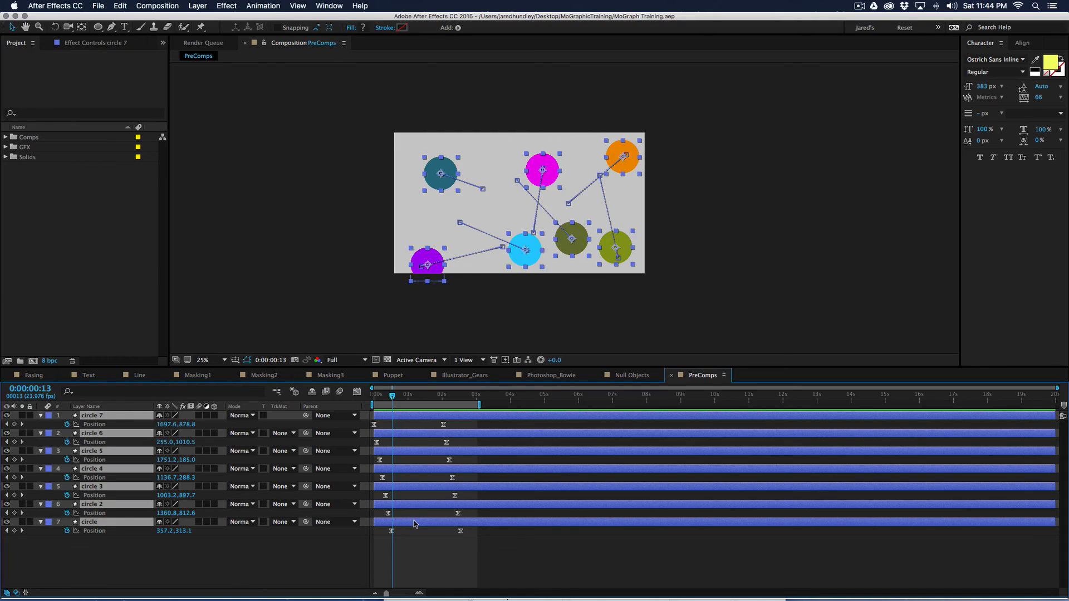
click(410, 424)
click(408, 417)
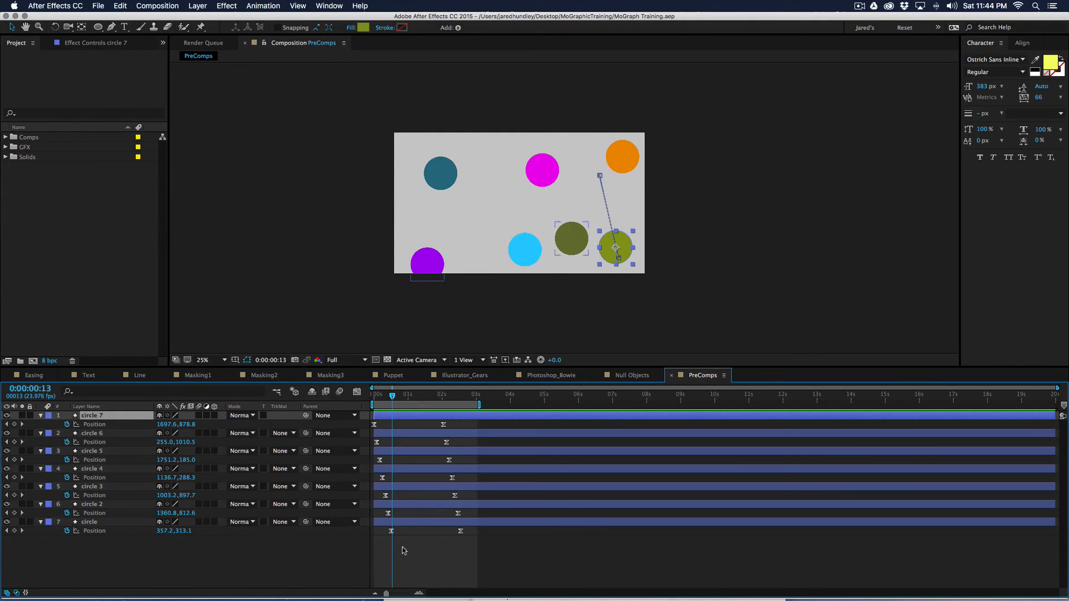
shift+click(408, 526)
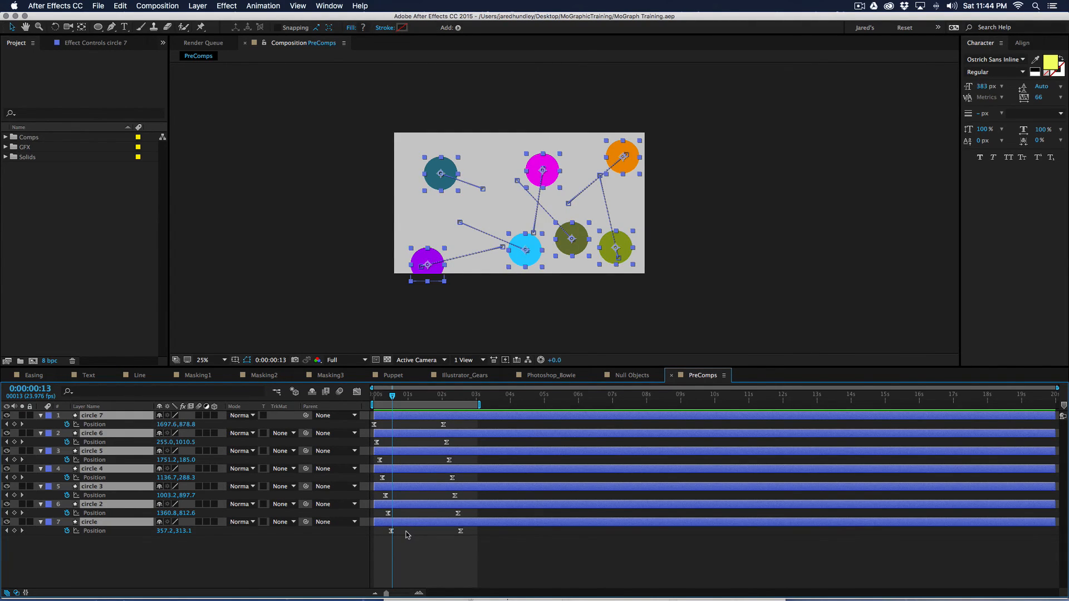
right_click(398, 418)
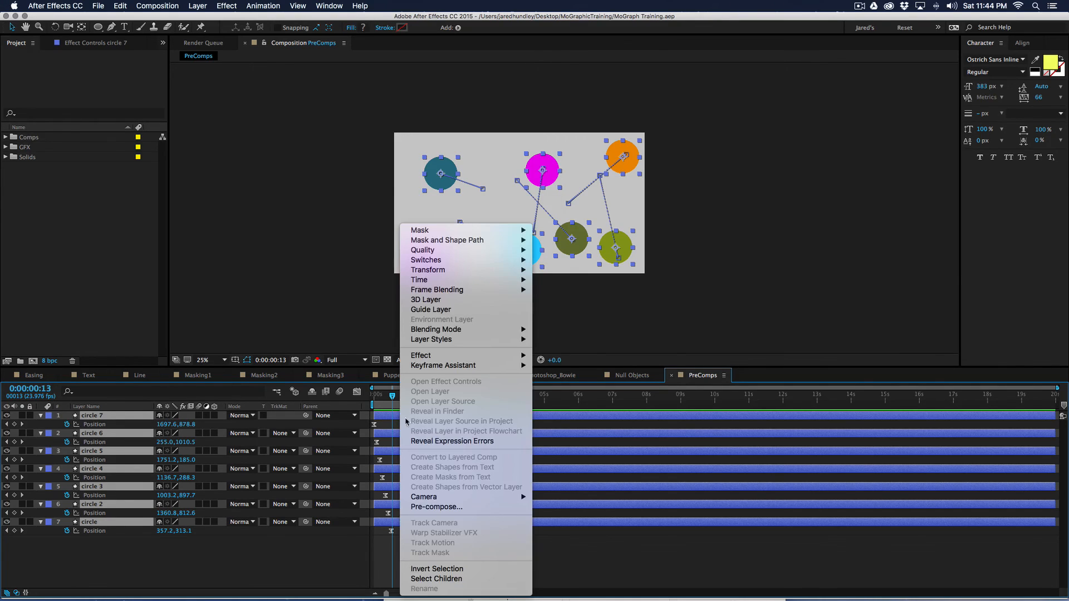
click(454, 508)
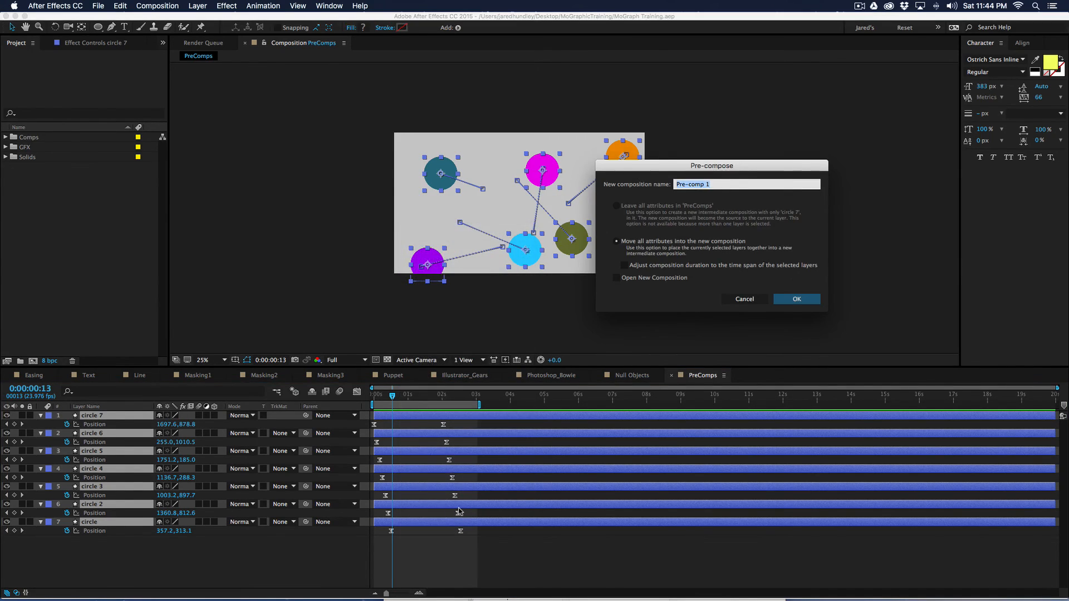
text(C)
key(Return)
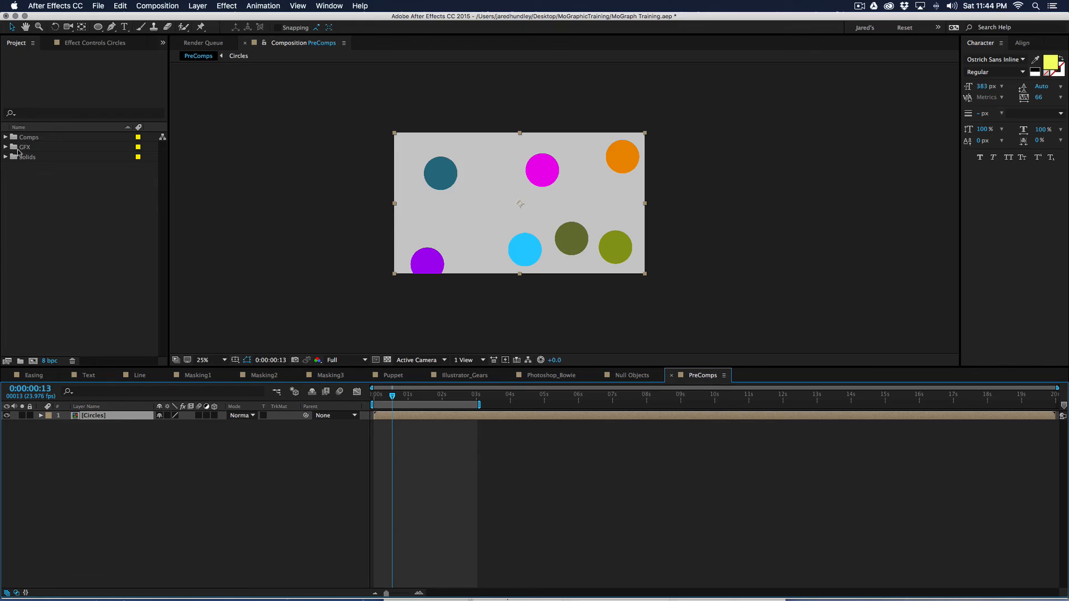
Open the nested Circles composition to scrub through its animation, and return to the PreComps composition at 0:00:00:11.
double_click(394, 416)
click(399, 397)
drag(399, 397, 450, 400)
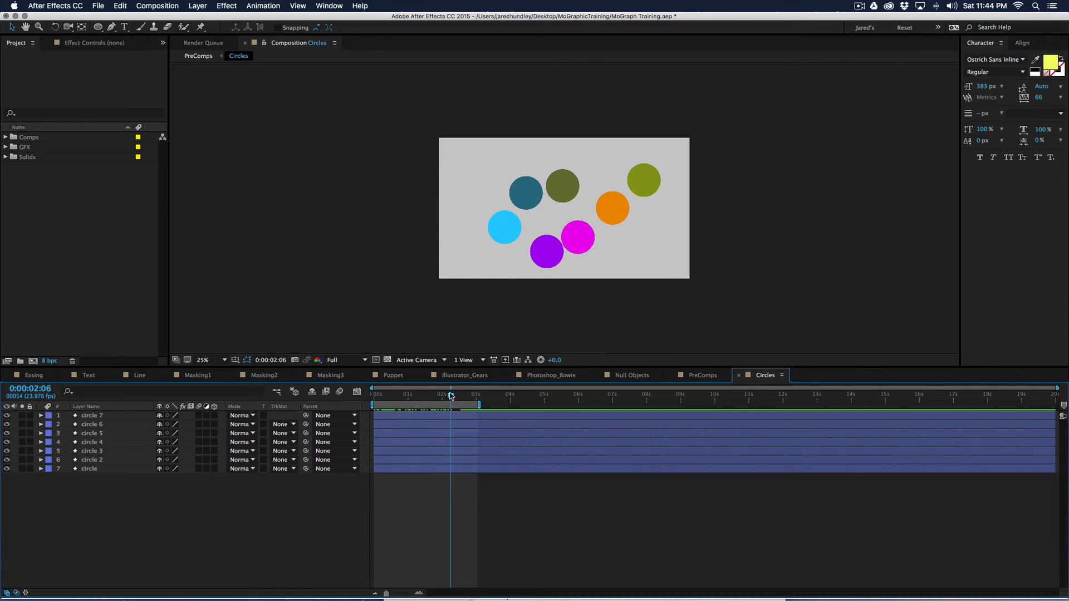
click(702, 375)
drag(437, 396, 389, 396)
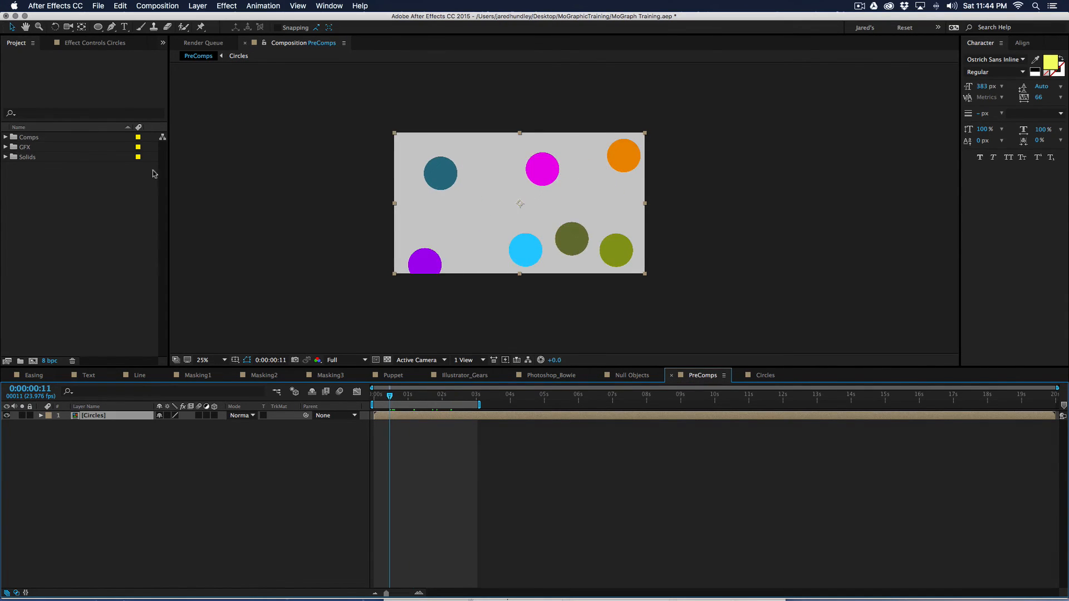
Locate the Circles composition in the project's Comps folder, and reveal the Circles layer's source in the project.
click(5, 137)
click(47, 148)
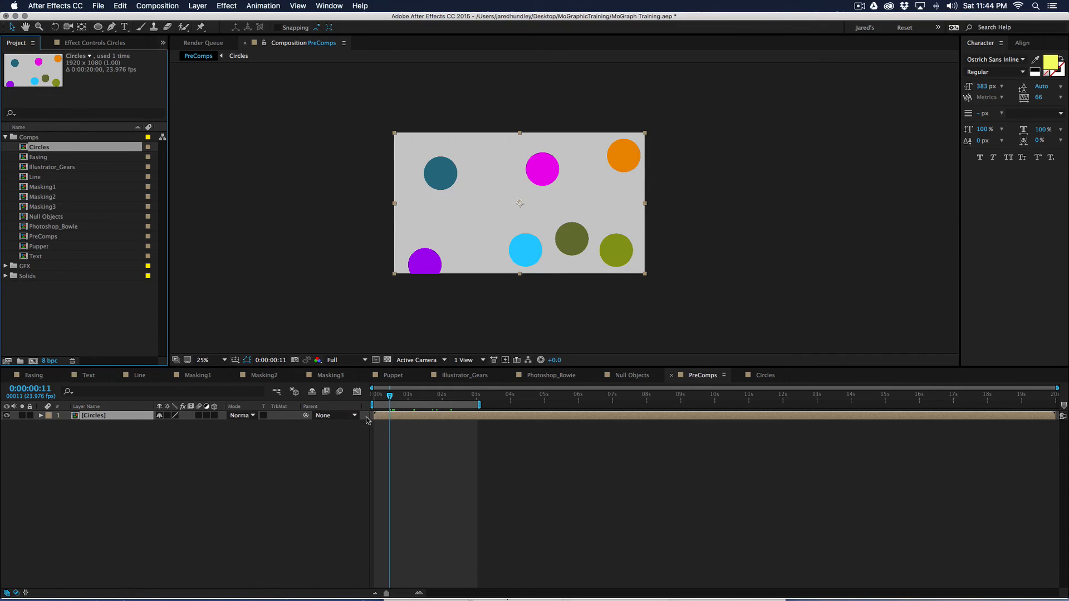
right_click(123, 419)
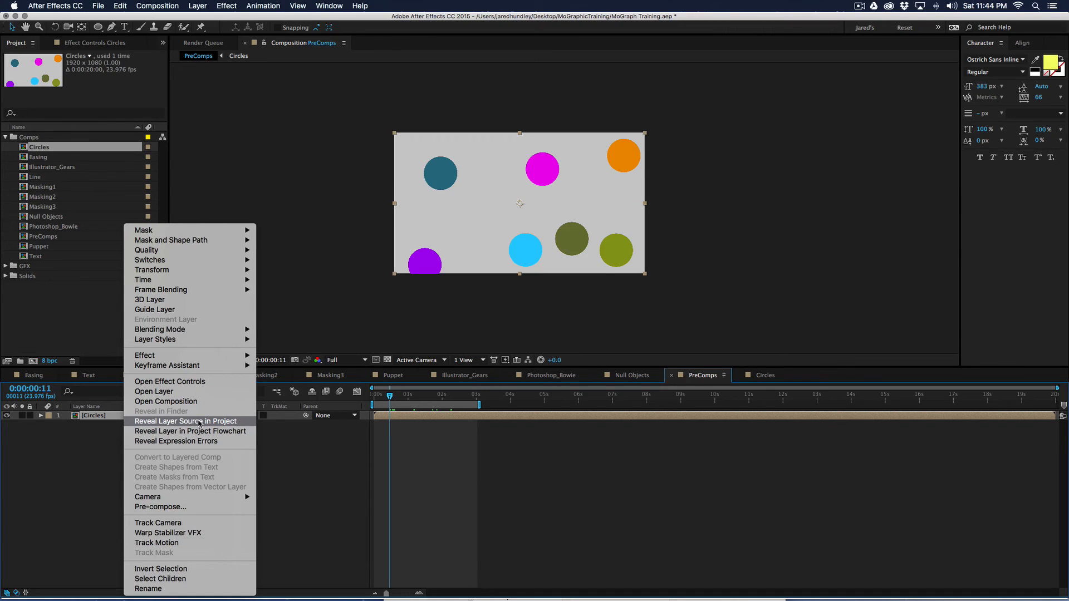
click(233, 421)
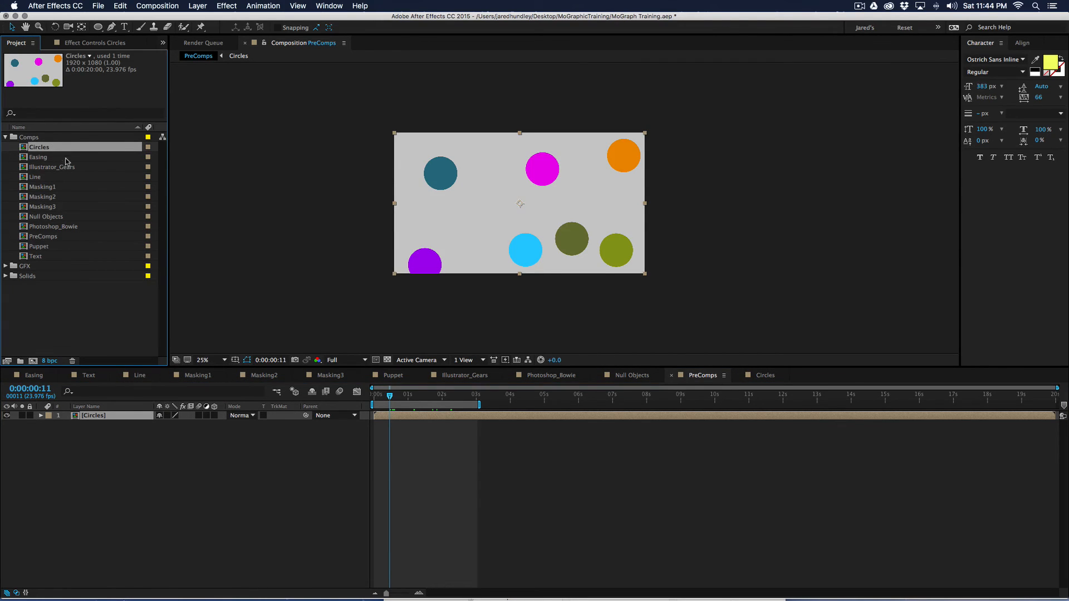
Scrub the PreComps timeline from near the start to about 0:00:02:15 to preview the nested Circles animation.
click(385, 396)
drag(384, 397, 469, 403)
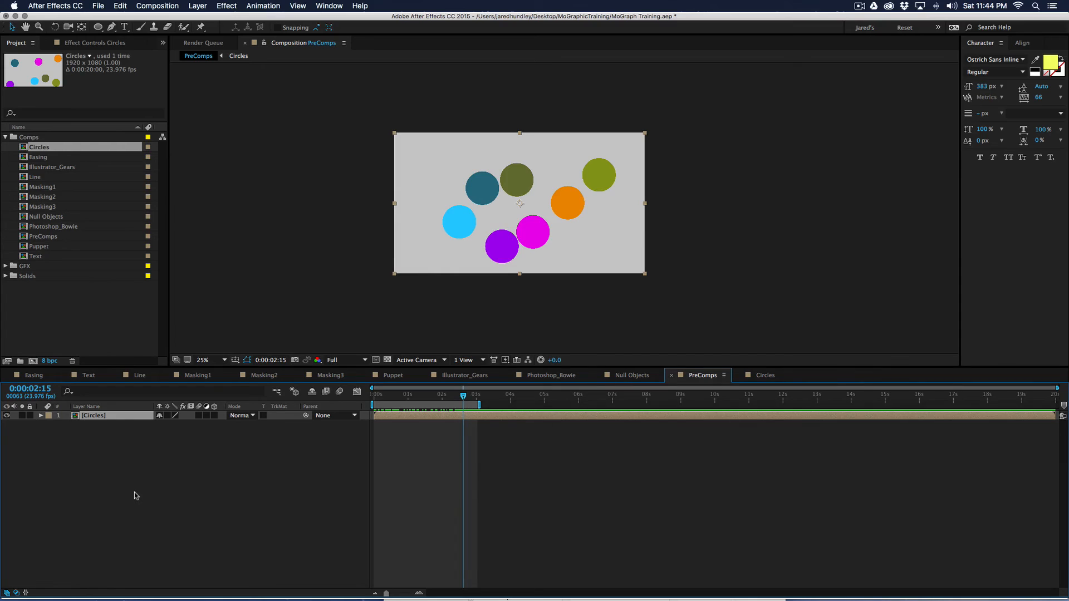